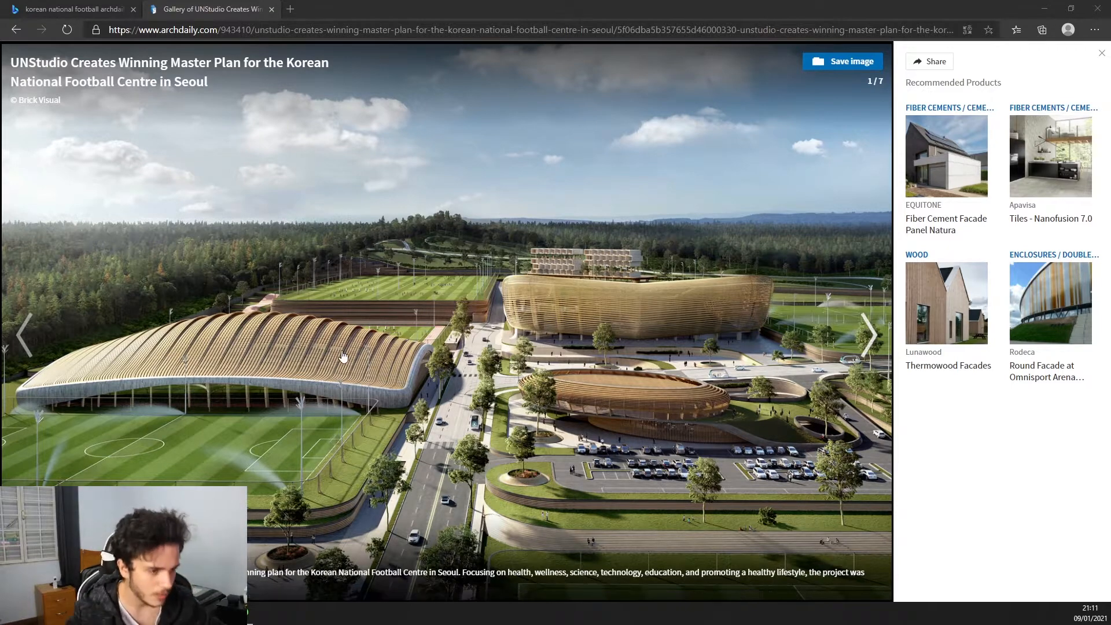
Examine the curved roof form in the Korean National Football Centre reference image and compare it with the modelling workspace.
{"action": "mouse_move", "coordinate": [77, 376]}
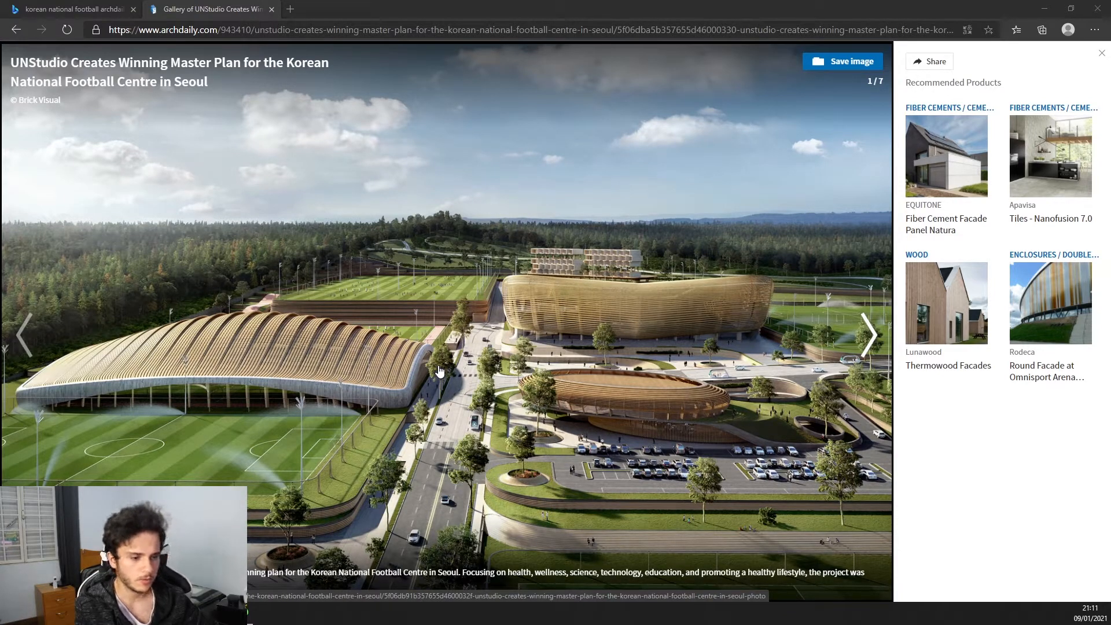
{"action": "key", "text": "alt+Tab"}
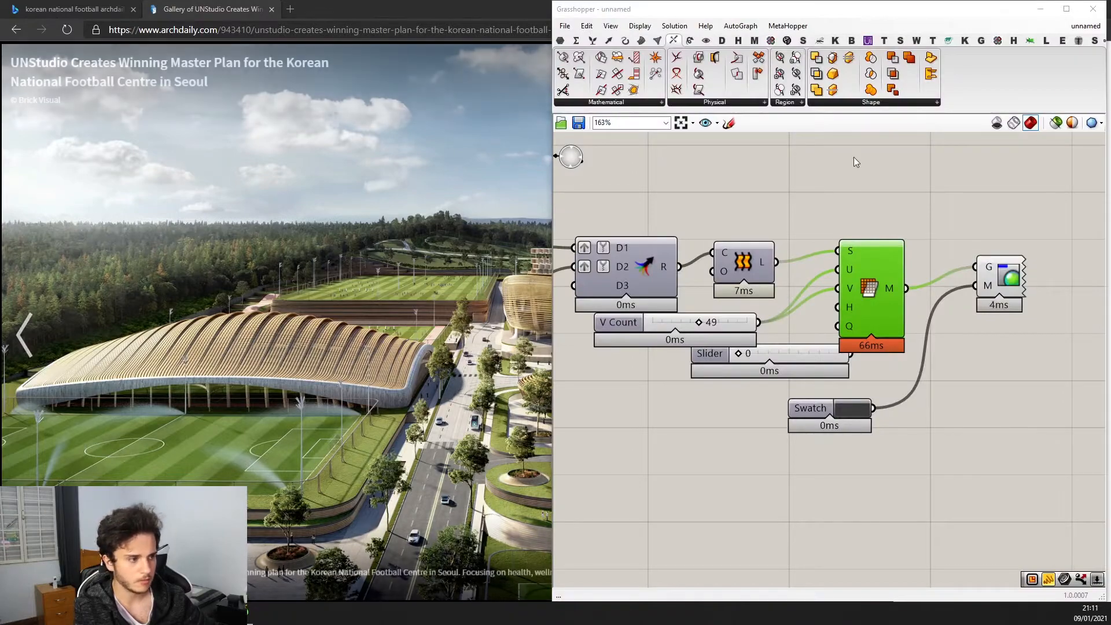
{"action": "key", "text": "alt+Tab"}
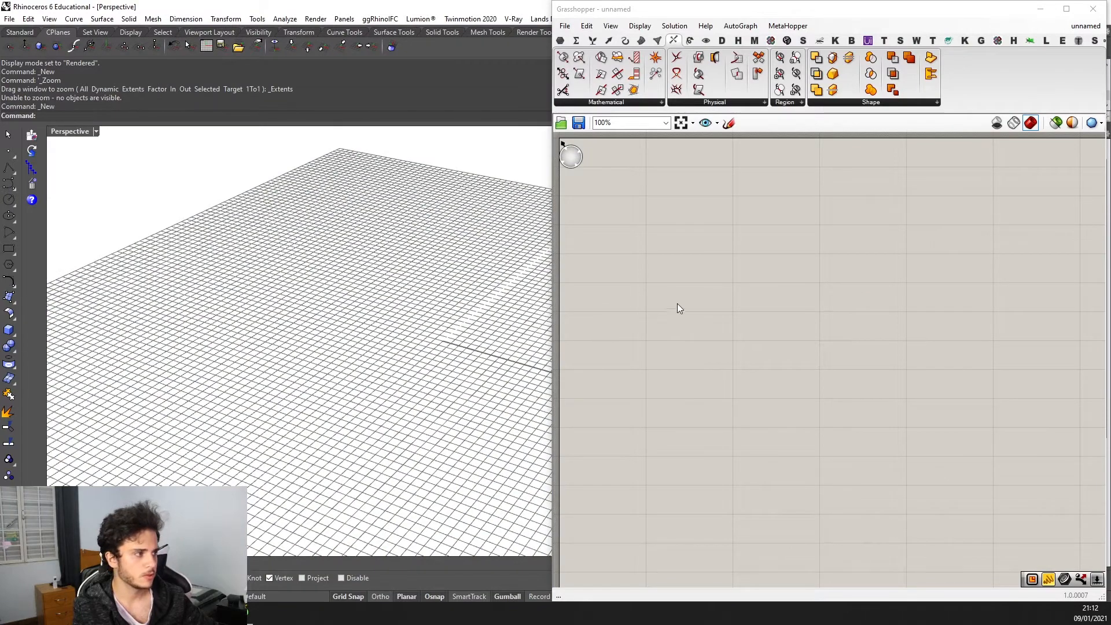
{"action": "scroll", "coordinate": [371, 366], "scroll_direction": "down", "scroll_amount": 1}
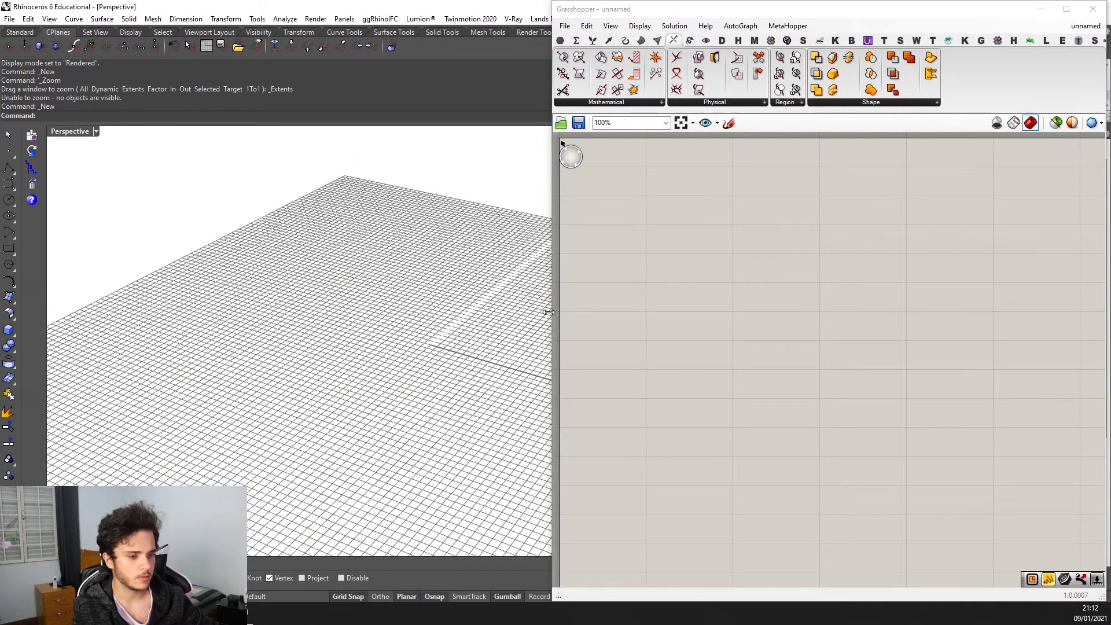
{"action": "scroll", "coordinate": [541, 304], "scroll_direction": "down", "scroll_amount": 2}
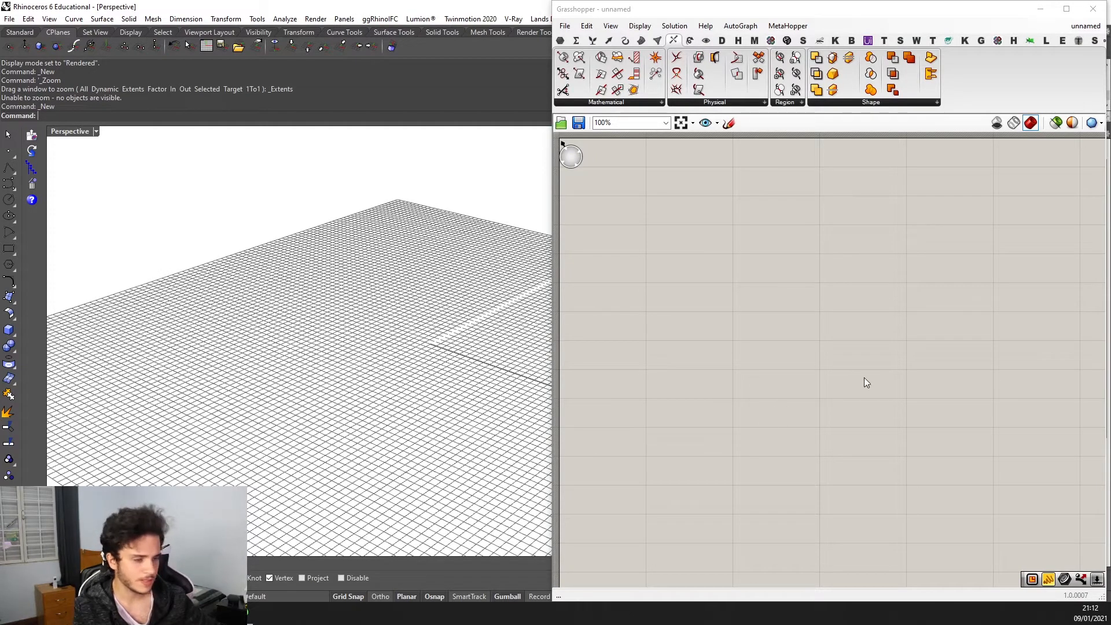
{"action": "left_click", "coordinate": [242, 613]}
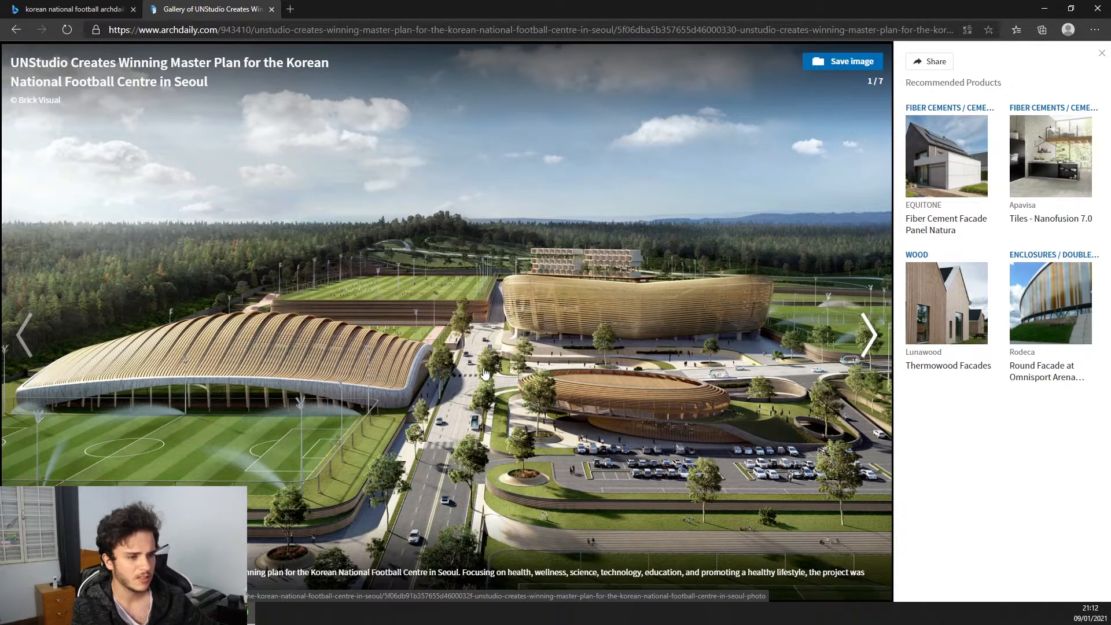
{"action": "mouse_move", "coordinate": [62, 388]}
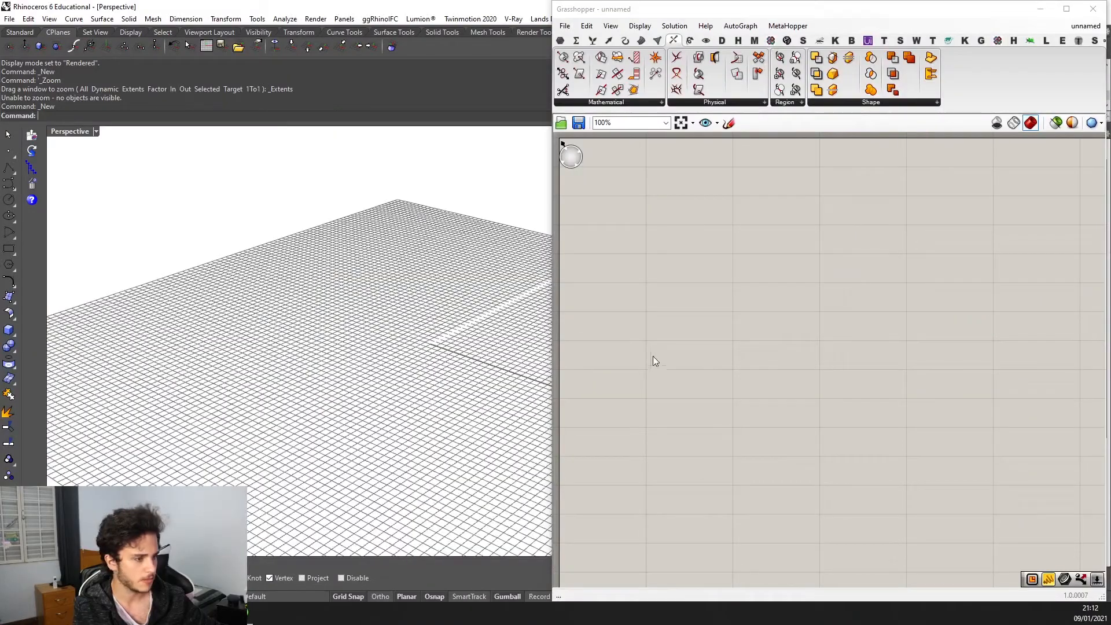
Add a Rectangle component to the empty Grasshopper canvas and move it to leave room for its inputs.
{"action": "right_click_drag", "start_coordinate": [520, 194], "coordinate": [490, 229]}
{"action": "left_click", "coordinate": [646, 197]}
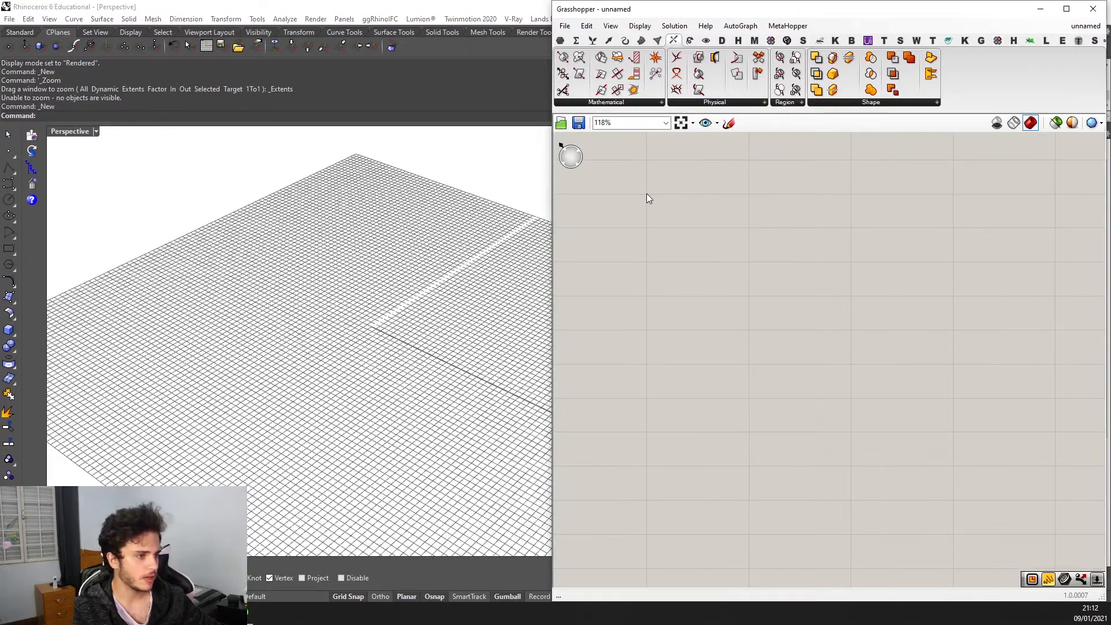
{"action": "double_click", "coordinate": [646, 194]}
{"action": "type", "text": "rectangle"}
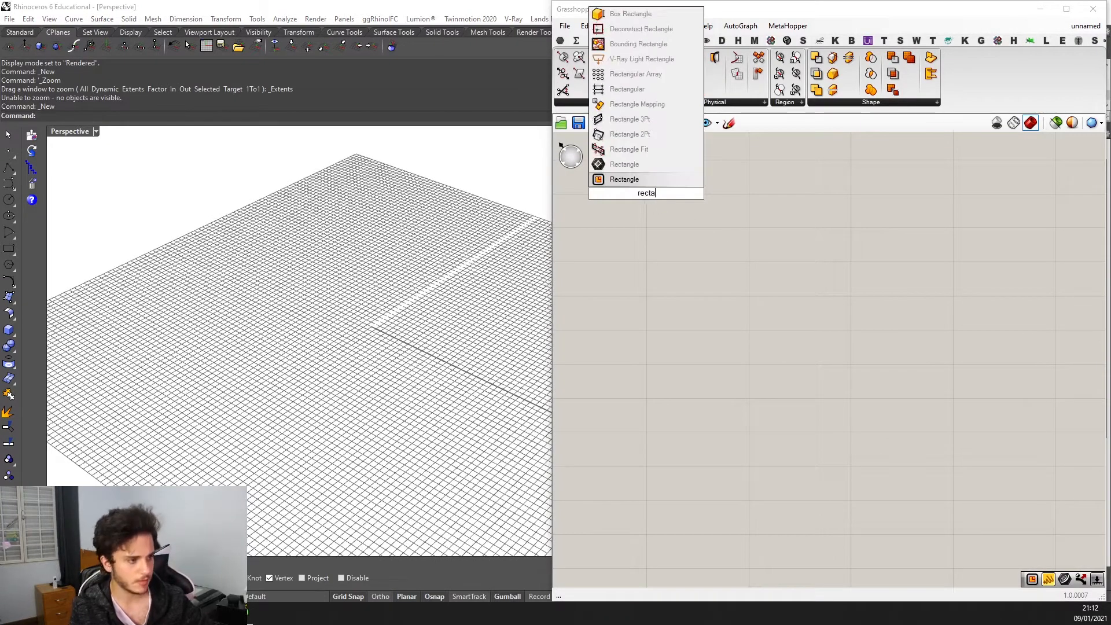
{"action": "key", "text": "Return"}
{"action": "scroll", "coordinate": [340, 315], "scroll_direction": "up", "scroll_amount": 3}
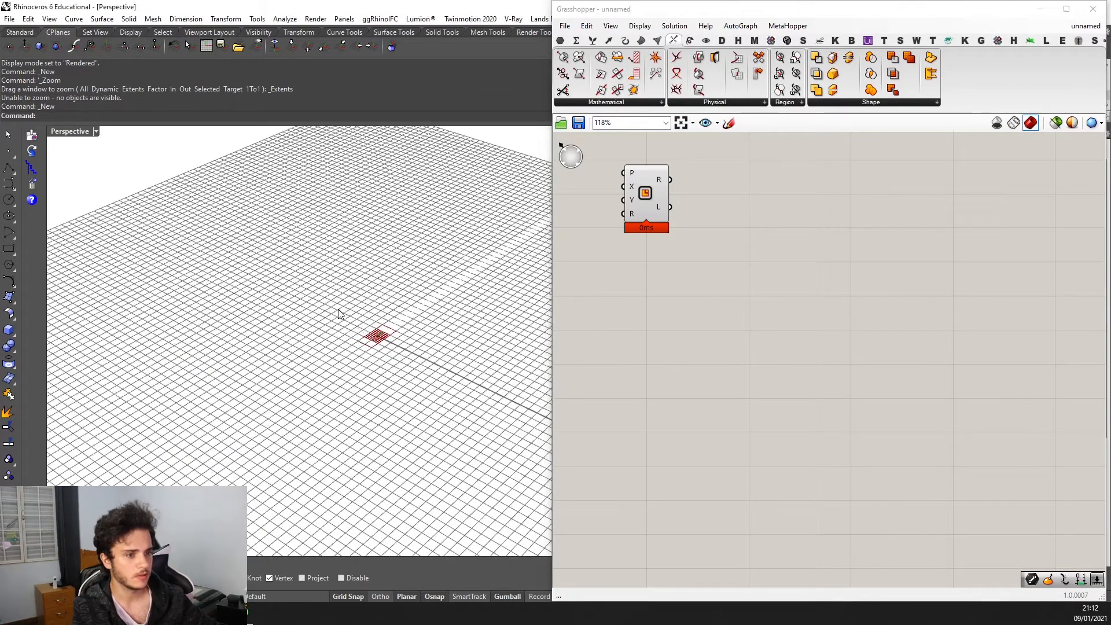
{"action": "right_click_drag", "start_coordinate": [339, 315], "coordinate": [362, 342]}
{"action": "left_click_drag", "start_coordinate": [654, 181], "coordinate": [764, 243]}
Create a number slider with the value 50 and wire it to the Rectangle's X input.
{"action": "double_click", "coordinate": [596, 282]}
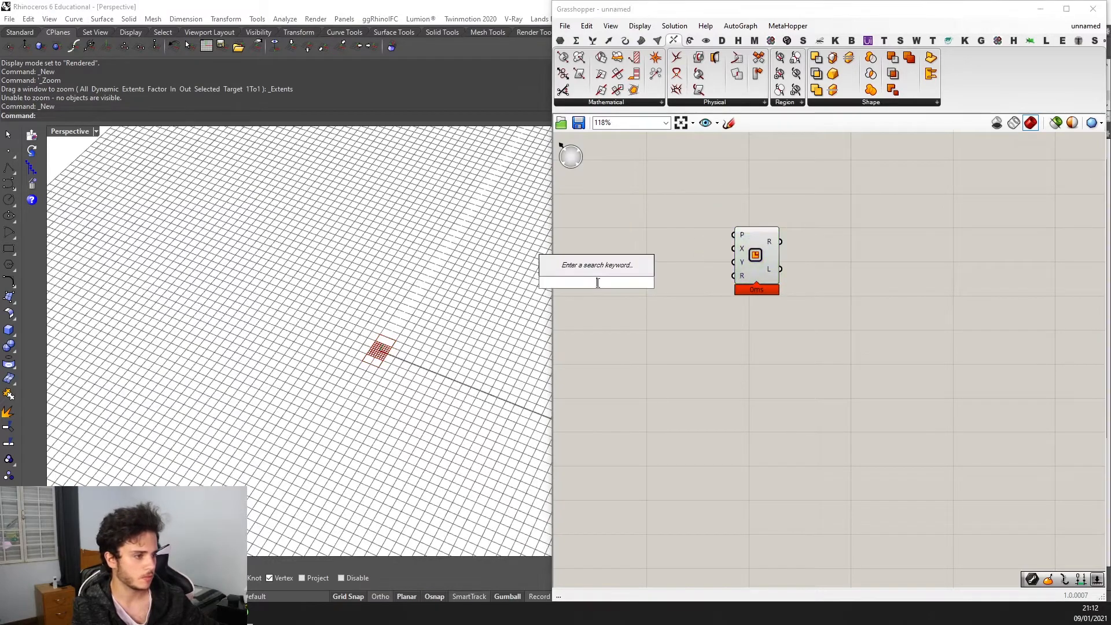
{"action": "type", "text": "50"}
{"action": "key", "text": "Return"}
{"action": "scroll", "coordinate": [643, 280], "scroll_direction": "up", "scroll_amount": 3}
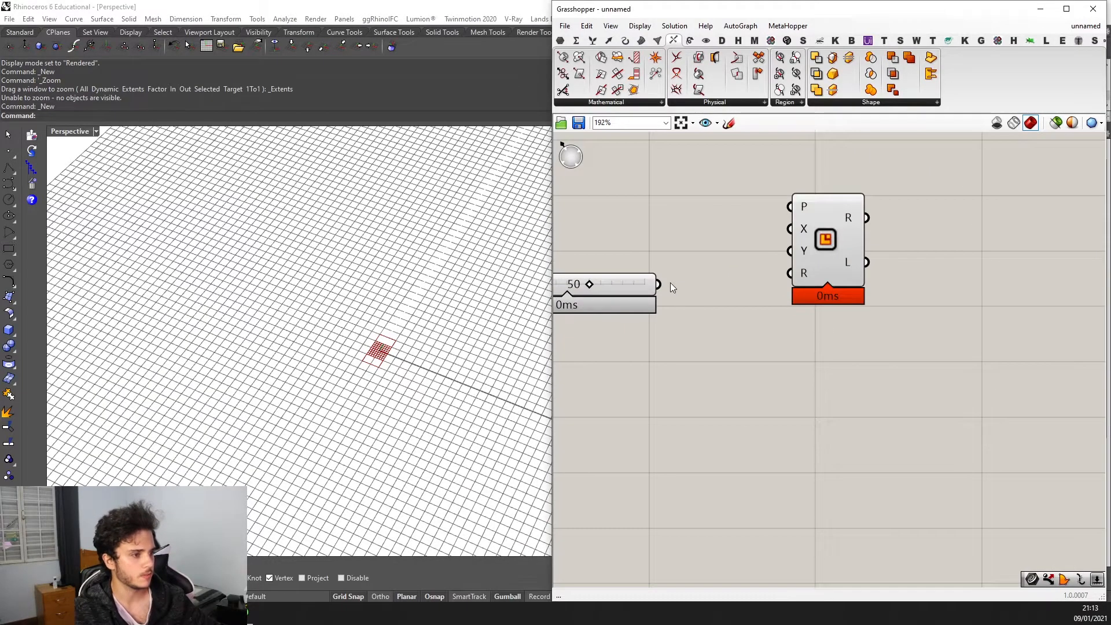
{"action": "left_click_drag", "start_coordinate": [657, 283], "coordinate": [790, 229]}
Reduce the Rectangle's X size slider to 32.
{"action": "scroll", "coordinate": [578, 379], "scroll_direction": "down", "scroll_amount": 3}
{"action": "scroll", "coordinate": [275, 351], "scroll_direction": "down", "scroll_amount": 2}
{"action": "right_click_drag", "start_coordinate": [275, 351], "coordinate": [394, 337]}
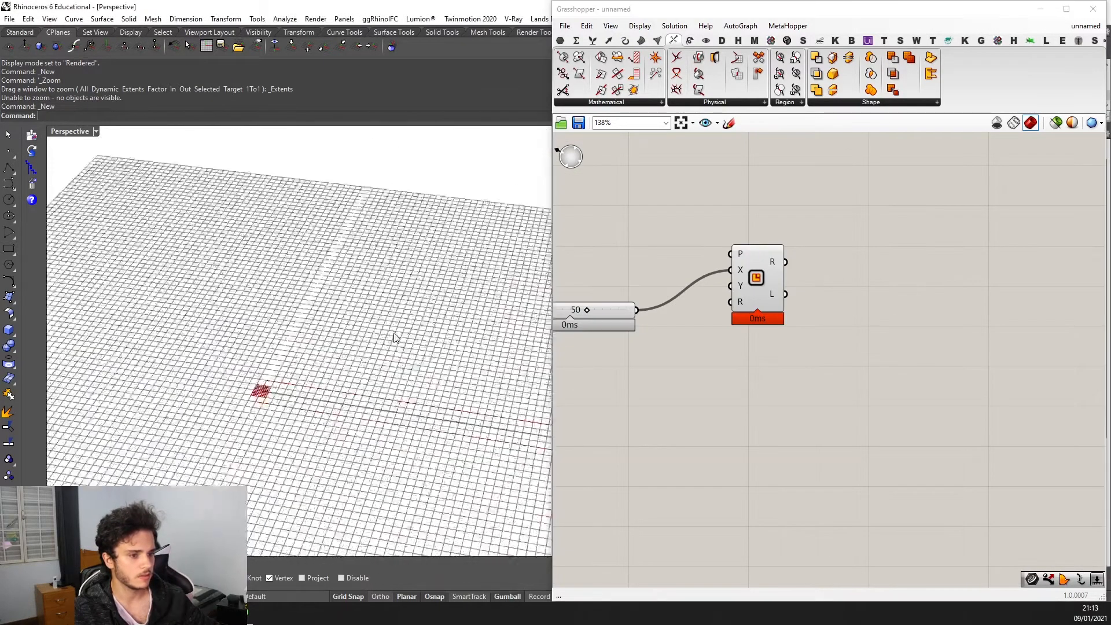
{"action": "scroll", "coordinate": [406, 363], "scroll_direction": "up", "scroll_amount": 2}
{"action": "left_click_drag", "start_coordinate": [585, 311], "coordinate": [572, 309]}
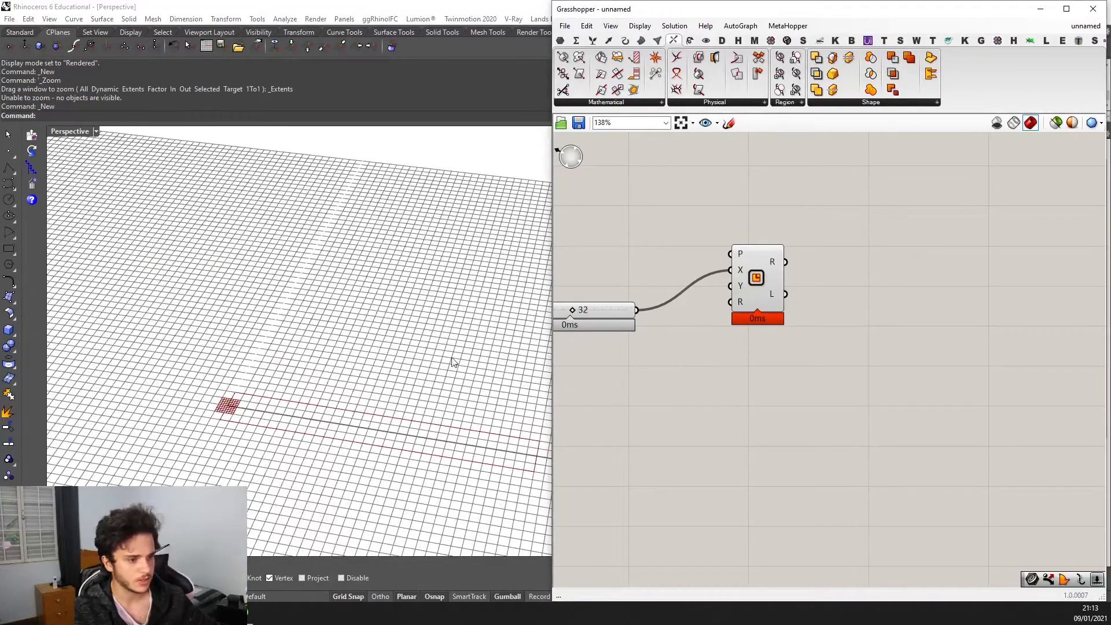
{"action": "scroll", "coordinate": [461, 359], "scroll_direction": "down", "scroll_amount": 2}
Create a second number slider with the value 40 and wire it to the Rectangle's Y input.
{"action": "double_click", "coordinate": [604, 376]}
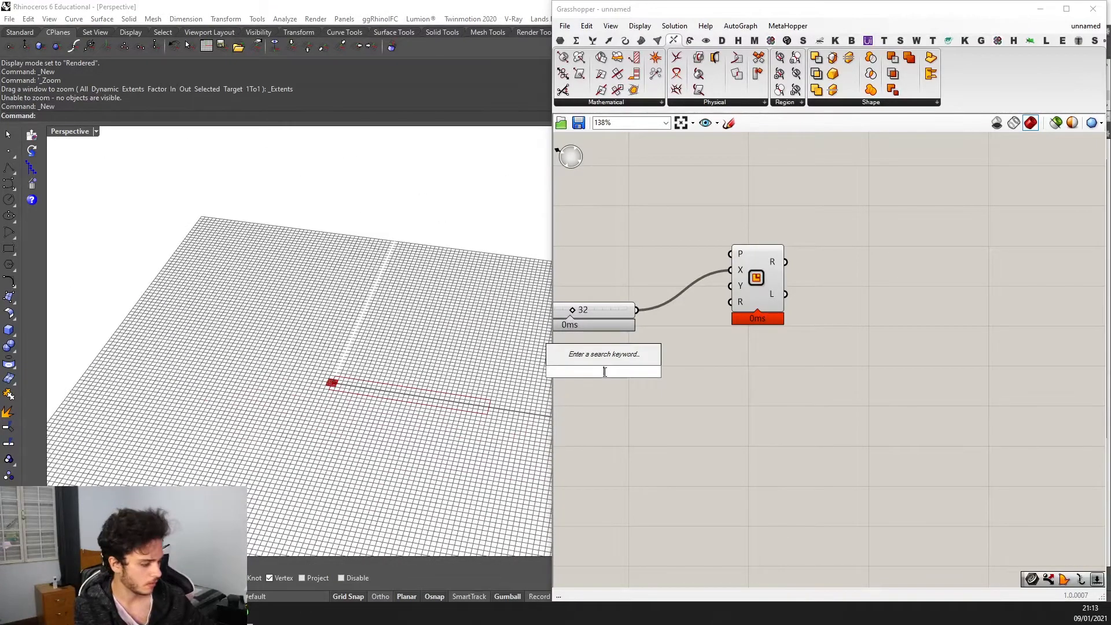
{"action": "type", "text": "40"}
{"action": "key", "text": "Return"}
{"action": "scroll", "coordinate": [624, 375], "scroll_direction": "up", "scroll_amount": 1}
{"action": "scroll", "coordinate": [624, 376], "scroll_direction": "up", "scroll_amount": 1}
{"action": "left_click_drag", "start_coordinate": [692, 371], "coordinate": [775, 253]}
{"action": "scroll", "coordinate": [506, 335], "scroll_direction": "down", "scroll_amount": 2}
{"action": "scroll", "coordinate": [664, 372], "scroll_direction": "up", "scroll_amount": 2}
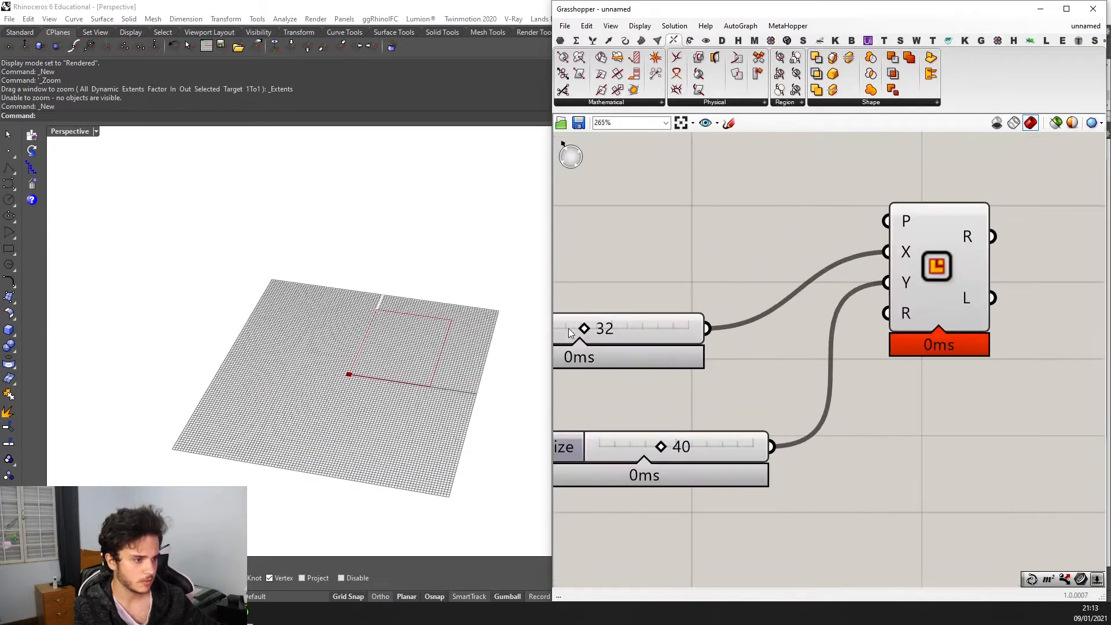
Set the Rectangle's X size slider to 25 and its Y size slider to 34.
{"action": "left_click_drag", "start_coordinate": [581, 327], "coordinate": [569, 328]}
{"action": "left_click_drag", "start_coordinate": [666, 447], "coordinate": [657, 446]}
{"action": "right_click_drag", "start_coordinate": [405, 364], "coordinate": [356, 366]}
{"action": "scroll", "coordinate": [408, 321], "scroll_direction": "up", "scroll_amount": 3}
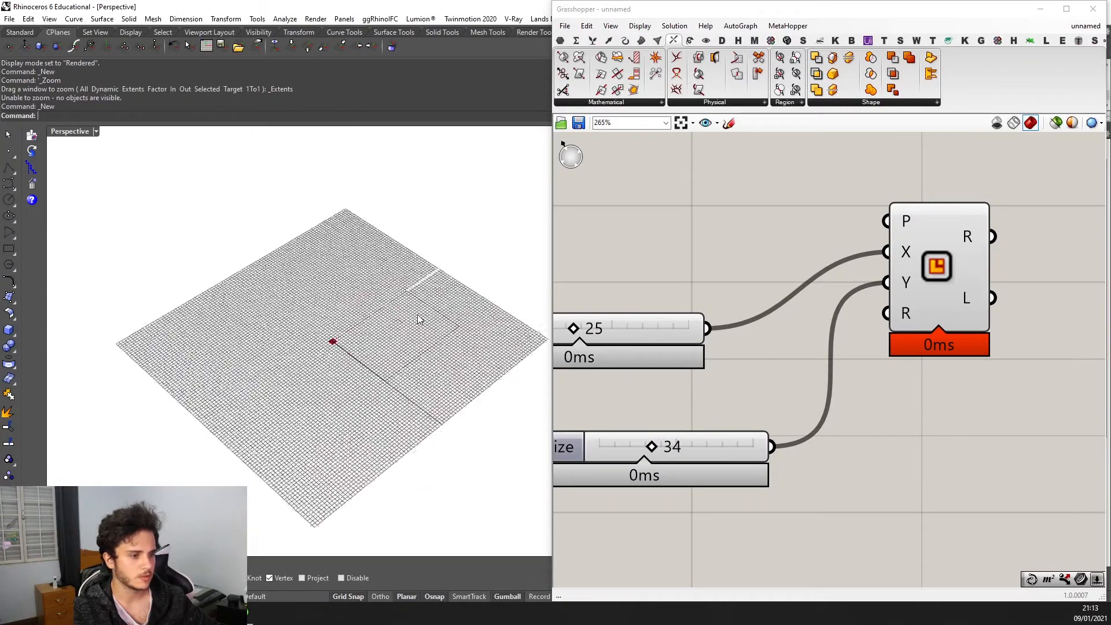
{"action": "scroll", "coordinate": [543, 338], "scroll_direction": "down", "scroll_amount": 2}
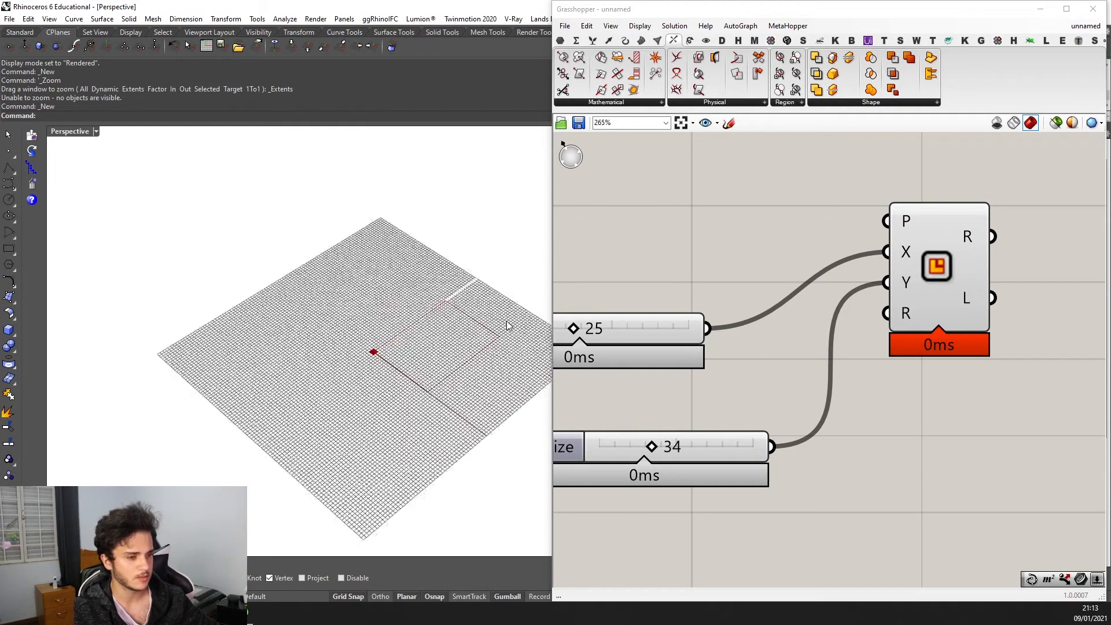
{"action": "right_click_drag", "start_coordinate": [509, 324], "coordinate": [420, 339]}
{"action": "scroll", "coordinate": [474, 318], "scroll_direction": "up", "scroll_amount": 3}
{"action": "scroll", "coordinate": [439, 313], "scroll_direction": "down", "scroll_amount": 1}
Select the Rectangle component and examine its highlighted outline in the perspective viewport.
{"action": "right_click_drag", "start_coordinate": [800, 289], "coordinate": [724, 315]}
{"action": "left_click_drag", "start_coordinate": [870, 277], "coordinate": [869, 306]}
{"action": "scroll", "coordinate": [424, 317], "scroll_direction": "up", "scroll_amount": 2}
{"action": "scroll", "coordinate": [374, 336], "scroll_direction": "down", "scroll_amount": 2}
{"action": "scroll", "coordinate": [405, 332], "scroll_direction": "up", "scroll_amount": 3}
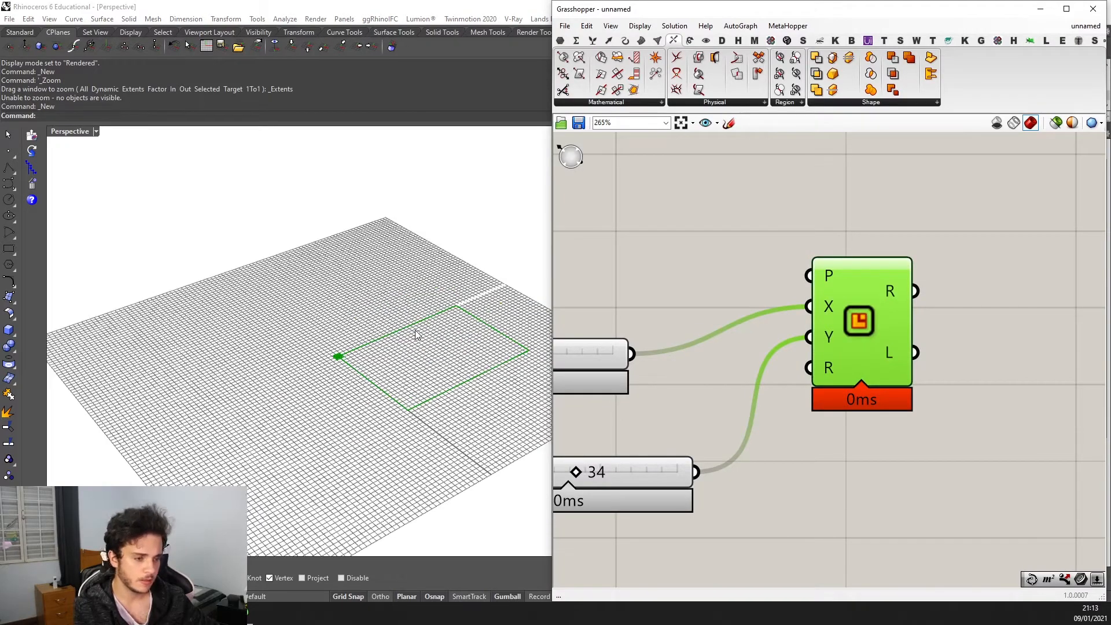
{"action": "scroll", "coordinate": [425, 330], "scroll_direction": "down", "scroll_amount": 3}
{"action": "scroll", "coordinate": [419, 336], "scroll_direction": "up", "scroll_amount": 2}
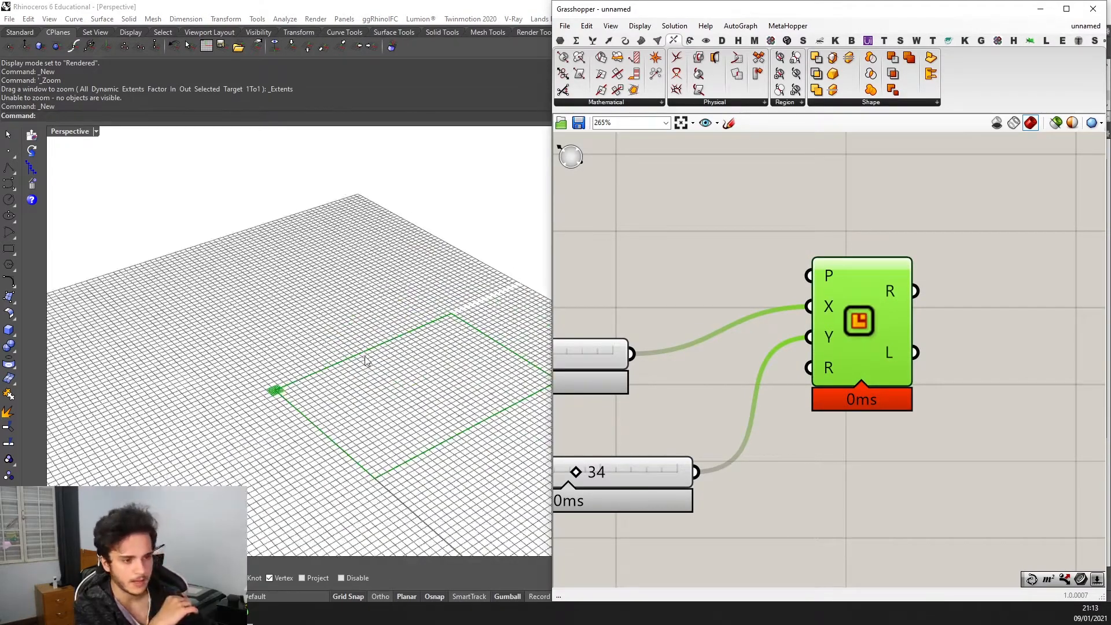
{"action": "scroll", "coordinate": [405, 347], "scroll_direction": "down", "scroll_amount": 2}
{"action": "scroll", "coordinate": [404, 340], "scroll_direction": "up", "scroll_amount": 2}
{"action": "right_click_drag", "start_coordinate": [394, 341], "coordinate": [275, 387]}
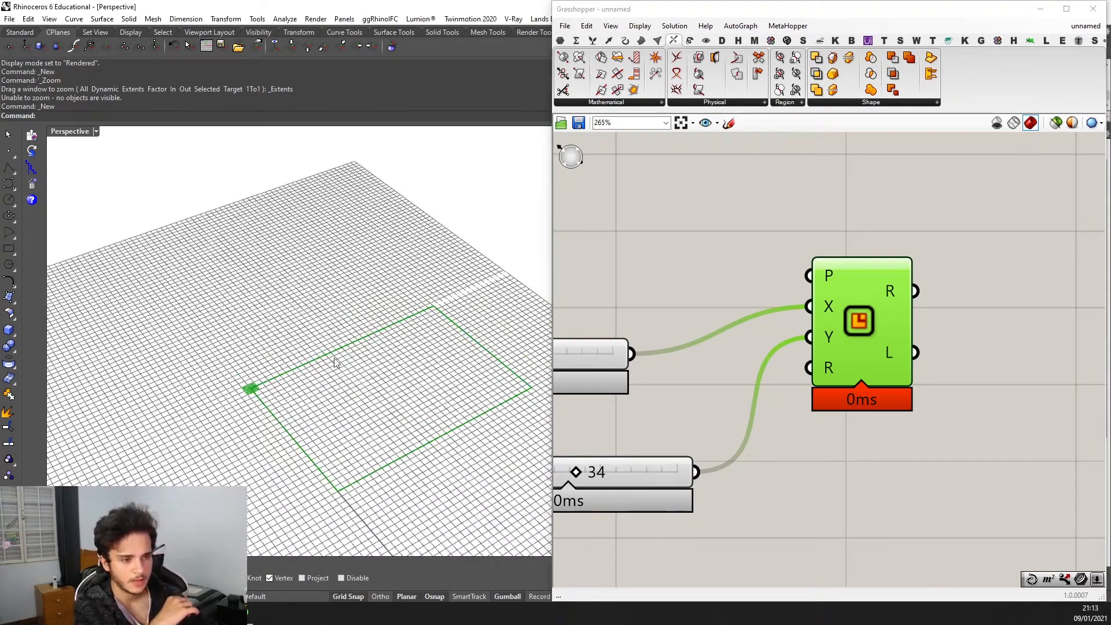
{"action": "scroll", "coordinate": [451, 307], "scroll_direction": "down", "scroll_amount": 3}
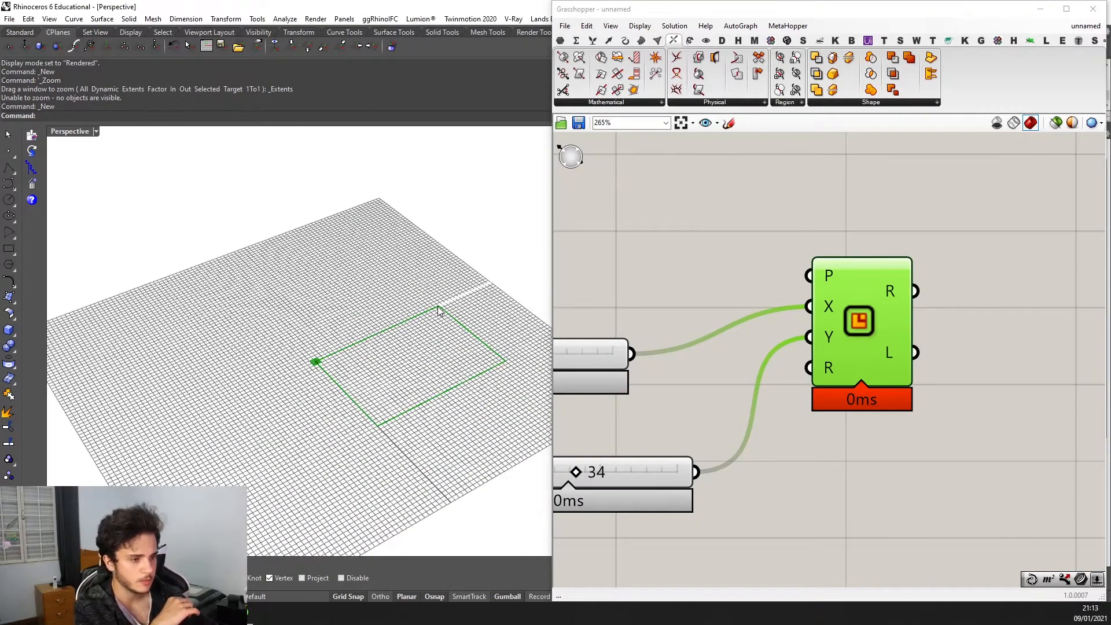
{"action": "right_click_drag", "start_coordinate": [475, 355], "coordinate": [408, 378]}
{"action": "scroll", "coordinate": [434, 398], "scroll_direction": "down", "scroll_amount": 3}
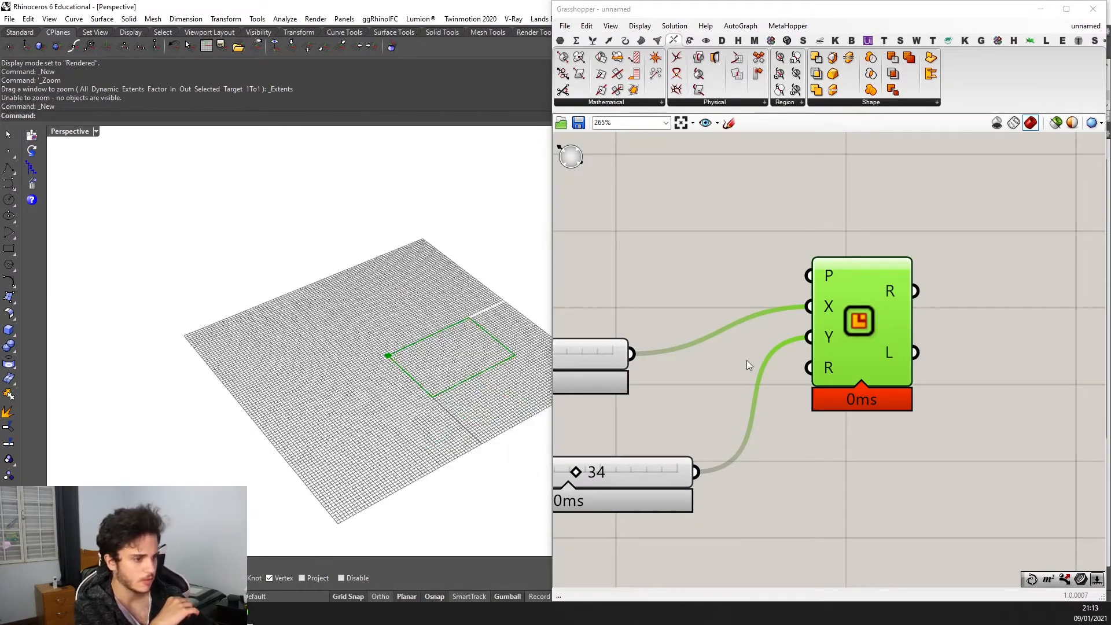
Add an Explode component and wire the Rectangle's R output to its C input.
{"action": "right_click_drag", "start_coordinate": [859, 357], "coordinate": [760, 344]}
{"action": "double_click", "coordinate": [910, 321]}
{"action": "type", "text": "explode"}
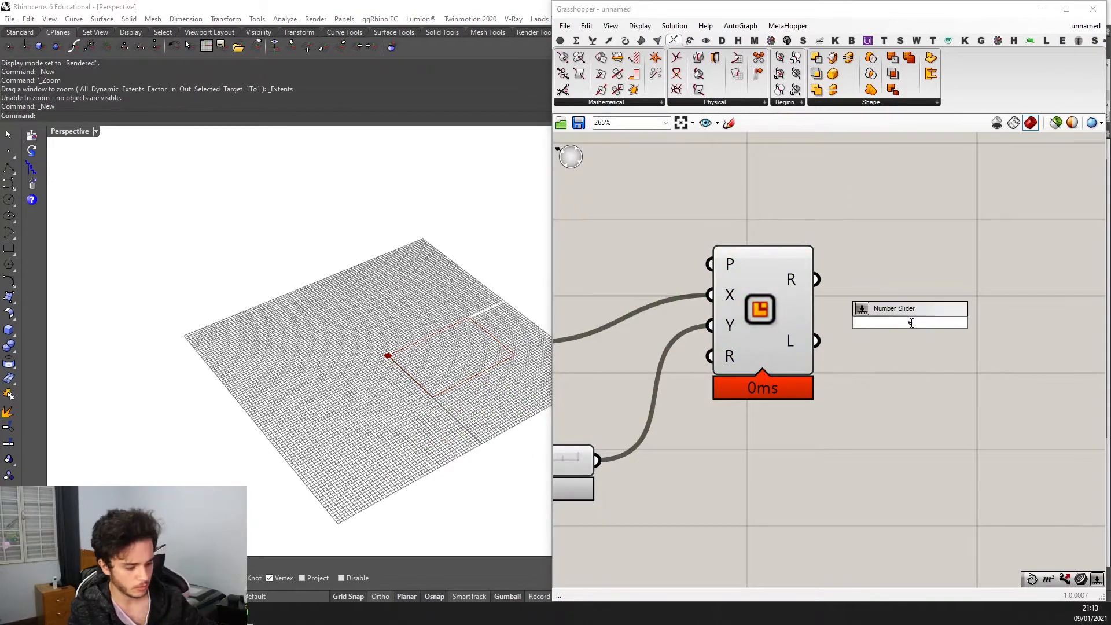
{"action": "key", "text": "Return"}
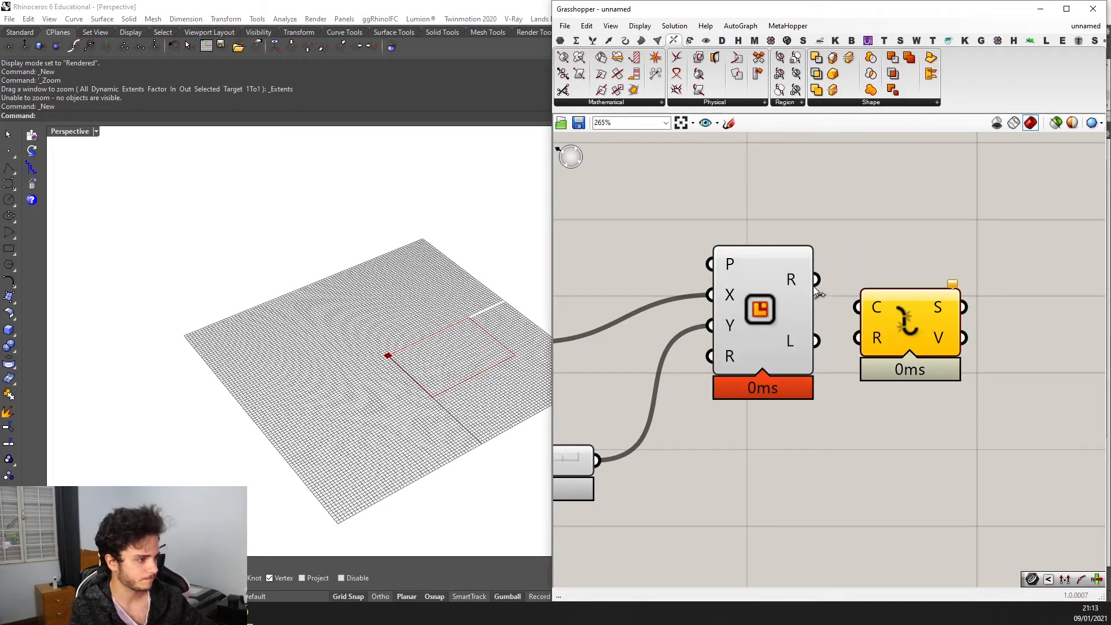
{"action": "left_click_drag", "start_coordinate": [817, 282], "coordinate": [896, 318]}
{"action": "right_click_drag", "start_coordinate": [528, 318], "coordinate": [537, 322]}
{"action": "scroll", "coordinate": [806, 302], "scroll_direction": "down", "scroll_amount": 2}
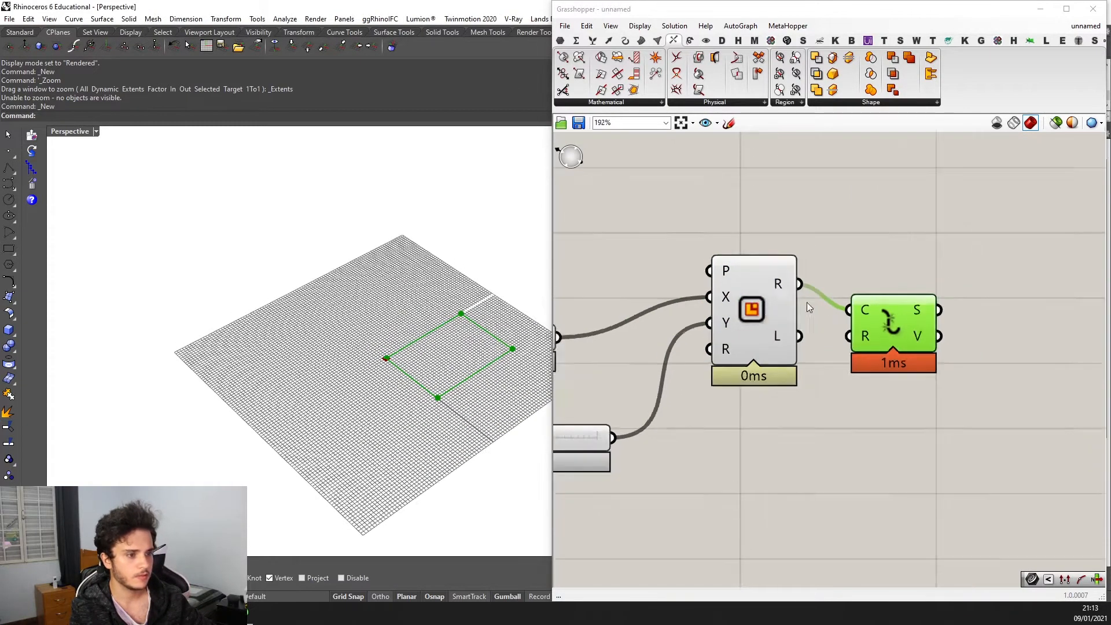
{"action": "right_click_drag", "start_coordinate": [864, 261], "coordinate": [759, 241]}
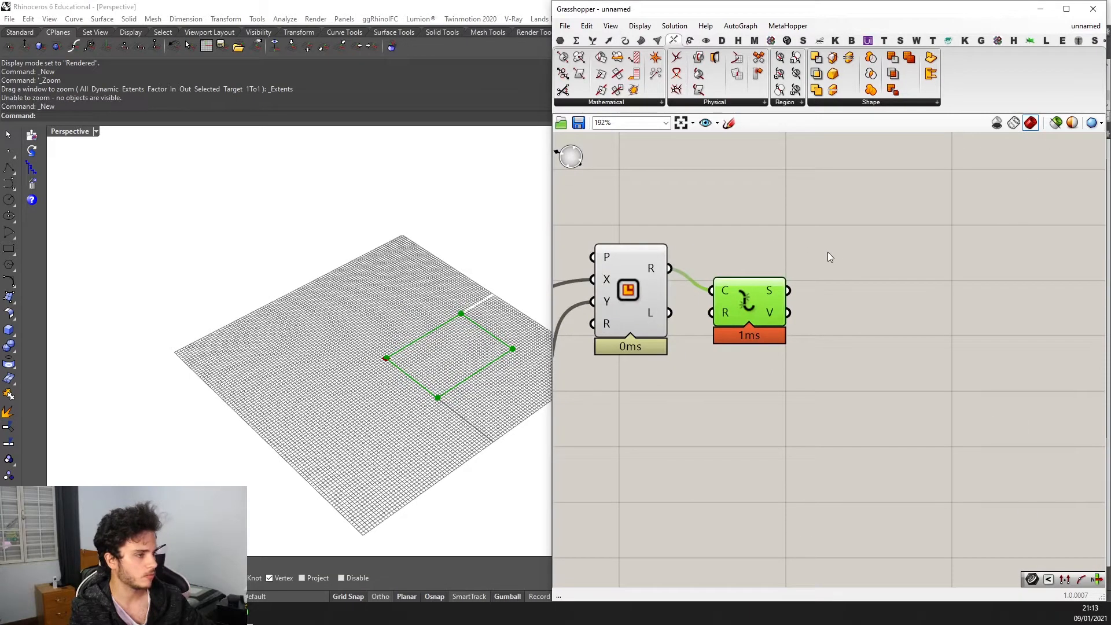
{"action": "scroll", "coordinate": [824, 256], "scroll_direction": "down", "scroll_amount": 2}
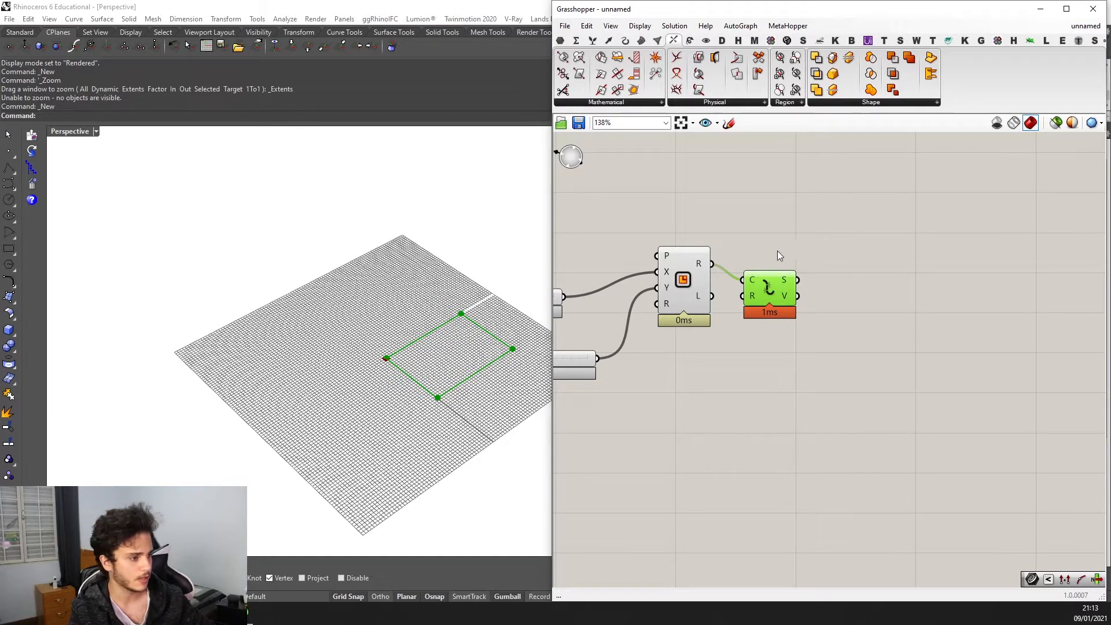
Place a Dot Product component beside the Explode component.
{"action": "scroll", "coordinate": [798, 253], "scroll_direction": "up", "scroll_amount": 2}
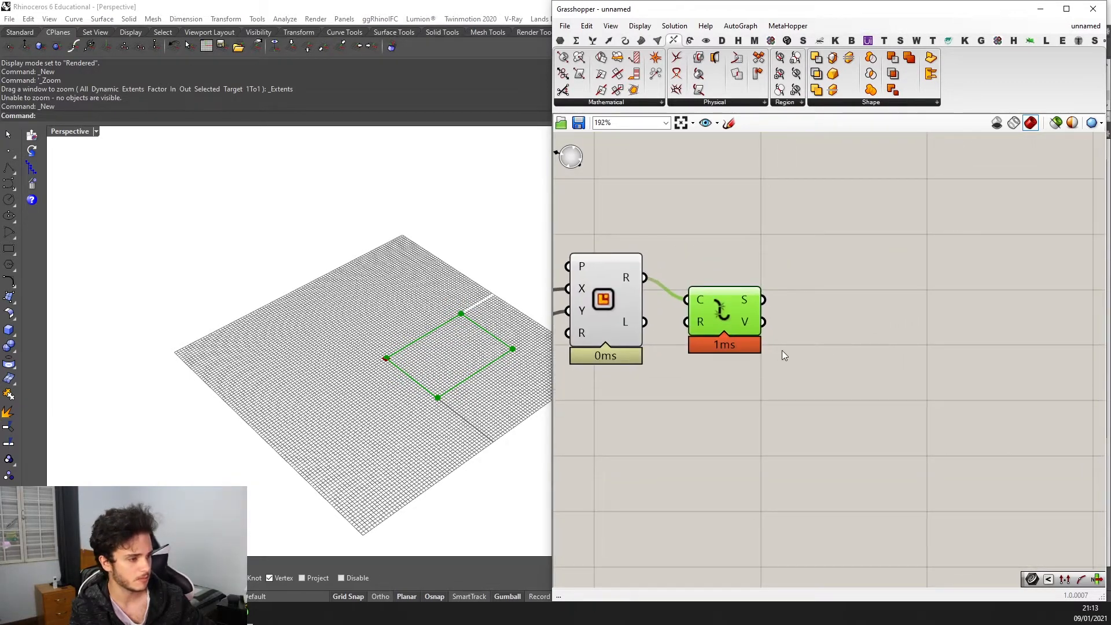
{"action": "double_click", "coordinate": [829, 343]}
{"action": "type", "text": "dot pr"}
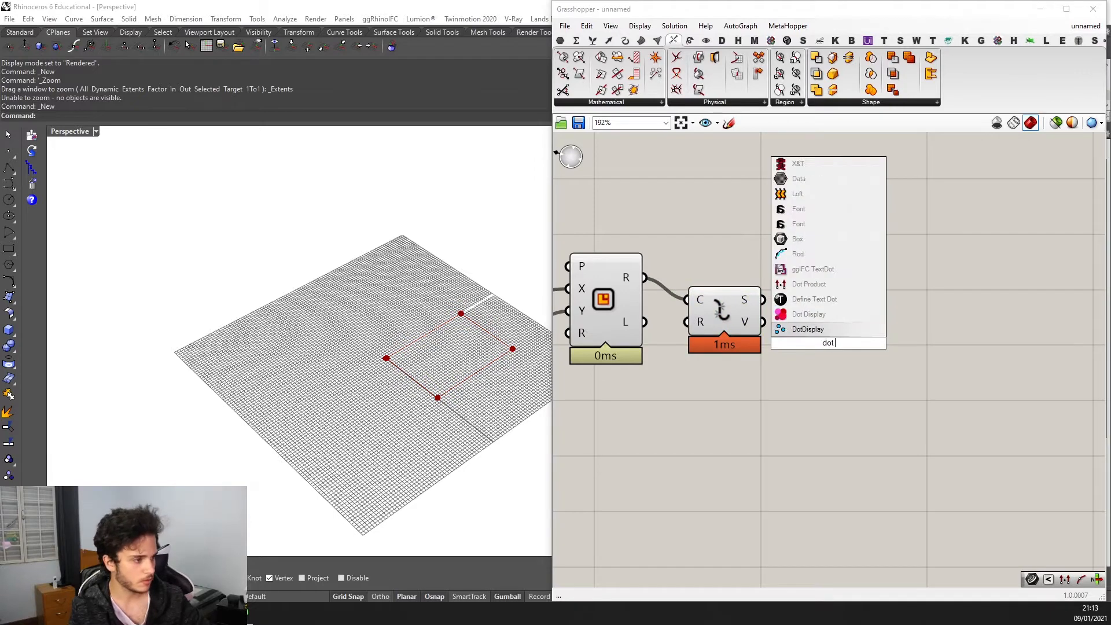
{"action": "key", "text": "Up"}
{"action": "key", "text": "Up"}
{"action": "key", "text": "Up"}
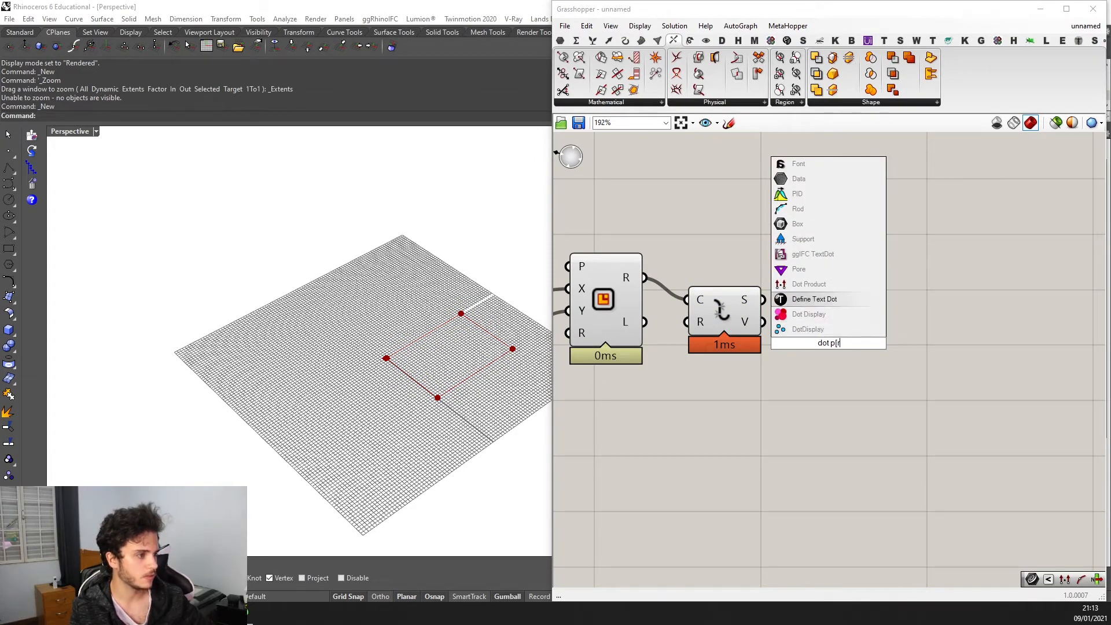
{"action": "key", "text": "Return"}
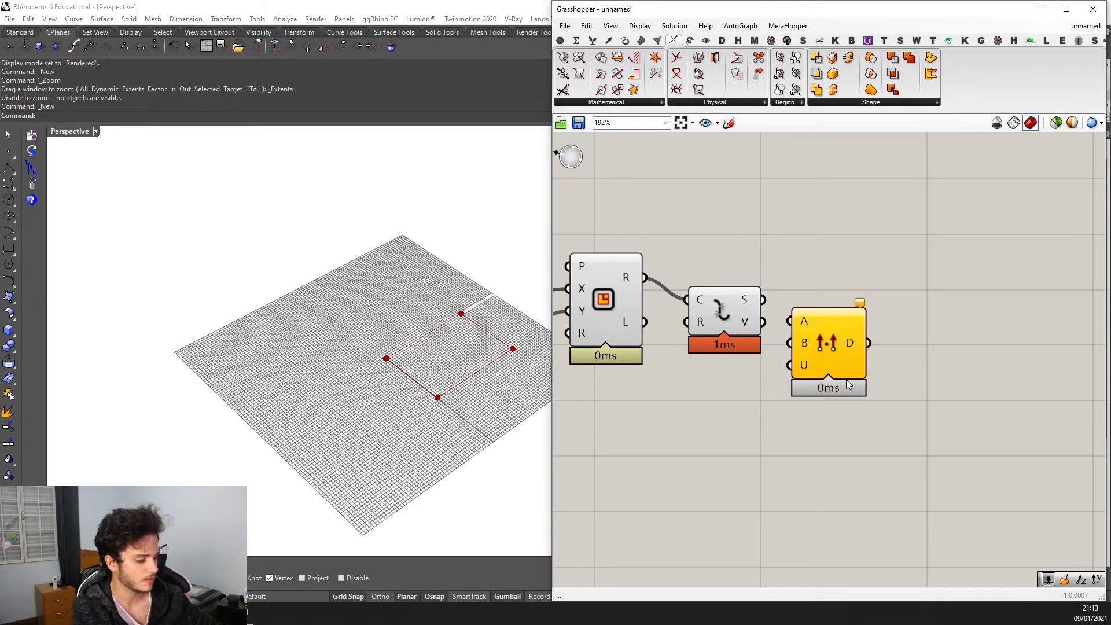
{"action": "scroll", "coordinate": [850, 382], "scroll_direction": "up", "scroll_amount": 2}
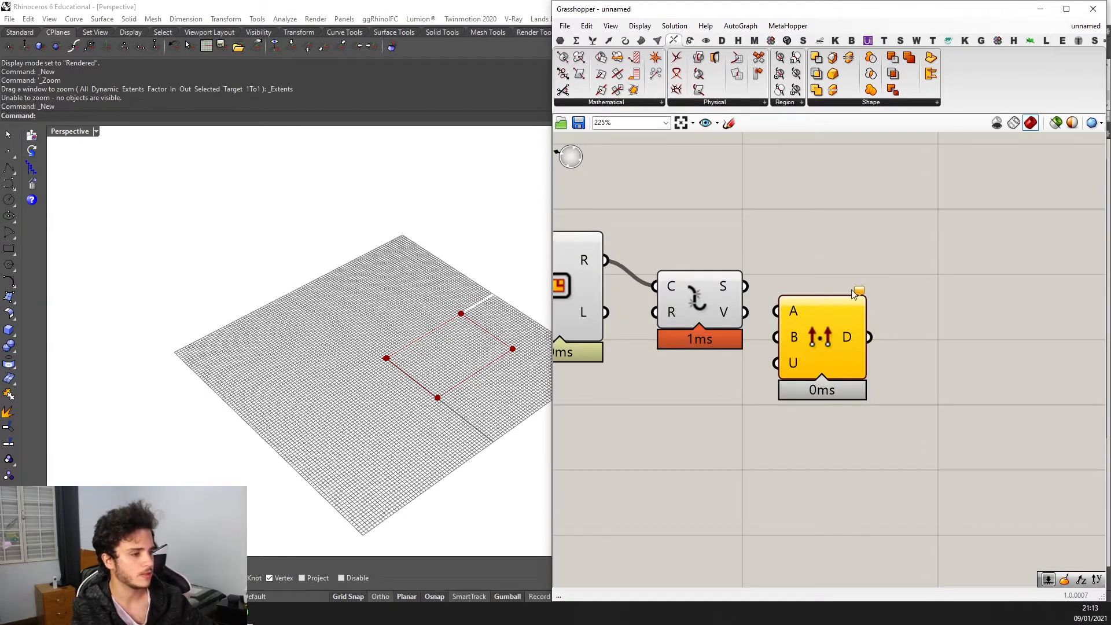
{"action": "scroll", "coordinate": [935, 302], "scroll_direction": "up", "scroll_amount": 1}
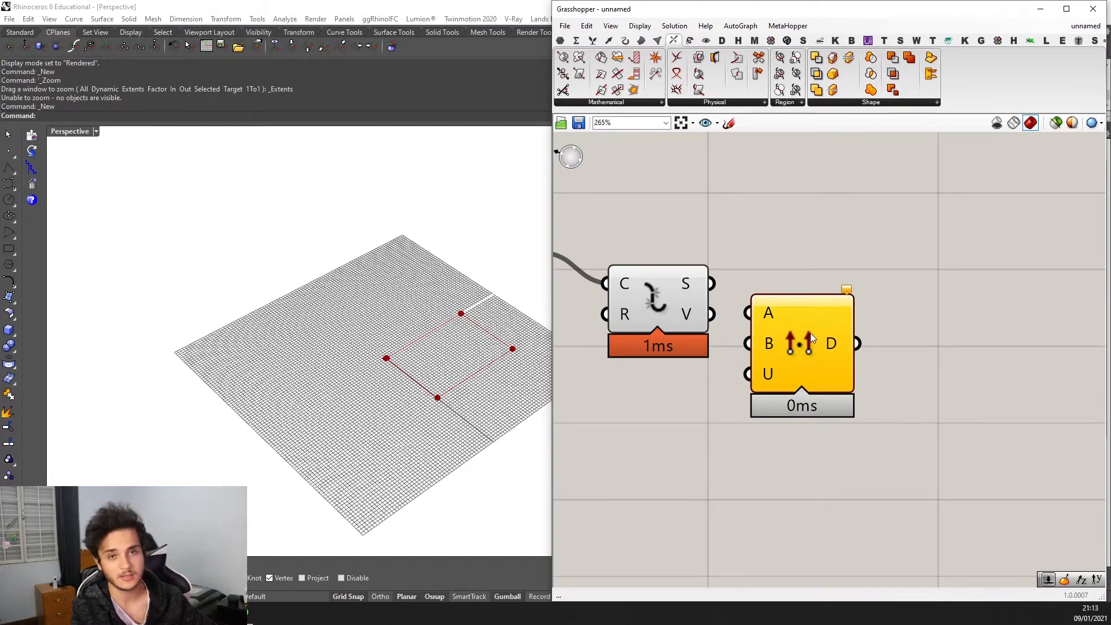
{"action": "scroll", "coordinate": [811, 332], "scroll_direction": "down", "scroll_amount": 2}
{"action": "scroll", "coordinate": [831, 301], "scroll_direction": "up", "scroll_amount": 2}
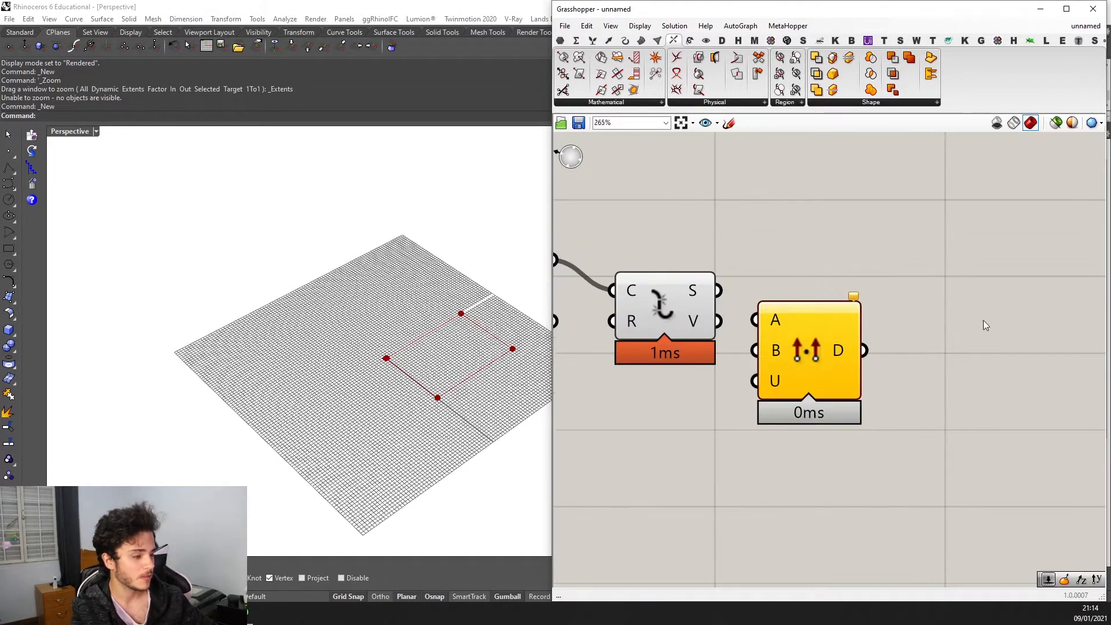
Select the Explode component and examine its highlighted segments in the perspective viewport.
{"action": "scroll", "coordinate": [822, 370], "scroll_direction": "down", "scroll_amount": 3}
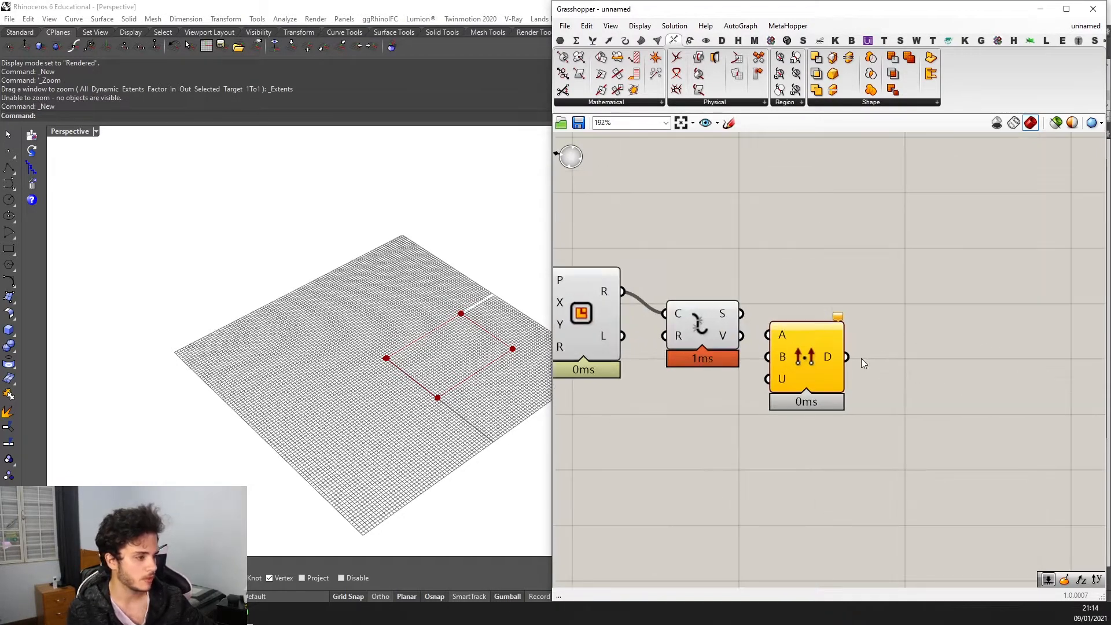
{"action": "scroll", "coordinate": [860, 359], "scroll_direction": "up", "scroll_amount": 1}
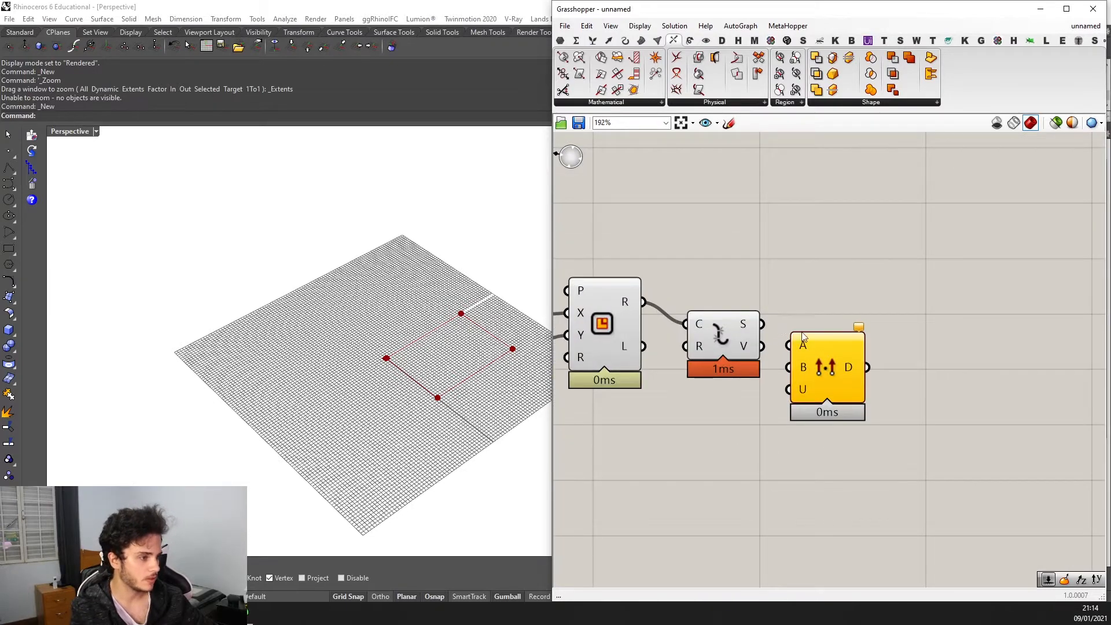
{"action": "scroll", "coordinate": [491, 329], "scroll_direction": "up", "scroll_amount": 2}
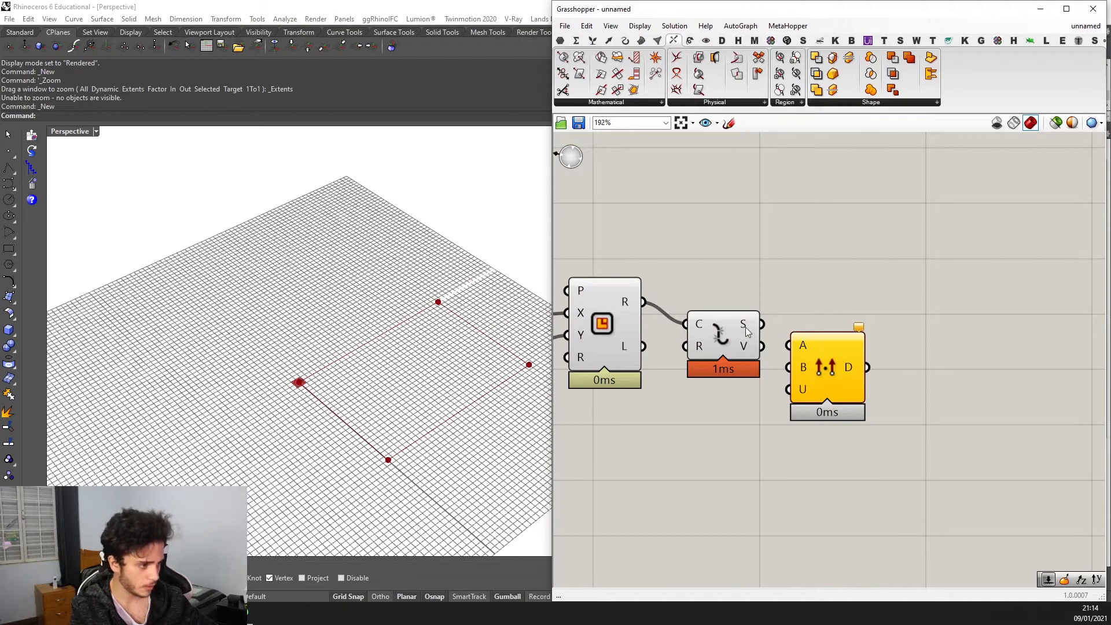
{"action": "left_click_drag", "start_coordinate": [747, 332], "coordinate": [730, 358]}
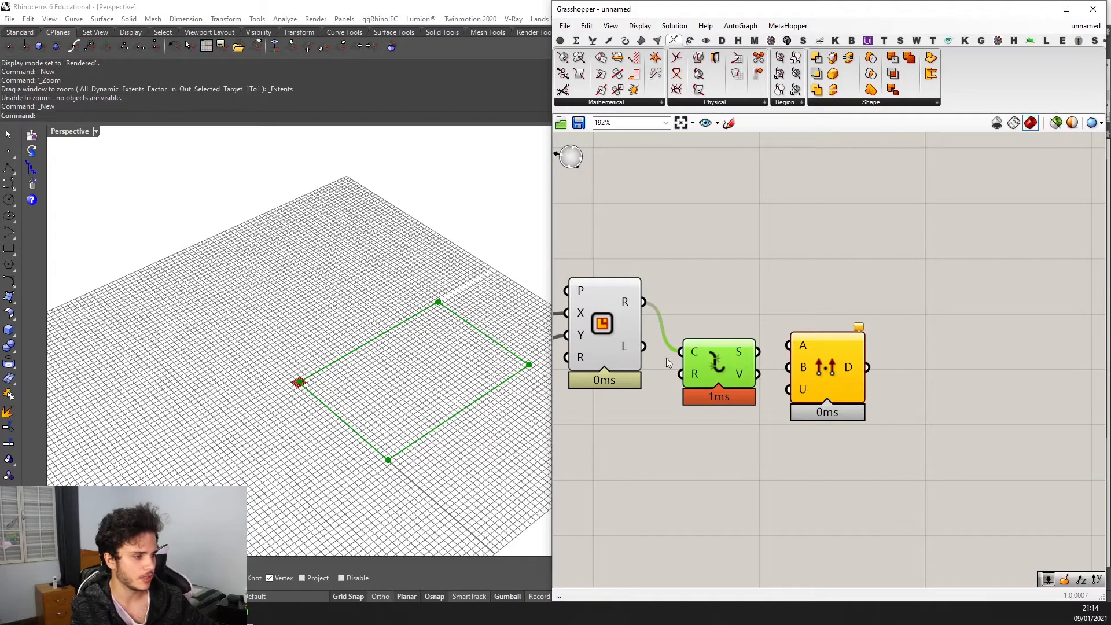
{"action": "scroll", "coordinate": [433, 356], "scroll_direction": "down", "scroll_amount": 2}
{"action": "scroll", "coordinate": [380, 382], "scroll_direction": "up", "scroll_amount": 2}
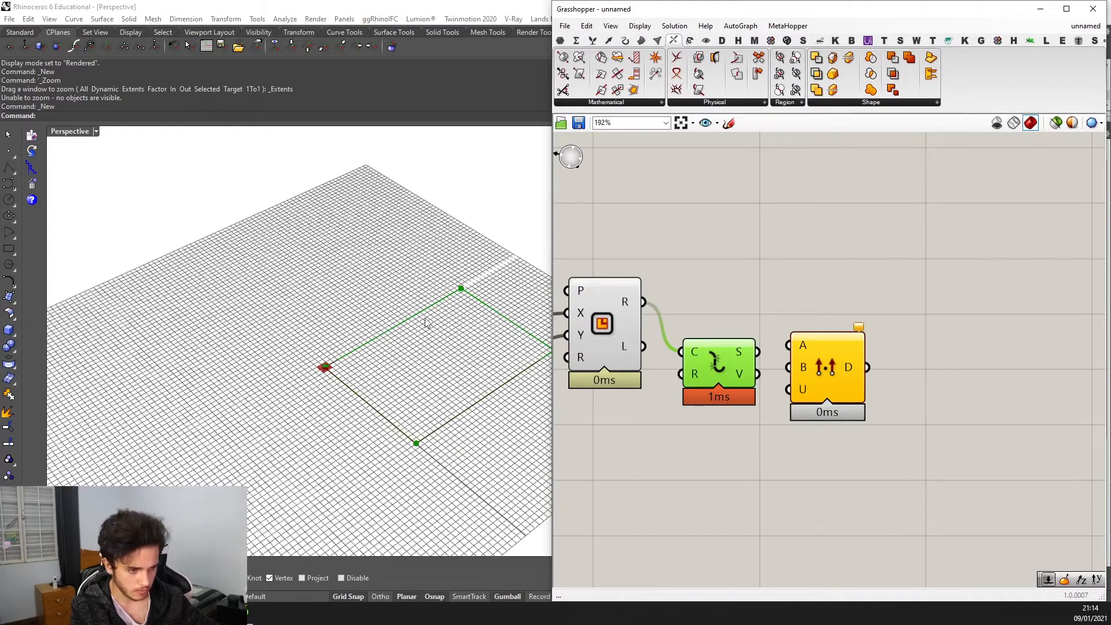
{"action": "scroll", "coordinate": [426, 322], "scroll_direction": "up", "scroll_amount": 1}
{"action": "scroll", "coordinate": [473, 314], "scroll_direction": "down", "scroll_amount": 1}
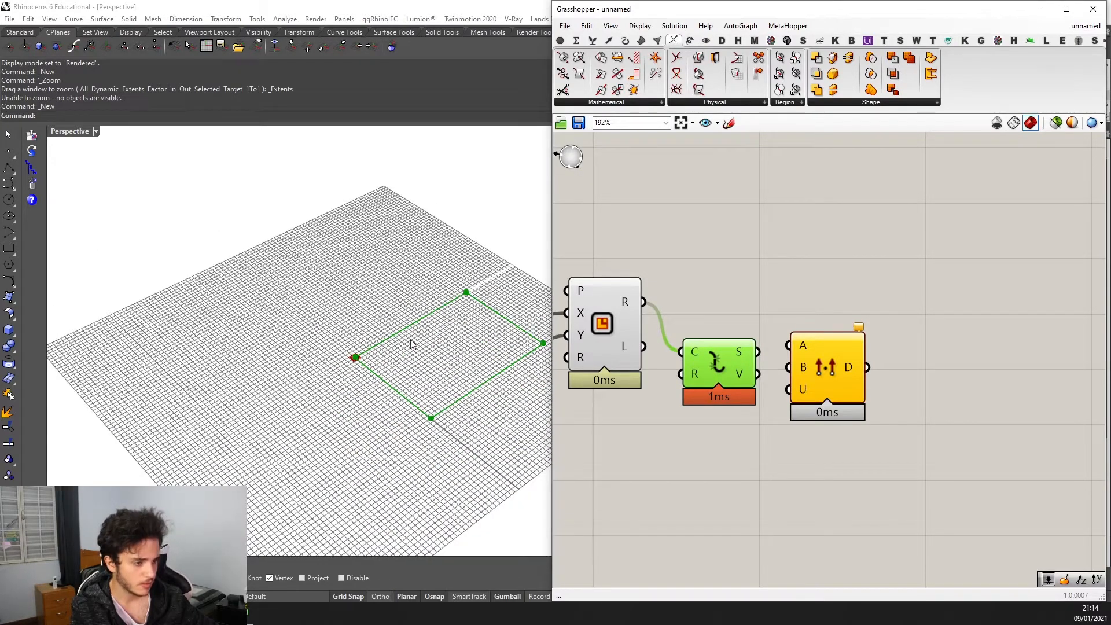
{"action": "right_click_drag", "start_coordinate": [405, 355], "coordinate": [439, 400]}
{"action": "scroll", "coordinate": [818, 359], "scroll_direction": "down", "scroll_amount": 2}
{"action": "scroll", "coordinate": [817, 359], "scroll_direction": "up", "scroll_amount": 3}
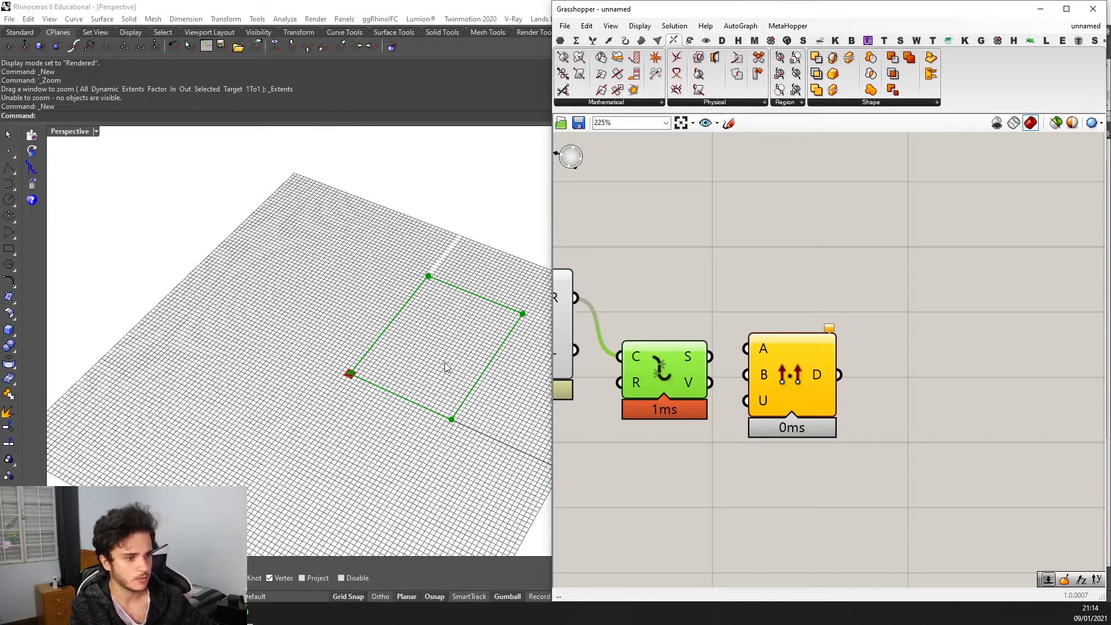
{"action": "scroll", "coordinate": [446, 367], "scroll_direction": "up", "scroll_amount": 1}
Wire the Explode component's S output to Dot Product's A input, and a new Unit Y vector to its B input.
{"action": "right_click_drag", "start_coordinate": [832, 345], "coordinate": [797, 345]}
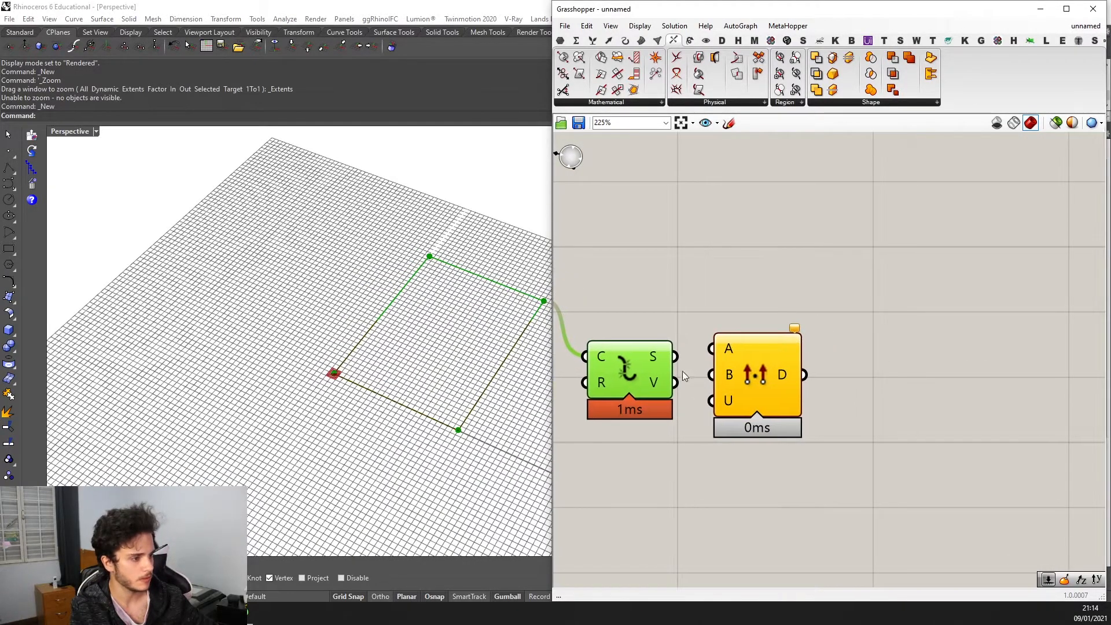
{"action": "left_click_drag", "start_coordinate": [674, 357], "coordinate": [801, 392]}
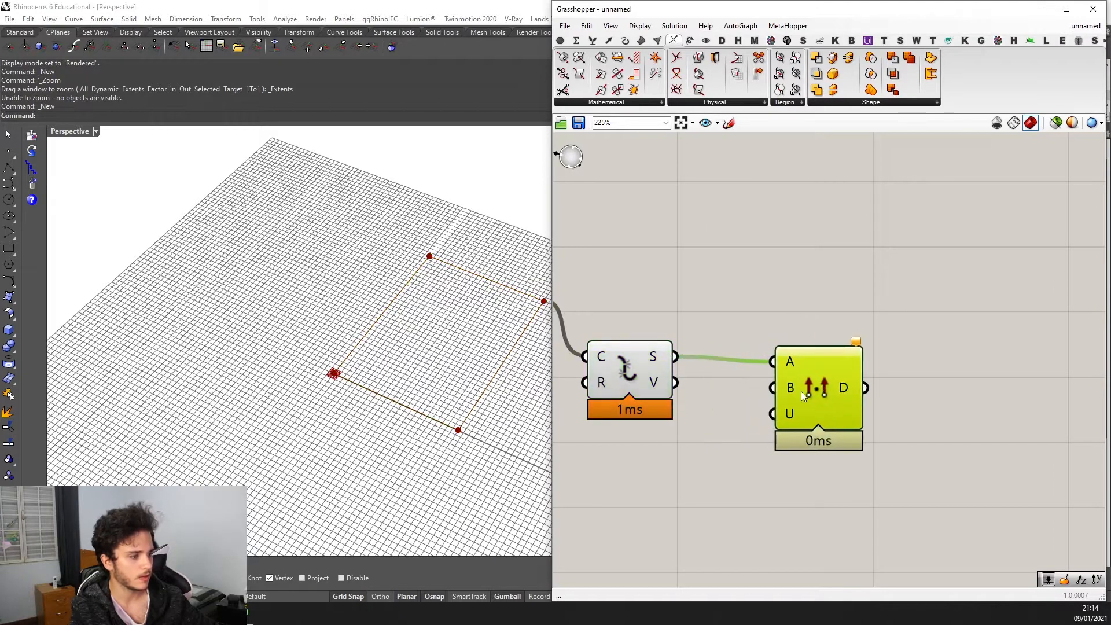
{"action": "double_click", "coordinate": [619, 481]}
{"action": "type", "text": "y"}
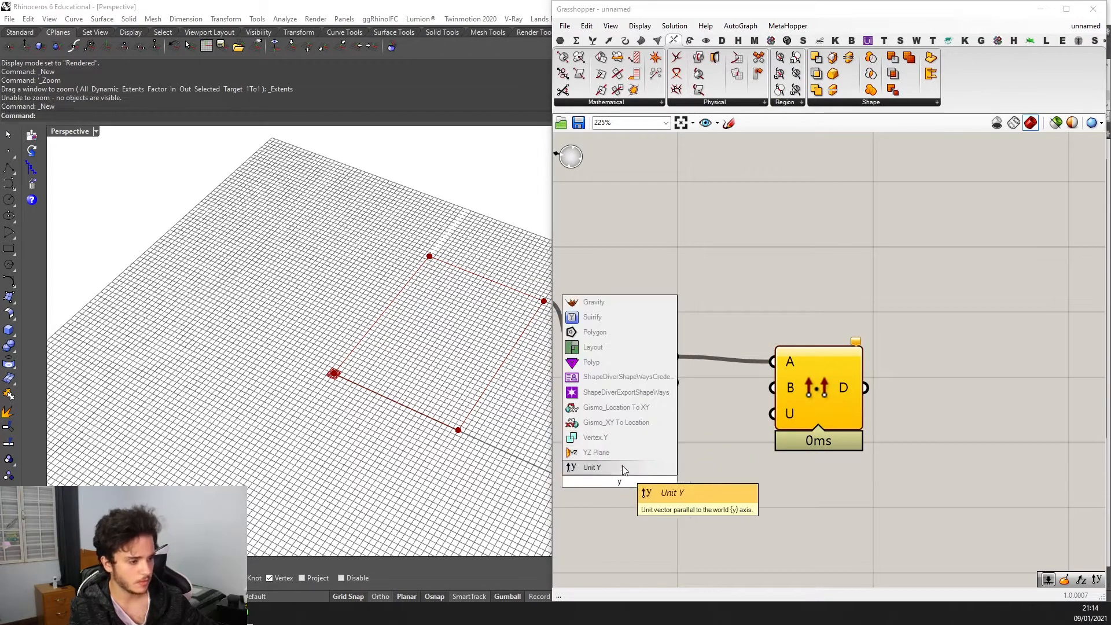
{"action": "left_click", "coordinate": [628, 469]}
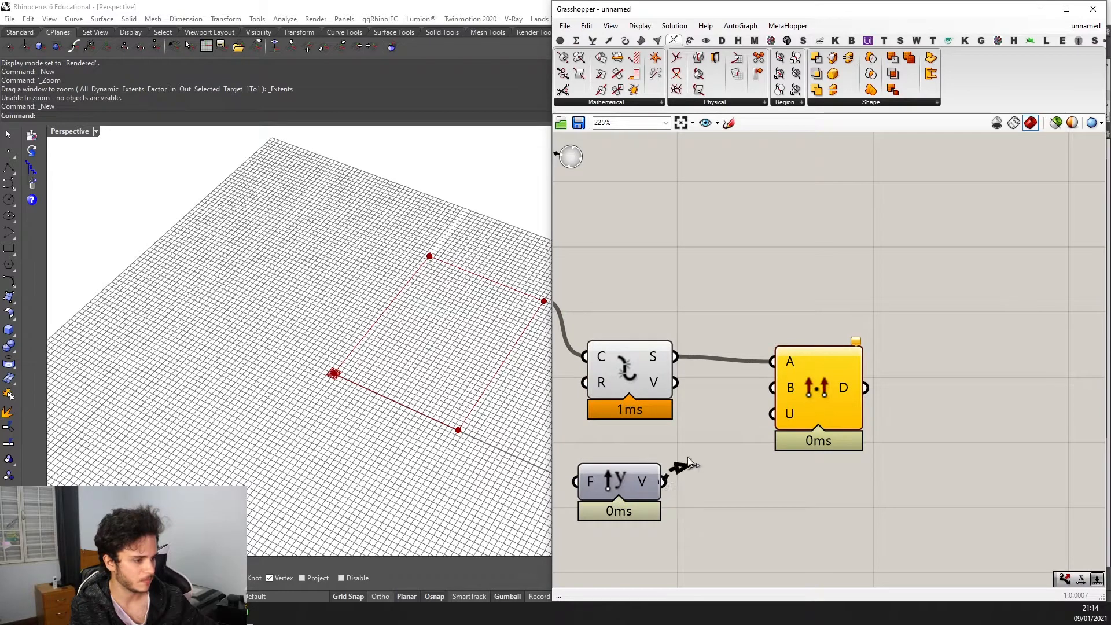
{"action": "left_click_drag", "start_coordinate": [688, 463], "coordinate": [773, 387]}
{"action": "scroll", "coordinate": [794, 395], "scroll_direction": "down", "scroll_amount": 2}
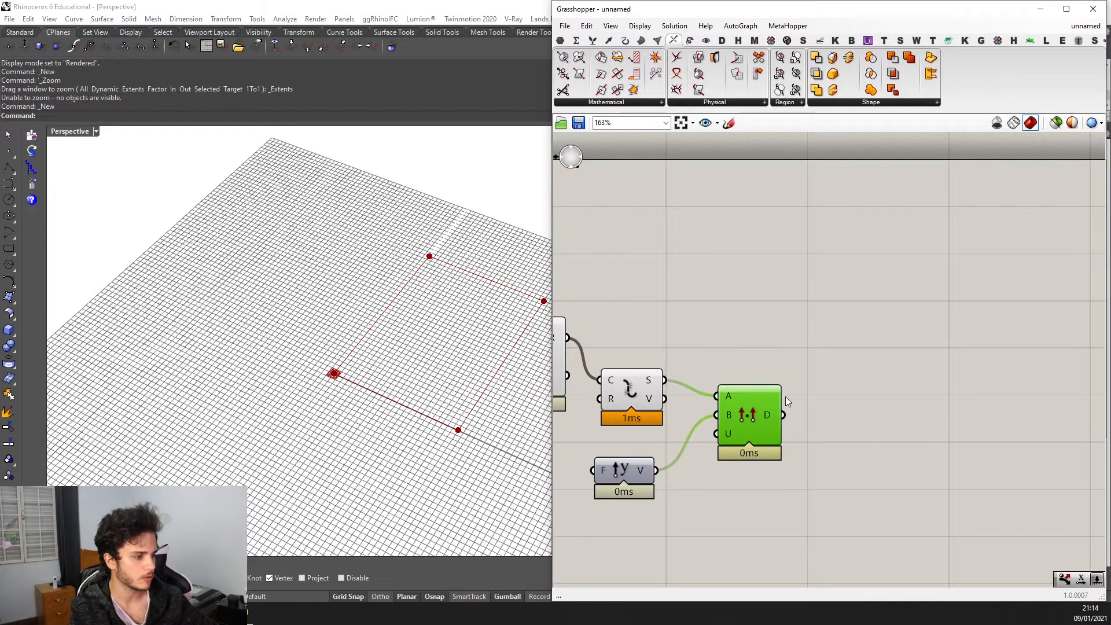
{"action": "left_click_drag", "start_coordinate": [741, 417], "coordinate": [744, 401]}
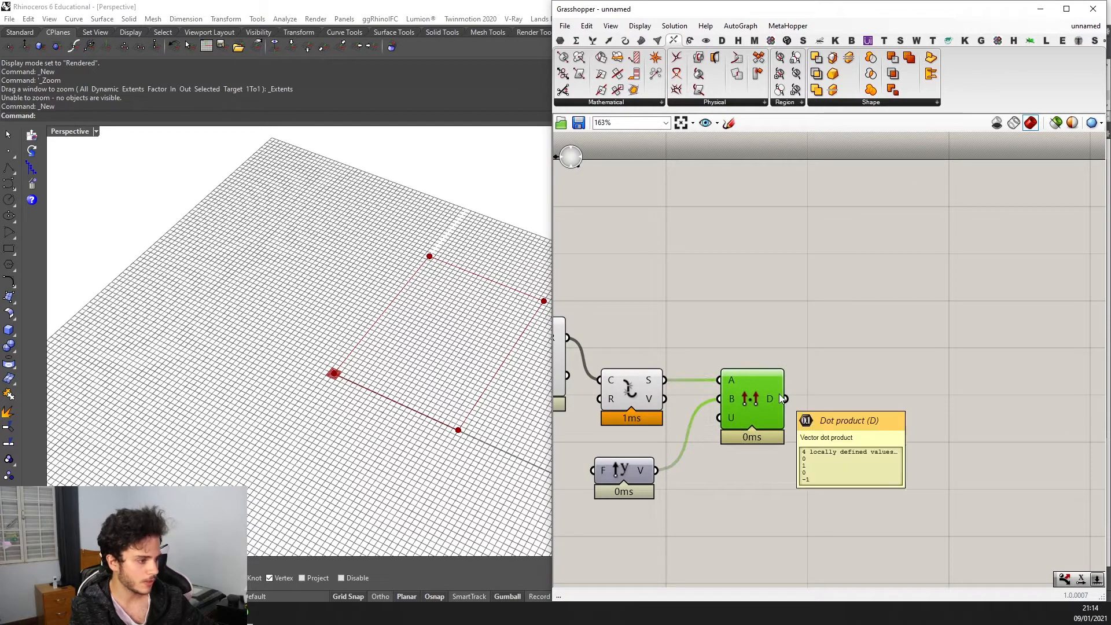
Add a Panel, wire Dot Product's D output into it, and read the listed values.
{"action": "double_click", "coordinate": [880, 357]}
{"action": "type", "text": "panel"}
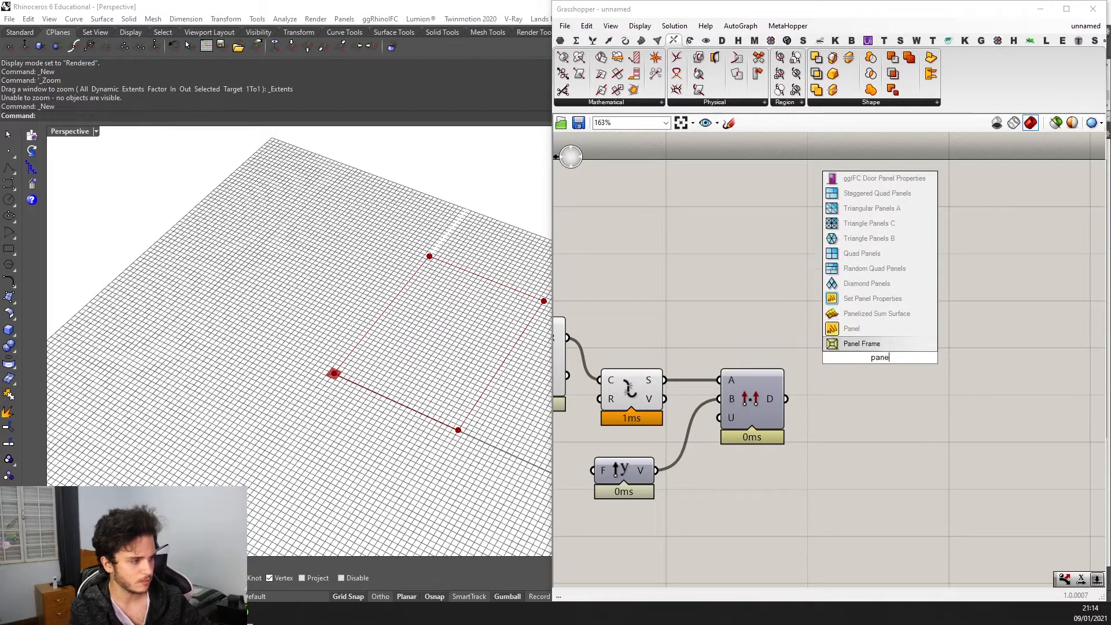
{"action": "key", "text": "Return"}
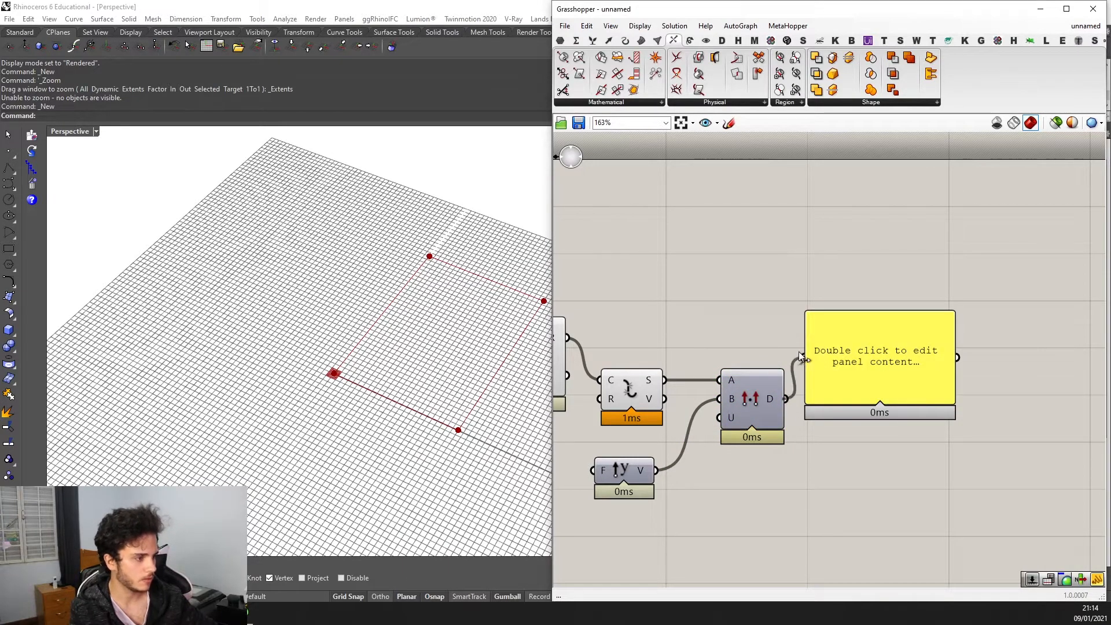
{"action": "left_click_drag", "start_coordinate": [800, 357], "coordinate": [803, 357]}
{"action": "scroll", "coordinate": [836, 351], "scroll_direction": "up", "scroll_amount": 1}
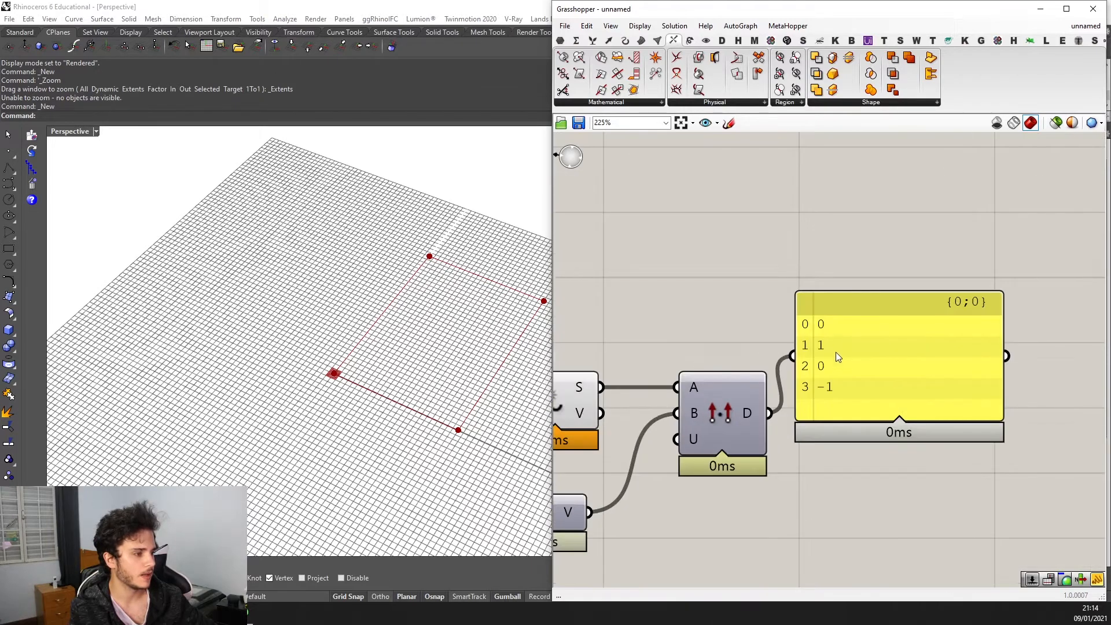
{"action": "scroll", "coordinate": [839, 376], "scroll_direction": "down", "scroll_amount": 1}
{"action": "scroll", "coordinate": [821, 385], "scroll_direction": "up", "scroll_amount": 1}
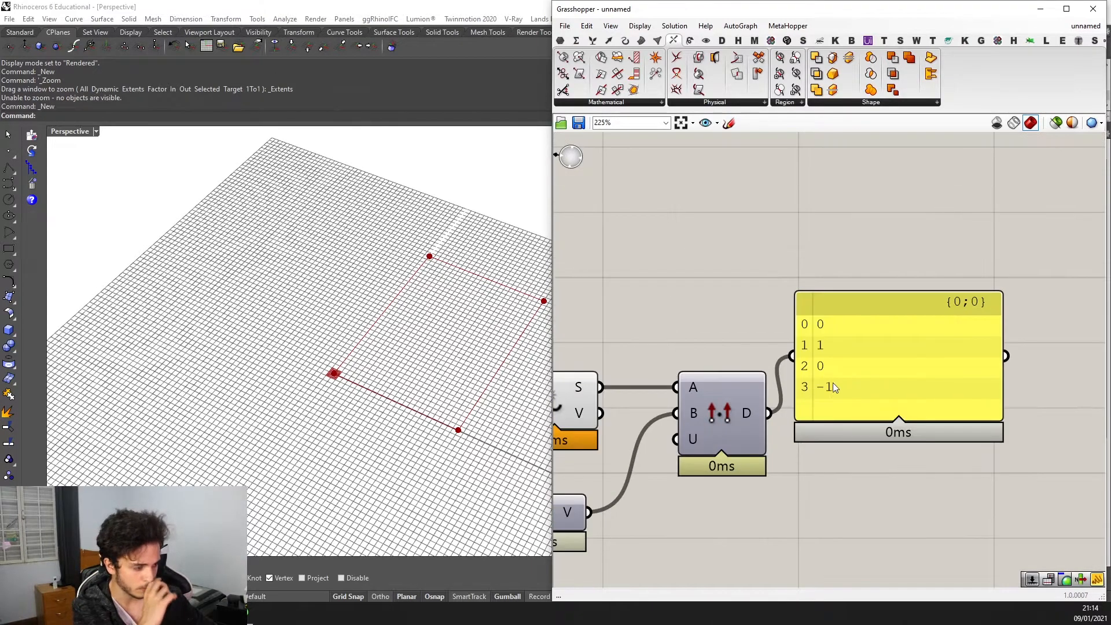
{"action": "scroll", "coordinate": [831, 383], "scroll_direction": "down", "scroll_amount": 1}
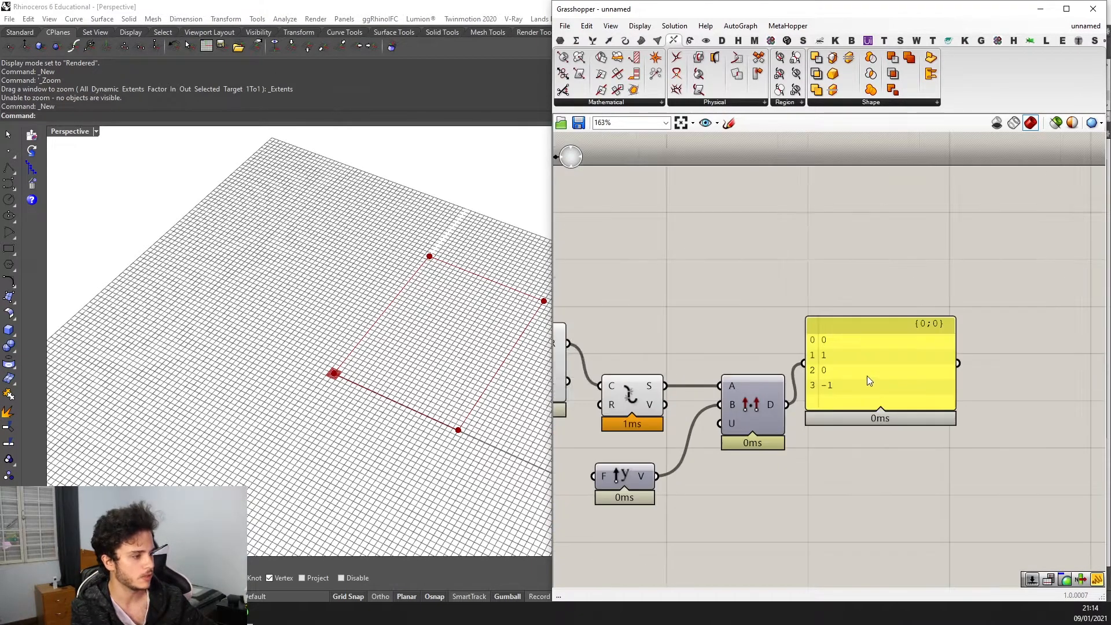
Move the panel farther from Dot Product and place an Absolute component in between.
{"action": "left_click", "coordinate": [867, 381]}
{"action": "scroll", "coordinate": [798, 374], "scroll_direction": "up", "scroll_amount": 1}
{"action": "left_click", "coordinate": [788, 328]}
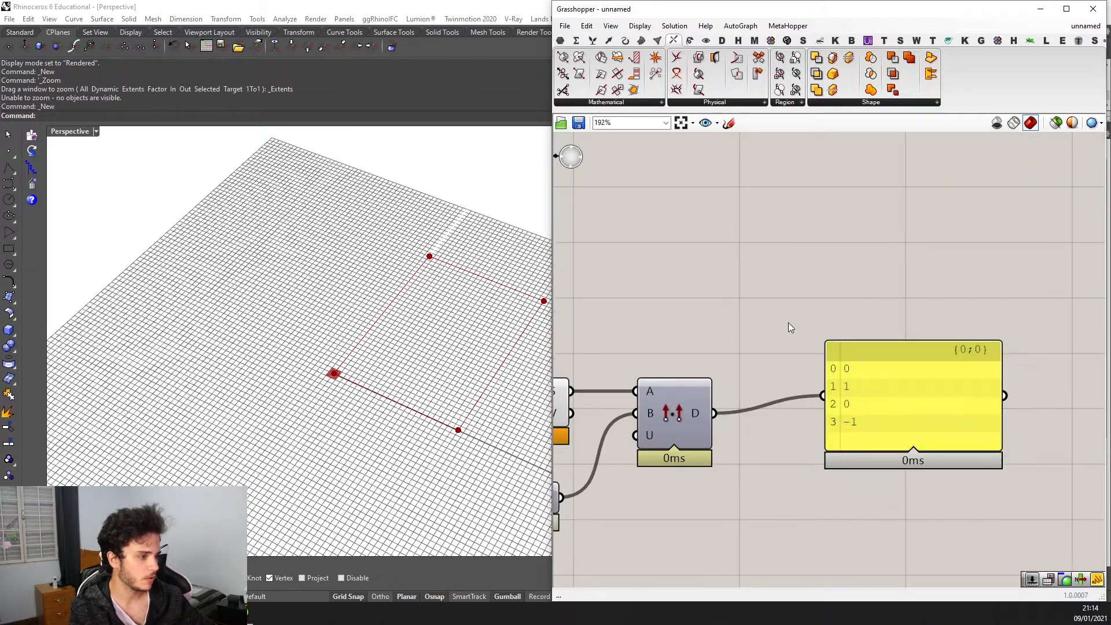
{"action": "double_click", "coordinate": [788, 323]}
{"action": "type", "text": "av"}
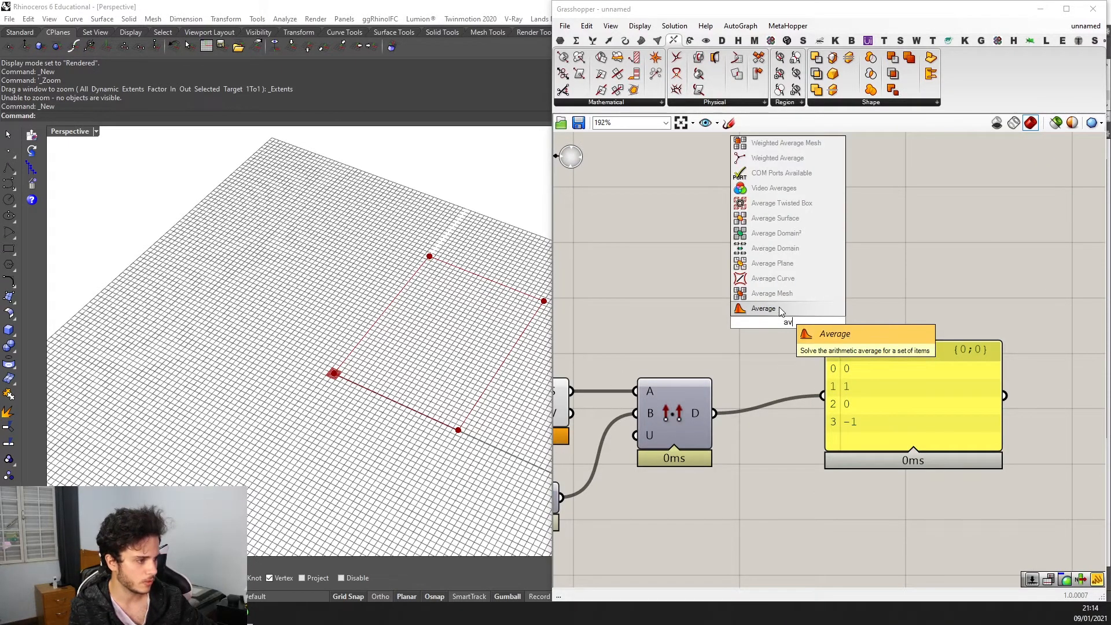
{"action": "key", "text": "BackSpace"}
{"action": "type", "text": "bs"}
{"action": "key", "text": "Return"}
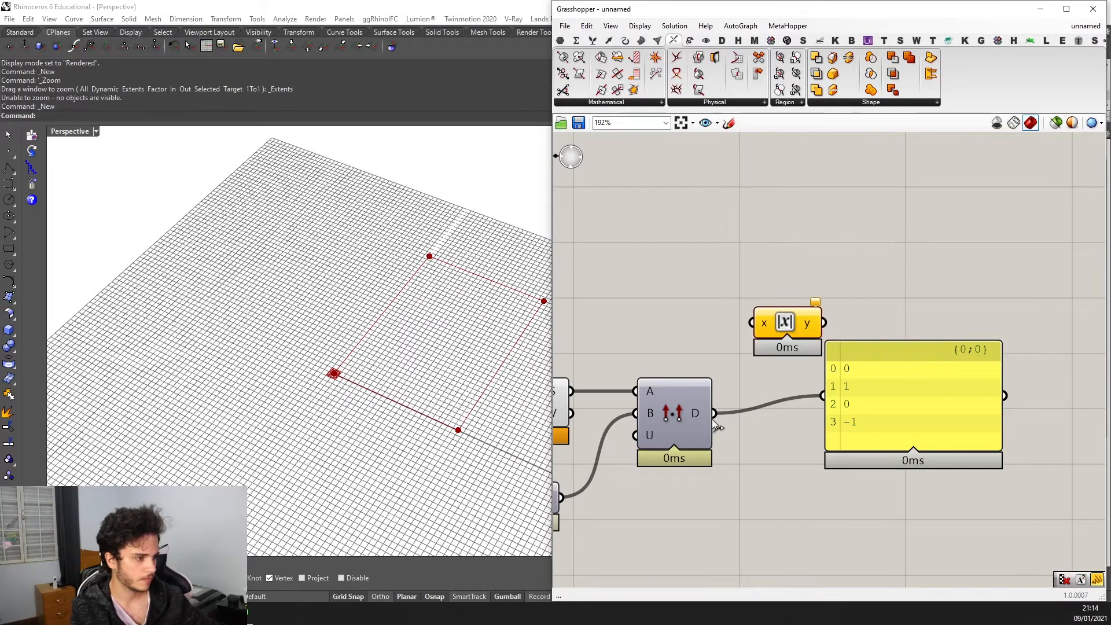
Wire Dot Product's D output to Absolute's x input and Absolute's y output to the panel, aligning the components in a row.
{"action": "left_click_drag", "start_coordinate": [715, 414], "coordinate": [794, 323]}
{"action": "left_click_drag", "start_coordinate": [810, 382], "coordinate": [820, 393]}
{"action": "left_click_drag", "start_coordinate": [864, 401], "coordinate": [905, 380]}
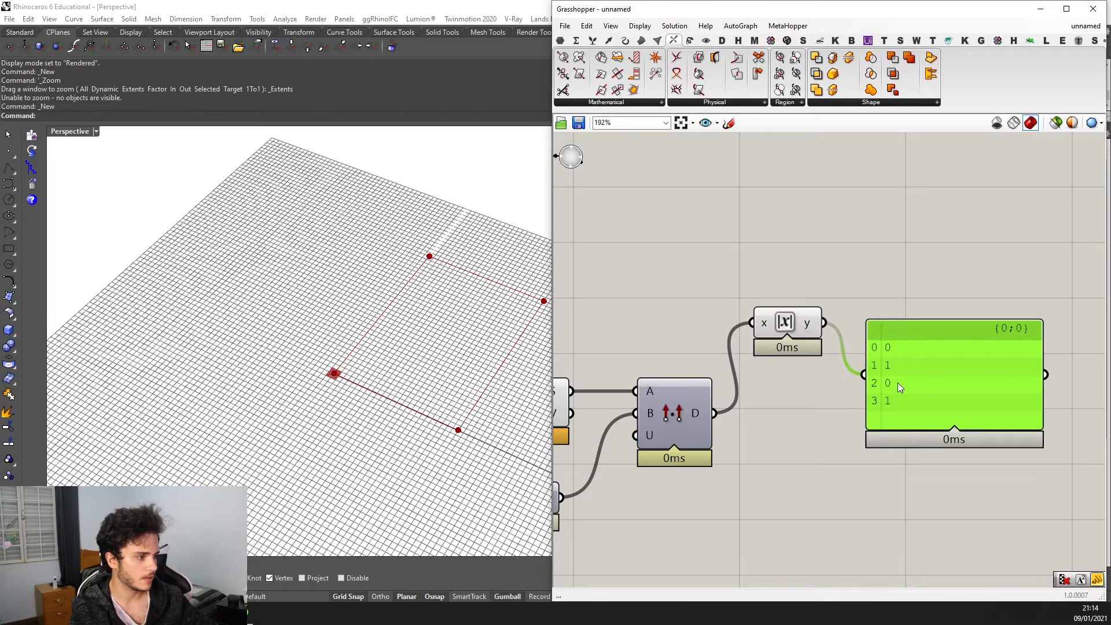
{"action": "left_click_drag", "start_coordinate": [787, 320], "coordinate": [776, 405]}
Add a Dispatch component and move it past the Absolute component.
{"action": "scroll", "coordinate": [962, 376], "scroll_direction": "down", "scroll_amount": 3}
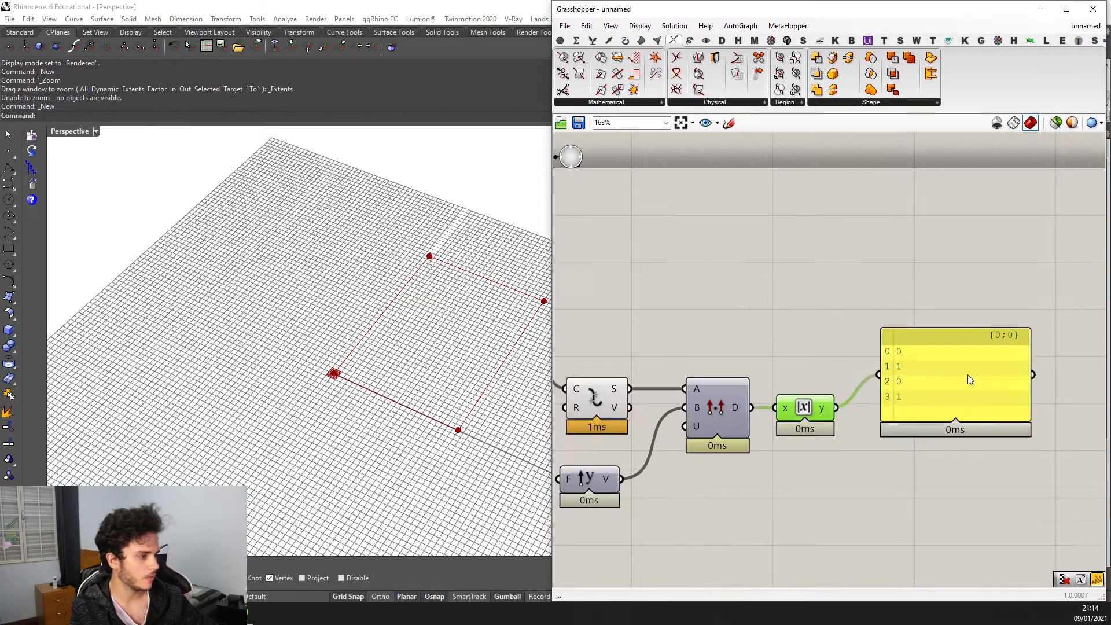
{"action": "scroll", "coordinate": [935, 375], "scroll_direction": "up", "scroll_amount": 3}
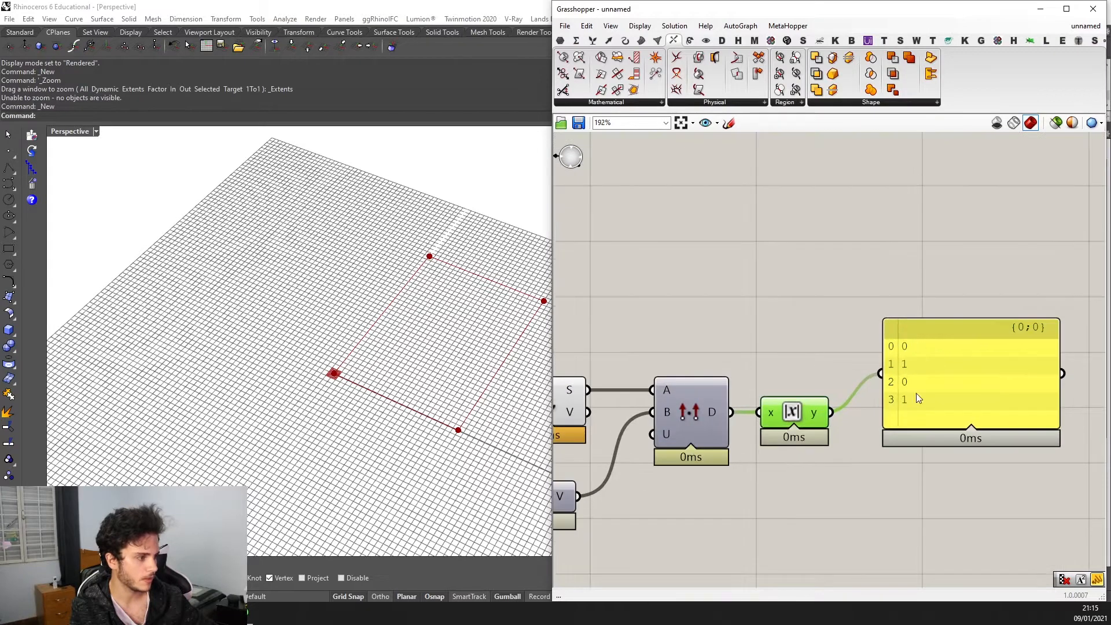
{"action": "scroll", "coordinate": [917, 378], "scroll_direction": "down", "scroll_amount": 2}
{"action": "scroll", "coordinate": [922, 340], "scroll_direction": "up", "scroll_amount": 3}
{"action": "scroll", "coordinate": [912, 361], "scroll_direction": "down", "scroll_amount": 3}
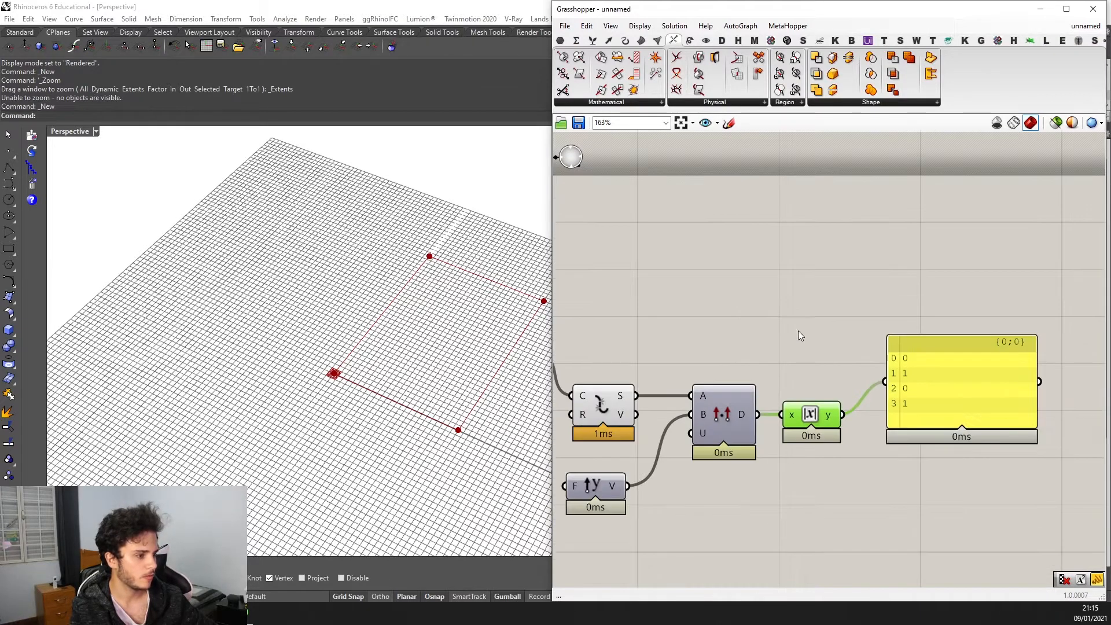
{"action": "double_click", "coordinate": [801, 327]}
{"action": "type", "text": "disp"}
{"action": "key", "text": "Return"}
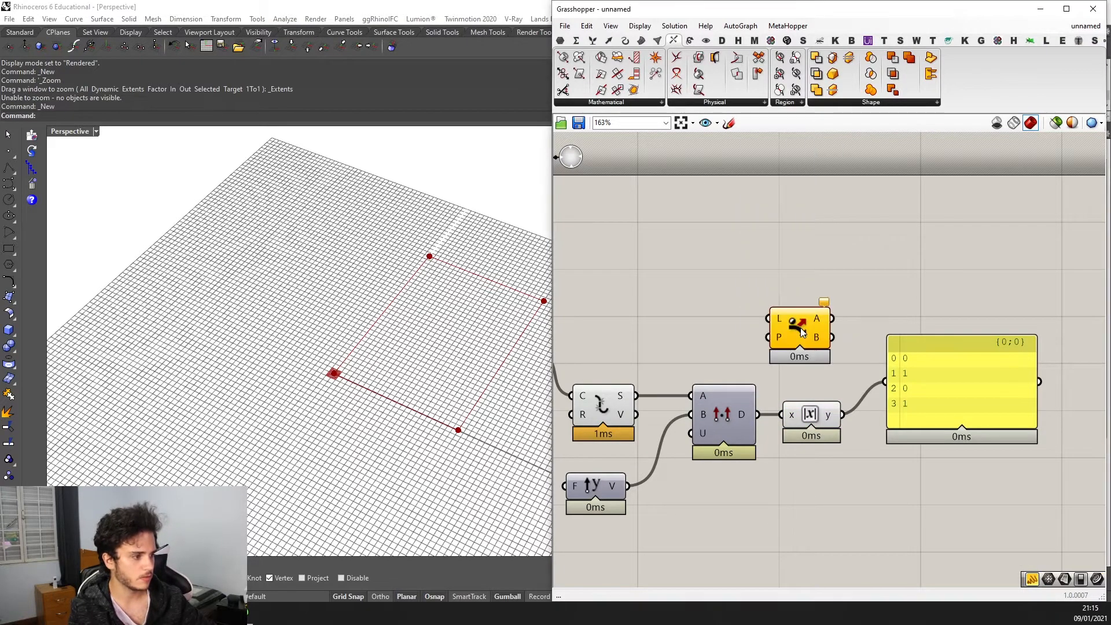
{"action": "left_click_drag", "start_coordinate": [801, 331], "coordinate": [1005, 352]}
Wire Absolute's y output to Dispatch's P input and the Explode component's S output to its L input.
{"action": "scroll", "coordinate": [1004, 351], "scroll_direction": "up", "scroll_amount": 2}
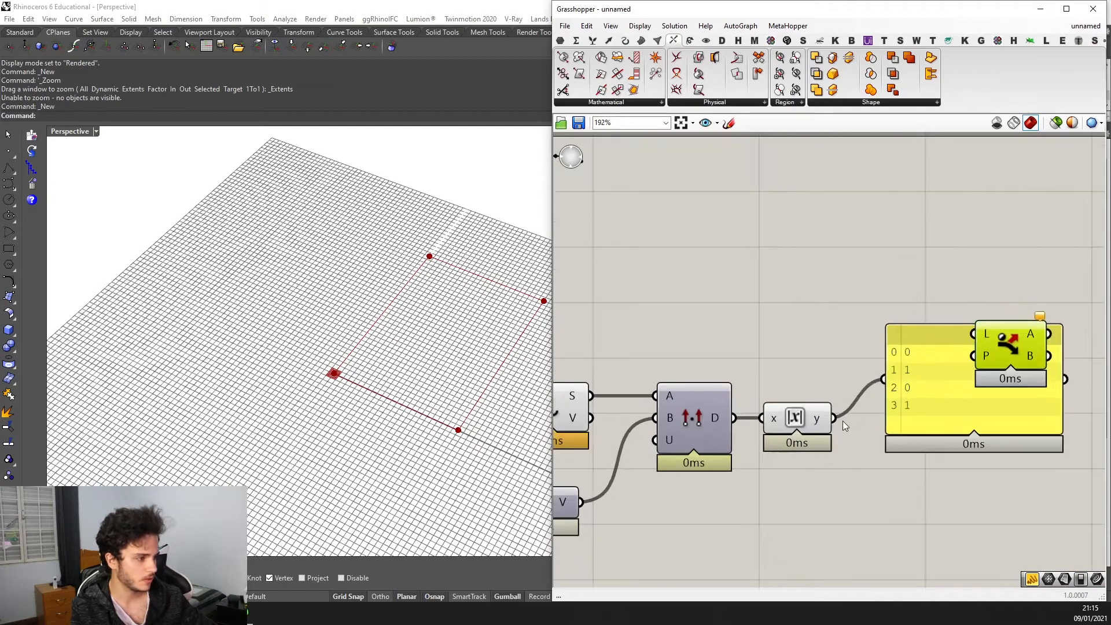
{"action": "left_click_drag", "start_coordinate": [833, 418], "coordinate": [654, 342]}
{"action": "scroll", "coordinate": [937, 335], "scroll_direction": "down", "scroll_amount": 3}
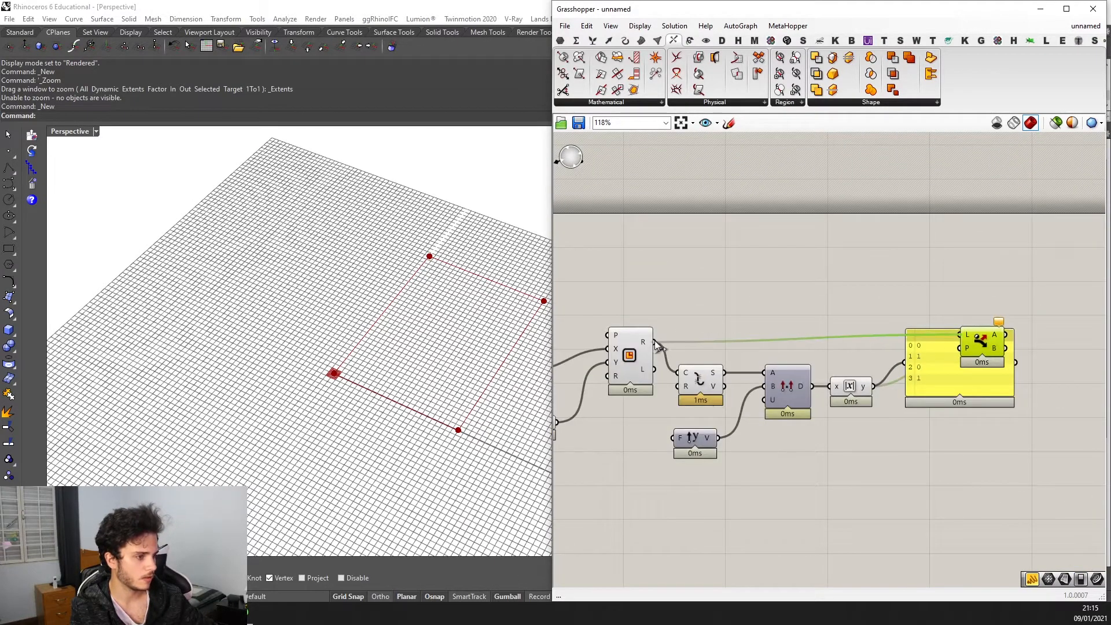
{"action": "left_click_drag", "start_coordinate": [998, 364], "coordinate": [959, 366]}
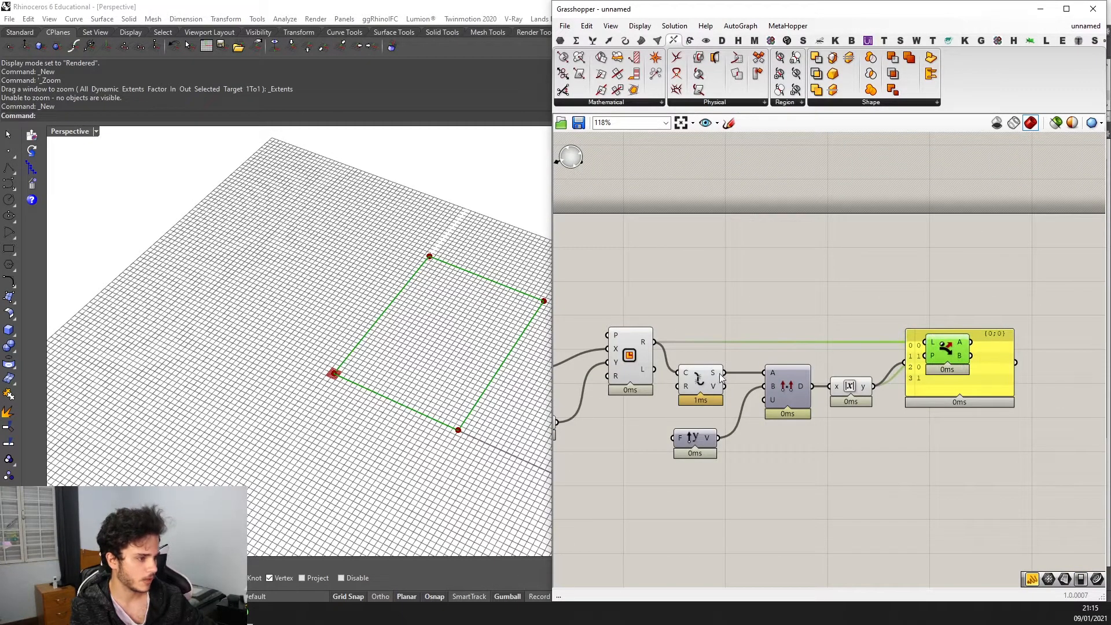
{"action": "left_click_drag", "start_coordinate": [872, 323], "coordinate": [925, 341]}
Move the panel clear of Dispatch, add a Curve parameter, and wire Dispatch's B output into it.
{"action": "right_click_drag", "start_coordinate": [976, 372], "coordinate": [747, 394]}
{"action": "scroll", "coordinate": [747, 395], "scroll_direction": "up", "scroll_amount": 1}
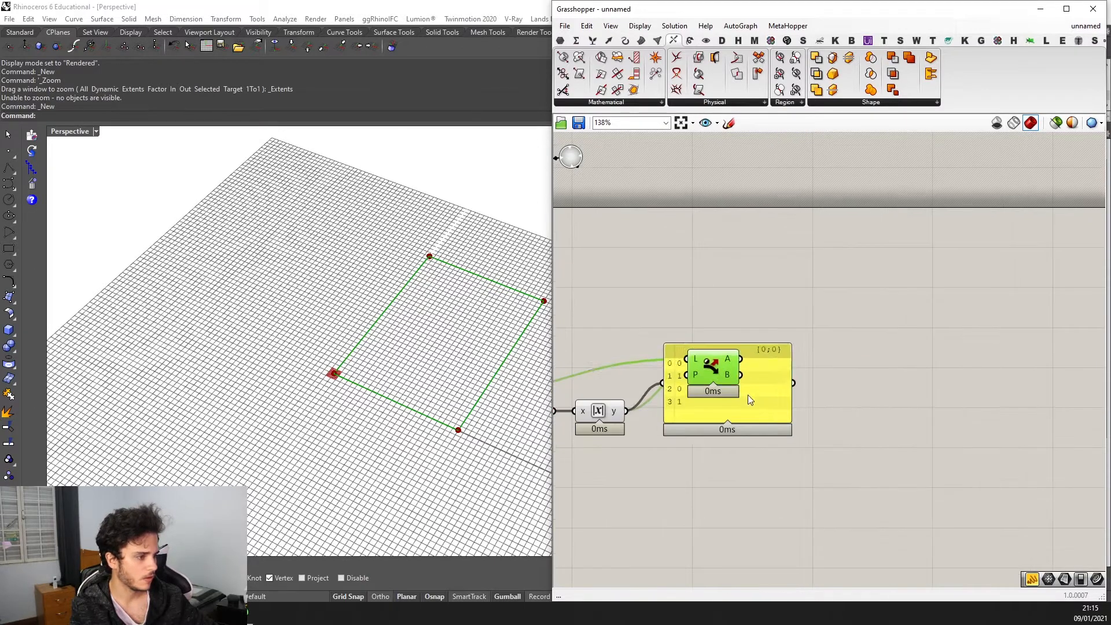
{"action": "left_click_drag", "start_coordinate": [747, 395], "coordinate": [919, 384]}
{"action": "double_click", "coordinate": [816, 282]}
{"action": "type", "text": "curve"}
{"action": "left_click", "coordinate": [816, 270]}
{"action": "scroll", "coordinate": [751, 322], "scroll_direction": "up", "scroll_amount": 2}
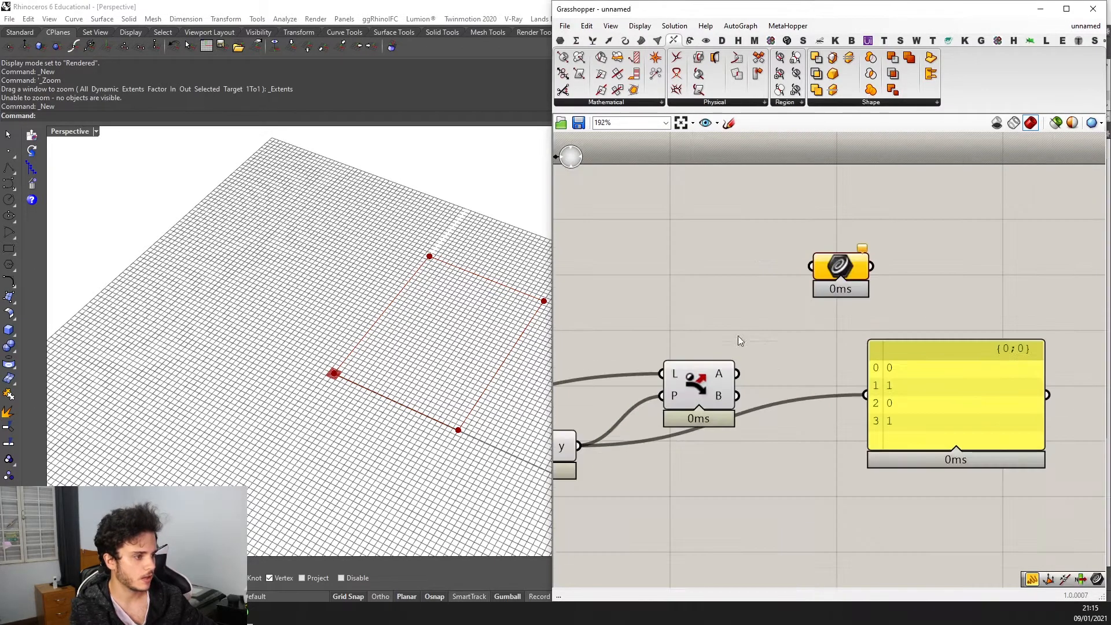
{"action": "left_click_drag", "start_coordinate": [806, 293], "coordinate": [811, 267]}
{"action": "left_click_drag", "start_coordinate": [838, 267], "coordinate": [825, 281]}
{"action": "left_click_drag", "start_coordinate": [824, 281], "coordinate": [811, 318]}
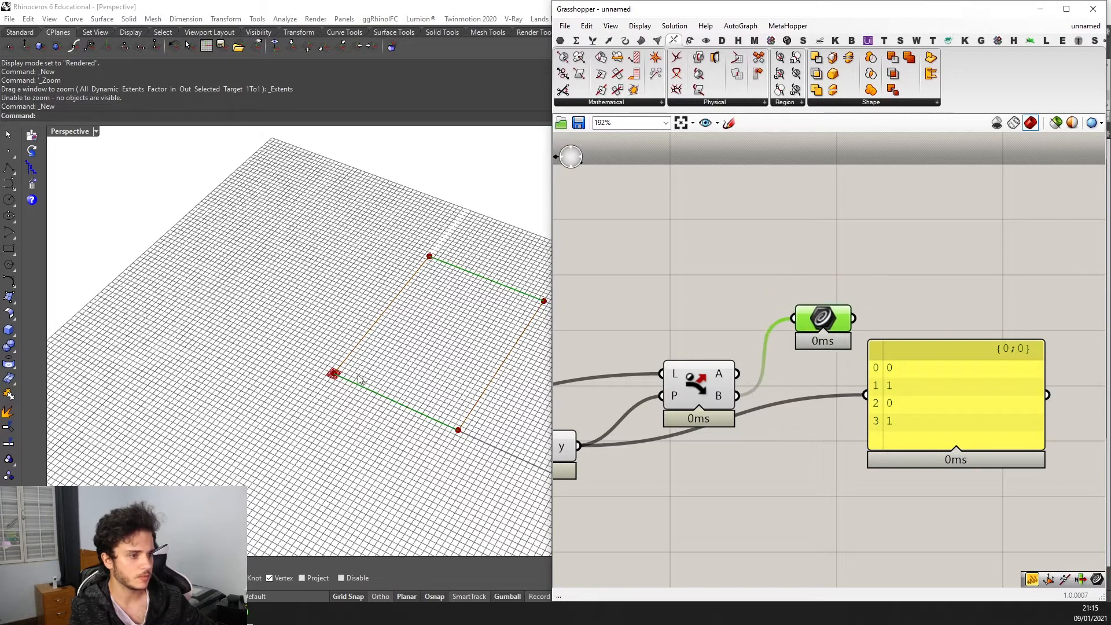
Move the Curve parameter level with Dispatch, delete the panel, and check the selected edges in the perspective viewport.
{"action": "scroll", "coordinate": [357, 377], "scroll_direction": "down", "scroll_amount": 6}
{"action": "right_click_drag", "start_coordinate": [921, 397], "coordinate": [948, 348]}
{"action": "left_click", "coordinate": [949, 349]}
{"action": "scroll", "coordinate": [949, 349], "scroll_direction": "down", "scroll_amount": 3}
{"action": "scroll", "coordinate": [925, 342], "scroll_direction": "up", "scroll_amount": 2}
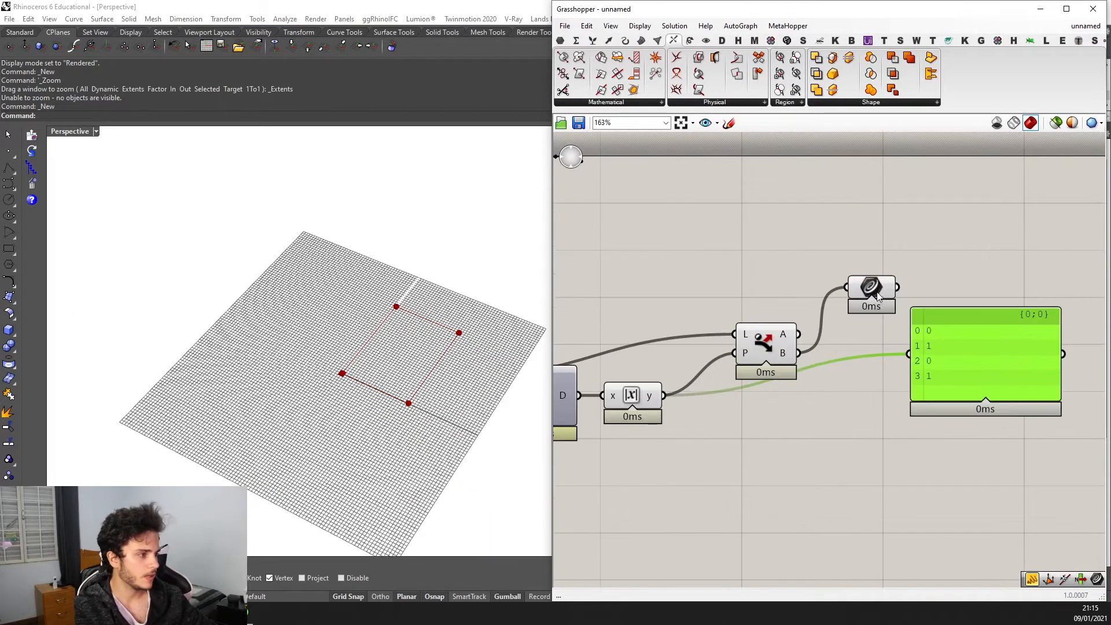
{"action": "left_click_drag", "start_coordinate": [871, 289], "coordinate": [895, 365]}
{"action": "left_click", "coordinate": [984, 360]}
{"action": "key", "text": "Delete"}
{"action": "scroll", "coordinate": [231, 361], "scroll_direction": "up", "scroll_amount": 2}
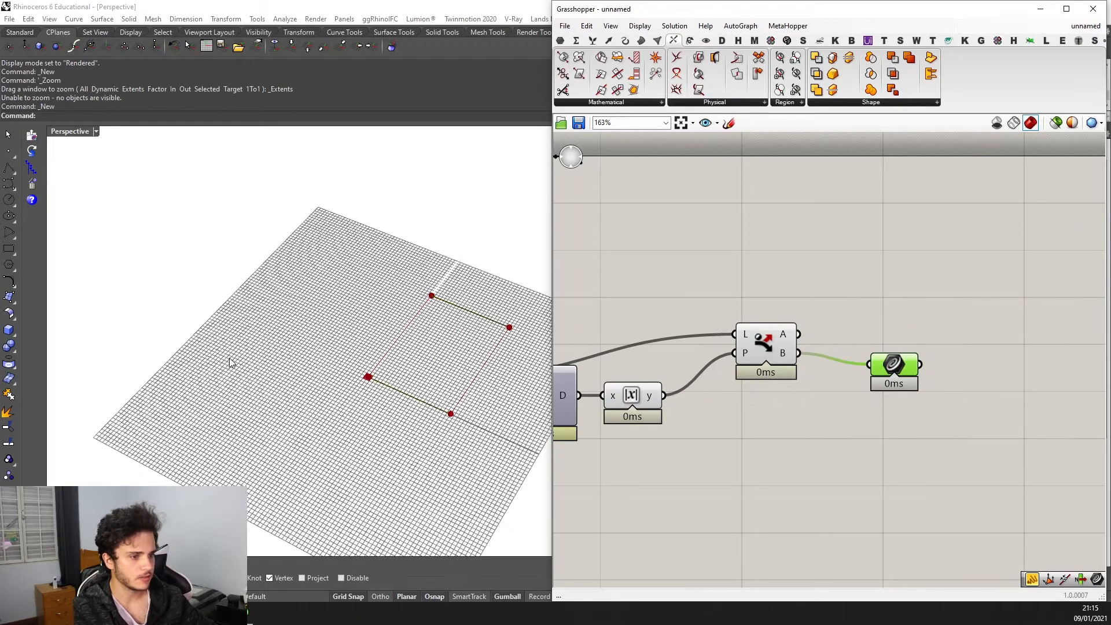
{"action": "right_click_drag", "start_coordinate": [382, 354], "coordinate": [425, 353]}
{"action": "scroll", "coordinate": [425, 353], "scroll_direction": "up", "scroll_amount": 4}
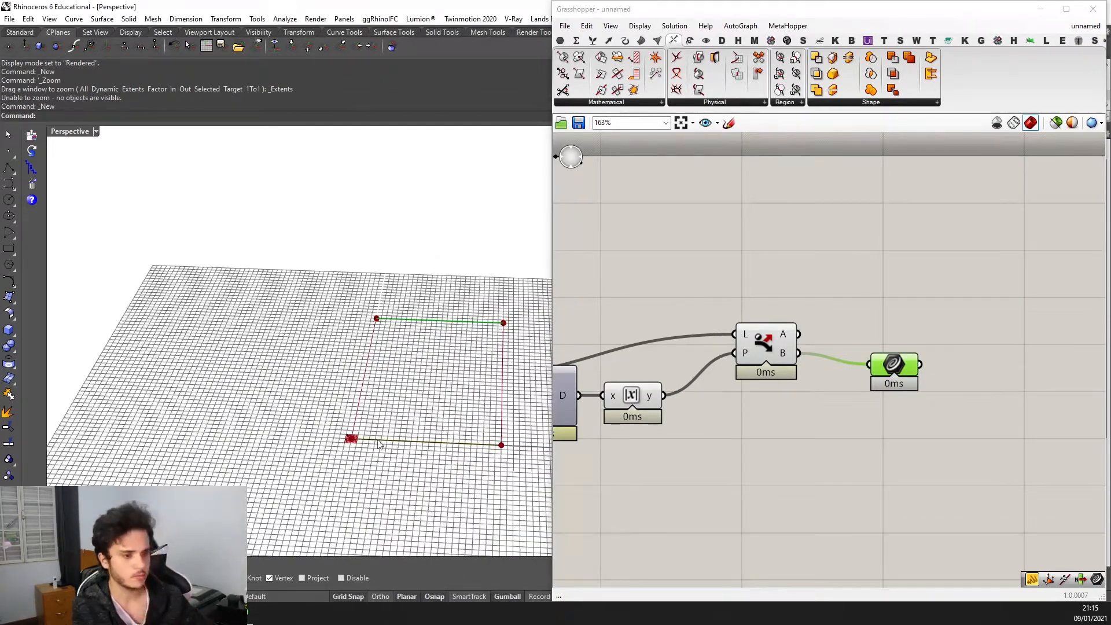
Examine the two opposite rectangle edges held by the Curve parameter from several angles in the perspective viewport.
{"action": "right_click_drag", "start_coordinate": [409, 440], "coordinate": [438, 436]}
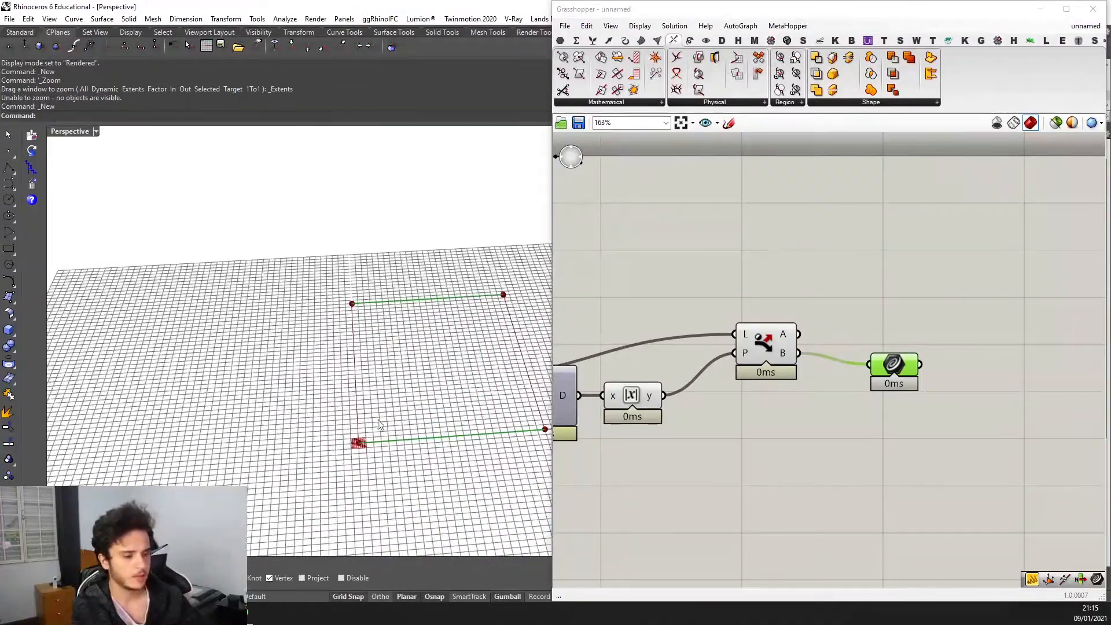
{"action": "right_click_drag", "start_coordinate": [384, 388], "coordinate": [407, 401]}
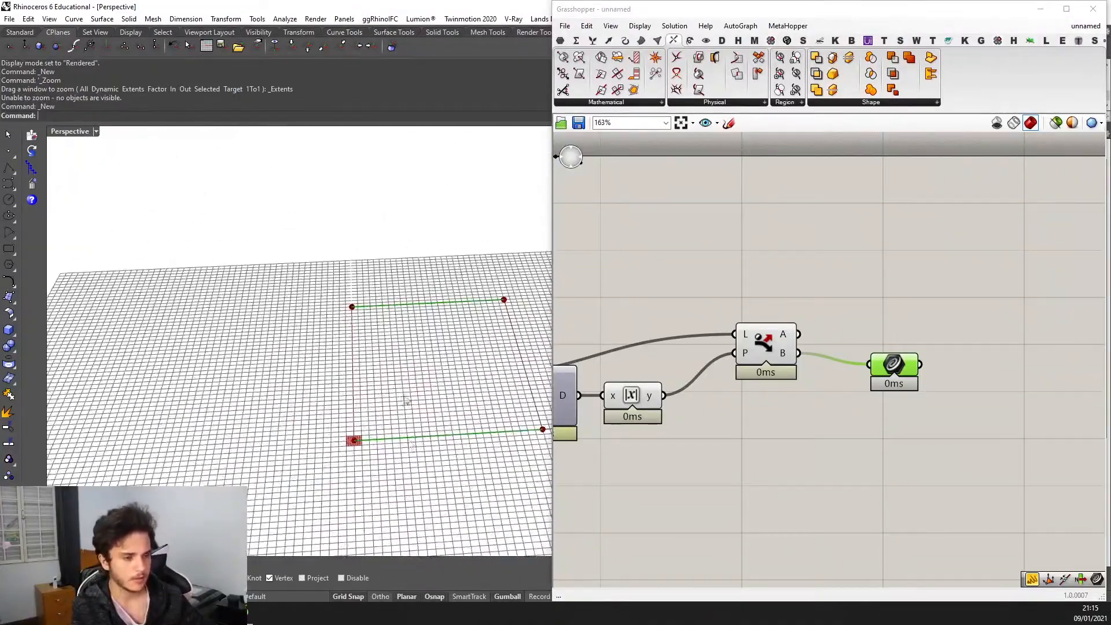
{"action": "right_click_drag", "start_coordinate": [498, 427], "coordinate": [464, 421]}
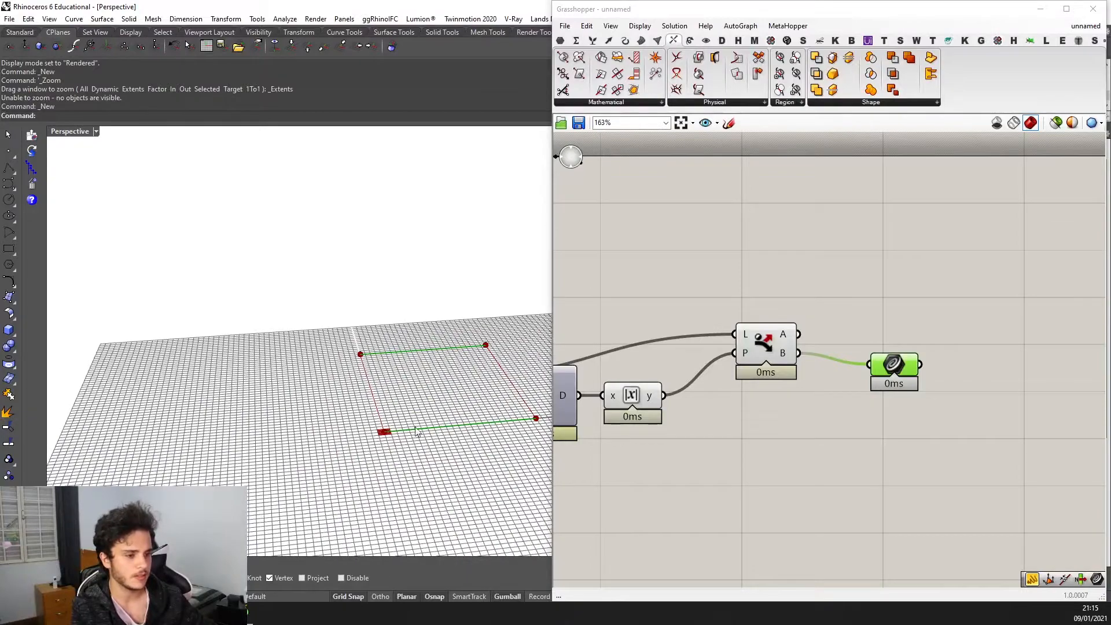
{"action": "right_click_drag", "start_coordinate": [497, 327], "coordinate": [396, 336]}
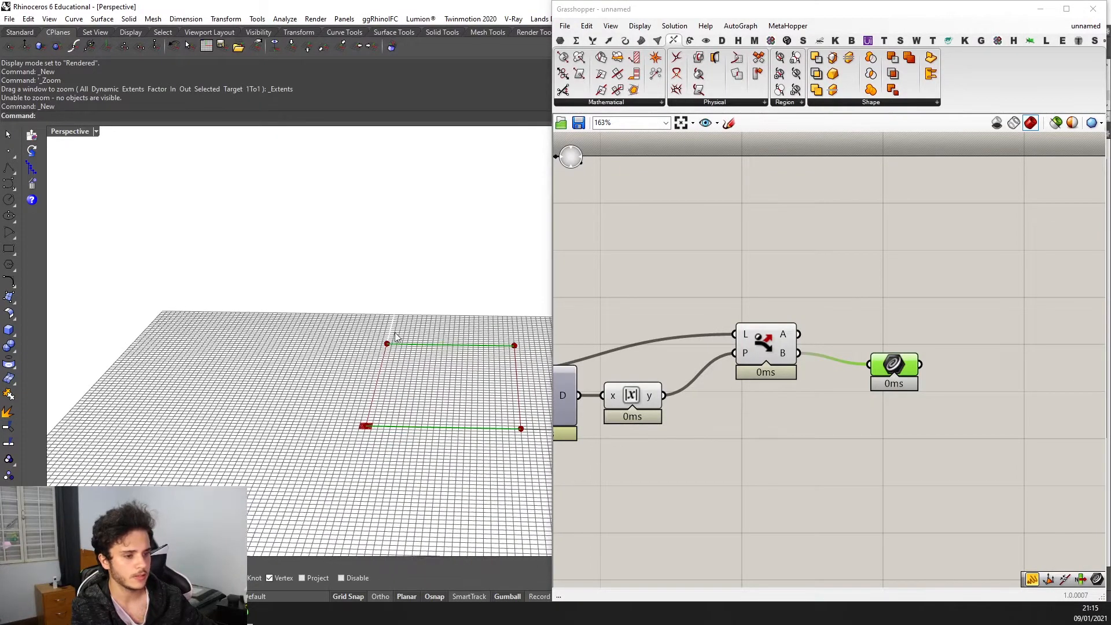
{"action": "right_click_drag", "start_coordinate": [598, 335], "coordinate": [537, 335]}
{"action": "right_click_drag", "start_coordinate": [439, 384], "coordinate": [395, 407]}
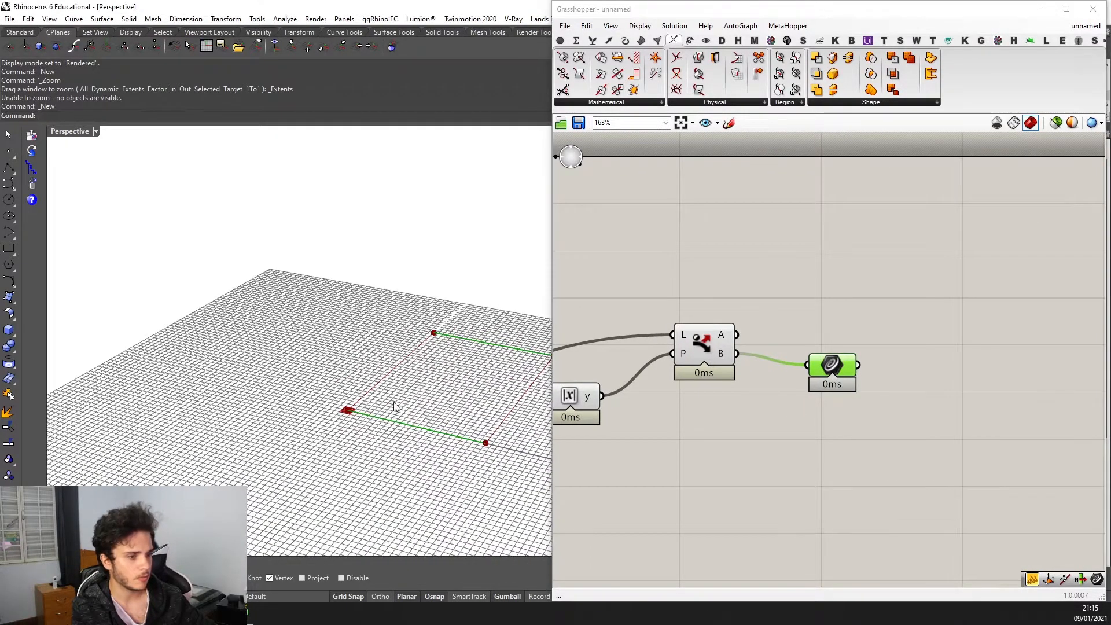
{"action": "scroll", "coordinate": [488, 322], "scroll_direction": "down", "scroll_amount": 4}
Add a Divide Curve component and place it just past the Curve parameter.
{"action": "right_click_drag", "start_coordinate": [840, 305], "coordinate": [749, 314]}
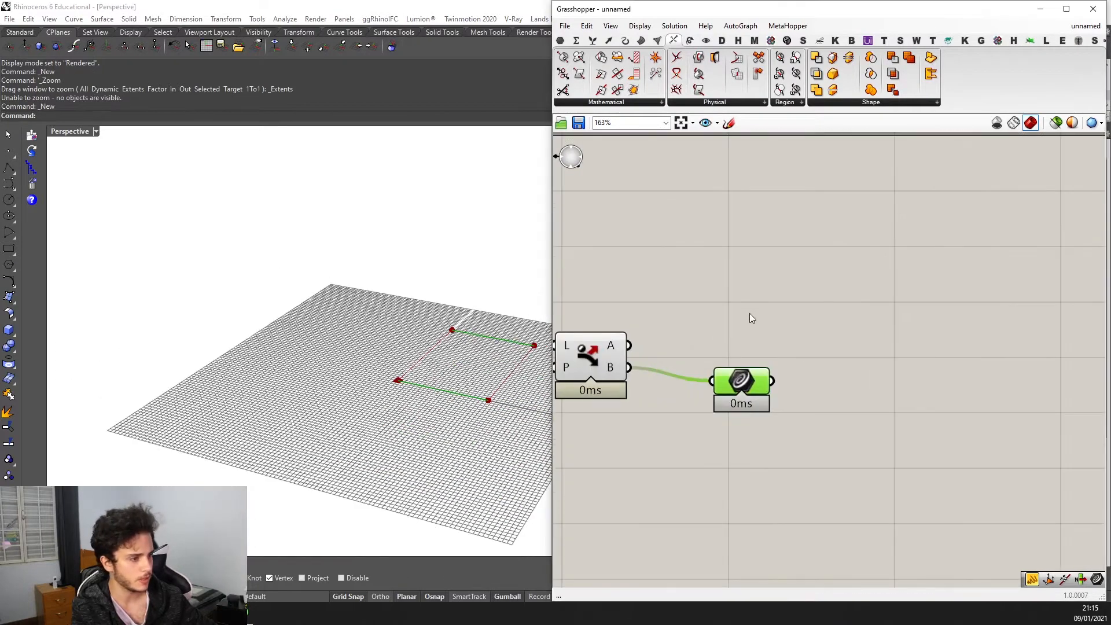
{"action": "double_click", "coordinate": [737, 277]}
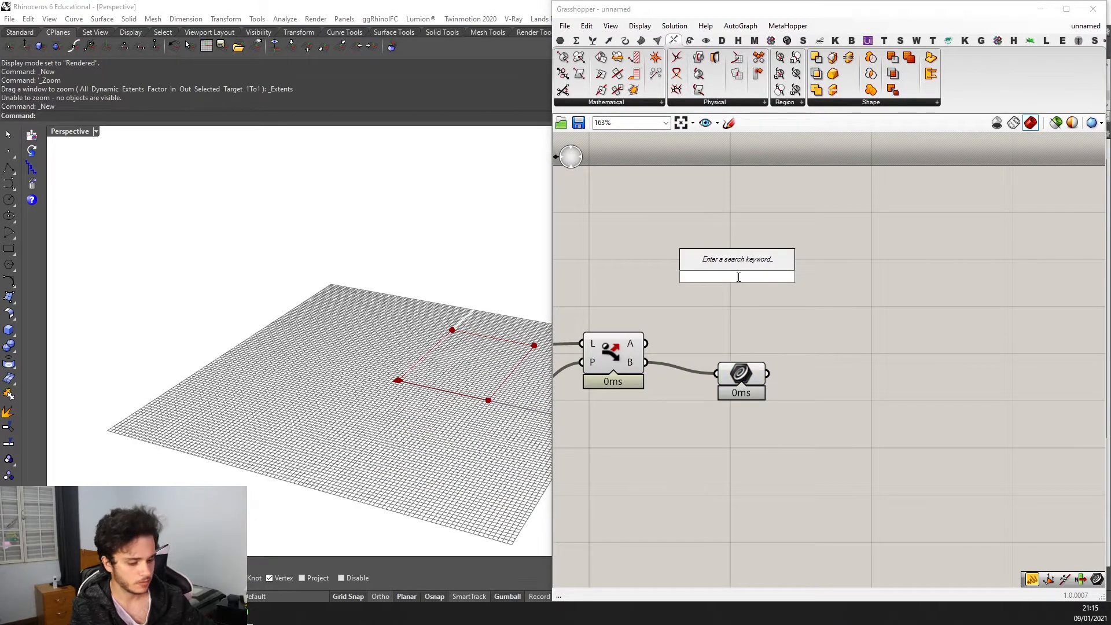
{"action": "type", "text": "divid"}
{"action": "key", "text": "Up"}
{"action": "key", "text": "Return"}
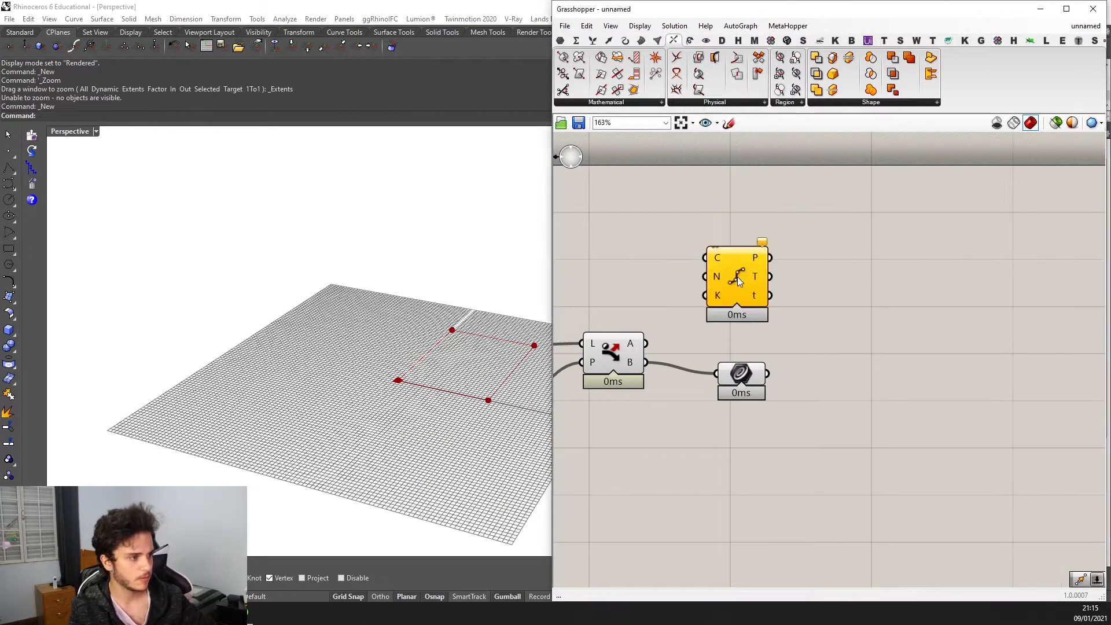
{"action": "left_click_drag", "start_coordinate": [752, 299], "coordinate": [867, 419]}
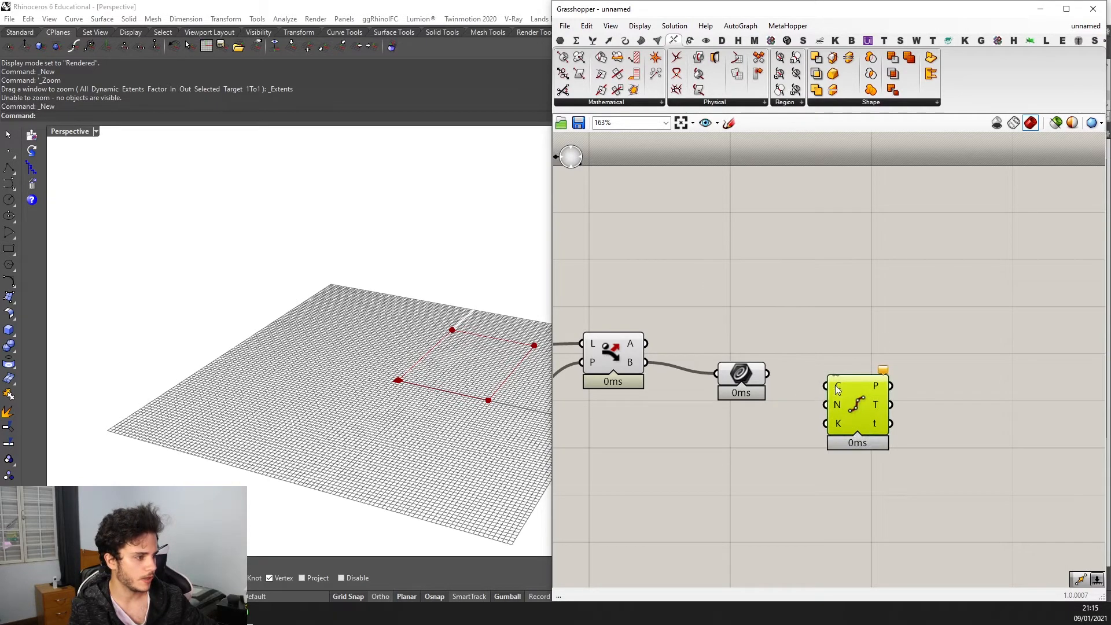
Duplicate the Curve parameter and Divide Curve, then wire Dispatch's A and B outputs through separate Curve parameters into separate Divide Curve C inputs.
{"action": "left_click_drag", "start_coordinate": [825, 385], "coordinate": [830, 275]}
{"action": "scroll", "coordinate": [677, 307], "scroll_direction": "down", "scroll_amount": 2}
{"action": "scroll", "coordinate": [642, 329], "scroll_direction": "up", "scroll_amount": 1}
{"action": "left_click_drag", "start_coordinate": [737, 359], "coordinate": [657, 341], "text": "alt"}
{"action": "left_click_drag", "start_coordinate": [757, 317], "coordinate": [828, 304]}
{"action": "right_click_drag", "start_coordinate": [434, 341], "coordinate": [476, 357]}
{"action": "right_click_drag", "start_coordinate": [734, 334], "coordinate": [652, 342]}
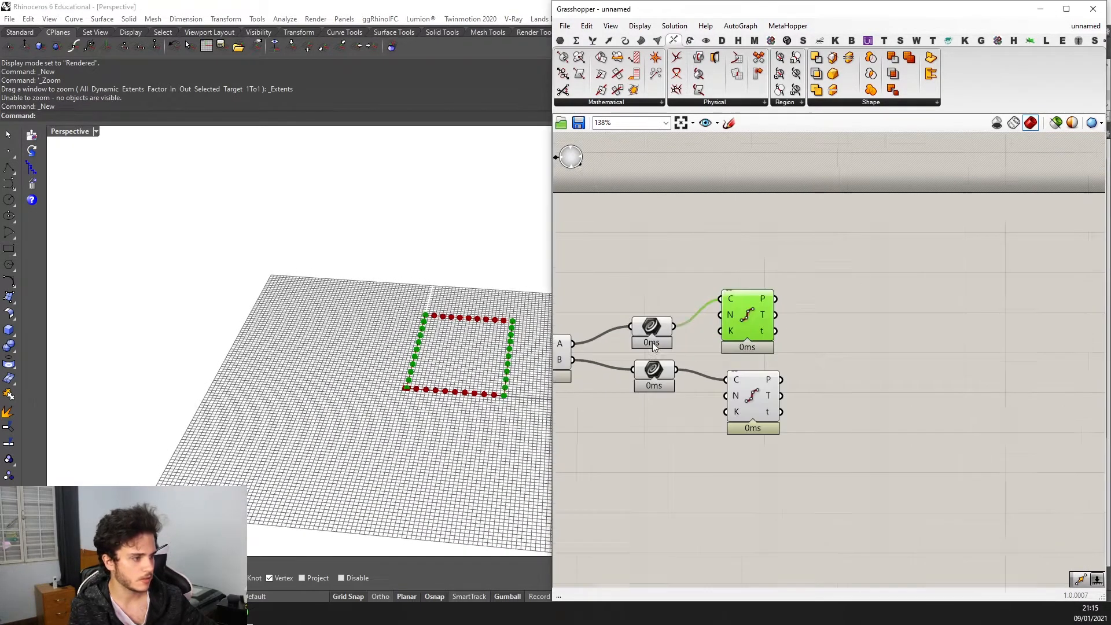
Shift both Divide Curve components downward together and check their division points in the perspective viewport.
{"action": "scroll", "coordinate": [713, 363], "scroll_direction": "down", "scroll_amount": 2}
{"action": "left_click_drag", "start_coordinate": [818, 414], "coordinate": [737, 322]}
{"action": "left_click_drag", "start_coordinate": [738, 322], "coordinate": [757, 369]}
{"action": "right_click_drag", "start_coordinate": [384, 360], "coordinate": [428, 353]}
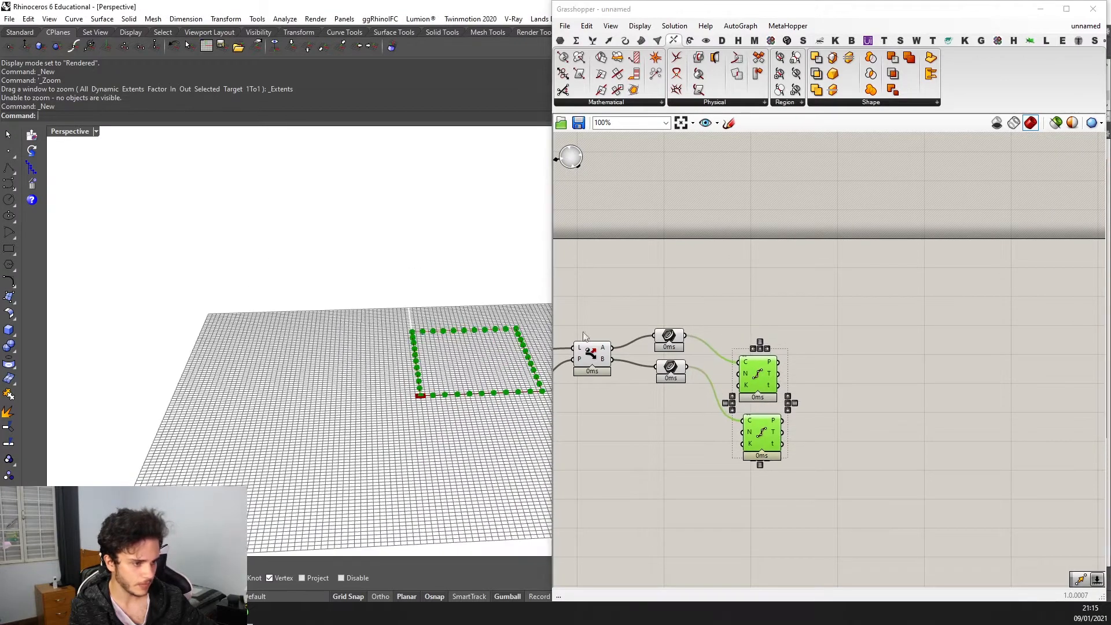
Add a Move component past the Divide Curves and place a duplicate of it above.
{"action": "right_click_drag", "start_coordinate": [822, 370], "coordinate": [762, 353]}
{"action": "left_click", "coordinate": [780, 403]}
{"action": "double_click", "coordinate": [780, 403]}
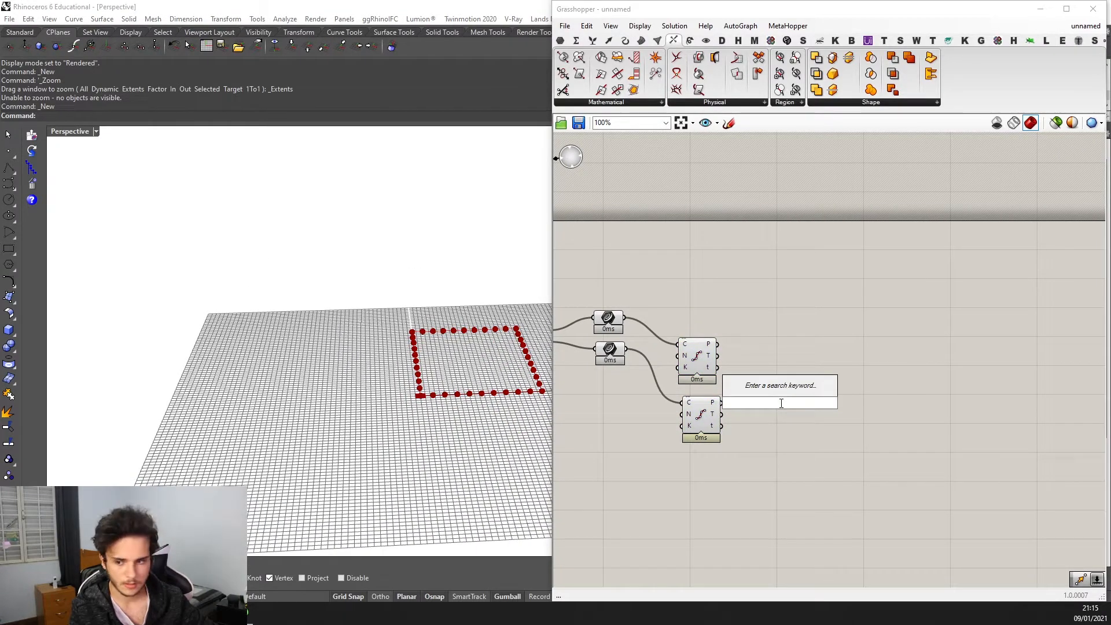
{"action": "type", "text": "move"}
{"action": "key", "text": "Return"}
{"action": "left_click_drag", "start_coordinate": [781, 405], "coordinate": [864, 344]}
Add a Unit Z component below the Move components and place a duplicate beside the upper Move.
{"action": "double_click", "coordinate": [781, 464]}
{"action": "type", "text": "z"}
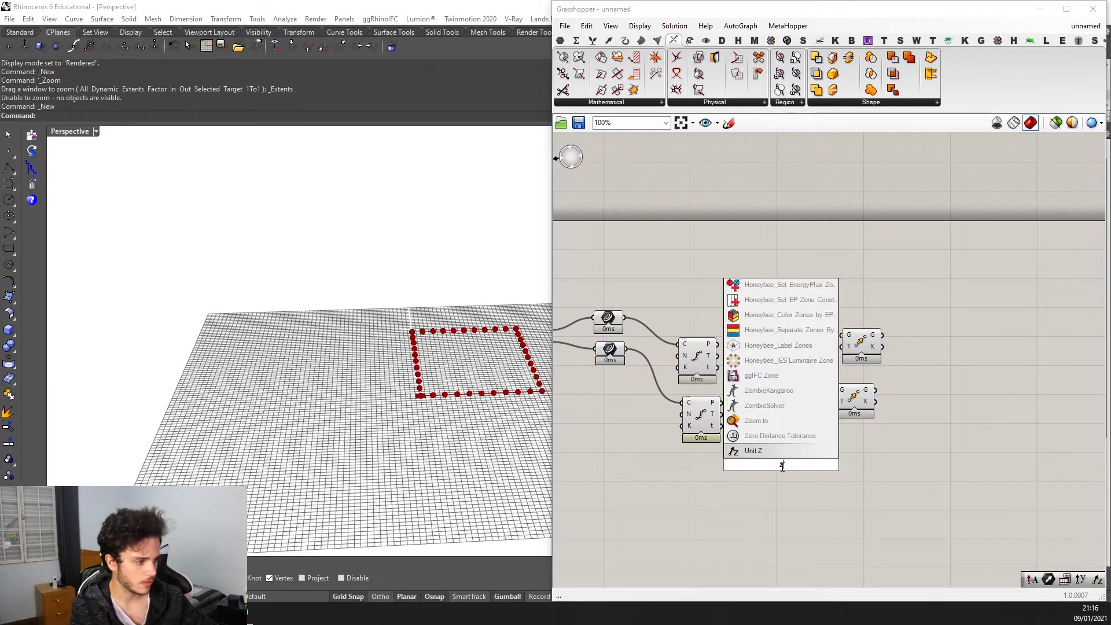
{"action": "key", "text": "Return"}
{"action": "scroll", "coordinate": [782, 464], "scroll_direction": "up", "scroll_amount": 3}
{"action": "right_click_drag", "start_coordinate": [405, 376], "coordinate": [436, 382]}
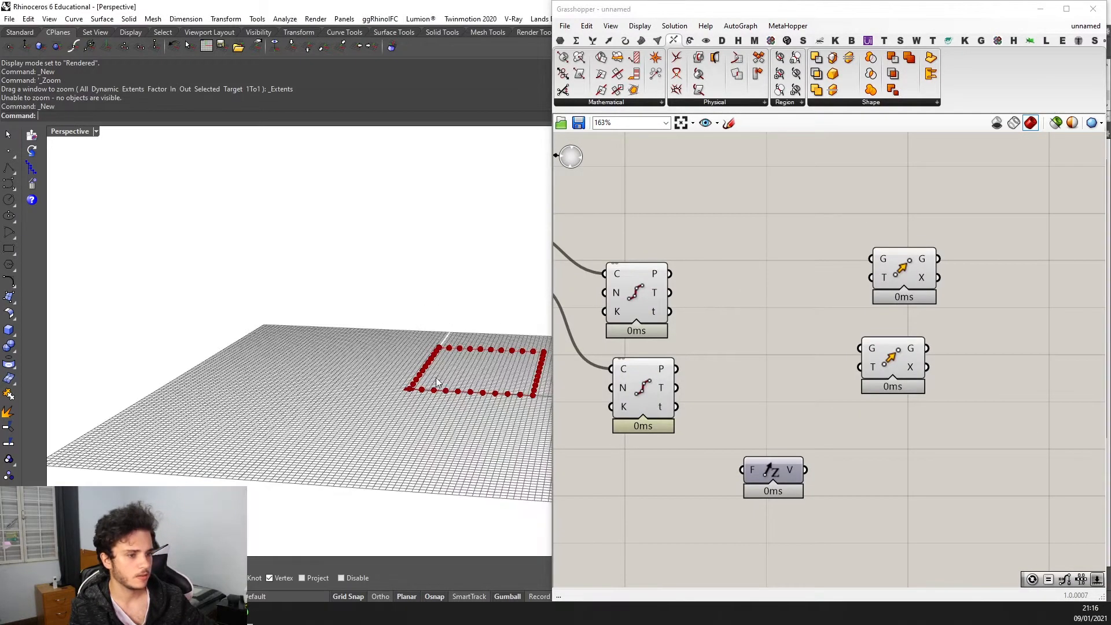
{"action": "left_click", "coordinate": [770, 472]}
{"action": "scroll", "coordinate": [799, 313], "scroll_direction": "down", "scroll_amount": 3}
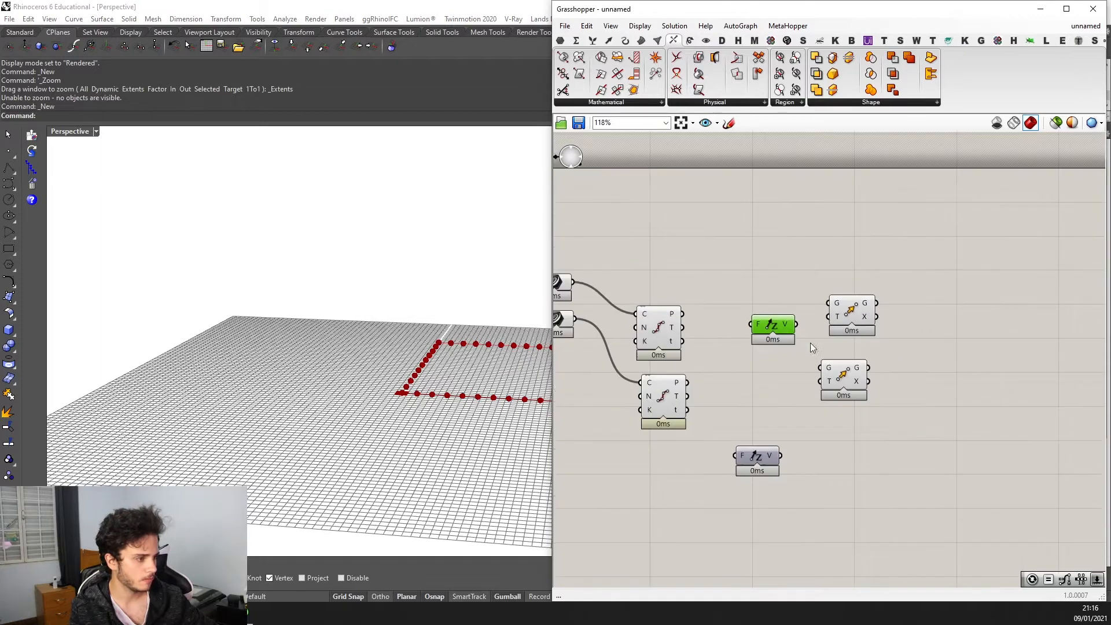
Move both Divide Curve components up so the upper one lines up with its Curve parameter.
{"action": "left_click_drag", "start_coordinate": [705, 422], "coordinate": [612, 290]}
{"action": "left_click_drag", "start_coordinate": [653, 376], "coordinate": [637, 341]}
{"action": "right_click_drag", "start_coordinate": [647, 442], "coordinate": [657, 412]}
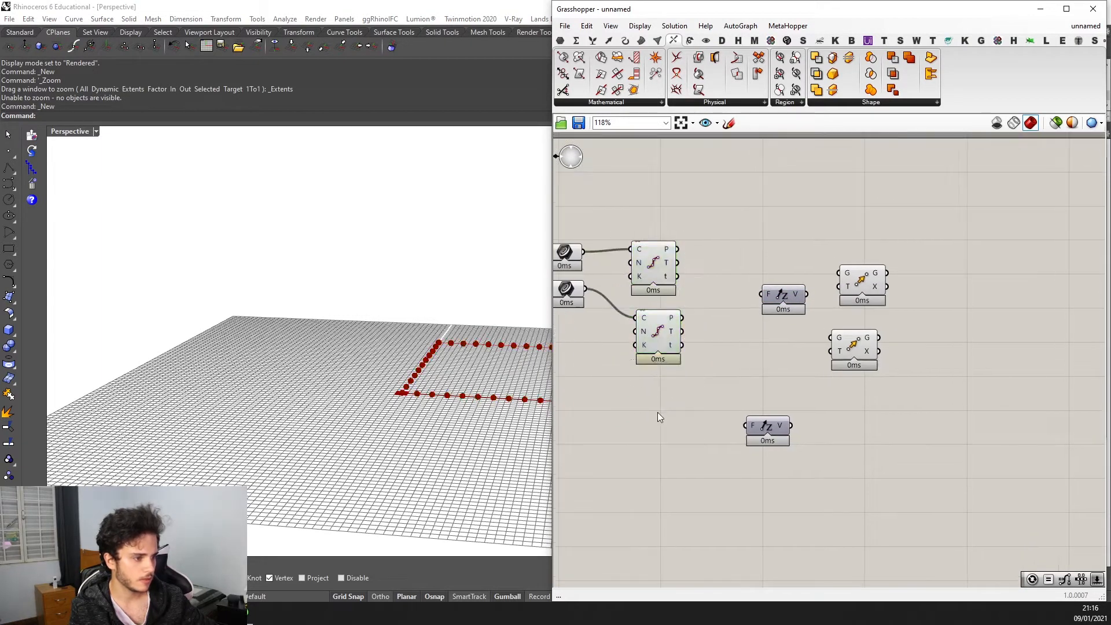
Add a Graph Mapper below the Divide Curves and set its graph type to Sine.
{"action": "double_click", "coordinate": [657, 412]}
{"action": "type", "text": "graph"}
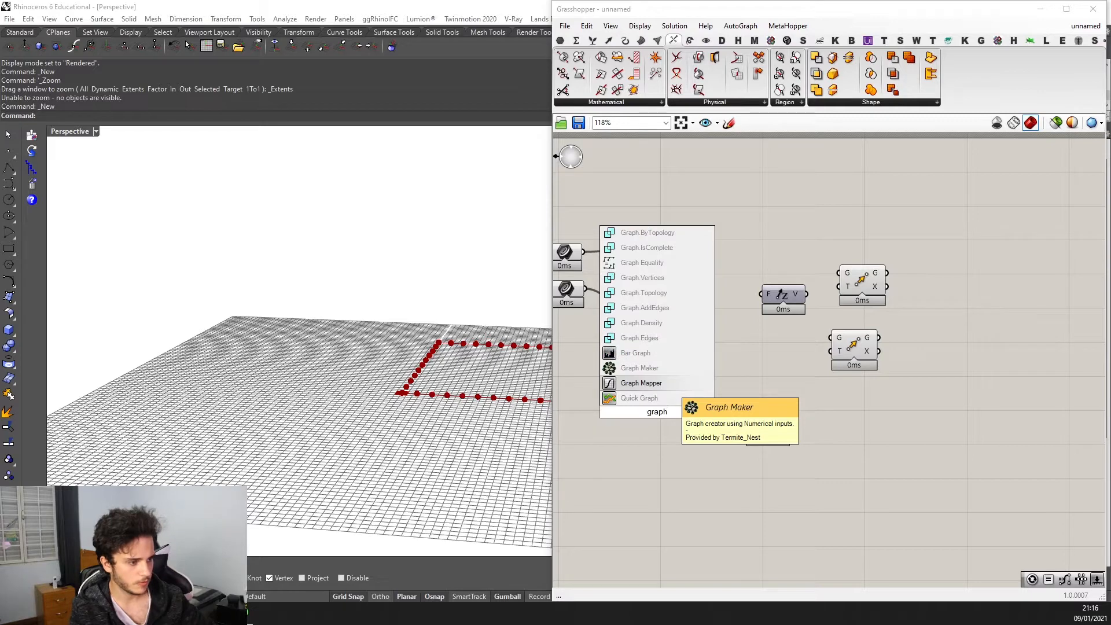
{"action": "left_click", "coordinate": [664, 381]}
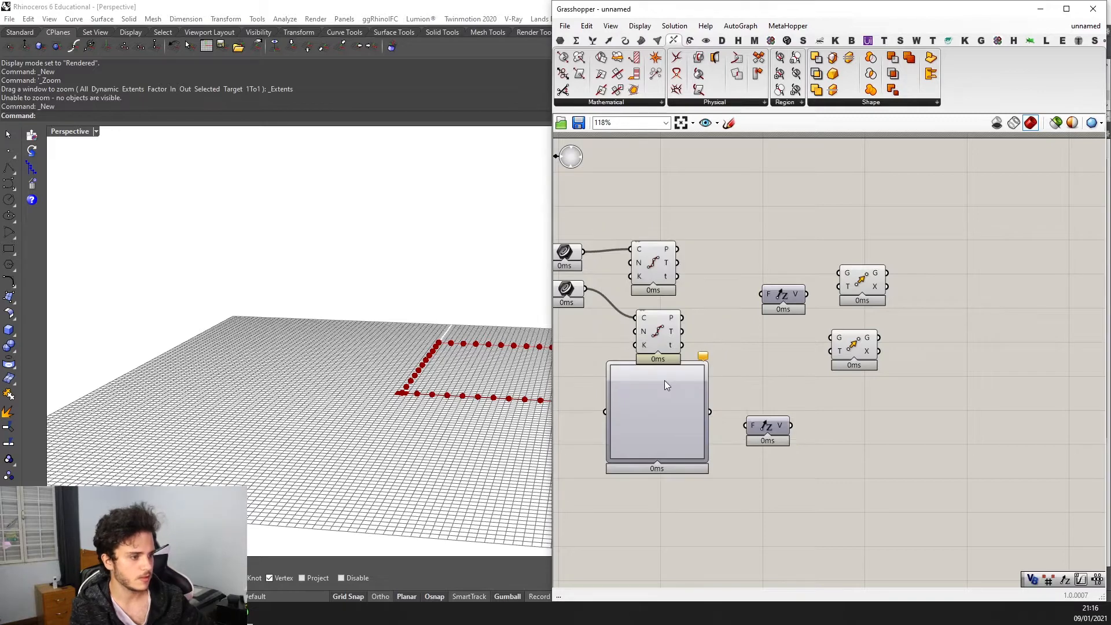
{"action": "right_click", "coordinate": [687, 435]}
{"action": "mouse_move", "coordinate": [757, 580]}
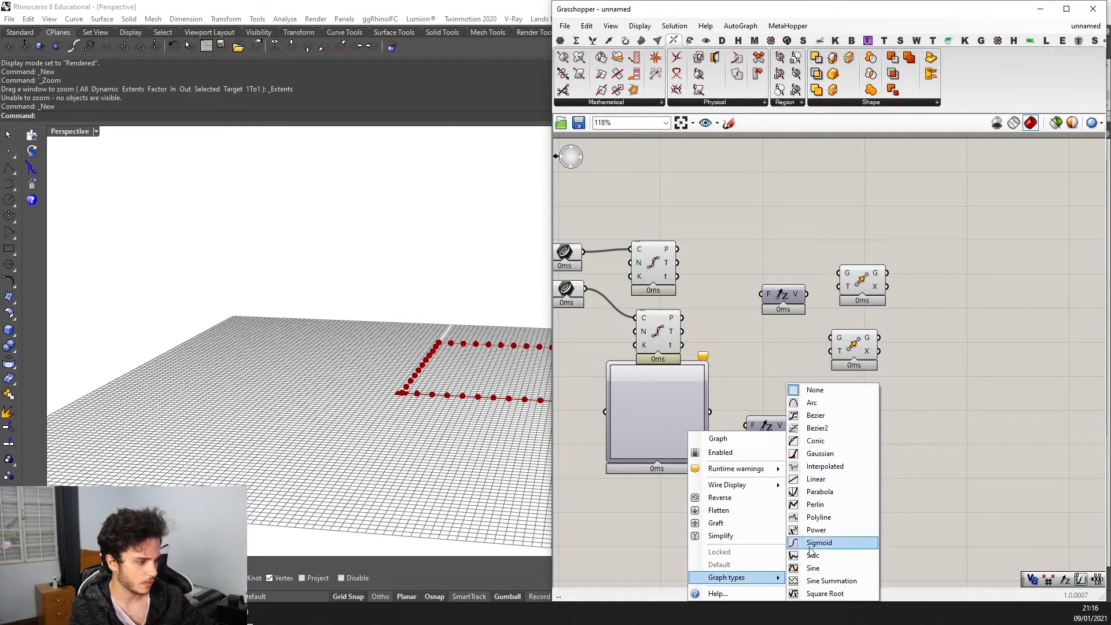
{"action": "left_click", "coordinate": [813, 570]}
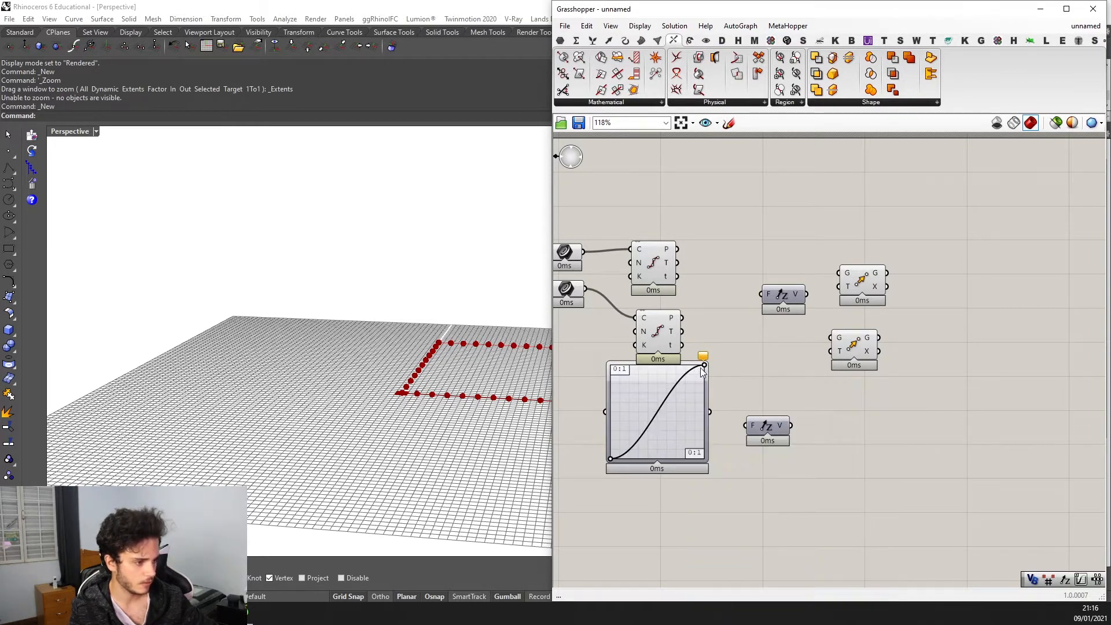
Reshape the sine graph into a single centred peak and place a duplicate Graph Mapper above.
{"action": "left_click_drag", "start_coordinate": [701, 371], "coordinate": [781, 211]}
{"action": "right_click_drag", "start_coordinate": [674, 278], "coordinate": [669, 322]}
{"action": "scroll", "coordinate": [670, 322], "scroll_direction": "down", "scroll_amount": 1}
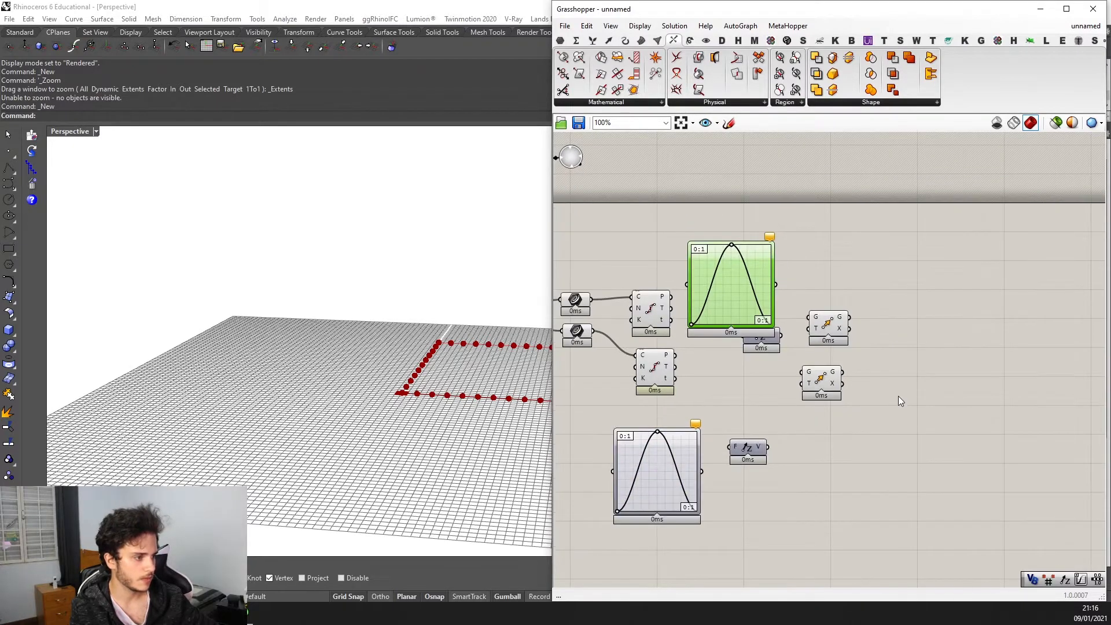
Move the two Move components farther from the Divide Curves and shift the upper Unit Z clear of the Graph Mapper.
{"action": "left_click_drag", "start_coordinate": [891, 417], "coordinate": [814, 310]}
{"action": "left_click_drag", "start_coordinate": [826, 320], "coordinate": [917, 345]}
{"action": "left_click", "coordinate": [807, 344]}
{"action": "scroll", "coordinate": [807, 343], "scroll_direction": "up", "scroll_amount": 1}
{"action": "left_click_drag", "start_coordinate": [752, 341], "coordinate": [784, 350]}
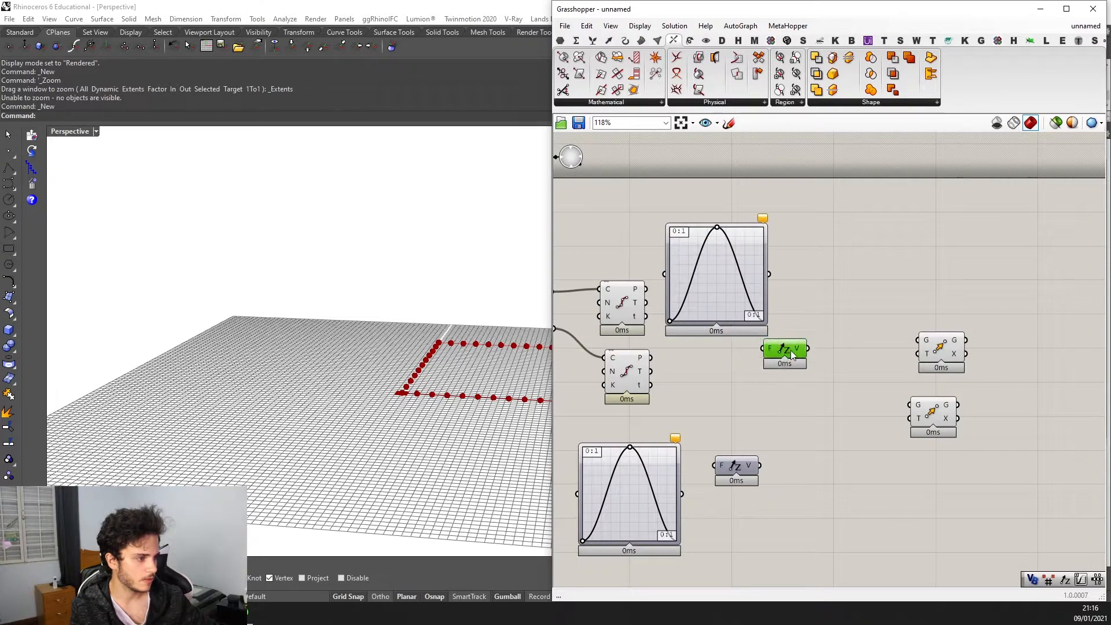
Position the upper Graph Mapper between the Divide Curves and Unit Z, and align the lower Unit Z and Graph Mapper beneath them.
{"action": "scroll", "coordinate": [783, 349], "scroll_direction": "down", "scroll_amount": 2}
{"action": "left_click", "coordinate": [710, 321]}
{"action": "scroll", "coordinate": [734, 352], "scroll_direction": "up", "scroll_amount": 1}
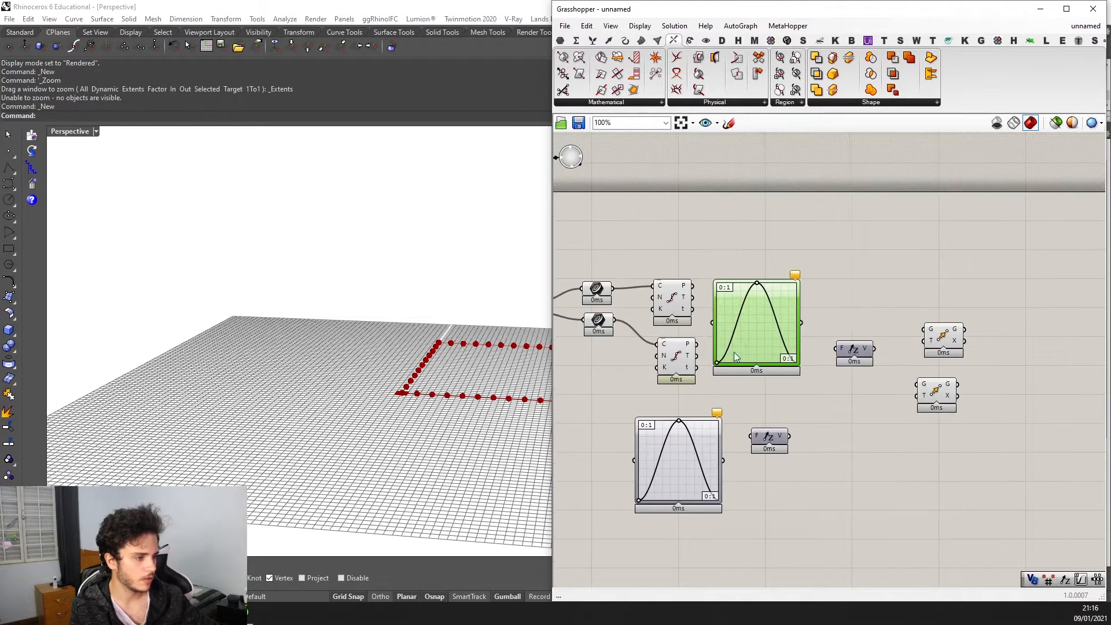
{"action": "left_click", "coordinate": [735, 475]}
{"action": "left_click_drag", "start_coordinate": [765, 443], "coordinate": [855, 444]}
{"action": "left_click_drag", "start_coordinate": [714, 452], "coordinate": [779, 457]}
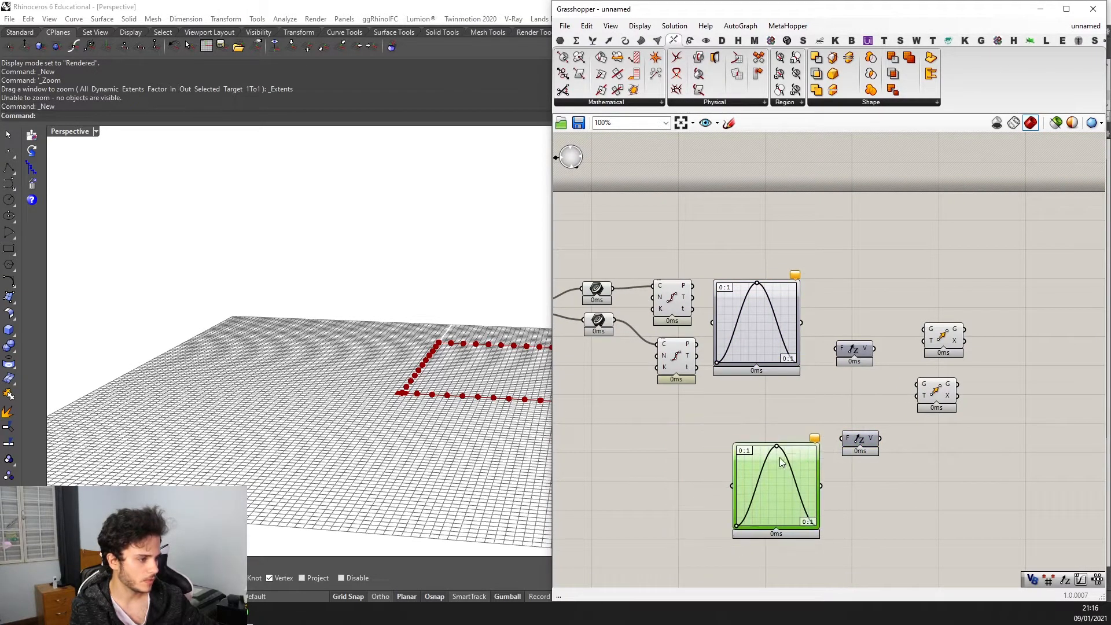
Add two List Length components, wiring the lower Divide Curve's P output into one and the upper Divide Curve's T output into the other.
{"action": "scroll", "coordinate": [700, 342], "scroll_direction": "down", "scroll_amount": 1}
{"action": "double_click", "coordinate": [669, 417]}
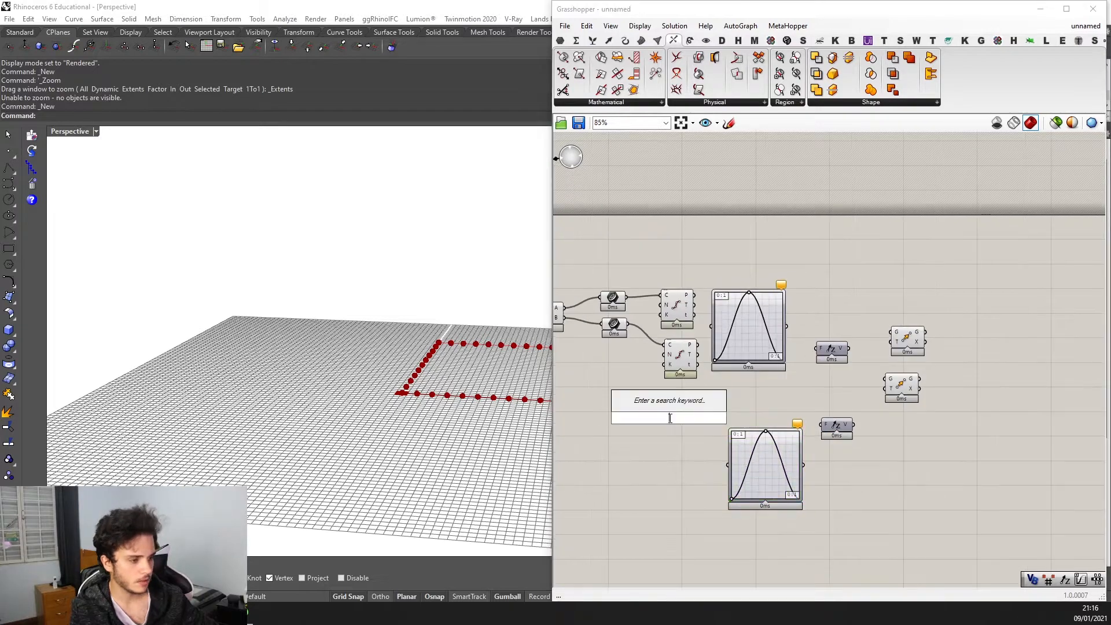
{"action": "type", "text": "list le"}
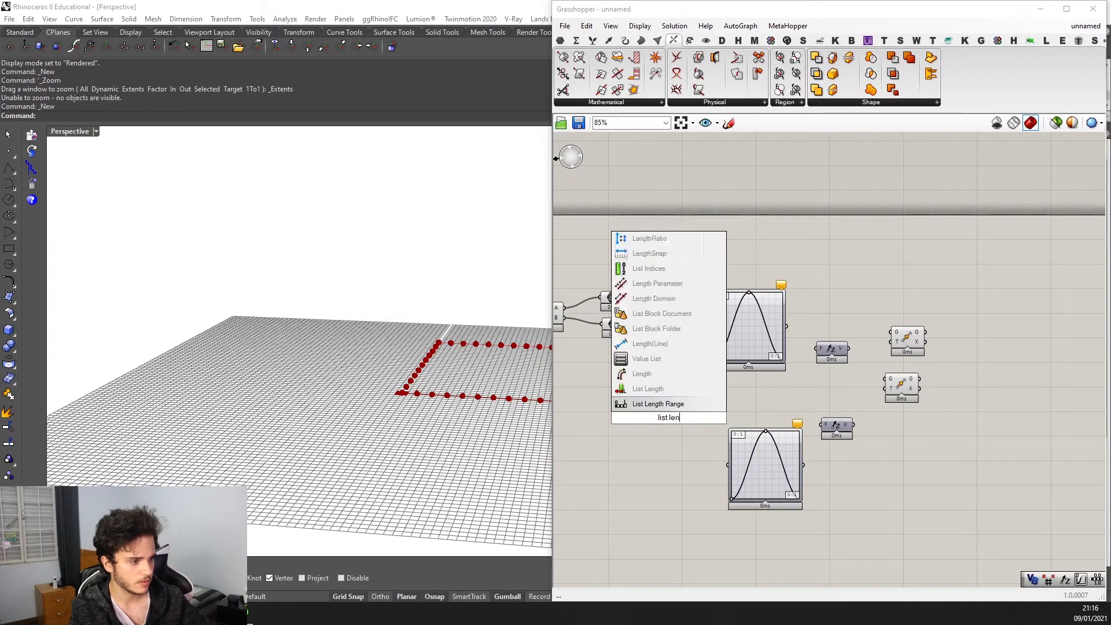
{"action": "key", "text": "Return"}
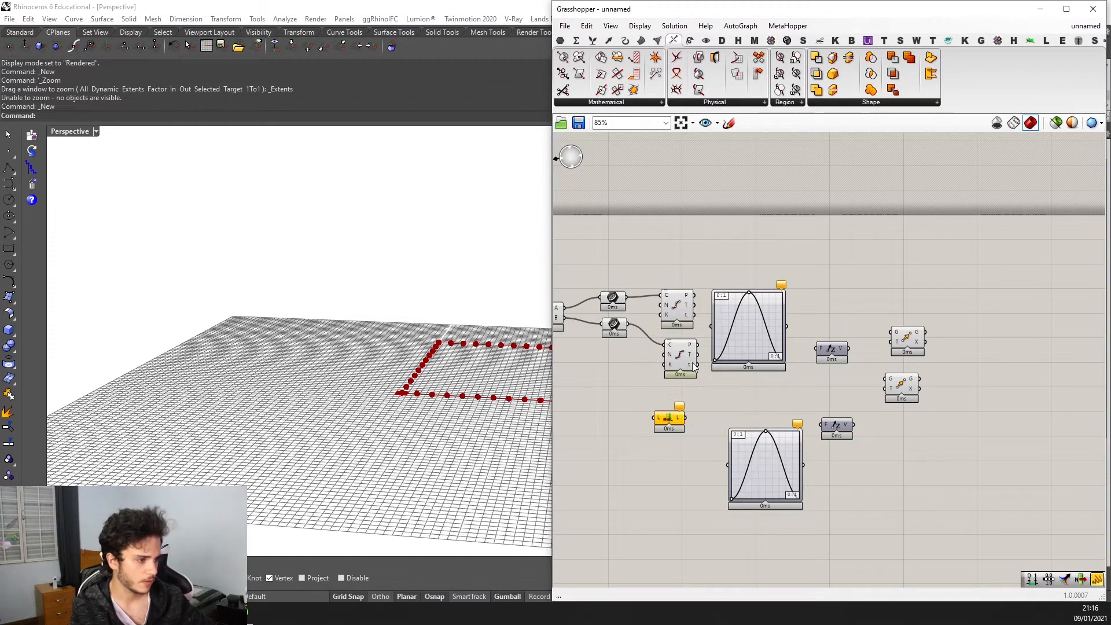
{"action": "left_click", "coordinate": [670, 425]}
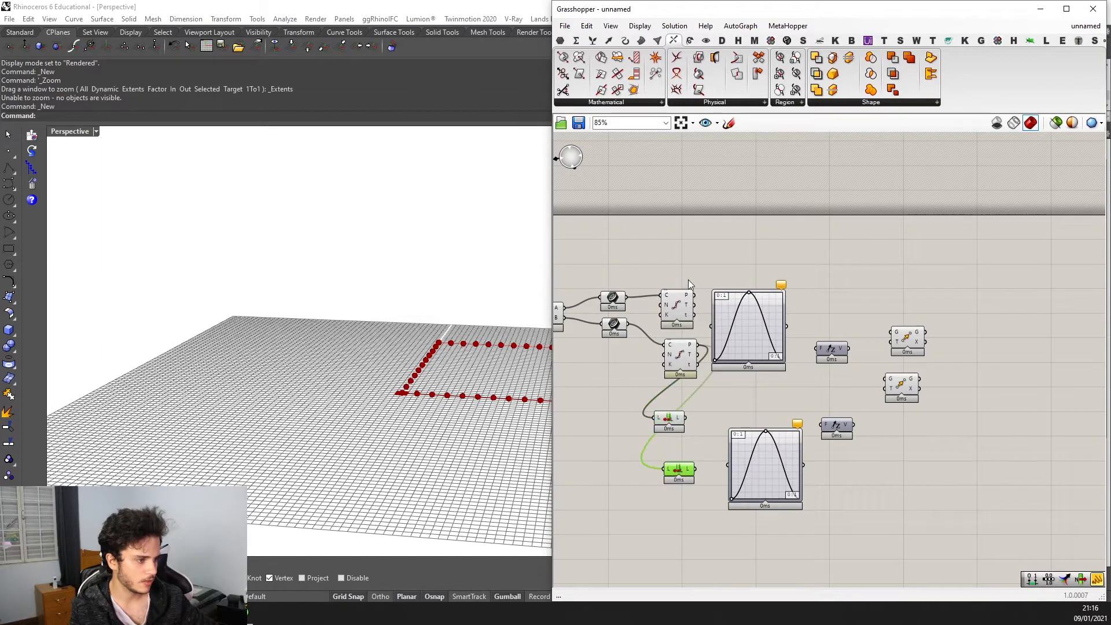
{"action": "scroll", "coordinate": [671, 457], "scroll_direction": "up", "scroll_amount": 3}
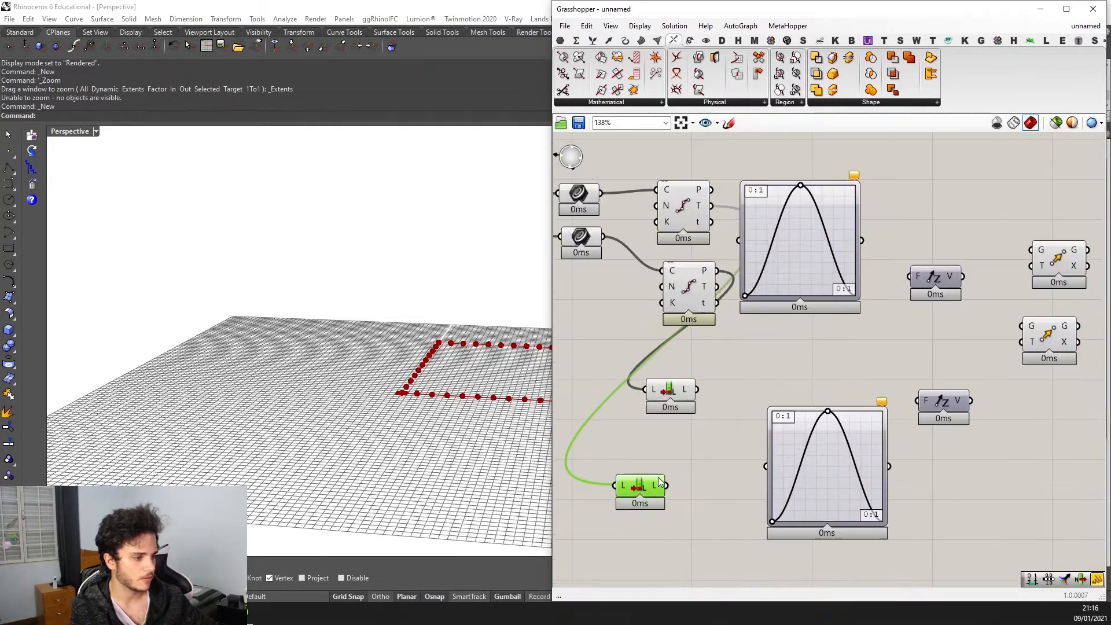
Add a Range component between the List Length components and the lower Graph Mapper.
{"action": "left_click", "coordinate": [701, 456]}
{"action": "double_click", "coordinate": [702, 454]}
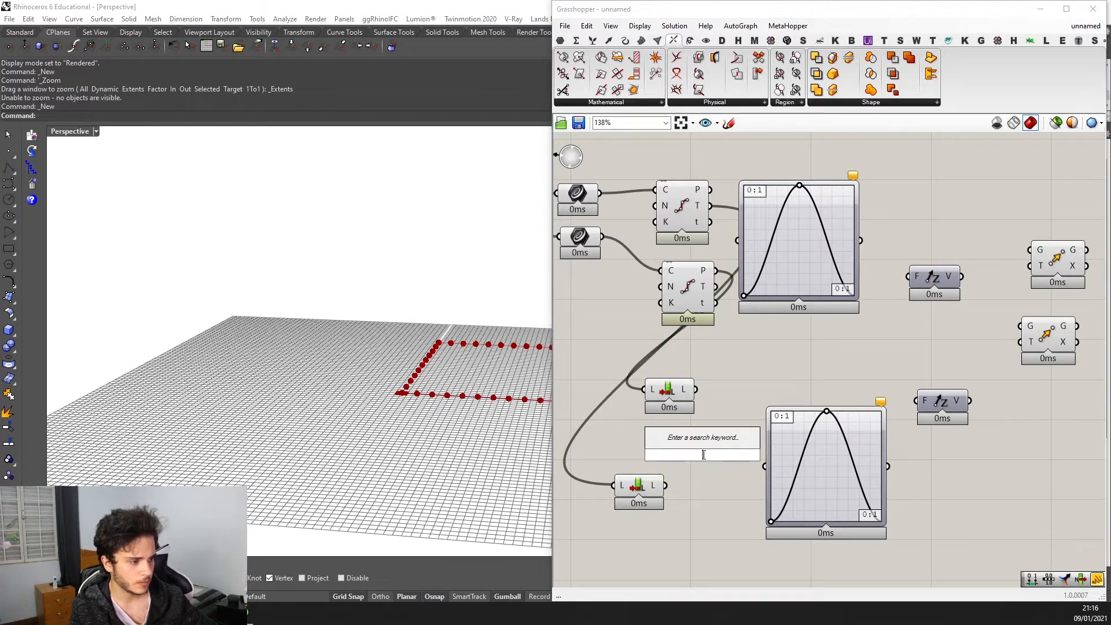
{"action": "type", "text": "range"}
{"action": "key", "text": "Return"}
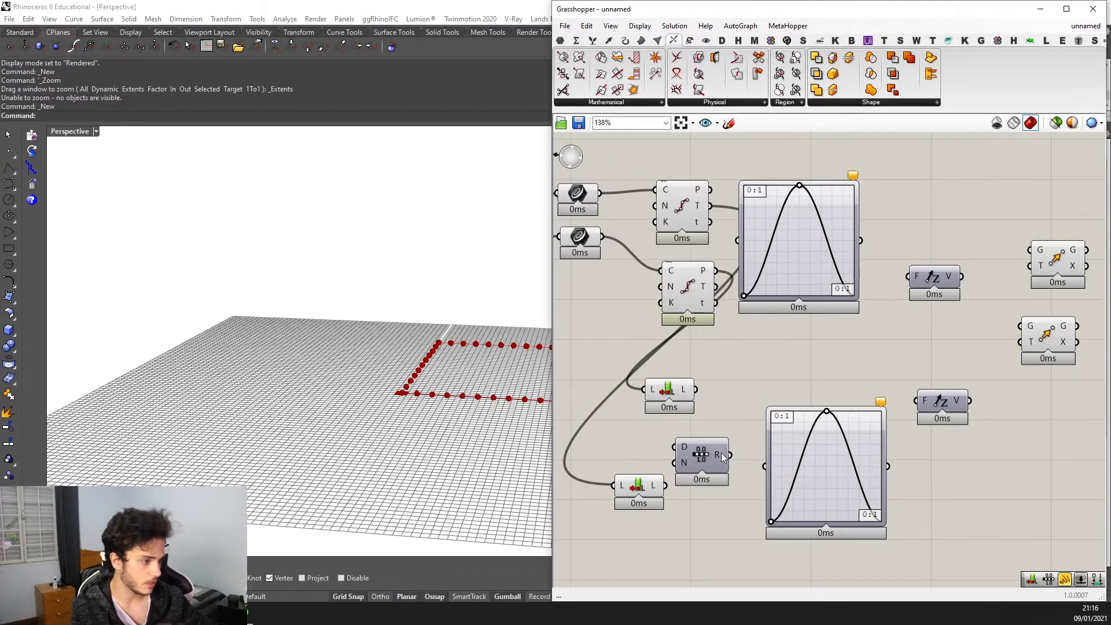
{"action": "scroll", "coordinate": [703, 457], "scroll_direction": "up", "scroll_amount": 1}
{"action": "scroll", "coordinate": [700, 454], "scroll_direction": "down", "scroll_amount": 5}
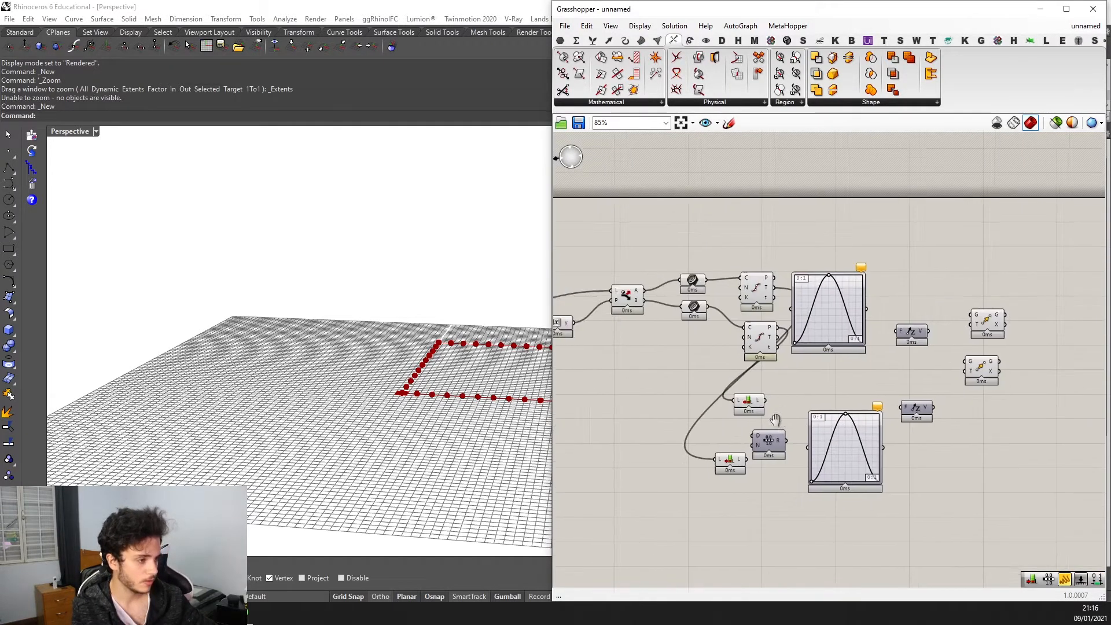
Add a Bifocals component to label every component with its name, move it aside, and review the labelled definition.
{"action": "double_click", "coordinate": [702, 421]}
{"action": "type", "text": "min"}
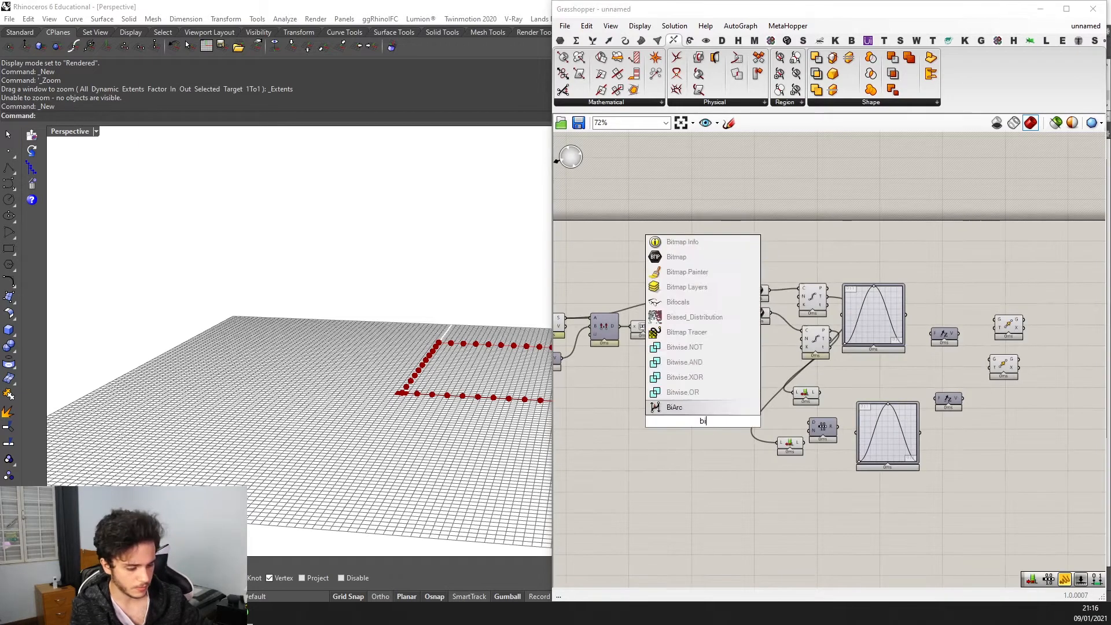
{"action": "key", "text": "Return"}
{"action": "scroll", "coordinate": [704, 421], "scroll_direction": "up", "scroll_amount": 2}
{"action": "scroll", "coordinate": [706, 422], "scroll_direction": "up", "scroll_amount": 1}
{"action": "left_click_drag", "start_coordinate": [706, 422], "coordinate": [655, 423]}
{"action": "scroll", "coordinate": [829, 418], "scroll_direction": "down", "scroll_amount": 8}
{"action": "scroll", "coordinate": [674, 422], "scroll_direction": "up", "scroll_amount": 4}
{"action": "right_click_drag", "start_coordinate": [771, 310], "coordinate": [651, 294]}
{"action": "scroll", "coordinate": [651, 294], "scroll_direction": "up", "scroll_amount": 2}
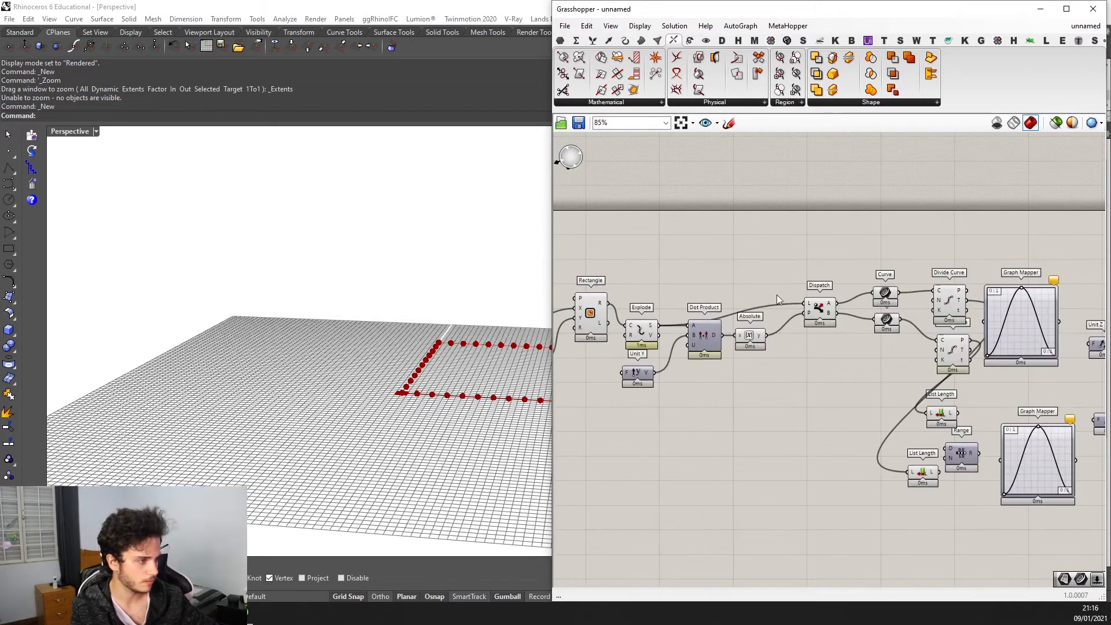
{"action": "right_click_drag", "start_coordinate": [837, 287], "coordinate": [716, 246]}
{"action": "right_click_drag", "start_coordinate": [965, 315], "coordinate": [761, 296]}
{"action": "scroll", "coordinate": [717, 328], "scroll_direction": "up", "scroll_amount": 2}
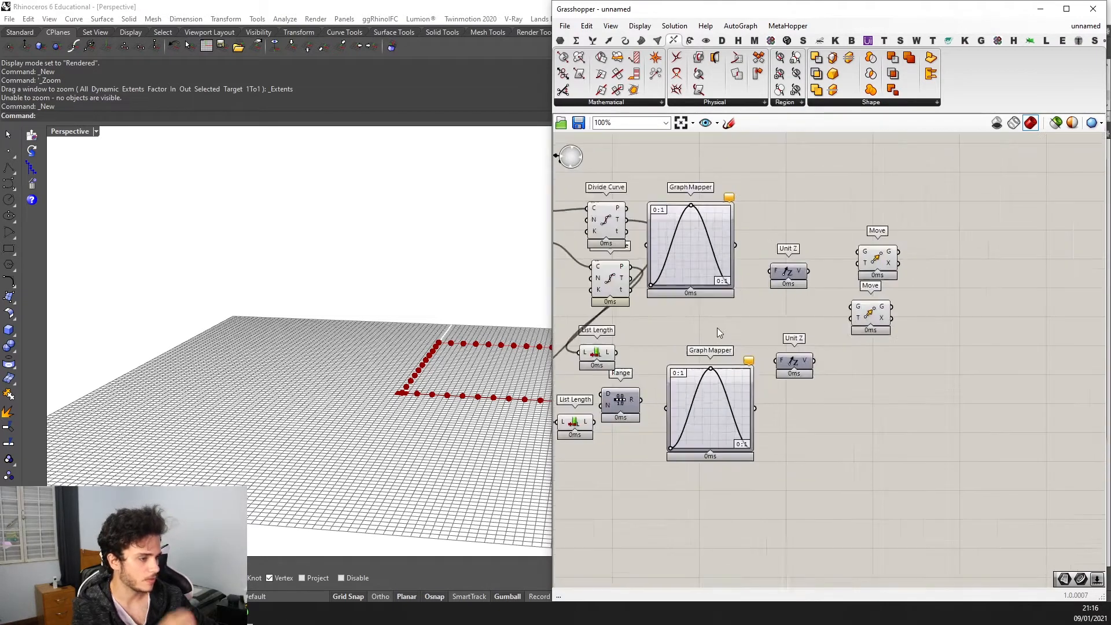
Wire the lower List Length into the Range's N input and set that input's expression to x-1.
{"action": "right_click_drag", "start_coordinate": [717, 328], "coordinate": [745, 323]}
{"action": "scroll", "coordinate": [745, 323], "scroll_direction": "down", "scroll_amount": 2}
{"action": "scroll", "coordinate": [687, 383], "scroll_direction": "up", "scroll_amount": 2}
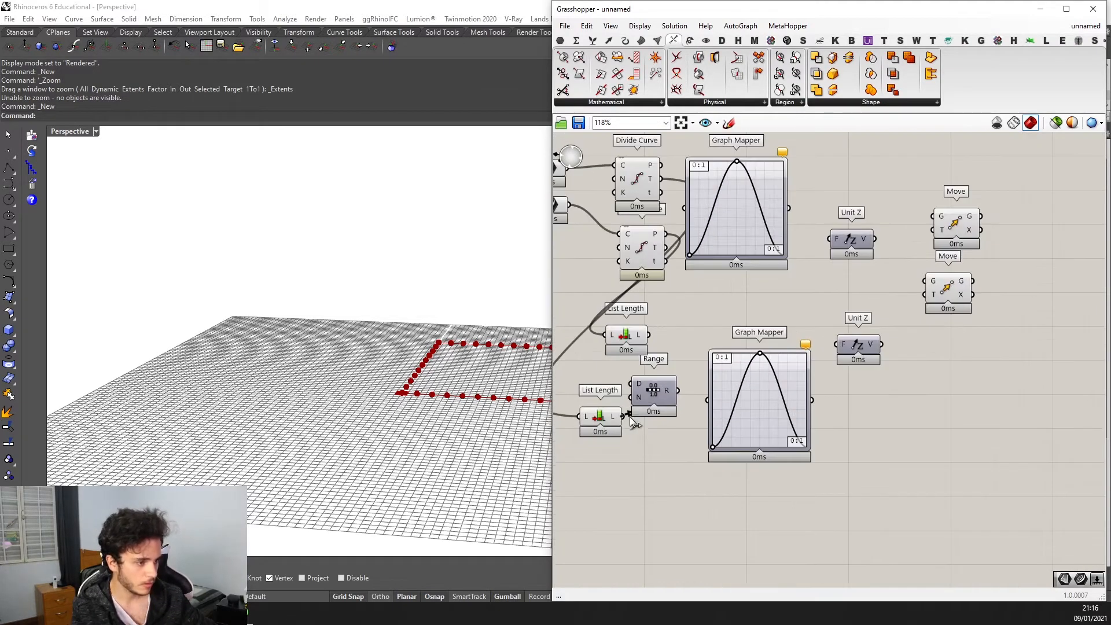
{"action": "scroll", "coordinate": [646, 408], "scroll_direction": "up", "scroll_amount": 2}
{"action": "right_click", "coordinate": [636, 398]}
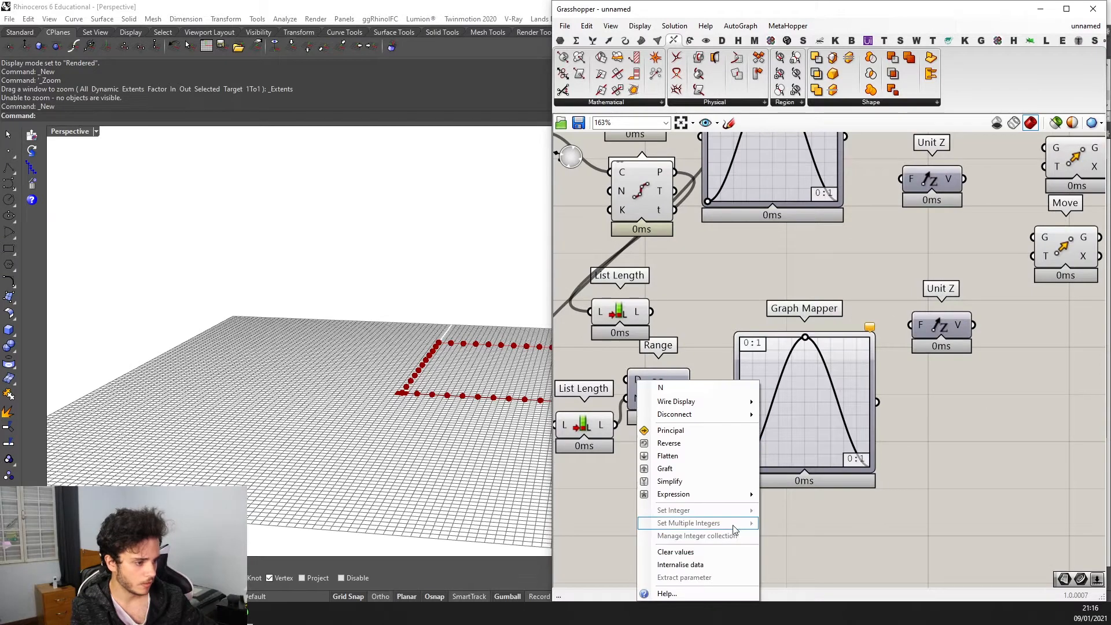
{"action": "mouse_move", "coordinate": [695, 494]}
{"action": "left_click", "coordinate": [792, 507]}
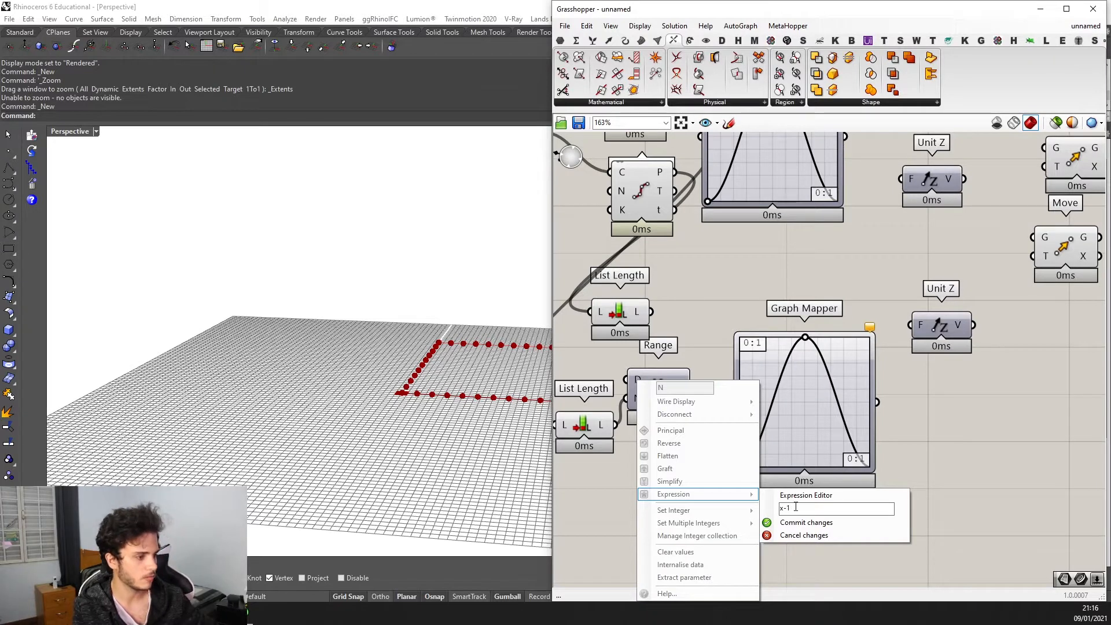
{"action": "type", "text": "x-1"}
{"action": "left_click", "coordinate": [807, 521]}
Duplicate the Range beside the upper List Length, with that List Length feeding the copy's N input.
{"action": "scroll", "coordinate": [740, 437], "scroll_direction": "down", "scroll_amount": 1}
{"action": "left_click", "coordinate": [704, 425]}
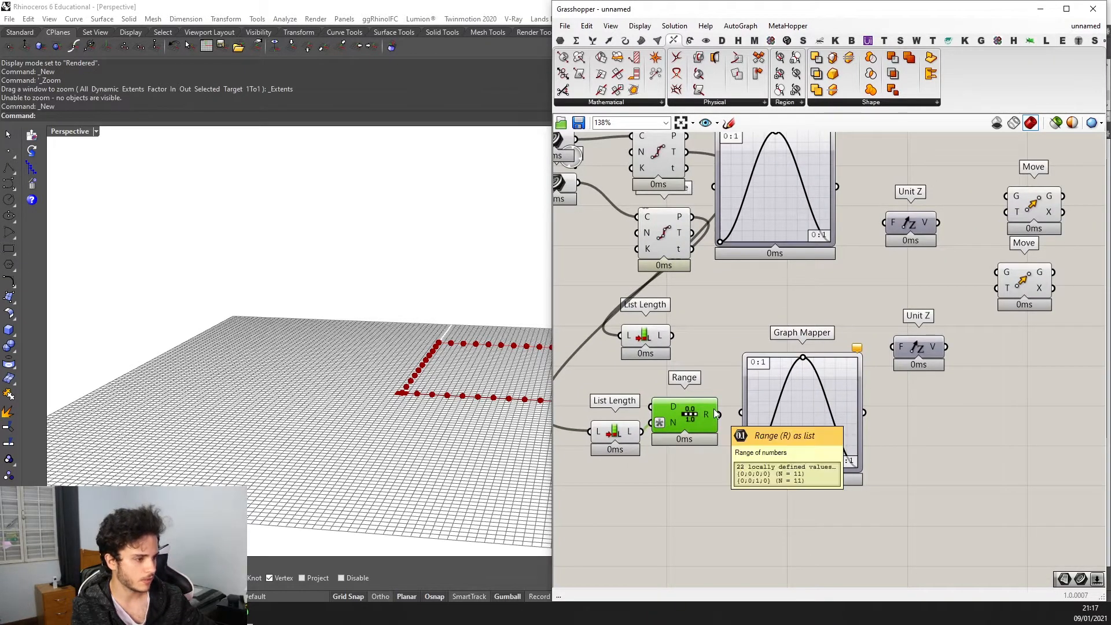
{"action": "left_click_drag", "start_coordinate": [704, 413], "coordinate": [727, 322], "text": "alt"}
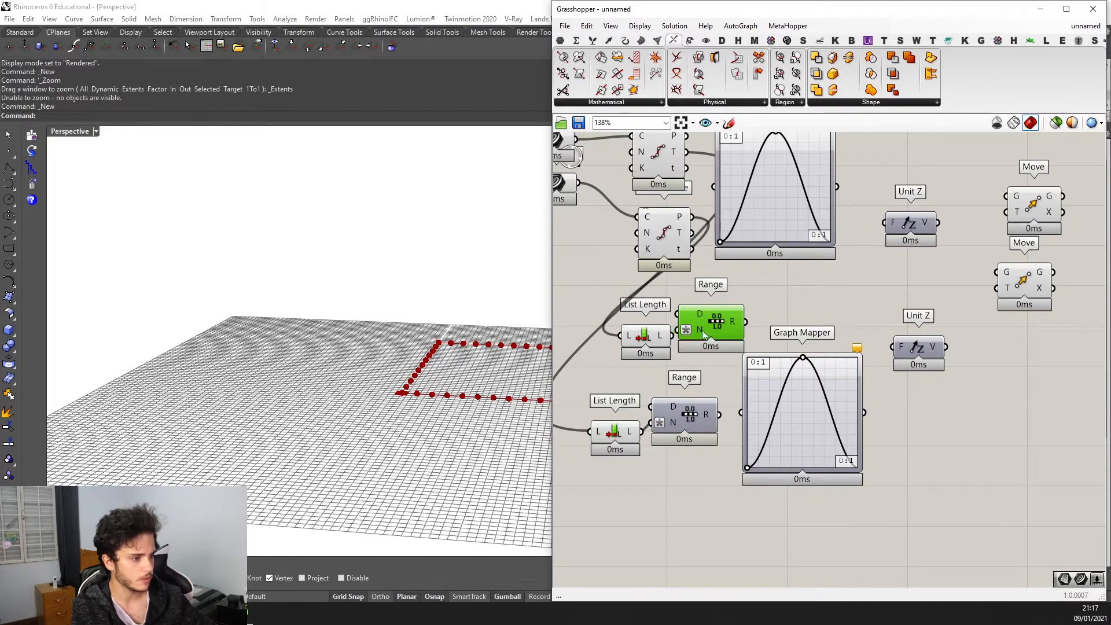
{"action": "scroll", "coordinate": [733, 320], "scroll_direction": "down", "scroll_amount": 3}
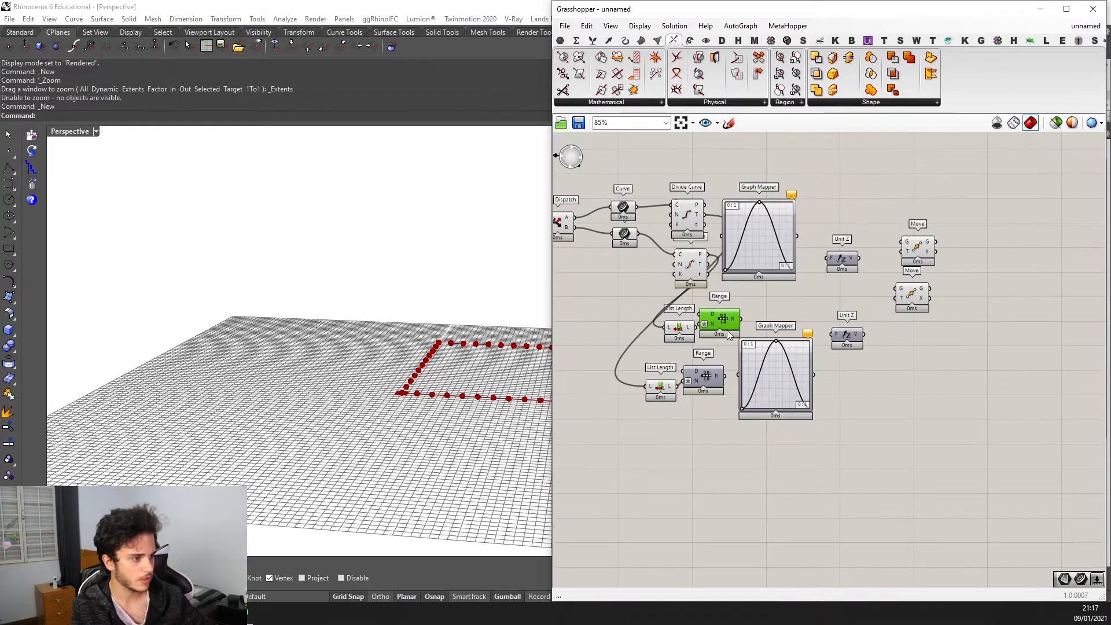
{"action": "scroll", "coordinate": [683, 214], "scroll_direction": "up", "scroll_amount": 2}
{"action": "left_click", "coordinate": [683, 214]}
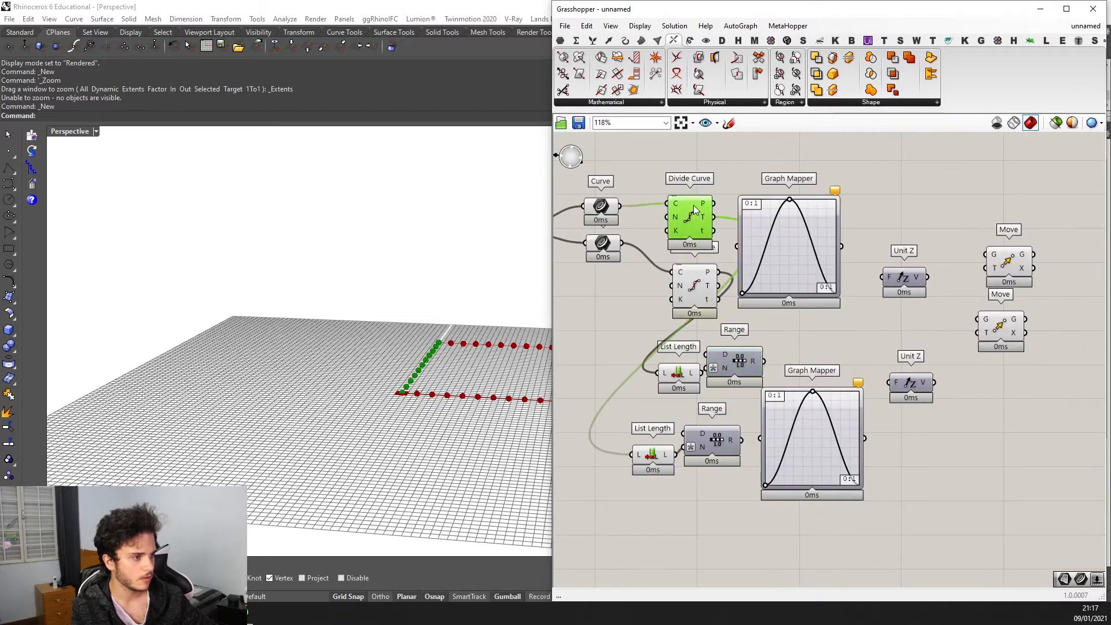
{"action": "right_click_drag", "start_coordinate": [811, 357], "coordinate": [775, 400]}
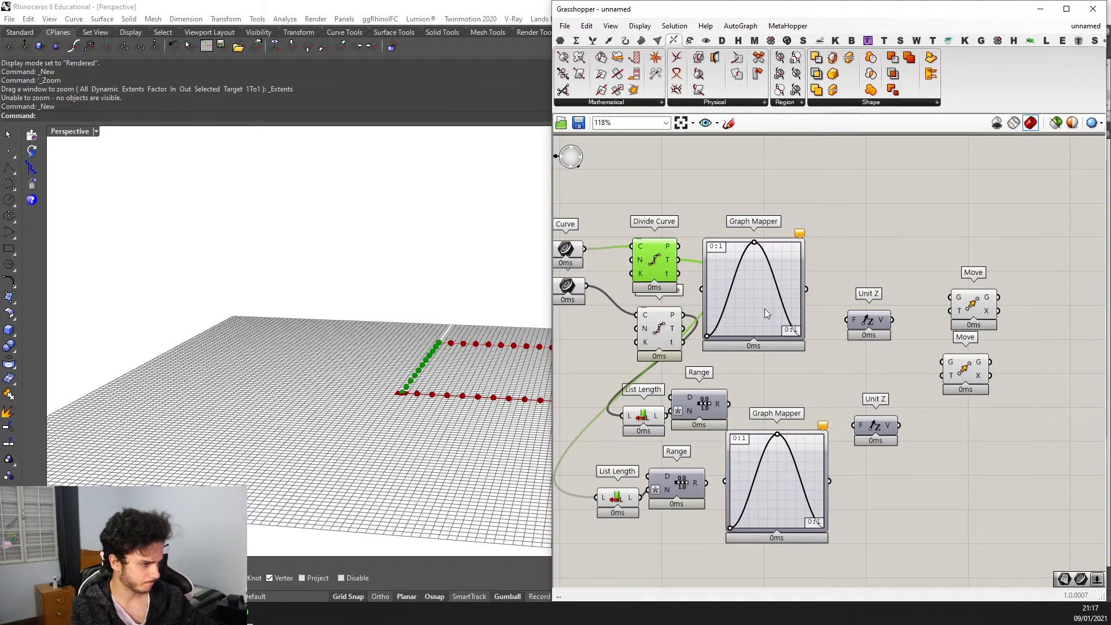
{"action": "scroll", "coordinate": [750, 335], "scroll_direction": "down", "scroll_amount": 2}
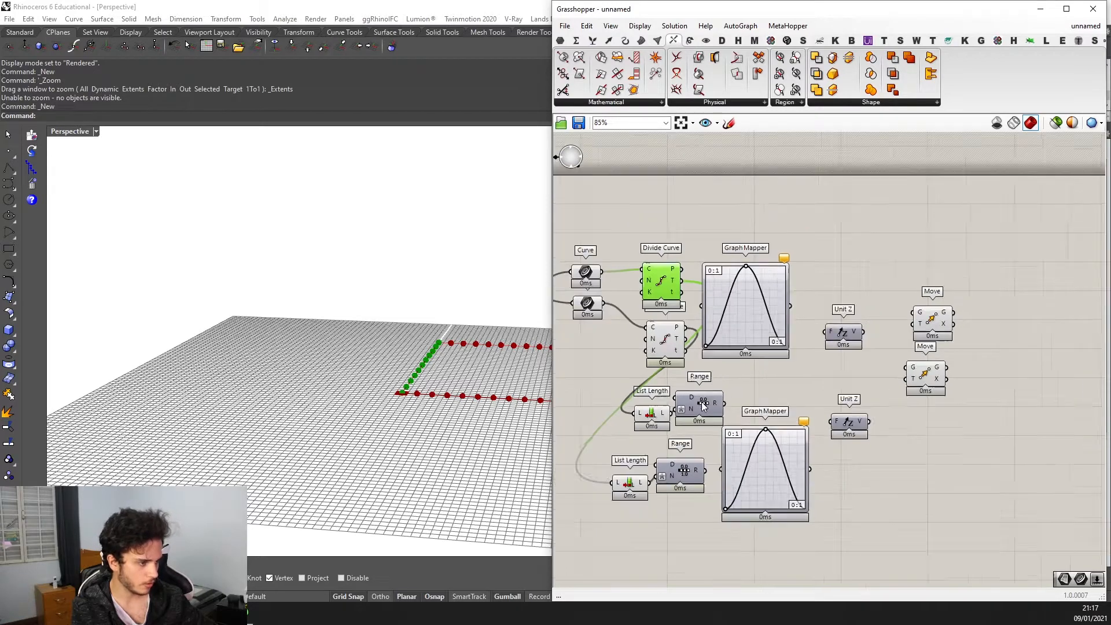
Reposition the upper Graph Mapper, align the upper List Length with its Range, and wire that Range's R output into the mapper.
{"action": "left_click", "coordinate": [750, 335]}
{"action": "scroll", "coordinate": [688, 396], "scroll_direction": "up", "scroll_amount": 2}
{"action": "left_click_drag", "start_coordinate": [705, 440], "coordinate": [625, 403]}
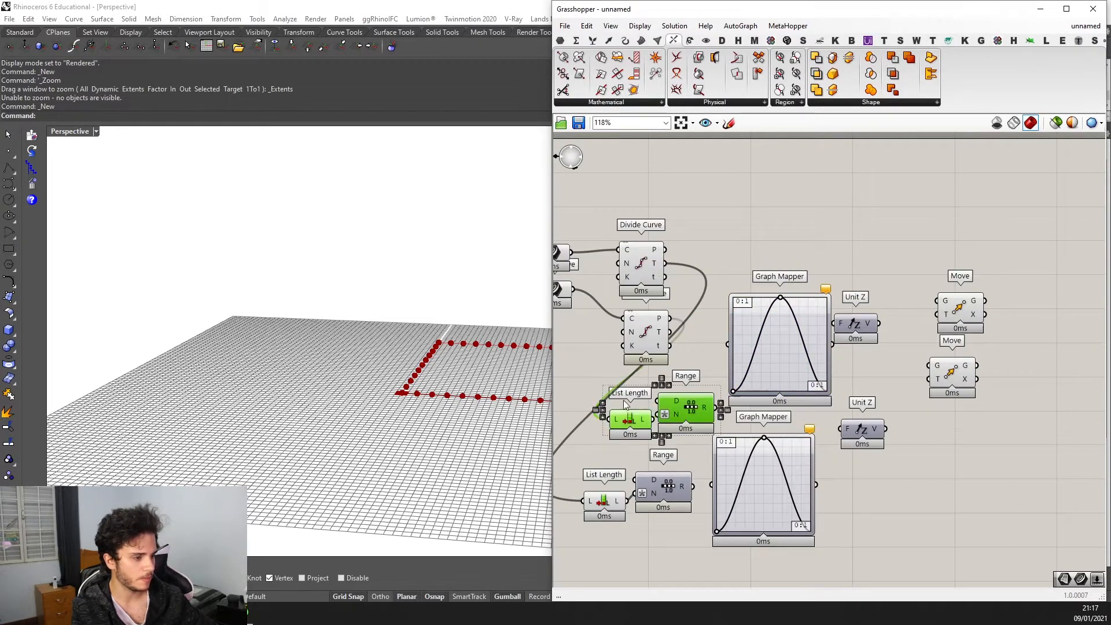
{"action": "left_click", "coordinate": [721, 406]}
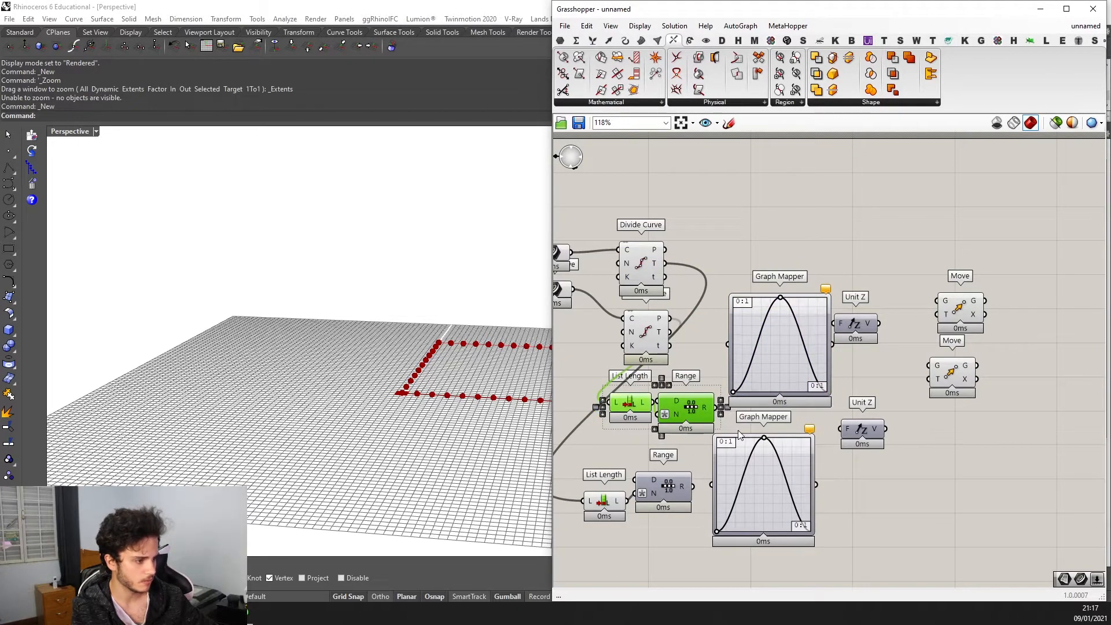
{"action": "left_click", "coordinate": [725, 412]}
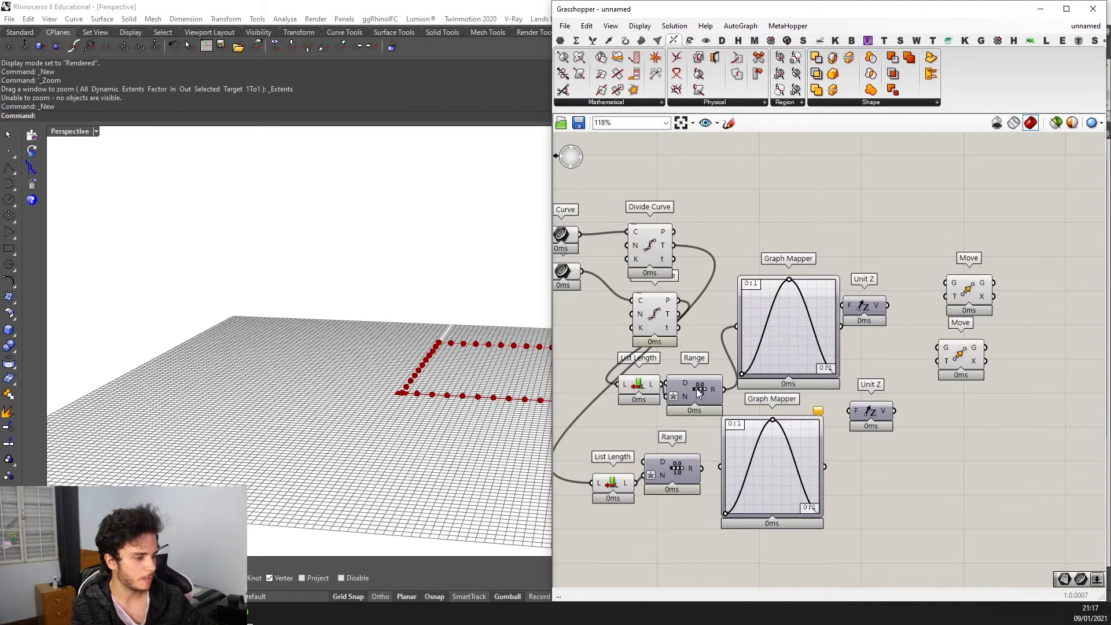
Wire the lower Range into the lower Graph Mapper and move both List Length, Range and Graph Mapper chains below the Divide Curves.
{"action": "scroll", "coordinate": [697, 387], "scroll_direction": "up", "scroll_amount": 3}
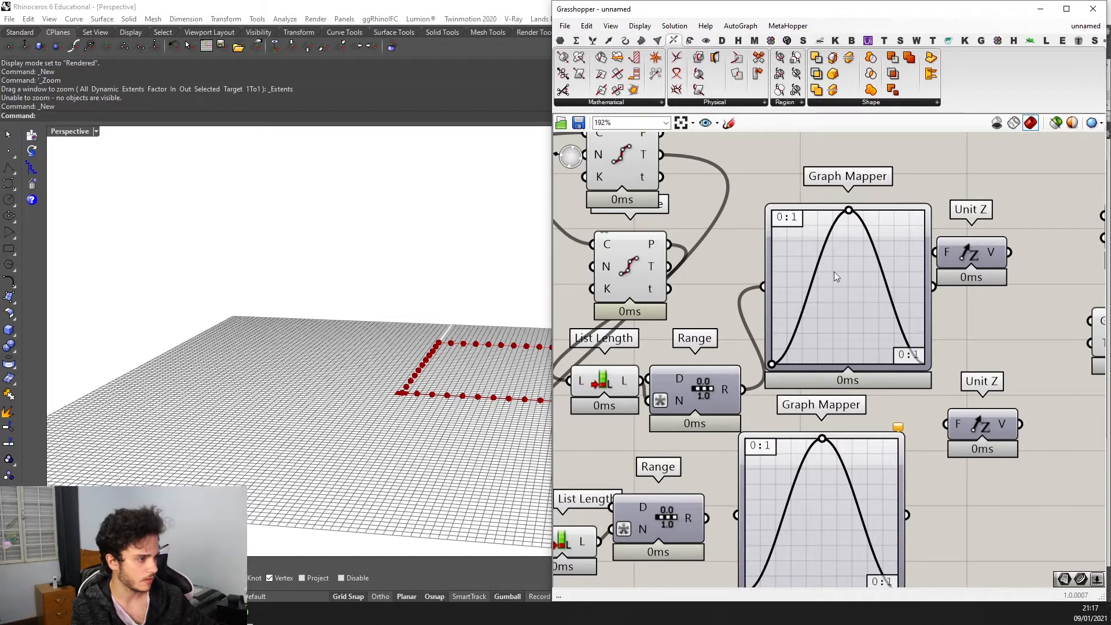
{"action": "scroll", "coordinate": [904, 360], "scroll_direction": "down", "scroll_amount": 4}
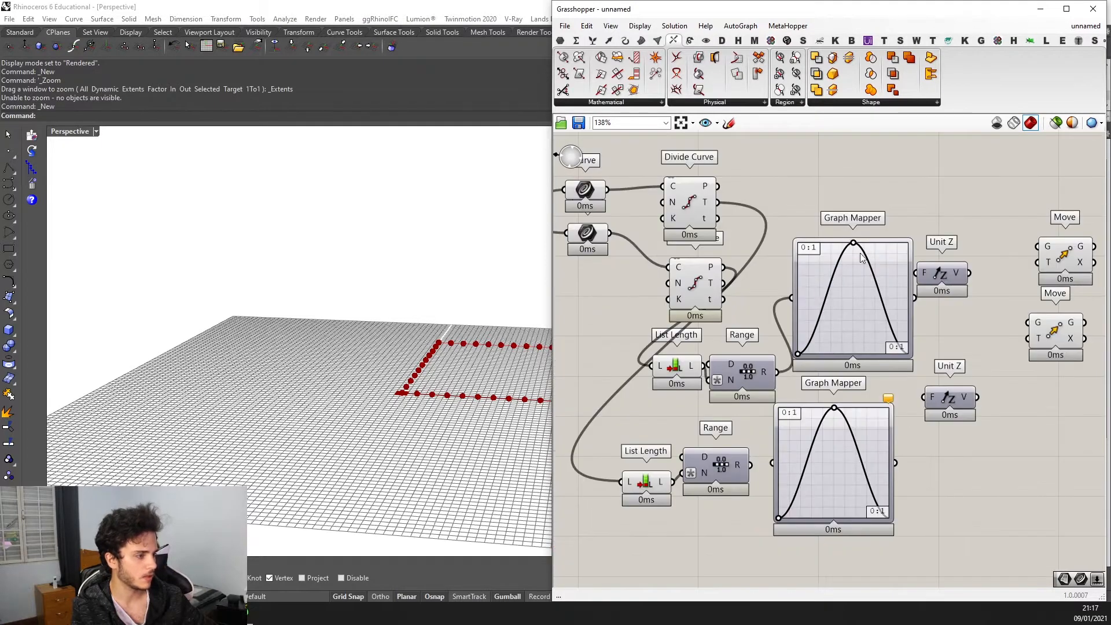
{"action": "scroll", "coordinate": [864, 359], "scroll_direction": "up", "scroll_amount": 2}
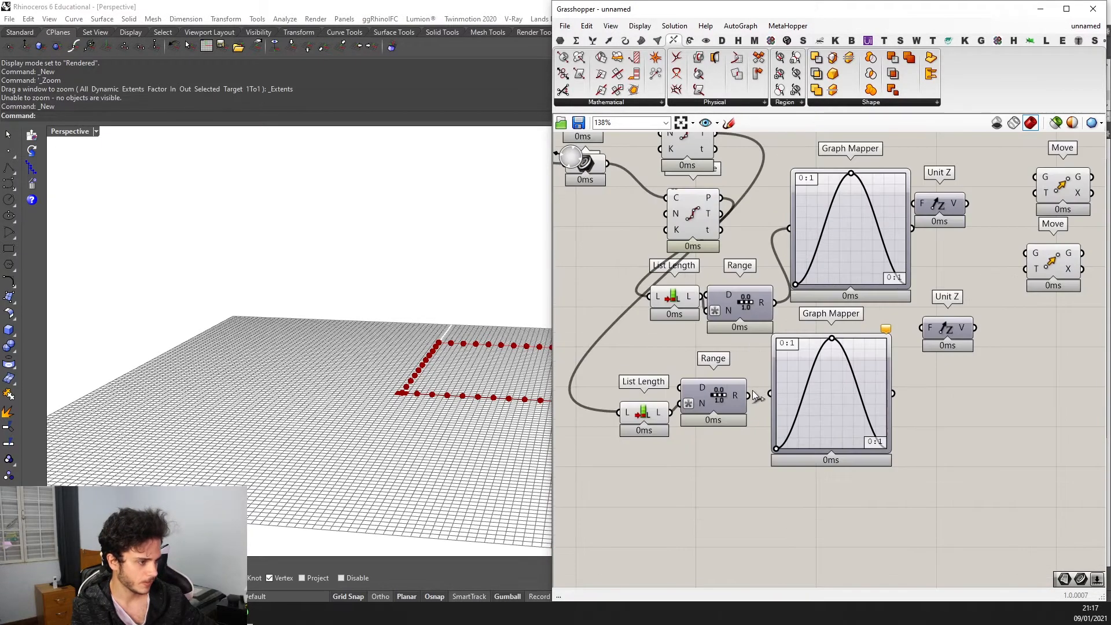
{"action": "scroll", "coordinate": [774, 388], "scroll_direction": "down", "scroll_amount": 2}
{"action": "left_click_drag", "start_coordinate": [854, 491], "coordinate": [717, 291]}
{"action": "left_click_drag", "start_coordinate": [803, 292], "coordinate": [875, 456]}
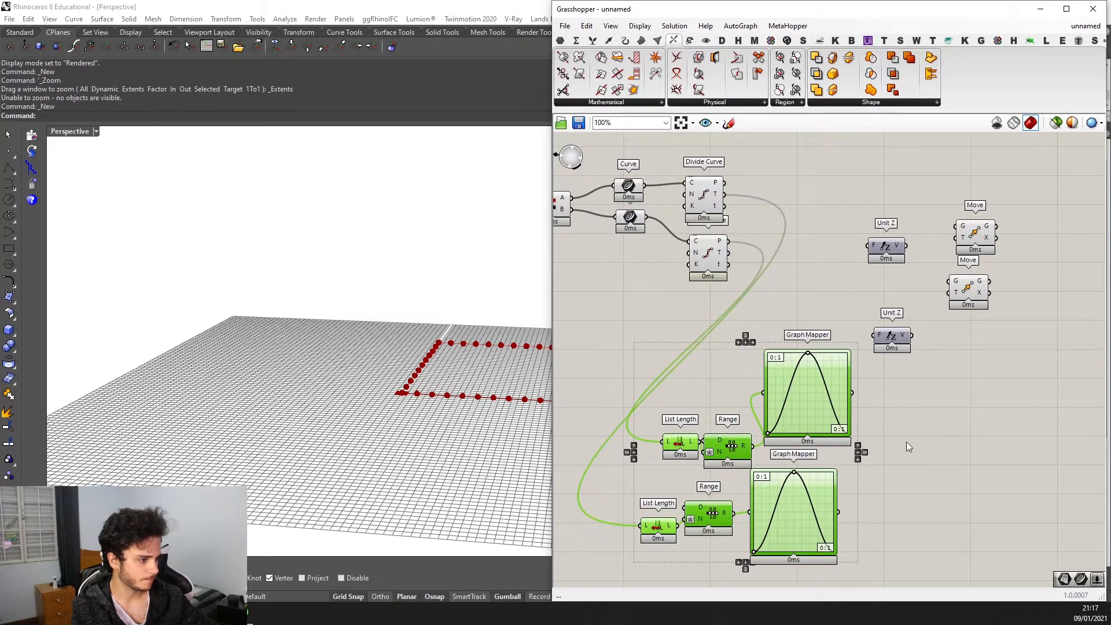
{"action": "left_click", "coordinate": [802, 304]}
{"action": "right_click_drag", "start_coordinate": [802, 304], "coordinate": [783, 337]}
{"action": "scroll", "coordinate": [827, 345], "scroll_direction": "down", "scroll_amount": 1}
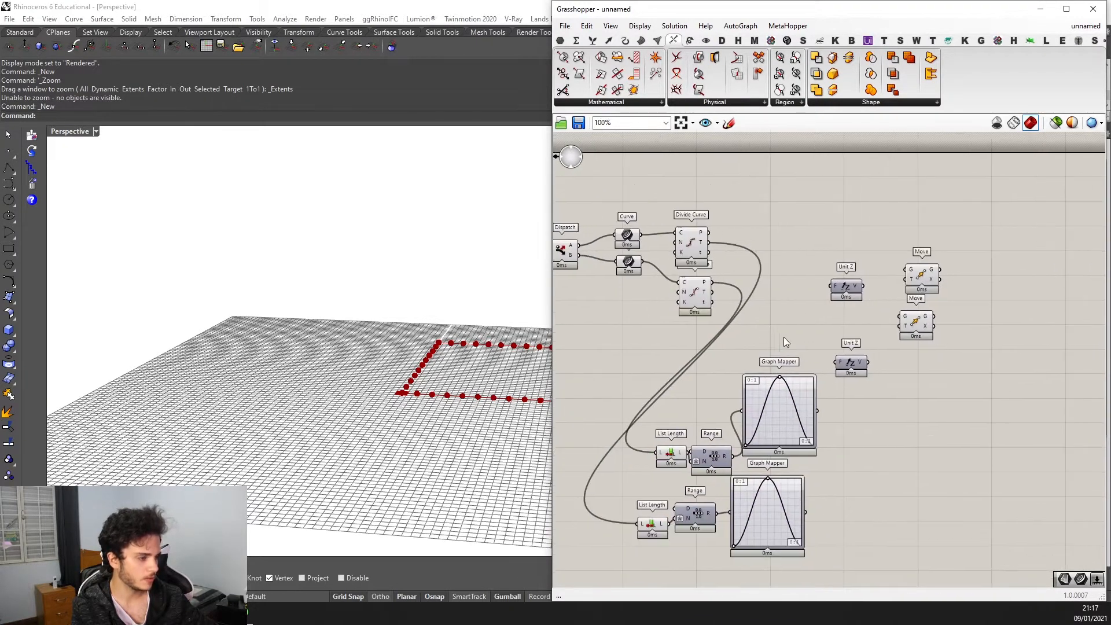
Wire the upper Divide Curve's P output into the upper Move's G input, and the upper Graph Mapper through the upper Unit Z into its T input.
{"action": "scroll", "coordinate": [783, 340], "scroll_direction": "up", "scroll_amount": 1}
{"action": "right_click_drag", "start_coordinate": [786, 482], "coordinate": [783, 405]}
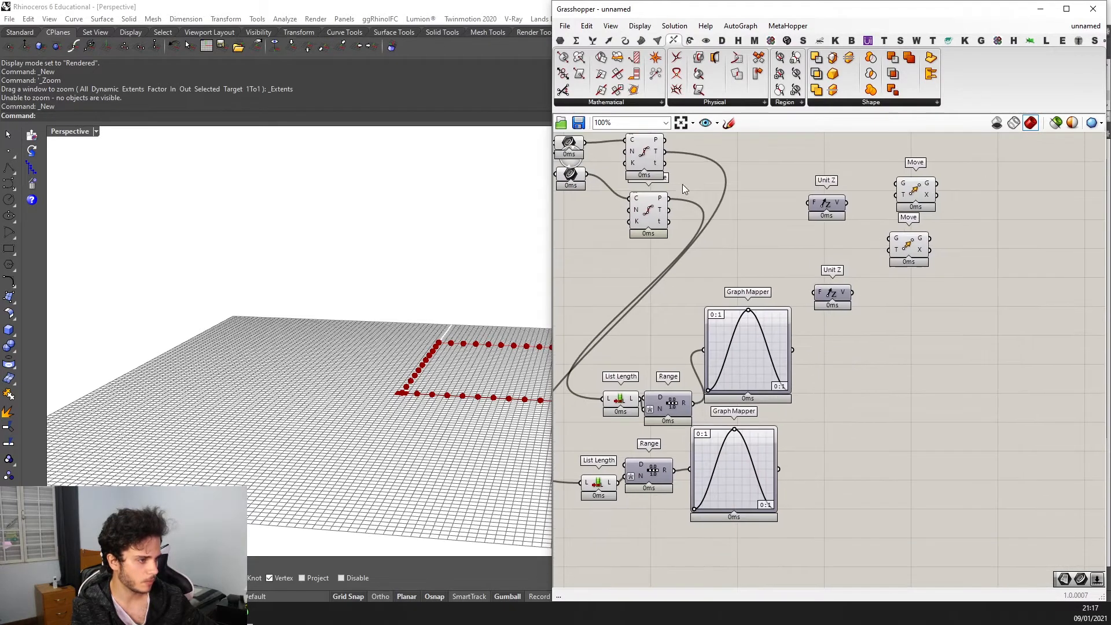
{"action": "right_click_drag", "start_coordinate": [667, 164], "coordinate": [700, 214]}
{"action": "left_click", "coordinate": [687, 206]}
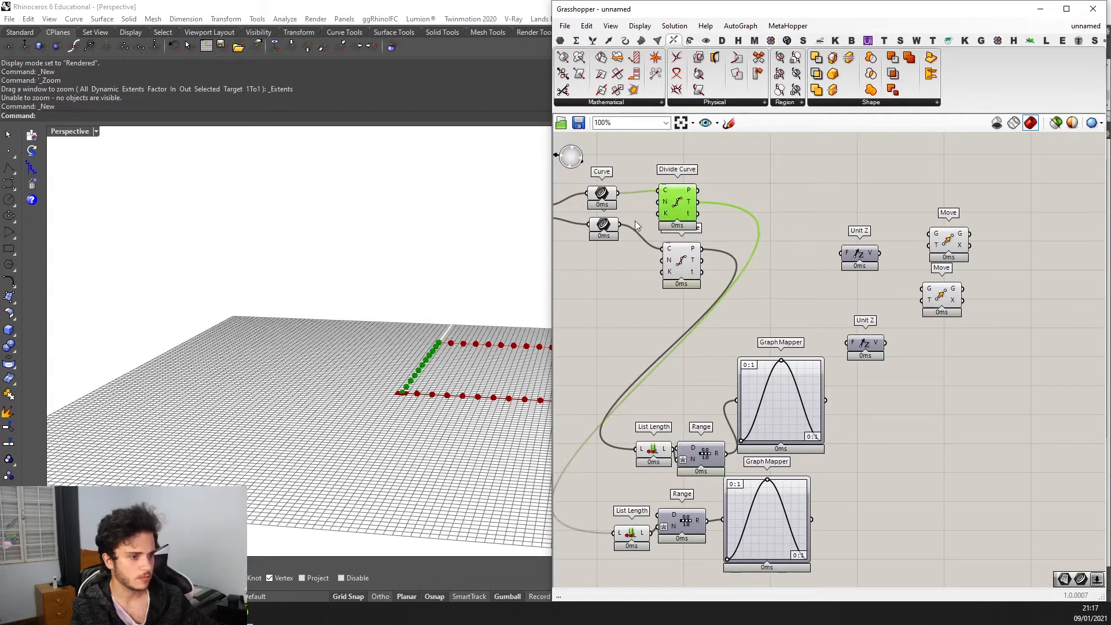
{"action": "scroll", "coordinate": [636, 225], "scroll_direction": "up", "scroll_amount": 1}
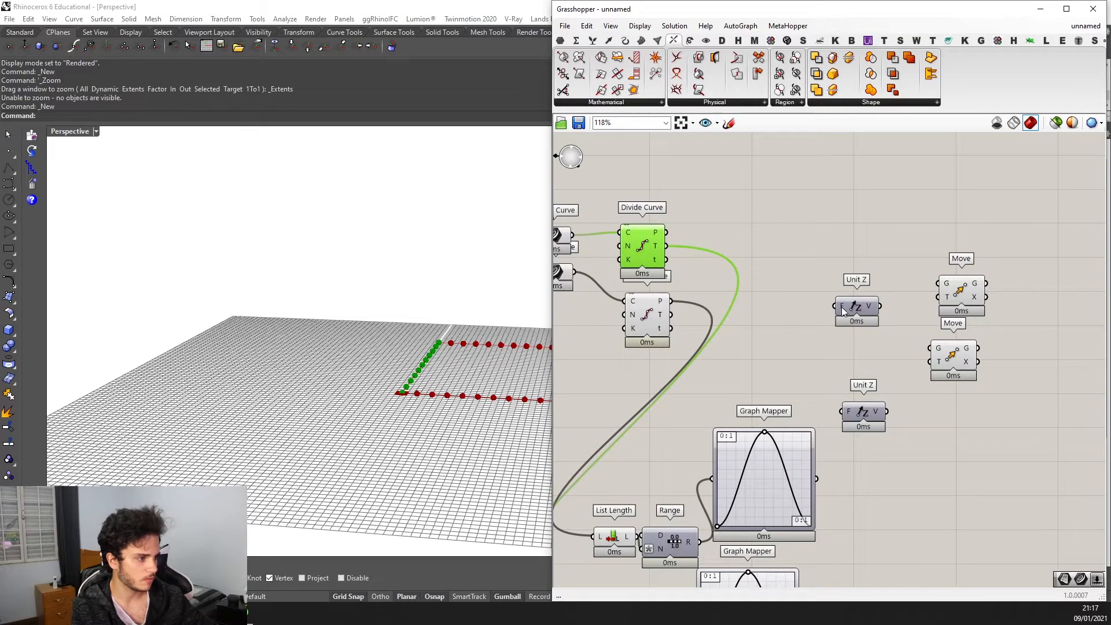
{"action": "left_click_drag", "start_coordinate": [843, 311], "coordinate": [828, 251]}
{"action": "scroll", "coordinate": [700, 248], "scroll_direction": "up", "scroll_amount": 1}
{"action": "left_click_drag", "start_coordinate": [660, 230], "coordinate": [978, 292]}
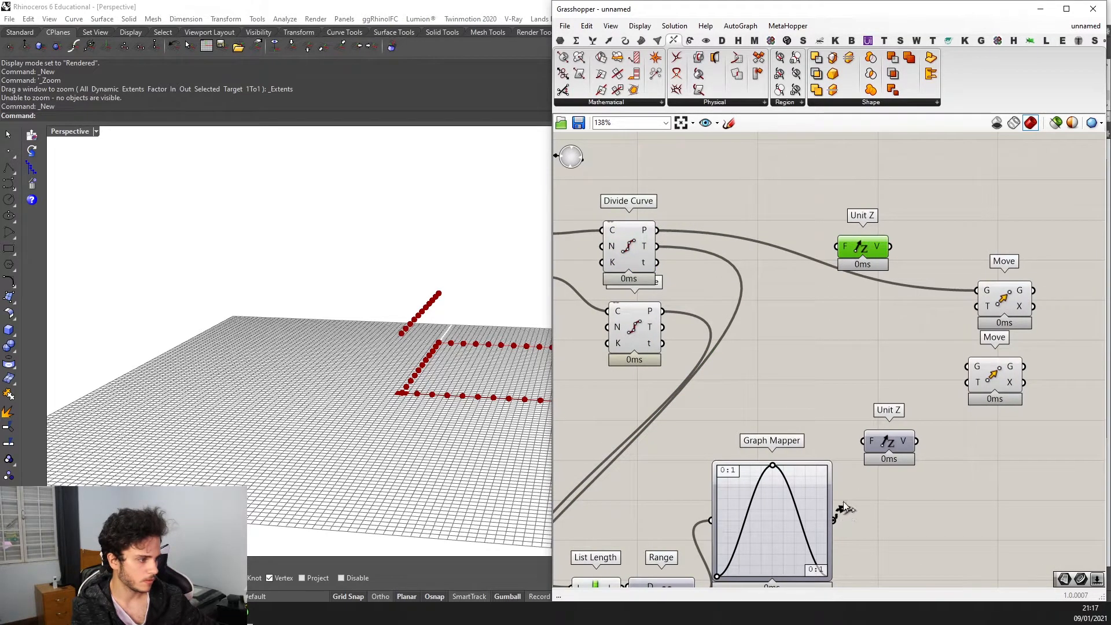
{"action": "left_click_drag", "start_coordinate": [844, 507], "coordinate": [977, 306]}
{"action": "scroll", "coordinate": [818, 322], "scroll_direction": "down", "scroll_amount": 1}
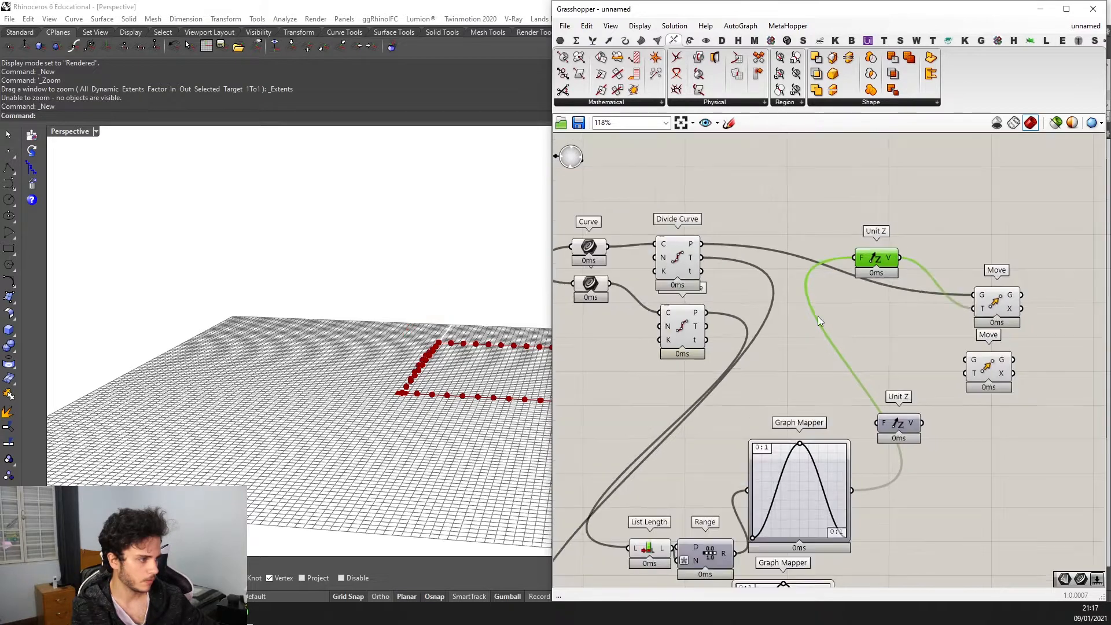
Wire the lower Divide Curve's P output into the lower Move's G input, and the lower Graph Mapper through the lower Unit Z into T.
{"action": "left_click_drag", "start_coordinate": [707, 316], "coordinate": [966, 360]}
{"action": "scroll", "coordinate": [879, 549], "scroll_direction": "down", "scroll_amount": 1}
{"action": "right_click_drag", "start_coordinate": [879, 548], "coordinate": [852, 416]}
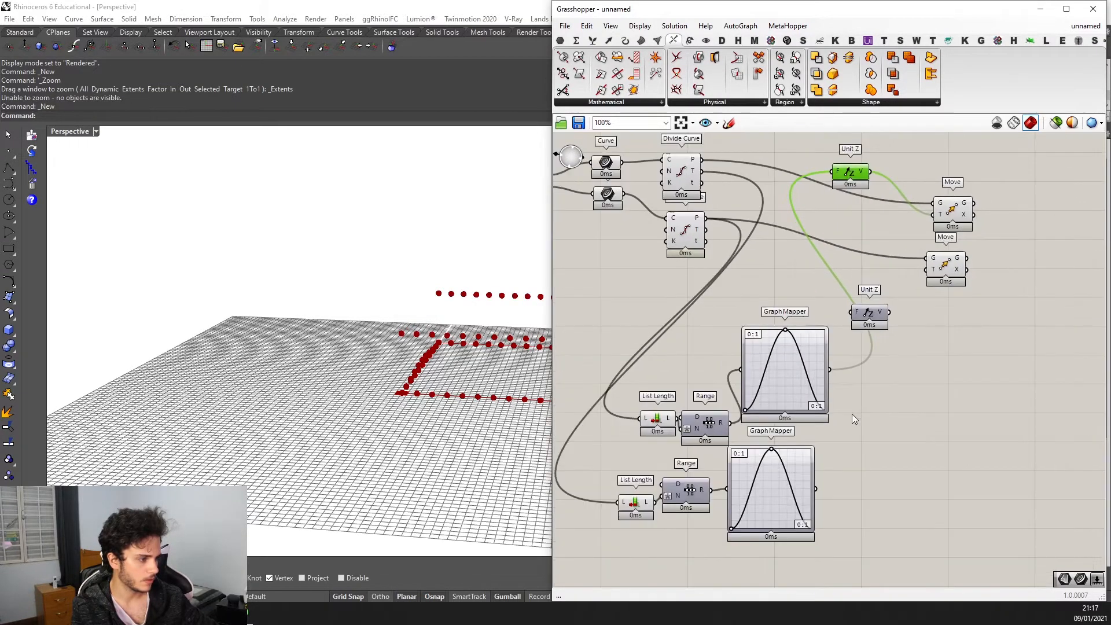
{"action": "scroll", "coordinate": [850, 419], "scroll_direction": "up", "scroll_amount": 1}
{"action": "left_click_drag", "start_coordinate": [833, 446], "coordinate": [852, 287]}
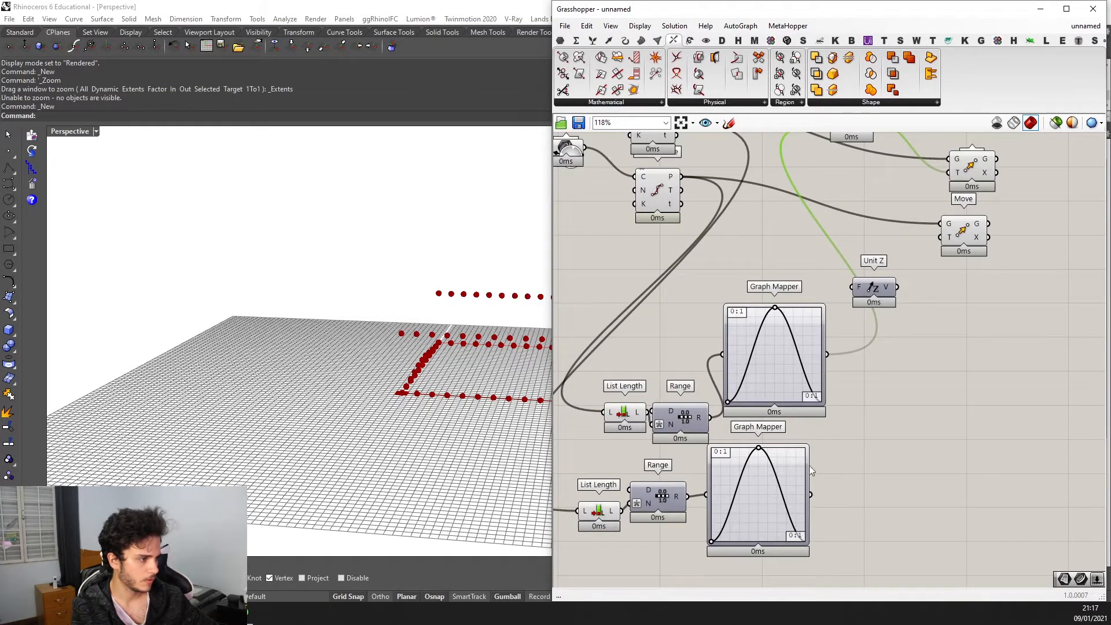
{"action": "left_click_drag", "start_coordinate": [811, 493], "coordinate": [858, 292]}
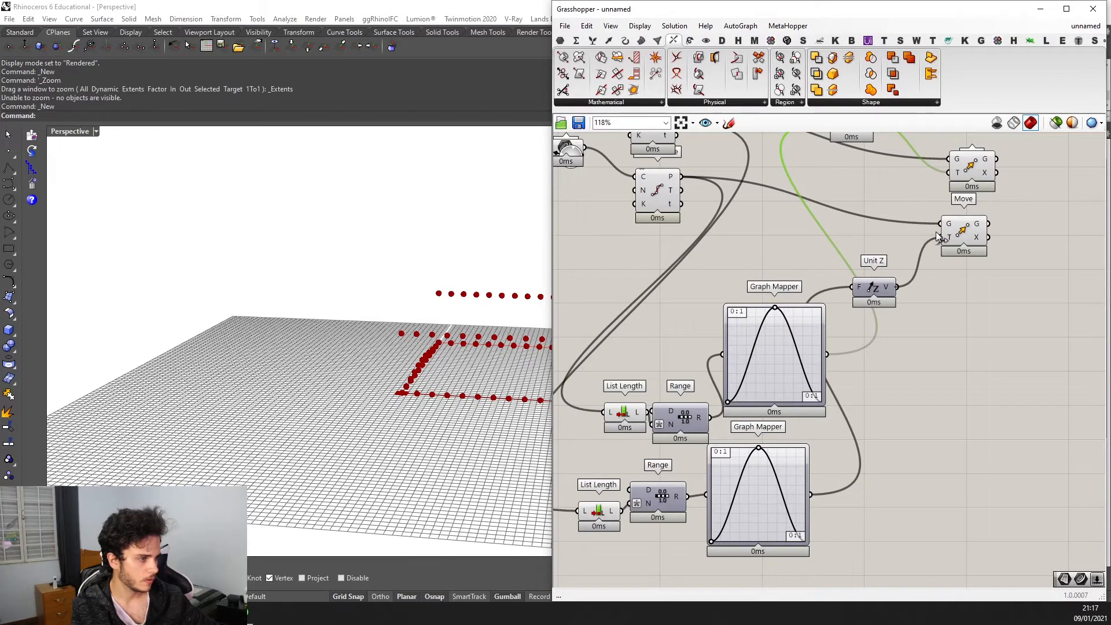
{"action": "right_click_drag", "start_coordinate": [315, 308], "coordinate": [373, 357]}
{"action": "right_click_drag", "start_coordinate": [356, 377], "coordinate": [380, 371]}
{"action": "scroll", "coordinate": [746, 368], "scroll_direction": "down", "scroll_amount": 3}
{"action": "scroll", "coordinate": [740, 370], "scroll_direction": "up", "scroll_amount": 3}
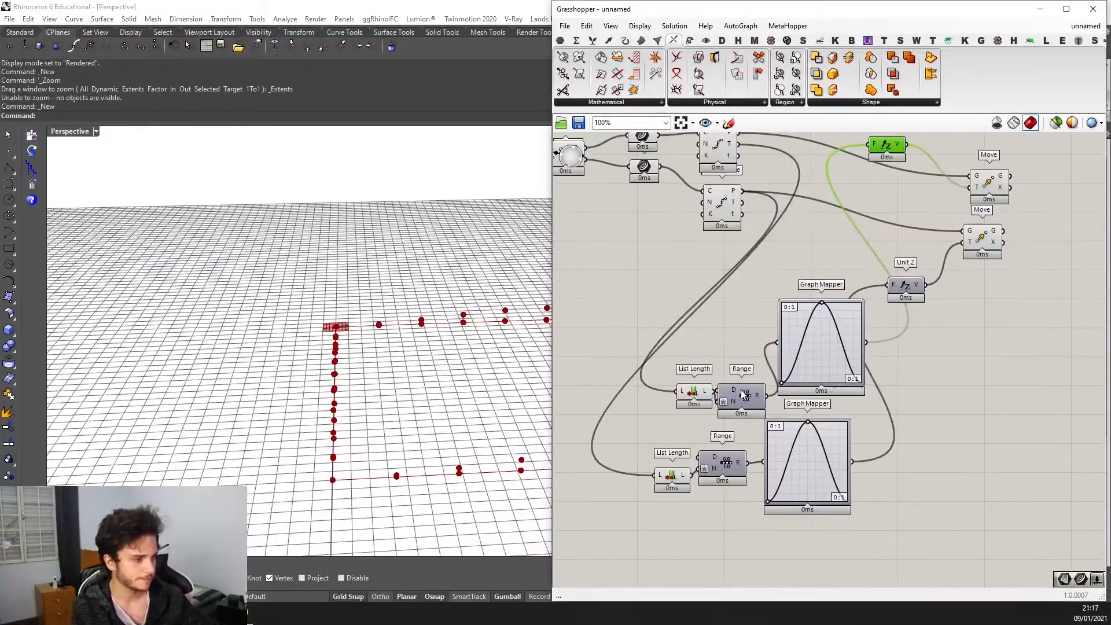
Add a Construct Domain component and place it between the upper List Length and Range, shifting both to make room.
{"action": "double_click", "coordinate": [739, 317]}
{"action": "type", "text": "construct domain"}
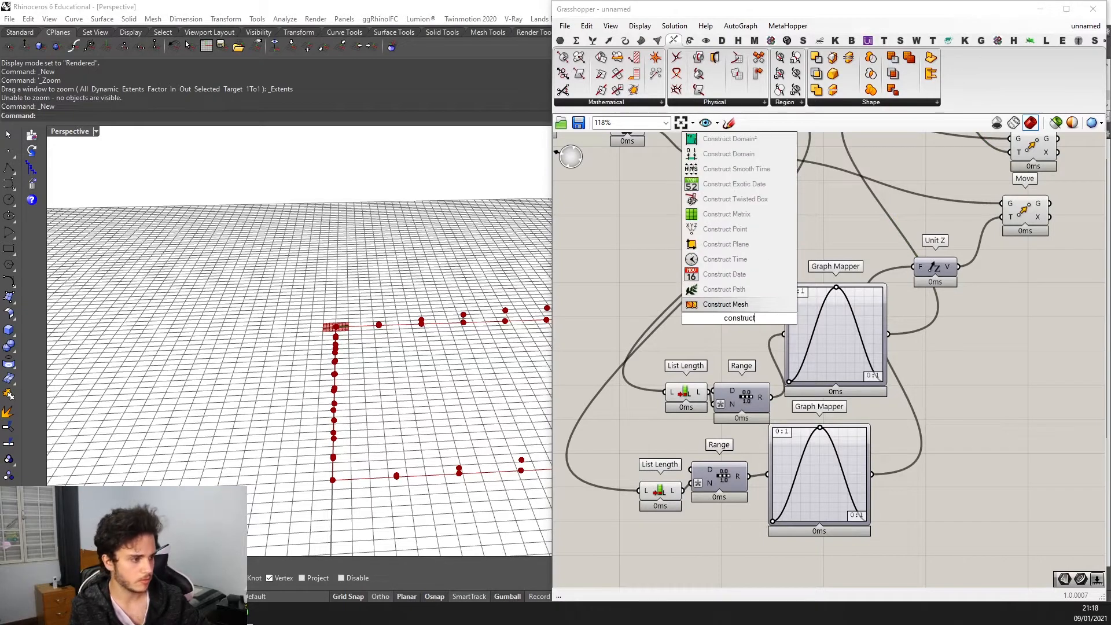
{"action": "key", "text": "Return"}
{"action": "left_click_drag", "start_coordinate": [741, 323], "coordinate": [650, 346]}
{"action": "left_click_drag", "start_coordinate": [693, 391], "coordinate": [595, 398]}
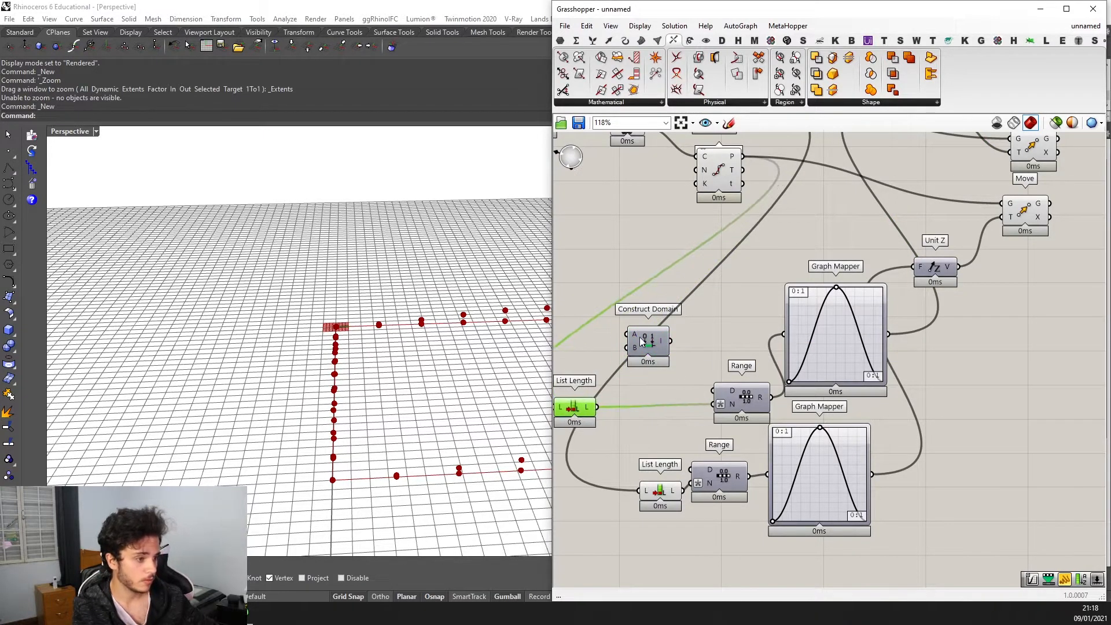
{"action": "left_click_drag", "start_coordinate": [757, 397], "coordinate": [736, 372]}
{"action": "left_click_drag", "start_coordinate": [658, 333], "coordinate": [622, 355]}
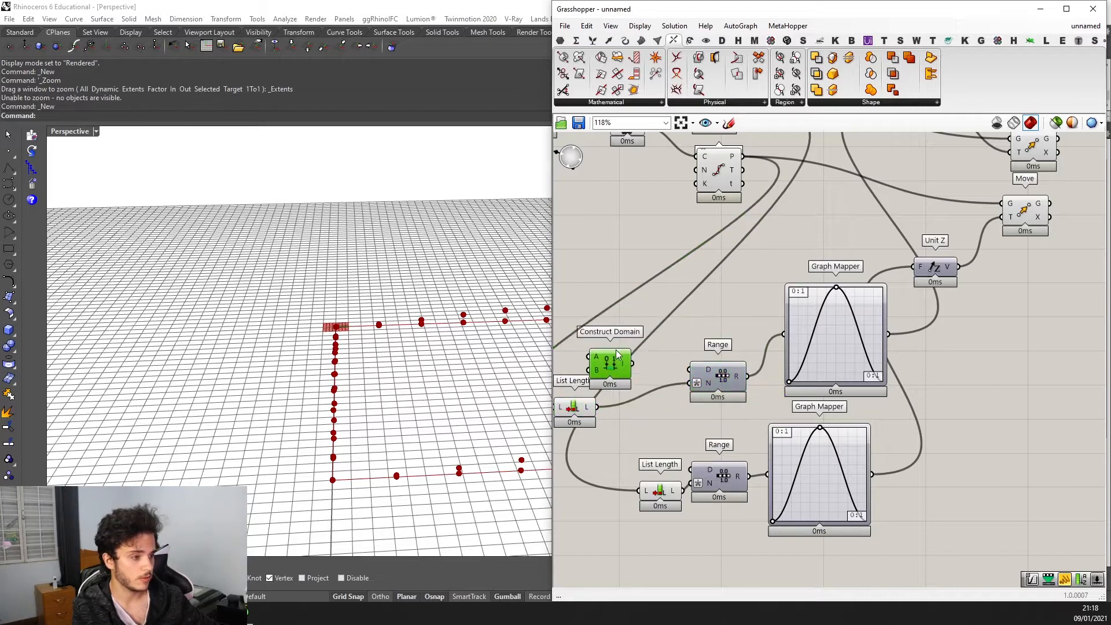
Examine the raised edge points alongside the Construct Domain, Range and Graph Mapper chains.
{"action": "scroll", "coordinate": [664, 359], "scroll_direction": "down", "scroll_amount": 2}
{"action": "scroll", "coordinate": [664, 360], "scroll_direction": "up", "scroll_amount": 3}
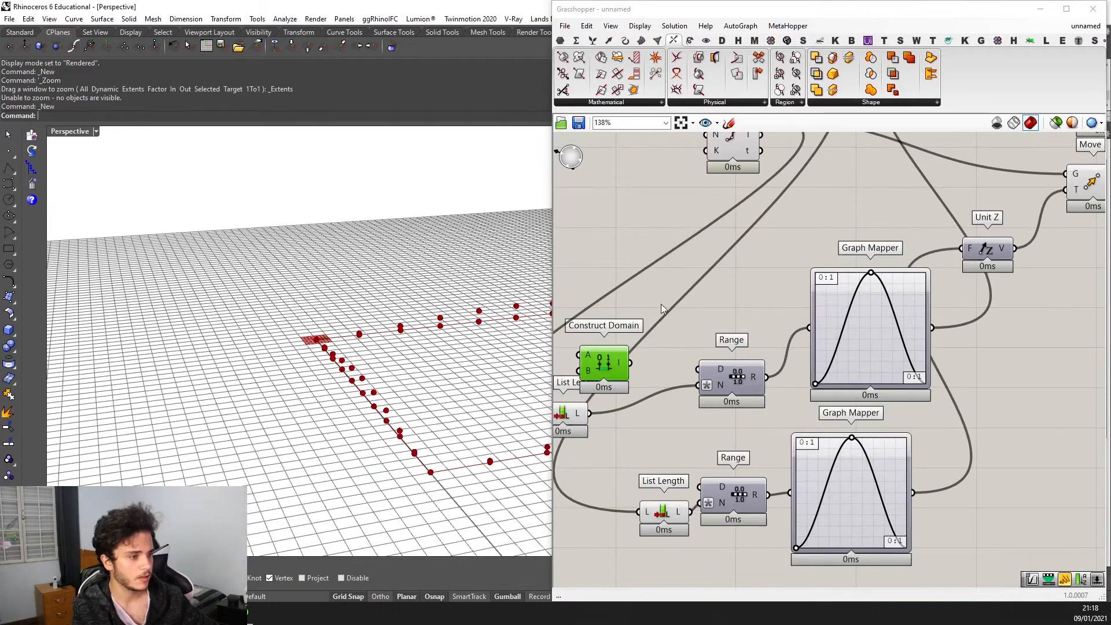
{"action": "scroll", "coordinate": [718, 298], "scroll_direction": "down", "scroll_amount": 3}
{"action": "scroll", "coordinate": [817, 296], "scroll_direction": "up", "scroll_amount": 3}
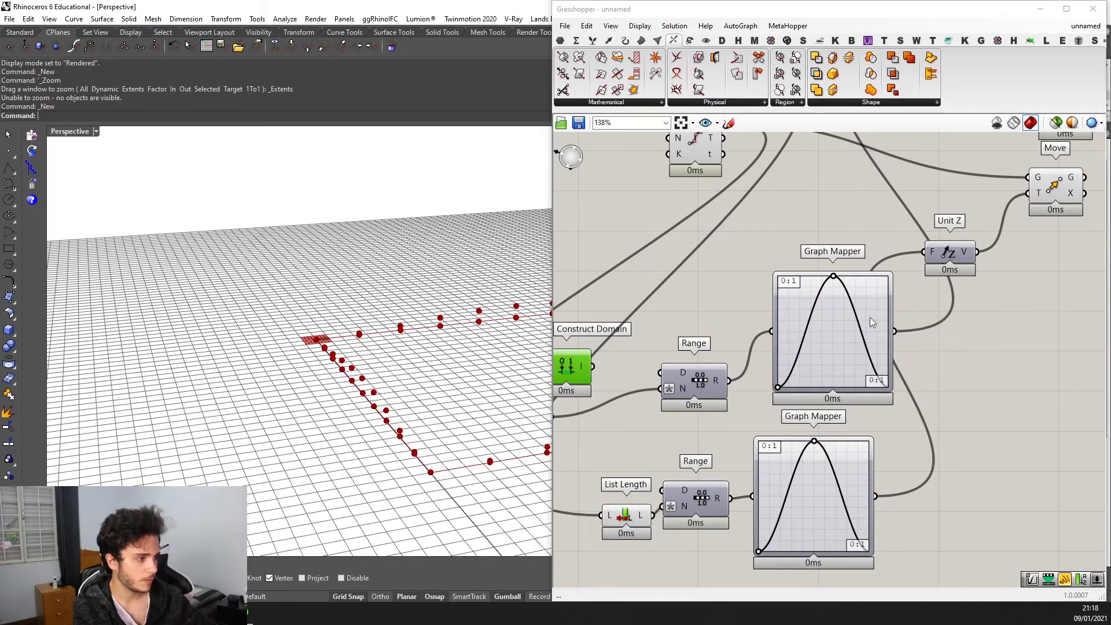
{"action": "scroll", "coordinate": [830, 296], "scroll_direction": "down", "scroll_amount": 1}
{"action": "scroll", "coordinate": [836, 324], "scroll_direction": "up", "scroll_amount": 1}
{"action": "scroll", "coordinate": [843, 315], "scroll_direction": "down", "scroll_amount": 2}
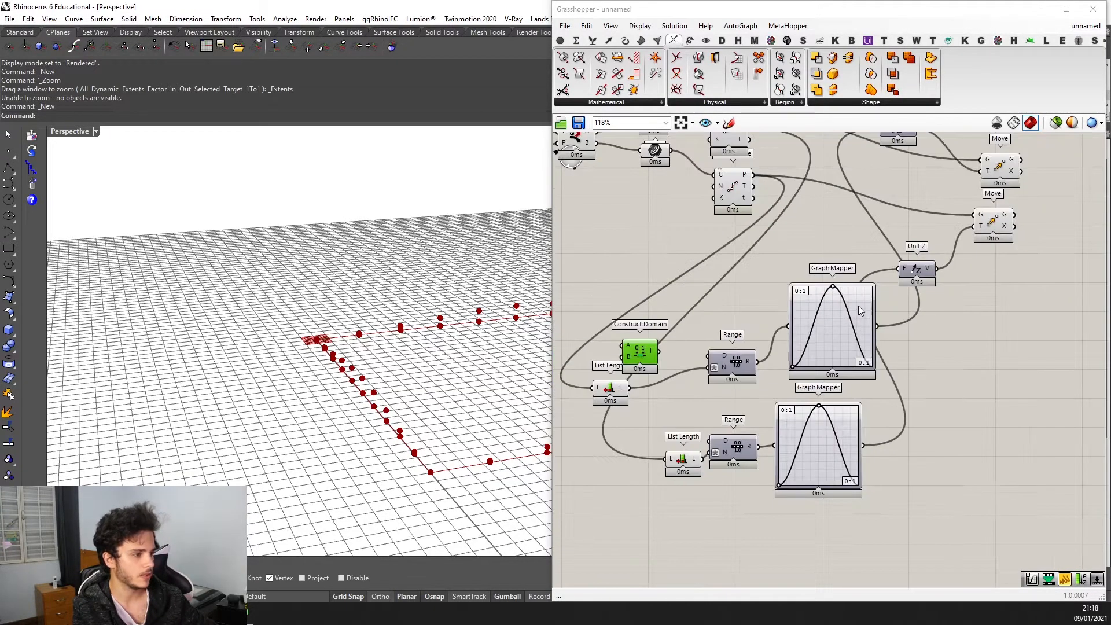
{"action": "scroll", "coordinate": [859, 306], "scroll_direction": "up", "scroll_amount": 2}
{"action": "right_click_drag", "start_coordinate": [675, 354], "coordinate": [803, 341]}
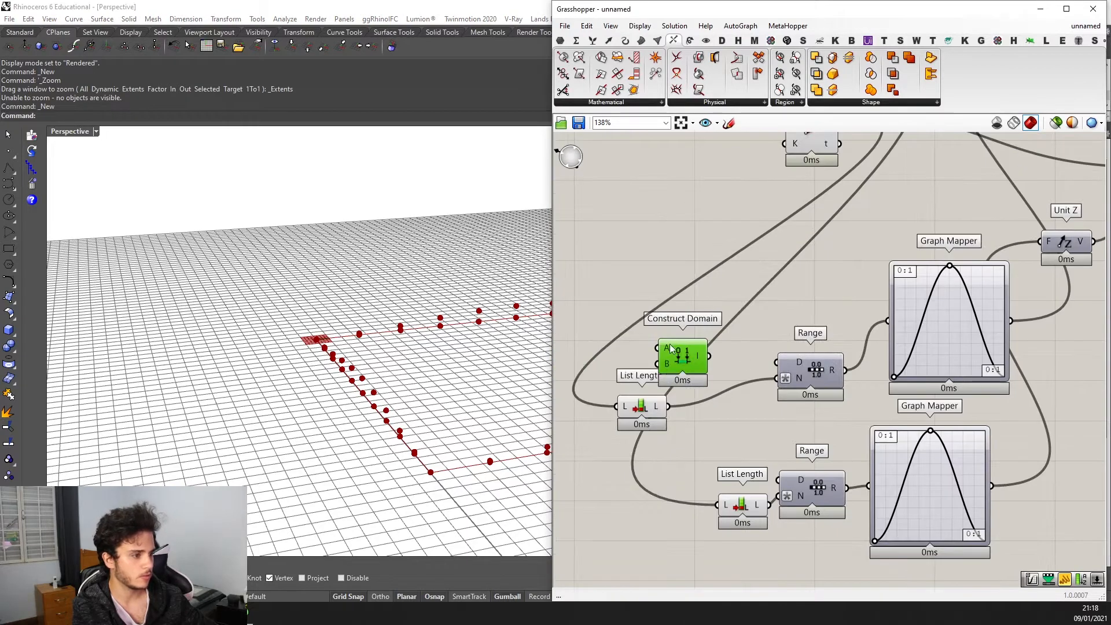
{"action": "scroll", "coordinate": [775, 301], "scroll_direction": "down", "scroll_amount": 2}
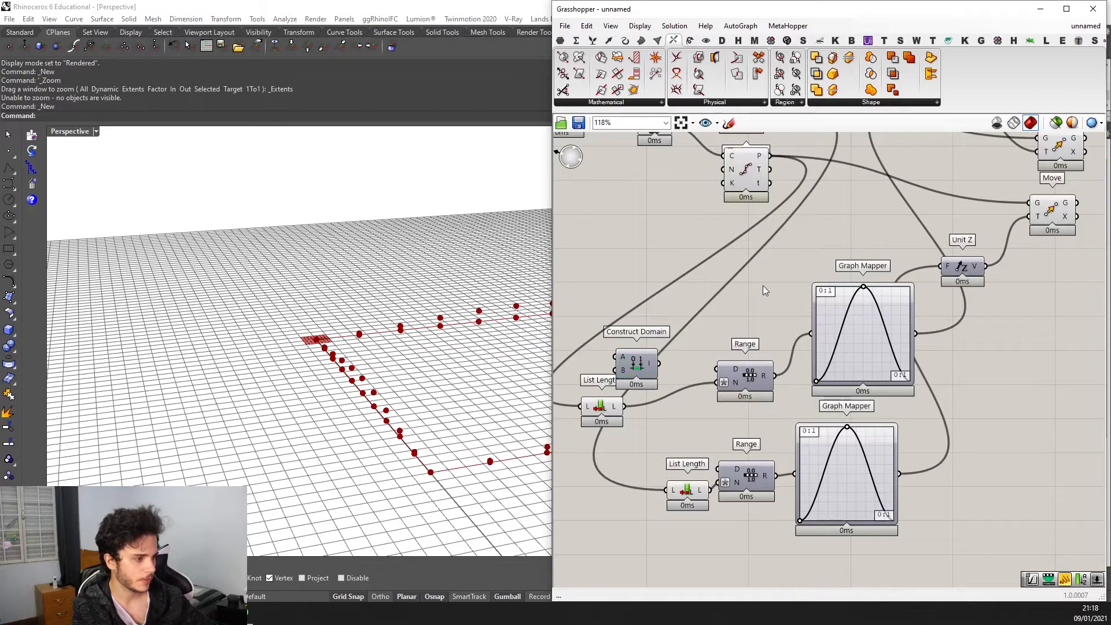
Add a Rich Graph Mapper component near the upper Graph Mapper.
{"action": "double_click", "coordinate": [763, 286]}
{"action": "type", "text": "graph"}
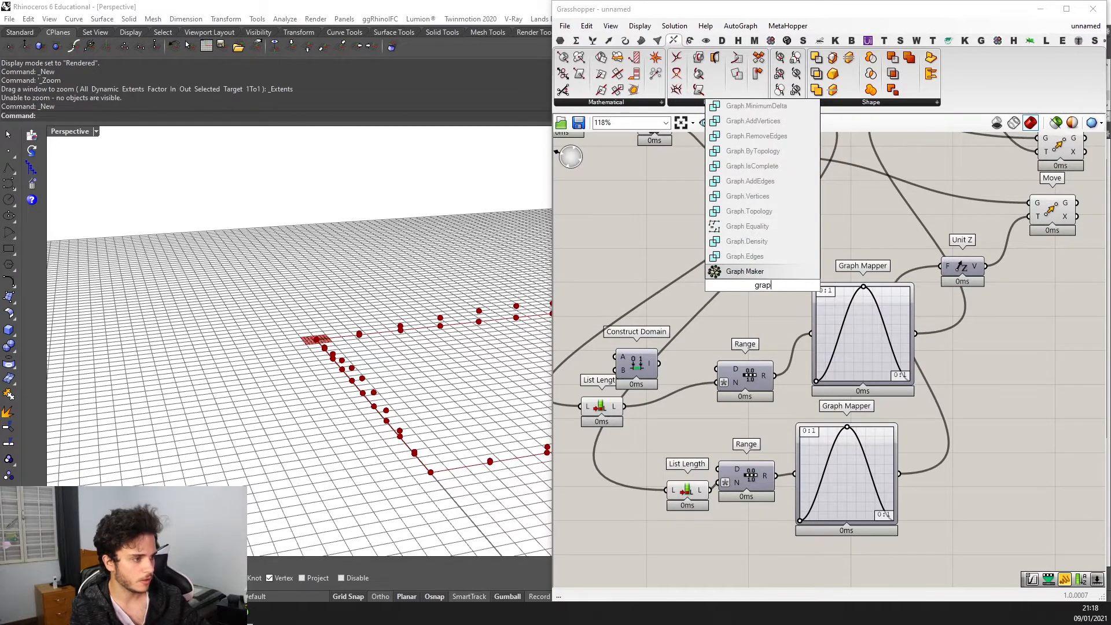
{"action": "key", "text": "BackSpace"}
{"action": "key", "text": "BackSpace"}
{"action": "key", "text": "BackSpace"}
{"action": "key", "text": "BackSpace"}
{"action": "key", "text": "BackSpace"}
{"action": "type", "text": "rich"}
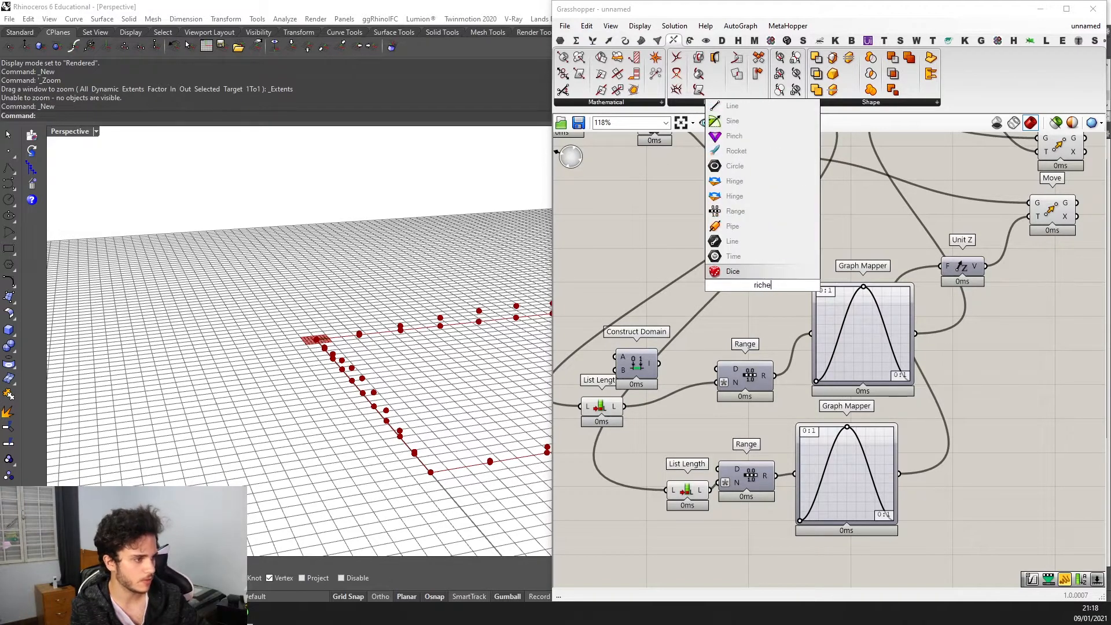
{"action": "key", "text": "Return"}
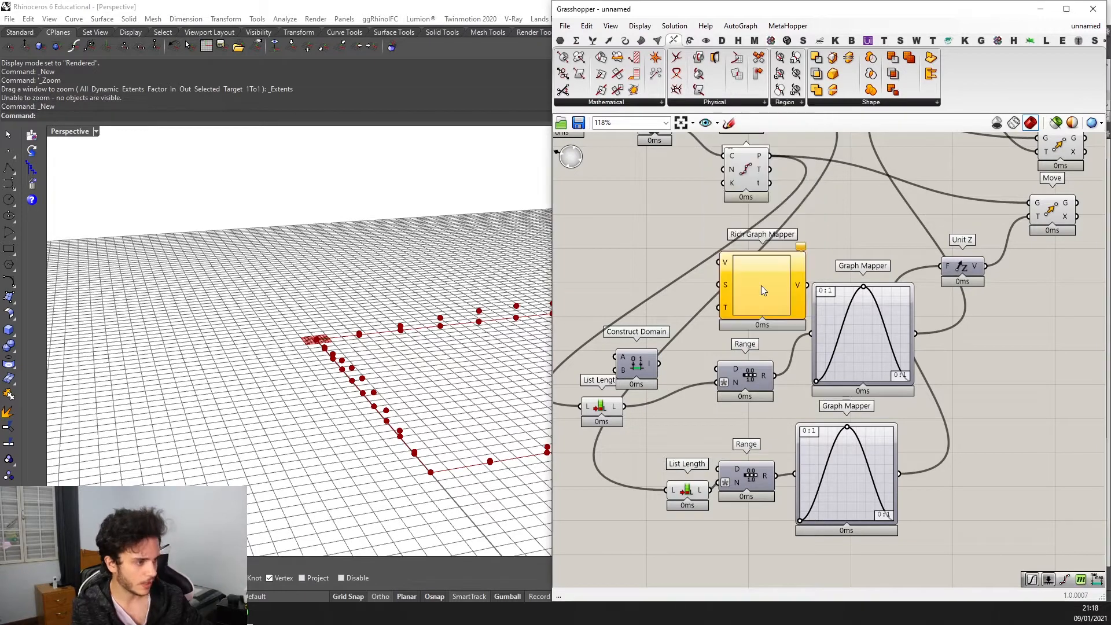
Delete the upper Graph Mapper and put the Rich Graph Mapper in its place.
{"action": "left_click_drag", "start_coordinate": [772, 283], "coordinate": [804, 323]}
{"action": "scroll", "coordinate": [865, 328], "scroll_direction": "down", "scroll_amount": 1}
{"action": "right_click_drag", "start_coordinate": [865, 328], "coordinate": [808, 323]}
{"action": "left_click", "coordinate": [818, 328]}
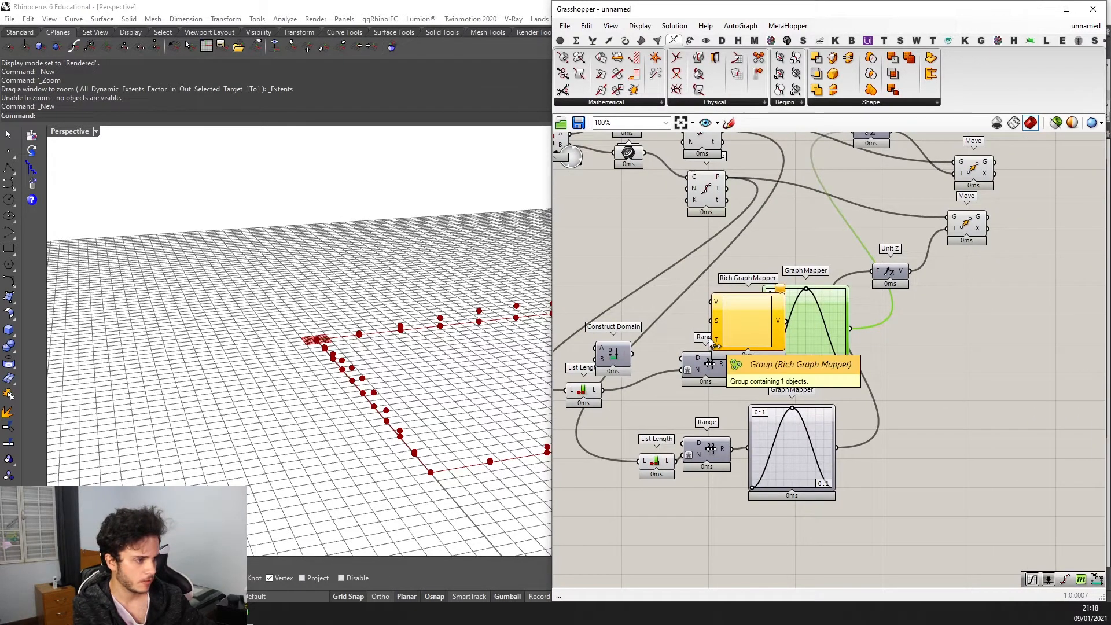
{"action": "key", "text": "Delete"}
{"action": "left_click_drag", "start_coordinate": [784, 315], "coordinate": [835, 328]}
Wire the upper Range's R output into the Rich Graph Mapper's V input and set its graph type to Sine.
{"action": "scroll", "coordinate": [753, 374], "scroll_direction": "up", "scroll_amount": 2}
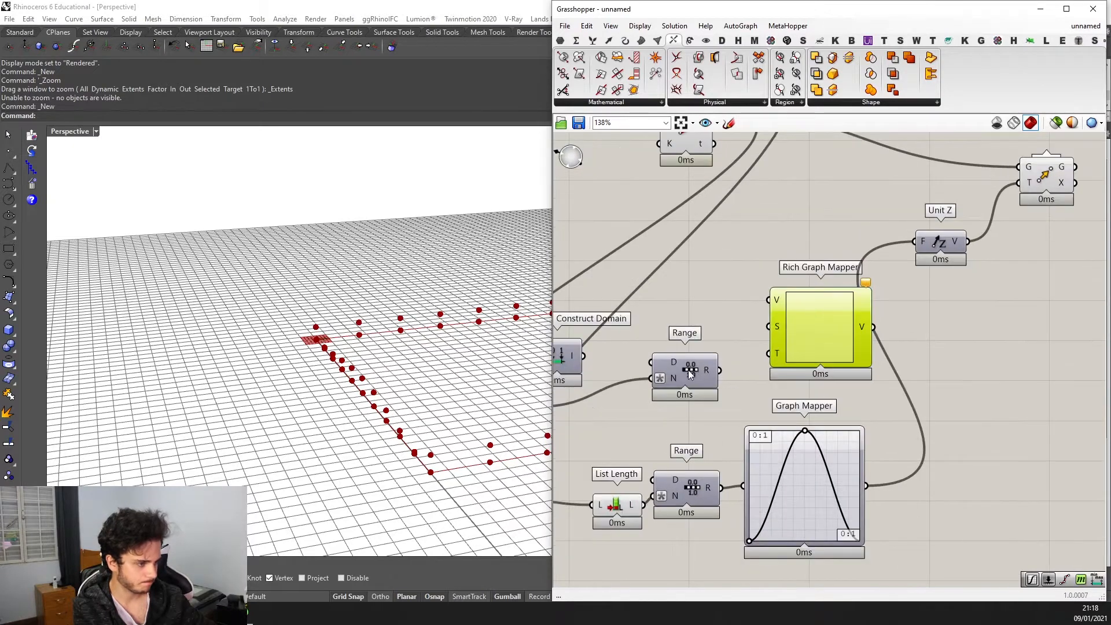
{"action": "left_click", "coordinate": [658, 404]}
{"action": "left_click_drag", "start_coordinate": [686, 398], "coordinate": [770, 300]}
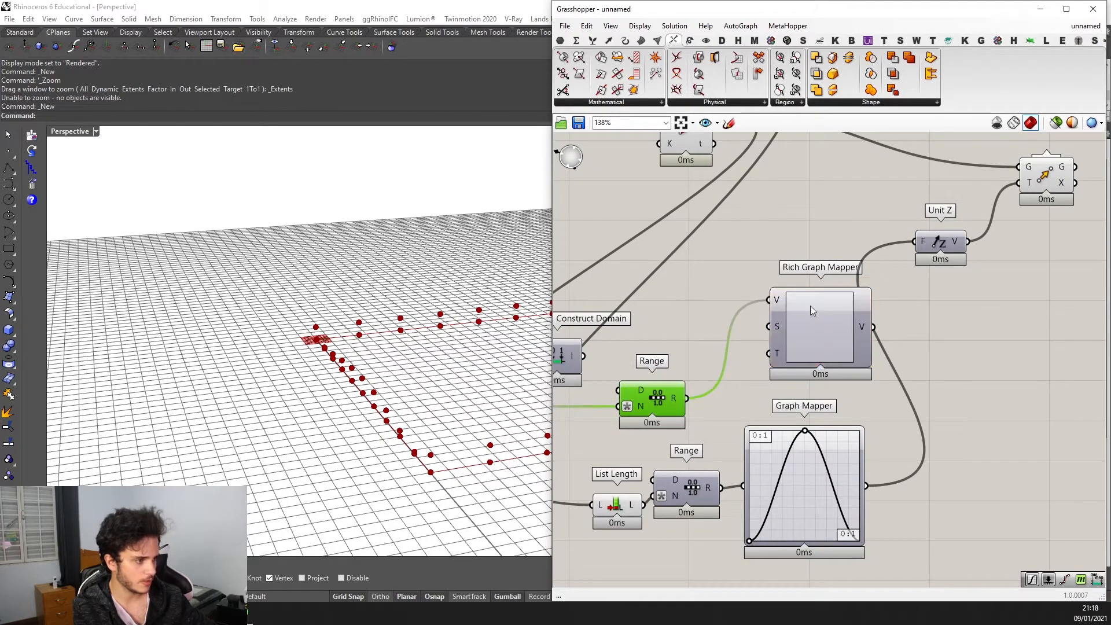
{"action": "scroll", "coordinate": [788, 307], "scroll_direction": "down", "scroll_amount": 2}
{"action": "right_click", "coordinate": [795, 307]}
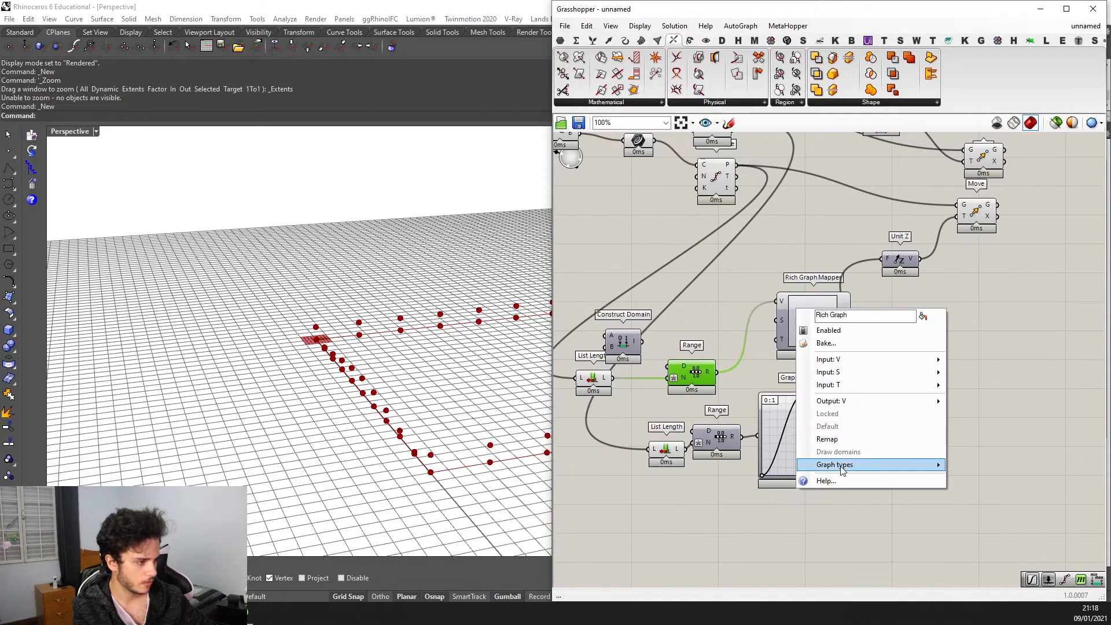
{"action": "mouse_move", "coordinate": [838, 464]}
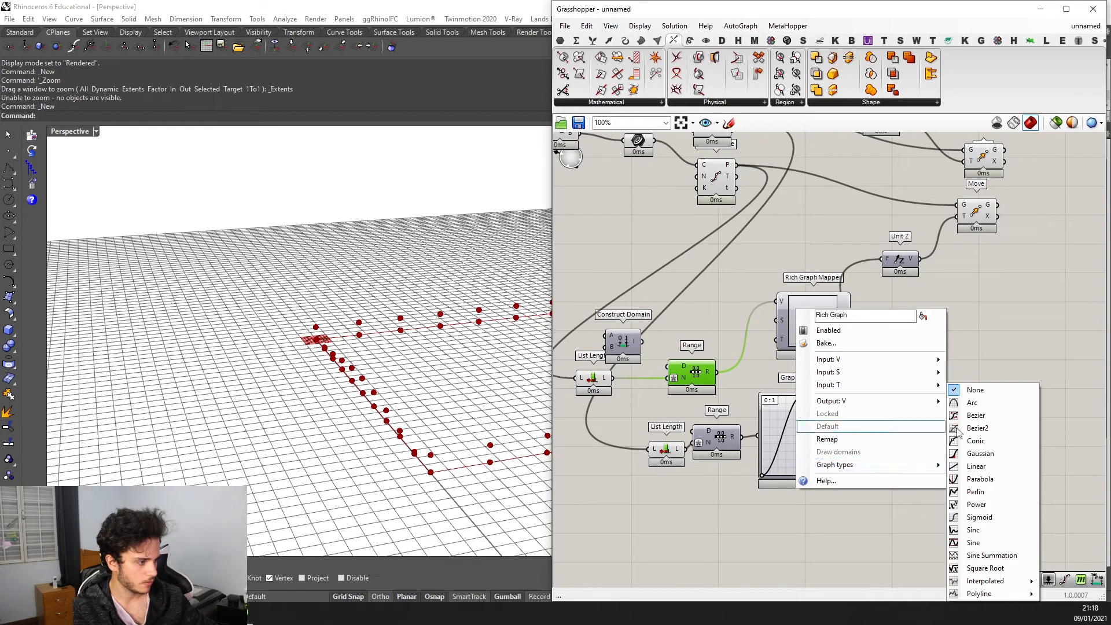
{"action": "left_click", "coordinate": [974, 542]}
Align the Rich Graph Mapper beside the upper Range and delete the lower Graph Mapper.
{"action": "scroll", "coordinate": [859, 345], "scroll_direction": "up", "scroll_amount": 1}
{"action": "left_click_drag", "start_coordinate": [824, 285], "coordinate": [808, 287]}
{"action": "left_click", "coordinate": [769, 456]}
{"action": "key", "text": "Delete"}
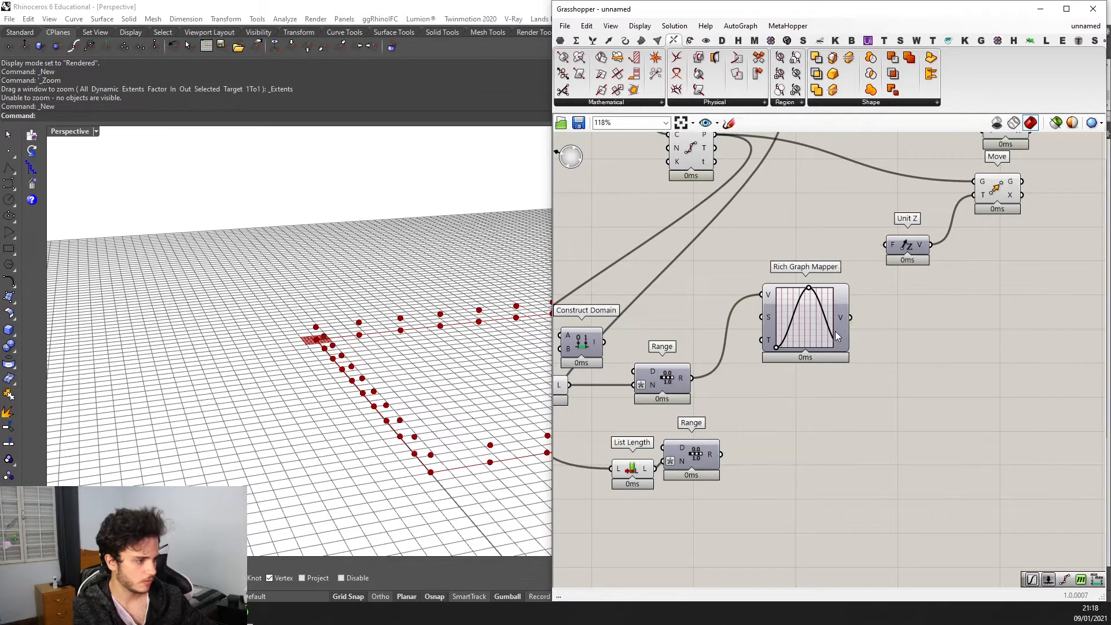
Duplicate the Rich Graph Mapper beside the lower Range and wire that Range's R output into the copy's V input.
{"action": "left_click", "coordinate": [835, 347]}
{"action": "left_click_drag", "start_coordinate": [766, 358], "coordinate": [789, 481], "text": "alt"}
{"action": "left_click_drag", "start_coordinate": [721, 455], "coordinate": [788, 416]}
{"action": "scroll", "coordinate": [807, 420], "scroll_direction": "up", "scroll_amount": 1}
{"action": "scroll", "coordinate": [812, 462], "scroll_direction": "down", "scroll_amount": 2}
{"action": "right_click_drag", "start_coordinate": [790, 456], "coordinate": [835, 404]}
{"action": "scroll", "coordinate": [835, 406], "scroll_direction": "up", "scroll_amount": 2}
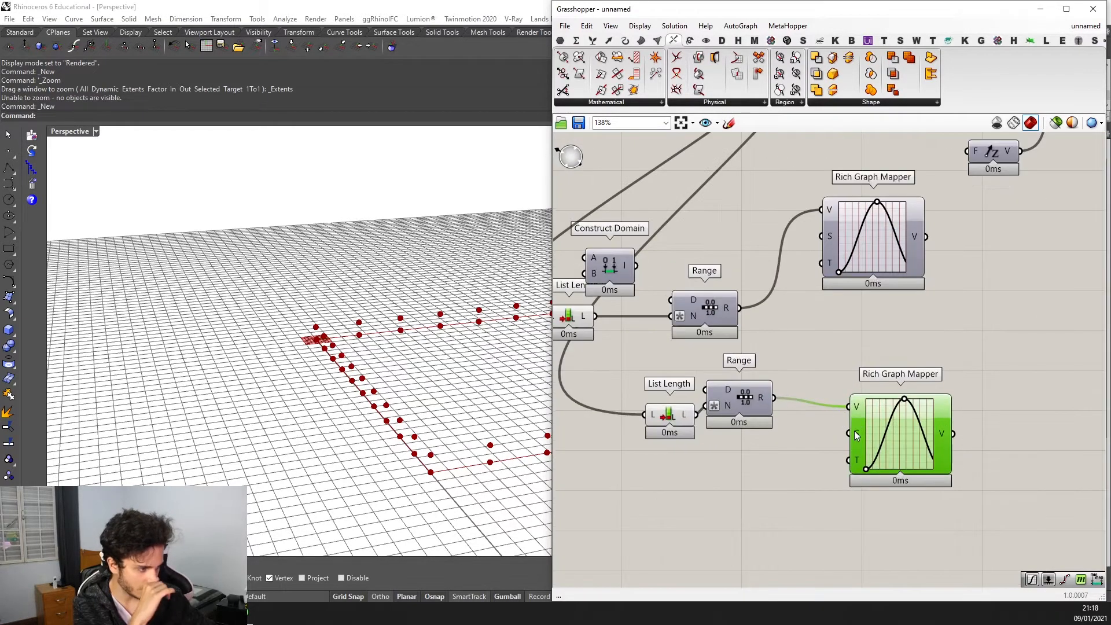
{"action": "scroll", "coordinate": [854, 432], "scroll_direction": "down", "scroll_amount": 2}
{"action": "scroll", "coordinate": [853, 432], "scroll_direction": "up", "scroll_amount": 2}
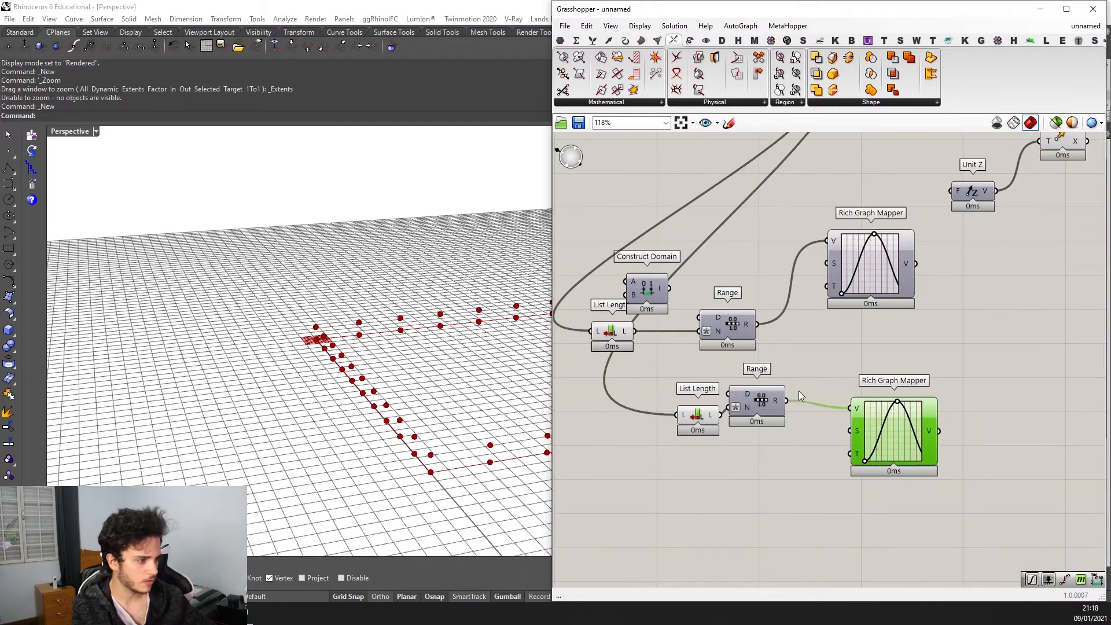
Add a Bounds component beside the lower Range and wire the Range's R output into its N input.
{"action": "double_click", "coordinate": [808, 370]}
{"action": "type", "text": "bound"}
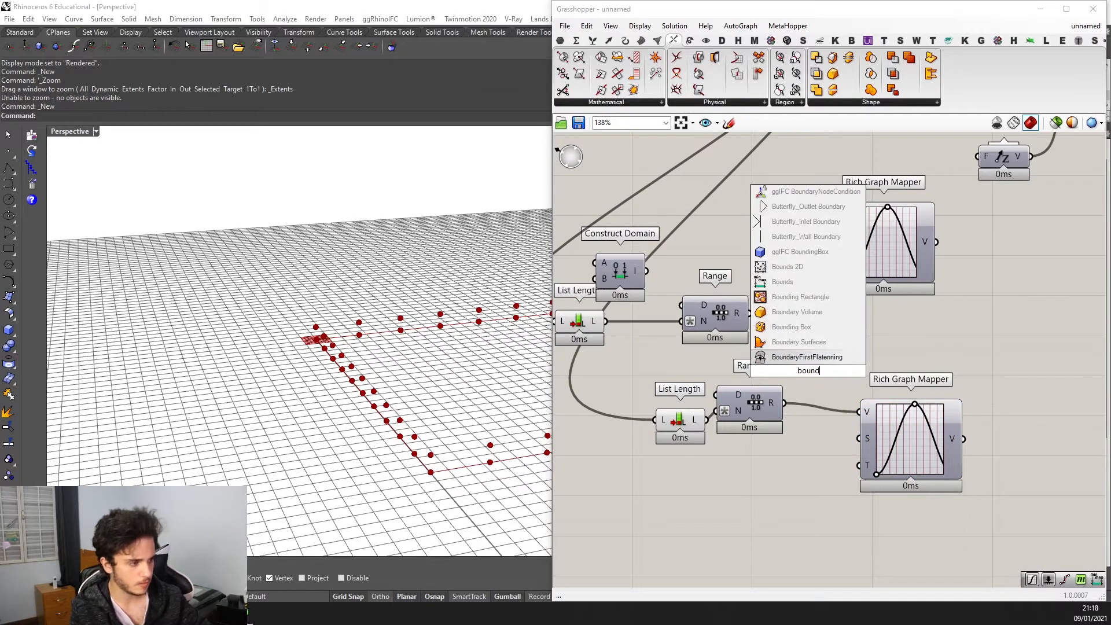
{"action": "type", "text": "s"}
{"action": "key", "text": "Return"}
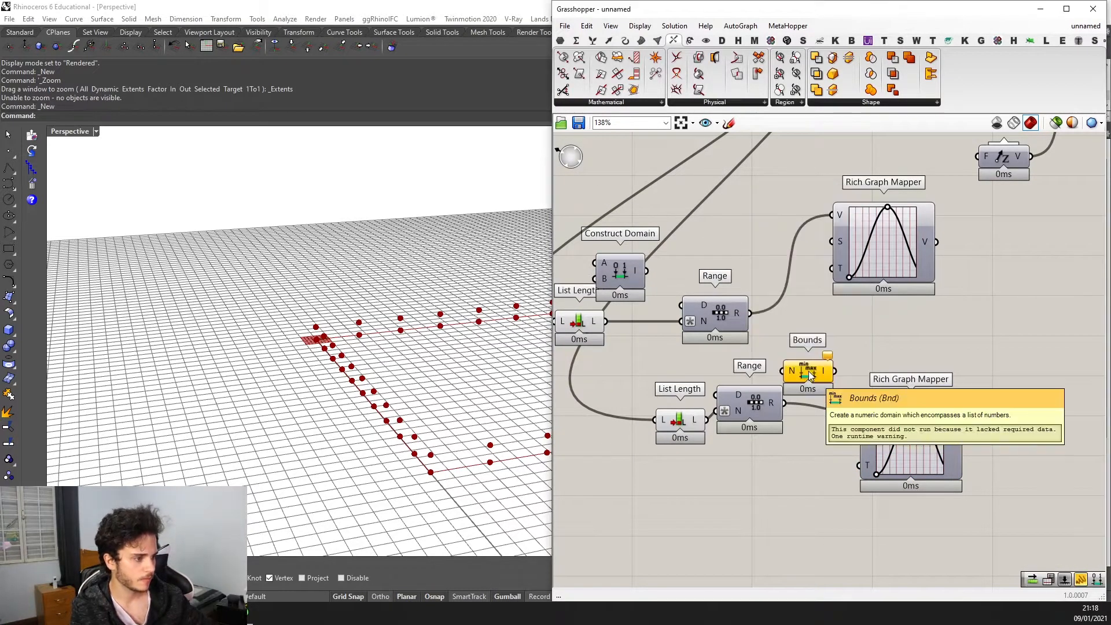
{"action": "scroll", "coordinate": [828, 376], "scroll_direction": "down", "scroll_amount": 2}
{"action": "scroll", "coordinate": [828, 375], "scroll_direction": "up", "scroll_amount": 2}
{"action": "scroll", "coordinate": [832, 402], "scroll_direction": "up", "scroll_amount": 1}
{"action": "scroll", "coordinate": [832, 403], "scroll_direction": "down", "scroll_amount": 1}
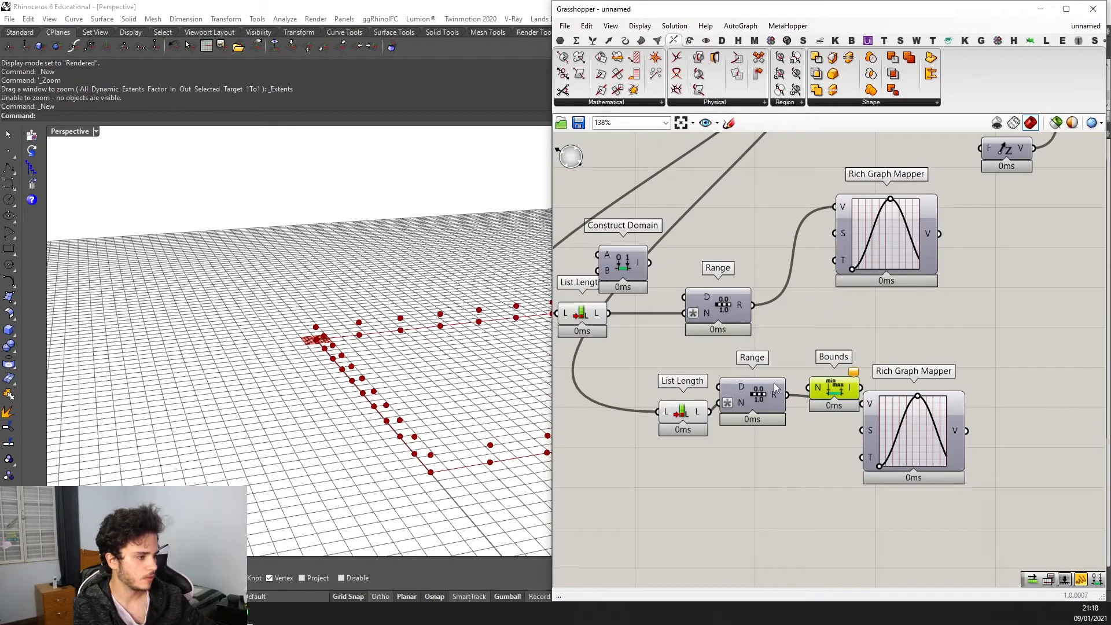
{"action": "left_click_drag", "start_coordinate": [807, 393], "coordinate": [808, 388]}
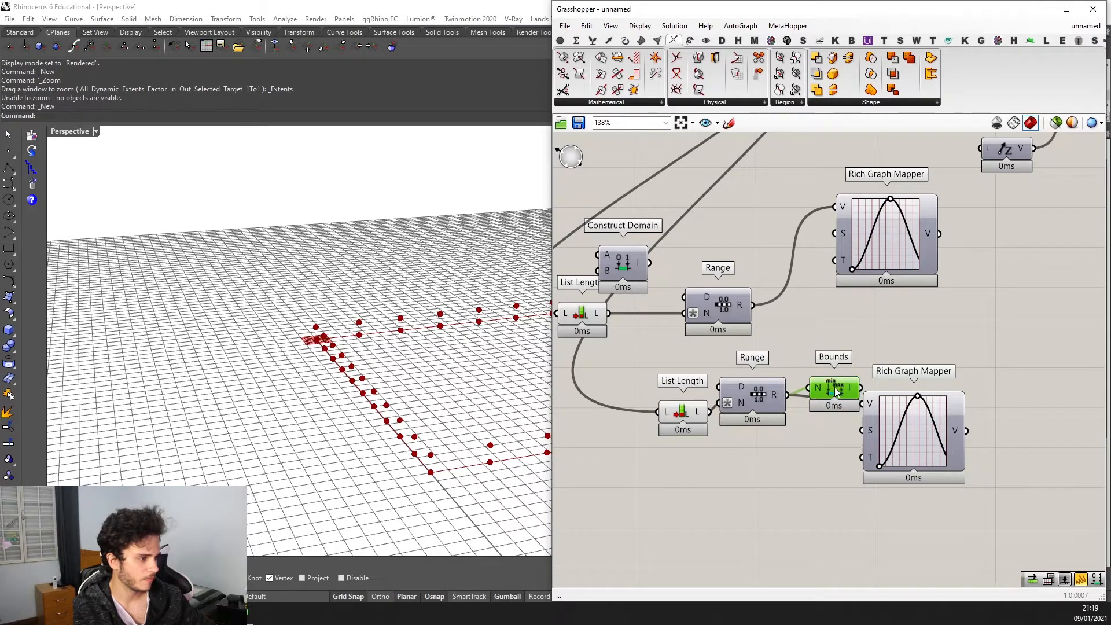
{"action": "scroll", "coordinate": [809, 428], "scroll_direction": "up", "scroll_amount": 1}
{"action": "scroll", "coordinate": [807, 439], "scroll_direction": "up", "scroll_amount": 1}
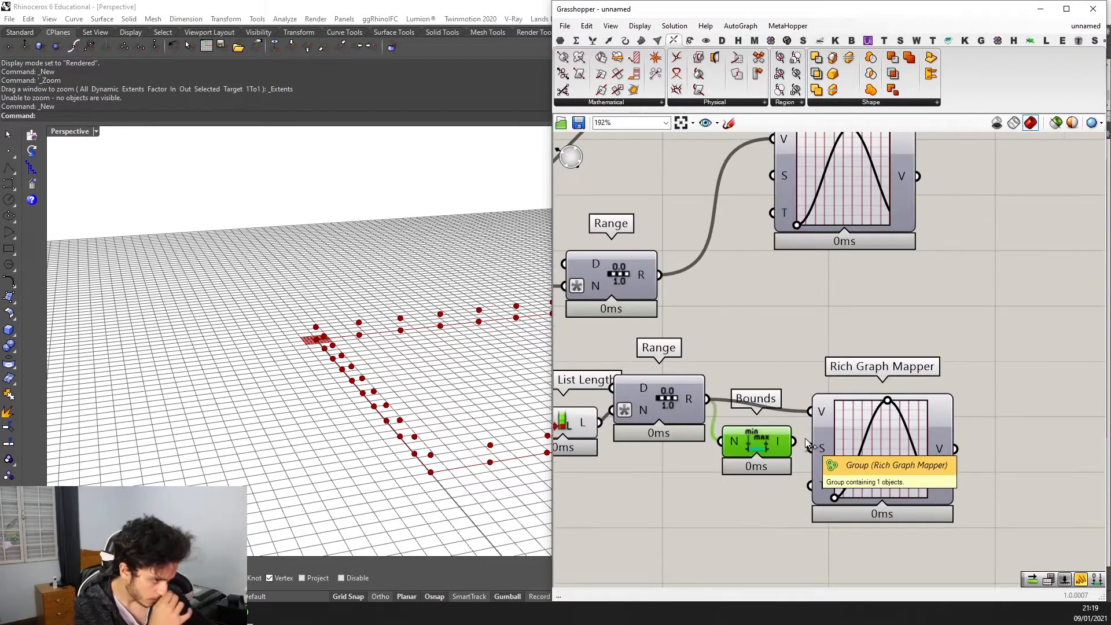
{"action": "scroll", "coordinate": [807, 440], "scroll_direction": "down", "scroll_amount": 2}
{"action": "scroll", "coordinate": [807, 439], "scroll_direction": "up", "scroll_amount": 2}
{"action": "scroll", "coordinate": [807, 438], "scroll_direction": "down", "scroll_amount": 2}
{"action": "right_click_drag", "start_coordinate": [807, 434], "coordinate": [823, 417]}
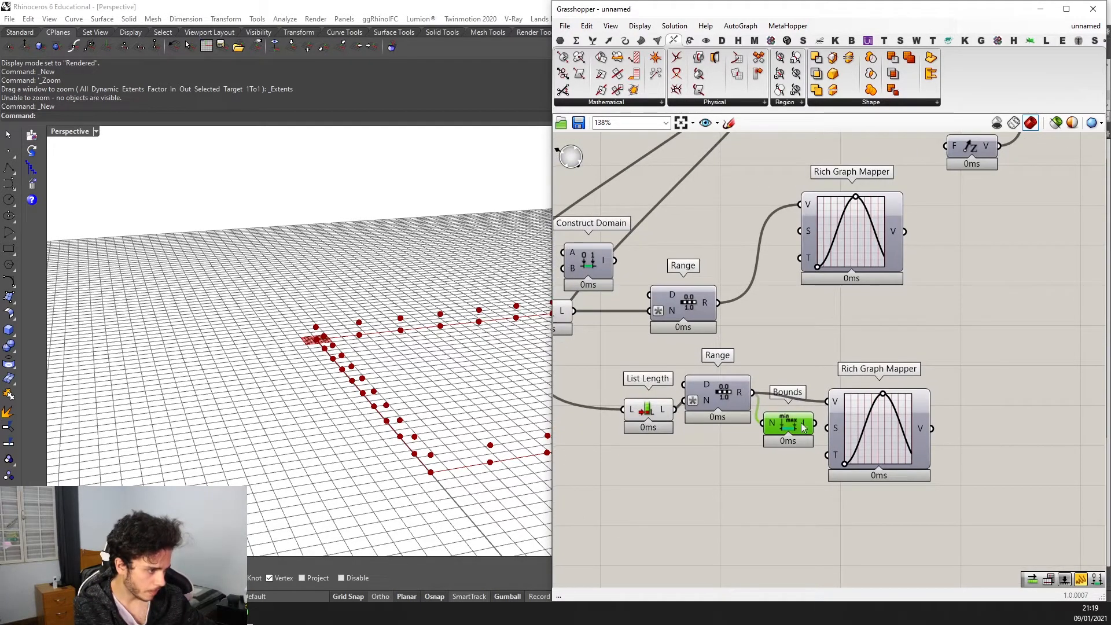
{"action": "scroll", "coordinate": [802, 429], "scroll_direction": "up", "scroll_amount": 1}
{"action": "scroll", "coordinate": [800, 432], "scroll_direction": "up", "scroll_amount": 1}
{"action": "scroll", "coordinate": [793, 444], "scroll_direction": "down", "scroll_amount": 1}
{"action": "scroll", "coordinate": [766, 419], "scroll_direction": "down", "scroll_amount": 3}
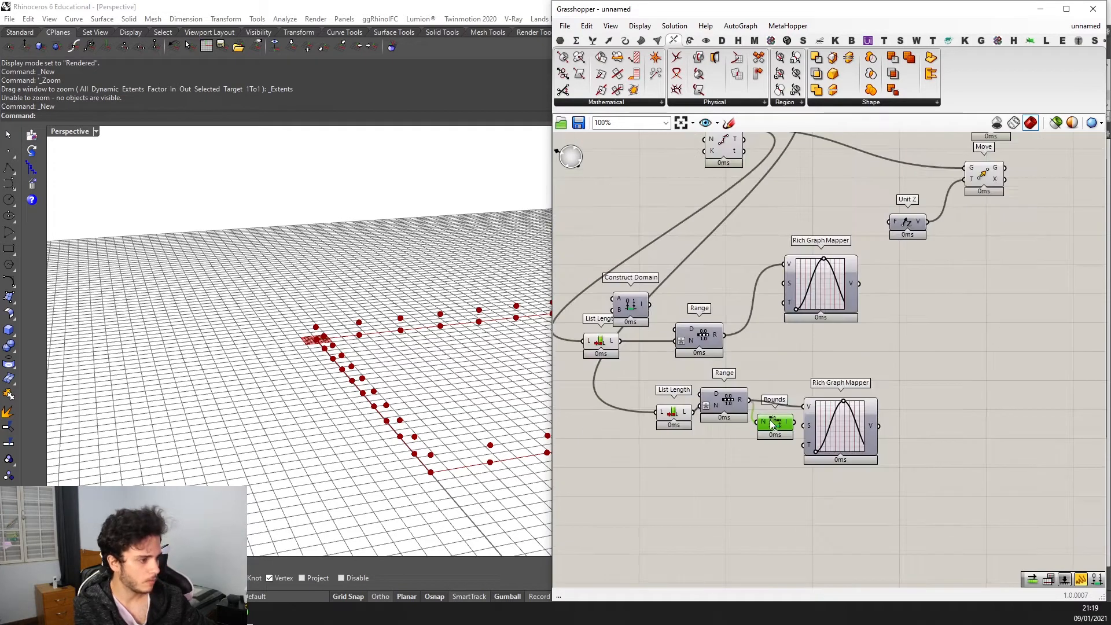
Wire the Construct Domain's I output into the upper Rich Graph Mapper's T input and place it above the upper Range.
{"action": "left_click_drag", "start_coordinate": [641, 308], "coordinate": [813, 300]}
{"action": "scroll", "coordinate": [791, 311], "scroll_direction": "up", "scroll_amount": 2}
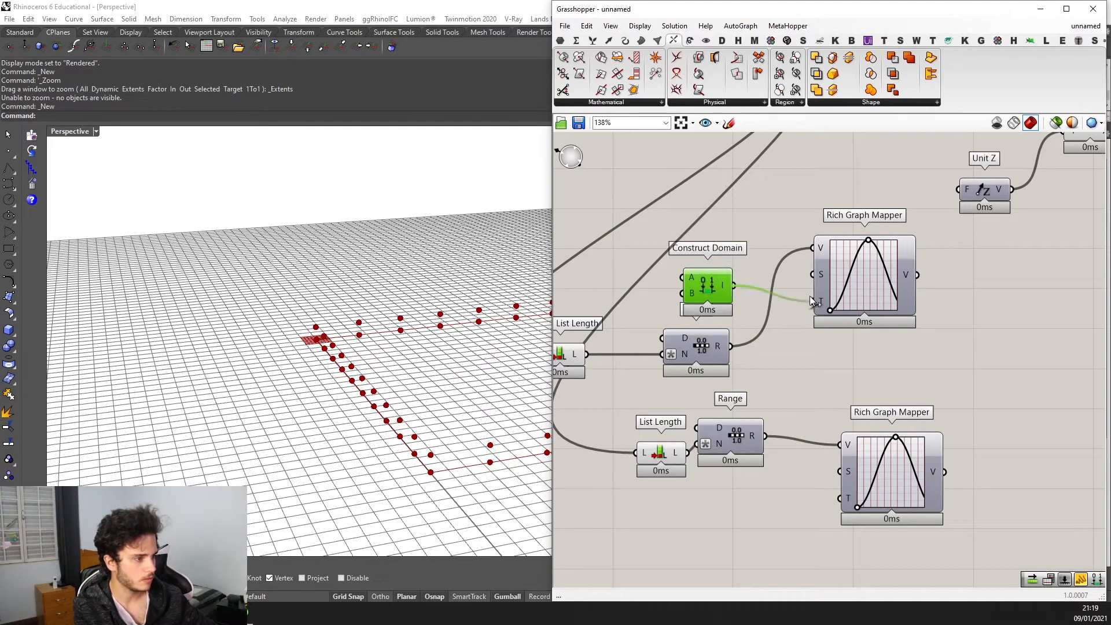
{"action": "left_click_drag", "start_coordinate": [728, 290], "coordinate": [729, 280]}
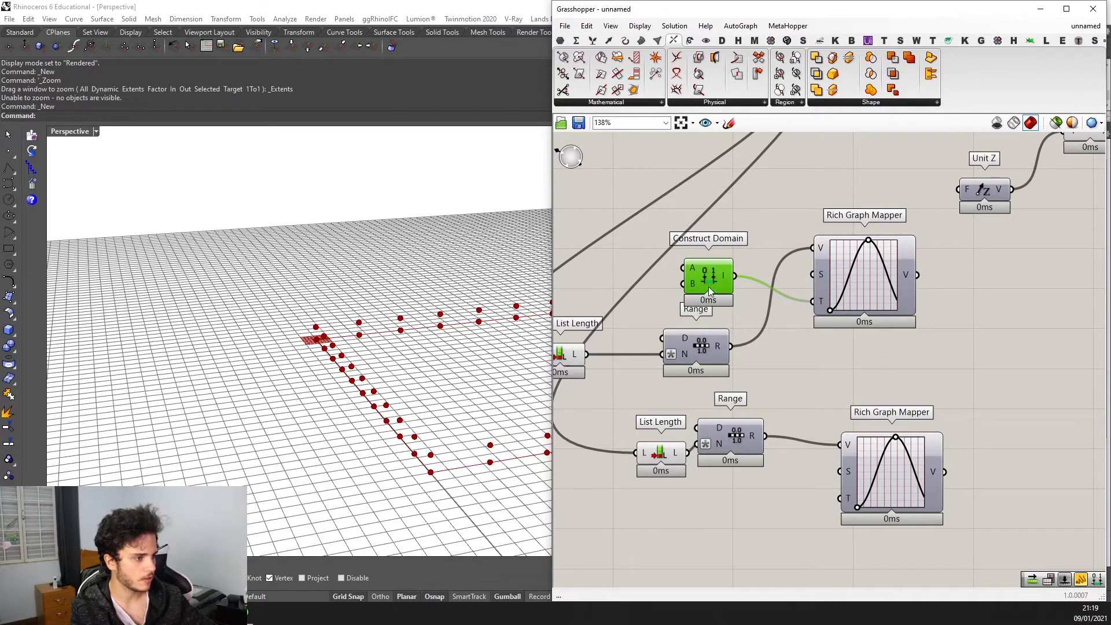
Copy the Construct Domain below the lower Range, wire its I output into the lower Rich Graph Mapper's T, and slightly shift that graph's peak.
{"action": "key", "text": "ctrl+c"}
{"action": "key", "text": "ctrl+v"}
{"action": "left_click_drag", "start_coordinate": [757, 497], "coordinate": [841, 497]}
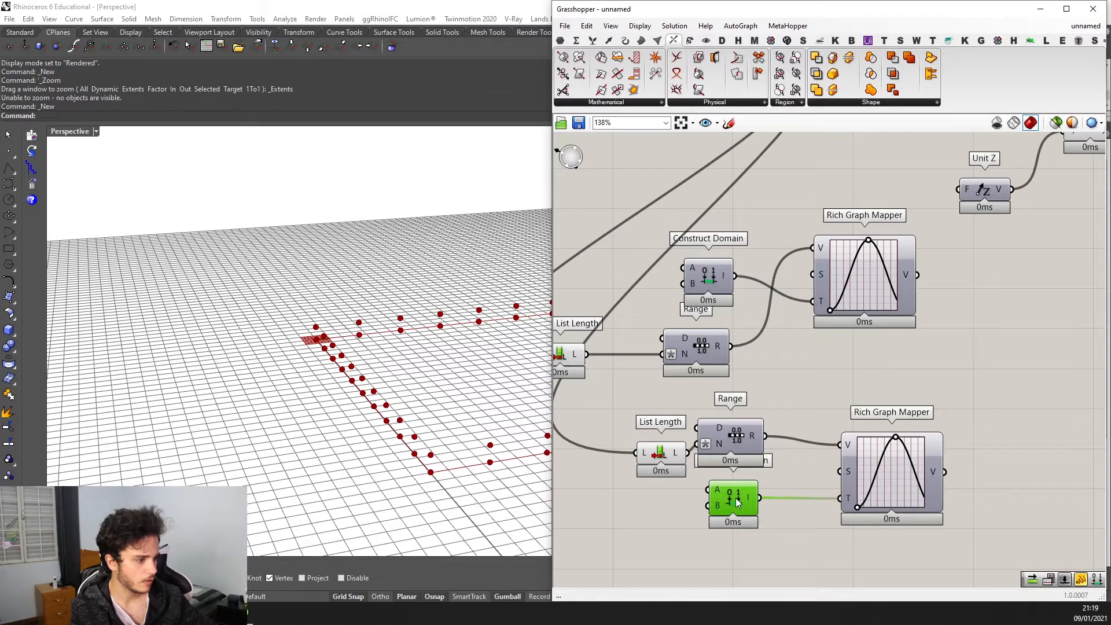
{"action": "left_click_drag", "start_coordinate": [737, 503], "coordinate": [752, 535]}
{"action": "left_click_drag", "start_coordinate": [898, 440], "coordinate": [894, 441]}
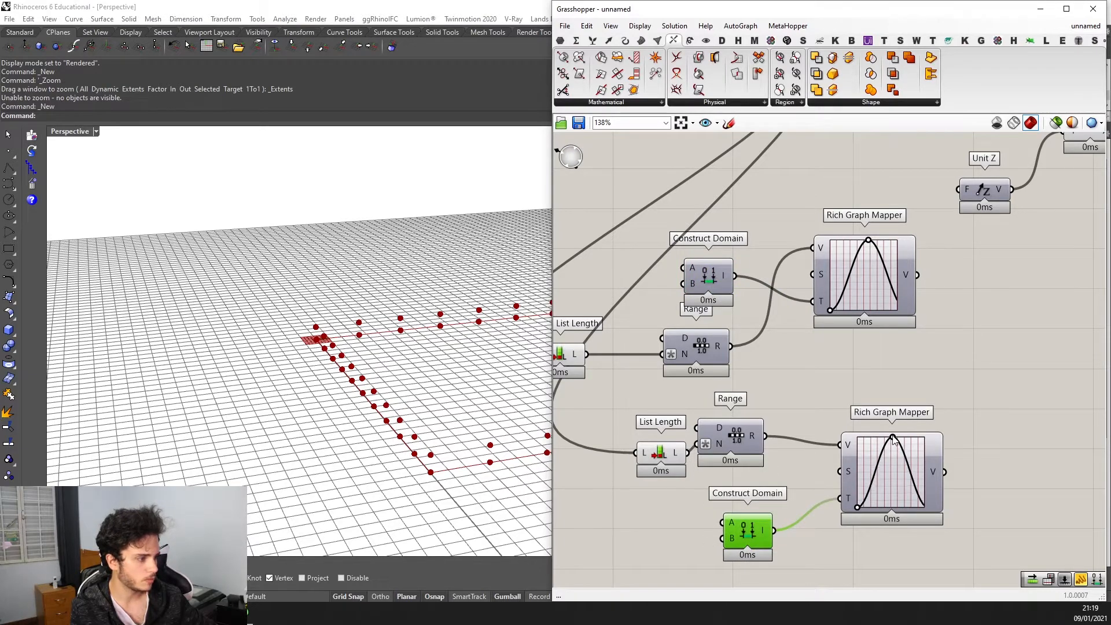
Add number sliders of 5 and 10 as the domain start and domain end of the lower Construct Domain.
{"action": "scroll", "coordinate": [991, 461], "scroll_direction": "down", "scroll_amount": 2}
{"action": "right_click_drag", "start_coordinate": [846, 396], "coordinate": [794, 391]}
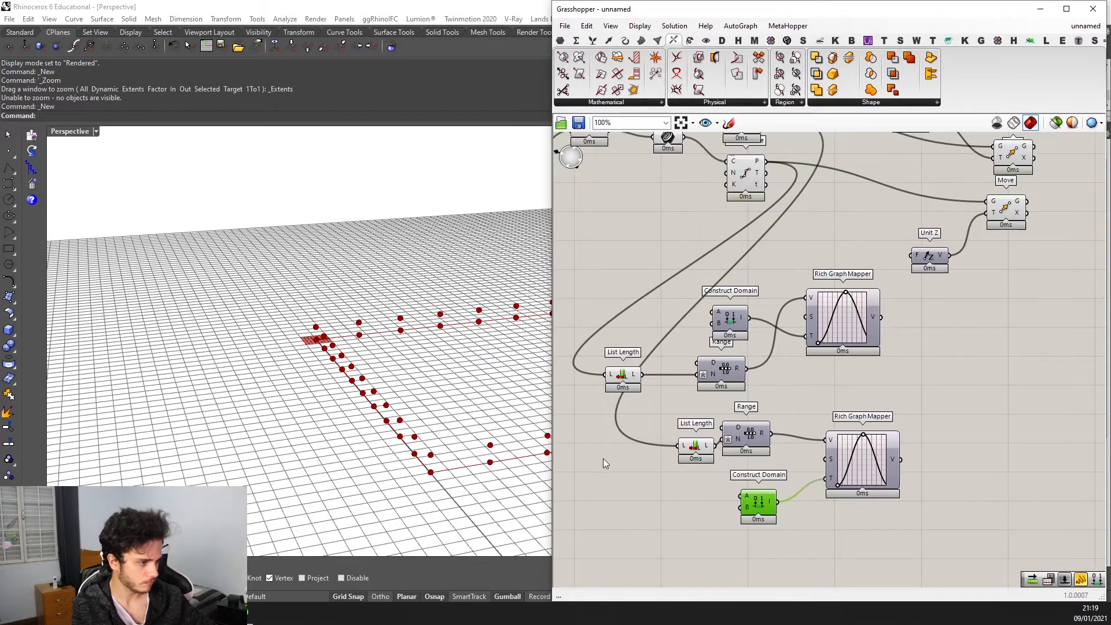
{"action": "scroll", "coordinate": [603, 459], "scroll_direction": "up", "scroll_amount": 2}
{"action": "left_click", "coordinate": [616, 495]}
{"action": "double_click", "coordinate": [617, 495]}
{"action": "type", "text": "5"}
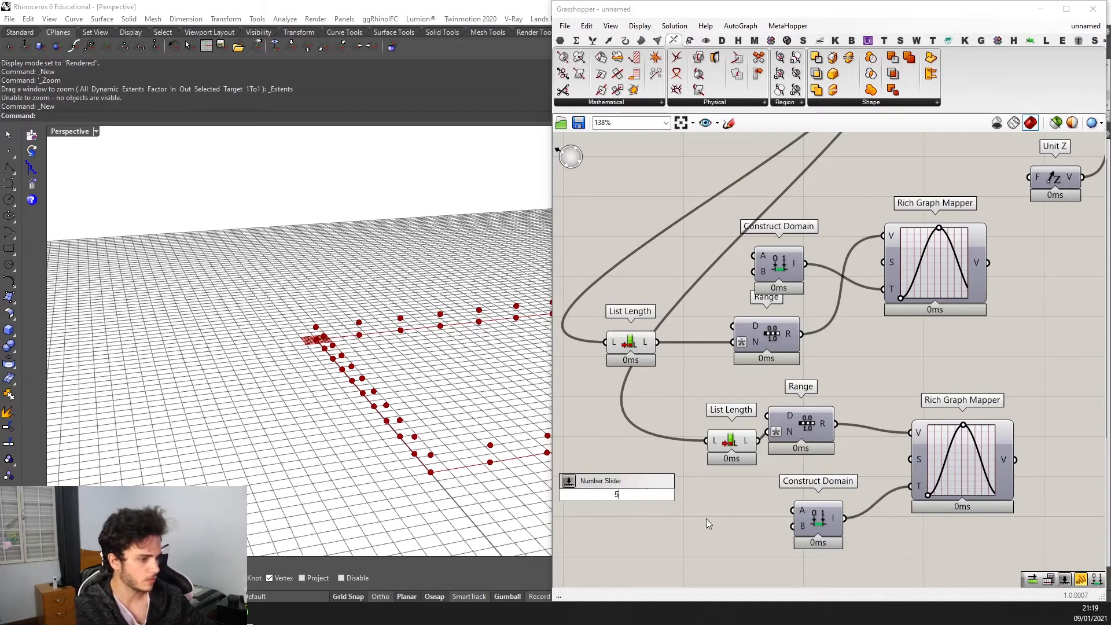
{"action": "key", "text": "Return"}
{"action": "scroll", "coordinate": [717, 512], "scroll_direction": "down", "scroll_amount": 2}
{"action": "scroll", "coordinate": [716, 512], "scroll_direction": "up", "scroll_amount": 2}
{"action": "left_click_drag", "start_coordinate": [699, 480], "coordinate": [748, 541]}
{"action": "double_click", "coordinate": [672, 541]}
{"action": "type", "text": "10"}
{"action": "key", "text": "Return"}
{"action": "scroll", "coordinate": [709, 489], "scroll_direction": "down", "scroll_amount": 2}
Wire the lower Rich Graph Mapper's V output into the lower Unit Z's F input and inspect the raised points.
{"action": "left_click", "coordinate": [853, 283]}
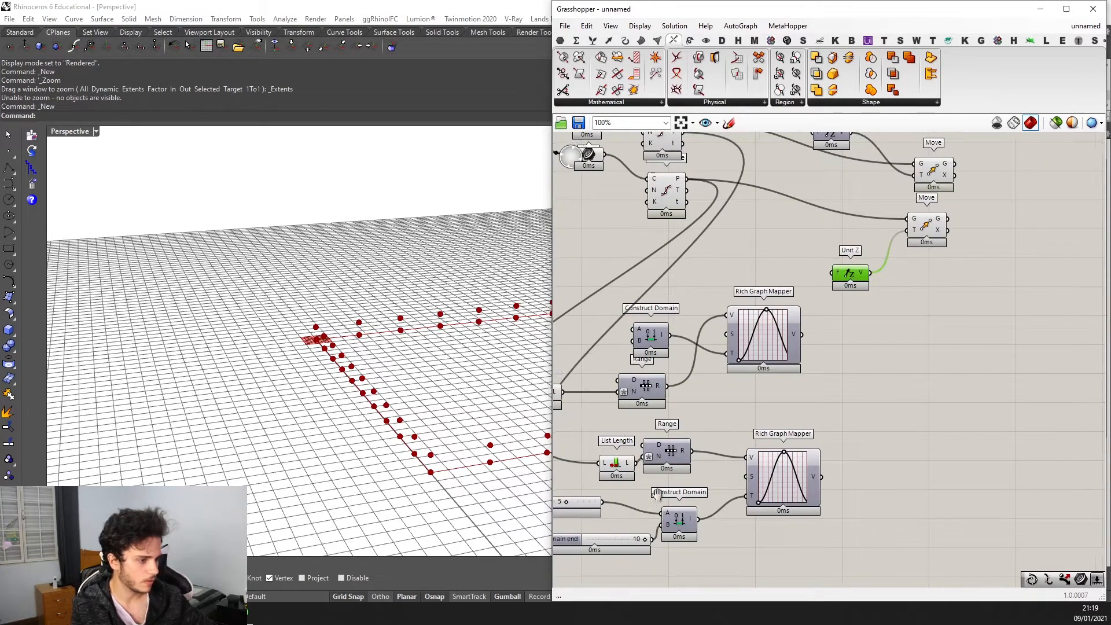
{"action": "scroll", "coordinate": [664, 459], "scroll_direction": "up", "scroll_amount": 1}
{"action": "scroll", "coordinate": [447, 440], "scroll_direction": "down", "scroll_amount": 4}
{"action": "right_click_drag", "start_coordinate": [447, 441], "coordinate": [406, 426]}
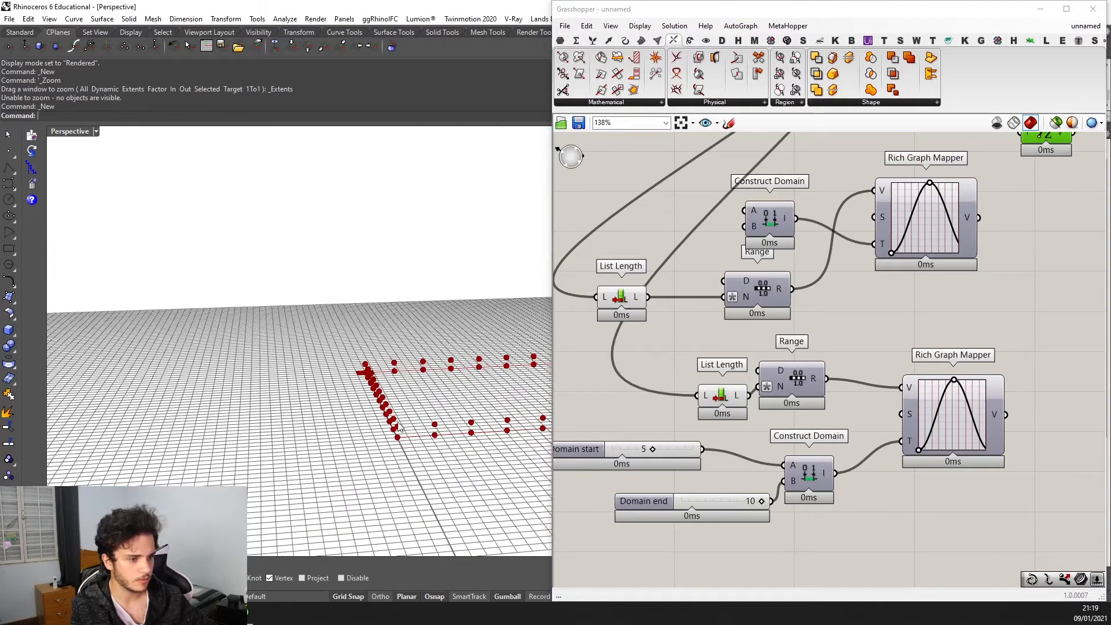
{"action": "right_click_drag", "start_coordinate": [328, 447], "coordinate": [399, 383]}
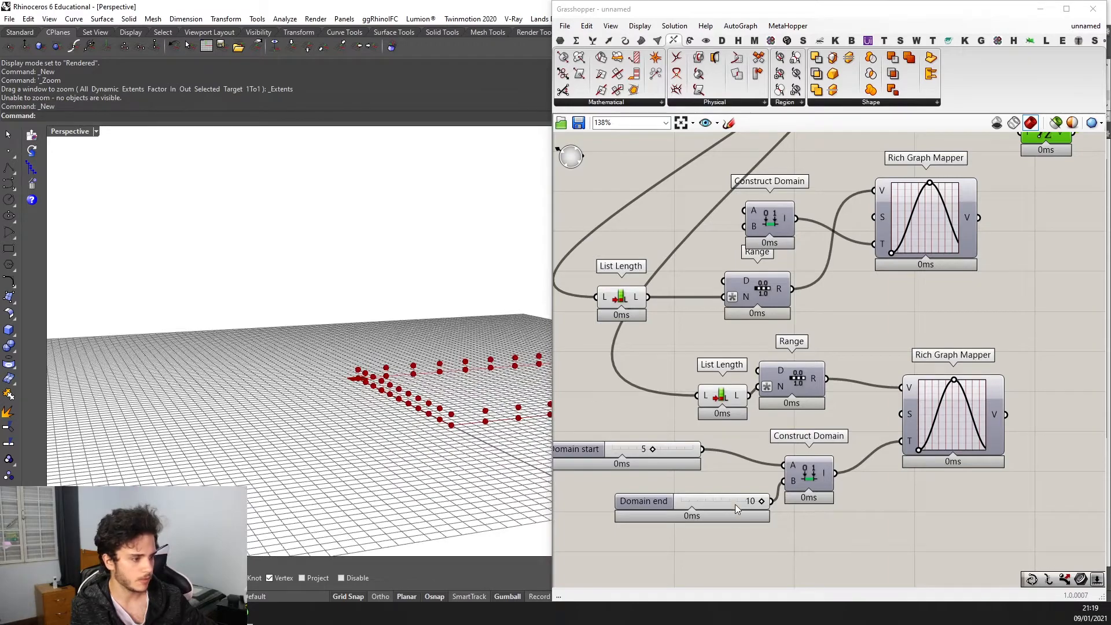
{"action": "scroll", "coordinate": [824, 460], "scroll_direction": "down", "scroll_amount": 1}
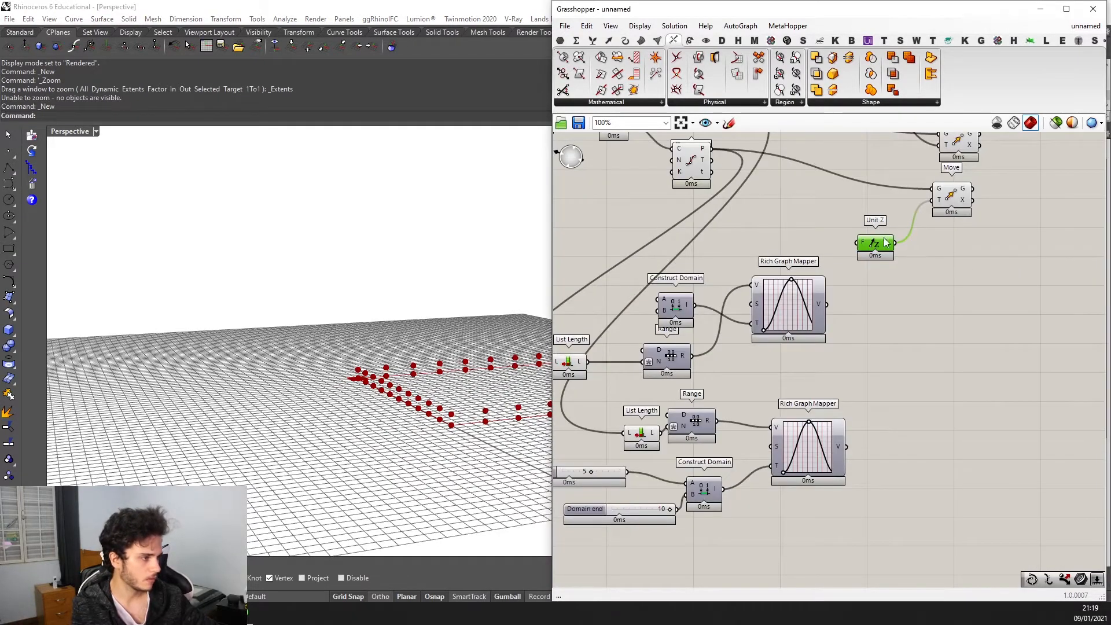
{"action": "left_click_drag", "start_coordinate": [851, 396], "coordinate": [858, 243]}
{"action": "right_click_drag", "start_coordinate": [898, 253], "coordinate": [849, 325]}
{"action": "right_click_drag", "start_coordinate": [371, 335], "coordinate": [352, 282]}
{"action": "scroll", "coordinate": [281, 357], "scroll_direction": "up", "scroll_amount": 1}
{"action": "scroll", "coordinate": [267, 367], "scroll_direction": "down", "scroll_amount": 1}
{"action": "scroll", "coordinate": [483, 322], "scroll_direction": "down", "scroll_amount": 2}
{"action": "right_click_drag", "start_coordinate": [955, 282], "coordinate": [940, 297]}
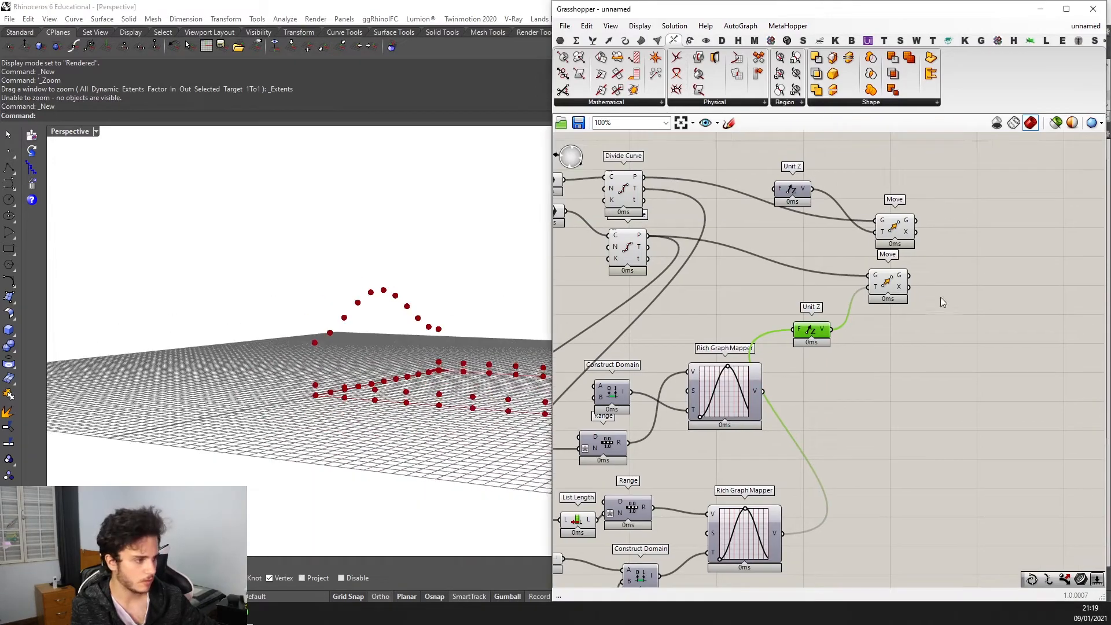
Set the Domain end slider of the lower Construct Domain to 8.
{"action": "right_click_drag", "start_coordinate": [695, 496], "coordinate": [823, 434]}
{"action": "scroll", "coordinate": [737, 535], "scroll_direction": "up", "scroll_amount": 3}
{"action": "left_click_drag", "start_coordinate": [735, 531], "coordinate": [715, 531]}
{"action": "scroll", "coordinate": [717, 532], "scroll_direction": "down", "scroll_amount": 4}
{"action": "right_click_drag", "start_coordinate": [903, 412], "coordinate": [831, 429]}
{"action": "scroll", "coordinate": [810, 411], "scroll_direction": "up", "scroll_amount": 1}
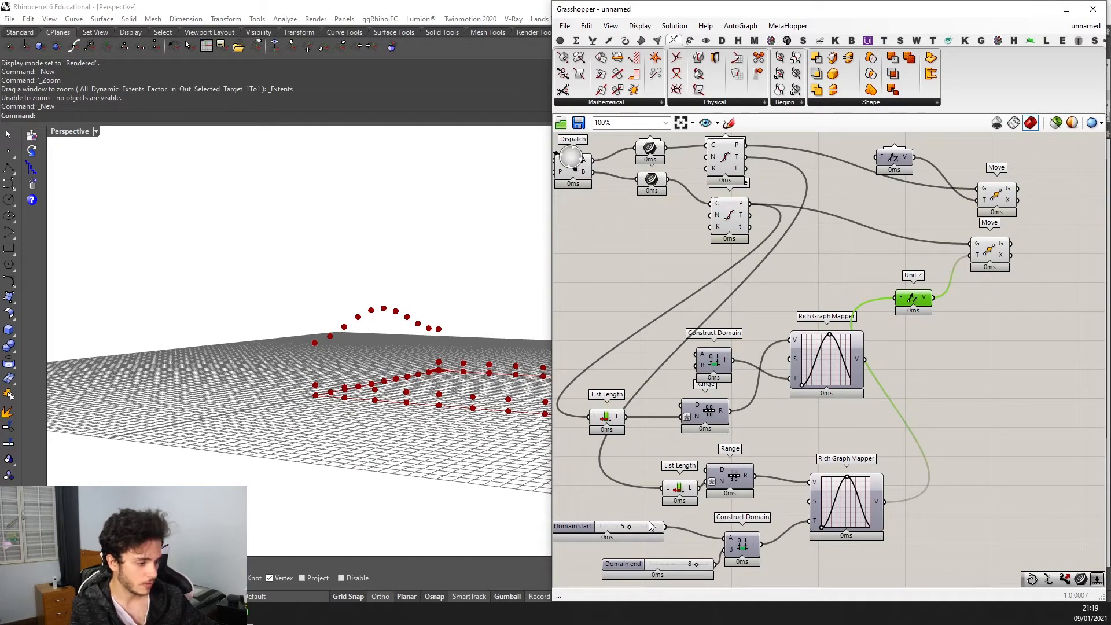
Move the Domain start slider aside and wire it into the upper Construct Domain's A input as well.
{"action": "left_click_drag", "start_coordinate": [650, 523], "coordinate": [612, 518]}
{"action": "right_click_drag", "start_coordinate": [516, 427], "coordinate": [471, 456]}
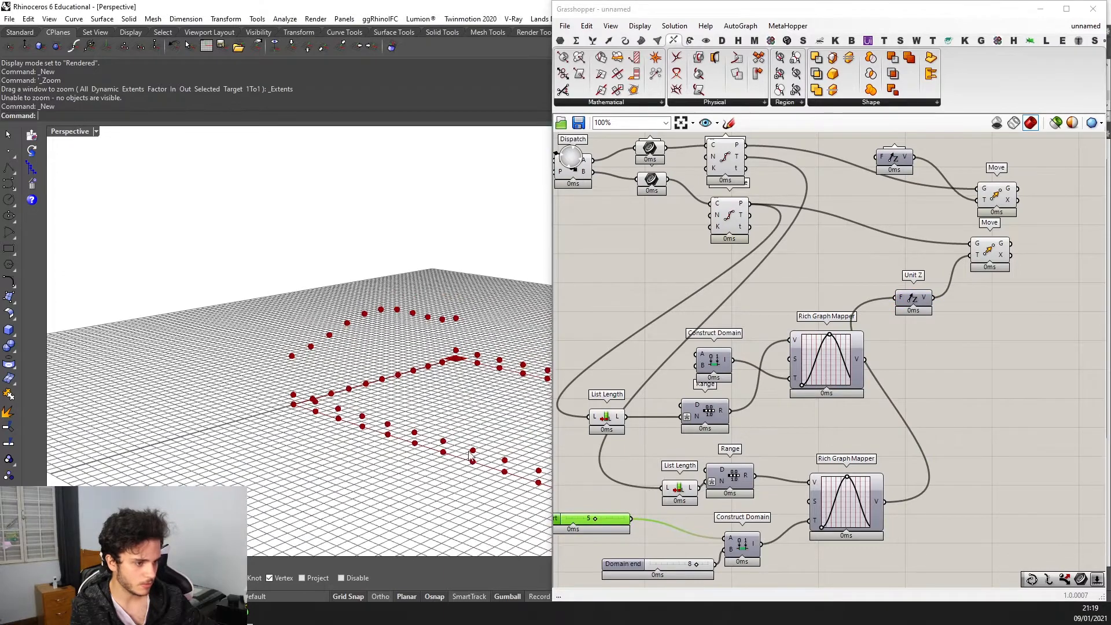
{"action": "right_click_drag", "start_coordinate": [438, 365], "coordinate": [509, 321]}
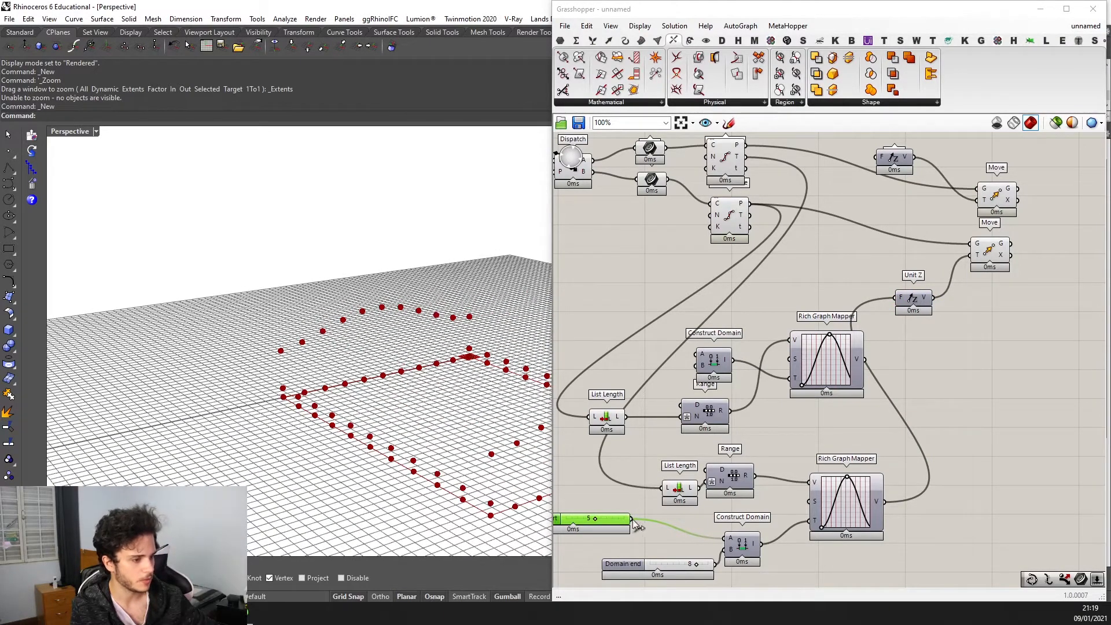
{"action": "left_click_drag", "start_coordinate": [632, 519], "coordinate": [690, 356]}
{"action": "scroll", "coordinate": [405, 357], "scroll_direction": "down", "scroll_amount": 5}
{"action": "scroll", "coordinate": [434, 351], "scroll_direction": "up", "scroll_amount": 3}
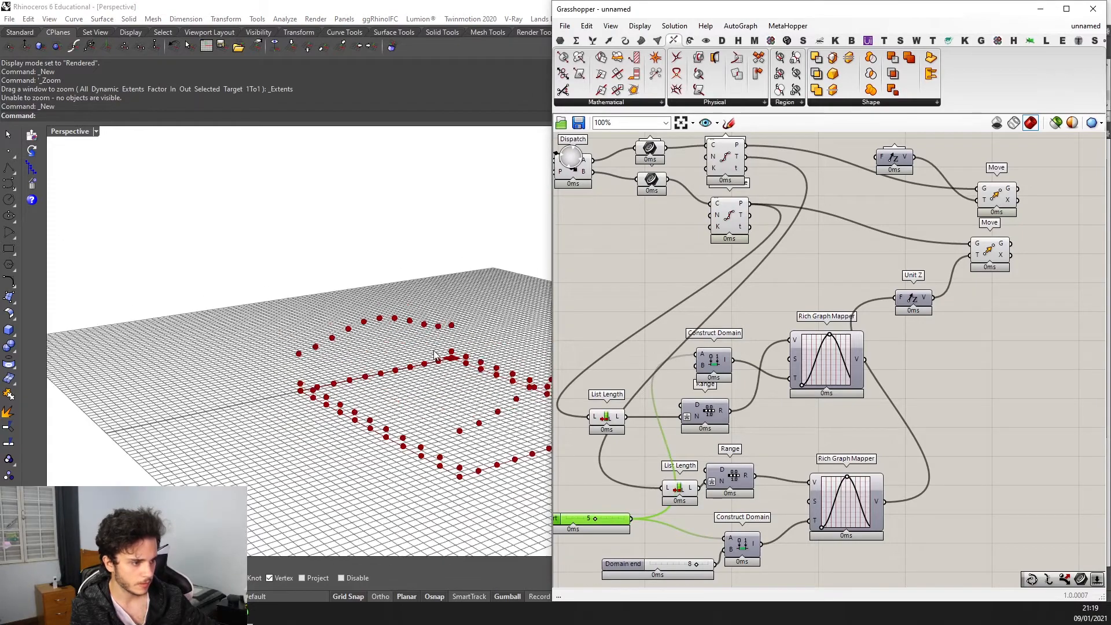
Feed the upper Construct Domain's B input from a slider set to 9 and check the raised edge points.
{"action": "mouse_move", "coordinate": [437, 352]}
{"action": "right_mouse_down"}
{"action": "mouse_move", "coordinate": [376, 358]}
{"action": "mouse_move", "coordinate": [424, 366]}
{"action": "right_mouse_up"}
{"action": "left_click_drag", "start_coordinate": [698, 568], "coordinate": [717, 368]}
{"action": "scroll", "coordinate": [638, 360], "scroll_direction": "up", "scroll_amount": 2}
{"action": "scroll", "coordinate": [662, 355], "scroll_direction": "up", "scroll_amount": 1}
{"action": "mouse_move", "coordinate": [632, 359]}
{"action": "left_mouse_down"}
{"action": "mouse_move", "coordinate": [657, 363]}
{"action": "mouse_move", "coordinate": [647, 363]}
{"action": "left_mouse_up"}
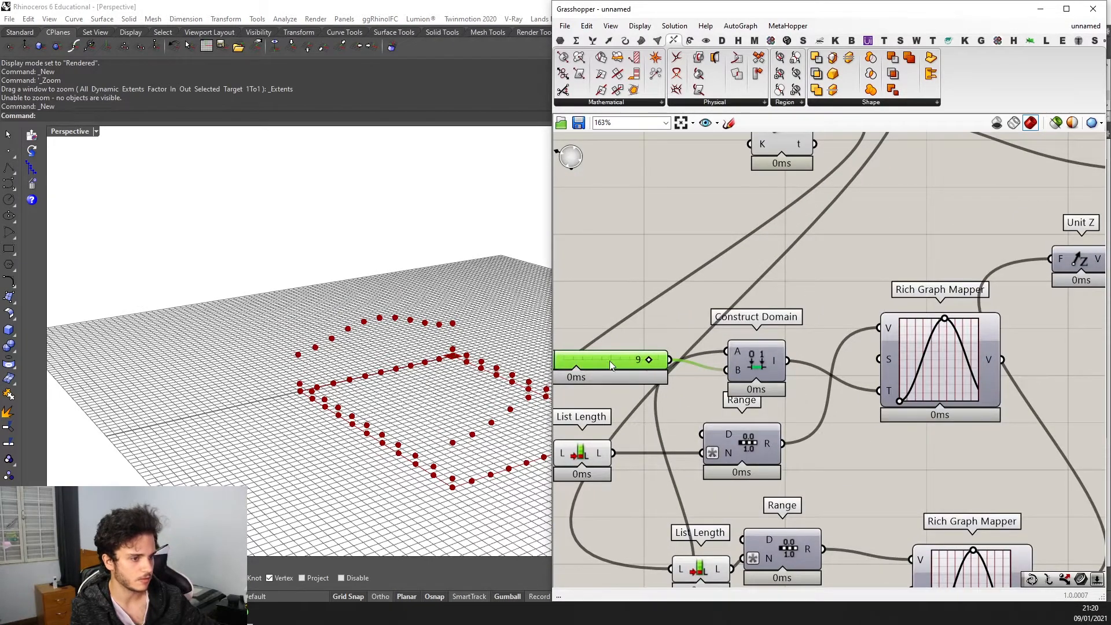
{"action": "scroll", "coordinate": [412, 374], "scroll_direction": "down", "scroll_amount": 5}
{"action": "right_click_drag", "start_coordinate": [382, 399], "coordinate": [412, 369]}
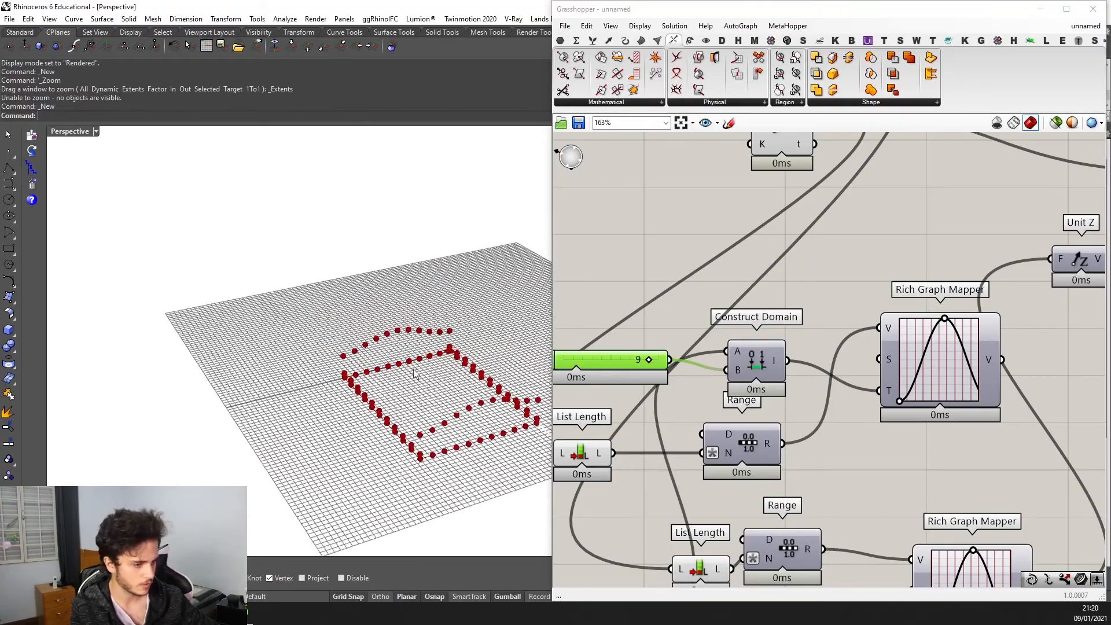
Wire the upper Rich Graph Mapper's V output into the upper Unit Z's F input and inspect the raised points.
{"action": "left_click", "coordinate": [241, 613]}
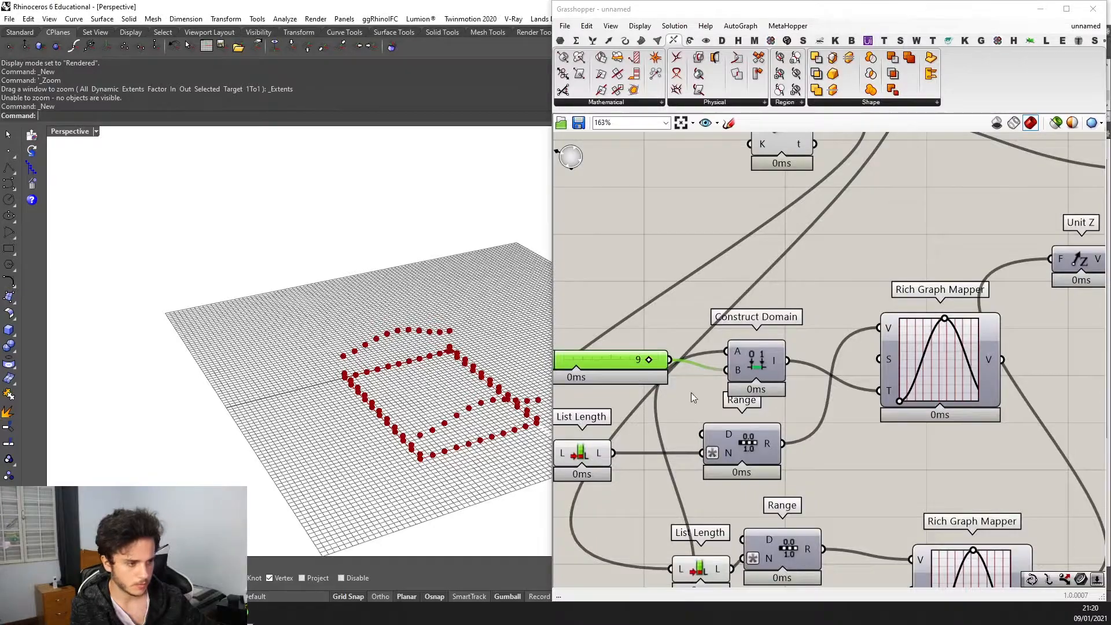
{"action": "scroll", "coordinate": [691, 392], "scroll_direction": "down", "scroll_amount": 3}
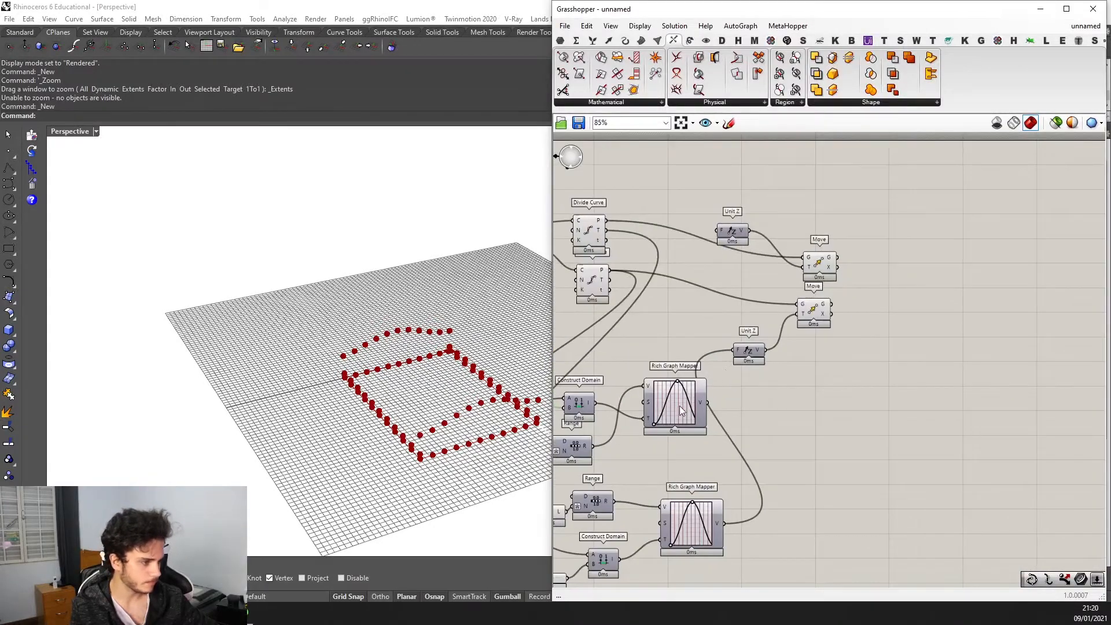
{"action": "scroll", "coordinate": [721, 380], "scroll_direction": "up", "scroll_amount": 2}
{"action": "left_click_drag", "start_coordinate": [702, 410], "coordinate": [727, 235]}
{"action": "right_click_drag", "start_coordinate": [454, 324], "coordinate": [443, 363]}
{"action": "scroll", "coordinate": [428, 377], "scroll_direction": "up", "scroll_amount": 3}
{"action": "scroll", "coordinate": [747, 414], "scroll_direction": "down", "scroll_amount": 1}
{"action": "right_click_drag", "start_coordinate": [746, 414], "coordinate": [803, 388]}
{"action": "scroll", "coordinate": [718, 371], "scroll_direction": "up", "scroll_amount": 3}
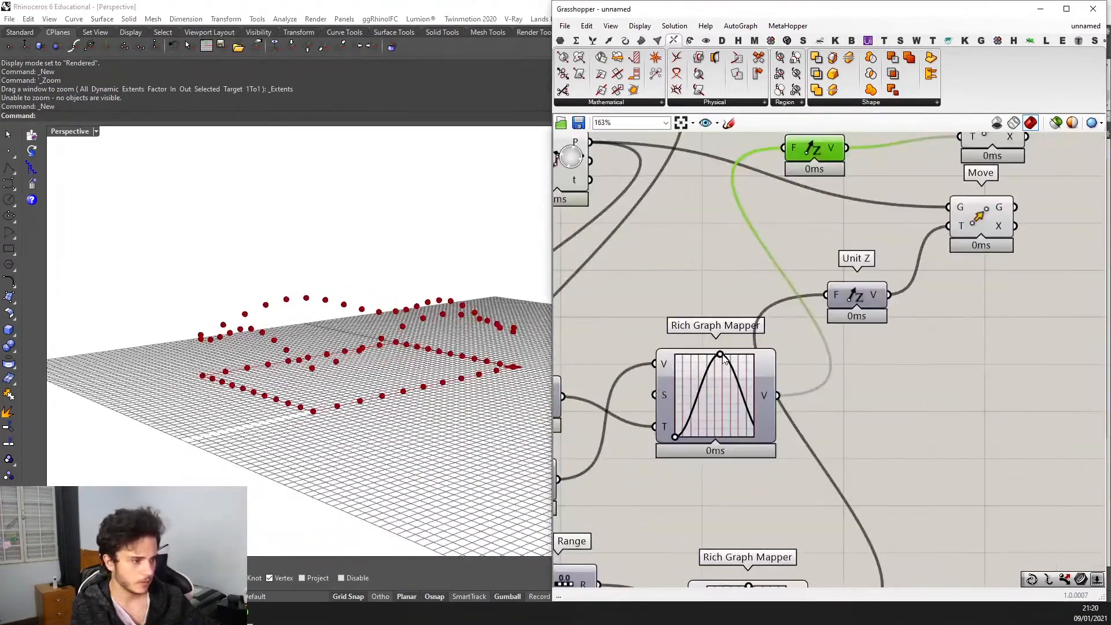
Shift the upper Rich Graph Mapper's peak handle slightly toward the graph's start so the sine curve ends at its base.
{"action": "mouse_move", "coordinate": [721, 354]}
{"action": "left_mouse_down"}
{"action": "mouse_move", "coordinate": [719, 377]}
{"action": "mouse_move", "coordinate": [716, 356]}
{"action": "left_mouse_up"}
{"action": "right_click_drag", "start_coordinate": [428, 350], "coordinate": [477, 374]}
{"action": "scroll", "coordinate": [732, 402], "scroll_direction": "down", "scroll_amount": 3}
{"action": "scroll", "coordinate": [787, 496], "scroll_direction": "up", "scroll_amount": 1}
Set the Domain end slider feeding the lower Construct Domain to 7.
{"action": "right_click_drag", "start_coordinate": [705, 561], "coordinate": [808, 456]}
{"action": "scroll", "coordinate": [807, 456], "scroll_direction": "down", "scroll_amount": 1}
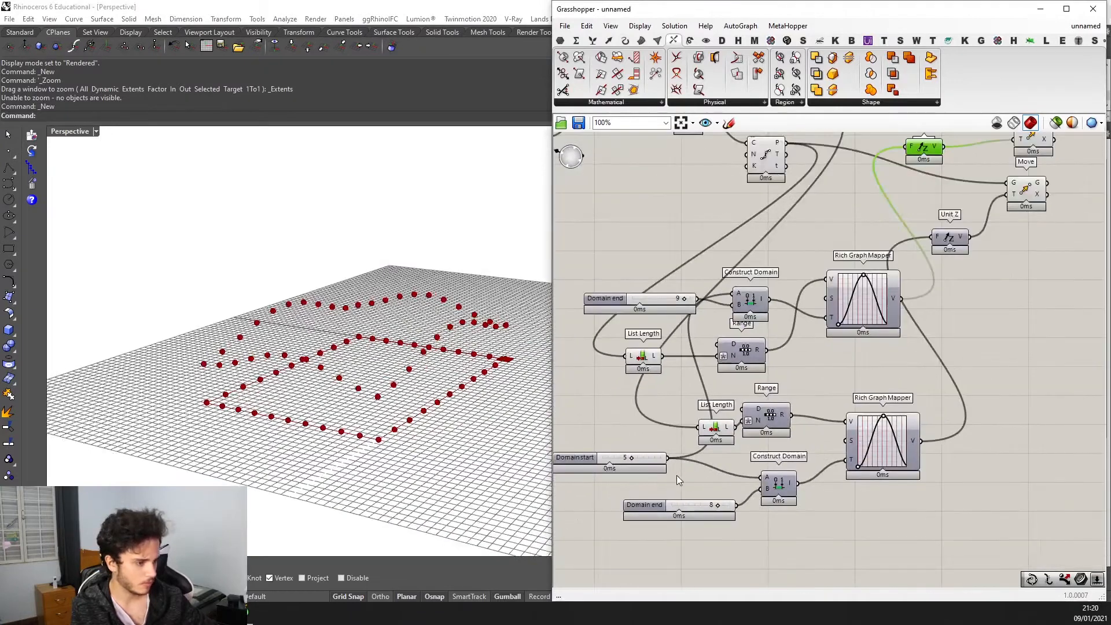
{"action": "left_click_drag", "start_coordinate": [723, 509], "coordinate": [704, 503]}
{"action": "scroll", "coordinate": [794, 359], "scroll_direction": "down", "scroll_amount": 3}
{"action": "scroll", "coordinate": [828, 365], "scroll_direction": "up", "scroll_amount": 1}
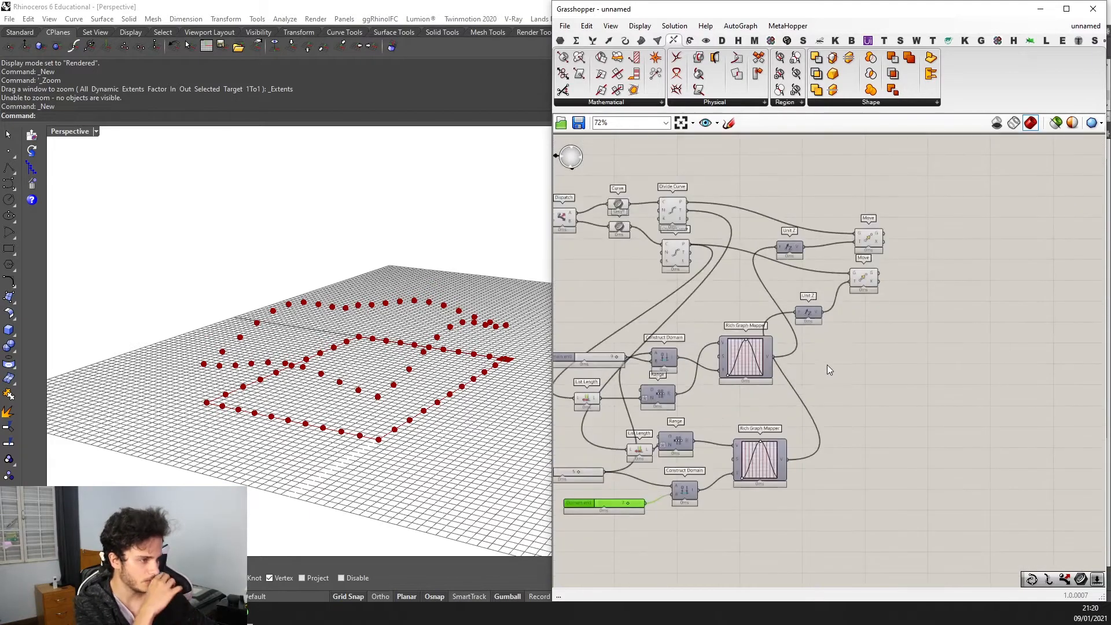
Select both Move components to check which points they produce, and clear the selection.
{"action": "right_click_drag", "start_coordinate": [827, 364], "coordinate": [813, 428]}
{"action": "scroll", "coordinate": [868, 405], "scroll_direction": "up", "scroll_amount": 1}
{"action": "left_click_drag", "start_coordinate": [893, 376], "coordinate": [874, 271]}
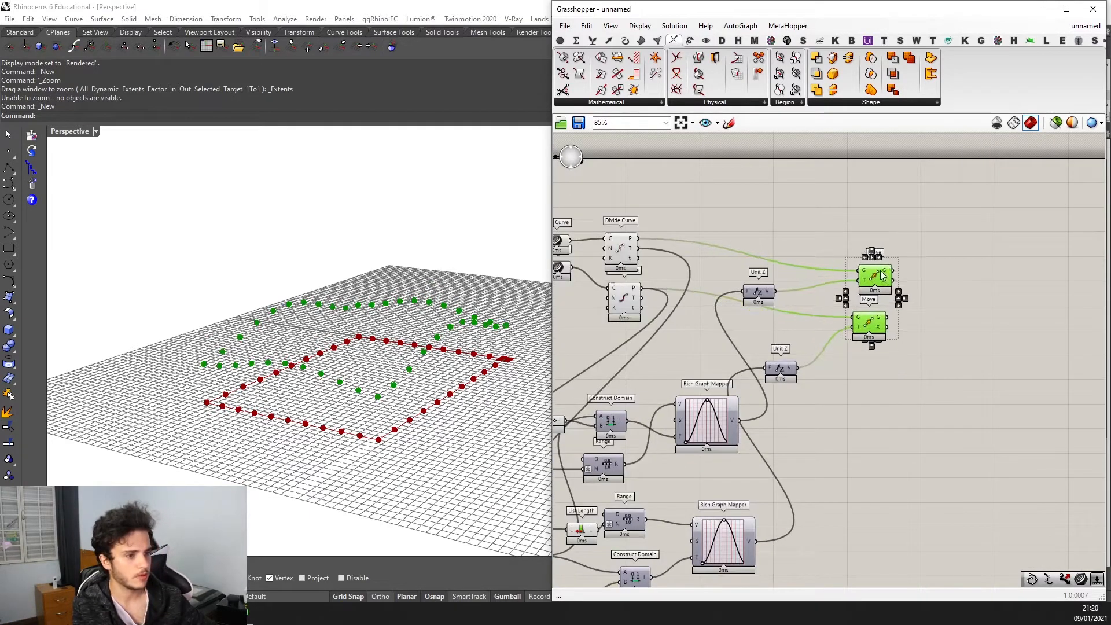
{"action": "scroll", "coordinate": [878, 251], "scroll_direction": "up", "scroll_amount": 2}
{"action": "left_click", "coordinate": [796, 251]}
Turn off the preview of the Divide Curve components and the components upstream of them, leaving only the raised points displayed.
{"action": "scroll", "coordinate": [777, 271], "scroll_direction": "down", "scroll_amount": 3}
{"action": "right_click_drag", "start_coordinate": [776, 270], "coordinate": [940, 278]}
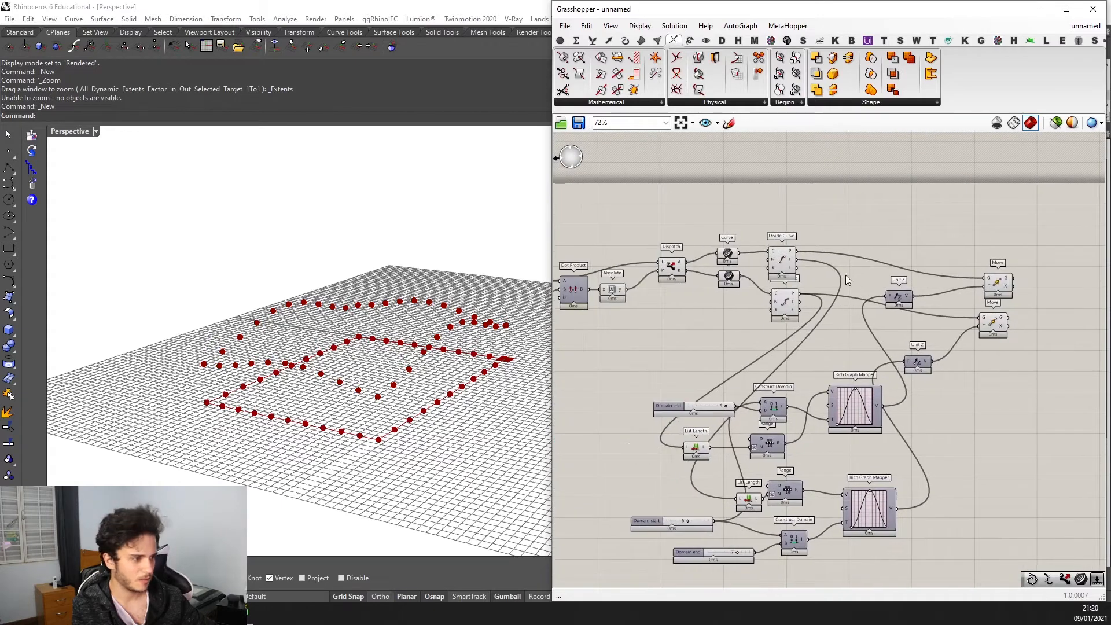
{"action": "right_click_drag", "start_coordinate": [803, 313], "coordinate": [810, 311]}
{"action": "left_click_drag", "start_coordinate": [804, 361], "coordinate": [549, 224]}
{"action": "scroll", "coordinate": [610, 227], "scroll_direction": "down", "scroll_amount": 2}
{"action": "middle_click", "coordinate": [728, 248]}
{"action": "left_click", "coordinate": [762, 209]}
{"action": "right_click_drag", "start_coordinate": [821, 232], "coordinate": [731, 278]}
{"action": "scroll", "coordinate": [880, 310], "scroll_direction": "up", "scroll_amount": 4}
{"action": "left_click", "coordinate": [813, 369]}
{"action": "left_click", "coordinate": [821, 385]}
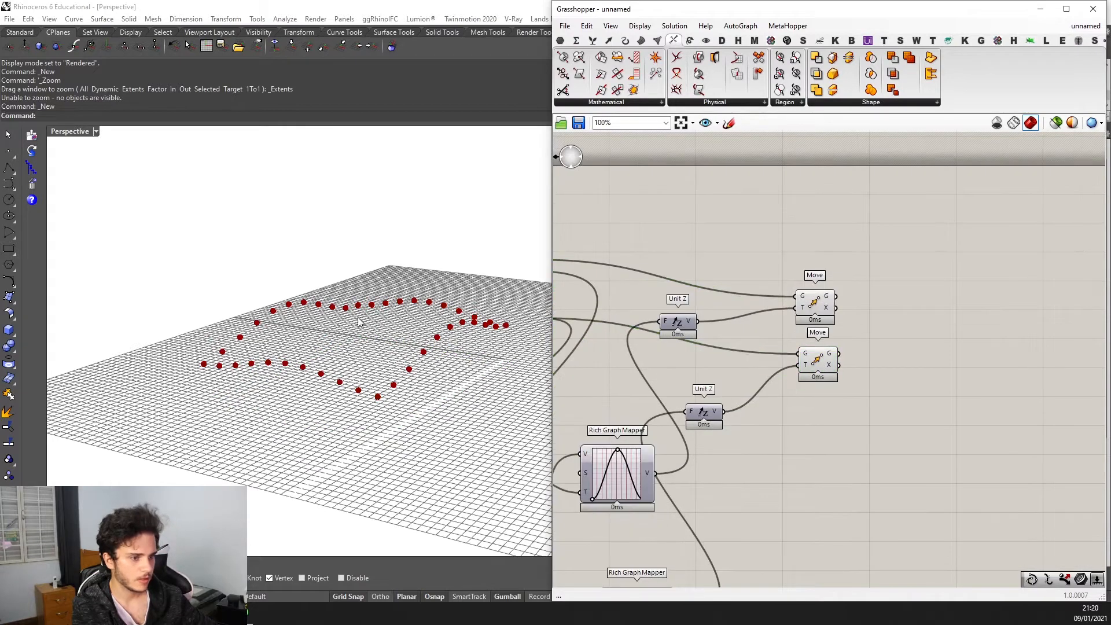
Add an Interpolate curve component and wire the lower Move's G output into its V input.
{"action": "double_click", "coordinate": [905, 435]}
{"action": "type", "text": "interpolate"}
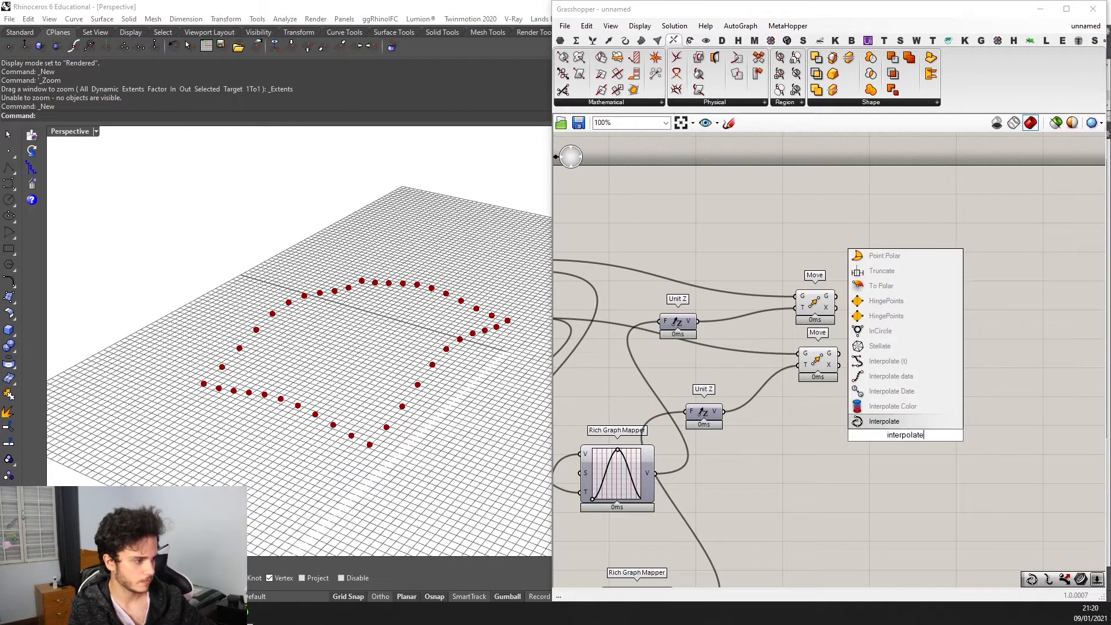
{"action": "key", "text": "Return"}
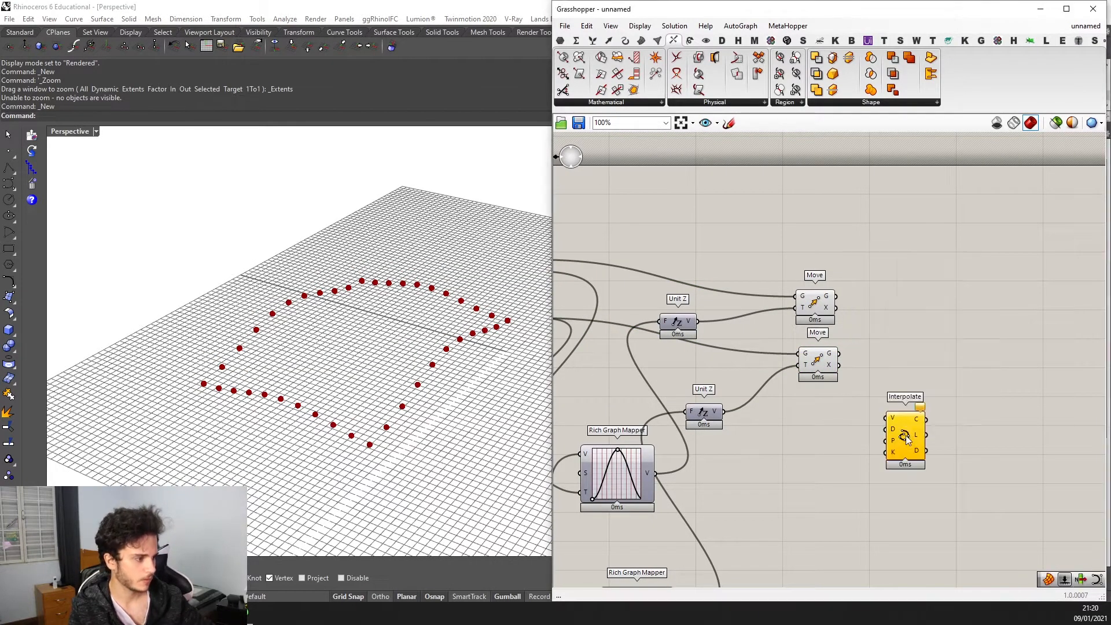
{"action": "scroll", "coordinate": [903, 440], "scroll_direction": "up", "scroll_amount": 4}
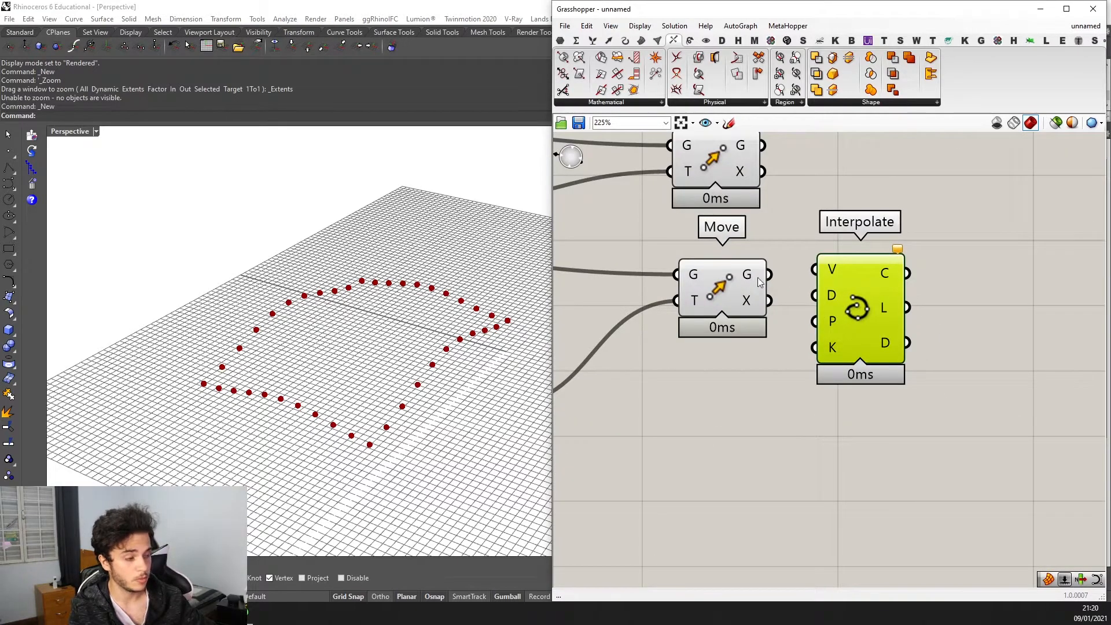
{"action": "left_click_drag", "start_coordinate": [767, 275], "coordinate": [814, 270]}
{"action": "scroll", "coordinate": [877, 290], "scroll_direction": "down", "scroll_amount": 3}
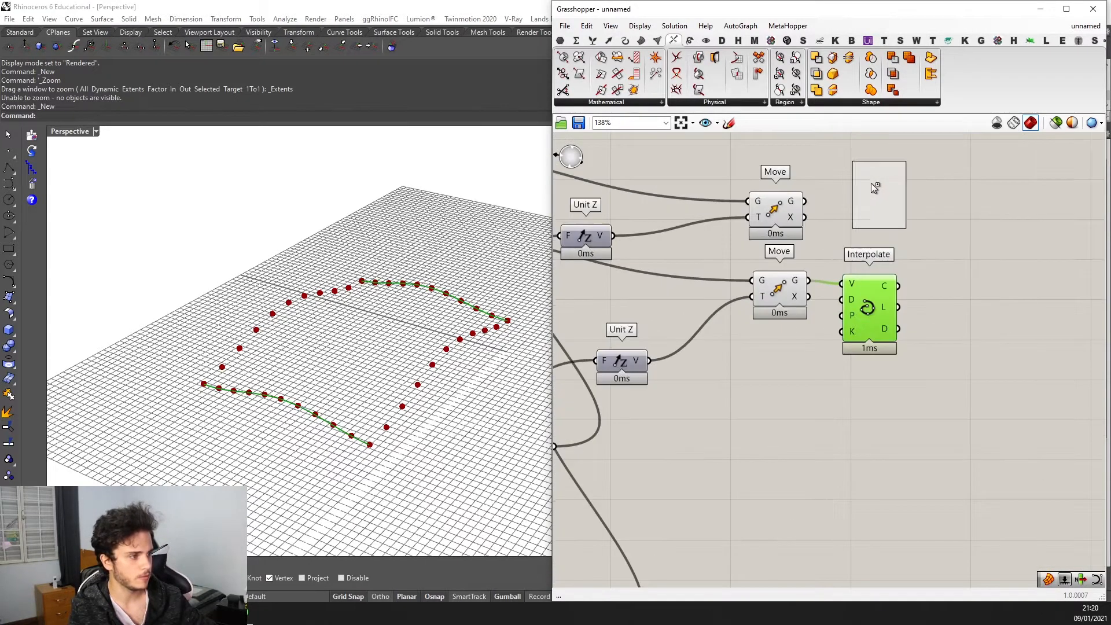
Duplicate the Interpolate component above the original and wire the upper Move's G output into the copy's V input.
{"action": "left_click_drag", "start_coordinate": [871, 184], "coordinate": [871, 183], "text": "alt"}
{"action": "right_click_drag", "start_coordinate": [814, 188], "coordinate": [752, 253]}
{"action": "scroll", "coordinate": [752, 253], "scroll_direction": "up", "scroll_amount": 1}
{"action": "left_click_drag", "start_coordinate": [769, 241], "coordinate": [793, 232]}
Turn off the preview of the upper Interpolate component and of both Move components.
{"action": "middle_click", "coordinate": [831, 250]}
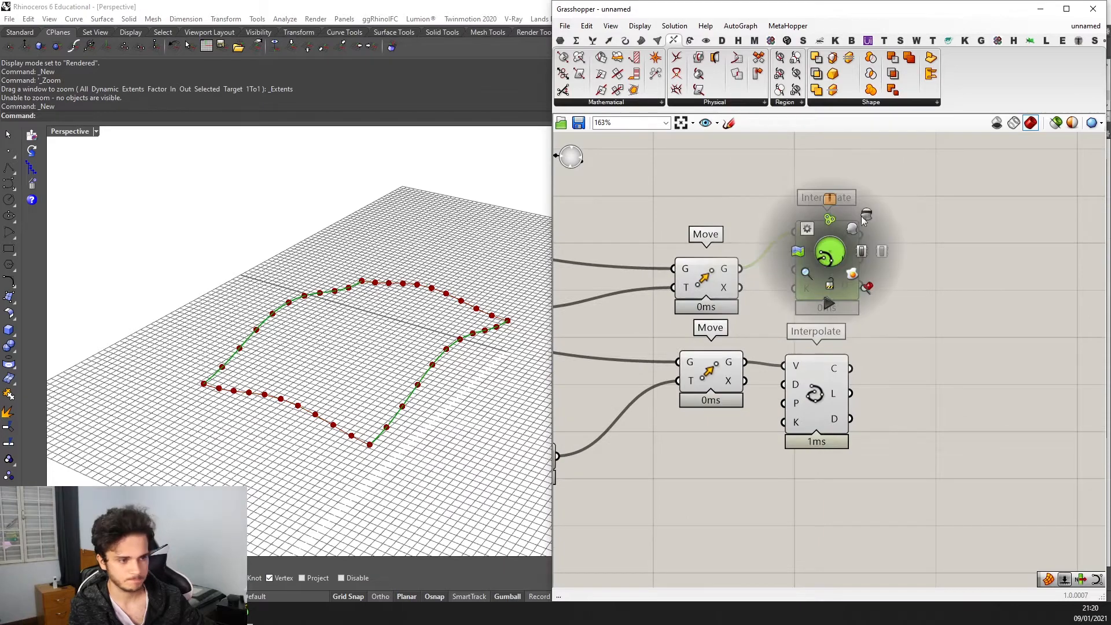
{"action": "left_click", "coordinate": [862, 210]}
{"action": "scroll", "coordinate": [842, 237], "scroll_direction": "down", "scroll_amount": 2}
{"action": "right_click_drag", "start_coordinate": [764, 269], "coordinate": [807, 273]}
{"action": "left_click_drag", "start_coordinate": [803, 397], "coordinate": [745, 224]}
{"action": "middle_click", "coordinate": [746, 225]}
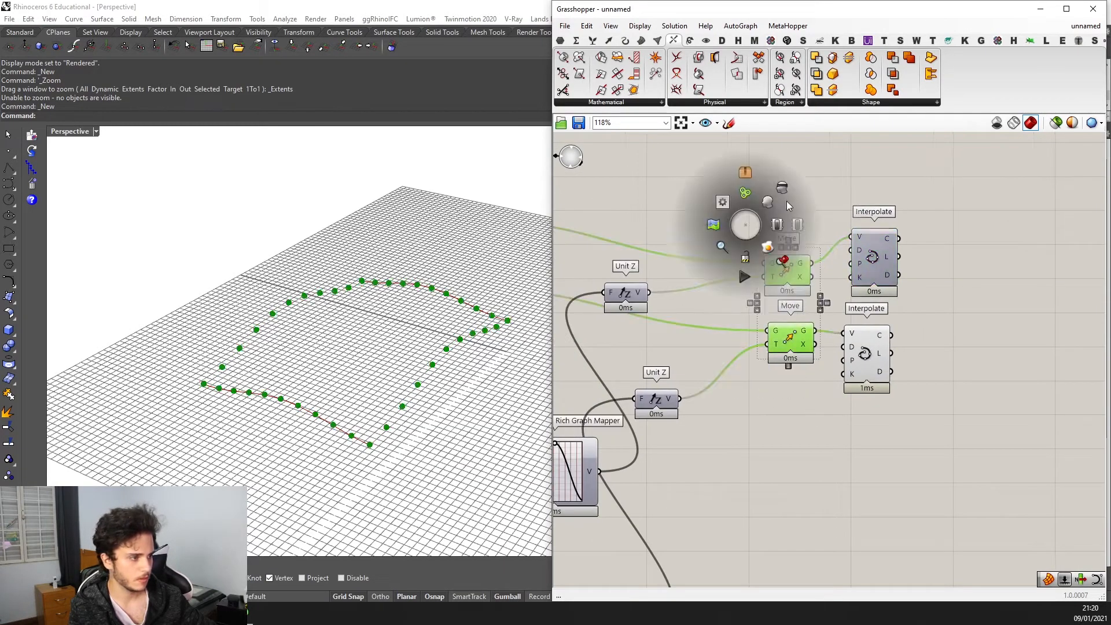
{"action": "left_click", "coordinate": [783, 196]}
Turn the upper Interpolate component's preview back on.
{"action": "right_click_drag", "start_coordinate": [535, 266], "coordinate": [559, 292]}
{"action": "scroll", "coordinate": [878, 283], "scroll_direction": "up", "scroll_amount": 1}
{"action": "left_click", "coordinate": [876, 268]}
{"action": "middle_click", "coordinate": [877, 266]}
{"action": "left_click", "coordinate": [877, 215]}
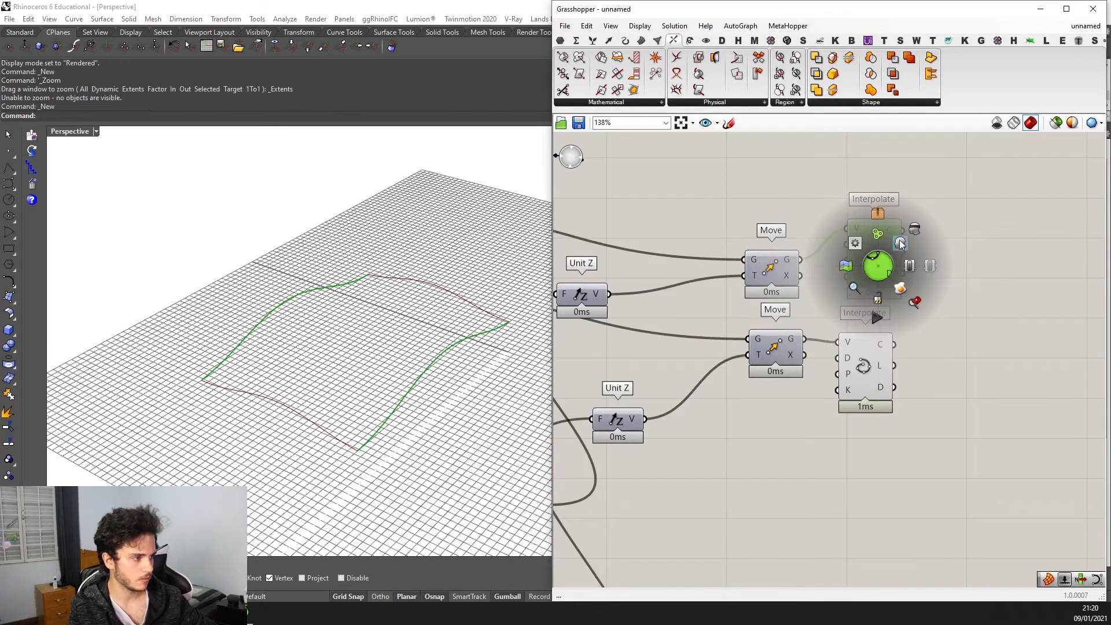
{"action": "left_click", "coordinate": [706, 229]}
Inspect the interpolated edge curves and add a Network Surface component beside the Interpolate components.
{"action": "right_click_drag", "start_coordinate": [372, 347], "coordinate": [411, 322]}
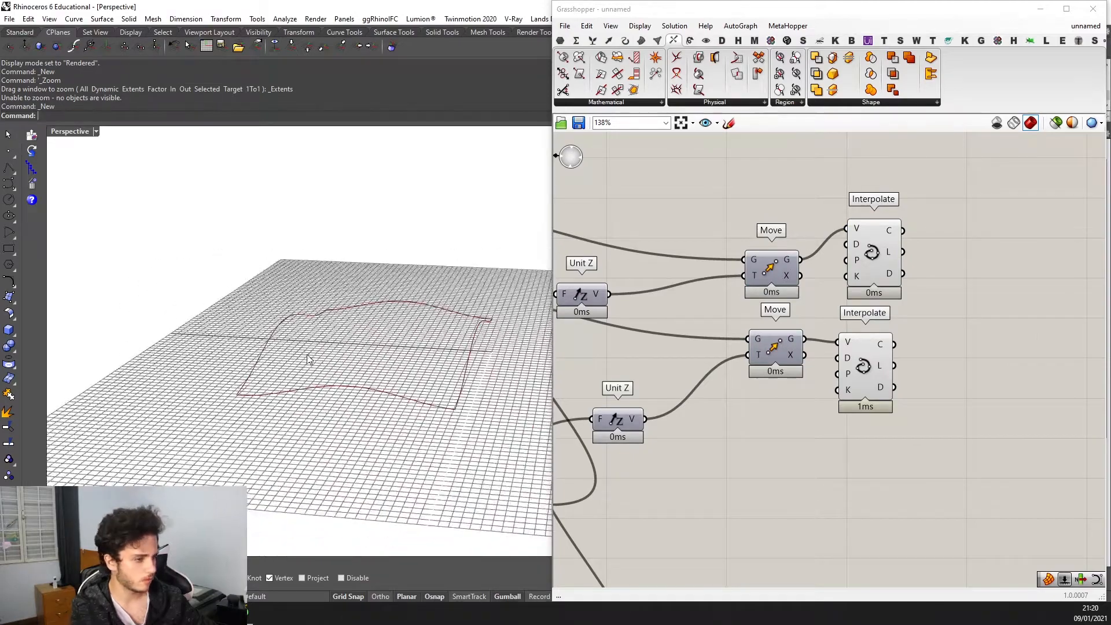
{"action": "right_click_drag", "start_coordinate": [307, 362], "coordinate": [544, 265]}
{"action": "scroll", "coordinate": [848, 331], "scroll_direction": "down", "scroll_amount": 2}
{"action": "right_click_drag", "start_coordinate": [849, 331], "coordinate": [780, 334]}
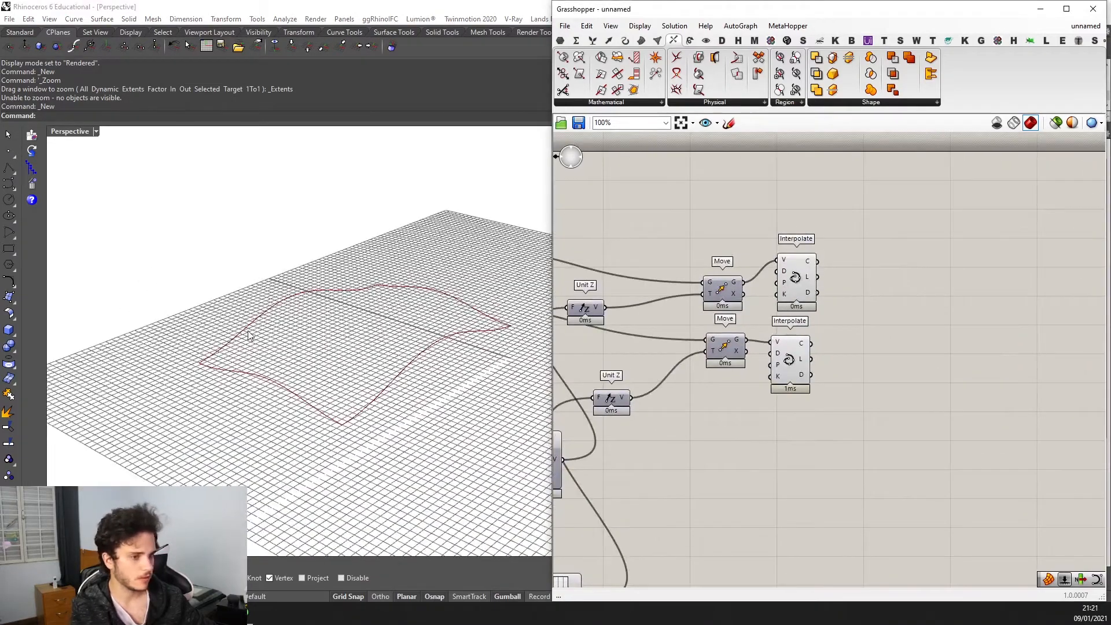
{"action": "right_click_drag", "start_coordinate": [248, 336], "coordinate": [358, 355]}
{"action": "right_click_drag", "start_coordinate": [442, 346], "coordinate": [386, 377]}
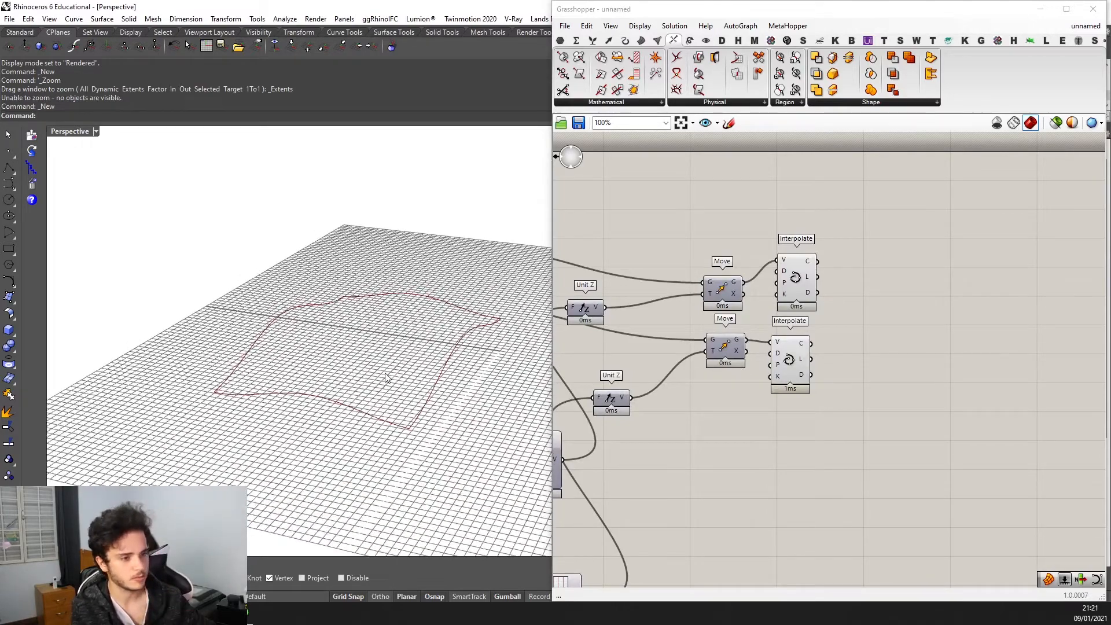
{"action": "double_click", "coordinate": [903, 336]}
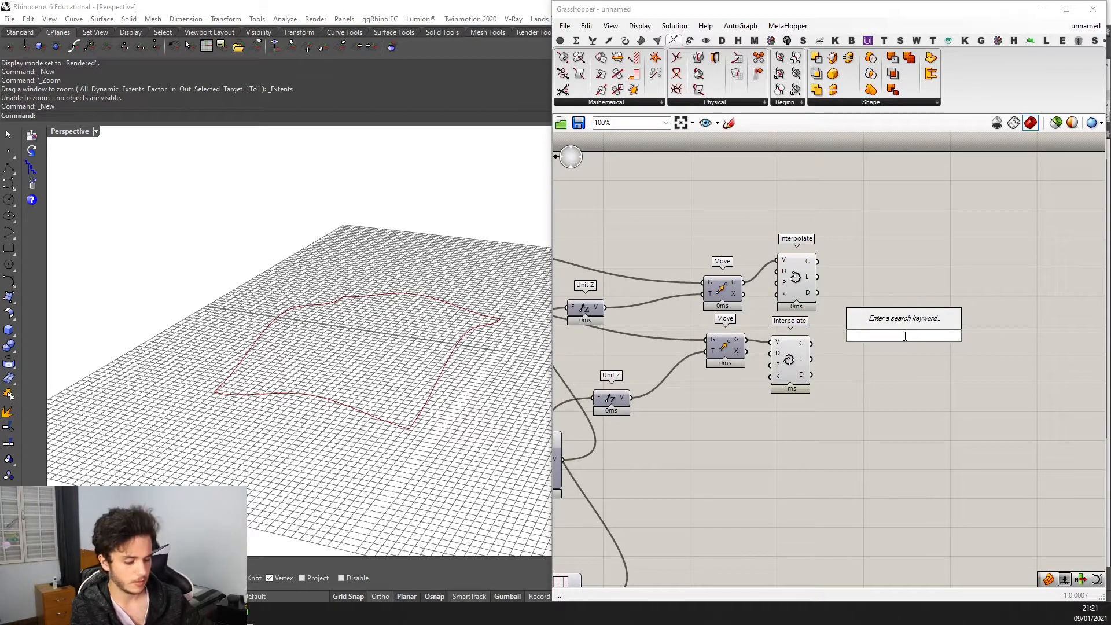
{"action": "type", "text": "net"}
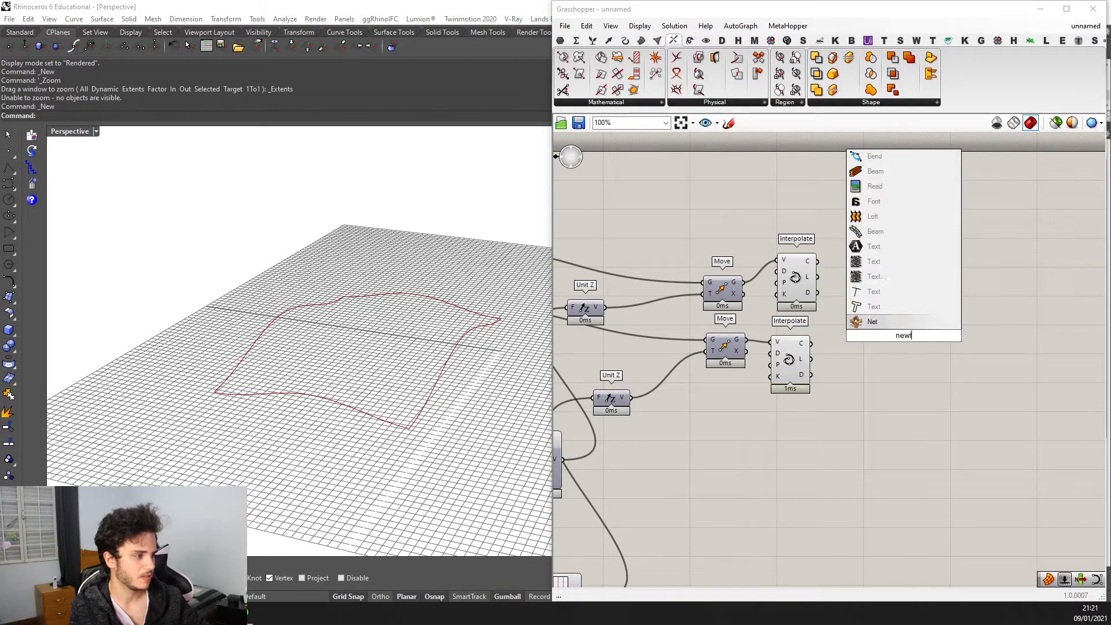
{"action": "type", "text": "w"}
{"action": "key", "text": "Up"}
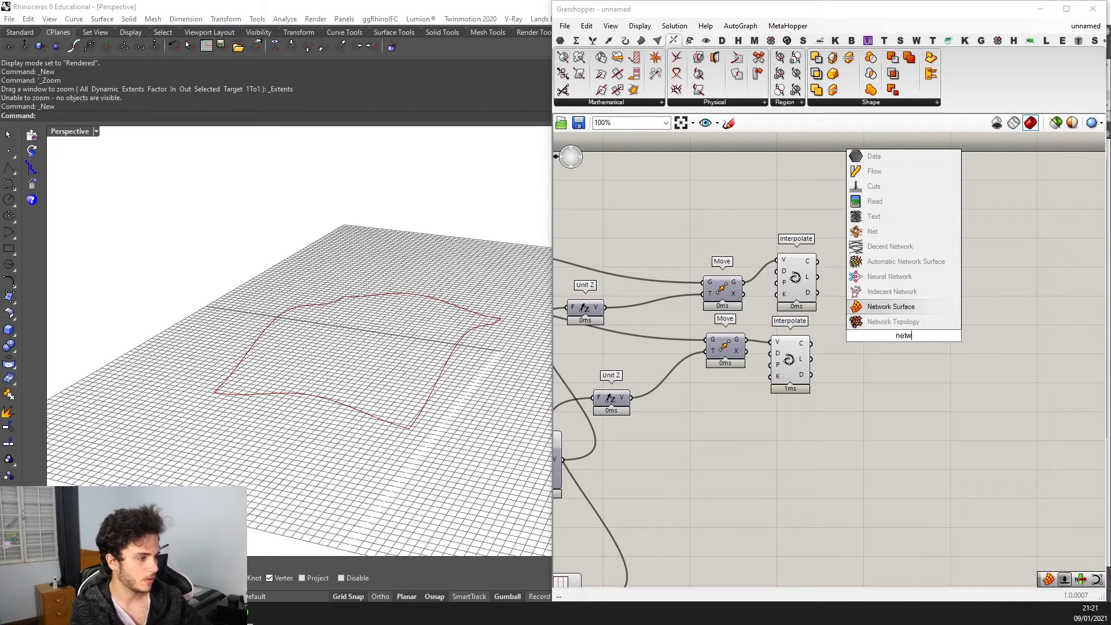
{"action": "key", "text": "Return"}
{"action": "scroll", "coordinate": [904, 336], "scroll_direction": "up", "scroll_amount": 2}
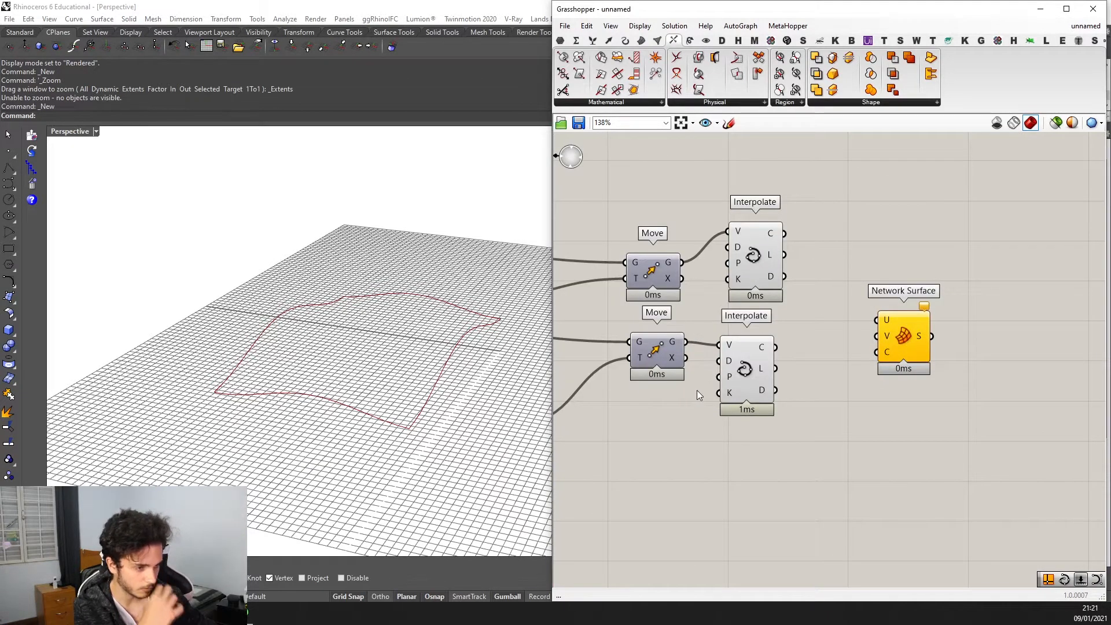
{"action": "scroll", "coordinate": [696, 390], "scroll_direction": "up", "scroll_amount": 1}
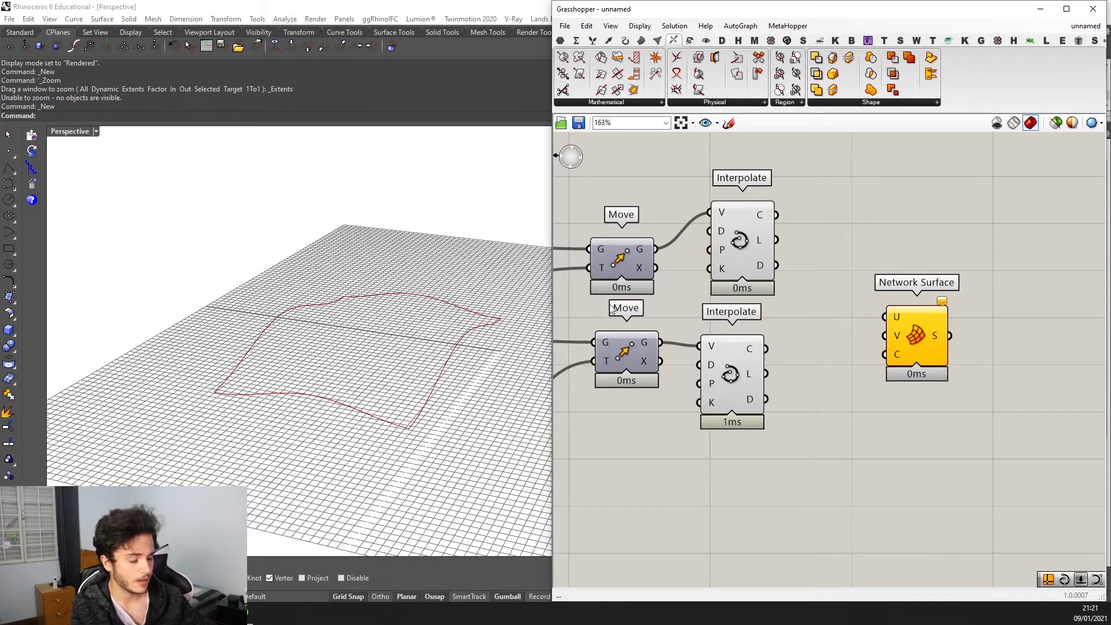
Flatten the C curve outputs of both Interpolate components.
{"action": "mouse_move", "coordinate": [296, 327]}
{"action": "right_mouse_down"}
{"action": "mouse_move", "coordinate": [269, 349]}
{"action": "mouse_move", "coordinate": [377, 347]}
{"action": "right_mouse_up"}
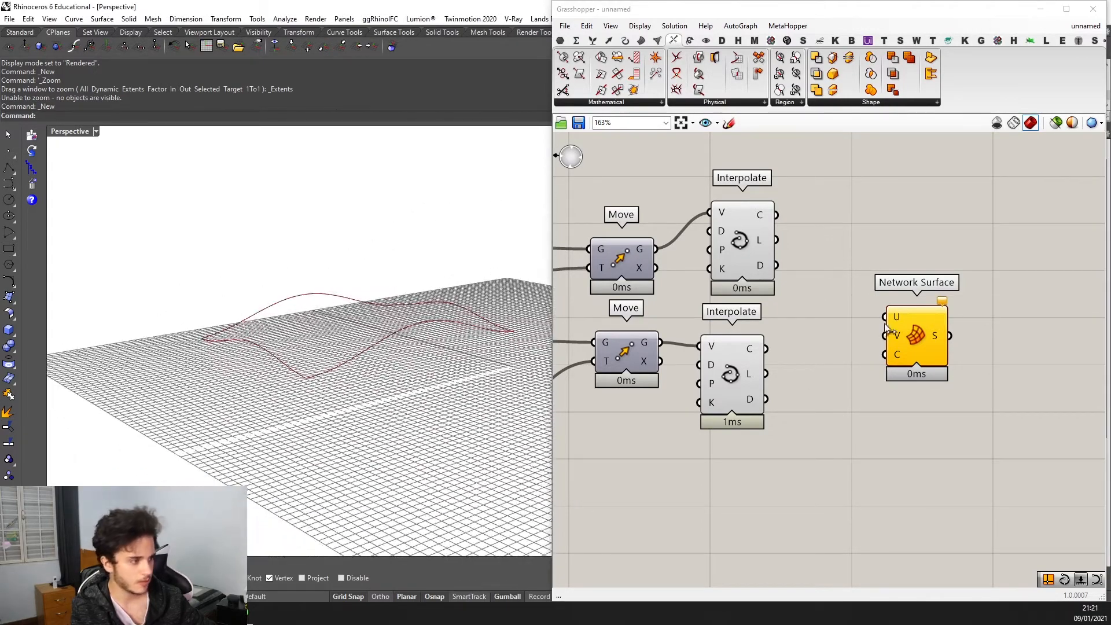
{"action": "right_click_drag", "start_coordinate": [457, 328], "coordinate": [263, 362]}
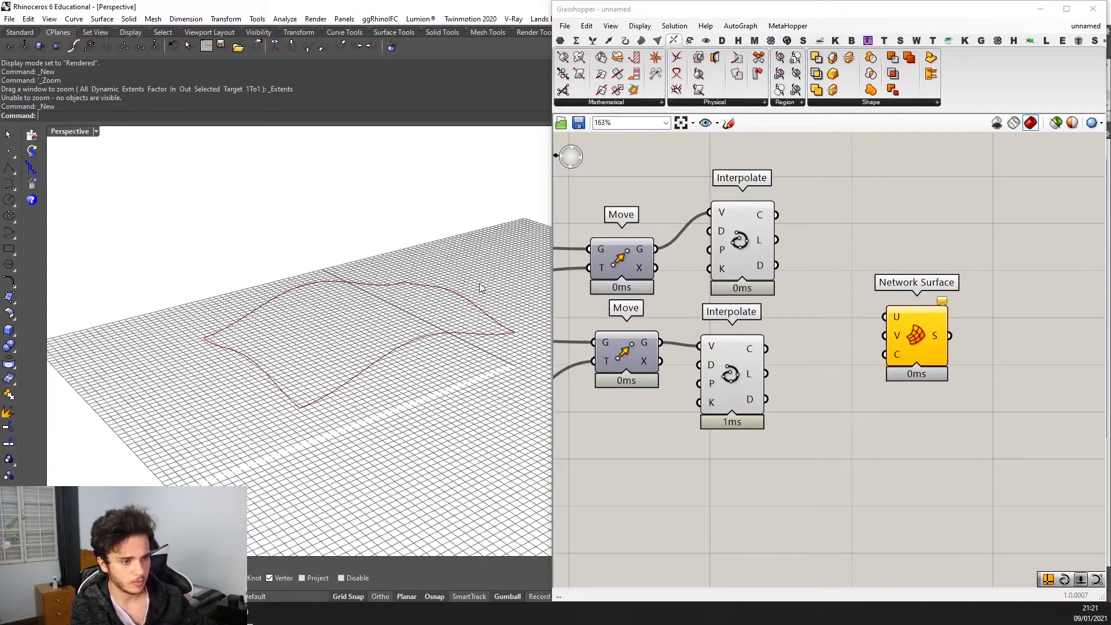
{"action": "right_click_drag", "start_coordinate": [340, 344], "coordinate": [386, 341]}
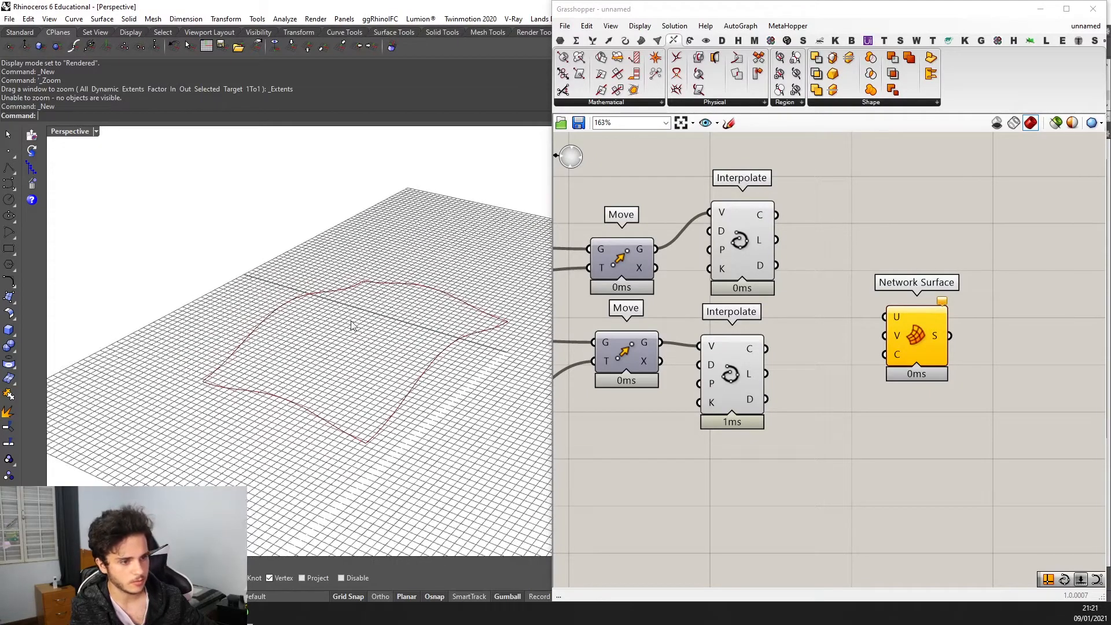
{"action": "scroll", "coordinate": [396, 359], "scroll_direction": "down", "scroll_amount": 2}
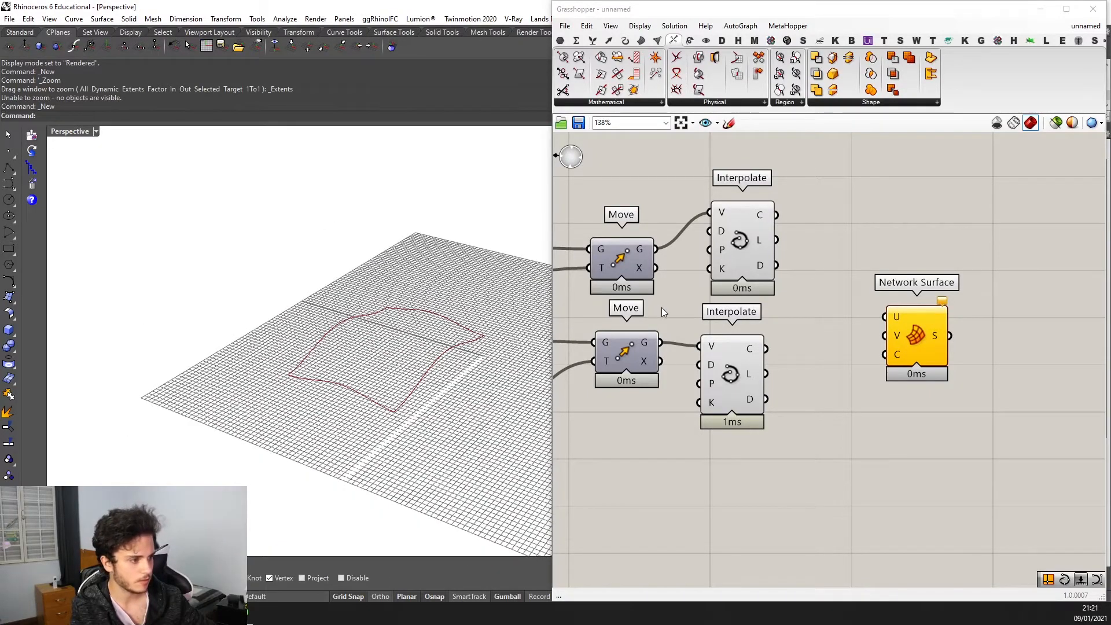
{"action": "scroll", "coordinate": [663, 341], "scroll_direction": "down", "scroll_amount": 4}
{"action": "scroll", "coordinate": [708, 354], "scroll_direction": "up", "scroll_amount": 3}
{"action": "left_click", "coordinate": [709, 353]}
{"action": "scroll", "coordinate": [712, 351], "scroll_direction": "up", "scroll_amount": 2}
{"action": "right_click", "coordinate": [713, 351]}
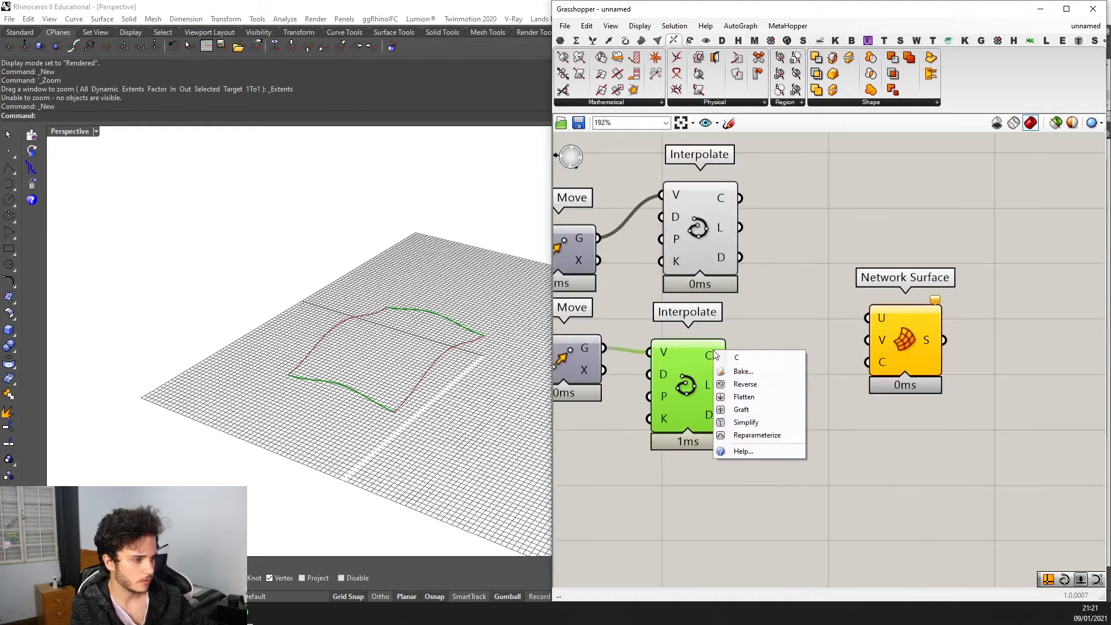
{"action": "left_click", "coordinate": [746, 397]}
{"action": "right_click", "coordinate": [723, 199]}
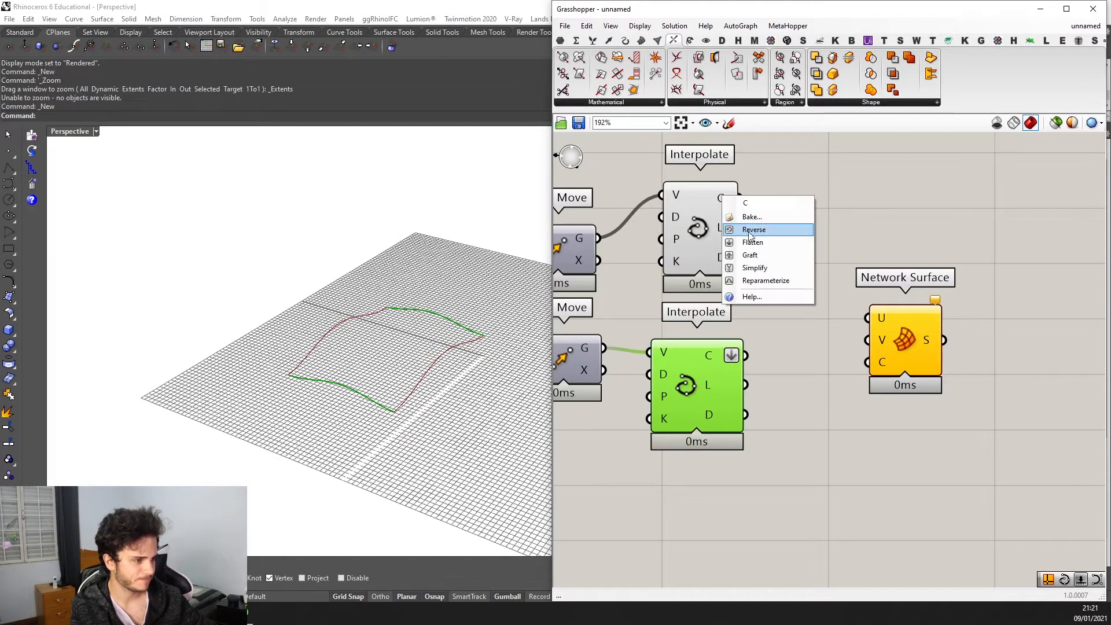
{"action": "left_click", "coordinate": [752, 241]}
{"action": "scroll", "coordinate": [669, 231], "scroll_direction": "down", "scroll_amount": 1}
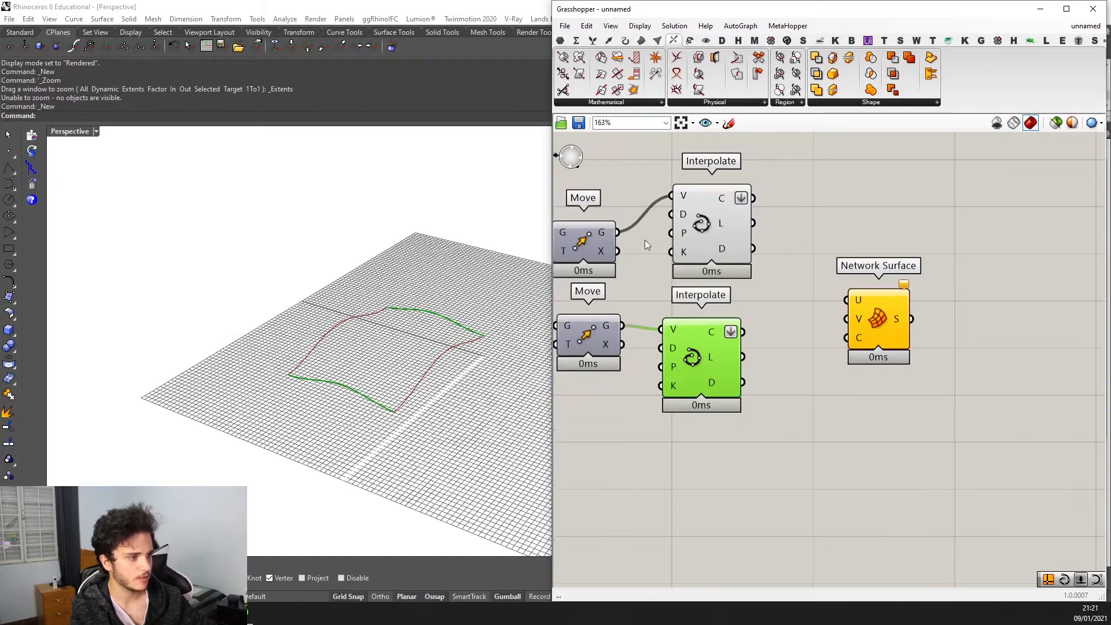
Wire the upper Interpolate's C output into the Network Surface's U input and the lower Interpolate's C output into V.
{"action": "left_click", "coordinate": [774, 224]}
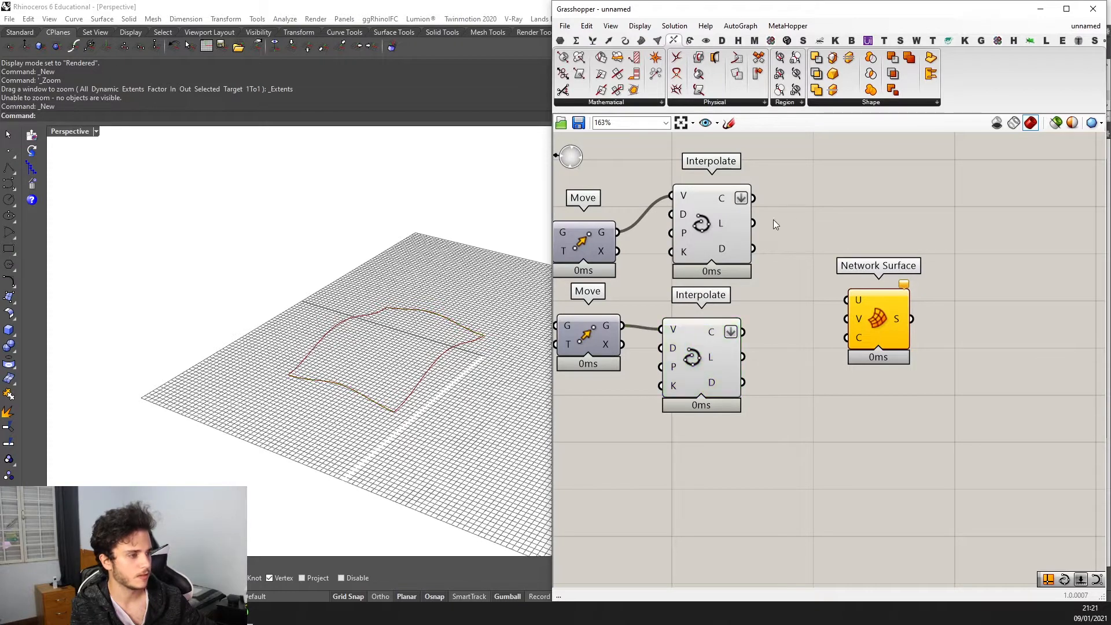
{"action": "left_click", "coordinate": [688, 233]}
{"action": "right_click_drag", "start_coordinate": [761, 223], "coordinate": [742, 240]}
{"action": "left_click_drag", "start_coordinate": [733, 216], "coordinate": [722, 350]}
{"action": "right_click_drag", "start_coordinate": [371, 324], "coordinate": [324, 304]}
Lower the peak handles of both Rich Graph Mappers to flatten the roof's waves and inspect the surface.
{"action": "scroll", "coordinate": [810, 372], "scroll_direction": "down", "scroll_amount": 2}
{"action": "right_click_drag", "start_coordinate": [818, 377], "coordinate": [1088, 286]}
{"action": "right_click_drag", "start_coordinate": [690, 540], "coordinate": [716, 478]}
{"action": "scroll", "coordinate": [716, 477], "scroll_direction": "up", "scroll_amount": 1}
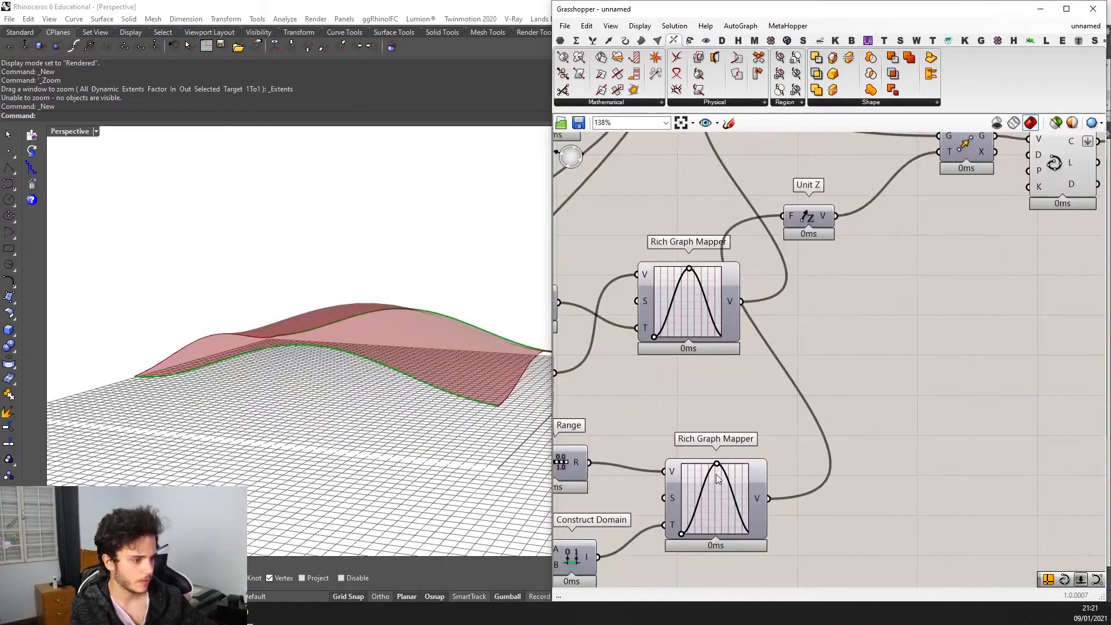
{"action": "mouse_move", "coordinate": [716, 464]}
{"action": "left_mouse_down"}
{"action": "mouse_move", "coordinate": [720, 491]}
{"action": "mouse_move", "coordinate": [715, 470]}
{"action": "mouse_move", "coordinate": [710, 483]}
{"action": "left_mouse_up"}
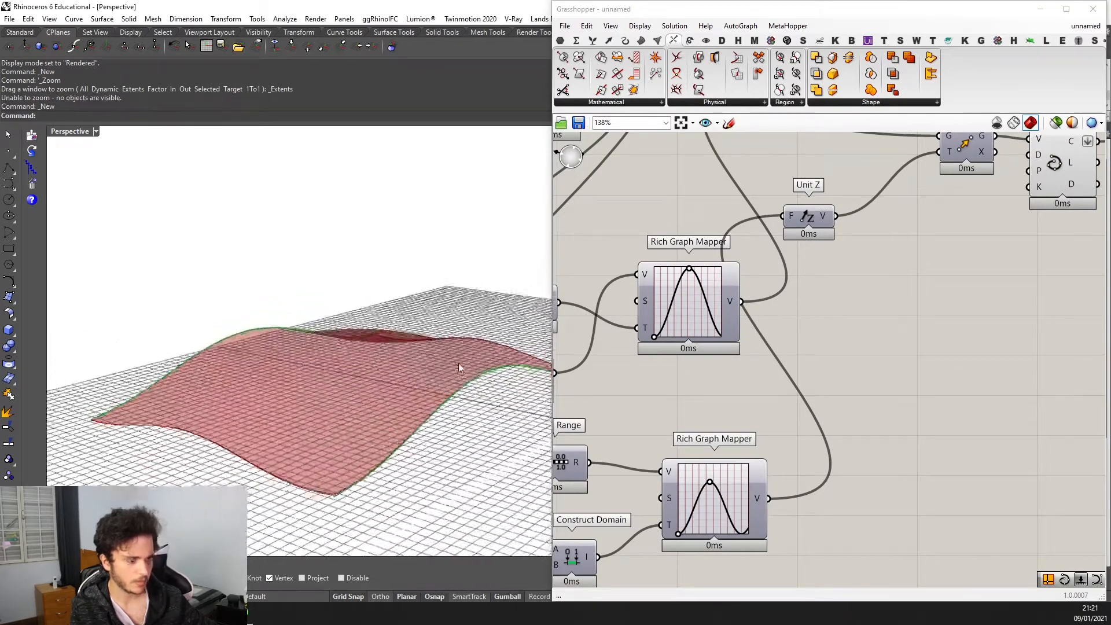
{"action": "left_click_drag", "start_coordinate": [688, 275], "coordinate": [685, 296]}
{"action": "right_click_drag", "start_coordinate": [405, 385], "coordinate": [339, 387]}
{"action": "right_click_drag", "start_coordinate": [470, 391], "coordinate": [502, 380]}
{"action": "scroll", "coordinate": [700, 365], "scroll_direction": "down", "scroll_amount": 1}
{"action": "scroll", "coordinate": [699, 360], "scroll_direction": "down", "scroll_amount": 1}
Review the network surface and switch to the browser to compare it with the ArchDaily rendering of the Korean National Football Centre.
{"action": "right_click_drag", "start_coordinate": [884, 274], "coordinate": [772, 332]}
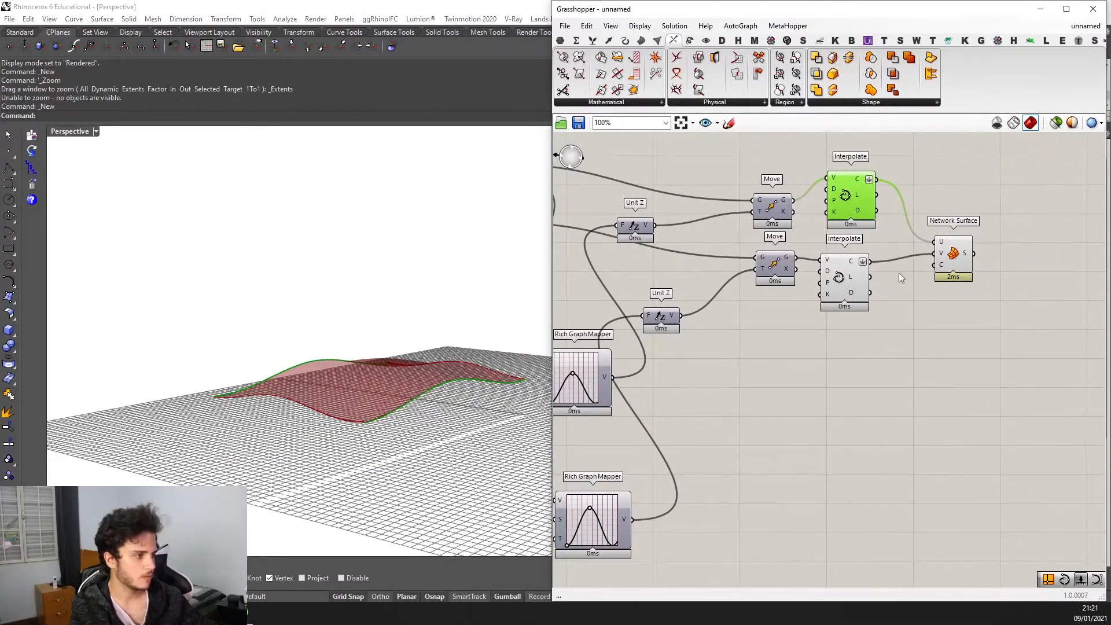
{"action": "scroll", "coordinate": [898, 273], "scroll_direction": "down", "scroll_amount": 1}
{"action": "right_click_drag", "start_coordinate": [440, 333], "coordinate": [427, 390]}
{"action": "left_click", "coordinate": [242, 612]}
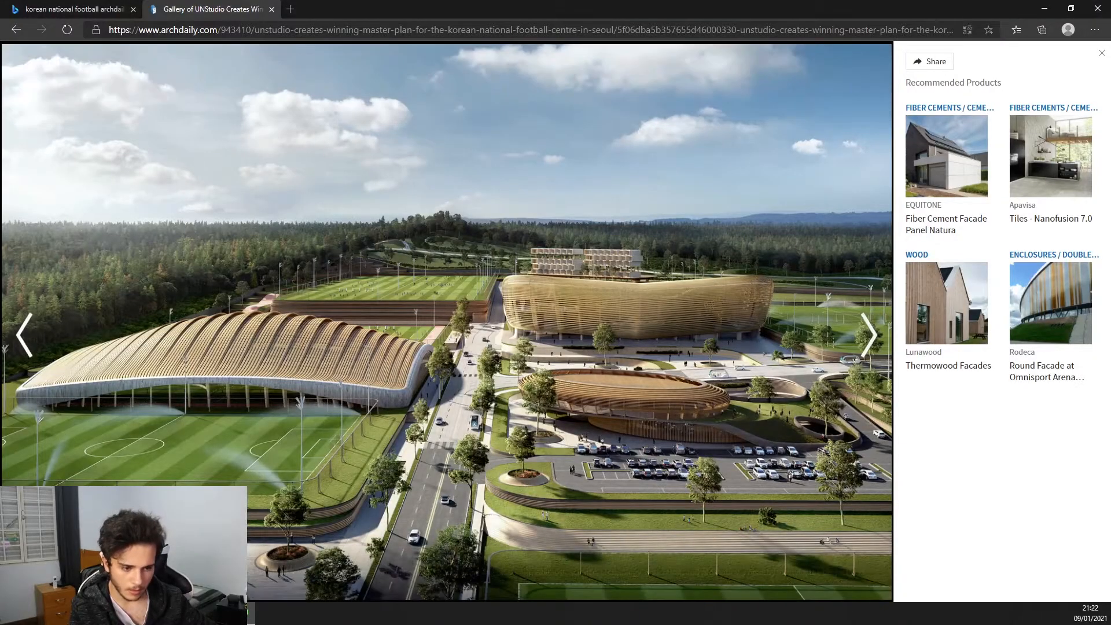
Switch back to Grasshopper, move the Network Surface component slightly away from the Interpolate components and inspect the surface.
{"action": "left_click", "coordinate": [242, 612]}
{"action": "scroll", "coordinate": [754, 358], "scroll_direction": "down", "scroll_amount": 2}
{"action": "right_click_drag", "start_coordinate": [860, 296], "coordinate": [685, 293]}
{"action": "scroll", "coordinate": [685, 293], "scroll_direction": "up", "scroll_amount": 3}
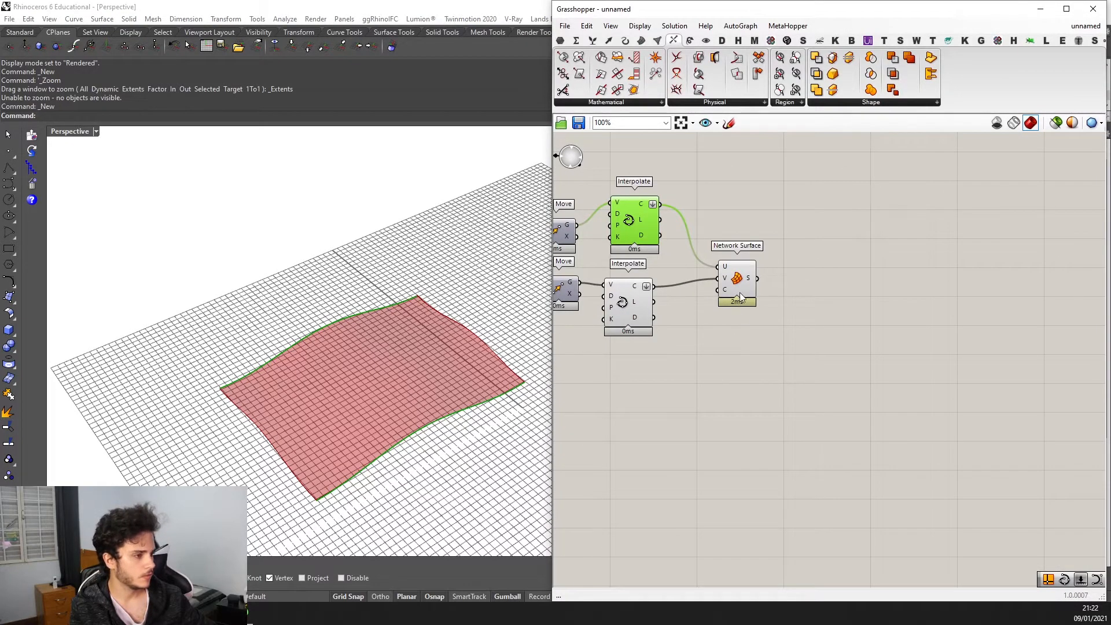
{"action": "left_click_drag", "start_coordinate": [740, 293], "coordinate": [751, 292]}
{"action": "mouse_move", "coordinate": [401, 358]}
{"action": "right_mouse_down"}
{"action": "mouse_move", "coordinate": [348, 354]}
{"action": "mouse_move", "coordinate": [374, 372]}
{"action": "mouse_move", "coordinate": [411, 365]}
{"action": "right_mouse_up"}
{"action": "scroll", "coordinate": [375, 372], "scroll_direction": "up", "scroll_amount": 3}
{"action": "scroll", "coordinate": [423, 375], "scroll_direction": "down", "scroll_amount": 4}
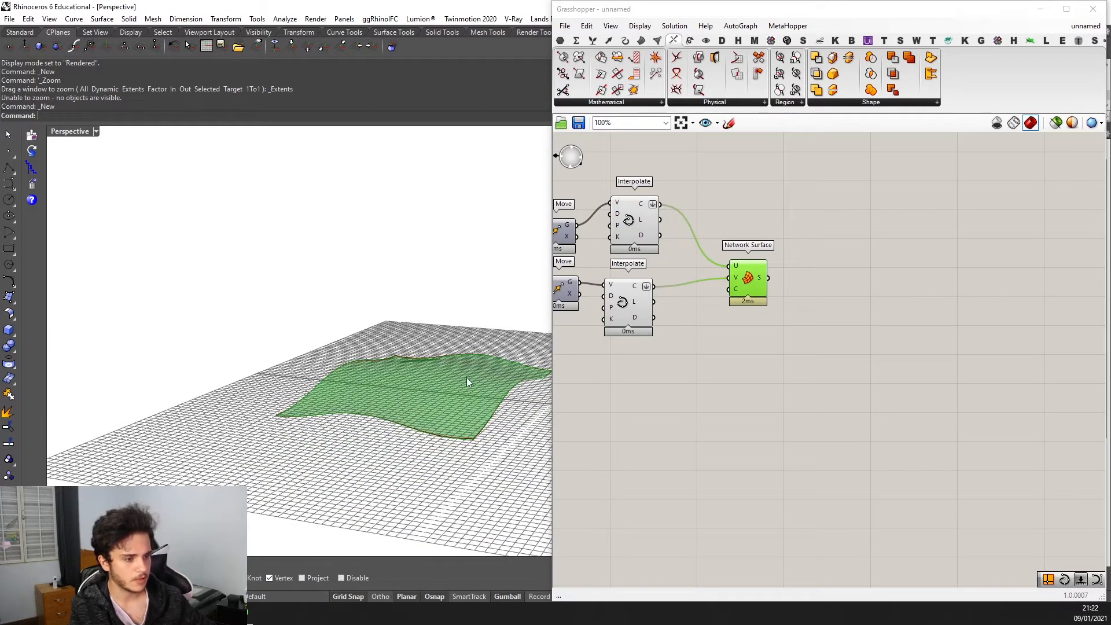
Add an Iso Curve component and place it beyond the Network Surface component.
{"action": "scroll", "coordinate": [771, 343], "scroll_direction": "down", "scroll_amount": 2}
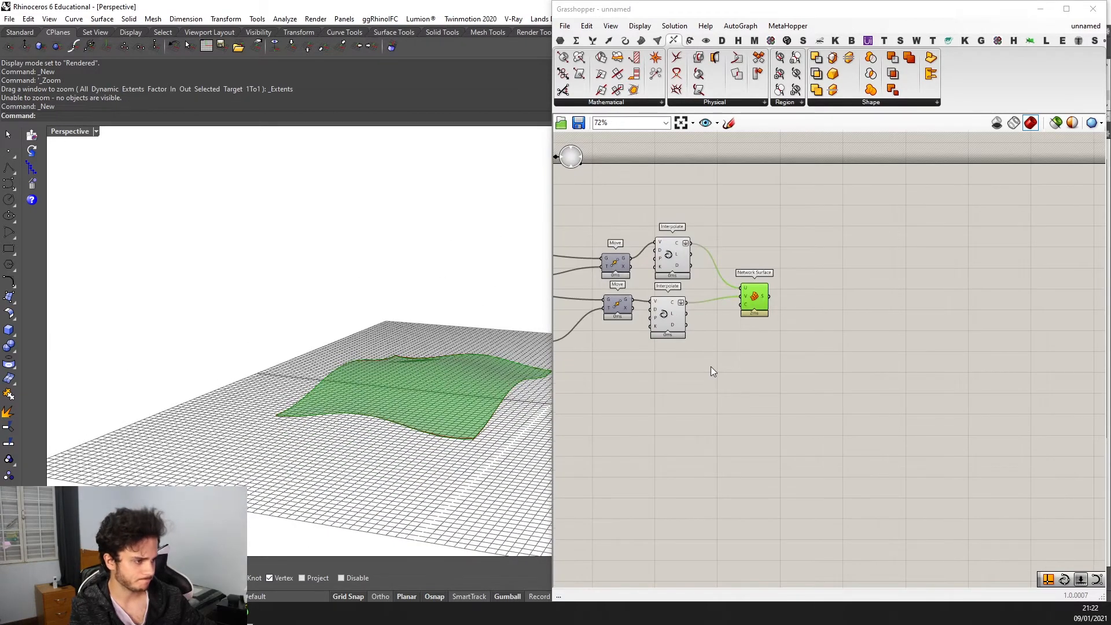
{"action": "double_click", "coordinate": [740, 372]}
{"action": "type", "text": "iso"}
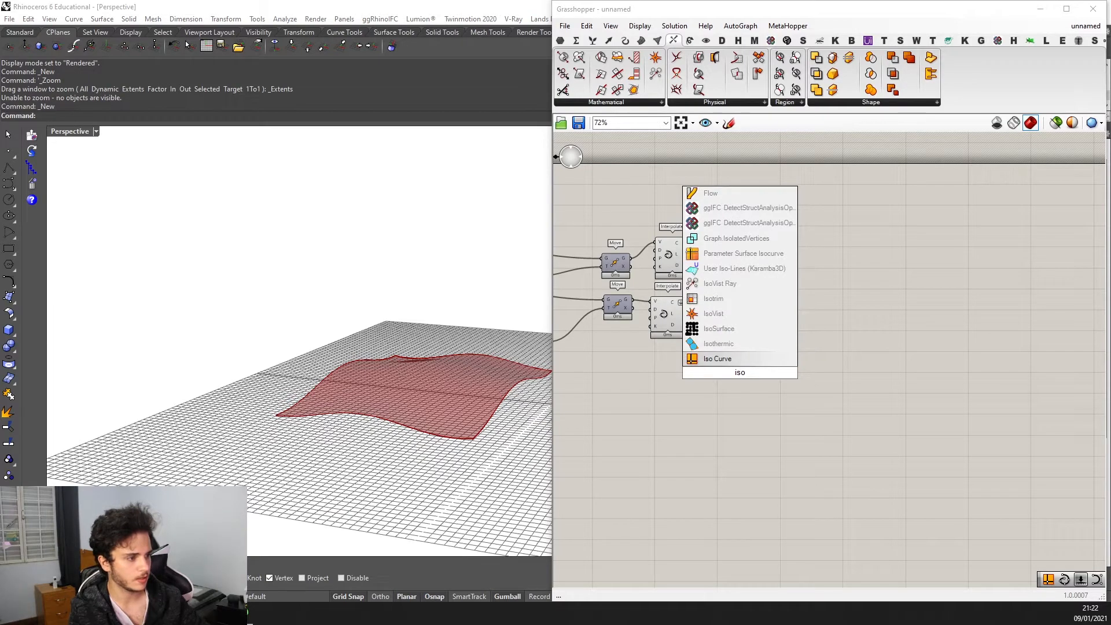
{"action": "key", "text": "Return"}
{"action": "scroll", "coordinate": [763, 375], "scroll_direction": "up", "scroll_amount": 3}
{"action": "left_click_drag", "start_coordinate": [725, 371], "coordinate": [873, 285]}
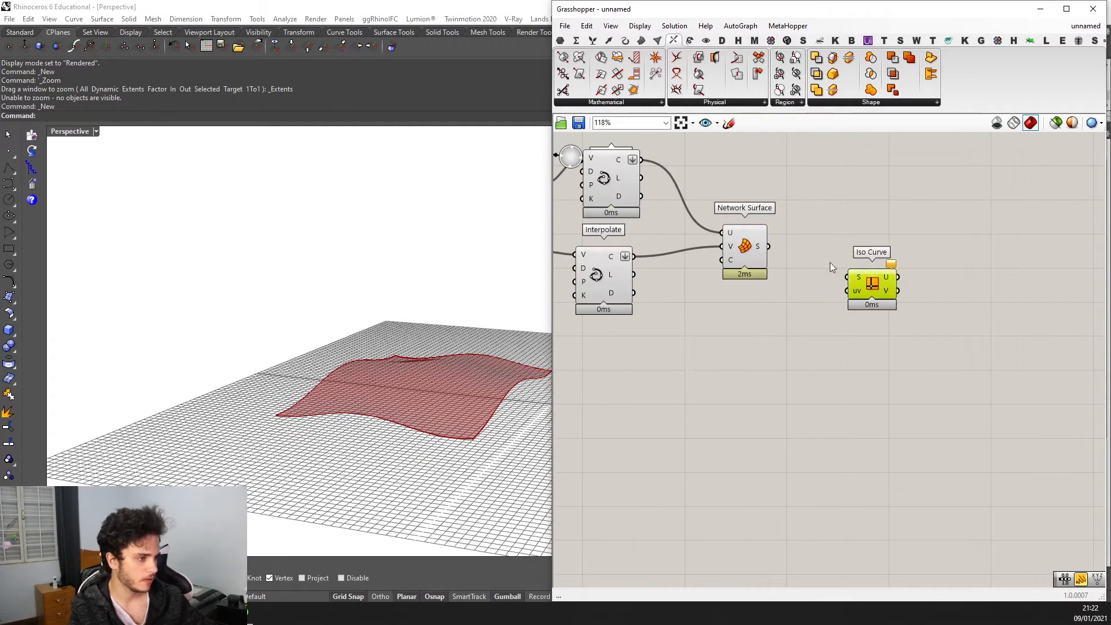
Wire the Network Surface's S output into the Iso Curve's S input.
{"action": "scroll", "coordinate": [817, 260], "scroll_direction": "up", "scroll_amount": 3}
{"action": "left_click_drag", "start_coordinate": [739, 239], "coordinate": [861, 294]}
{"action": "scroll", "coordinate": [880, 301], "scroll_direction": "up", "scroll_amount": 3}
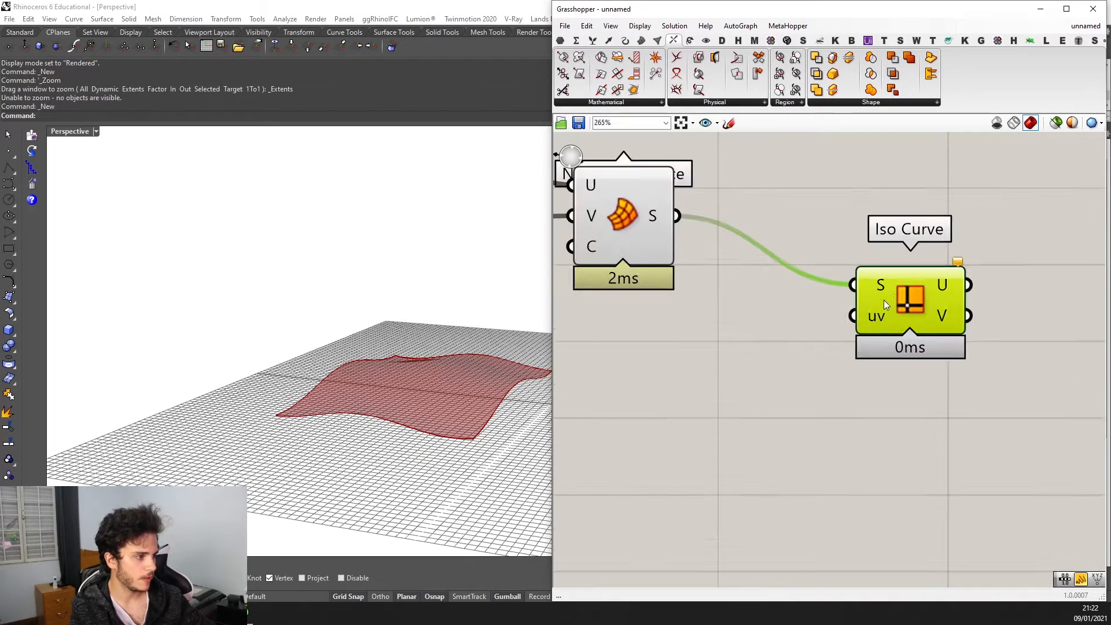
{"action": "scroll", "coordinate": [869, 318], "scroll_direction": "down", "scroll_amount": 2}
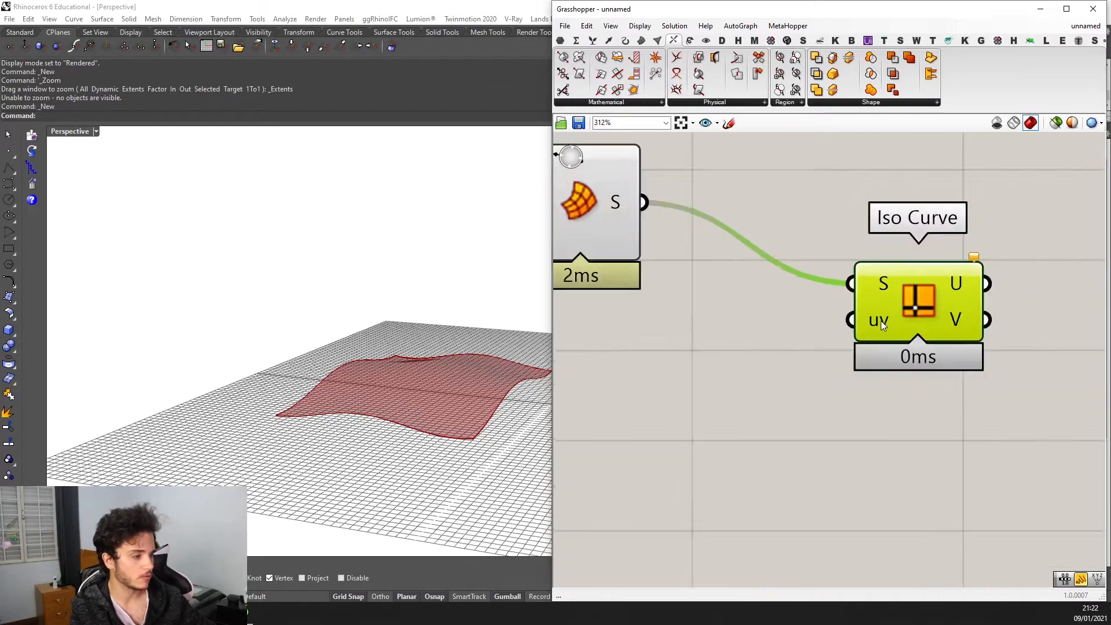
Examine the roof surface from several angles to understand how isocurves would run along its two directions.
{"action": "right_click_drag", "start_coordinate": [501, 351], "coordinate": [441, 399]}
{"action": "scroll", "coordinate": [457, 359], "scroll_direction": "down", "scroll_amount": 4}
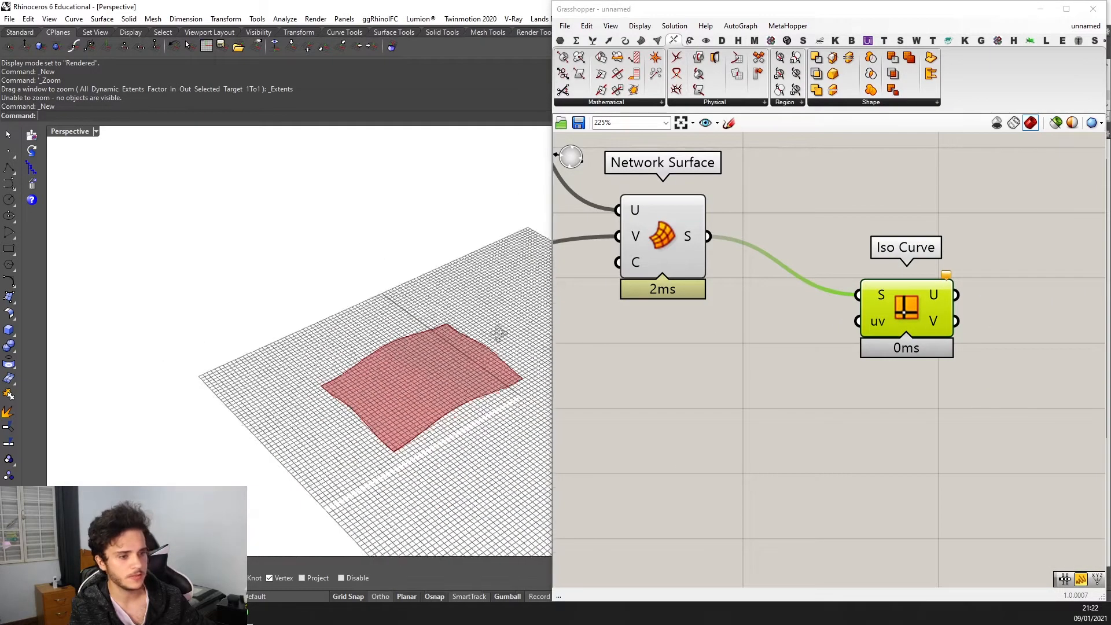
{"action": "right_click_drag", "start_coordinate": [498, 335], "coordinate": [434, 424]}
{"action": "right_click_drag", "start_coordinate": [340, 423], "coordinate": [464, 431]}
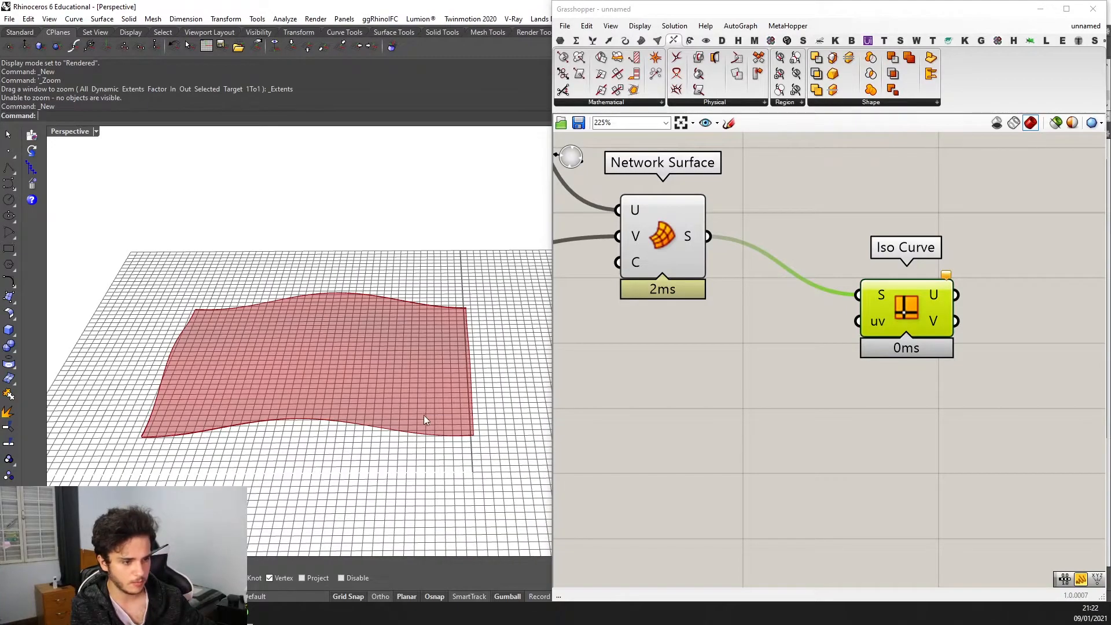
{"action": "right_click_drag", "start_coordinate": [478, 311], "coordinate": [473, 405]}
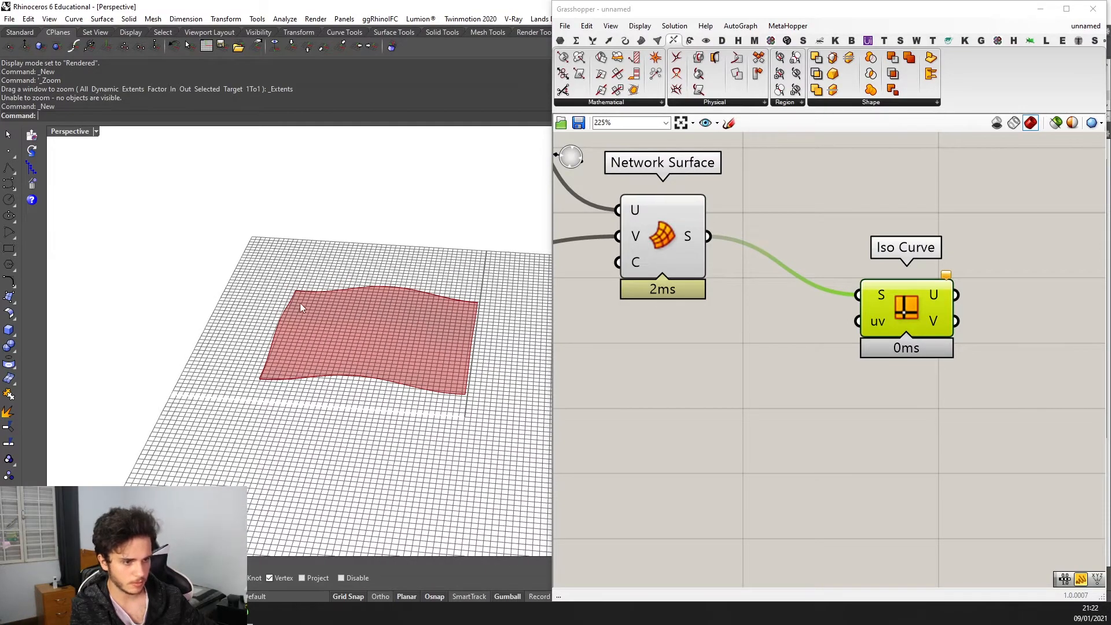
{"action": "right_click_drag", "start_coordinate": [445, 282], "coordinate": [446, 321]}
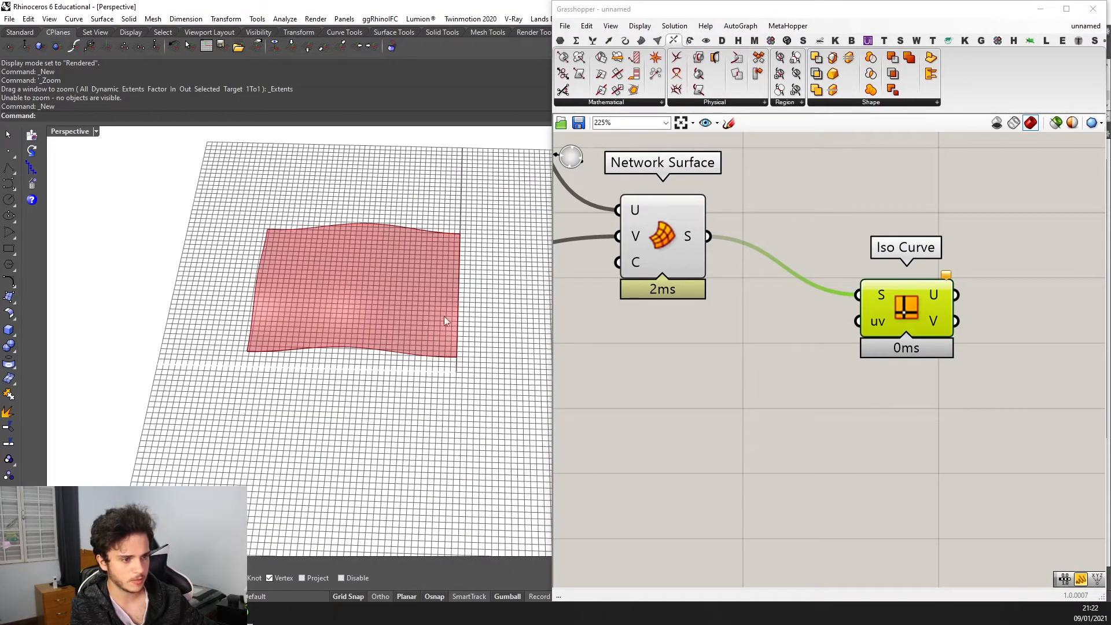
{"action": "right_click_drag", "start_coordinate": [396, 268], "coordinate": [423, 268]}
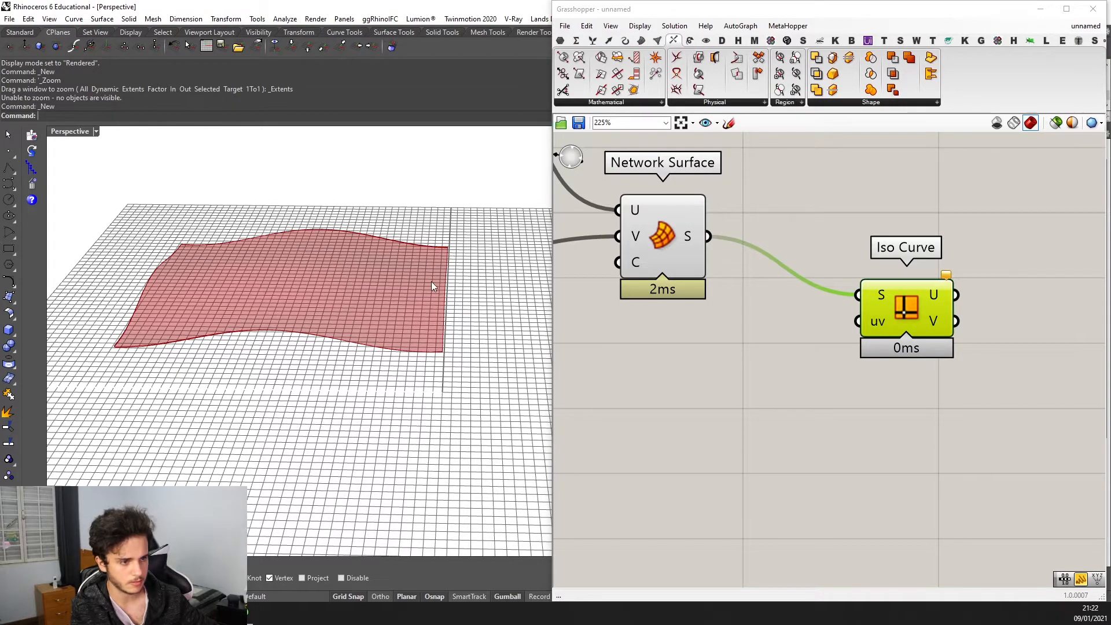
{"action": "right_click_drag", "start_coordinate": [331, 268], "coordinate": [518, 305]}
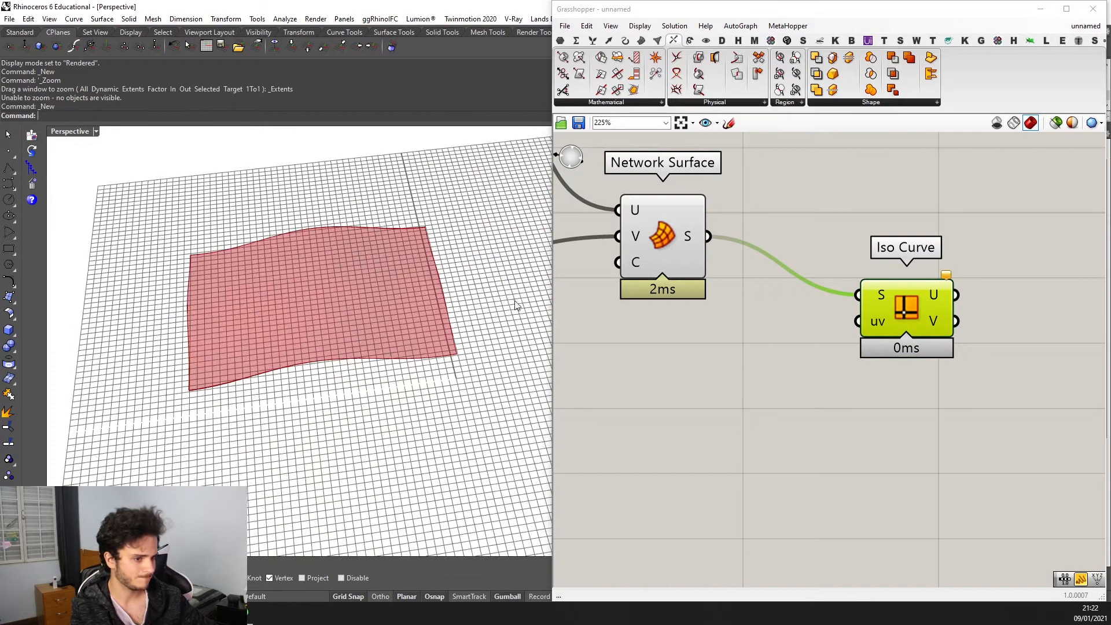
{"action": "scroll", "coordinate": [830, 341], "scroll_direction": "down", "scroll_amount": 2}
{"action": "right_click_drag", "start_coordinate": [388, 344], "coordinate": [363, 303]}
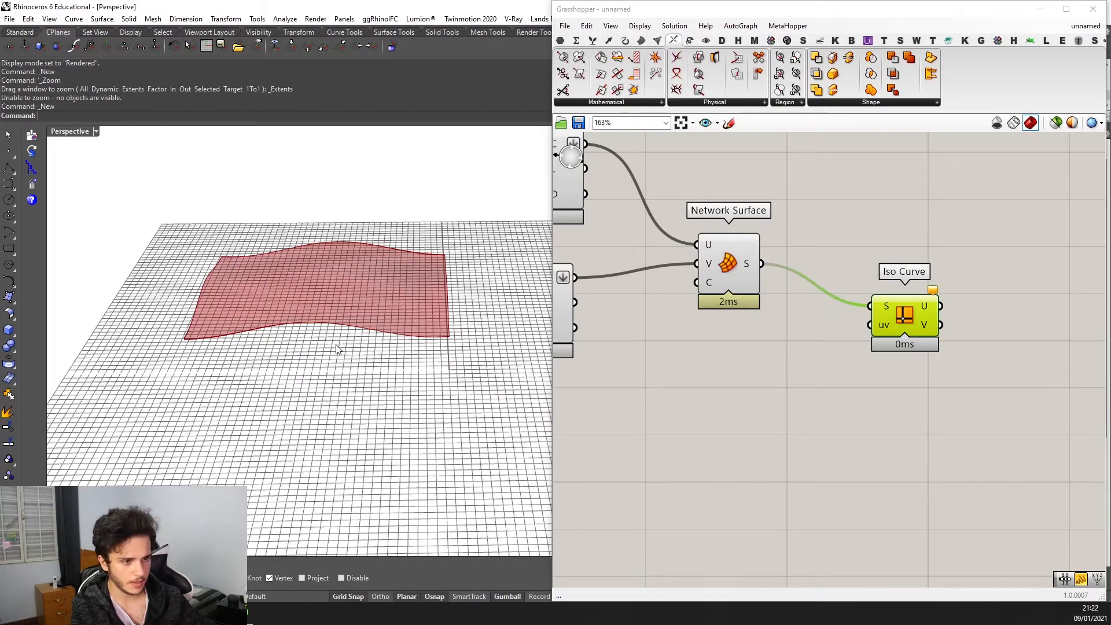
{"action": "mouse_move", "coordinate": [338, 349]}
{"action": "right_mouse_down"}
{"action": "mouse_move", "coordinate": [387, 260]}
{"action": "mouse_move", "coordinate": [367, 354]}
{"action": "mouse_move", "coordinate": [327, 362]}
{"action": "right_mouse_up"}
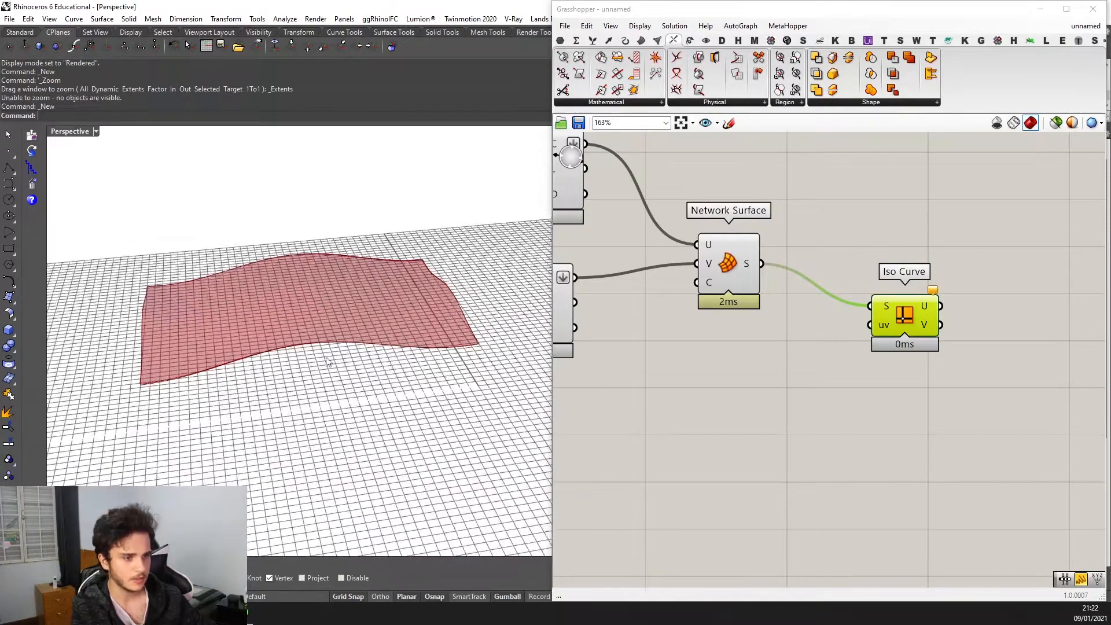
{"action": "middle_click", "coordinate": [297, 261]}
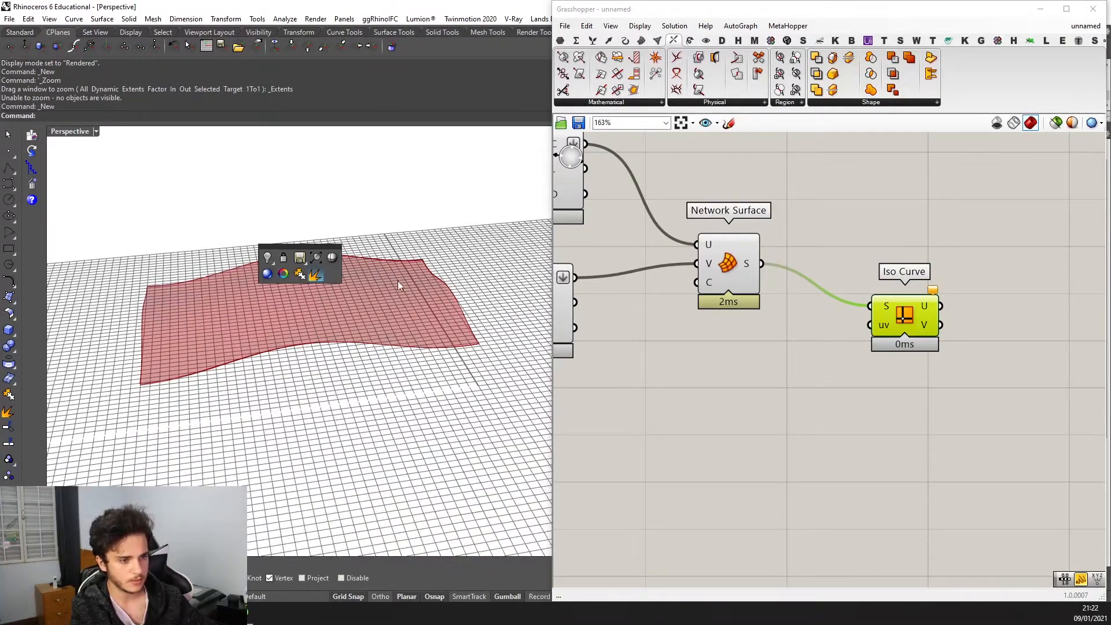
{"action": "right_click_drag", "start_coordinate": [397, 280], "coordinate": [472, 355]}
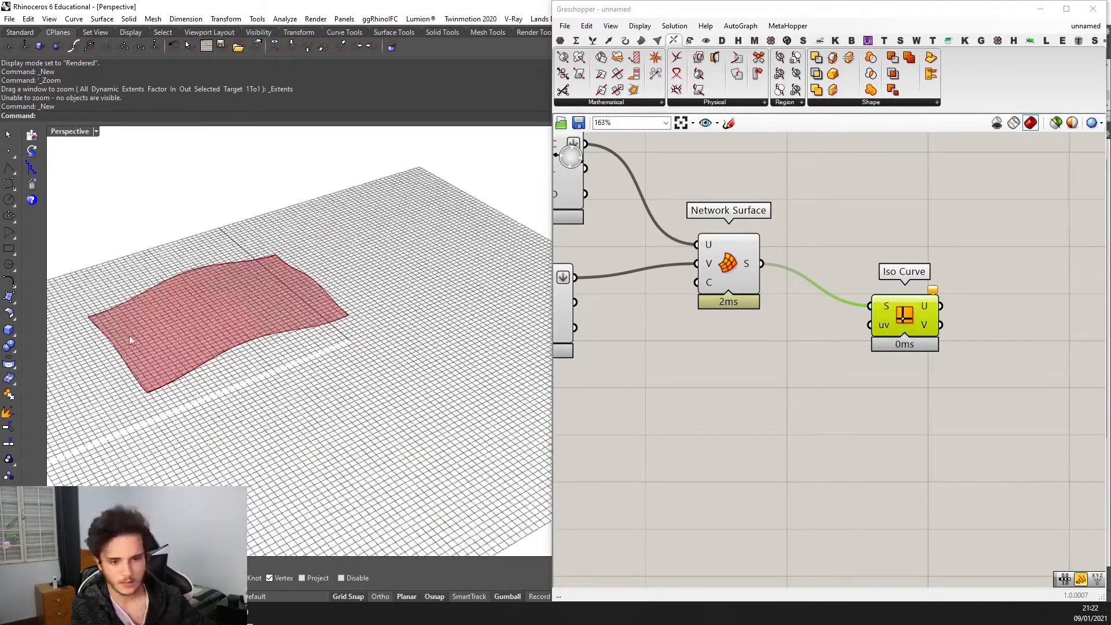
Bake the Network Surface's S output to the Default layer.
{"action": "left_click", "coordinate": [720, 253]}
{"action": "right_click_drag", "start_coordinate": [266, 293], "coordinate": [228, 272]}
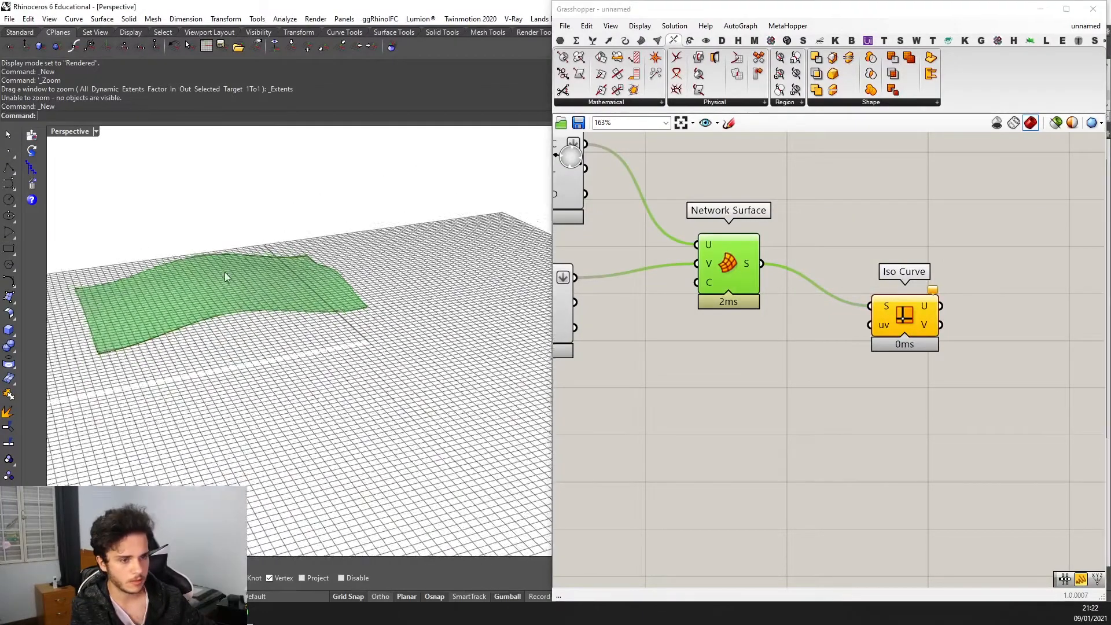
{"action": "scroll", "coordinate": [140, 318], "scroll_direction": "up", "scroll_amount": 4}
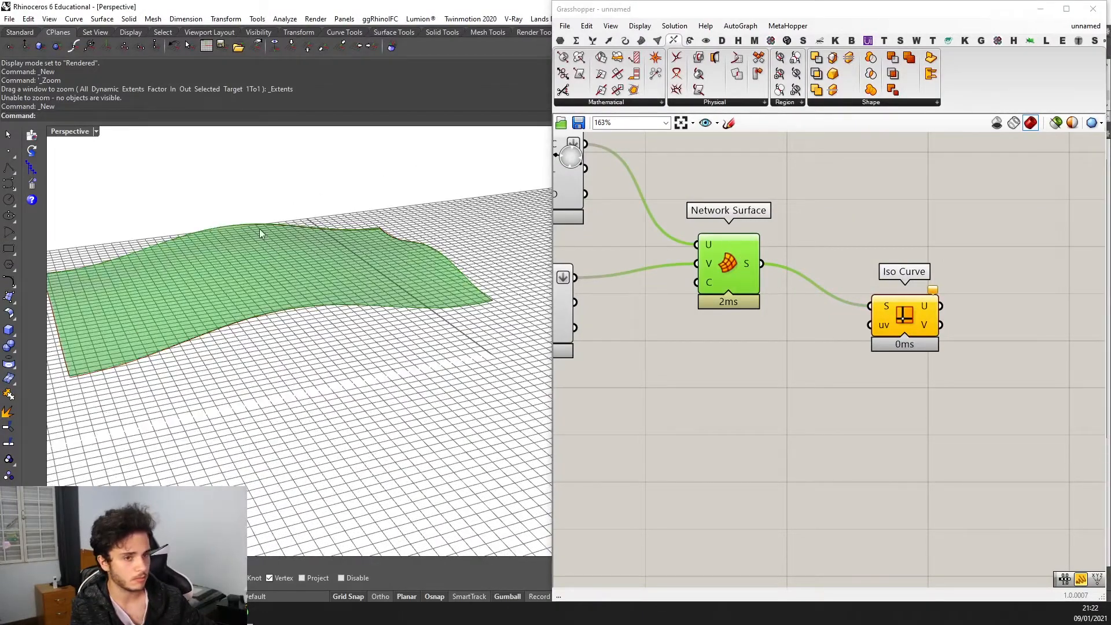
{"action": "right_click", "coordinate": [748, 261]}
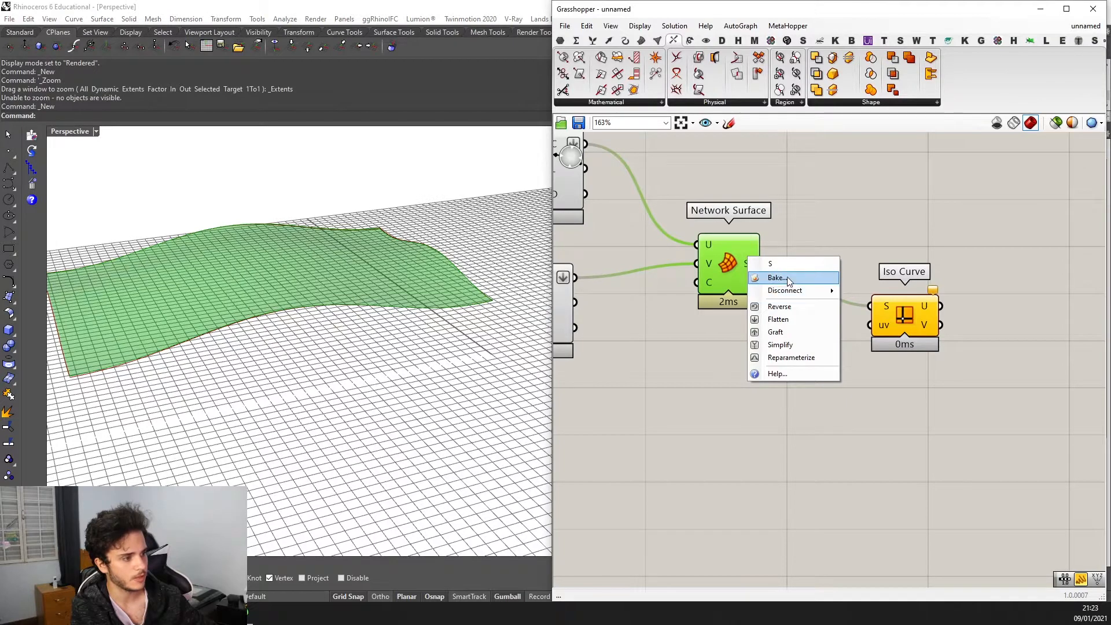
{"action": "left_click", "coordinate": [761, 278]}
{"action": "left_click", "coordinate": [778, 190]}
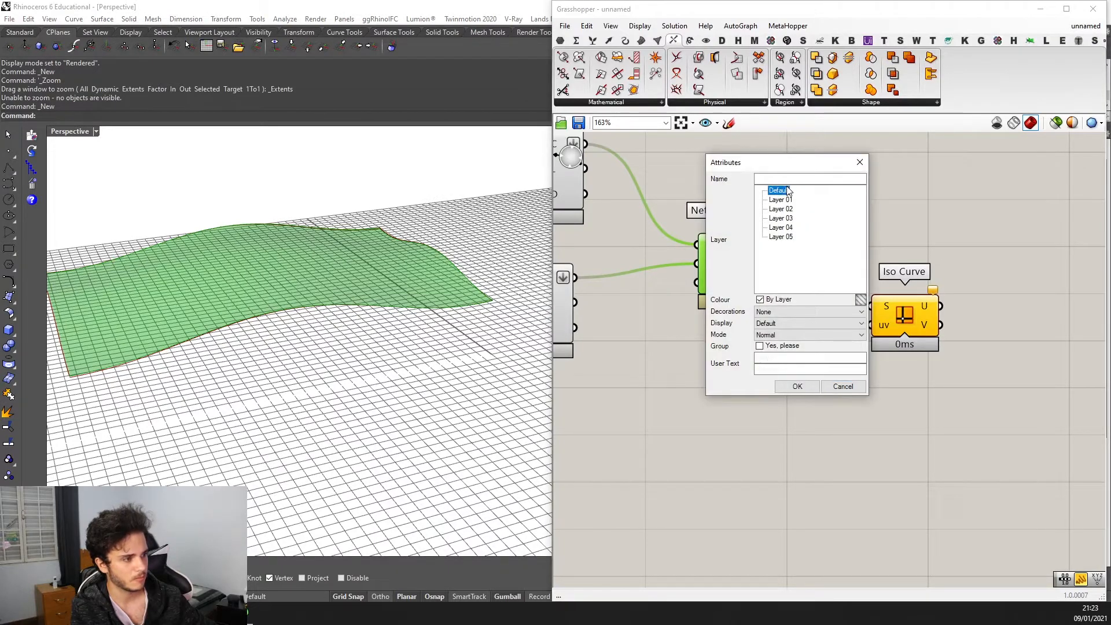
{"action": "left_click", "coordinate": [796, 386]}
Set the Perspective viewport to the Shaded display mode.
{"action": "scroll", "coordinate": [354, 242], "scroll_direction": "down", "scroll_amount": 3}
{"action": "left_click", "coordinate": [97, 132]}
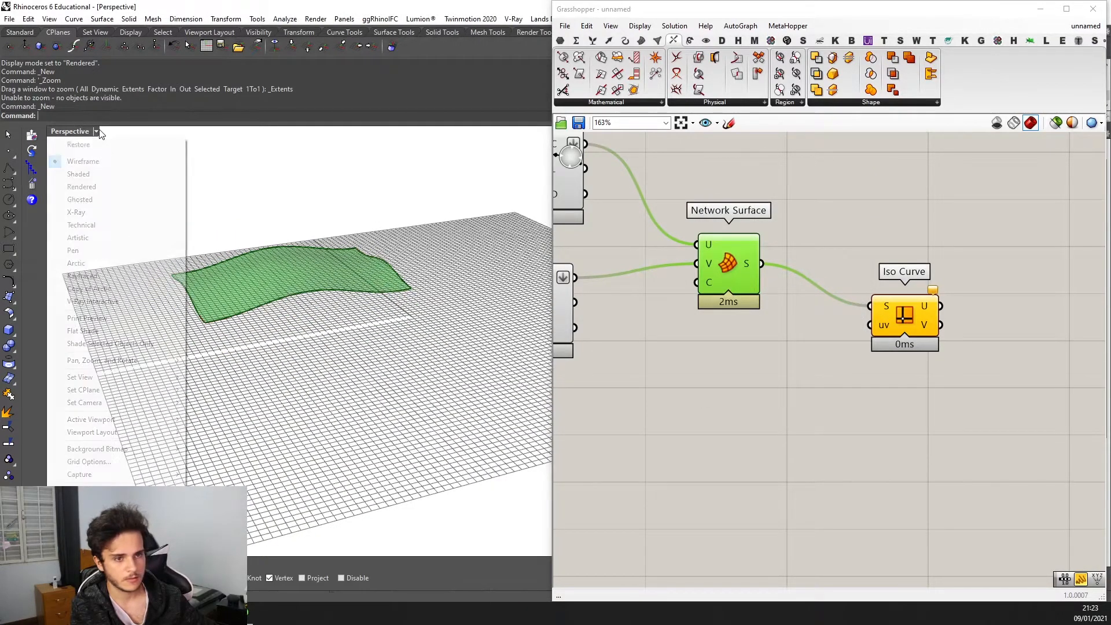
{"action": "left_click", "coordinate": [116, 174]}
{"action": "right_click_drag", "start_coordinate": [368, 208], "coordinate": [347, 266]}
Start ExtractIsocurve on the baked surface and preview isocurves in the V direction.
{"action": "left_click", "coordinate": [347, 266]}
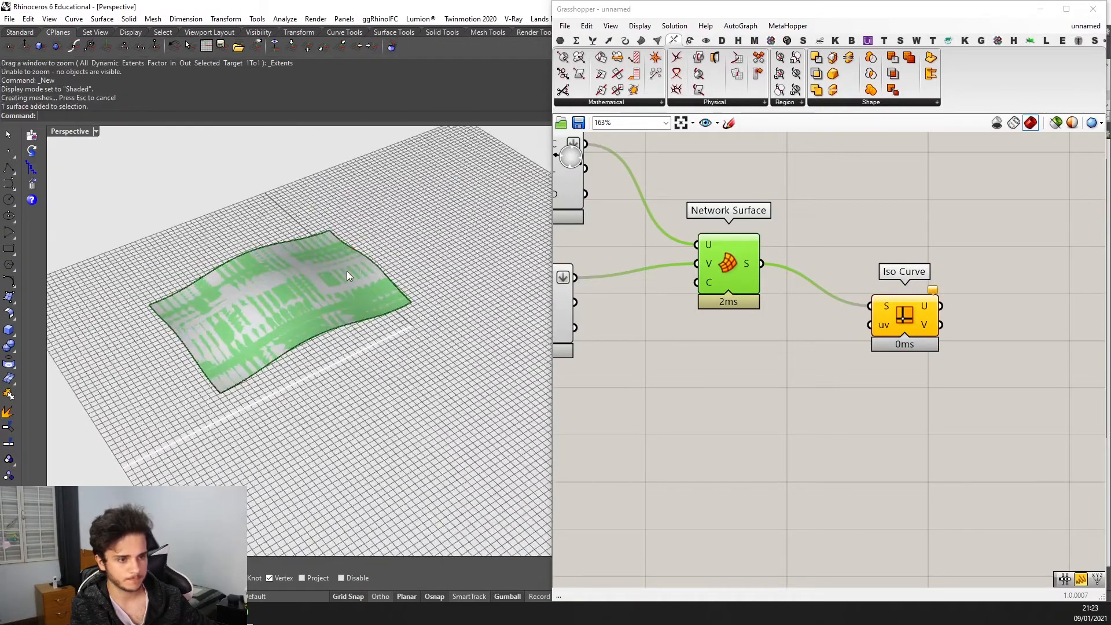
{"action": "type", "text": "Isocurve"}
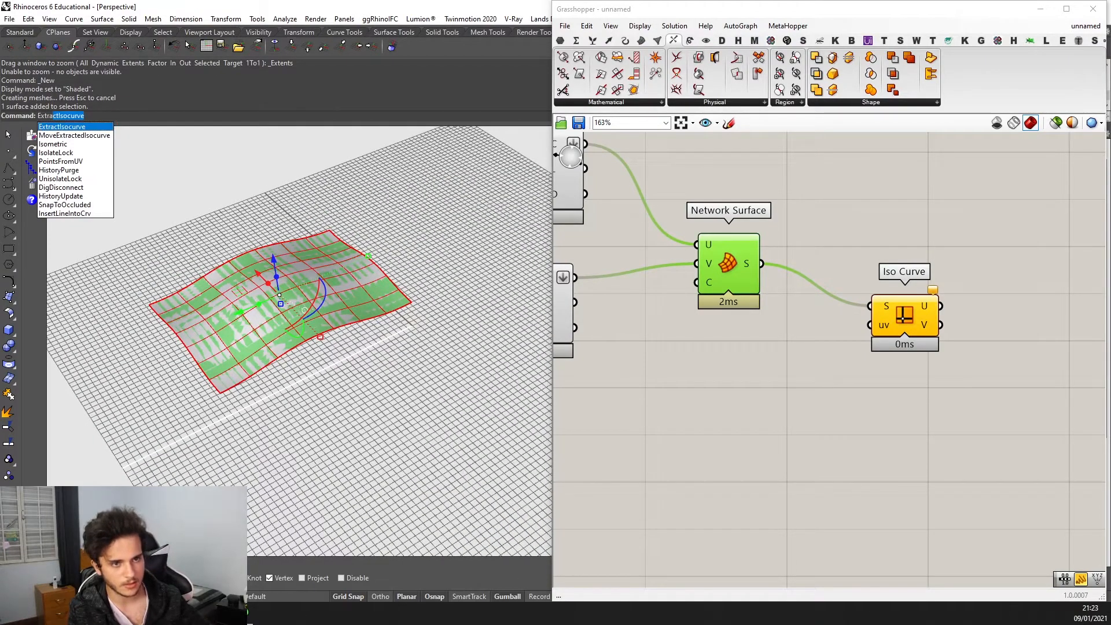
{"action": "key", "text": "Return"}
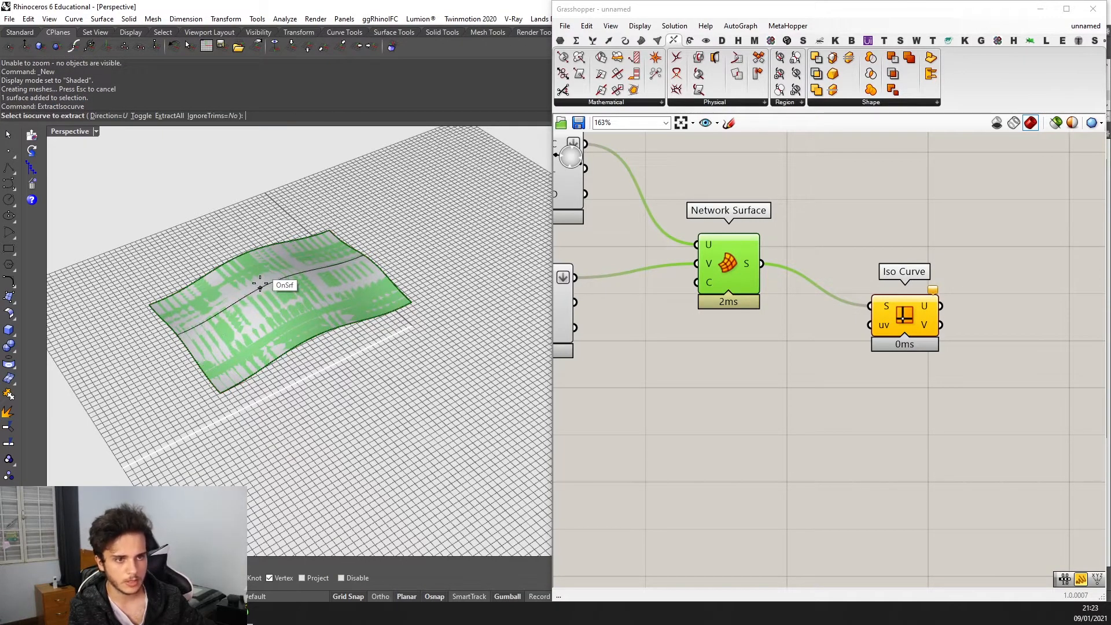
{"action": "left_click", "coordinate": [107, 116]}
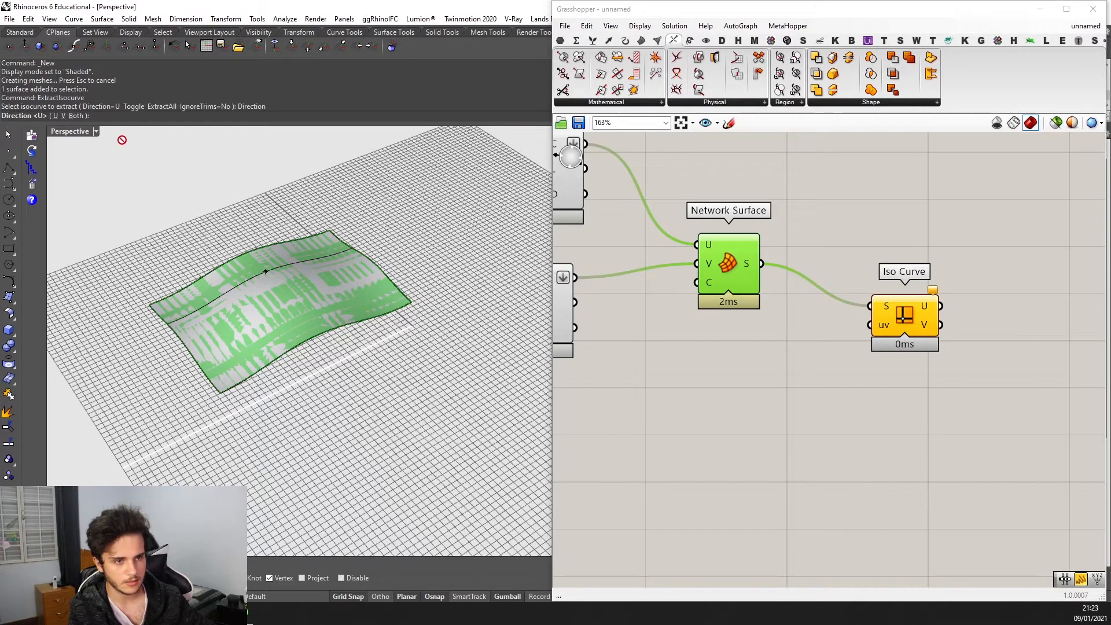
{"action": "left_click", "coordinate": [63, 116]}
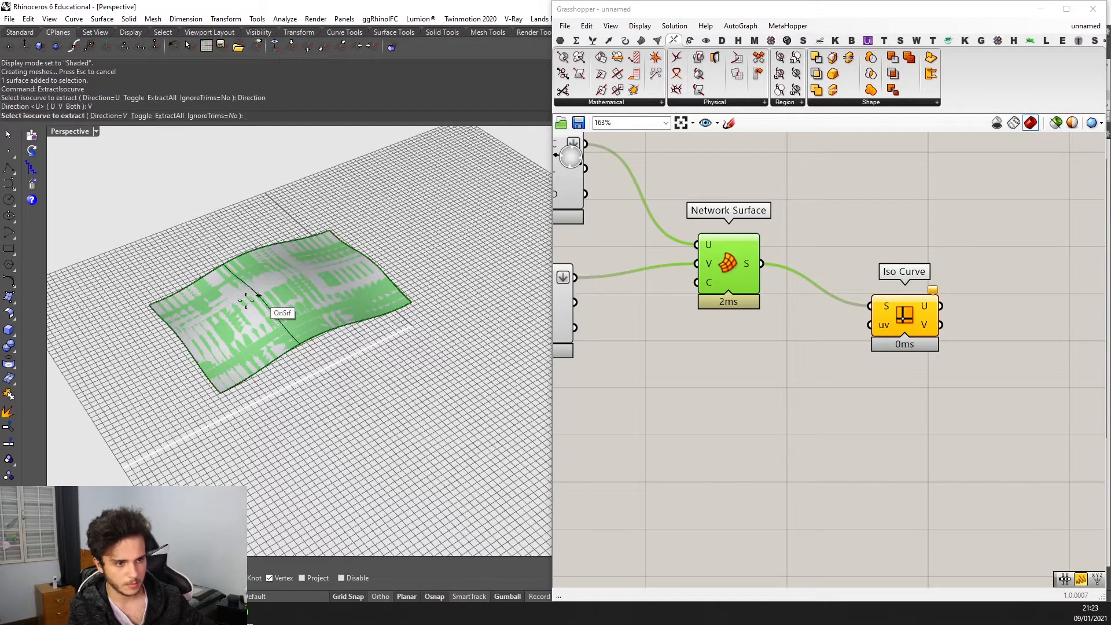
{"action": "left_click", "coordinate": [314, 263]}
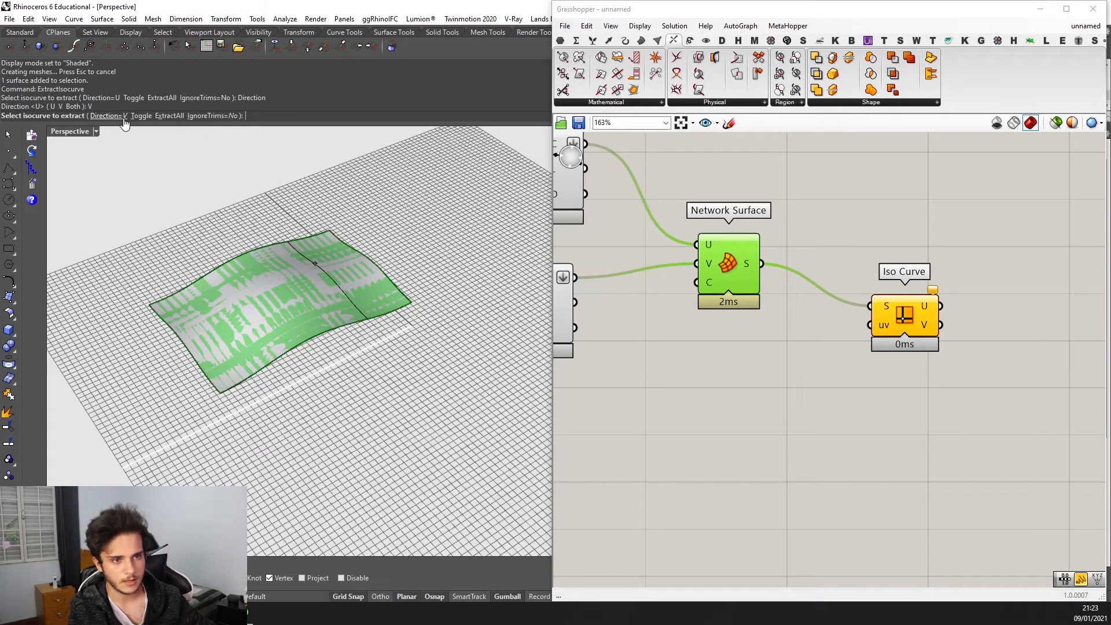
Set the isocurve direction to Both and extract isocurves through four points across the baked surface.
{"action": "left_click", "coordinate": [107, 116]}
{"action": "left_click", "coordinate": [74, 115]}
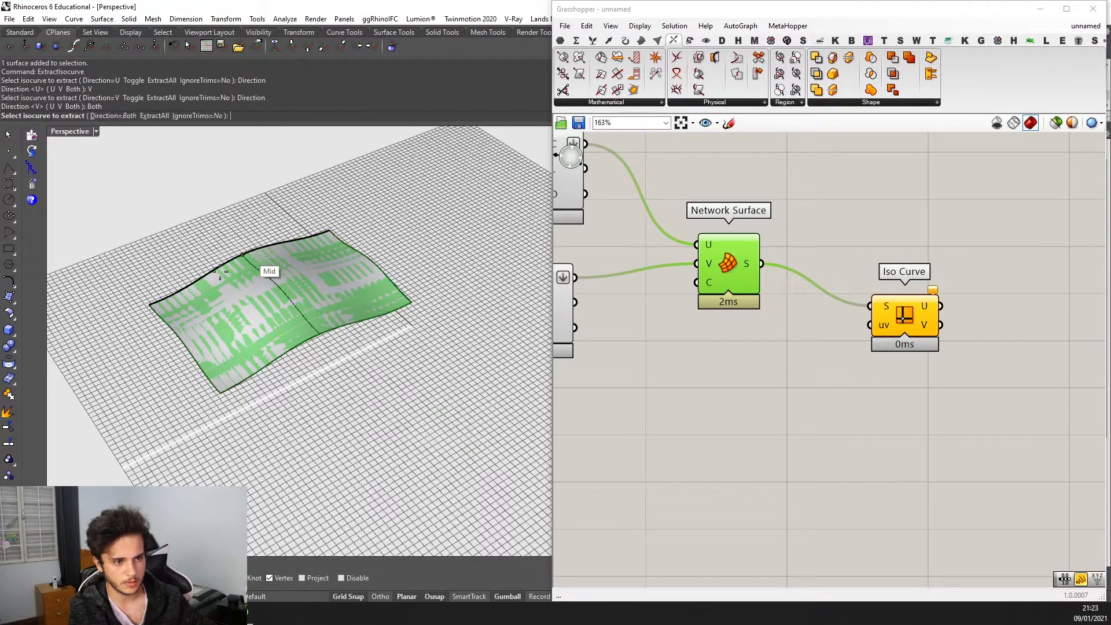
{"action": "left_click", "coordinate": [205, 314]}
{"action": "left_click", "coordinate": [258, 304]}
{"action": "left_click", "coordinate": [316, 280]}
{"action": "left_click", "coordinate": [345, 311]}
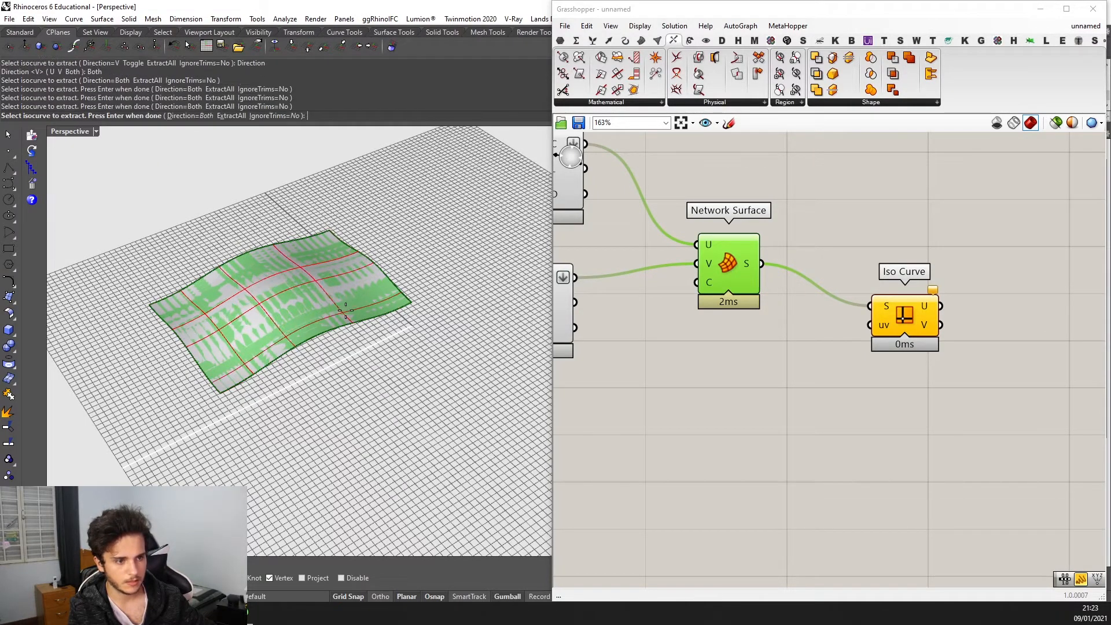
{"action": "key", "text": "Return"}
{"action": "key", "text": "Escape"}
Delete the baked surface together with all its extracted isocurves.
{"action": "right_click_drag", "start_coordinate": [340, 275], "coordinate": [414, 257]}
{"action": "left_click", "coordinate": [296, 335]}
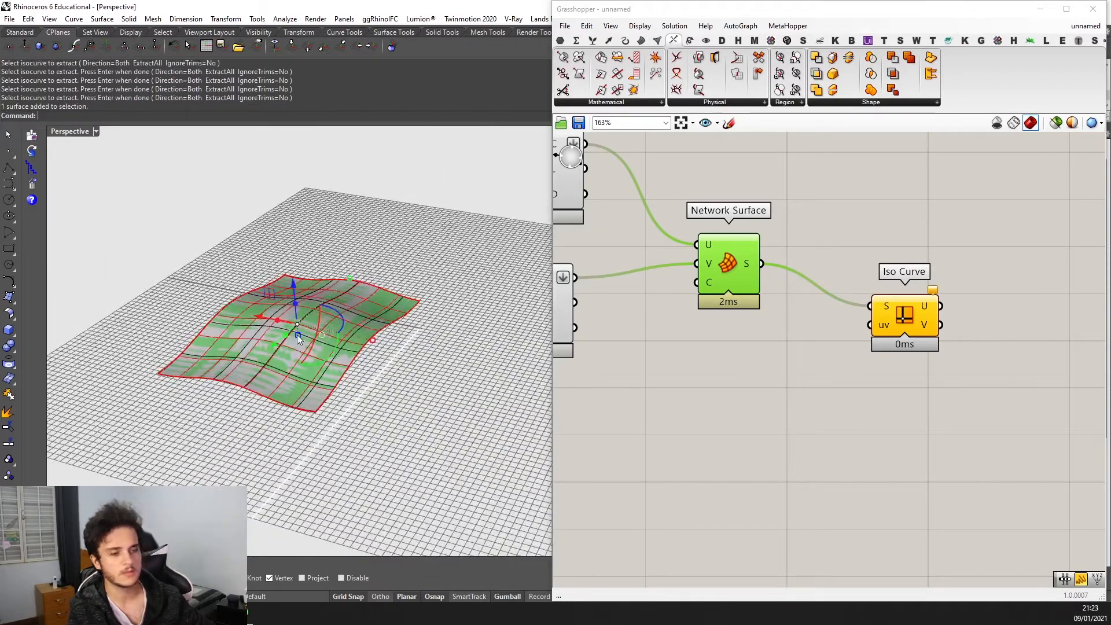
{"action": "right_click_drag", "start_coordinate": [482, 320], "coordinate": [295, 256]}
{"action": "key", "text": "Escape"}
{"action": "left_click_drag", "start_coordinate": [73, 189], "coordinate": [451, 420]}
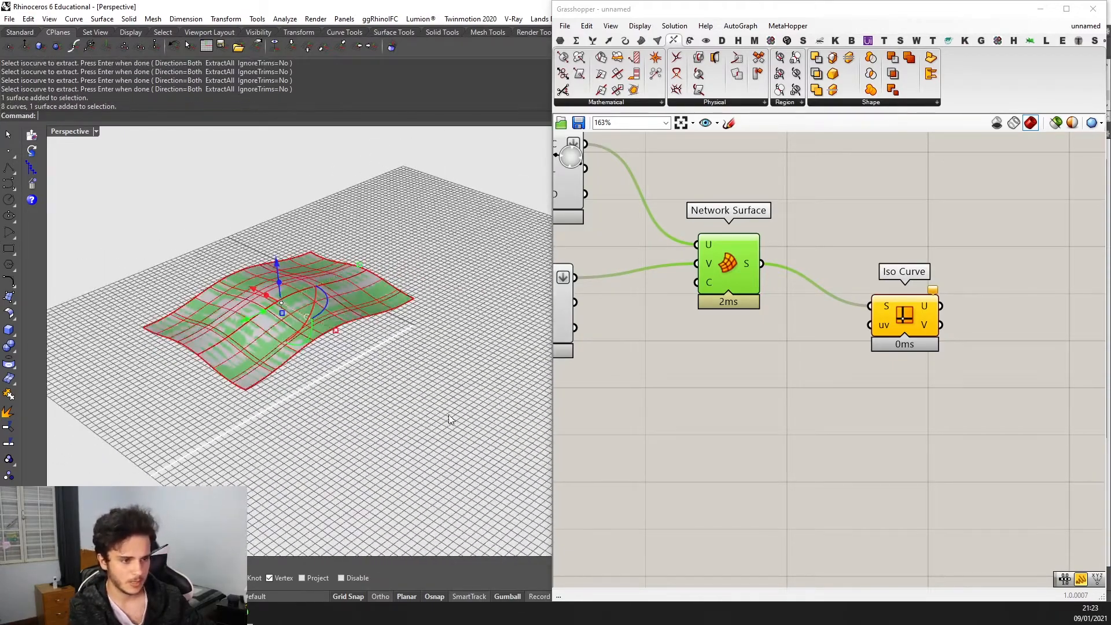
{"action": "key", "text": "Delete"}
Add a Construct Point component to the canvas below the Network Surface and Iso Curve components.
{"action": "scroll", "coordinate": [846, 346], "scroll_direction": "up", "scroll_amount": 3}
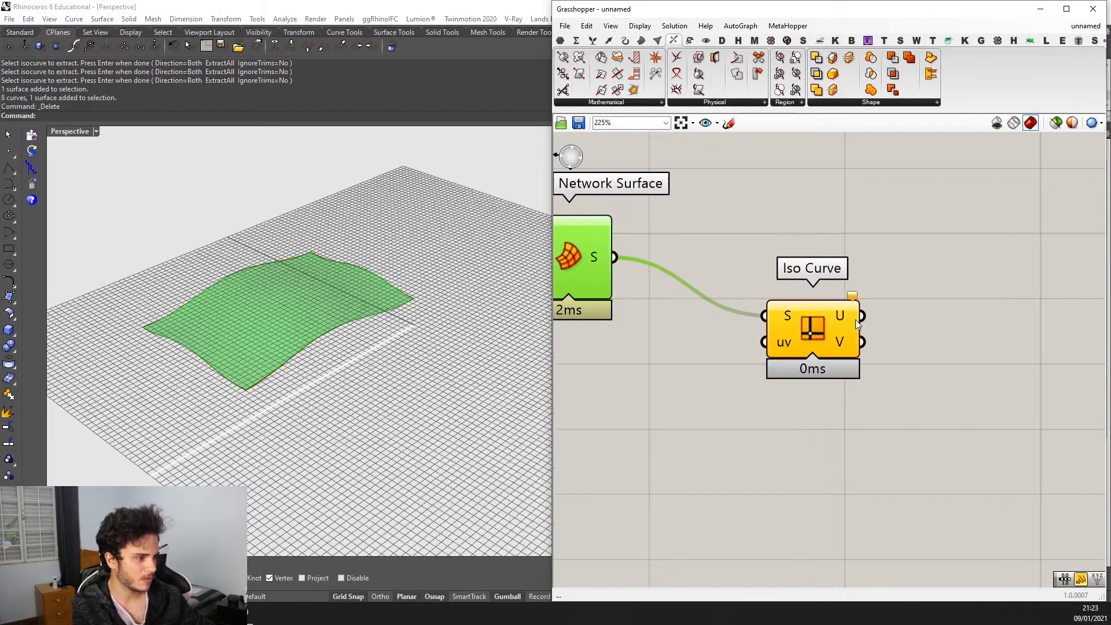
{"action": "scroll", "coordinate": [850, 316], "scroll_direction": "down", "scroll_amount": 4}
{"action": "scroll", "coordinate": [260, 313], "scroll_direction": "up", "scroll_amount": 3}
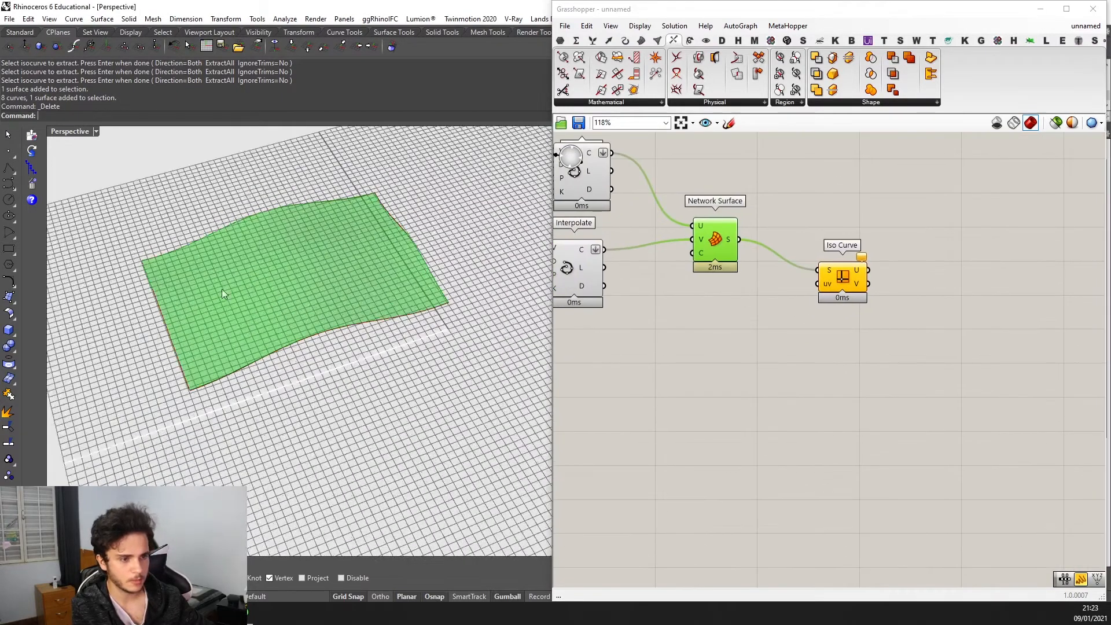
{"action": "double_click", "coordinate": [797, 369]}
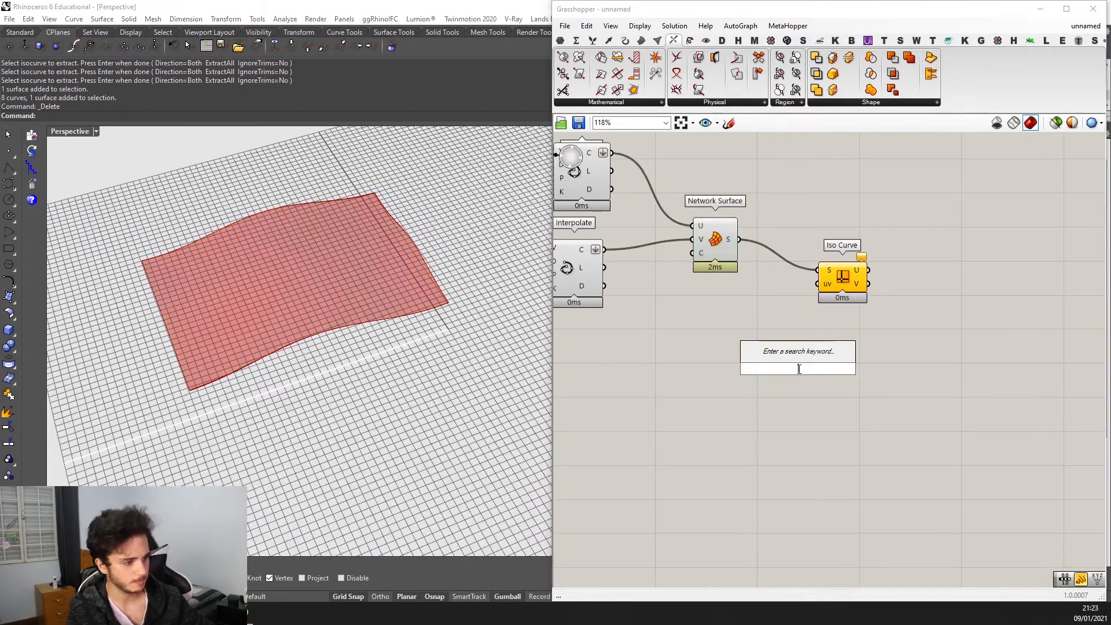
{"action": "type", "text": "NST"}
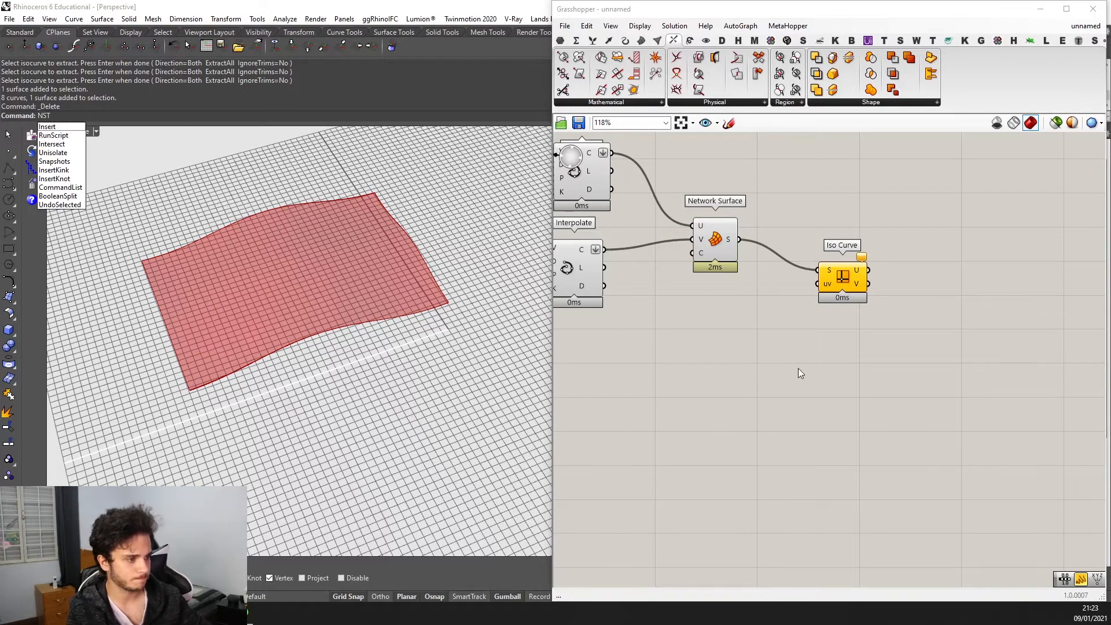
{"action": "left_click", "coordinate": [797, 368]}
{"action": "double_click", "coordinate": [799, 368]}
{"action": "type", "text": "cons"}
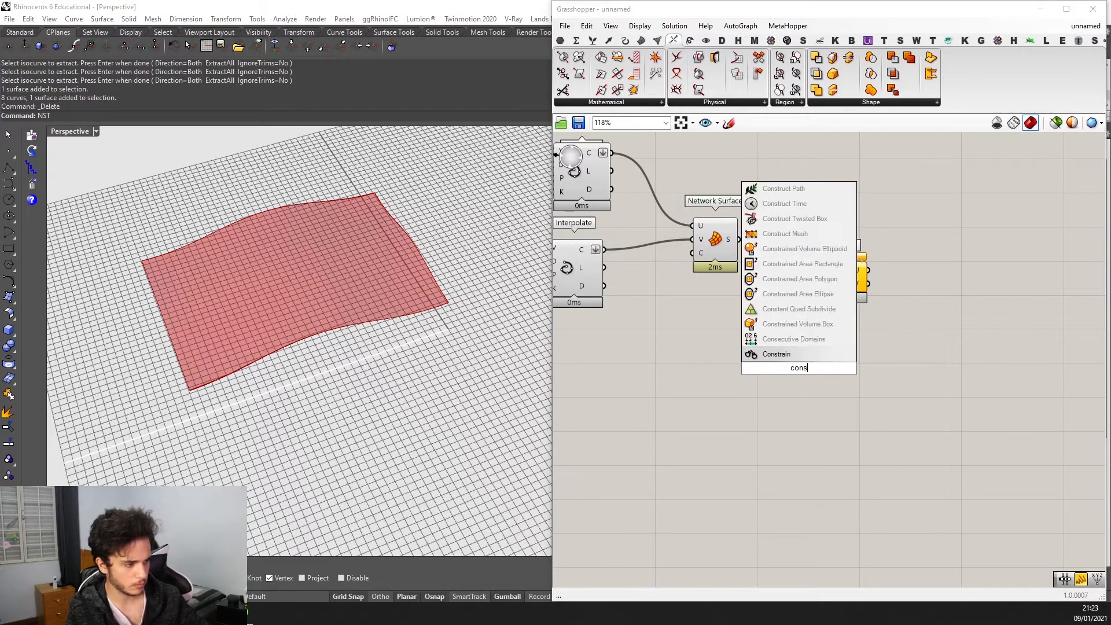
{"action": "type", "text": "truct point"}
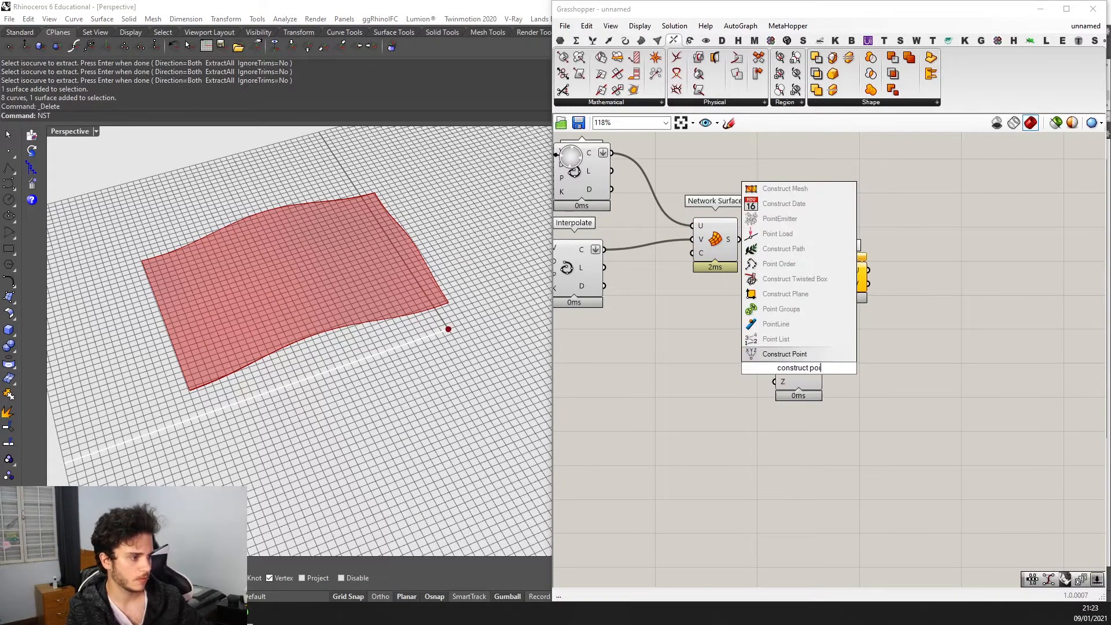
{"action": "key", "text": "Return"}
Add a Range component beside Construct Point, on its input side.
{"action": "double_click", "coordinate": [657, 400]}
{"action": "type", "text": "range"}
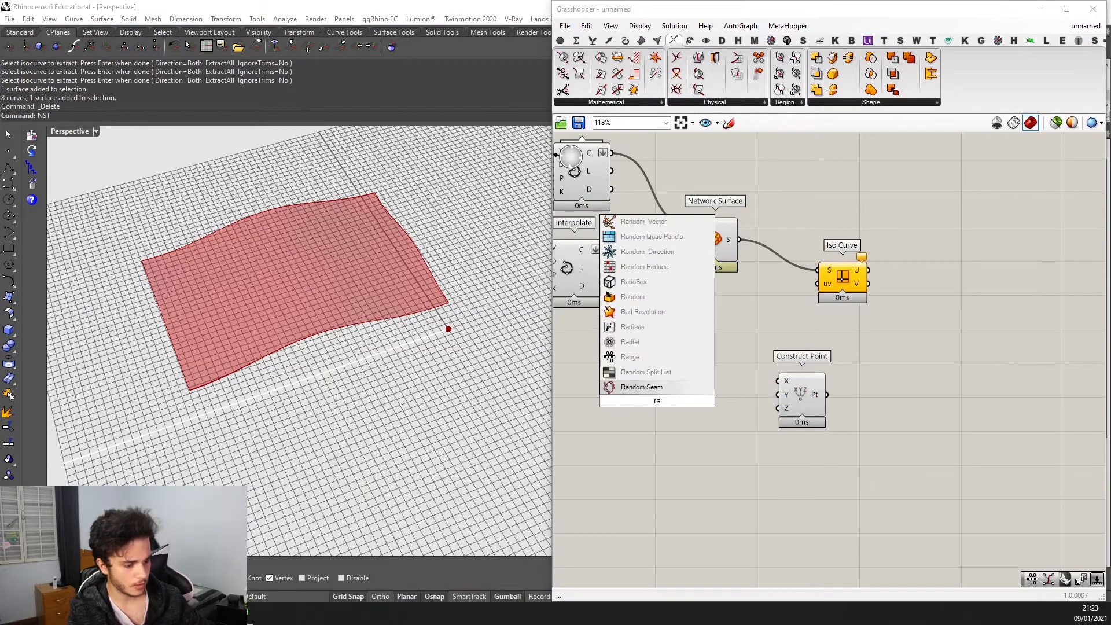
{"action": "key", "text": "Return"}
{"action": "scroll", "coordinate": [683, 402], "scroll_direction": "up", "scroll_amount": 5}
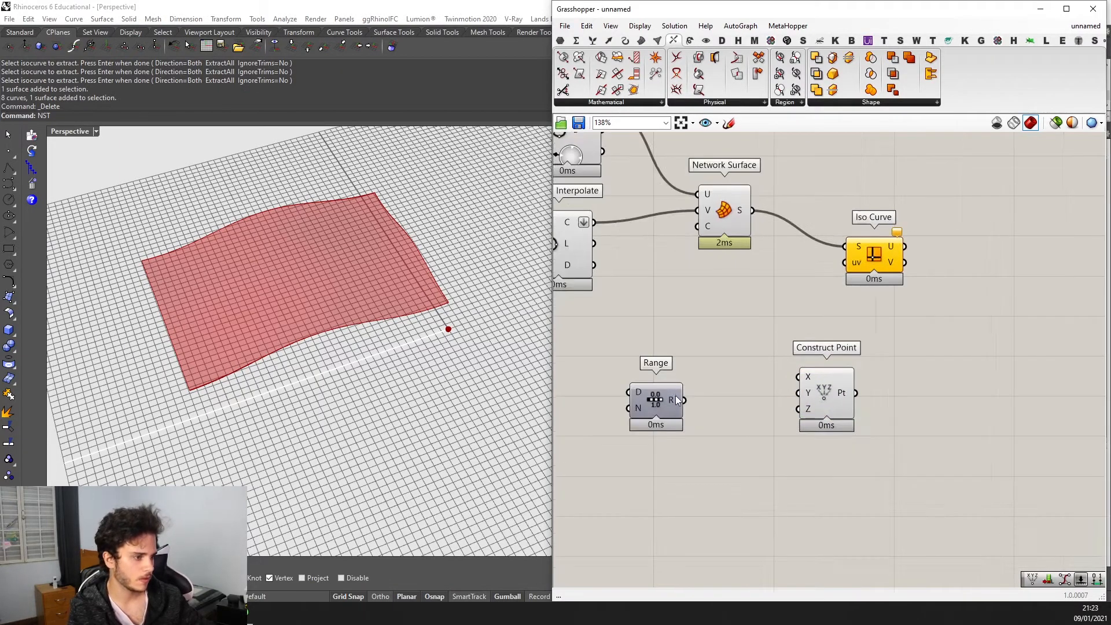
{"action": "scroll", "coordinate": [810, 405], "scroll_direction": "up", "scroll_amount": 2}
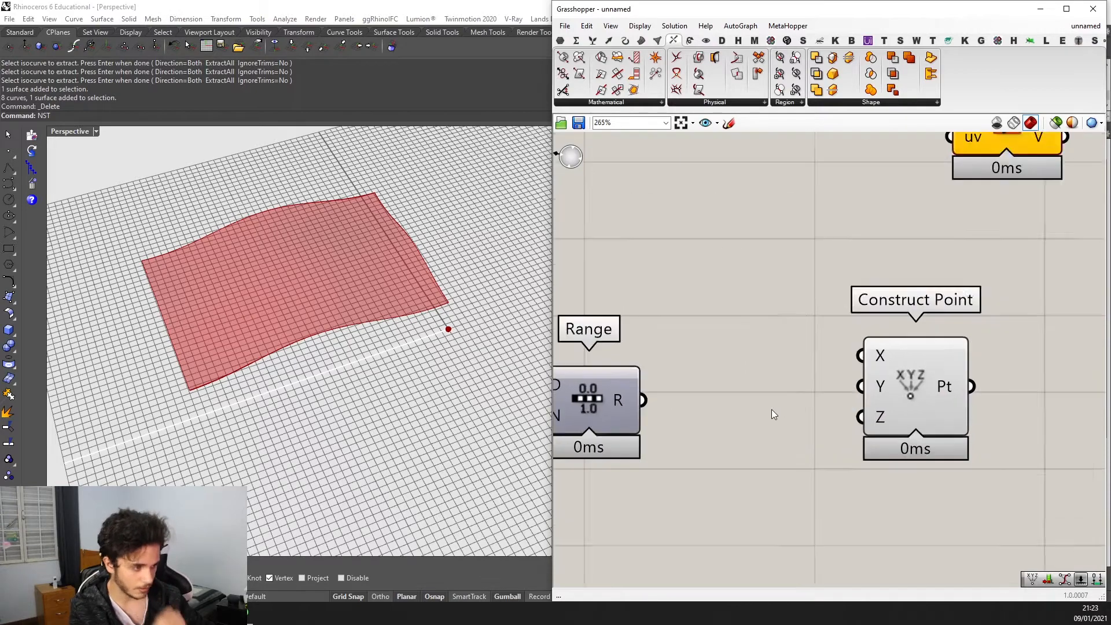
Connect the Range output R to the X input of Construct Point.
{"action": "right_click_drag", "start_coordinate": [435, 388], "coordinate": [408, 332]}
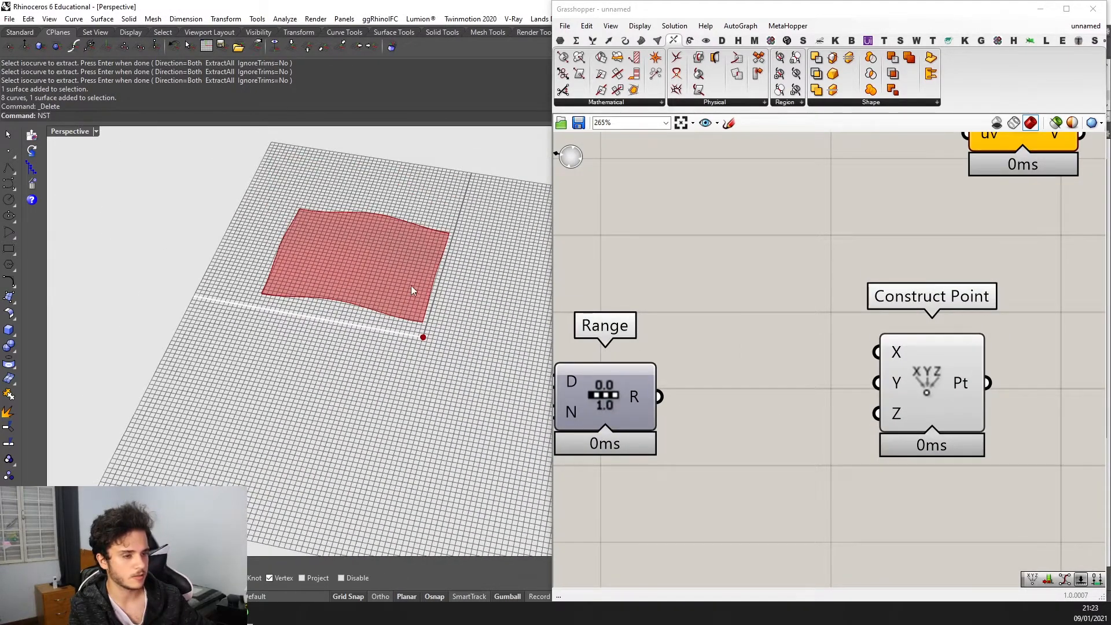
{"action": "scroll", "coordinate": [710, 370], "scroll_direction": "down", "scroll_amount": 2}
{"action": "left_click_drag", "start_coordinate": [674, 389], "coordinate": [823, 385]}
{"action": "right_click_drag", "start_coordinate": [840, 379], "coordinate": [762, 383]}
{"action": "scroll", "coordinate": [762, 383], "scroll_direction": "down", "scroll_amount": 2}
{"action": "scroll", "coordinate": [475, 248], "scroll_direction": "up", "scroll_amount": 4}
{"action": "right_click_drag", "start_coordinate": [456, 278], "coordinate": [528, 374]}
{"action": "left_click_drag", "start_coordinate": [721, 394], "coordinate": [750, 414], "text": "ctrl"}
{"action": "scroll", "coordinate": [324, 351], "scroll_direction": "down", "scroll_amount": 4}
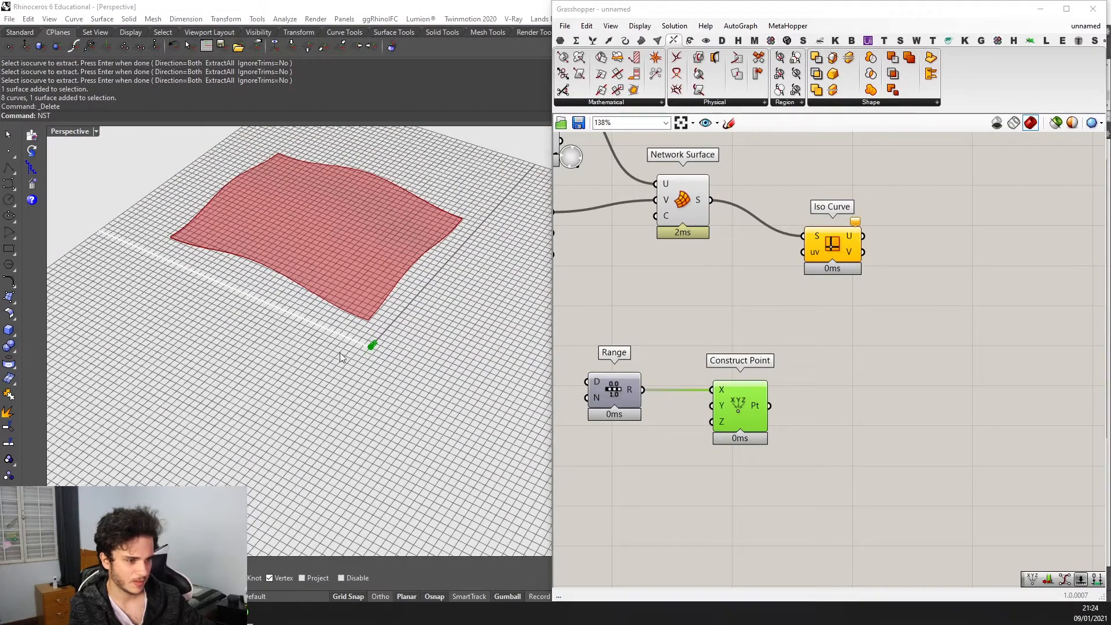
Reparameterize the surface input S of the Iso Curve component.
{"action": "right_click_drag", "start_coordinate": [342, 357], "coordinate": [380, 324]}
{"action": "scroll", "coordinate": [804, 362], "scroll_direction": "down", "scroll_amount": 2}
{"action": "right_click_drag", "start_coordinate": [786, 411], "coordinate": [703, 427]}
{"action": "scroll", "coordinate": [703, 427], "scroll_direction": "up", "scroll_amount": 1}
{"action": "scroll", "coordinate": [703, 425], "scroll_direction": "up", "scroll_amount": 1}
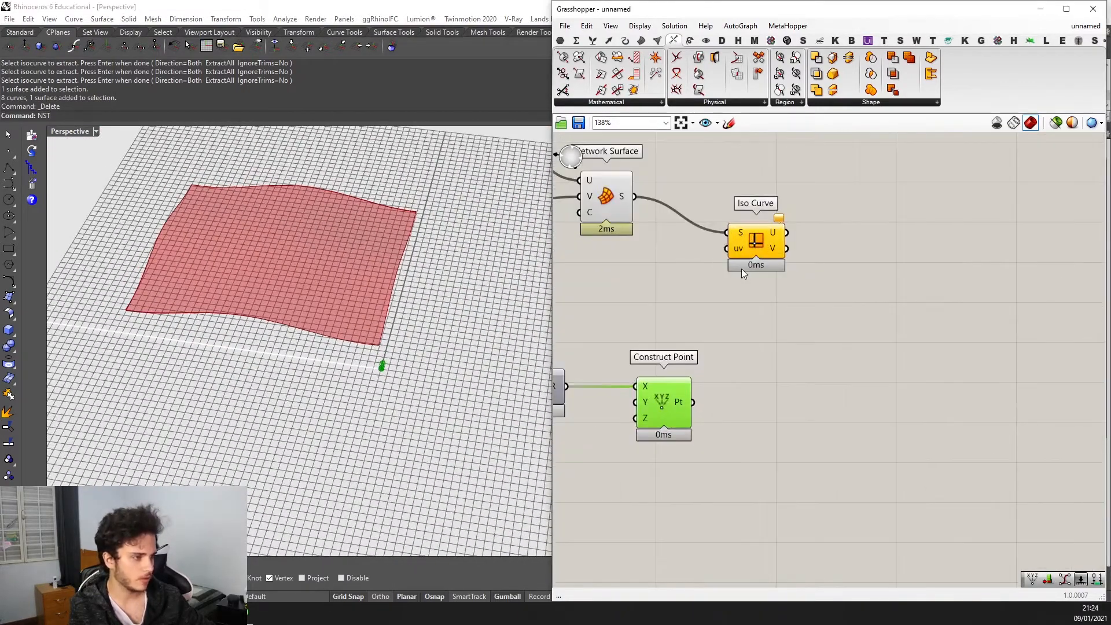
{"action": "right_click", "coordinate": [739, 234]}
{"action": "left_click", "coordinate": [776, 360]}
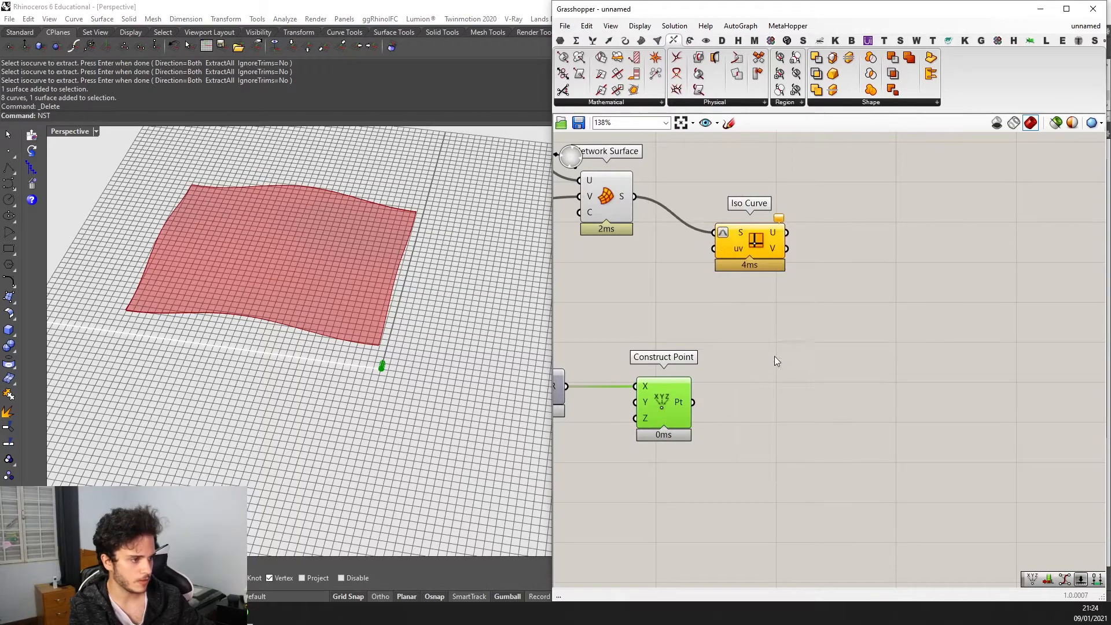
Connect the Construct Point output Pt to the uv input of Iso Curve.
{"action": "right_click_drag", "start_coordinate": [169, 361], "coordinate": [203, 324]}
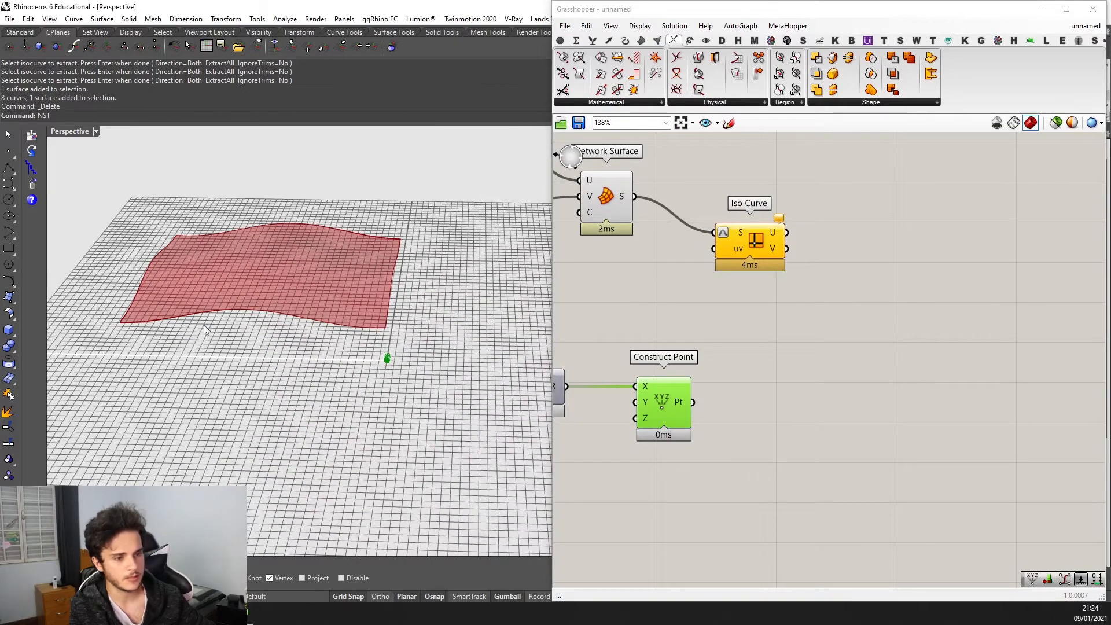
{"action": "scroll", "coordinate": [304, 319], "scroll_direction": "down", "scroll_amount": 2}
{"action": "scroll", "coordinate": [307, 319], "scroll_direction": "up", "scroll_amount": 4}
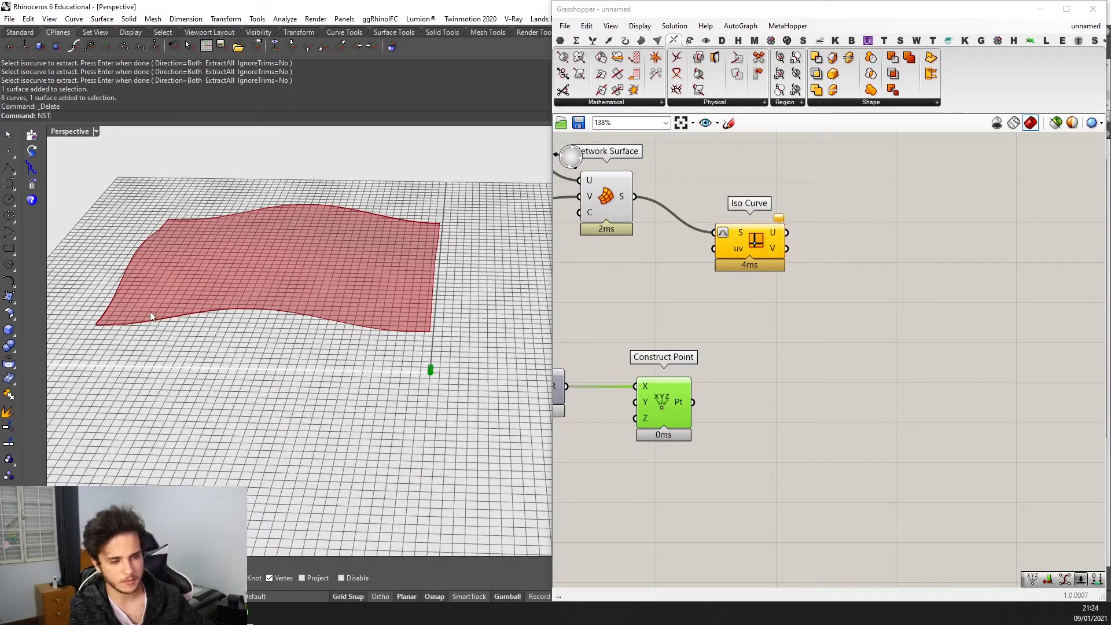
{"action": "scroll", "coordinate": [729, 239], "scroll_direction": "down", "scroll_amount": 2}
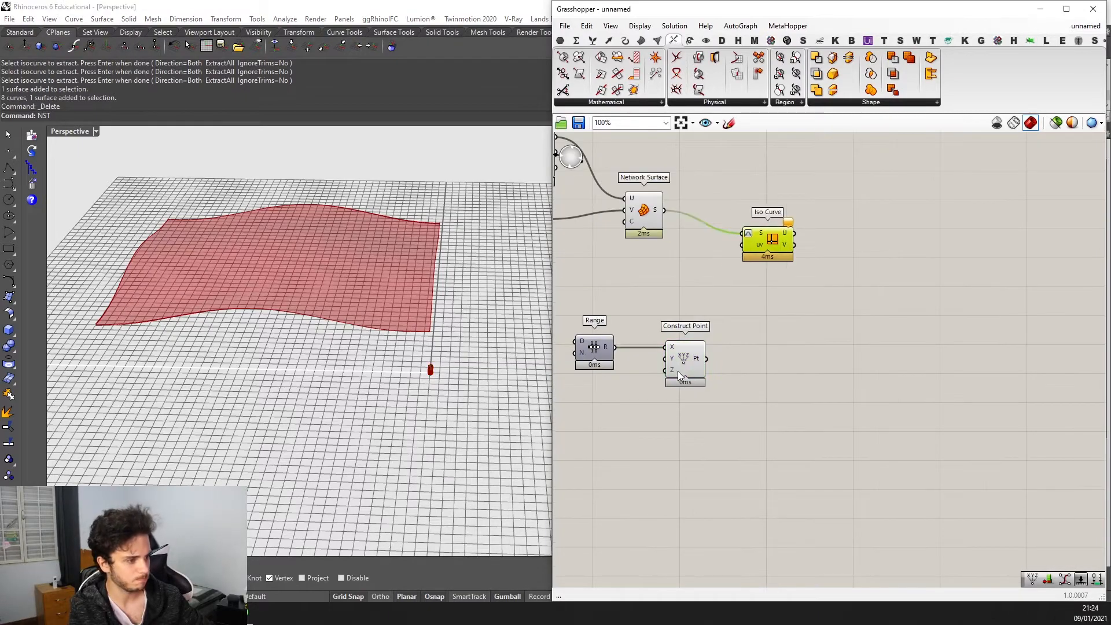
{"action": "scroll", "coordinate": [700, 346], "scroll_direction": "up", "scroll_amount": 1}
{"action": "left_click_drag", "start_coordinate": [704, 342], "coordinate": [746, 227]}
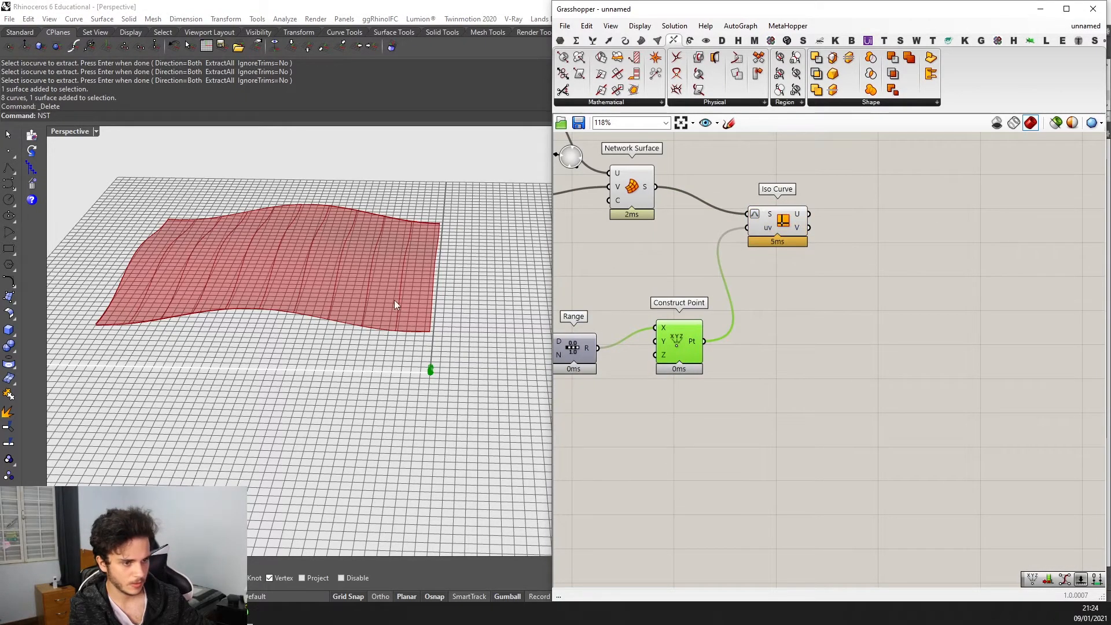
Highlight the Iso Curve output and examine the spacing and direction of its curves across the roof surface.
{"action": "right_click_drag", "start_coordinate": [393, 300], "coordinate": [283, 390]}
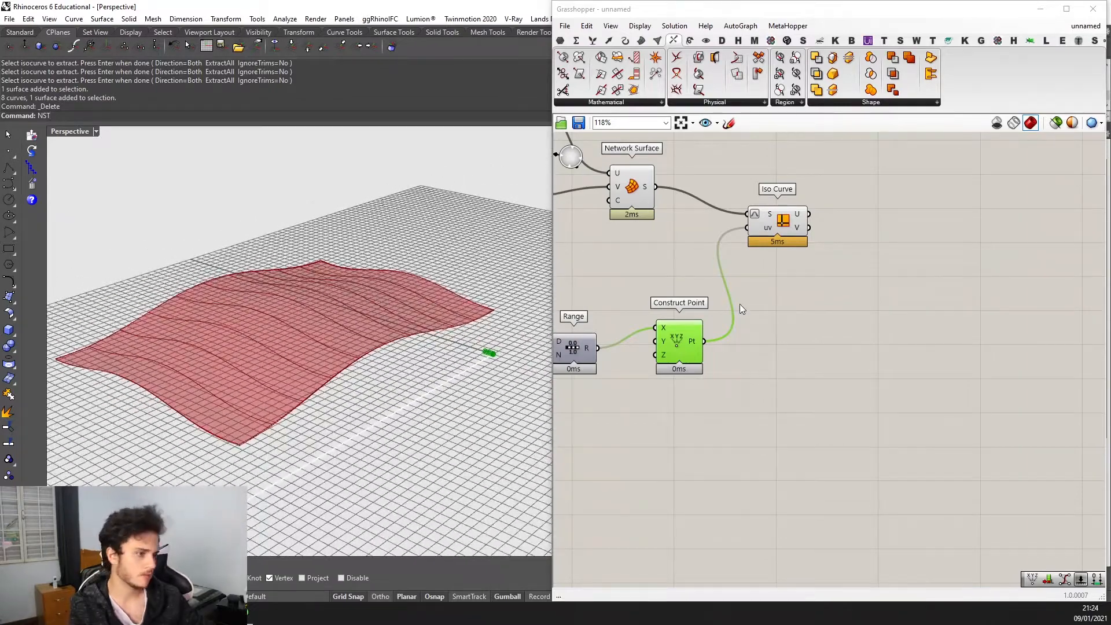
{"action": "scroll", "coordinate": [734, 305], "scroll_direction": "down", "scroll_amount": 3}
{"action": "left_click", "coordinate": [720, 301]}
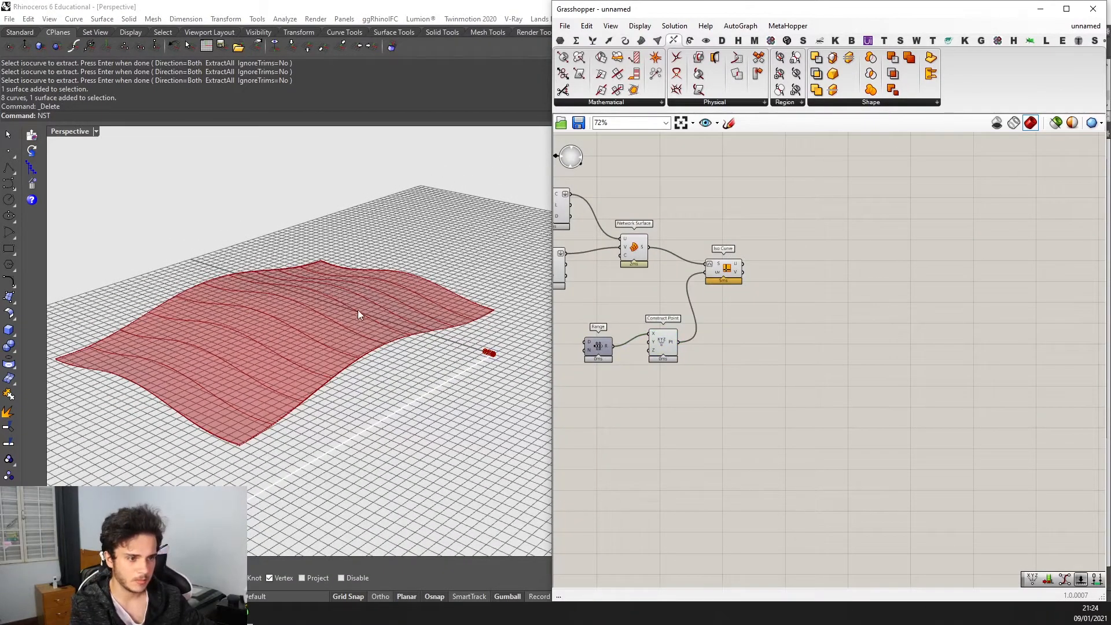
{"action": "right_click_drag", "start_coordinate": [357, 312], "coordinate": [289, 319]}
{"action": "scroll", "coordinate": [735, 286], "scroll_direction": "up", "scroll_amount": 1}
{"action": "left_click", "coordinate": [736, 265]}
{"action": "right_click_drag", "start_coordinate": [442, 294], "coordinate": [470, 272]}
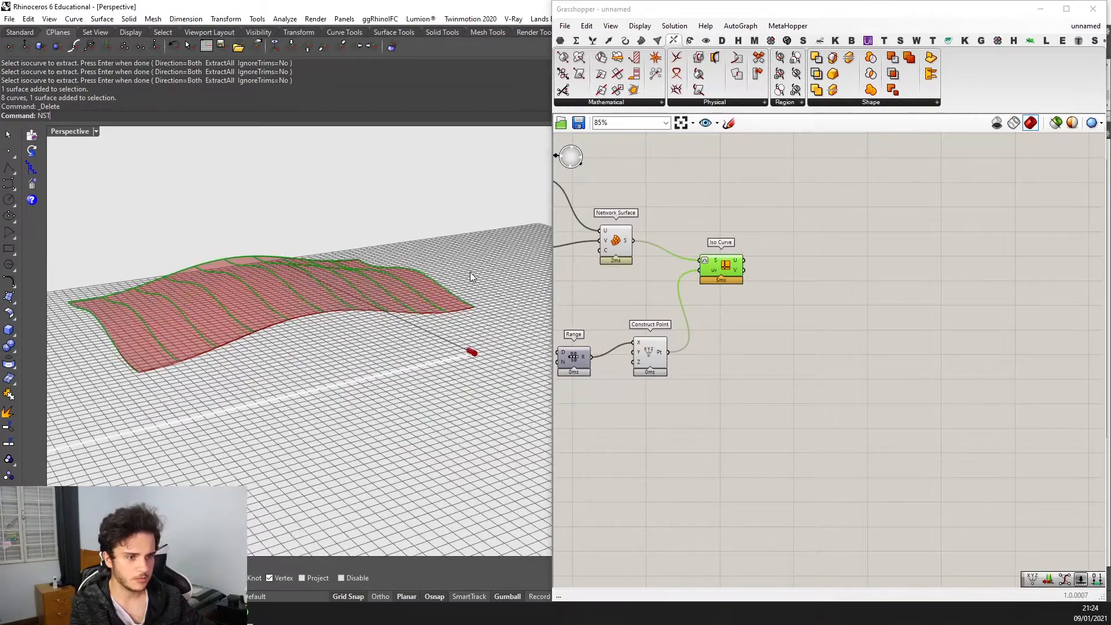
{"action": "scroll", "coordinate": [650, 261], "scroll_direction": "up", "scroll_amount": 1}
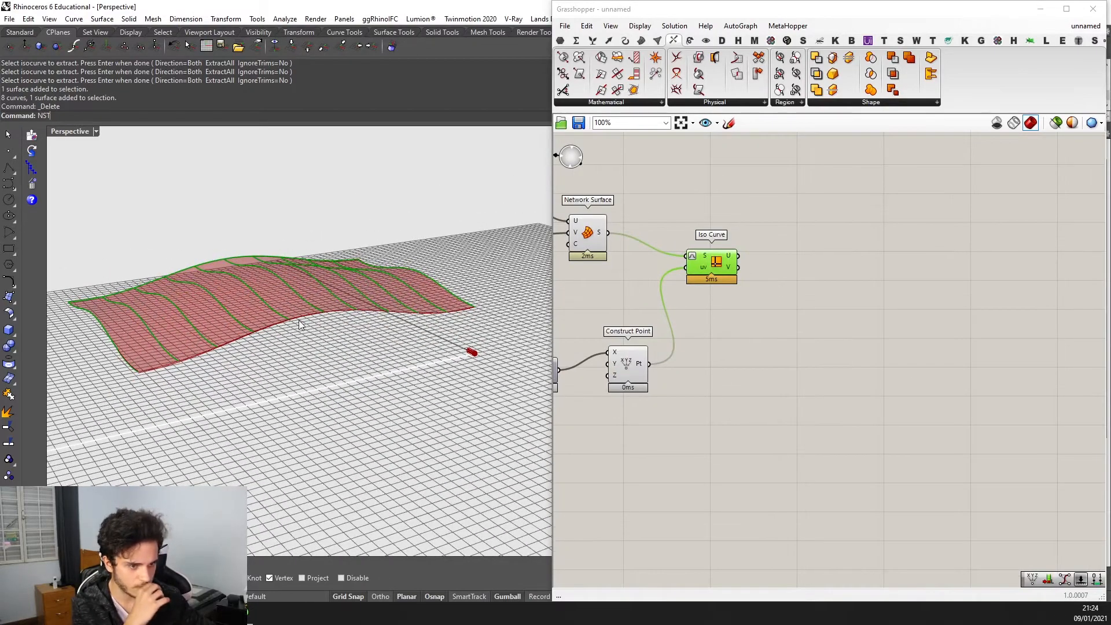
{"action": "right_click_drag", "start_coordinate": [299, 325], "coordinate": [273, 297]}
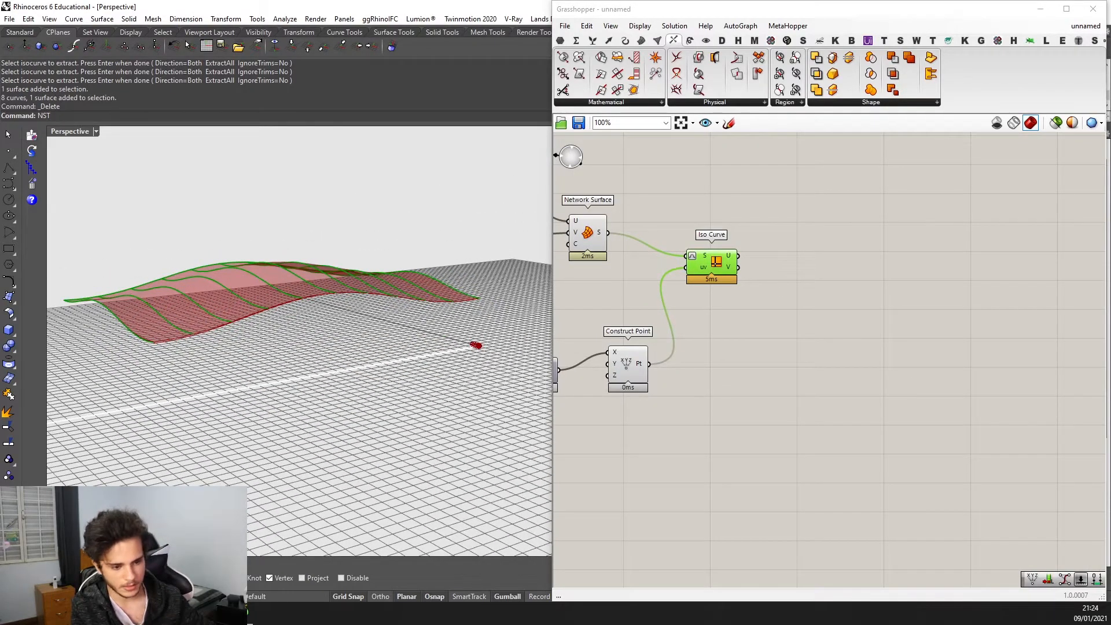
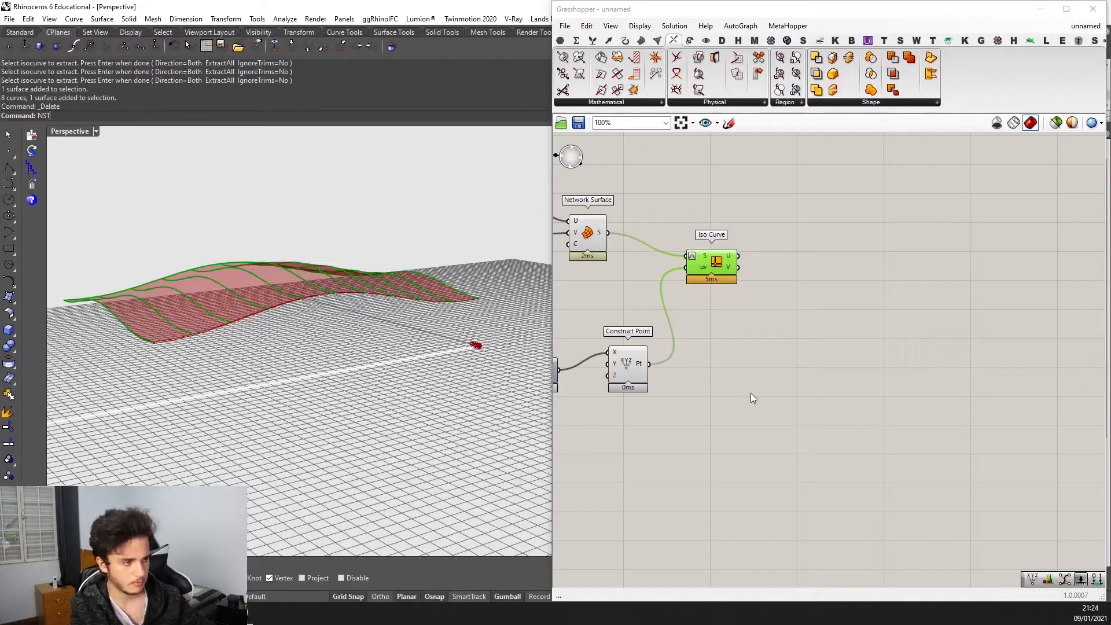
Turn off the preview of the two Interpolate components and the Network Surface component.
{"action": "right_click_drag", "start_coordinate": [693, 328], "coordinate": [793, 336]}
{"action": "scroll", "coordinate": [793, 337], "scroll_direction": "down", "scroll_amount": 2}
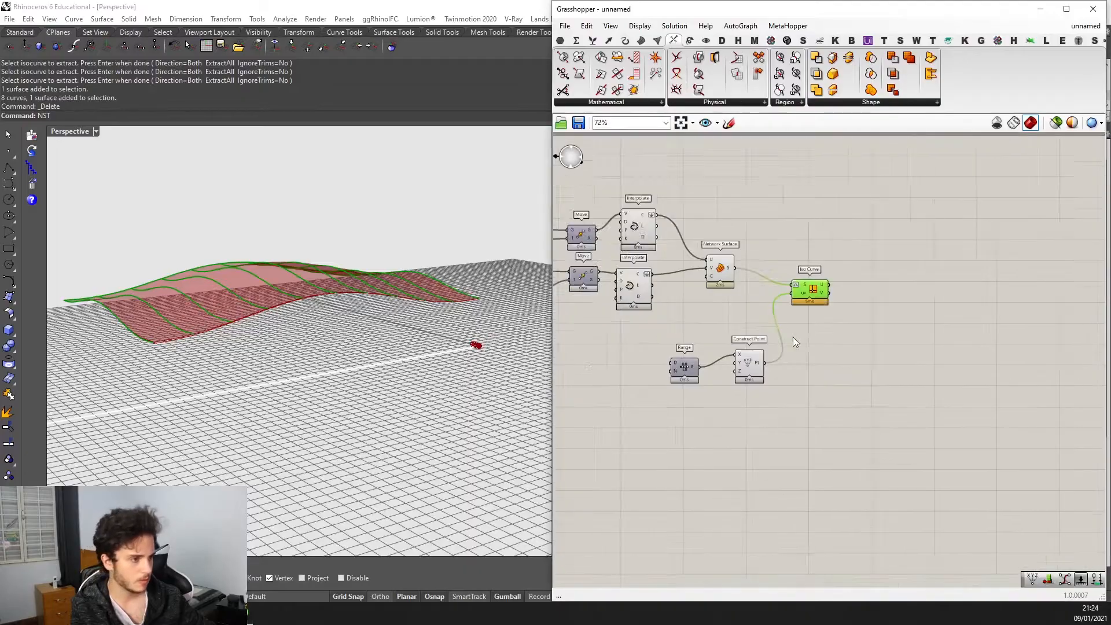
{"action": "scroll", "coordinate": [726, 290], "scroll_direction": "up", "scroll_amount": 1}
{"action": "right_click_drag", "start_coordinate": [720, 288], "coordinate": [752, 302]}
{"action": "left_click_drag", "start_coordinate": [779, 349], "coordinate": [627, 214]}
{"action": "middle_click", "coordinate": [637, 213]}
{"action": "left_click", "coordinate": [680, 177]}
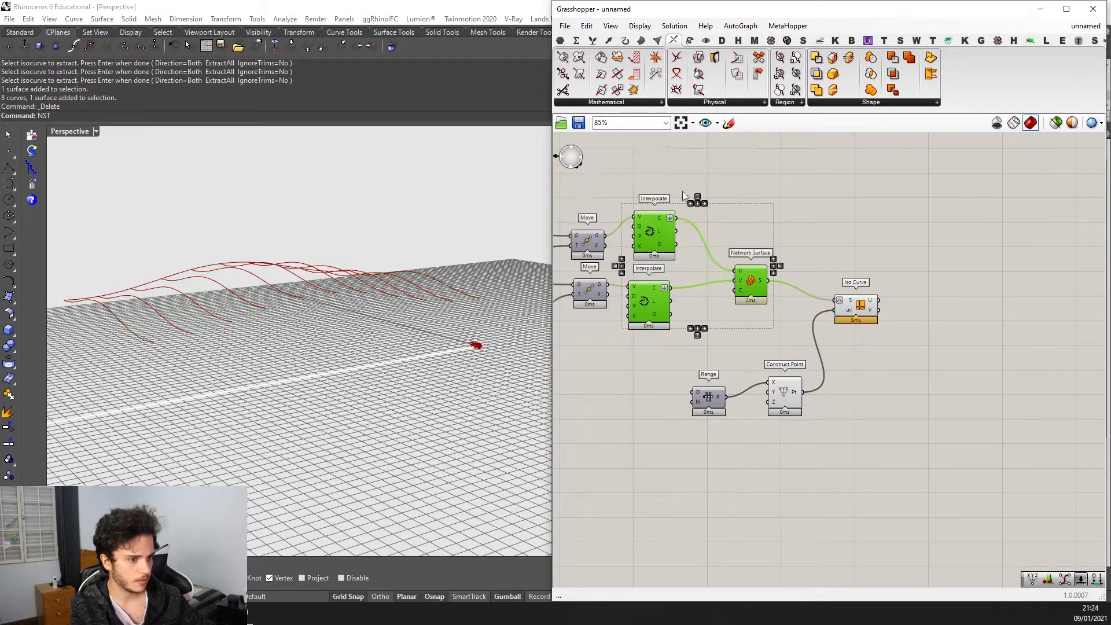
Move the Iso Curve component slightly farther from Network Surface and inspect its curves on their own.
{"action": "right_click_drag", "start_coordinate": [866, 284], "coordinate": [787, 324]}
{"action": "scroll", "coordinate": [790, 333], "scroll_direction": "up", "scroll_amount": 1}
{"action": "left_click_drag", "start_coordinate": [783, 343], "coordinate": [812, 330]}
{"action": "right_click_drag", "start_coordinate": [425, 309], "coordinate": [388, 340]}
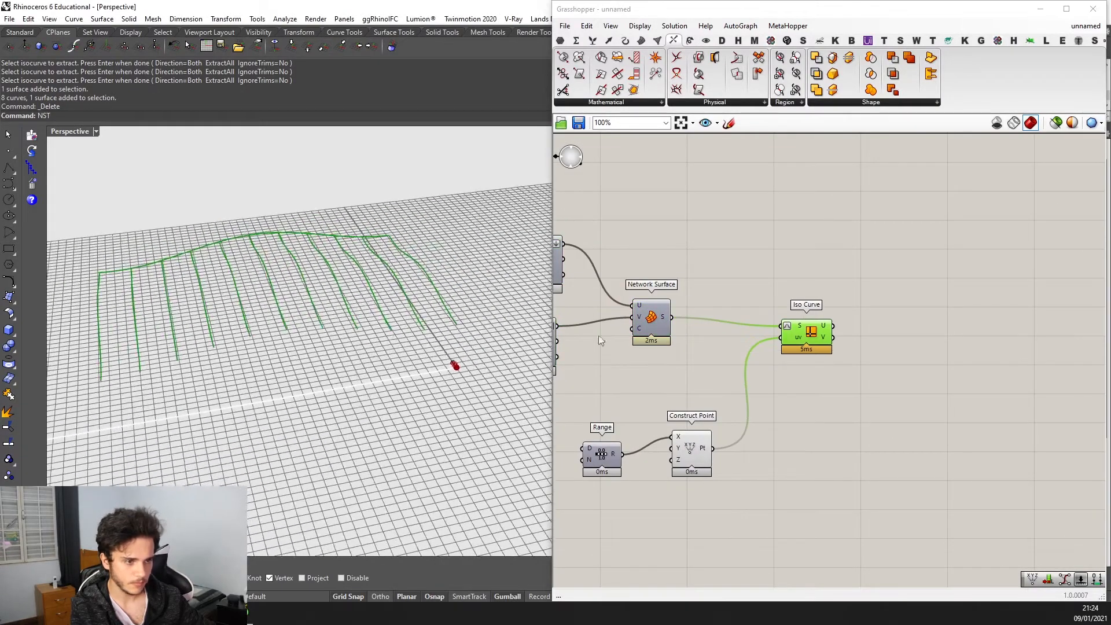
Add a Curve parameter beside Iso Curve and feed it from the V output.
{"action": "right_click_drag", "start_coordinate": [832, 325], "coordinate": [790, 310]}
{"action": "scroll", "coordinate": [789, 309], "scroll_direction": "up", "scroll_amount": 2}
{"action": "left_click", "coordinate": [838, 290]}
{"action": "type", "text": "v"}
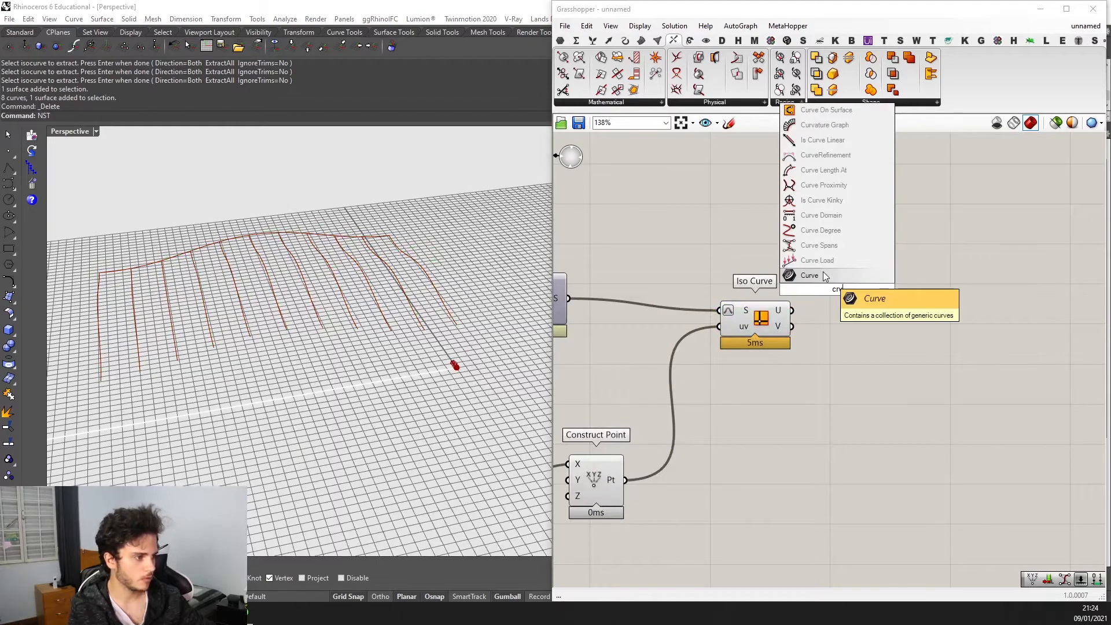
{"action": "left_click", "coordinate": [823, 273]}
{"action": "scroll", "coordinate": [785, 295], "scroll_direction": "up", "scroll_amount": 2}
{"action": "left_click_drag", "start_coordinate": [795, 317], "coordinate": [850, 300]}
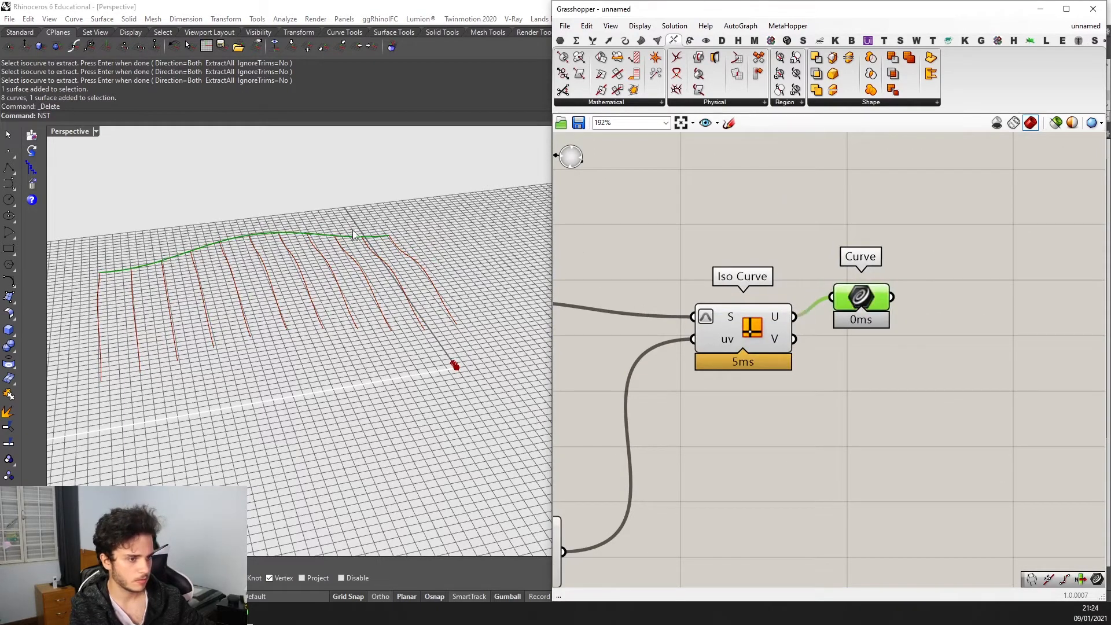
{"action": "left_click_drag", "start_coordinate": [795, 340], "coordinate": [856, 303]}
Turn off the geometry preview of the Iso Curve component.
{"action": "left_click", "coordinate": [733, 331]}
{"action": "middle_click", "coordinate": [741, 302]}
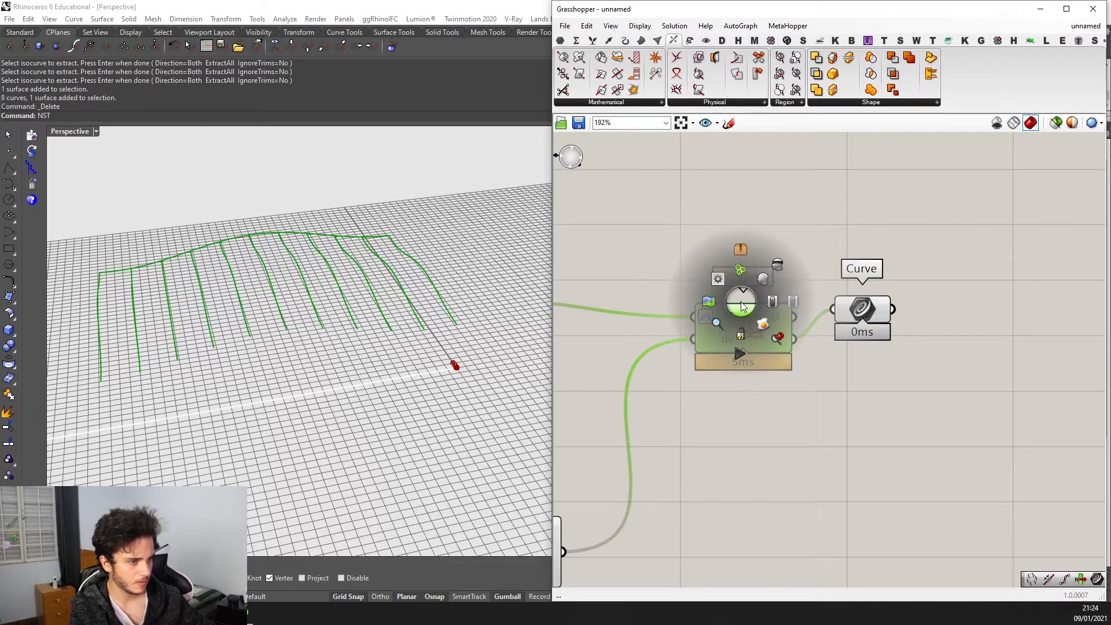
{"action": "left_click", "coordinate": [770, 272]}
{"action": "middle_click", "coordinate": [779, 279]}
{"action": "left_click", "coordinate": [803, 272]}
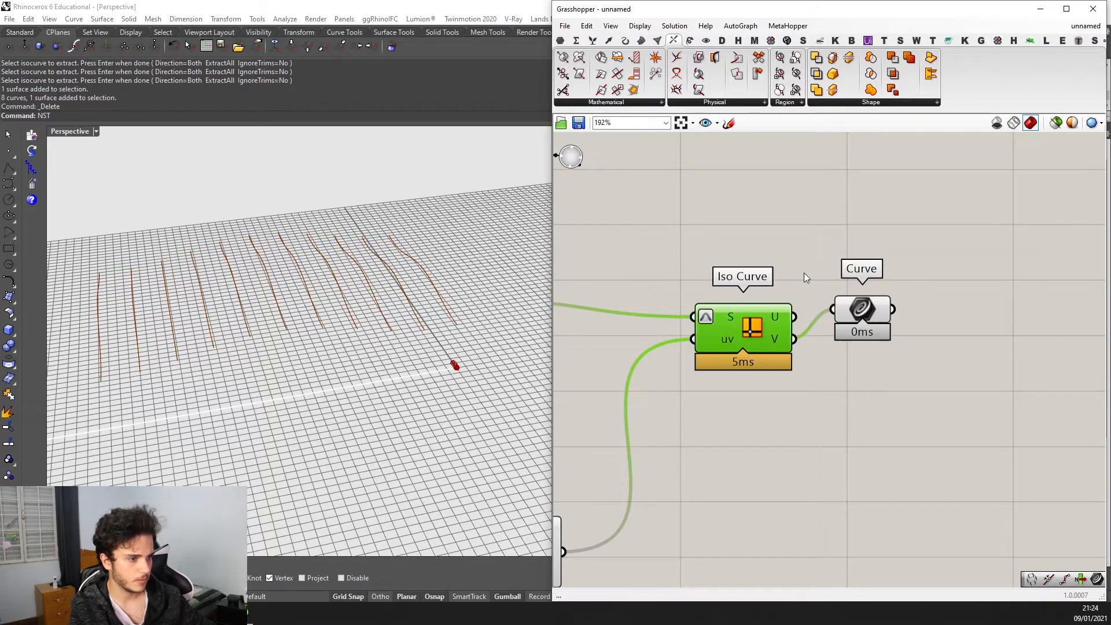
Examine the curves held by the Curve parameter in the perspective view.
{"action": "right_click_drag", "start_coordinate": [324, 323], "coordinate": [463, 297]}
{"action": "scroll", "coordinate": [222, 301], "scroll_direction": "down", "scroll_amount": 2}
{"action": "scroll", "coordinate": [670, 326], "scroll_direction": "down", "scroll_amount": 2}
{"action": "scroll", "coordinate": [333, 308], "scroll_direction": "down", "scroll_amount": 3}
{"action": "left_click", "coordinate": [814, 316]}
{"action": "right_click_drag", "start_coordinate": [810, 316], "coordinate": [650, 313]}
{"action": "scroll", "coordinate": [298, 347], "scroll_direction": "up", "scroll_amount": 1}
{"action": "scroll", "coordinate": [271, 301], "scroll_direction": "up", "scroll_amount": 2}
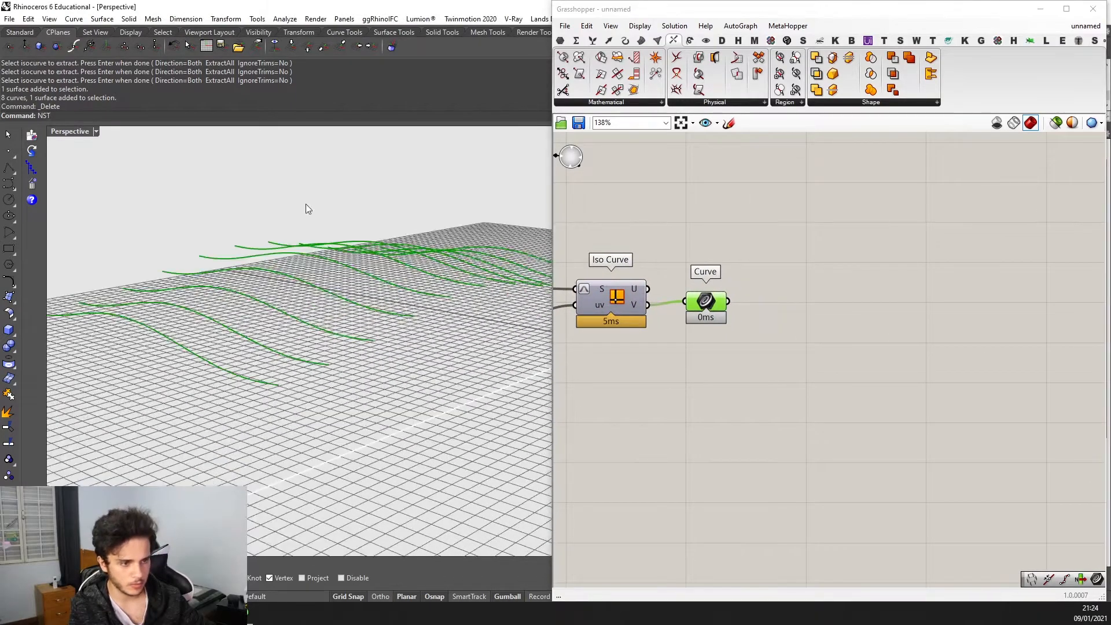
{"action": "scroll", "coordinate": [456, 264], "scroll_direction": "down", "scroll_amount": 3}
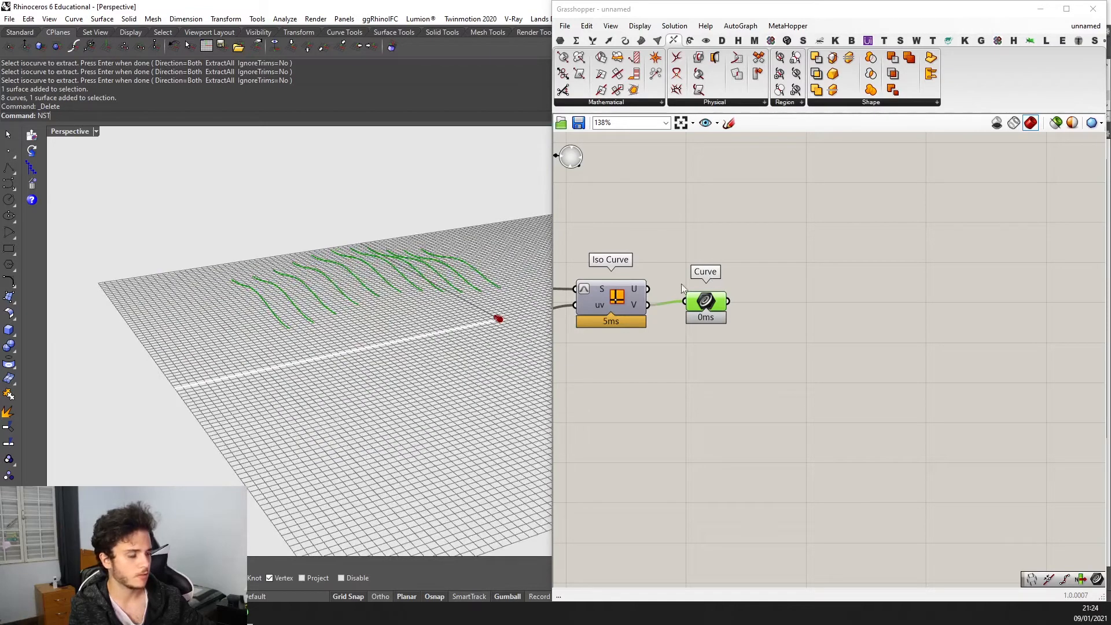
Add a Control Points component and connect the Curve parameter to its C input.
{"action": "double_click", "coordinate": [912, 287]}
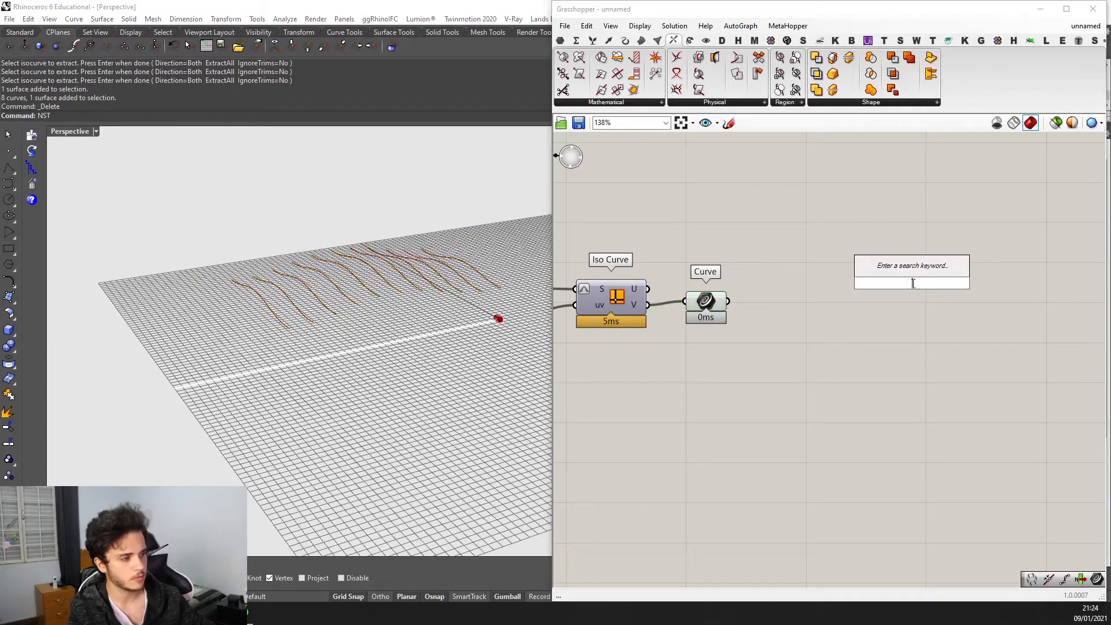
{"action": "type", "text": "co"}
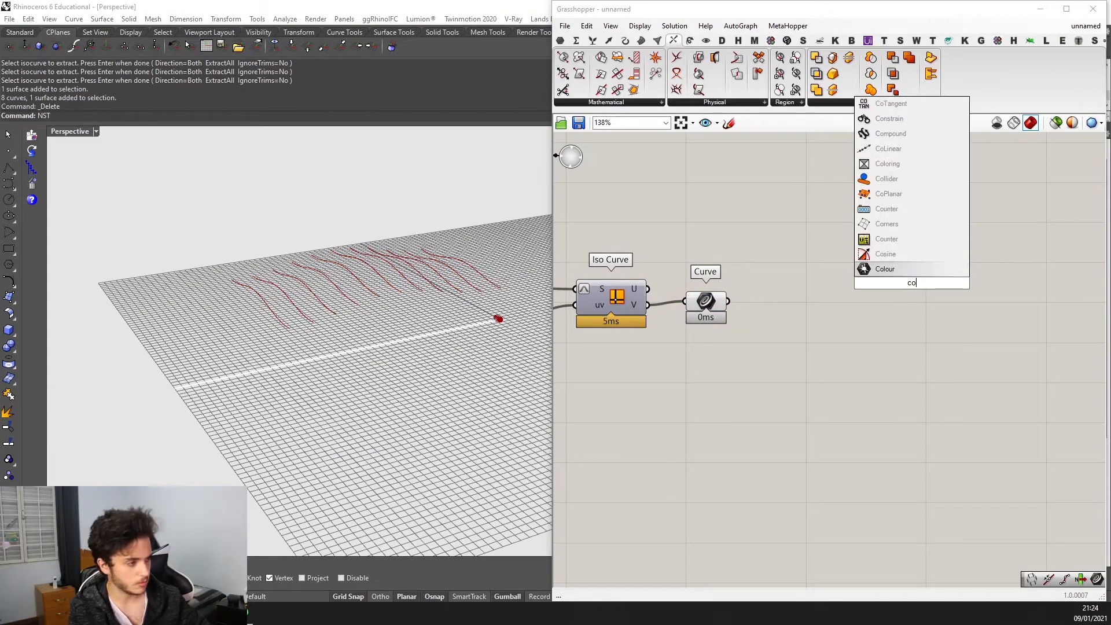
{"action": "type", "text": "nt"}
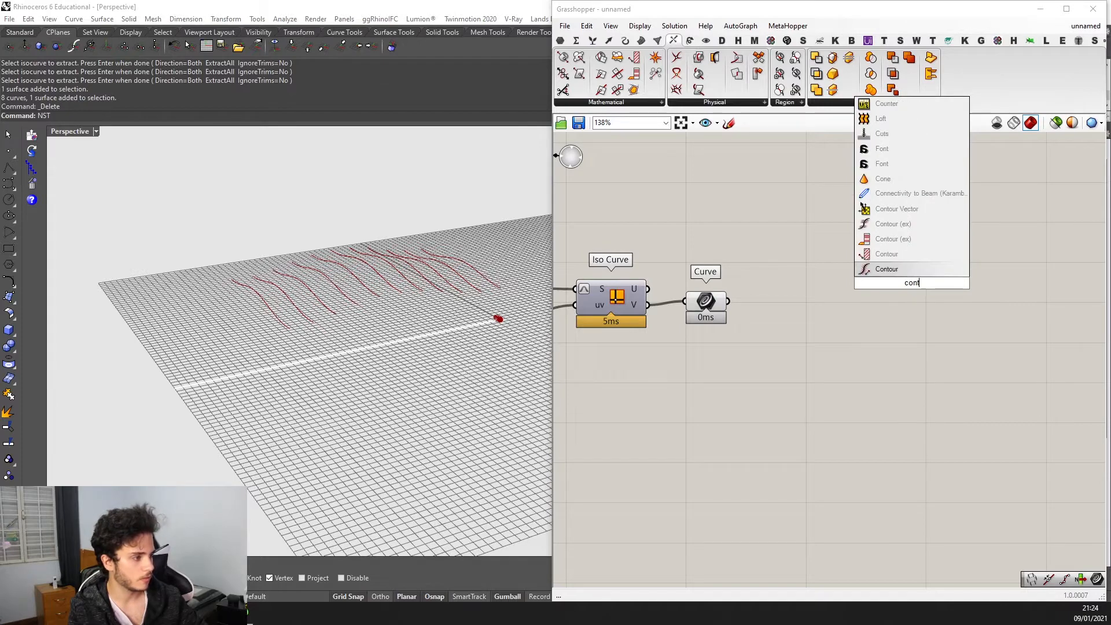
{"action": "type", "text": "rol po"}
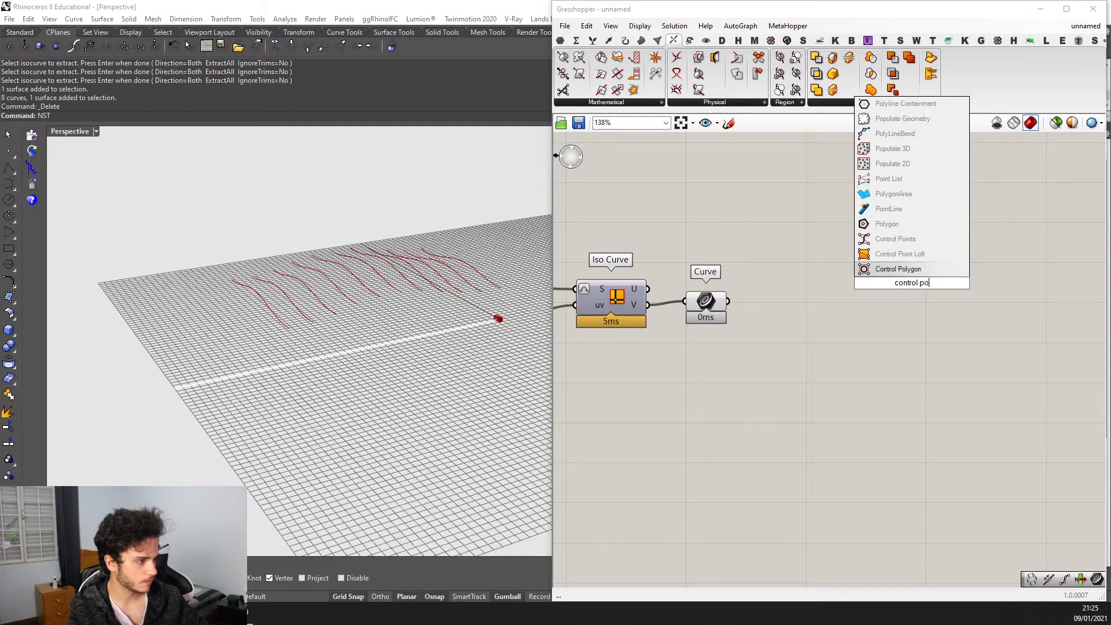
{"action": "key", "text": "Up"}
{"action": "key", "text": "Up"}
{"action": "key", "text": "Return"}
{"action": "scroll", "coordinate": [912, 283], "scroll_direction": "up", "scroll_amount": 2}
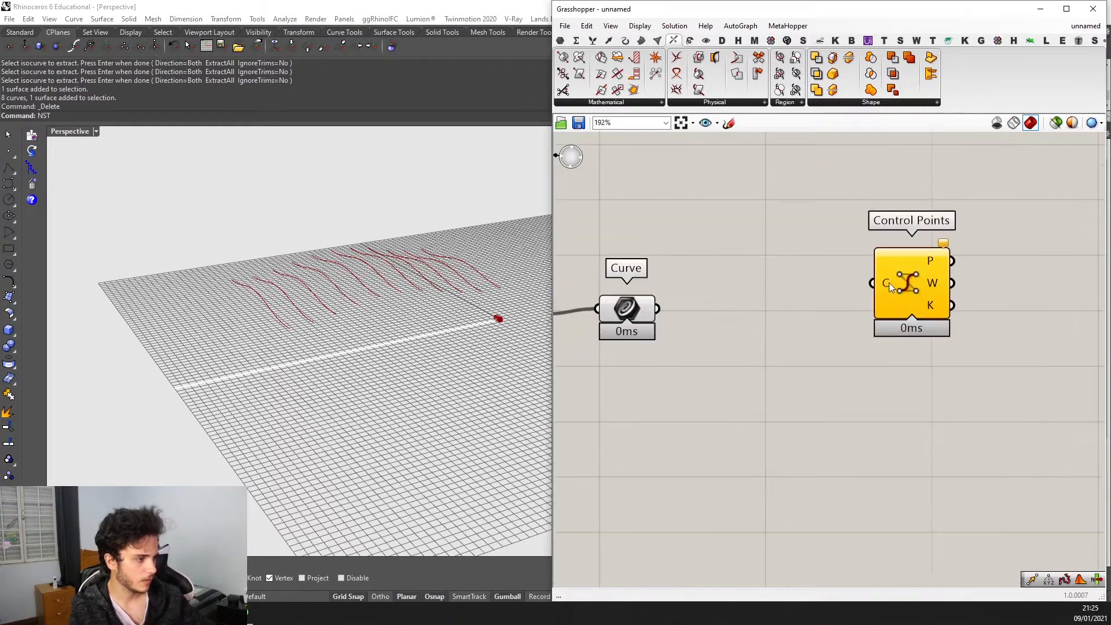
{"action": "left_click_drag", "start_coordinate": [657, 309], "coordinate": [740, 332]}
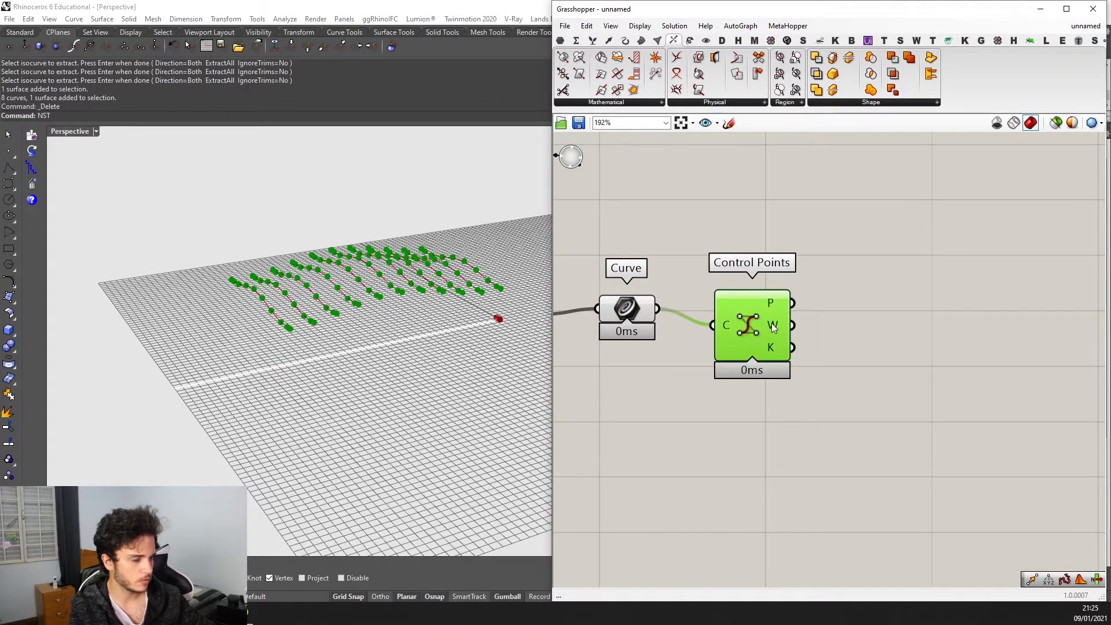
Line up the Curve and Control Points components closer behind Iso Curve.
{"action": "scroll", "coordinate": [791, 309], "scroll_direction": "up", "scroll_amount": 1}
{"action": "scroll", "coordinate": [793, 312], "scroll_direction": "down", "scroll_amount": 3}
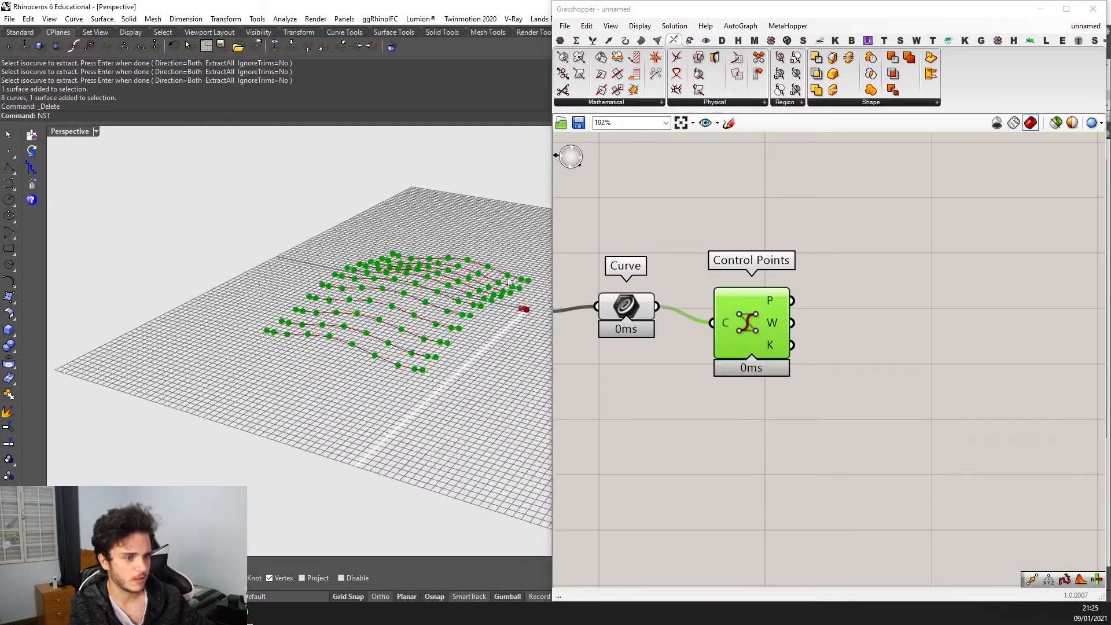
{"action": "scroll", "coordinate": [830, 310], "scroll_direction": "down", "scroll_amount": 2}
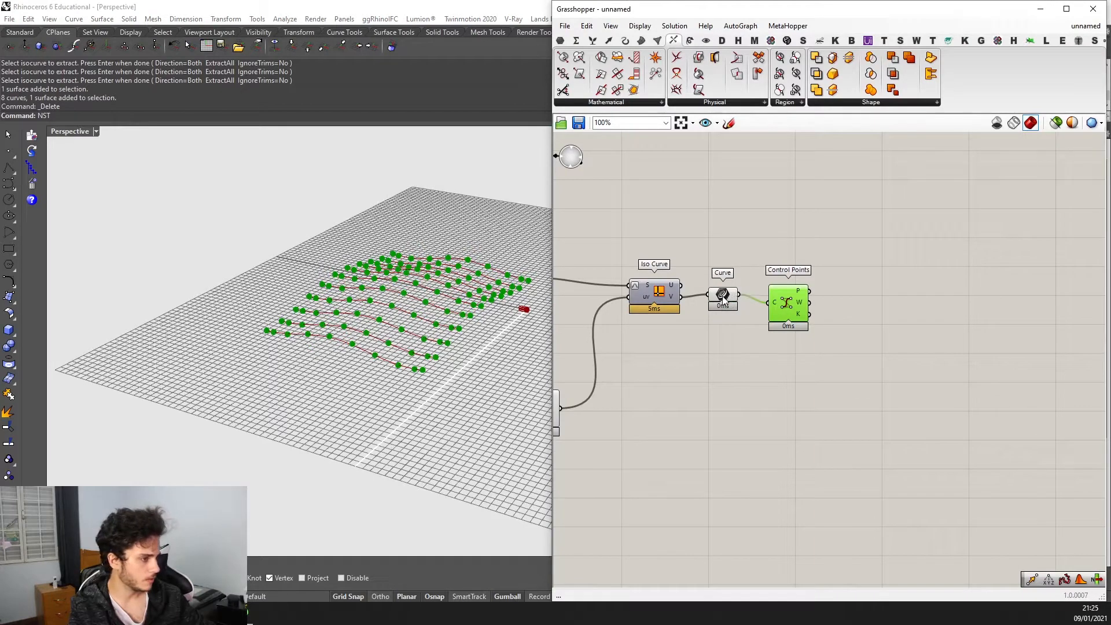
{"action": "left_click_drag", "start_coordinate": [723, 299], "coordinate": [716, 302]}
{"action": "left_click_drag", "start_coordinate": [784, 317], "coordinate": [776, 319]}
Add a Move component well to the right of Control Points, leaving room between them.
{"action": "double_click", "coordinate": [854, 331]}
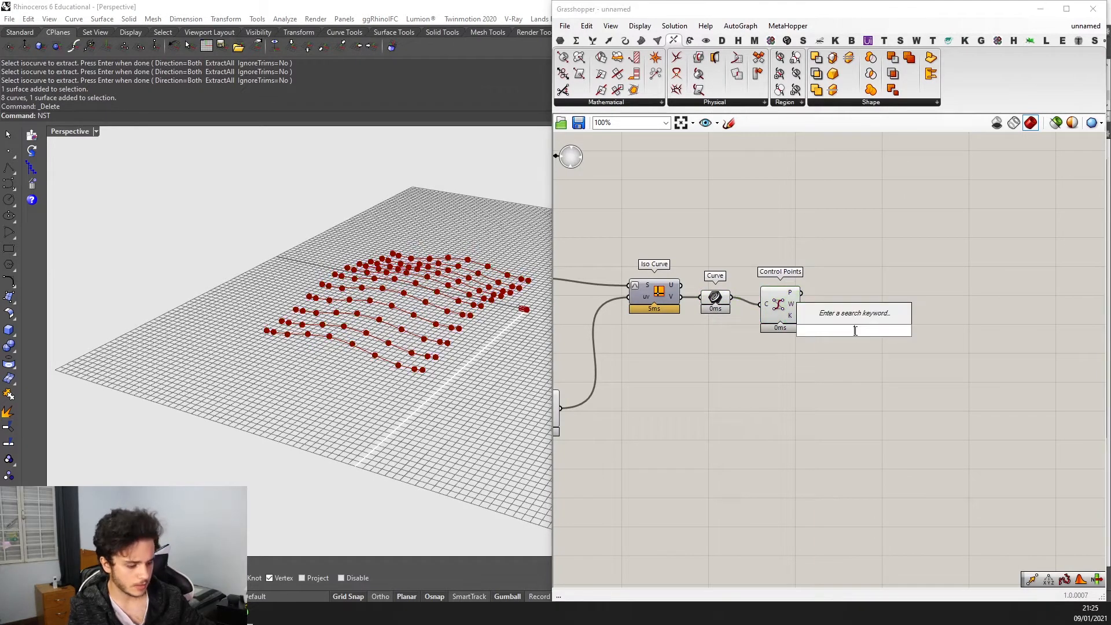
{"action": "type", "text": "move"}
{"action": "key", "text": "Return"}
{"action": "left_click_drag", "start_coordinate": [846, 327], "coordinate": [1061, 314]}
Add a Unit Z vector below Move and connect it to Move's T input.
{"action": "double_click", "coordinate": [951, 364]}
{"action": "type", "text": "z"}
{"action": "left_click", "coordinate": [936, 355]}
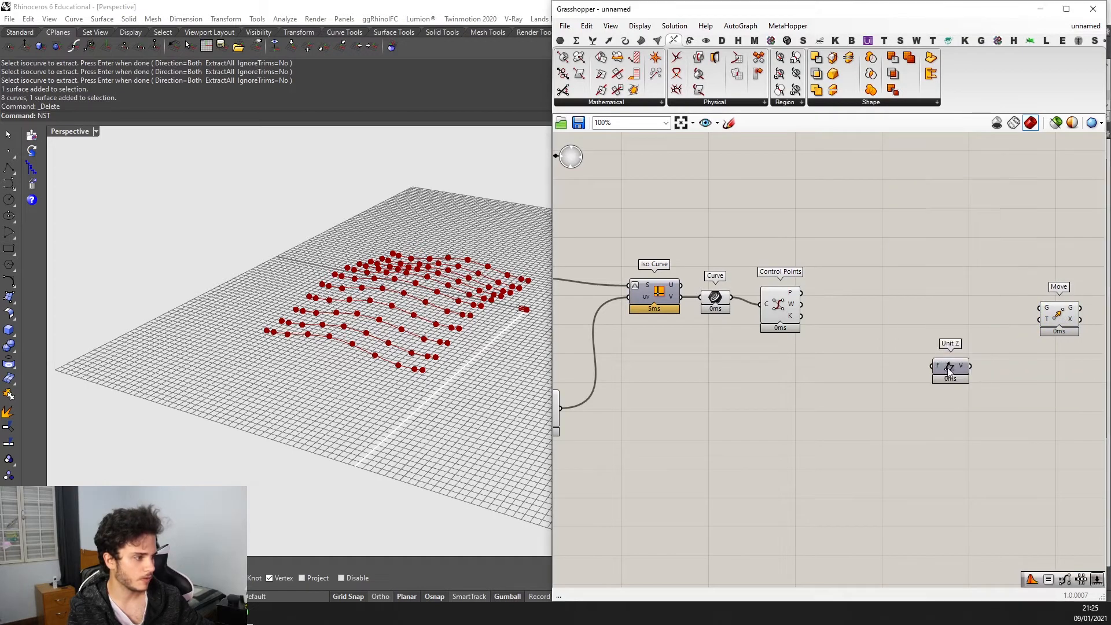
{"action": "left_click_drag", "start_coordinate": [949, 370], "coordinate": [1056, 318]}
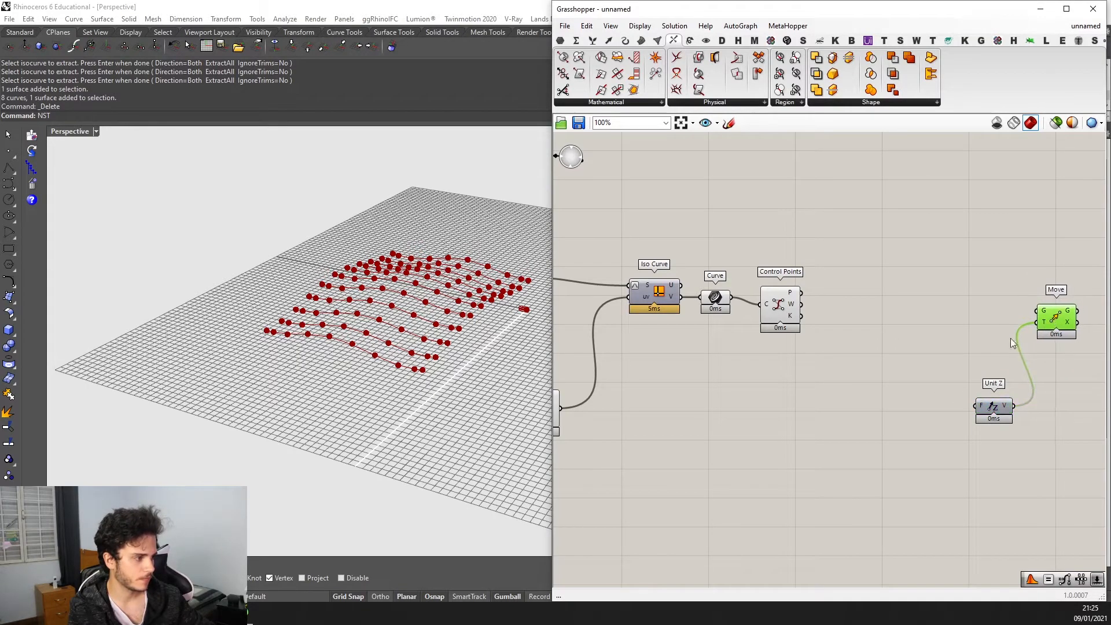
Add a Rich Graph Mapper component just below Control Points.
{"action": "right_click_drag", "start_coordinate": [825, 355], "coordinate": [750, 335]}
{"action": "double_click", "coordinate": [750, 335]}
{"action": "type", "text": "grap"}
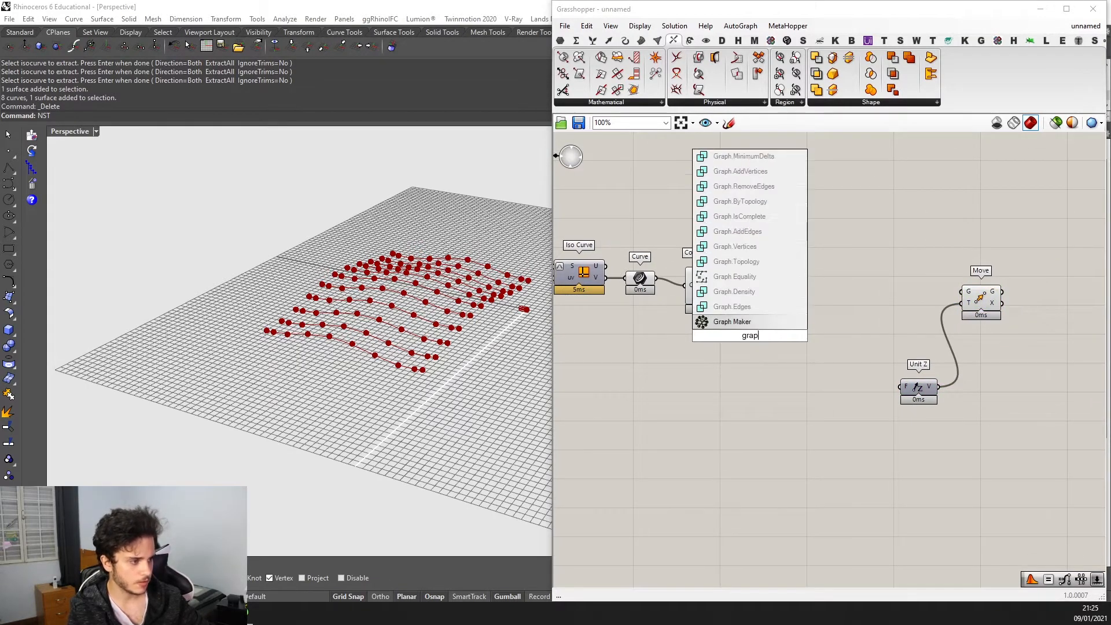
{"action": "key", "text": "BackSpace"}
{"action": "key", "text": "BackSpace"}
{"action": "key", "text": "BackSpace"}
{"action": "key", "text": "BackSpace"}
{"action": "type", "text": "rich"}
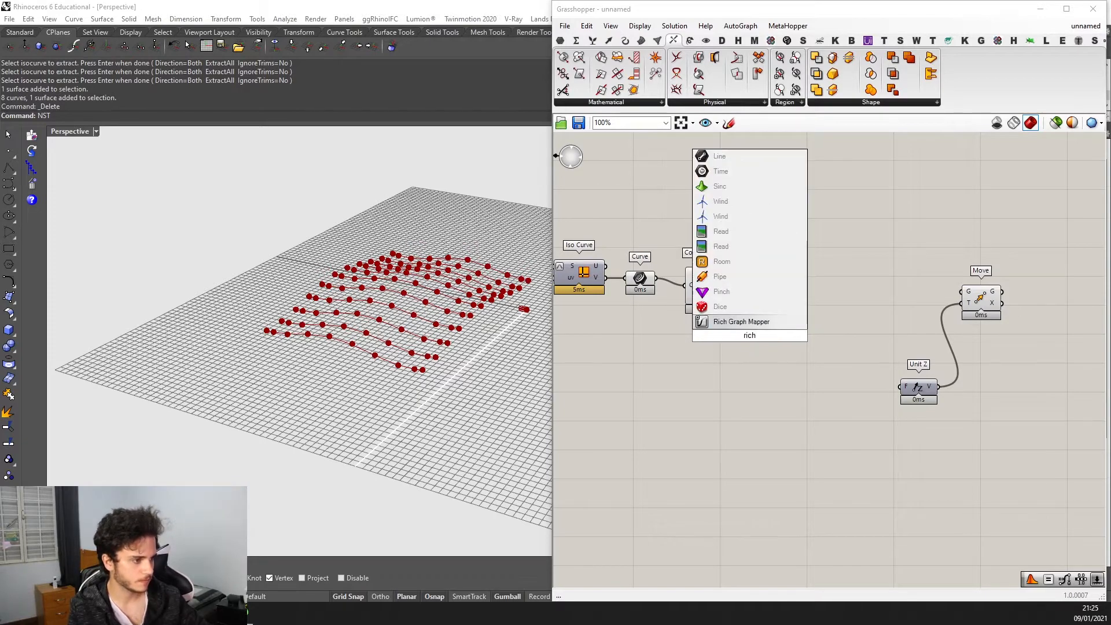
{"action": "key", "text": "Return"}
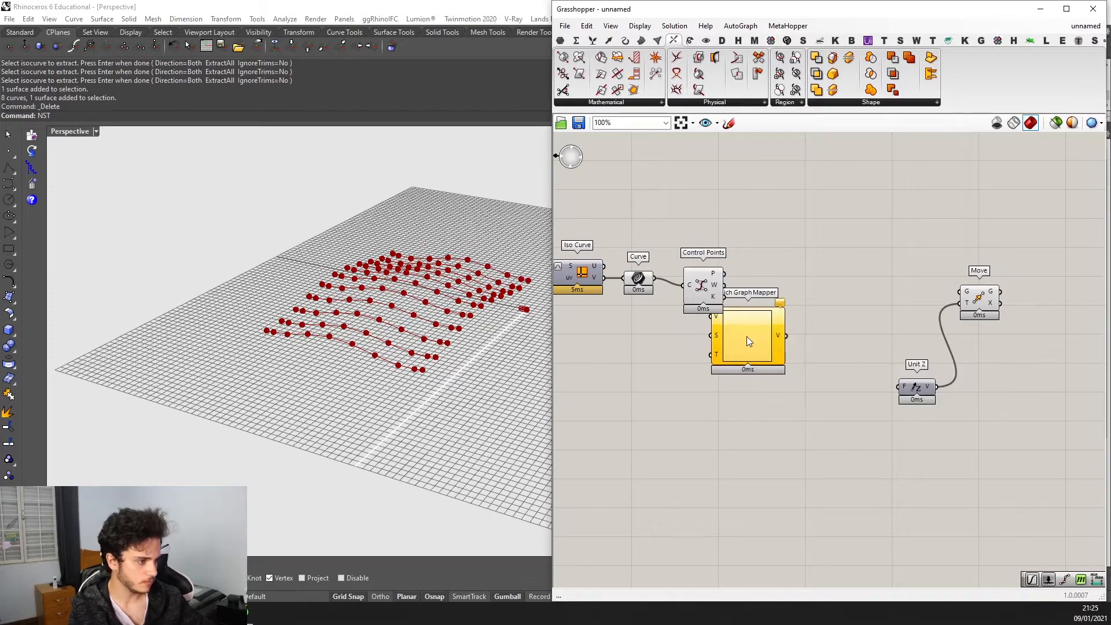
Set the Rich Graph Mapper's graph type to Sine.
{"action": "right_click", "coordinate": [767, 342]}
{"action": "mouse_move", "coordinate": [851, 514]}
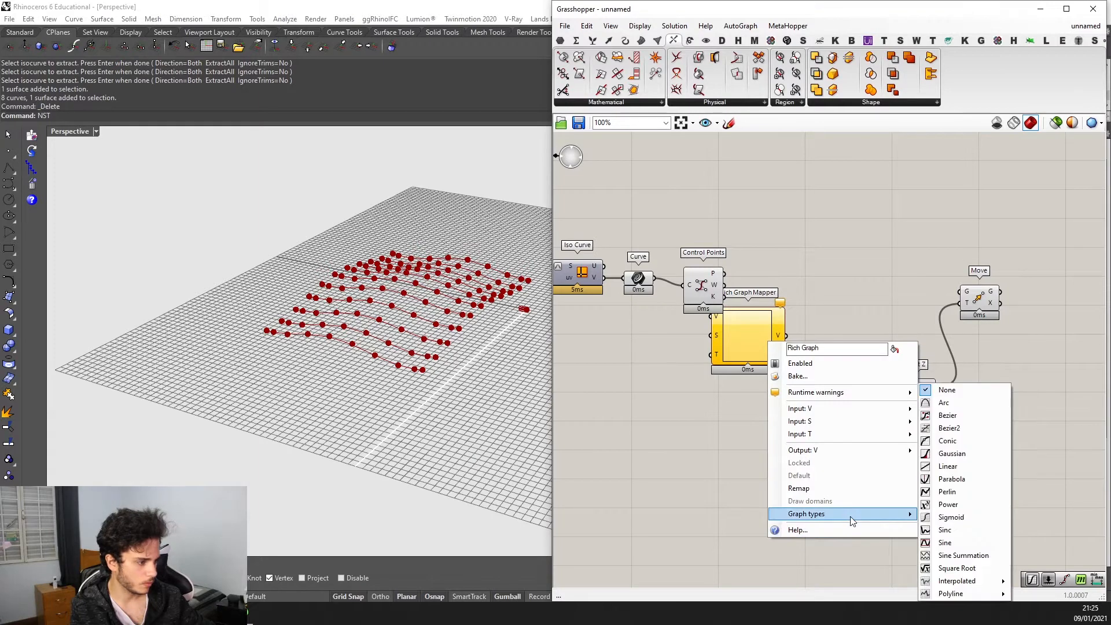
{"action": "left_click", "coordinate": [951, 517]}
{"action": "scroll", "coordinate": [799, 380], "scroll_direction": "up", "scroll_amount": 3}
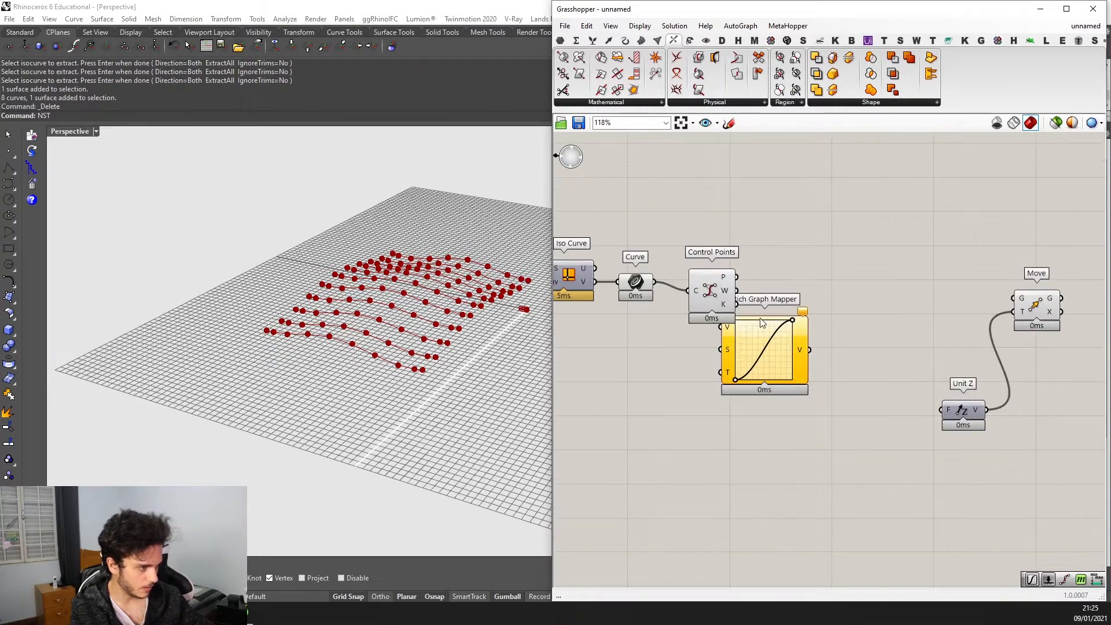
Shape the mapper's graph into a single bell peaking at mid-width and connect its V output to Unit Z's F input.
{"action": "left_click_drag", "start_coordinate": [838, 378], "coordinate": [930, 413]}
{"action": "scroll", "coordinate": [826, 399], "scroll_direction": "down", "scroll_amount": 3}
{"action": "scroll", "coordinate": [907, 431], "scroll_direction": "up", "scroll_amount": 2}
{"action": "scroll", "coordinate": [900, 382], "scroll_direction": "down", "scroll_amount": 1}
{"action": "scroll", "coordinate": [901, 381], "scroll_direction": "down", "scroll_amount": 1}
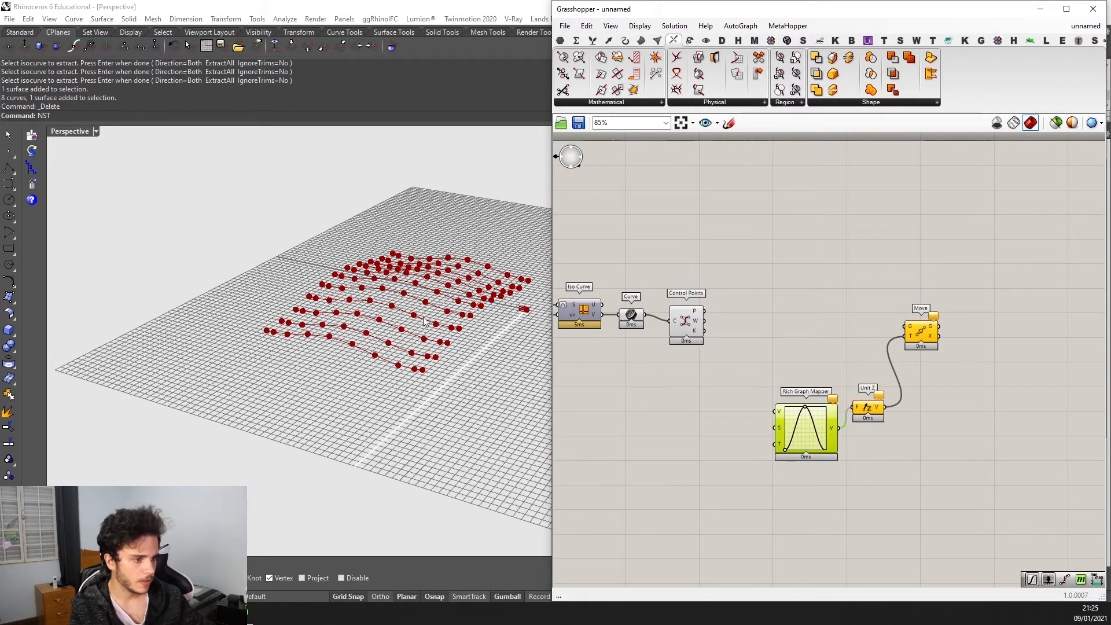
Add a Deconstruct point component below Control Points and connect the P output to it.
{"action": "right_click_drag", "start_coordinate": [424, 322], "coordinate": [371, 297]}
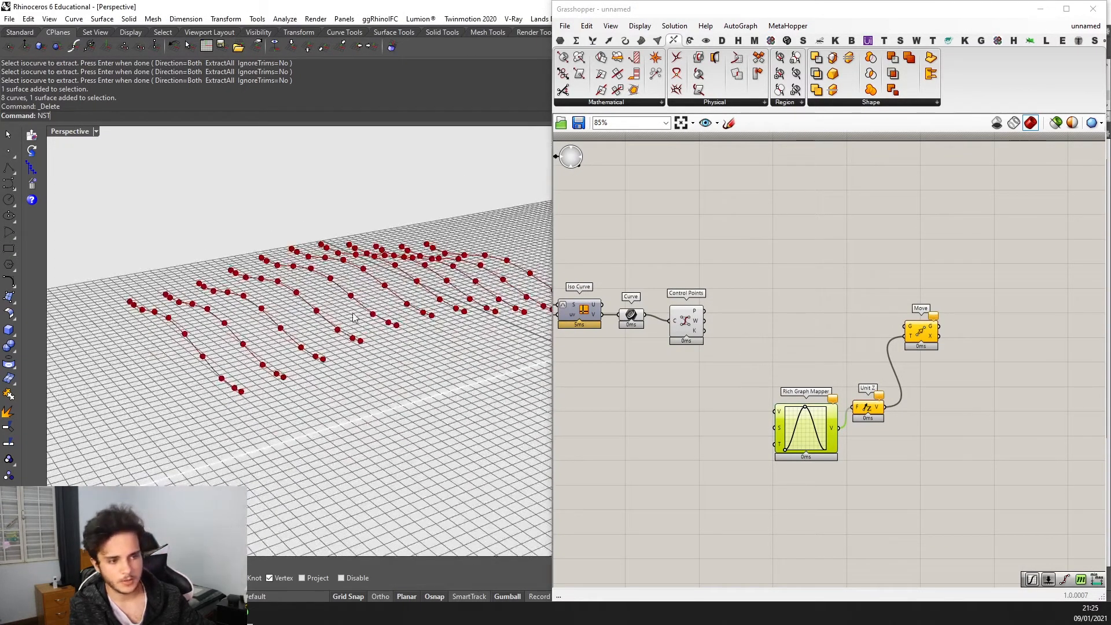
{"action": "right_click_drag", "start_coordinate": [457, 302], "coordinate": [544, 305]}
{"action": "double_click", "coordinate": [698, 392]}
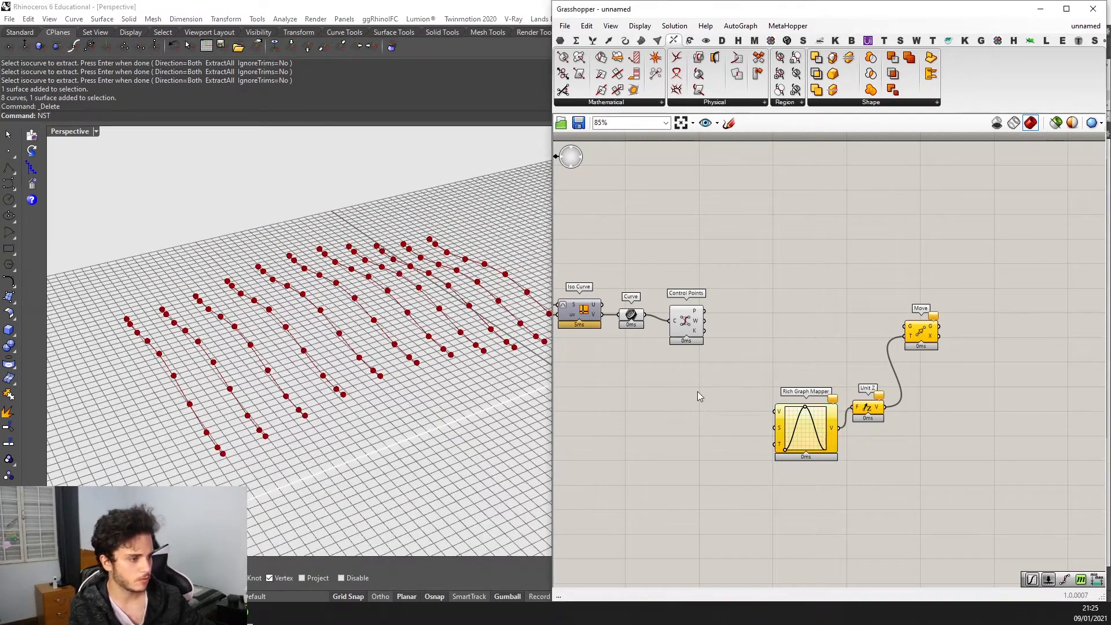
{"action": "type", "text": "deconstruct"}
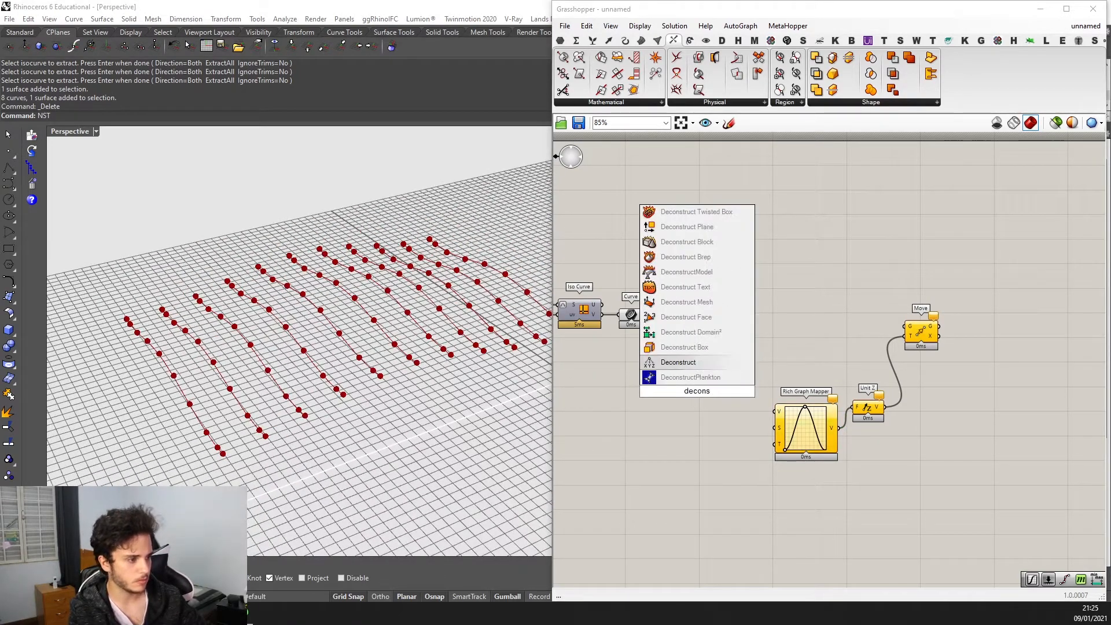
{"action": "key", "text": "Return"}
{"action": "scroll", "coordinate": [737, 349], "scroll_direction": "up", "scroll_amount": 2}
{"action": "left_click_drag", "start_coordinate": [691, 299], "coordinate": [733, 427]}
Examine how the rows of control points are laid out in the perspective view.
{"action": "scroll", "coordinate": [512, 371], "scroll_direction": "down", "scroll_amount": 5}
{"action": "right_click_drag", "start_coordinate": [512, 370], "coordinate": [407, 342]}
{"action": "scroll", "coordinate": [488, 375], "scroll_direction": "down", "scroll_amount": 2}
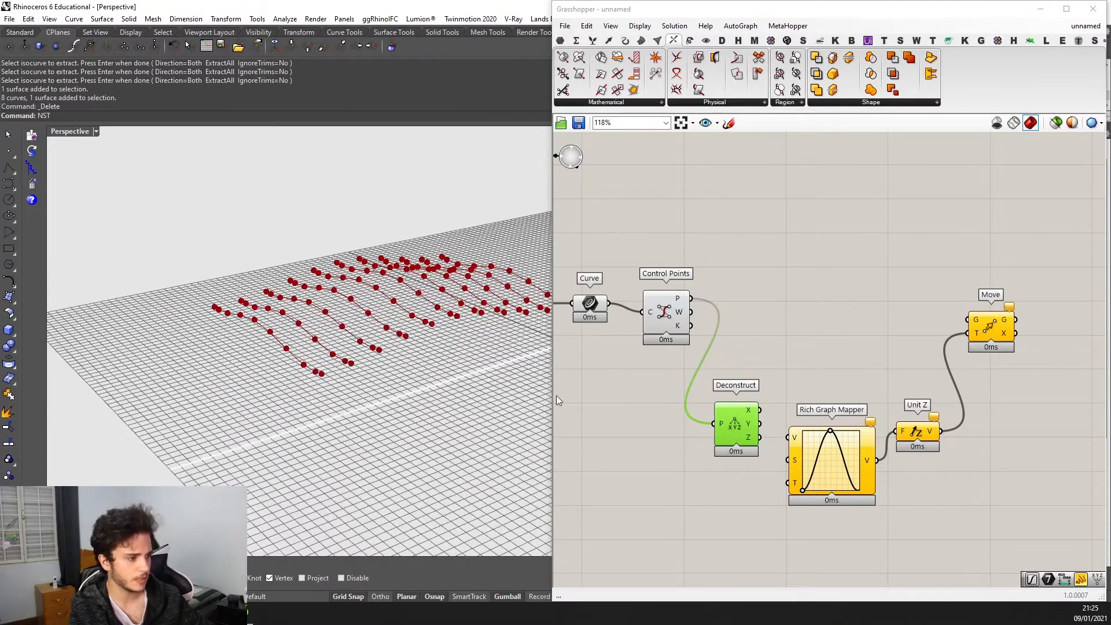
{"action": "right_click_drag", "start_coordinate": [520, 384], "coordinate": [326, 334]}
{"action": "scroll", "coordinate": [495, 351], "scroll_direction": "down", "scroll_amount": 2}
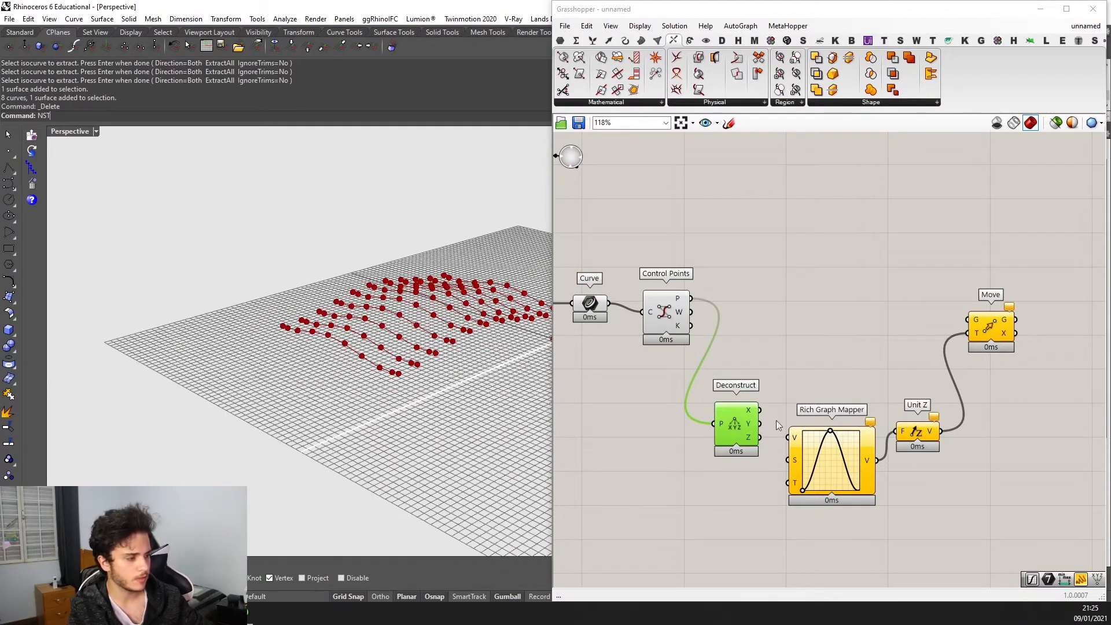
{"action": "scroll", "coordinate": [776, 420], "scroll_direction": "up", "scroll_amount": 2}
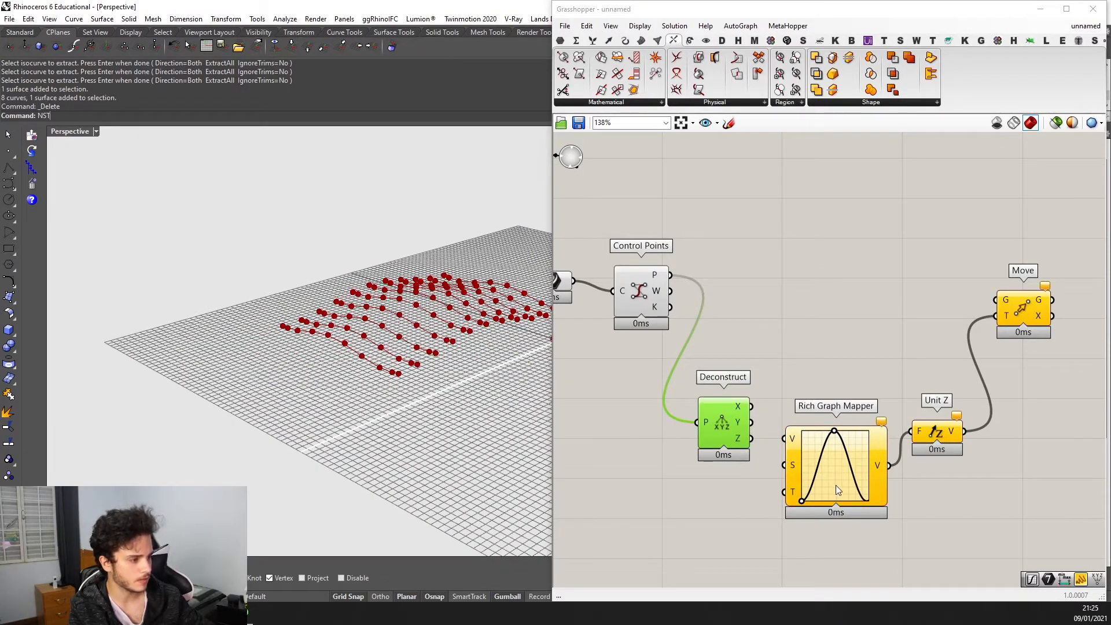
{"action": "right_click_drag", "start_coordinate": [535, 383], "coordinate": [475, 359]}
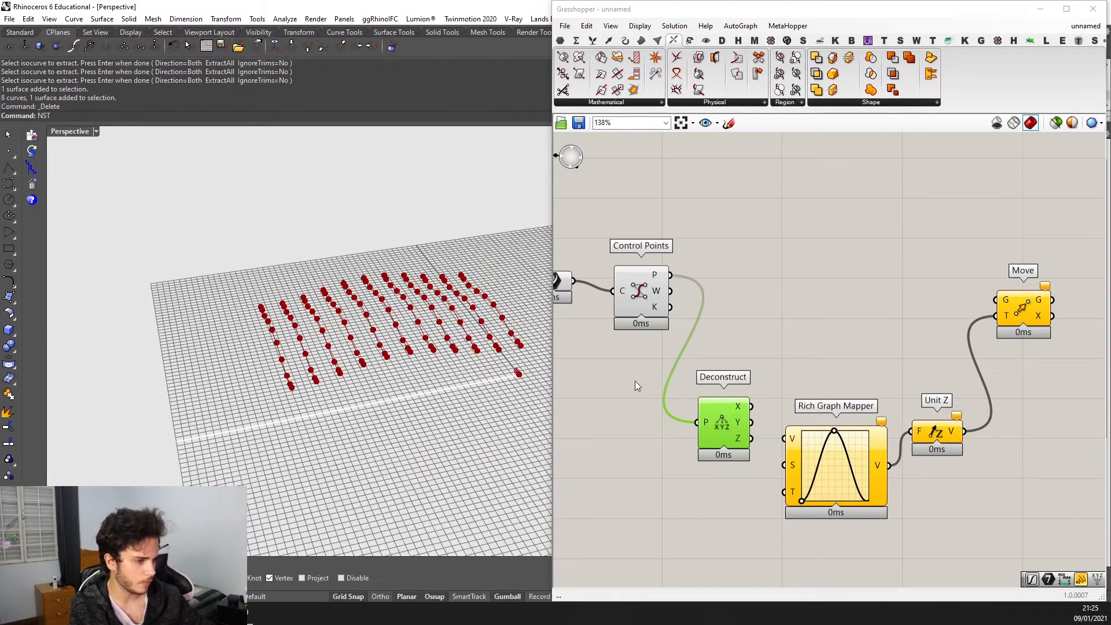
Space the Unit Z and Deconstruct components farther from either side of the Rich Graph Mapper.
{"action": "right_click_drag", "start_coordinate": [922, 464], "coordinate": [871, 434]}
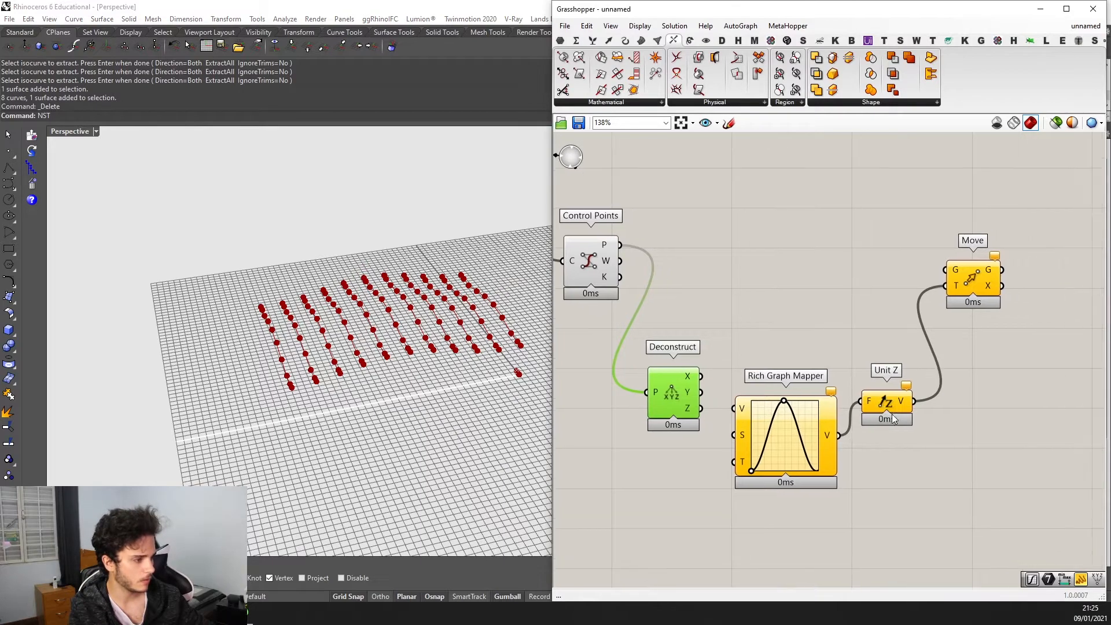
{"action": "left_click_drag", "start_coordinate": [895, 408], "coordinate": [906, 421]}
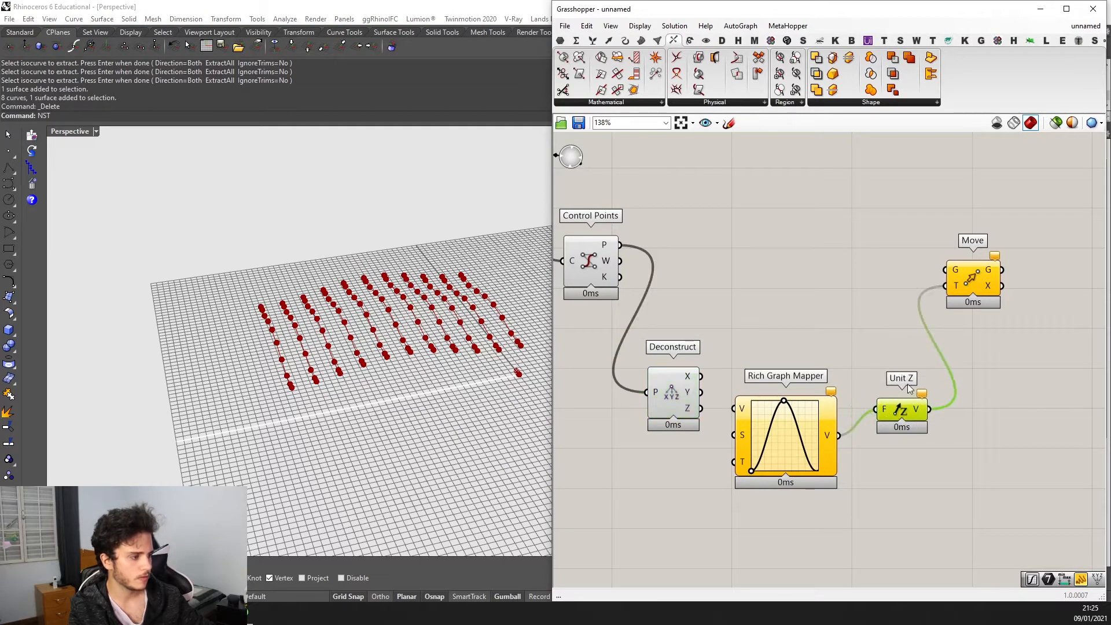
{"action": "right_click_drag", "start_coordinate": [684, 369], "coordinate": [796, 357]}
{"action": "left_click_drag", "start_coordinate": [778, 379], "coordinate": [755, 389]}
{"action": "right_click_drag", "start_coordinate": [889, 429], "coordinate": [873, 380]}
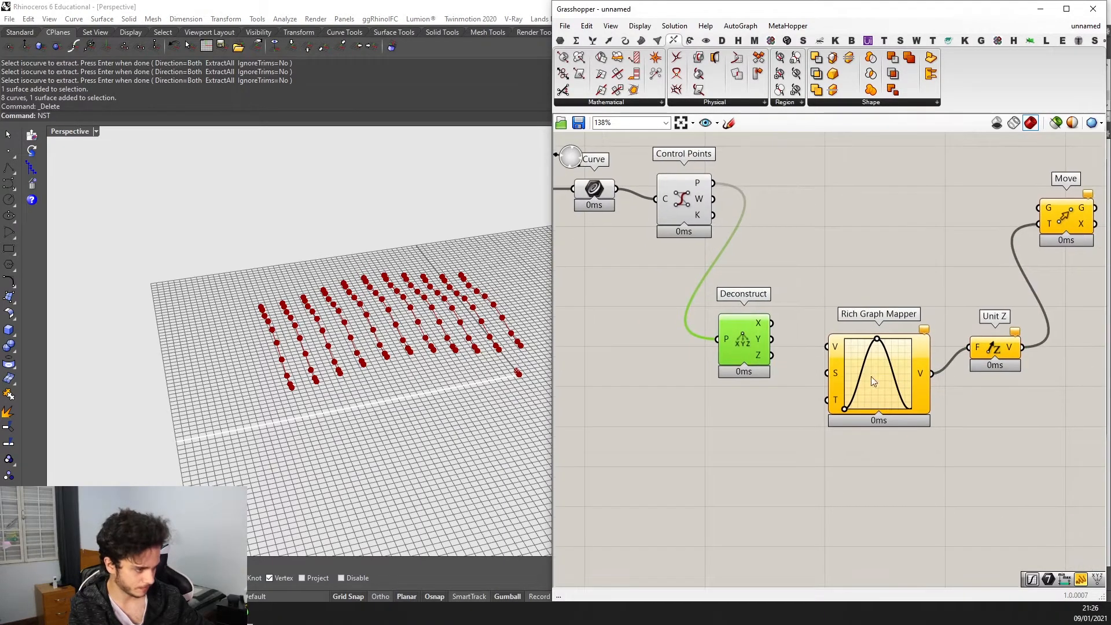
Connect Deconstruct's Y output to the Rich Graph Mapper's V input.
{"action": "scroll", "coordinate": [790, 359], "scroll_direction": "up", "scroll_amount": 2}
{"action": "scroll", "coordinate": [757, 316], "scroll_direction": "down", "scroll_amount": 3}
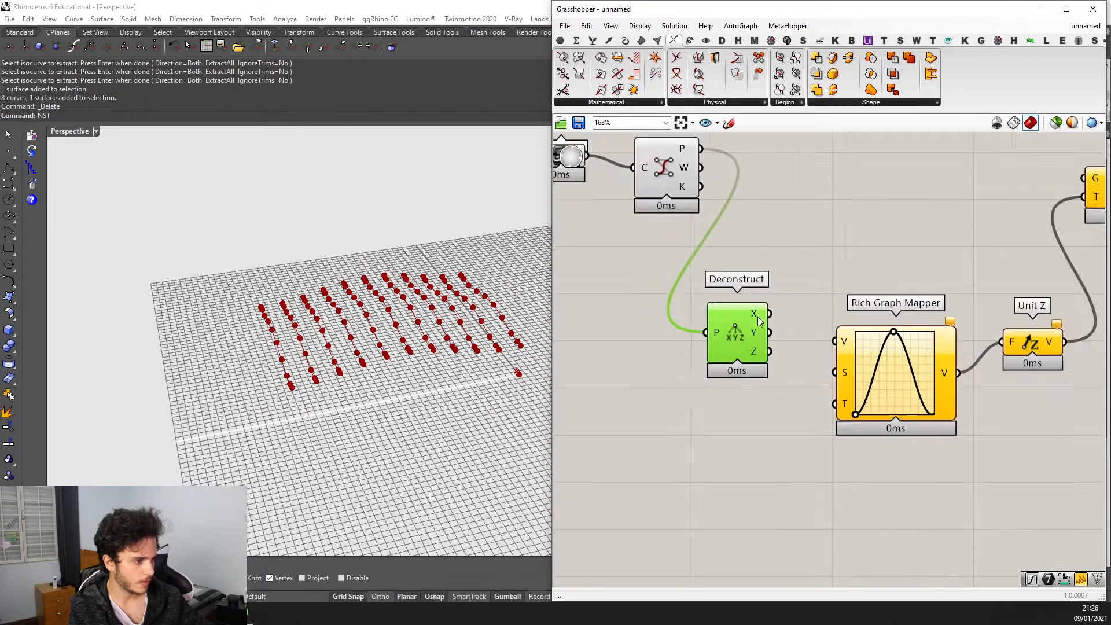
{"action": "right_click_drag", "start_coordinate": [752, 317], "coordinate": [846, 342]}
{"action": "scroll", "coordinate": [996, 361], "scroll_direction": "up", "scroll_amount": 2}
{"action": "left_click_drag", "start_coordinate": [849, 326], "coordinate": [915, 336]}
{"action": "scroll", "coordinate": [915, 336], "scroll_direction": "up", "scroll_amount": 1}
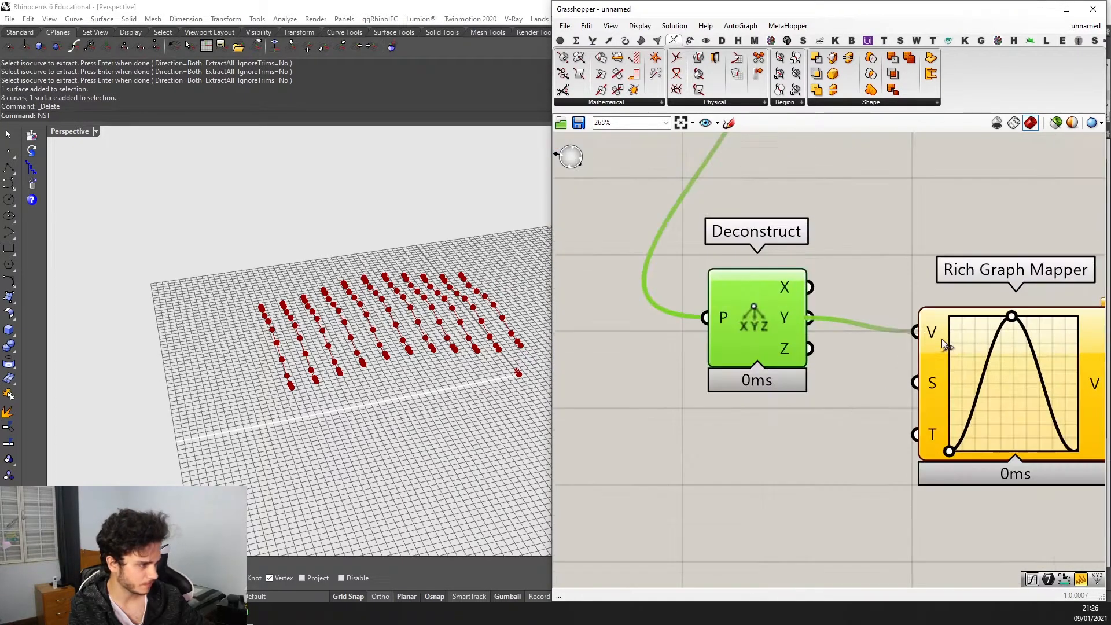
Align the Rich Graph Mapper with Deconstruct's Y output and widen the gap between the two components.
{"action": "scroll", "coordinate": [840, 355], "scroll_direction": "down", "scroll_amount": 1}
{"action": "left_click", "coordinate": [838, 351]}
{"action": "scroll", "coordinate": [839, 351], "scroll_direction": "down", "scroll_amount": 2}
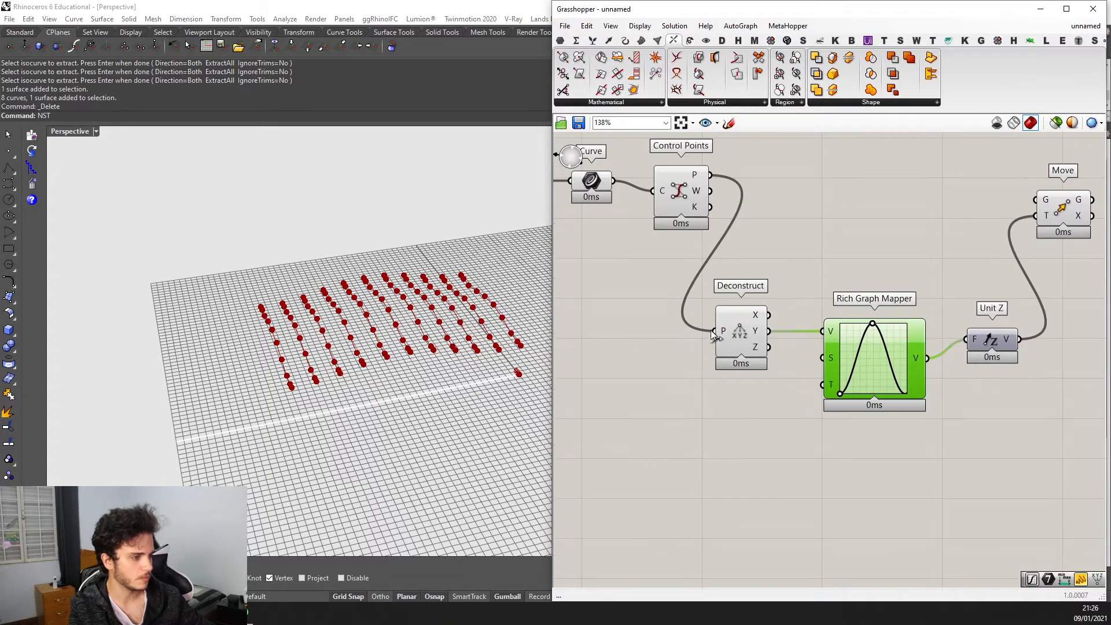
{"action": "left_click_drag", "start_coordinate": [724, 329], "coordinate": [693, 328]}
Add a Bounds component between Deconstruct and the Rich Graph Mapper.
{"action": "double_click", "coordinate": [794, 293]}
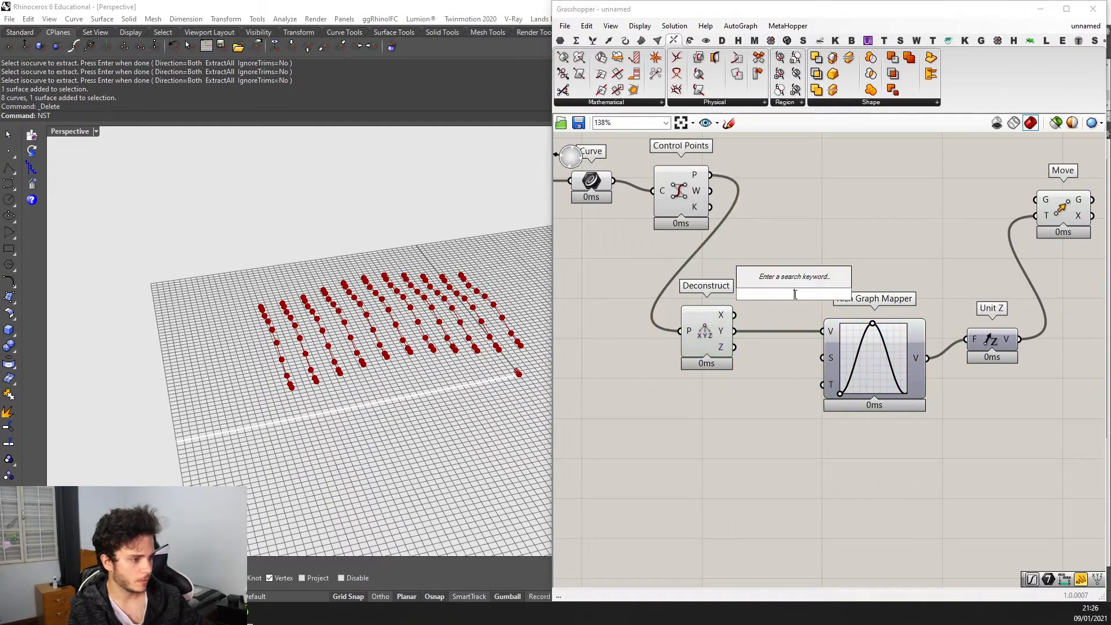
{"action": "type", "text": "bounds"}
{"action": "key", "text": "Return"}
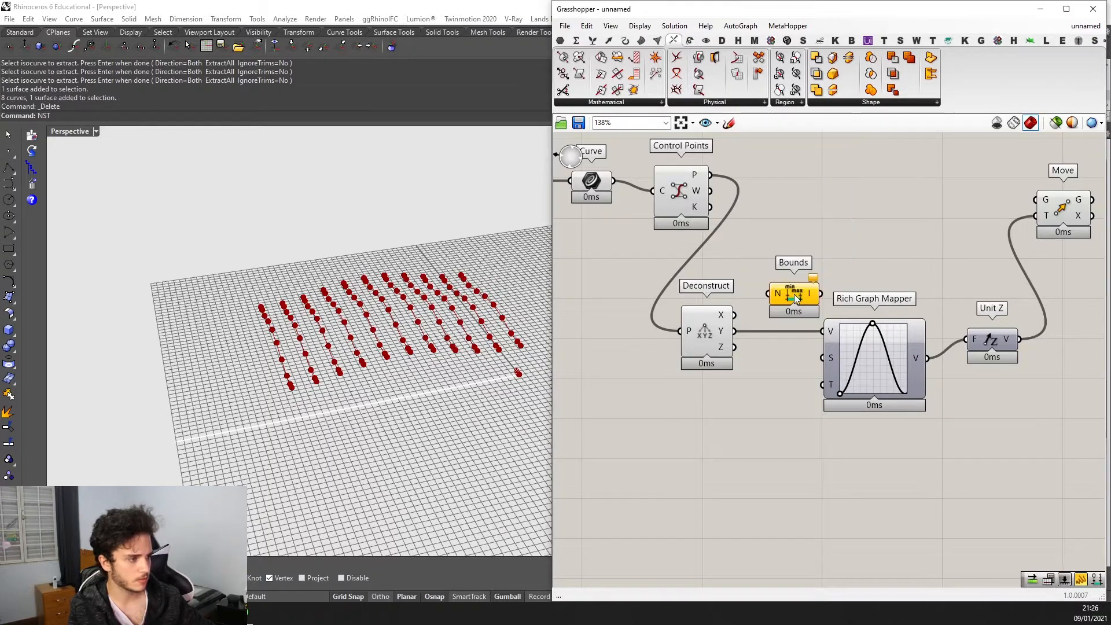
{"action": "scroll", "coordinate": [748, 301], "scroll_direction": "up", "scroll_amount": 2}
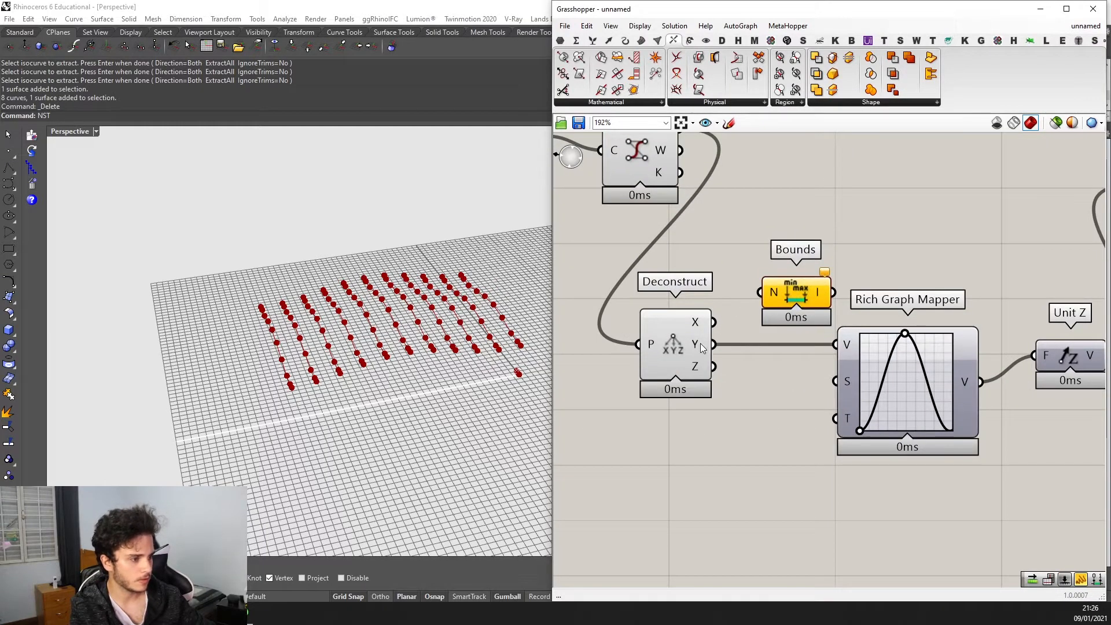
{"action": "mouse_move", "coordinate": [701, 347]}
{"action": "double_click", "coordinate": [762, 235]}
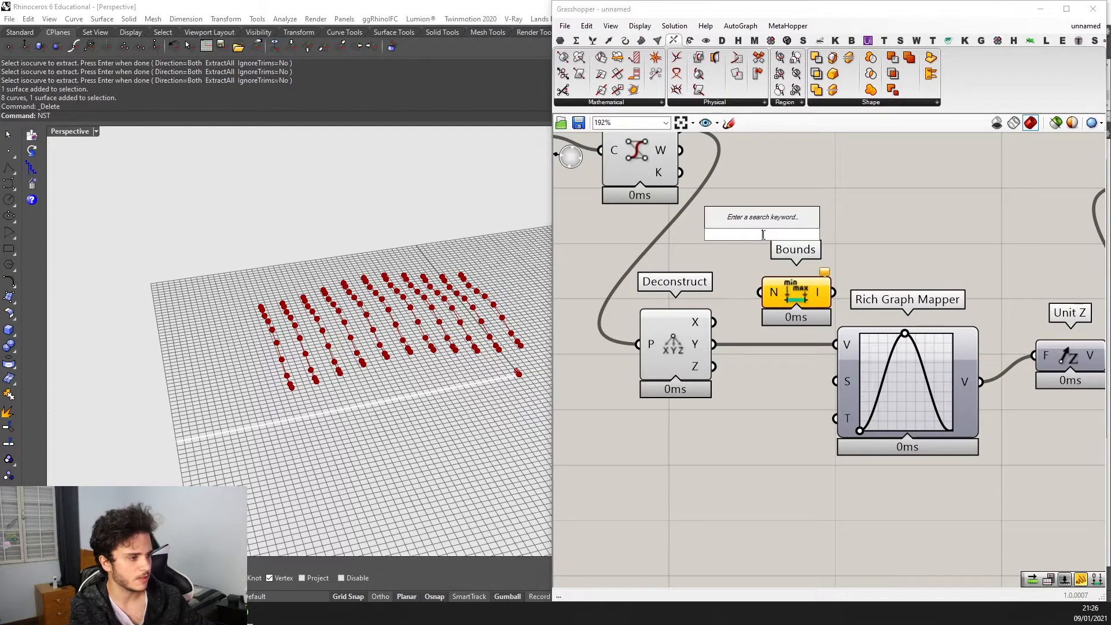
{"action": "type", "text": "panel"}
{"action": "key", "text": "Return"}
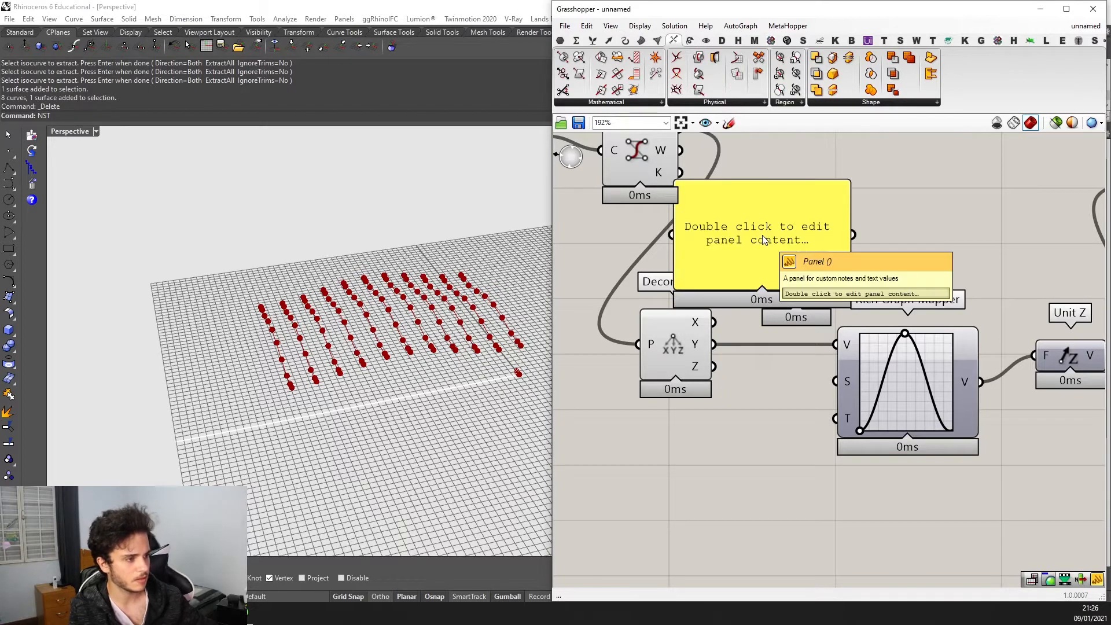
{"action": "left_click_drag", "start_coordinate": [713, 346], "coordinate": [671, 234]}
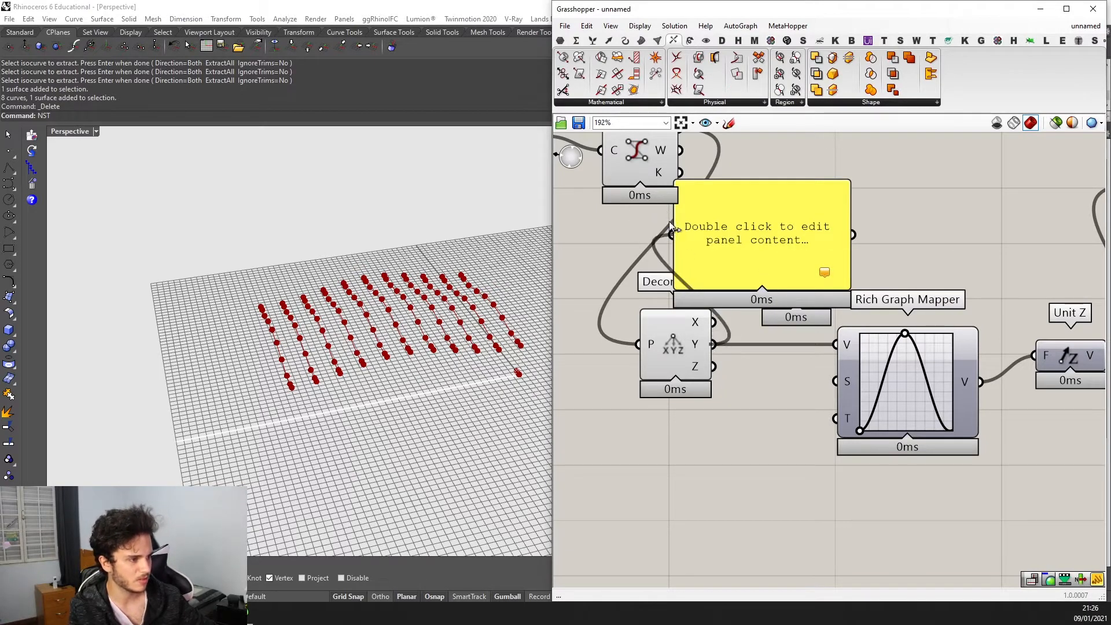
{"action": "left_click", "coordinate": [751, 258]}
{"action": "key", "text": "Delete"}
Connect Deconstruct's Y output to Bounds' N input and Bounds' I output to the Rich Graph Mapper's S input.
{"action": "left_click_drag", "start_coordinate": [801, 300], "coordinate": [786, 375]}
{"action": "left_click_drag", "start_coordinate": [713, 346], "coordinate": [746, 366]}
{"action": "left_click_drag", "start_coordinate": [835, 380], "coordinate": [817, 367]}
{"action": "left_click", "coordinate": [793, 366]}
{"action": "scroll", "coordinate": [801, 396], "scroll_direction": "down", "scroll_amount": 3}
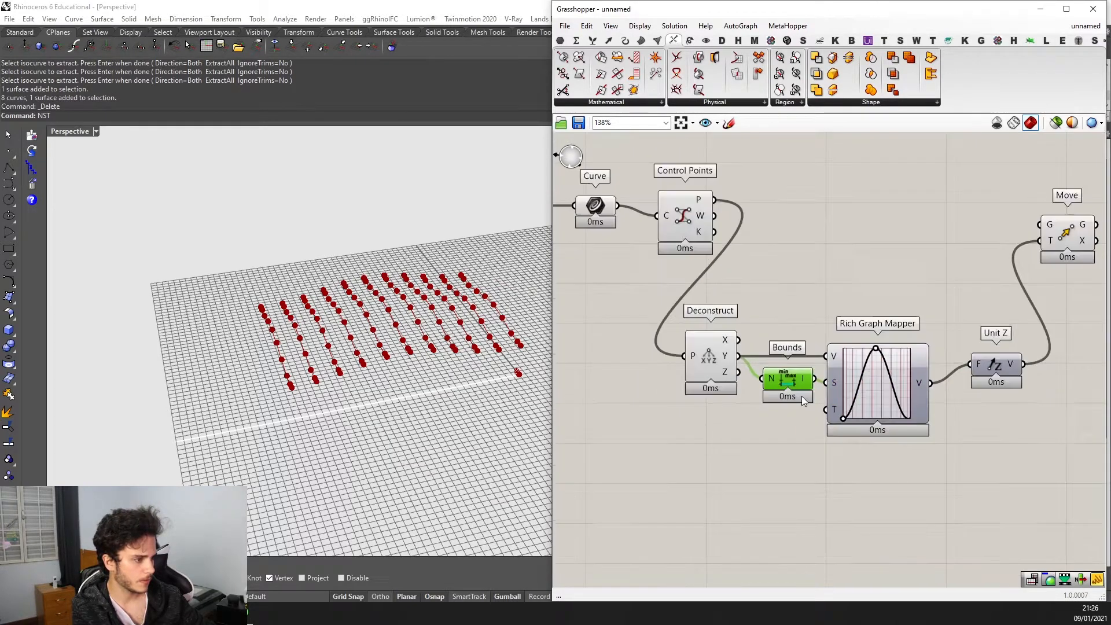
Add a Construct Domain component below Bounds and connect its output to the Rich Graph Mapper's T input.
{"action": "scroll", "coordinate": [800, 396], "scroll_direction": "up", "scroll_amount": 3}
{"action": "double_click", "coordinate": [732, 415]}
{"action": "type", "text": "construct dom"}
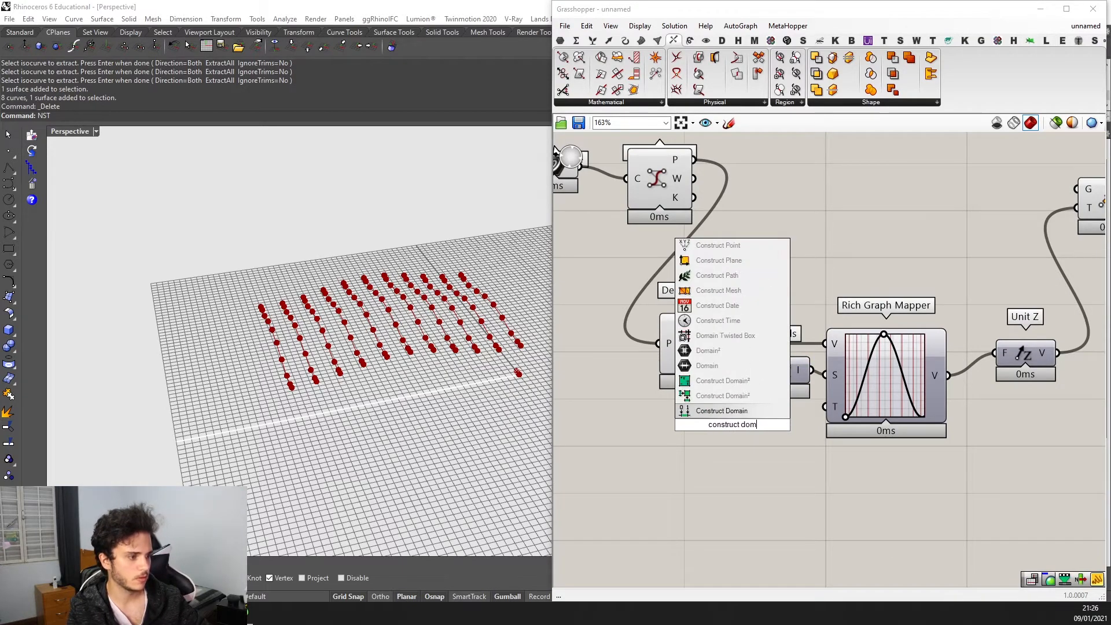
{"action": "key", "text": "Return"}
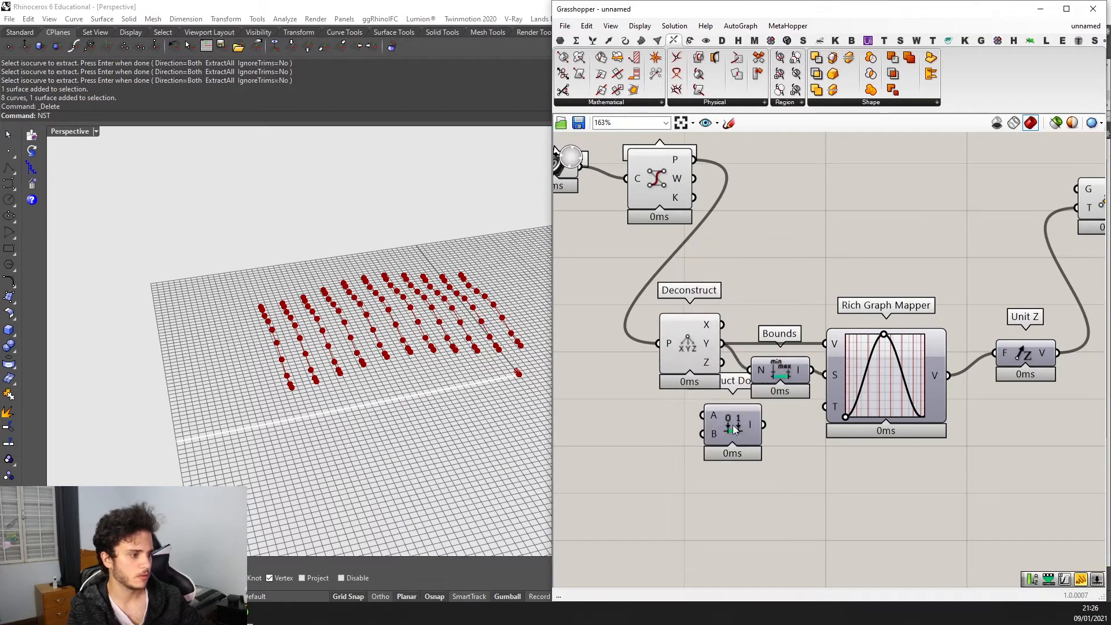
{"action": "left_click_drag", "start_coordinate": [732, 425], "coordinate": [744, 439]}
{"action": "left_click_drag", "start_coordinate": [830, 413], "coordinate": [738, 477]}
Add a number slider with the value 2 and connect it to Construct Domain's B input.
{"action": "double_click", "coordinate": [648, 470]}
{"action": "type", "text": "2"}
{"action": "key", "text": "Return"}
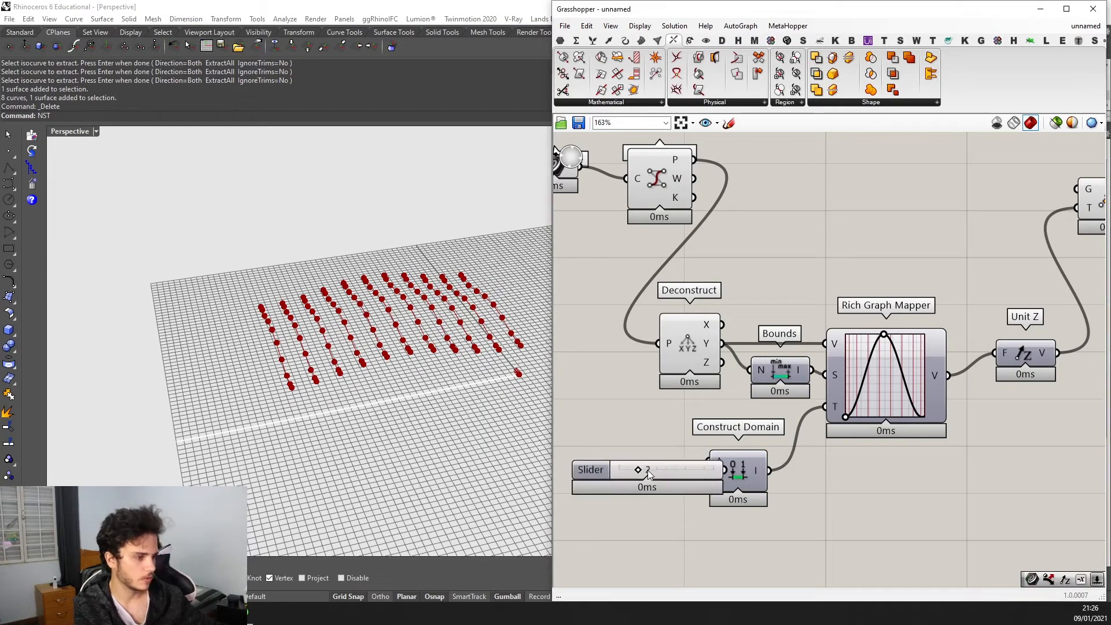
{"action": "left_click_drag", "start_coordinate": [648, 469], "coordinate": [708, 482]}
{"action": "mouse_move", "coordinate": [590, 499]}
{"action": "left_mouse_down"}
{"action": "mouse_move", "coordinate": [618, 499]}
{"action": "mouse_move", "coordinate": [605, 500]}
{"action": "left_mouse_up"}
Connect the P output of Control Points to Move's G input and check the raised points in the perspective view.
{"action": "scroll", "coordinate": [949, 330], "scroll_direction": "down", "scroll_amount": 3}
{"action": "right_click_drag", "start_coordinate": [950, 330], "coordinate": [730, 314]}
{"action": "left_click_drag", "start_coordinate": [592, 254], "coordinate": [887, 274]}
{"action": "right_click_drag", "start_coordinate": [359, 367], "coordinate": [607, 290]}
{"action": "scroll", "coordinate": [839, 297], "scroll_direction": "down", "scroll_amount": 2}
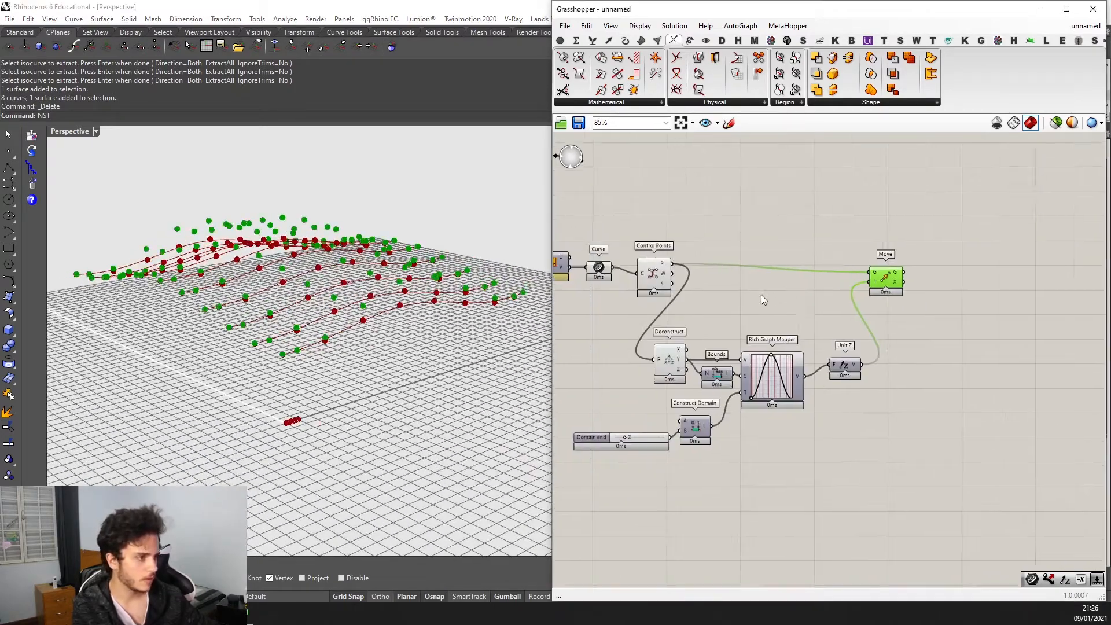
{"action": "scroll", "coordinate": [628, 275], "scroll_direction": "up", "scroll_amount": 2}
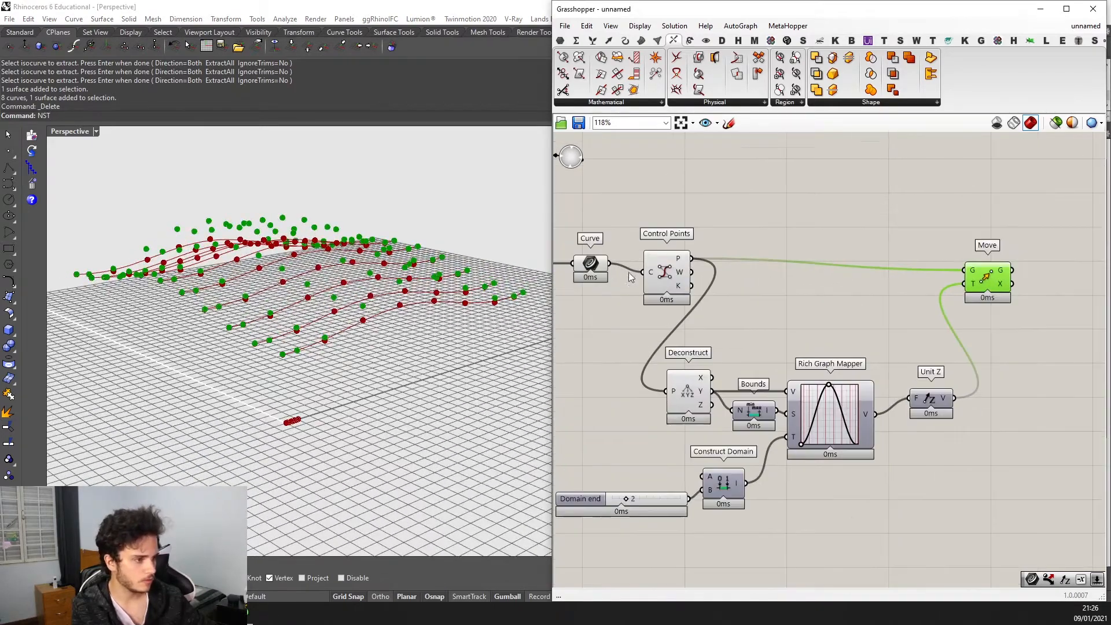
Add a Nurbs Curve PWK component after Move and connect Move's G output to its P input.
{"action": "double_click", "coordinate": [824, 206]}
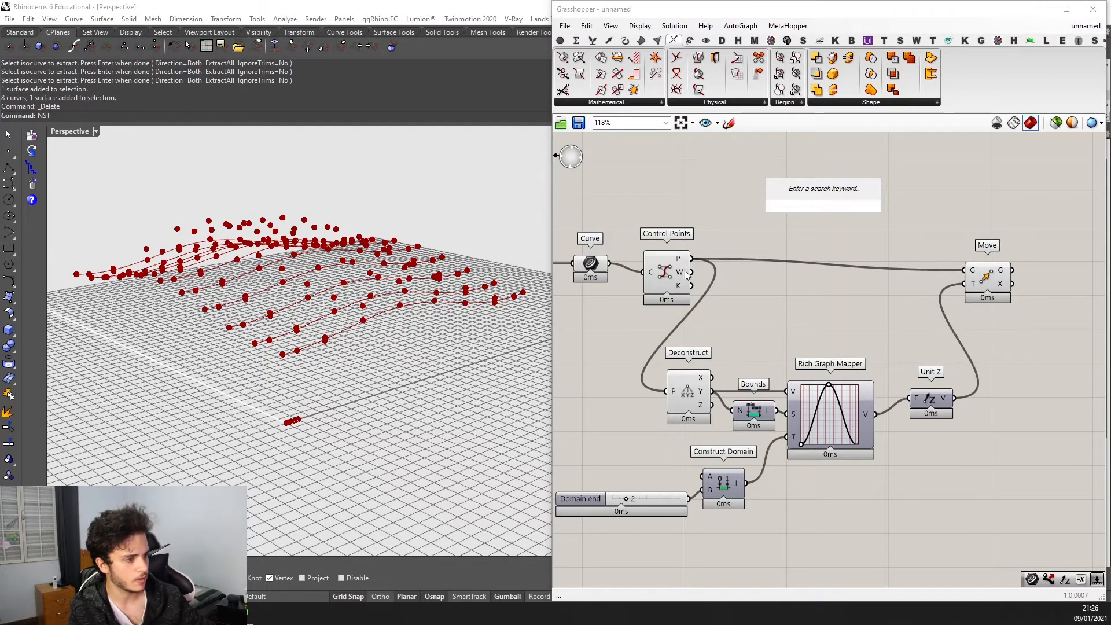
{"action": "type", "text": "pw"}
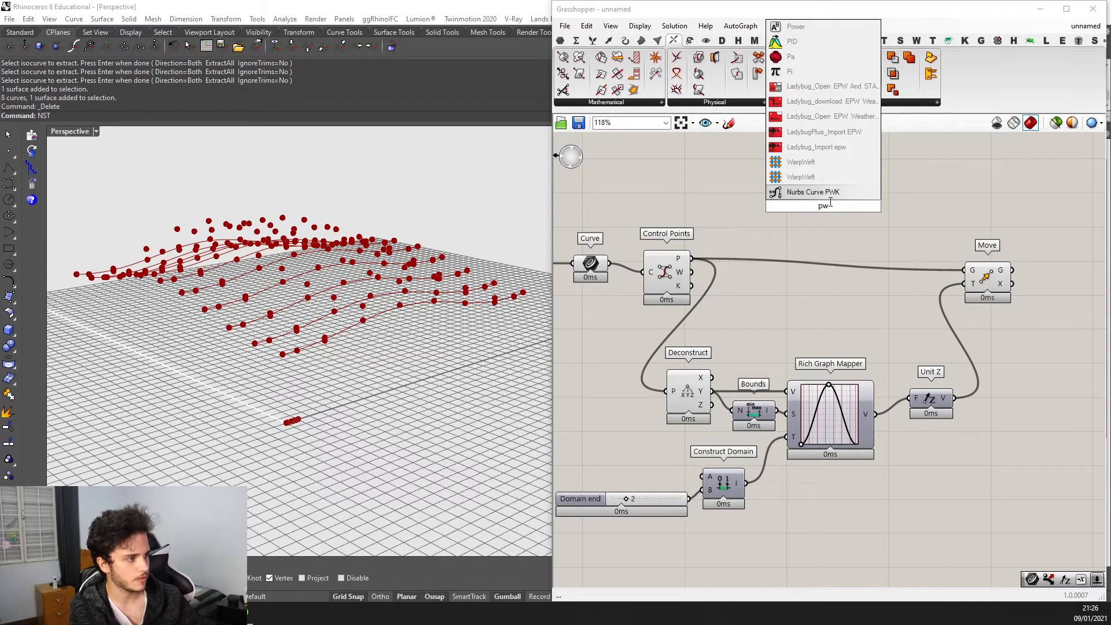
{"action": "key", "text": "Return"}
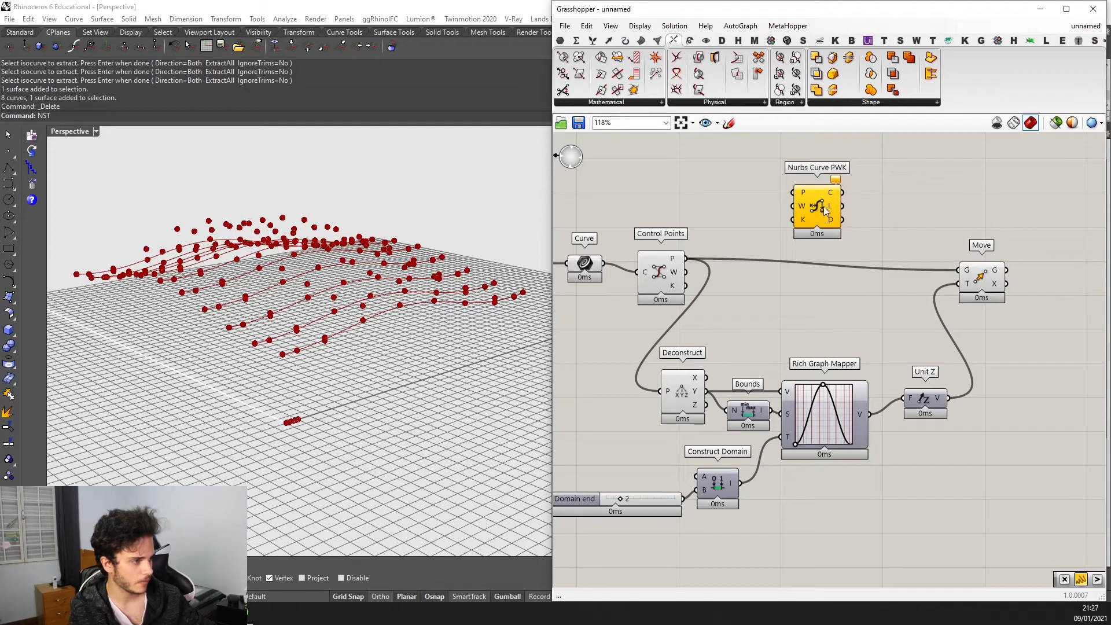
{"action": "left_click_drag", "start_coordinate": [824, 210], "coordinate": [1092, 273]}
{"action": "scroll", "coordinate": [957, 284], "scroll_direction": "up", "scroll_amount": 1}
{"action": "right_click_drag", "start_coordinate": [1092, 274], "coordinate": [1009, 285]}
{"action": "left_click_drag", "start_coordinate": [862, 287], "coordinate": [975, 266]}
{"action": "scroll", "coordinate": [982, 272], "scroll_direction": "down", "scroll_amount": 2}
{"action": "scroll", "coordinate": [983, 274], "scroll_direction": "up", "scroll_amount": 3}
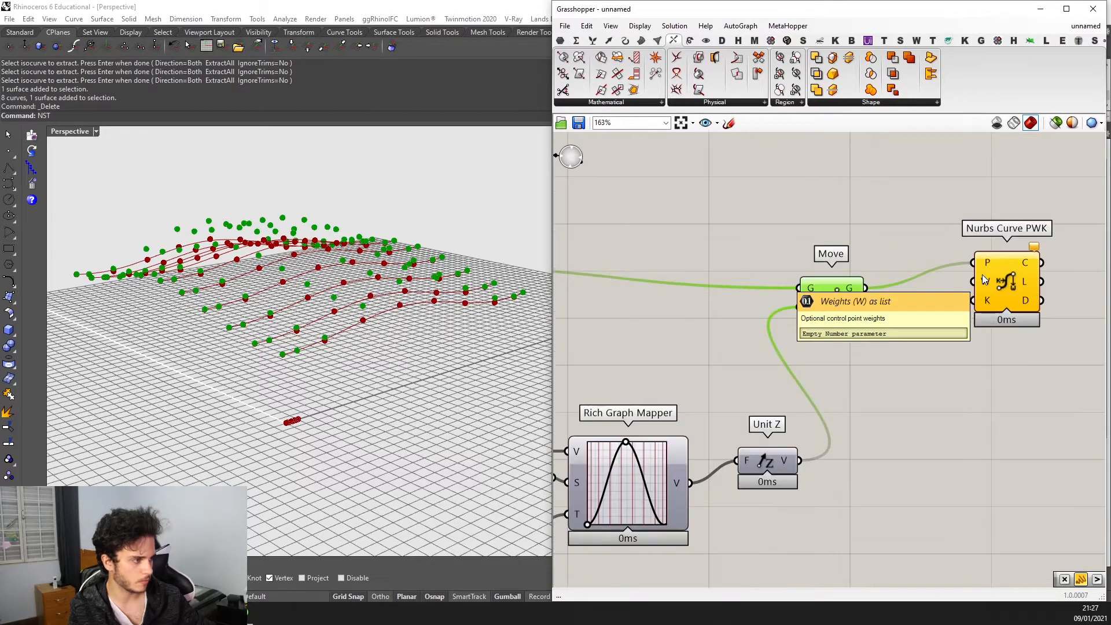
Connect the W and K outputs of Control Points to the matching inputs of Nurbs Curve PWK.
{"action": "scroll", "coordinate": [982, 274], "scroll_direction": "down", "scroll_amount": 3}
{"action": "scroll", "coordinate": [655, 291], "scroll_direction": "up", "scroll_amount": 1}
{"action": "left_click_drag", "start_coordinate": [646, 280], "coordinate": [1037, 278]}
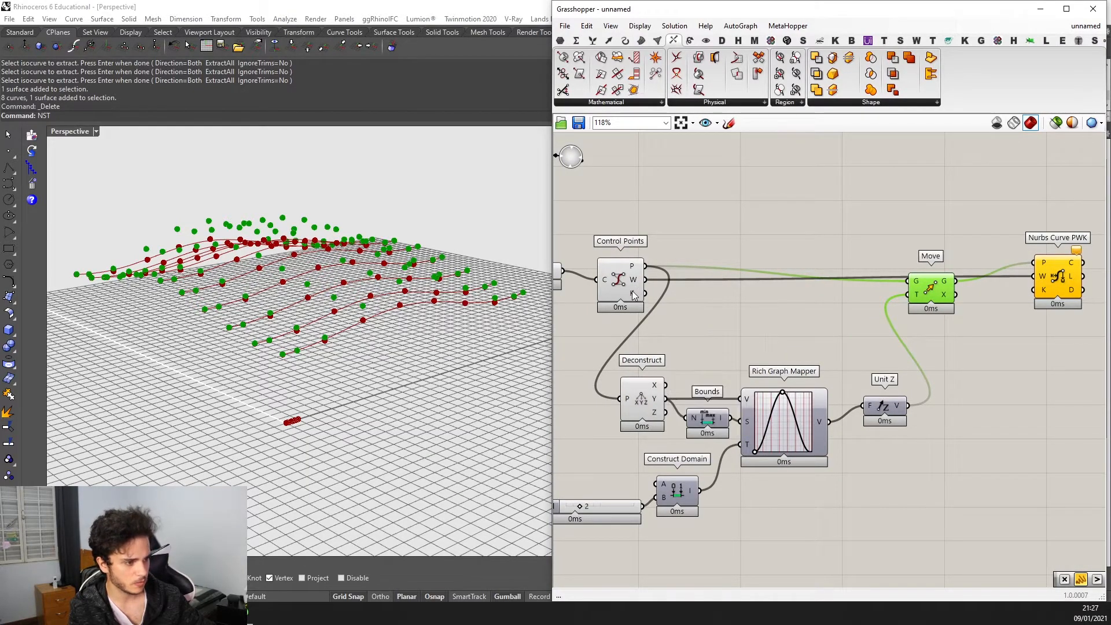
{"action": "left_click_drag", "start_coordinate": [644, 293], "coordinate": [1045, 300]}
{"action": "right_click_drag", "start_coordinate": [454, 280], "coordinate": [355, 320]}
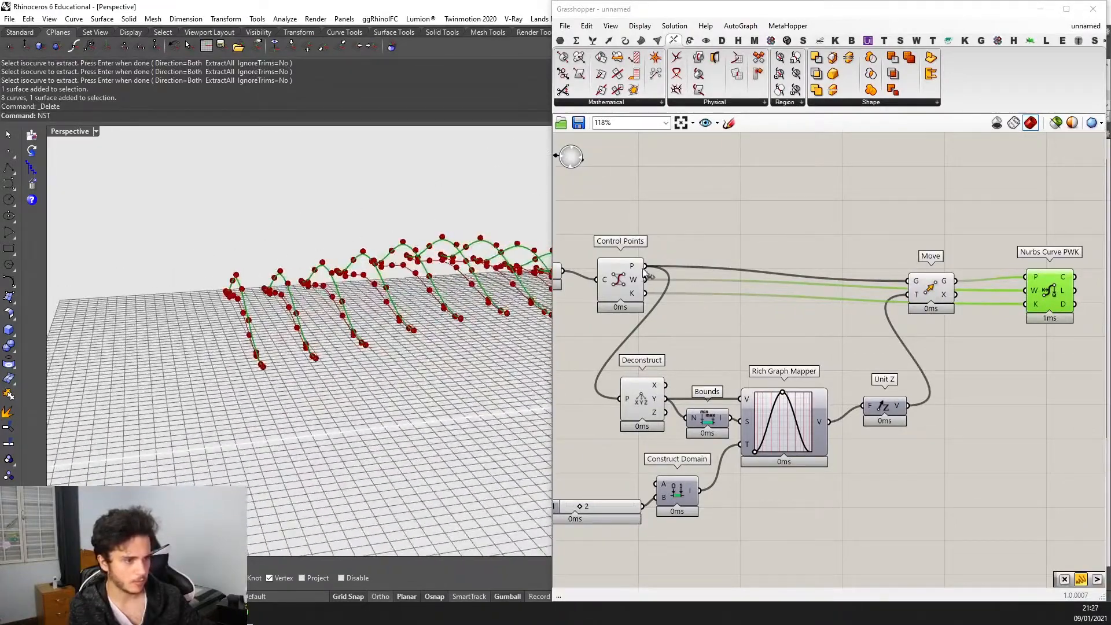
Set the Domain end slider to 1.
{"action": "right_click_drag", "start_coordinate": [648, 500], "coordinate": [735, 456]}
{"action": "scroll", "coordinate": [736, 455], "scroll_direction": "up", "scroll_amount": 2}
{"action": "left_click_drag", "start_coordinate": [642, 468], "coordinate": [636, 467]}
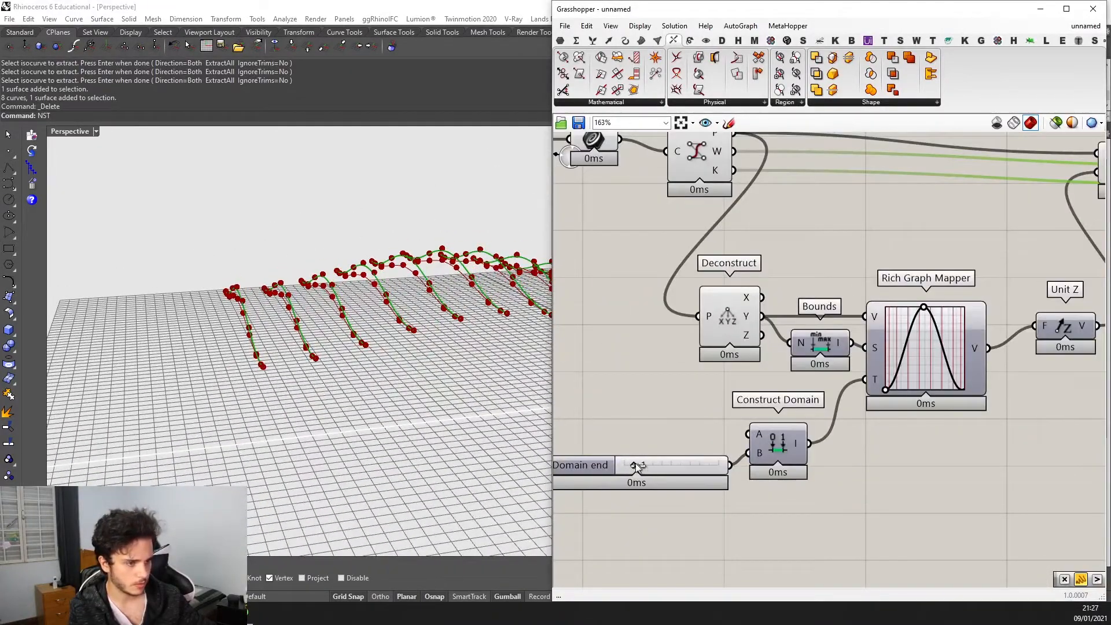
Examine the shape of the rebuilt curves against the original isocurves from several angles in the perspective view.
{"action": "right_click_drag", "start_coordinate": [294, 364], "coordinate": [355, 321]}
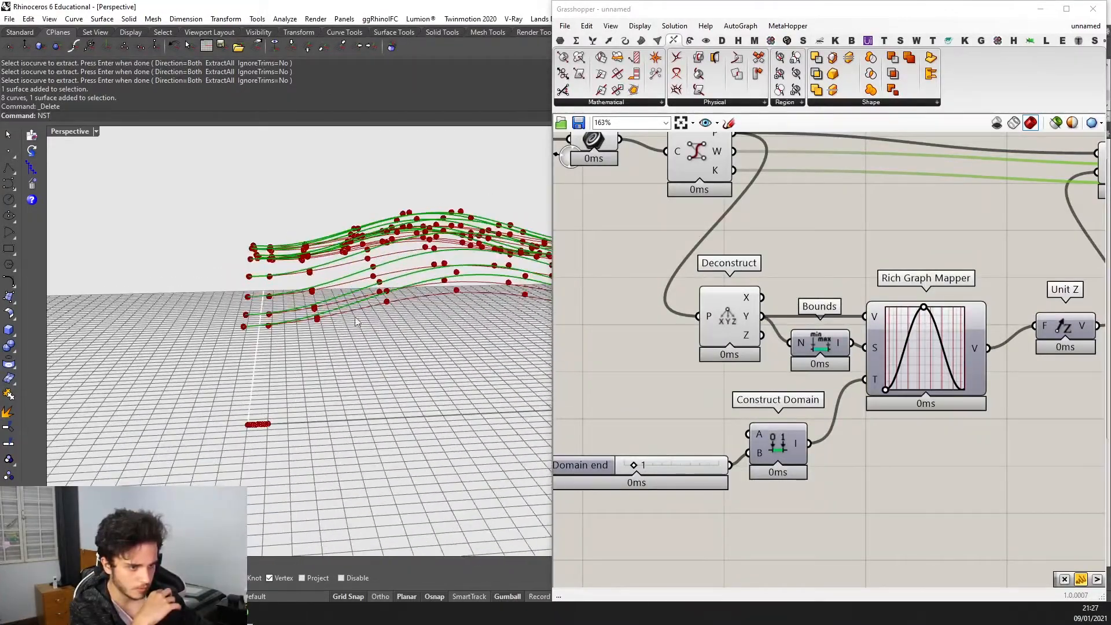
{"action": "scroll", "coordinate": [489, 277], "scroll_direction": "down", "scroll_amount": 5}
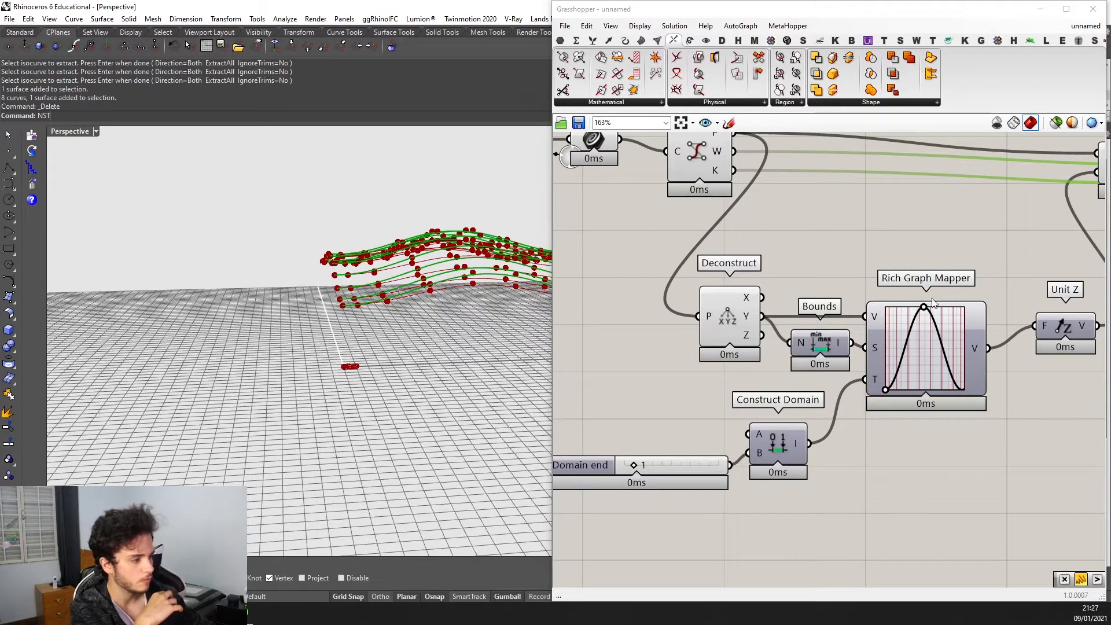
{"action": "scroll", "coordinate": [405, 289], "scroll_direction": "up", "scroll_amount": 3}
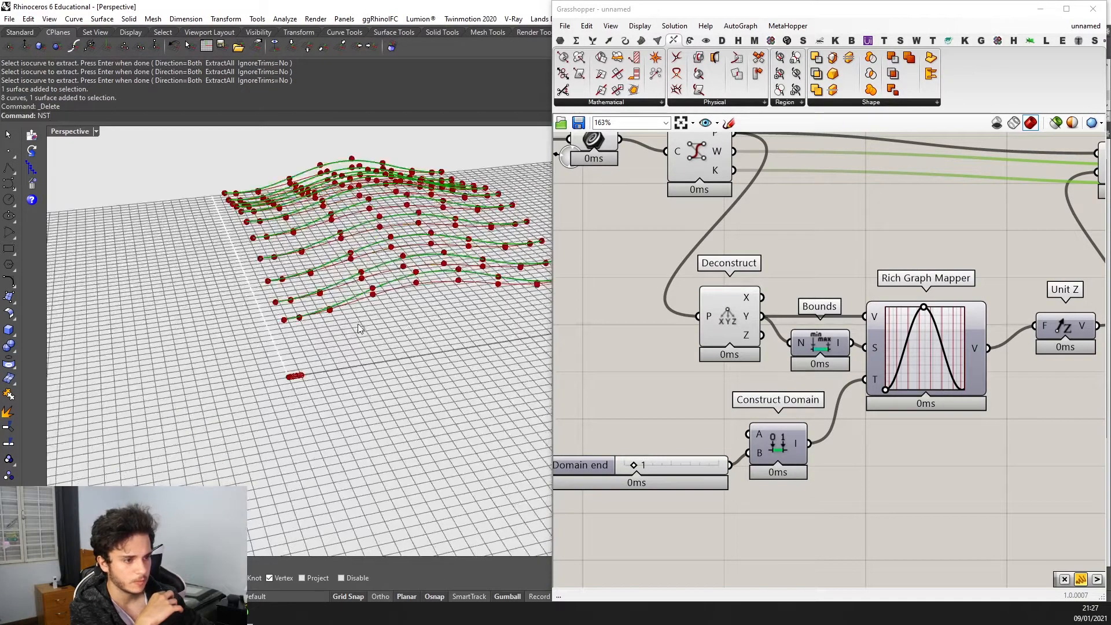
{"action": "scroll", "coordinate": [752, 287], "scroll_direction": "down", "scroll_amount": 3}
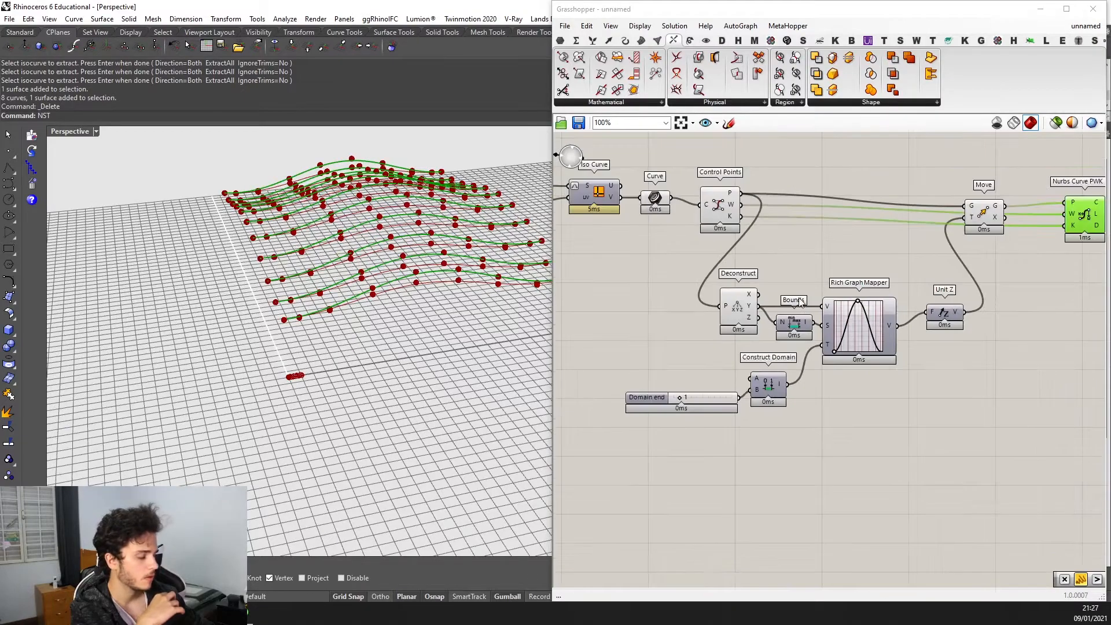
{"action": "scroll", "coordinate": [383, 287], "scroll_direction": "up", "scroll_amount": 2}
{"action": "right_click_drag", "start_coordinate": [395, 301], "coordinate": [152, 317]}
{"action": "right_click_drag", "start_coordinate": [376, 284], "coordinate": [179, 301]}
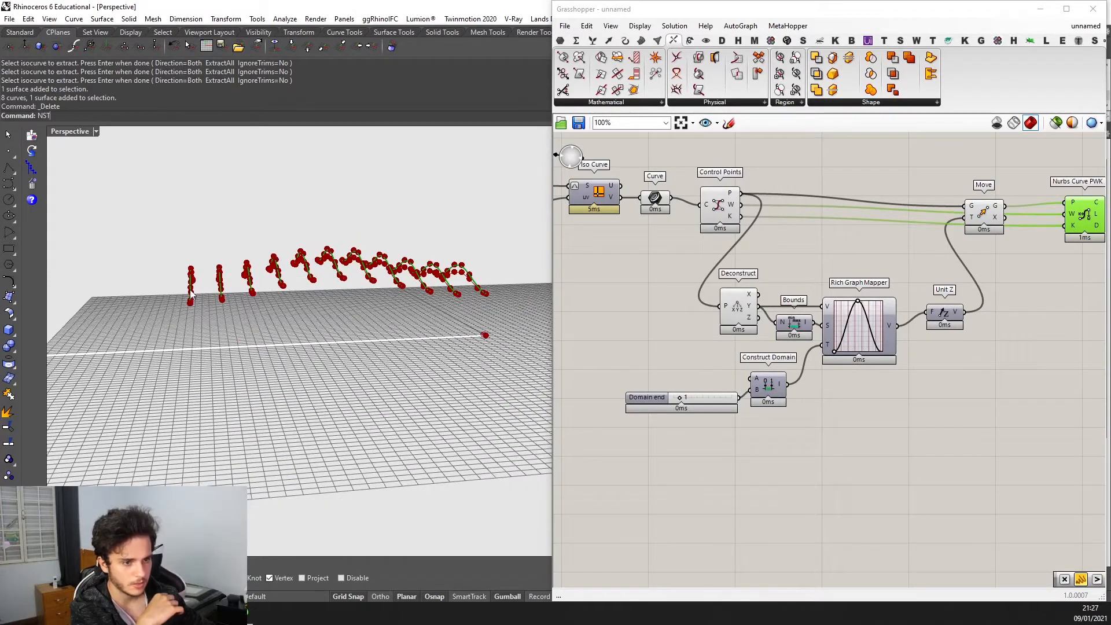
{"action": "right_click_drag", "start_coordinate": [360, 265], "coordinate": [249, 296]}
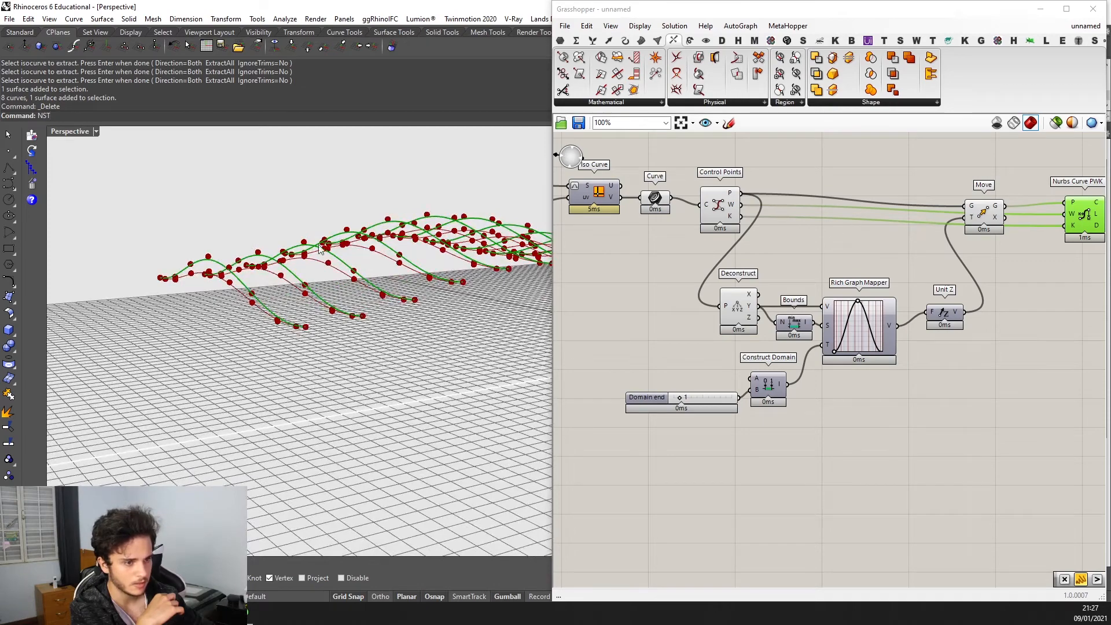
{"action": "right_click_drag", "start_coordinate": [413, 222], "coordinate": [362, 373]}
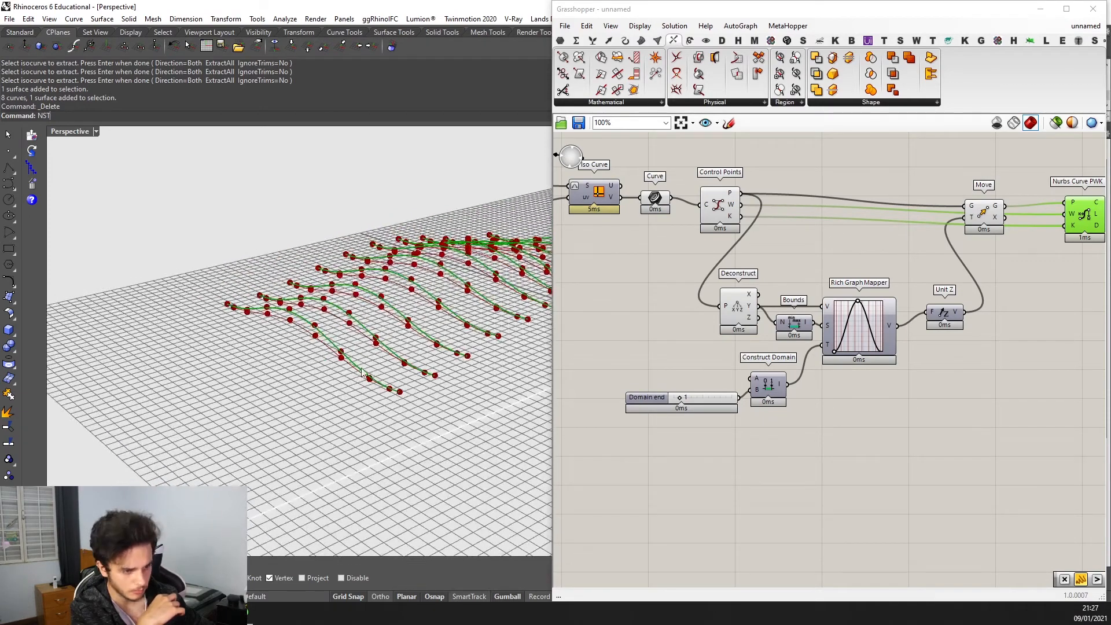
Shift the Move component slightly closer to Nurbs Curve PWK and check the moved points in the perspective view.
{"action": "scroll", "coordinate": [738, 316], "scroll_direction": "down", "scroll_amount": 1}
{"action": "right_click_drag", "start_coordinate": [982, 298], "coordinate": [913, 282]}
{"action": "left_click_drag", "start_coordinate": [855, 254], "coordinate": [873, 256]}
{"action": "right_click_drag", "start_coordinate": [457, 279], "coordinate": [336, 301]}
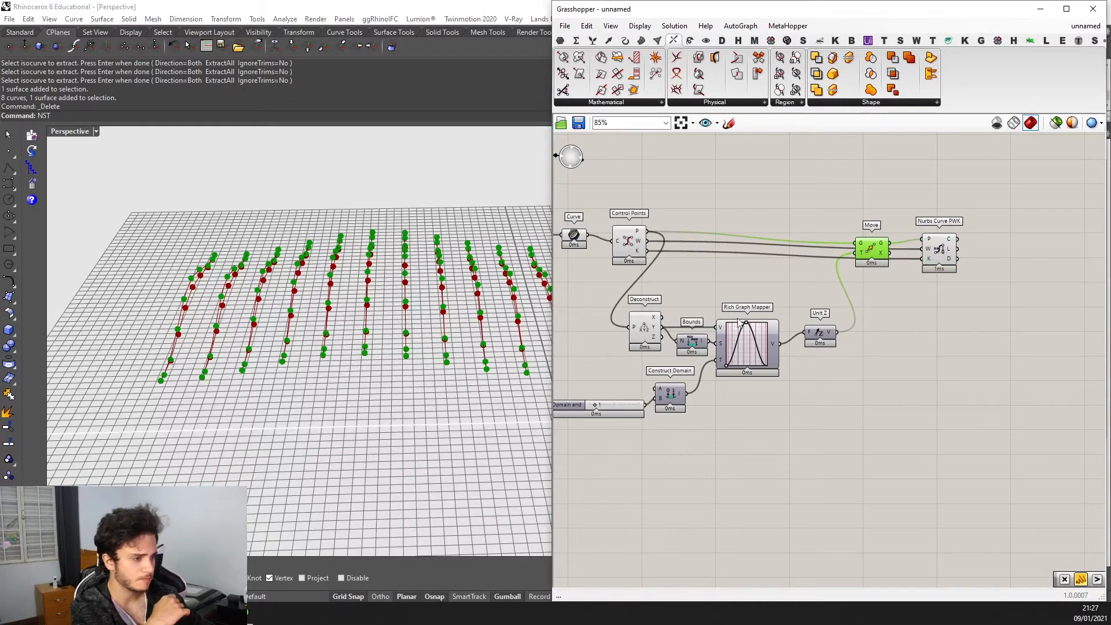
Duplicate the Rich Graph Mapper with its input connections and place the copy below the original.
{"action": "right_click_drag", "start_coordinate": [676, 319], "coordinate": [766, 307]}
{"action": "scroll", "coordinate": [765, 306], "scroll_direction": "down", "scroll_amount": 2}
{"action": "scroll", "coordinate": [766, 306], "scroll_direction": "up", "scroll_amount": 2}
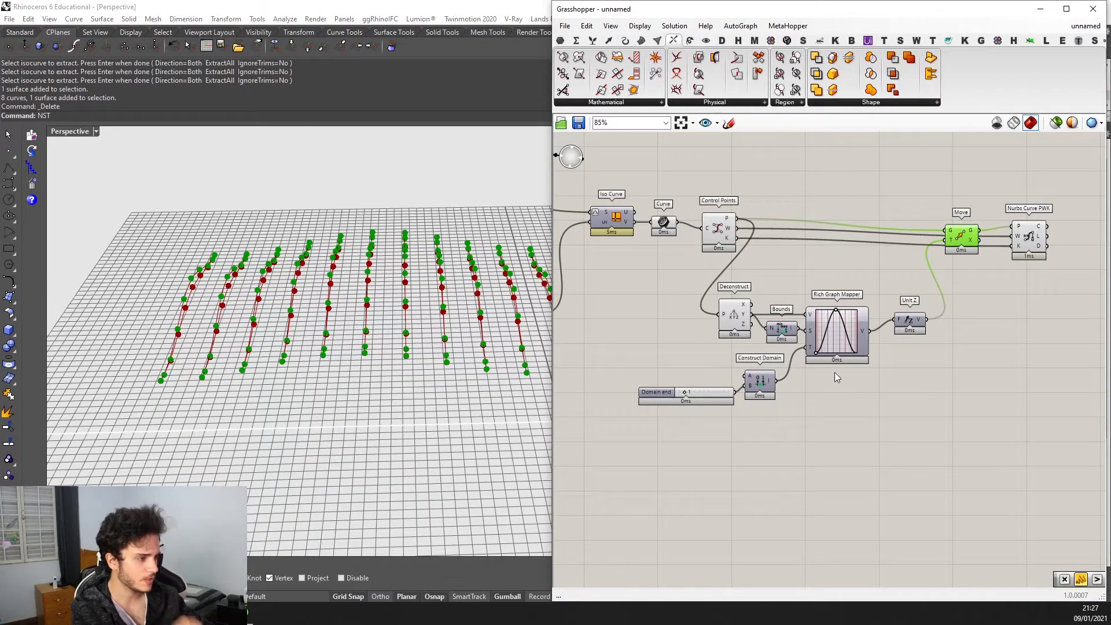
{"action": "scroll", "coordinate": [821, 329], "scroll_direction": "up", "scroll_amount": 1}
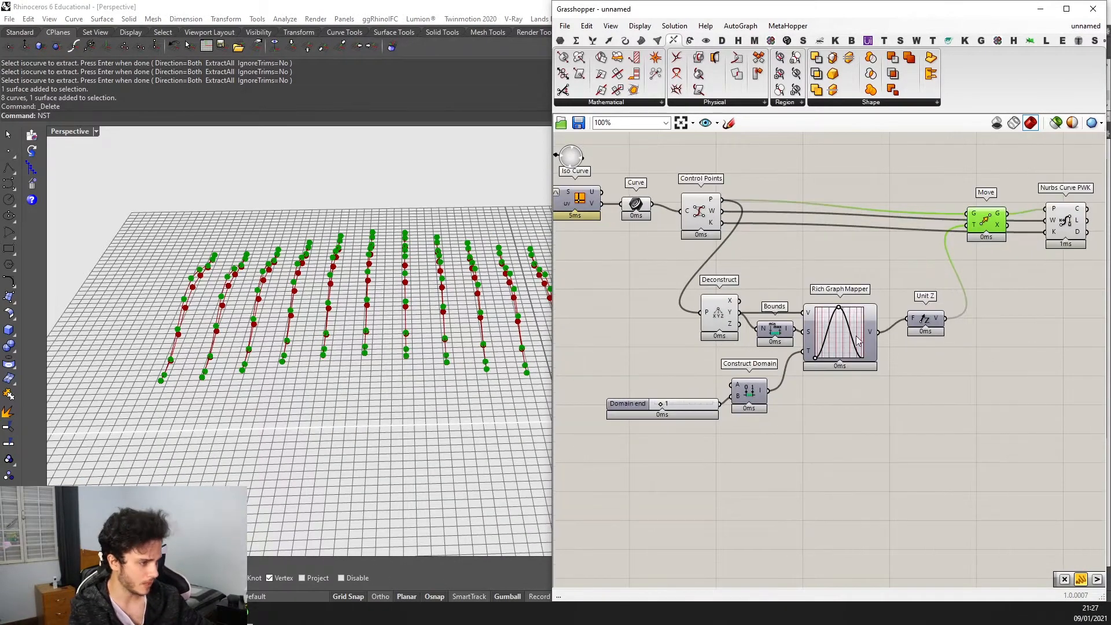
{"action": "left_click_drag", "start_coordinate": [856, 336], "coordinate": [872, 448]}
{"action": "right_click_drag", "start_coordinate": [907, 441], "coordinate": [836, 409]}
Shift Unit Z away from the mapper, add a Multiplication component below it and connect the upper Rich Graph Mapper's output to input A.
{"action": "left_click", "coordinate": [895, 289]}
{"action": "double_click", "coordinate": [896, 360]}
{"action": "type", "text": "mult"}
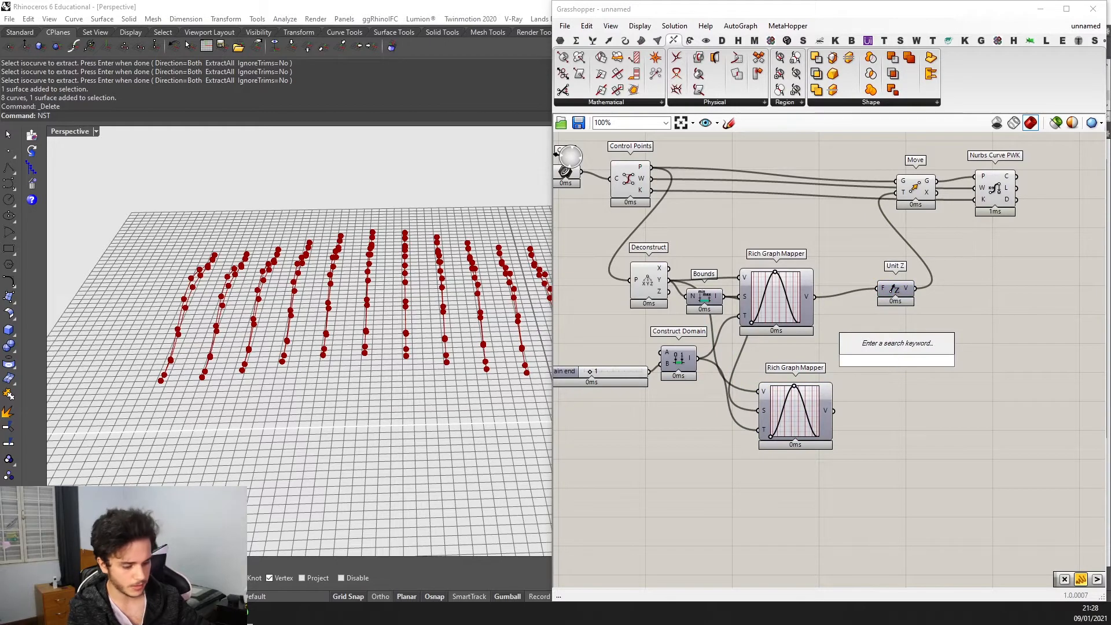
{"action": "key", "text": "Return"}
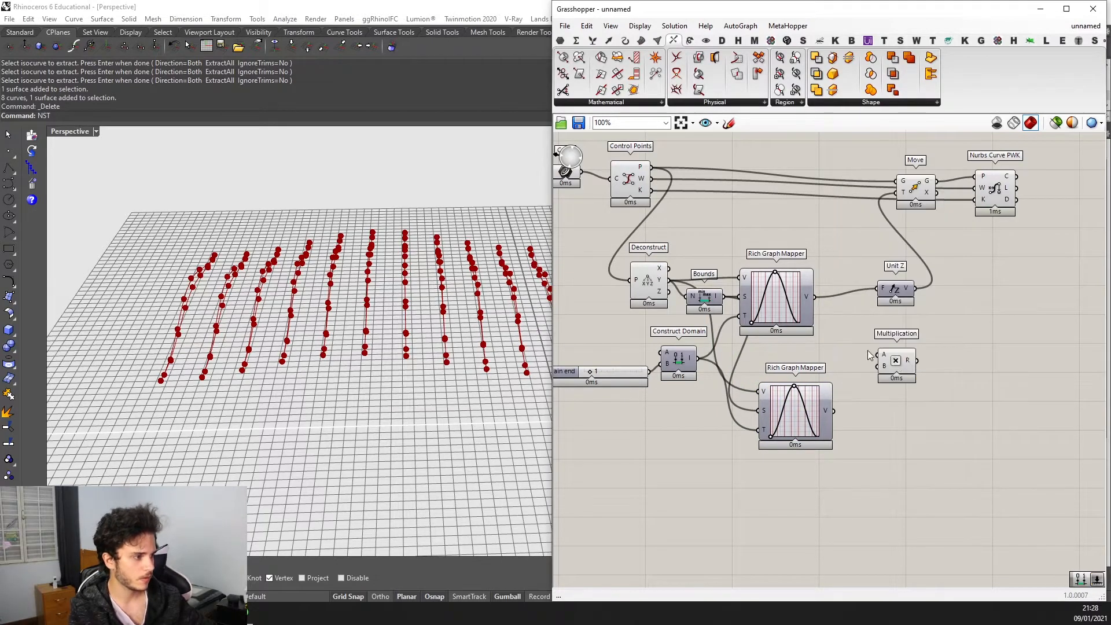
{"action": "scroll", "coordinate": [867, 354], "scroll_direction": "up", "scroll_amount": 2}
{"action": "scroll", "coordinate": [877, 359], "scroll_direction": "down", "scroll_amount": 2}
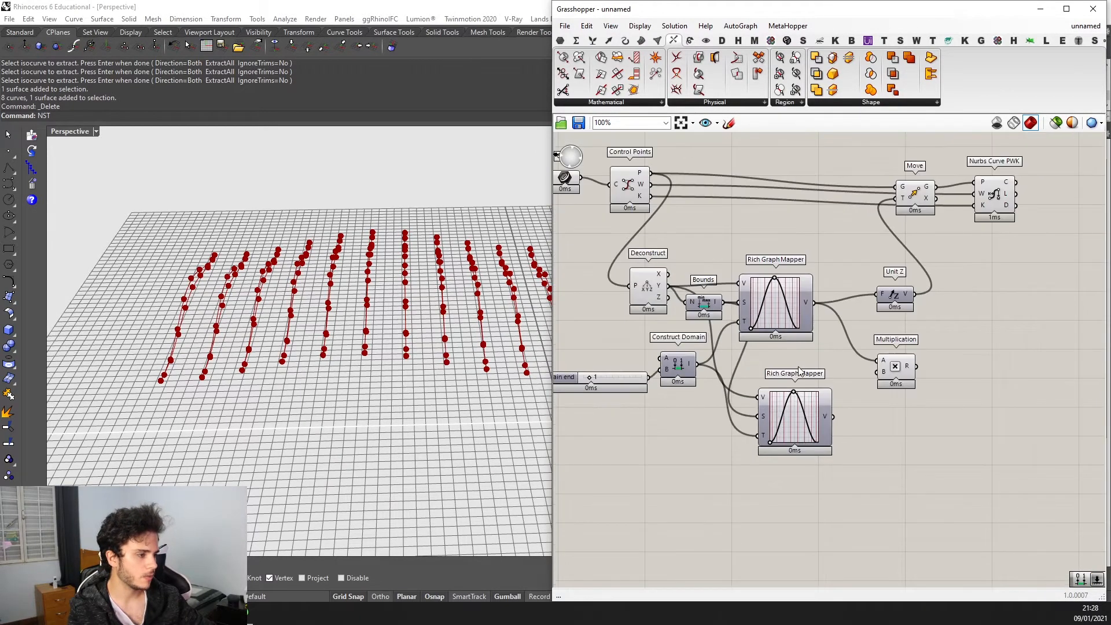
Add a Param Viewer above the main wires and feed it from the Control Points component's P output.
{"action": "right_click_drag", "start_coordinate": [405, 304], "coordinate": [100, 298]}
{"action": "right_click_drag", "start_coordinate": [197, 366], "coordinate": [127, 353]}
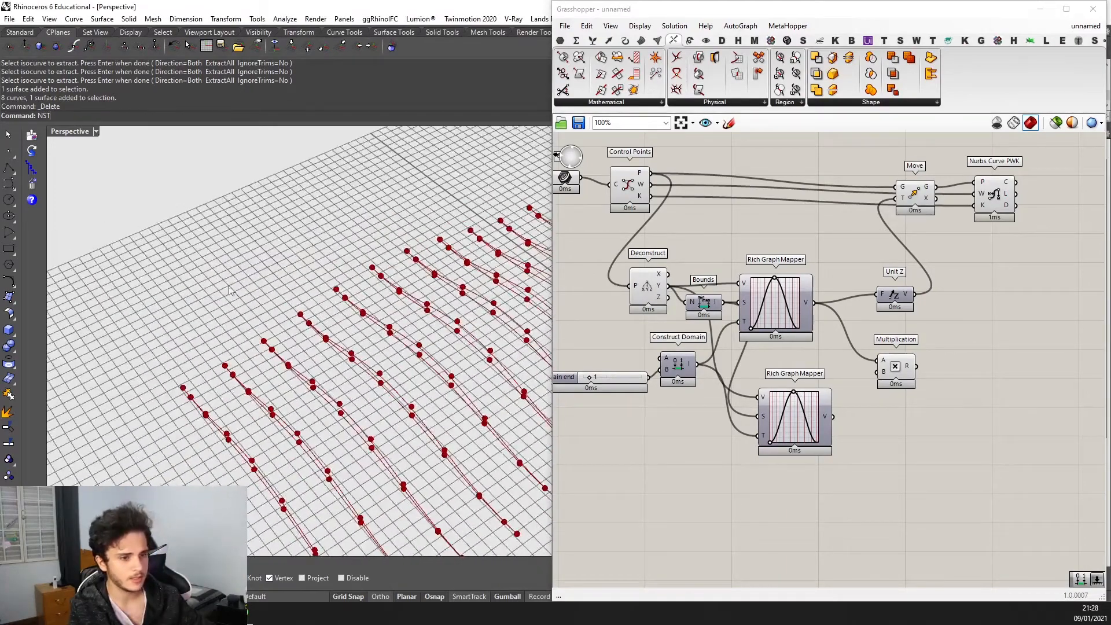
{"action": "scroll", "coordinate": [868, 315], "scroll_direction": "down", "scroll_amount": 1}
{"action": "double_click", "coordinate": [740, 180]}
{"action": "type", "text": "param v"}
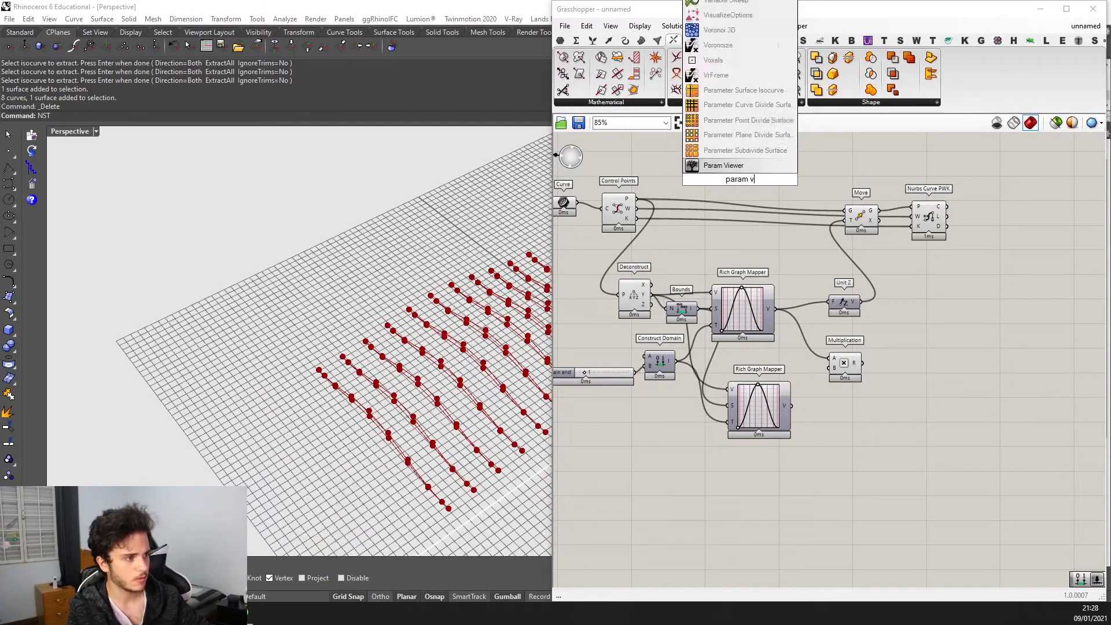
{"action": "key", "text": "Return"}
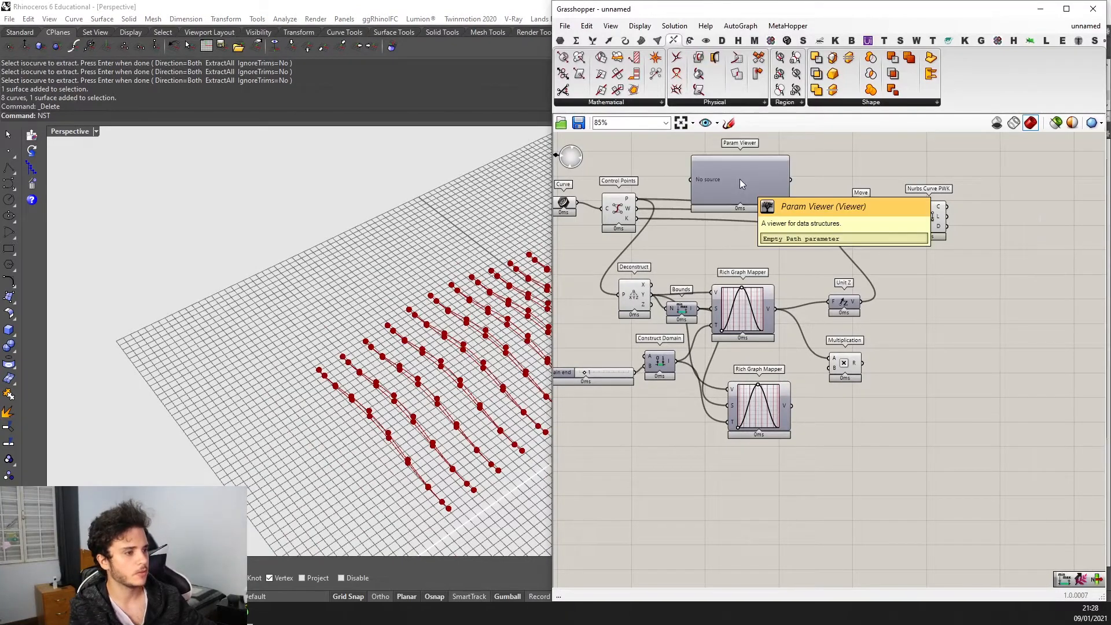
{"action": "scroll", "coordinate": [739, 179], "scroll_direction": "up", "scroll_amount": 2}
{"action": "left_click_drag", "start_coordinate": [683, 180], "coordinate": [684, 182]}
{"action": "double_click", "coordinate": [736, 192]}
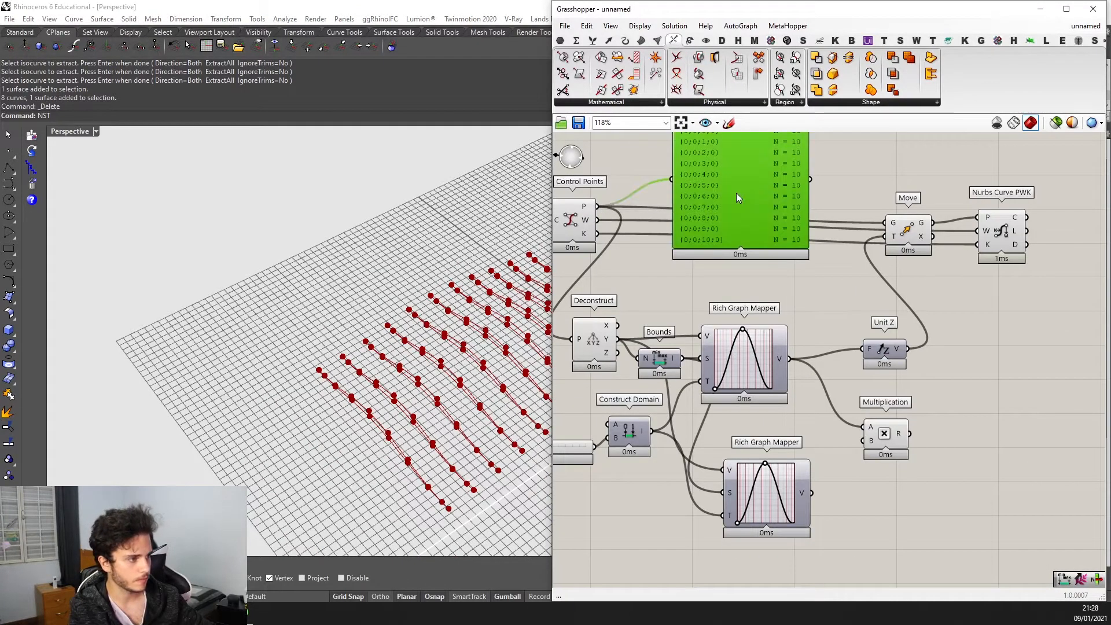
Examine the control points' data structure in the Param Viewer, both as a branch list and as a tree diagram.
{"action": "right_click_drag", "start_coordinate": [736, 193], "coordinate": [719, 281]}
{"action": "double_click", "coordinate": [774, 273]}
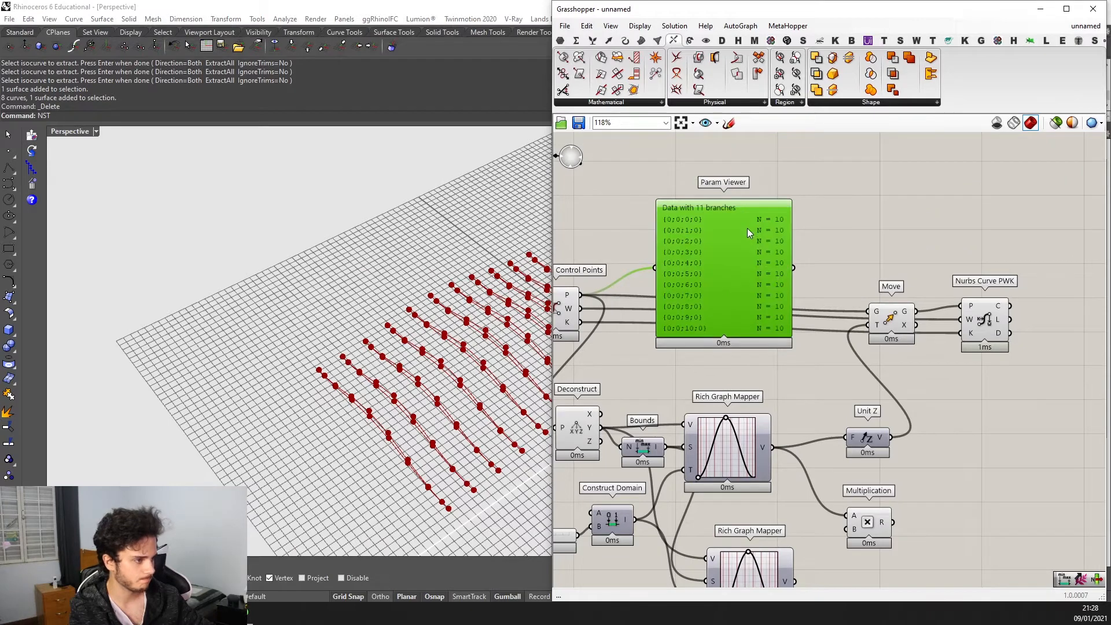
{"action": "scroll", "coordinate": [747, 228], "scroll_direction": "up", "scroll_amount": 2}
{"action": "scroll", "coordinate": [703, 208], "scroll_direction": "down", "scroll_amount": 2}
{"action": "double_click", "coordinate": [717, 235]}
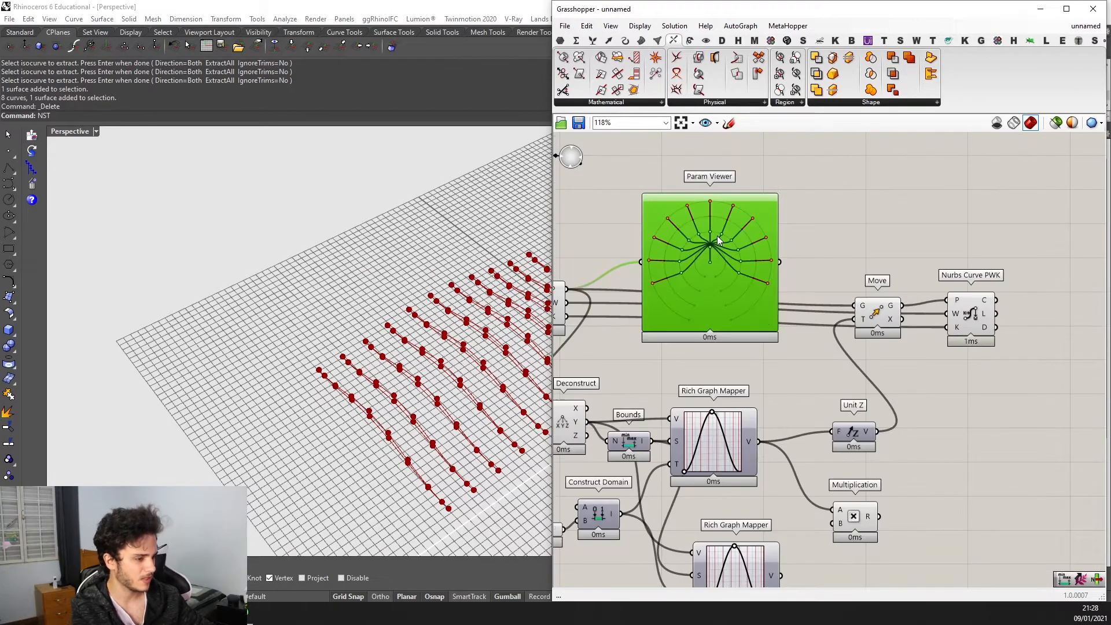
{"action": "right_click_drag", "start_coordinate": [760, 391], "coordinate": [803, 309]}
{"action": "scroll", "coordinate": [830, 424], "scroll_direction": "down", "scroll_amount": 2}
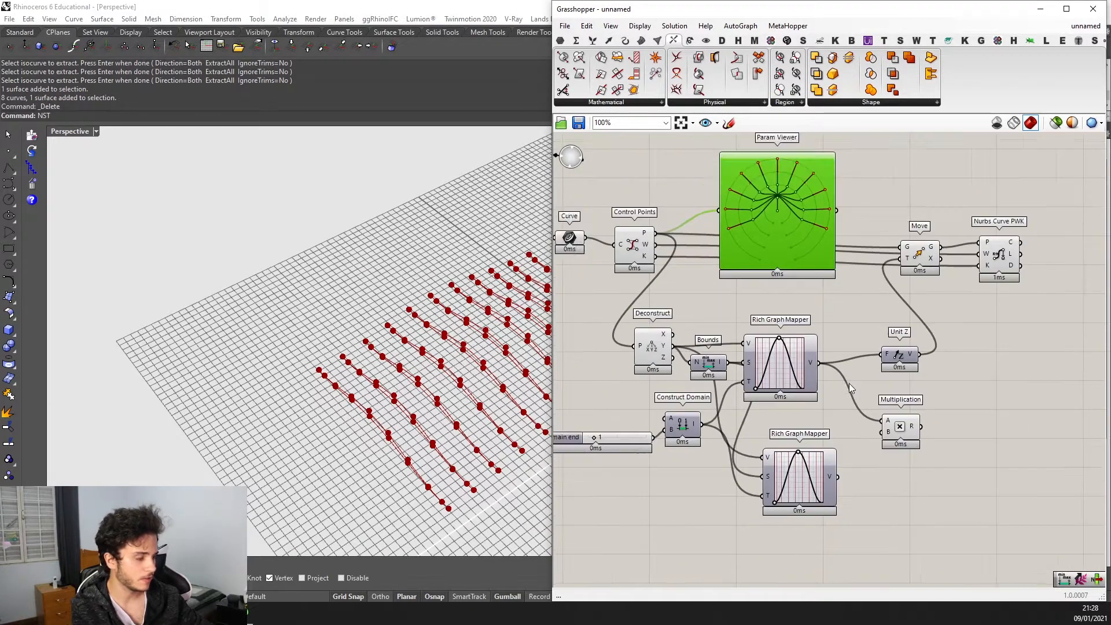
{"action": "double_click", "coordinate": [773, 254]}
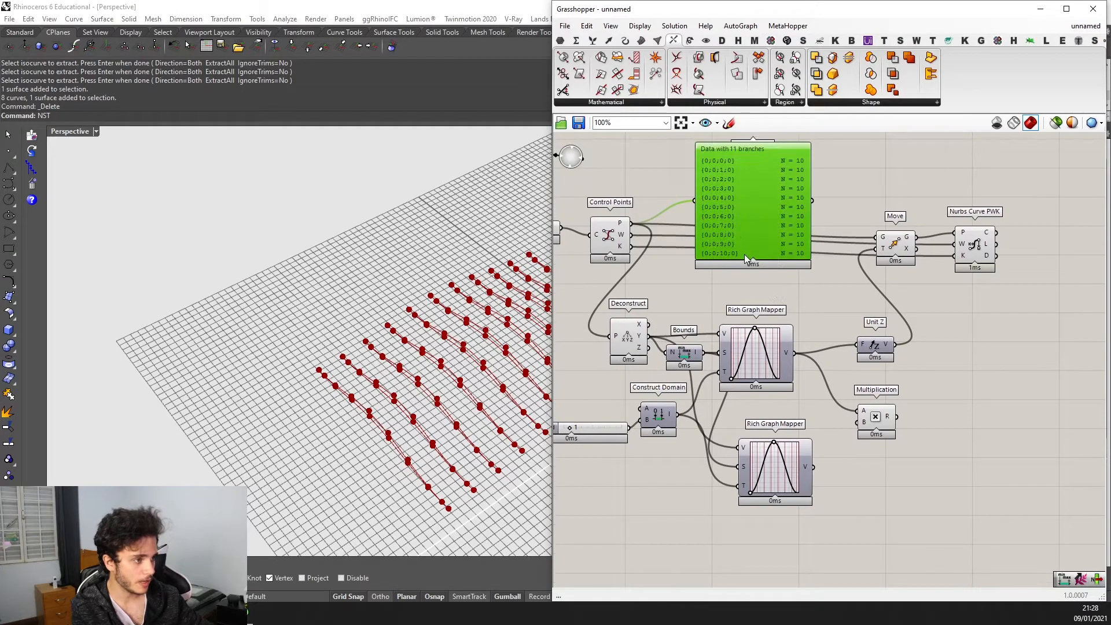
{"action": "scroll", "coordinate": [751, 201], "scroll_direction": "up", "scroll_amount": 2}
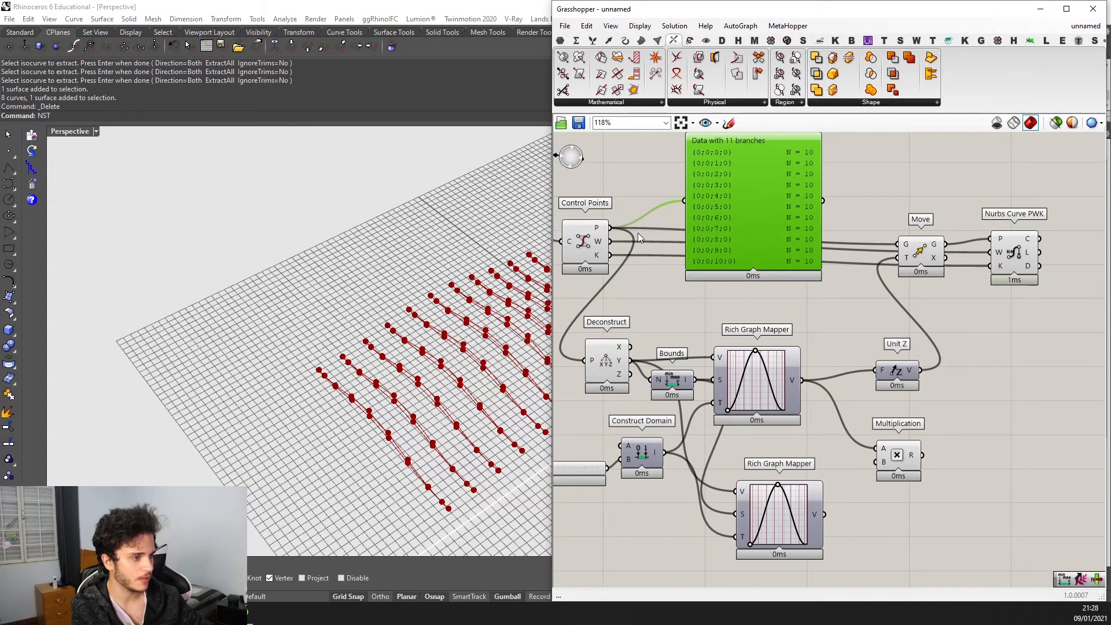
Compare the branches with the point rows in the perspective view and delete the Param Viewer.
{"action": "right_click_drag", "start_coordinate": [503, 306], "coordinate": [415, 282]}
{"action": "right_click_drag", "start_coordinate": [405, 353], "coordinate": [467, 235]}
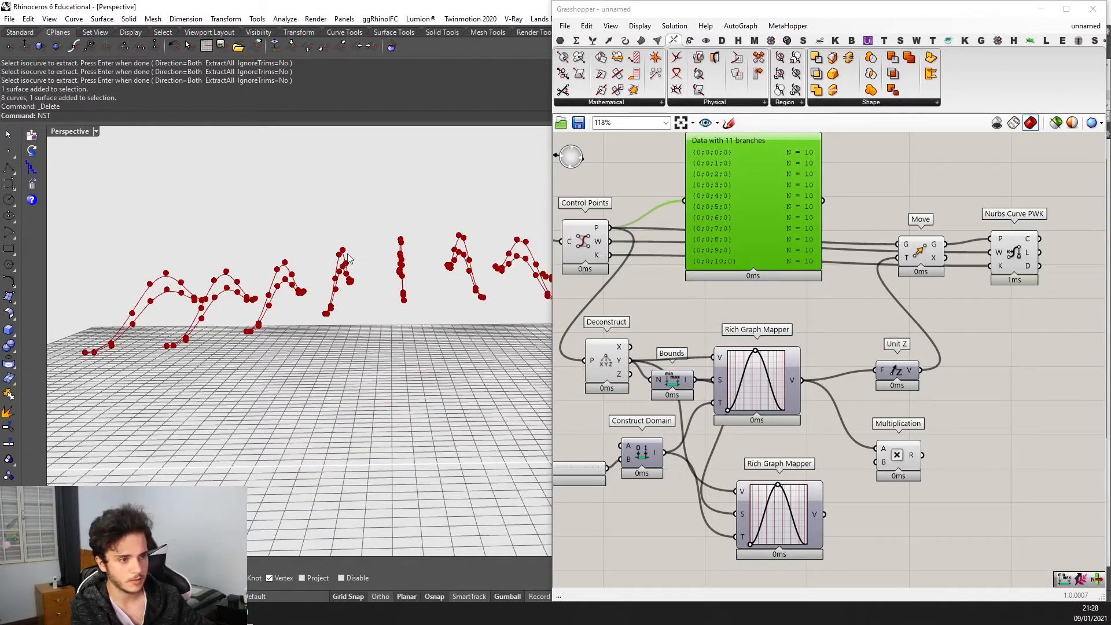
{"action": "right_click_drag", "start_coordinate": [239, 293], "coordinate": [176, 322]}
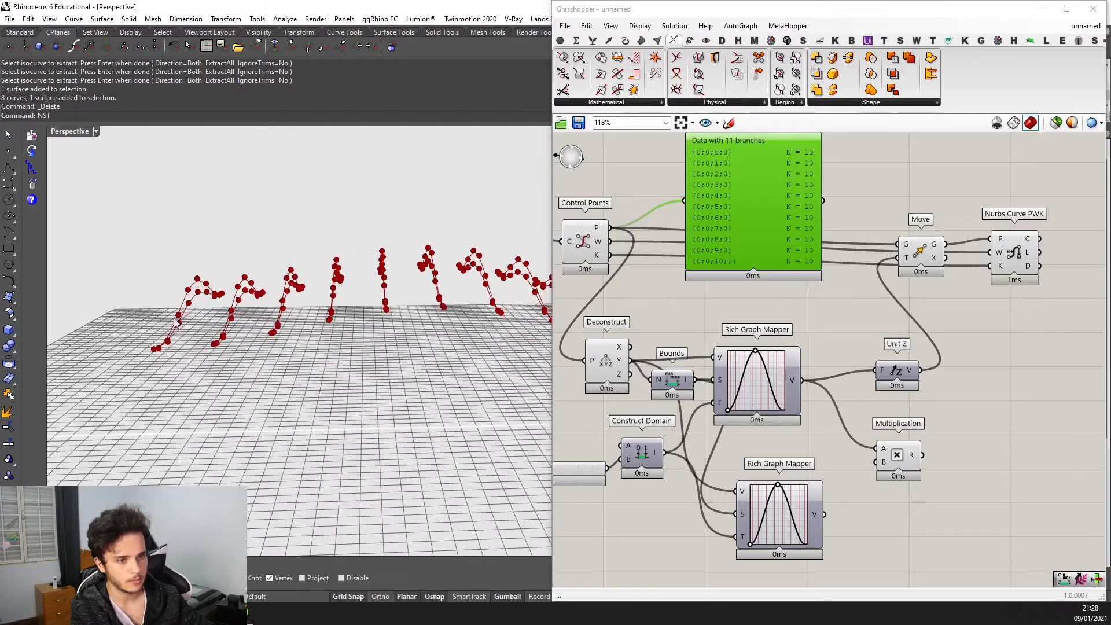
{"action": "left_click_drag", "start_coordinate": [744, 177], "coordinate": [736, 208]}
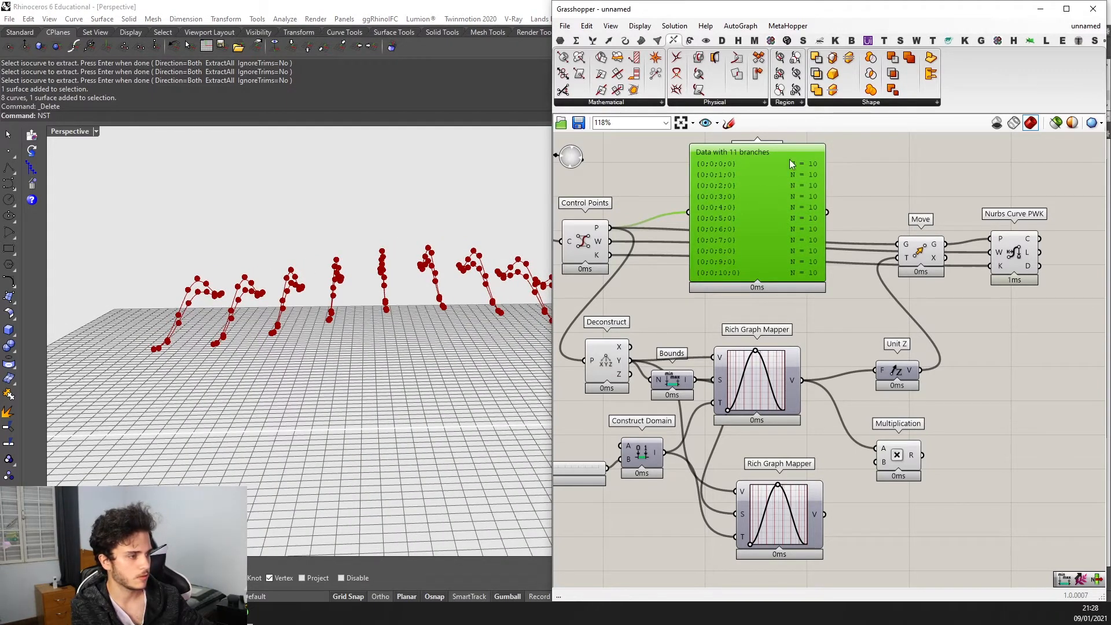
{"action": "key", "text": "Delete"}
Duplicate Construct Domain with its Domain end slider below the originals and wire the copy into the lower Rich Graph Mapper's T input.
{"action": "right_click_drag", "start_coordinate": [805, 463], "coordinate": [886, 396]}
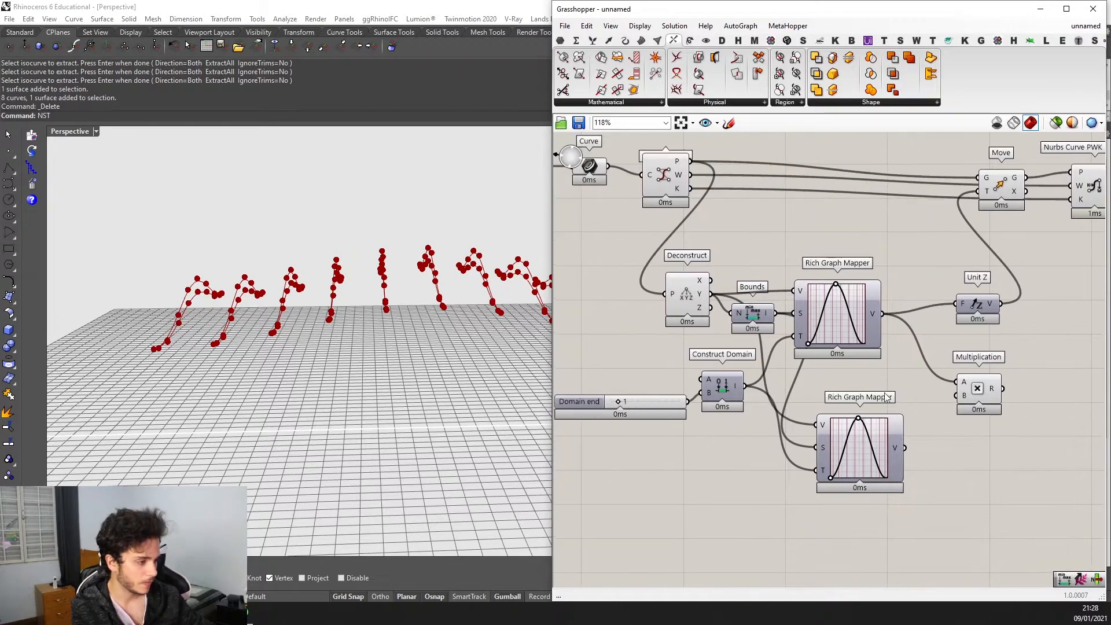
{"action": "left_click", "coordinate": [863, 449]}
{"action": "scroll", "coordinate": [825, 449], "scroll_direction": "up", "scroll_amount": 2}
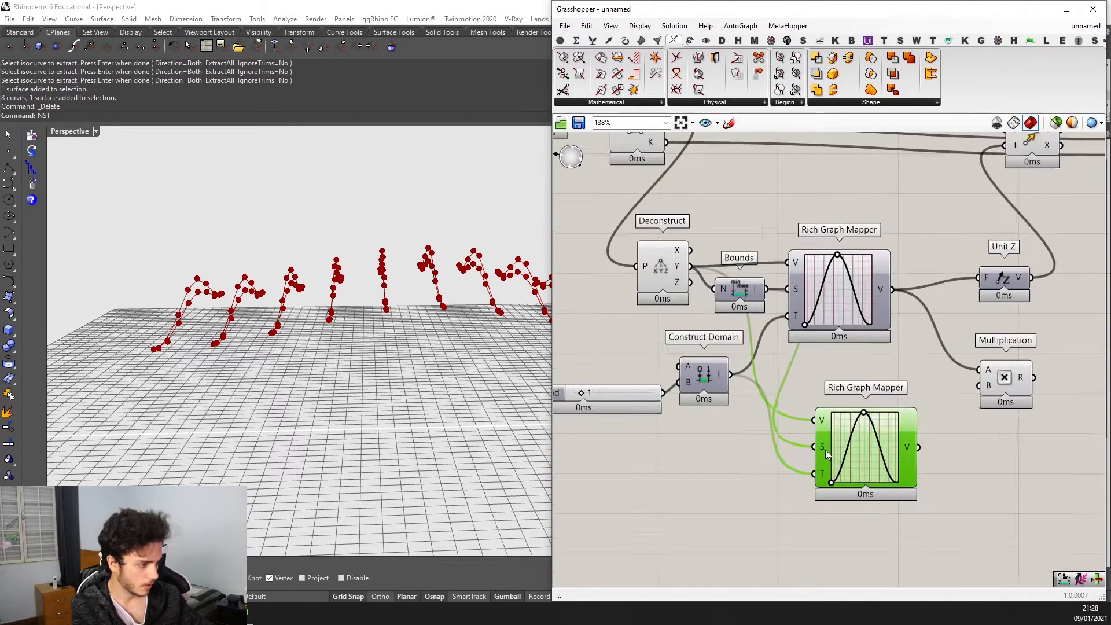
{"action": "scroll", "coordinate": [819, 450], "scroll_direction": "down", "scroll_amount": 2}
{"action": "left_click_drag", "start_coordinate": [739, 432], "coordinate": [582, 365]}
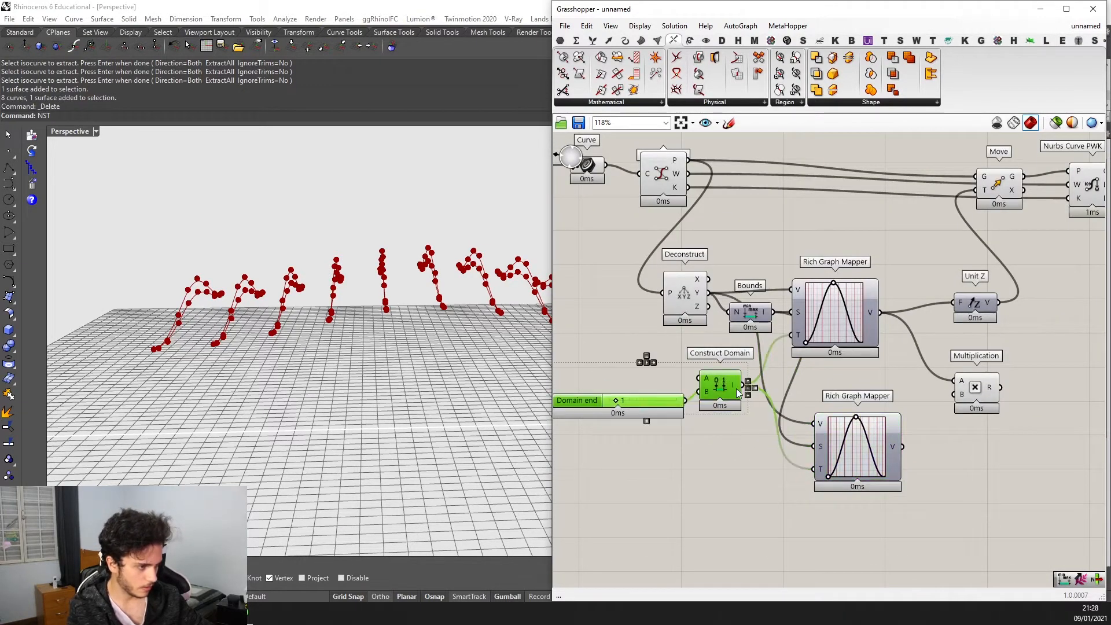
{"action": "mouse_move", "coordinate": [721, 381]}
{"action": "left_mouse_down", "text": "alt"}
{"action": "mouse_move", "coordinate": [765, 582]}
{"action": "mouse_move", "coordinate": [762, 505]}
{"action": "mouse_move", "coordinate": [813, 469]}
{"action": "left_mouse_up", "text": "alt"}
{"action": "scroll", "coordinate": [775, 515], "scroll_direction": "down", "scroll_amount": 2}
{"action": "left_click_drag", "start_coordinate": [660, 526], "coordinate": [624, 459]}
Replace the copied slider with a new number slider of 0.4 connected to input A of the lower Construct Domain.
{"action": "scroll", "coordinate": [788, 434], "scroll_direction": "up", "scroll_amount": 1}
{"action": "left_click_drag", "start_coordinate": [702, 497], "coordinate": [627, 436]}
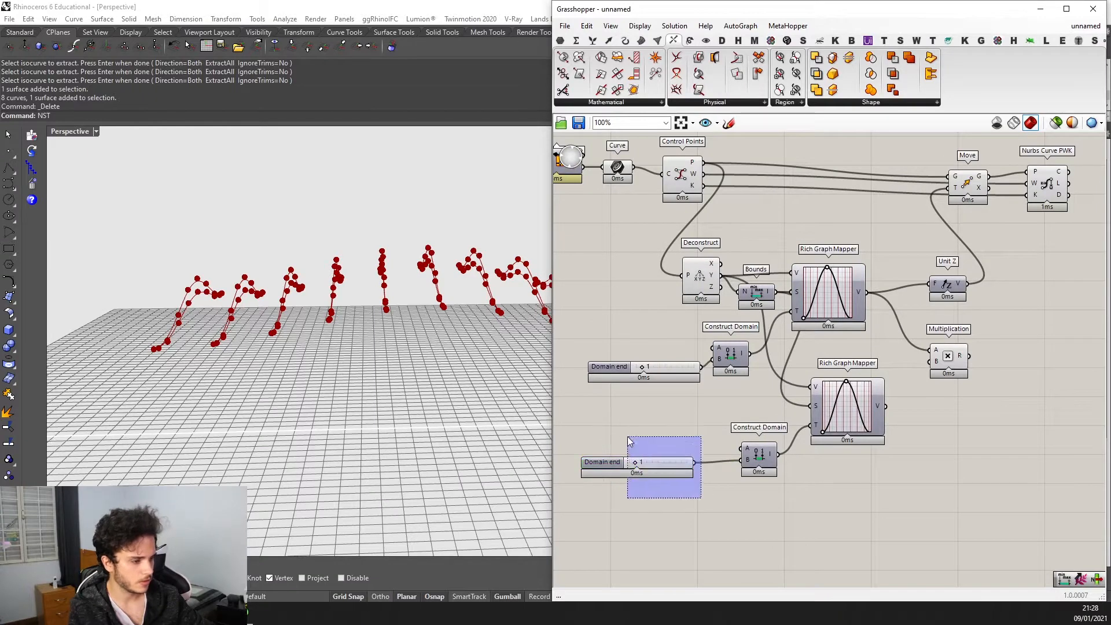
{"action": "scroll", "coordinate": [820, 443], "scroll_direction": "up", "scroll_amount": 2}
{"action": "key", "text": "Delete"}
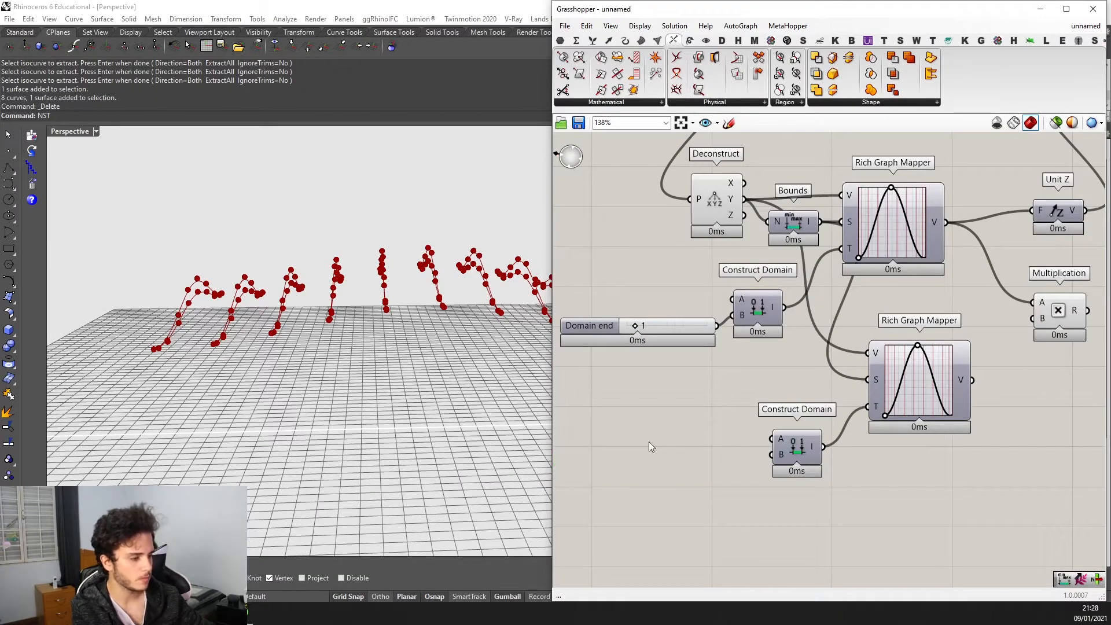
{"action": "double_click", "coordinate": [648, 442]}
{"action": "type", "text": "0.4"}
{"action": "key", "text": "Return"}
{"action": "scroll", "coordinate": [665, 438], "scroll_direction": "up", "scroll_amount": 2}
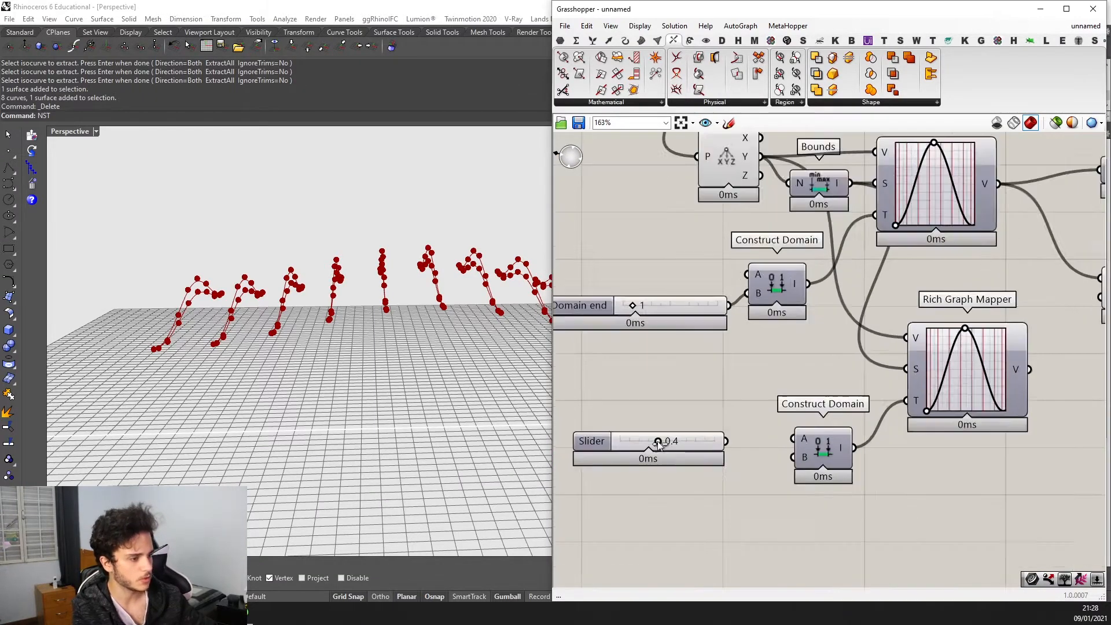
{"action": "left_click_drag", "start_coordinate": [733, 441], "coordinate": [813, 438]}
{"action": "scroll", "coordinate": [871, 455], "scroll_direction": "down", "scroll_amount": 2}
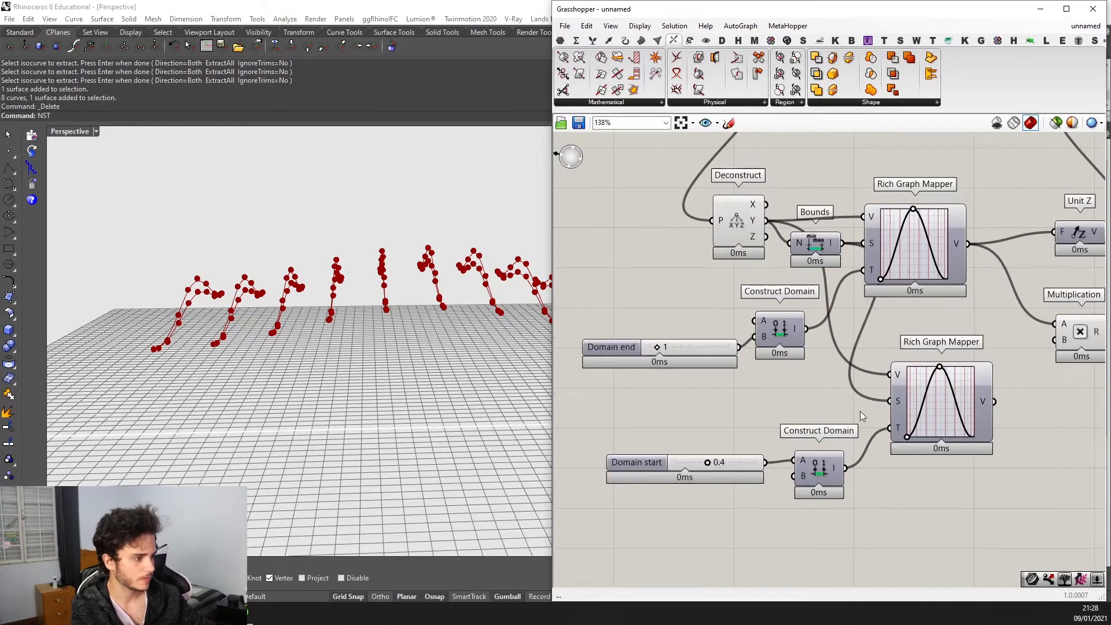
Disconnect the wires feeding the S and V inputs of the lower Rich Graph Mapper.
{"action": "left_click_drag", "start_coordinate": [874, 418], "coordinate": [807, 273], "text": "ctrl"}
{"action": "scroll", "coordinate": [807, 272], "scroll_direction": "down", "scroll_amount": 1}
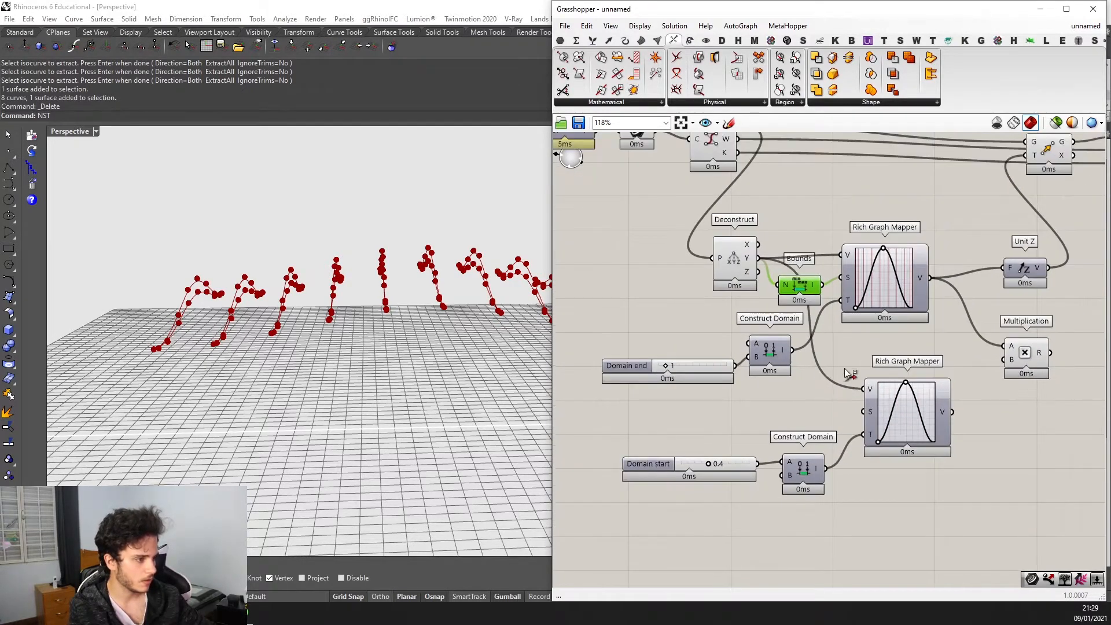
{"action": "left_click_drag", "start_coordinate": [865, 388], "coordinate": [845, 409], "text": "ctrl"}
{"action": "scroll", "coordinate": [846, 409], "scroll_direction": "down", "scroll_amount": 2}
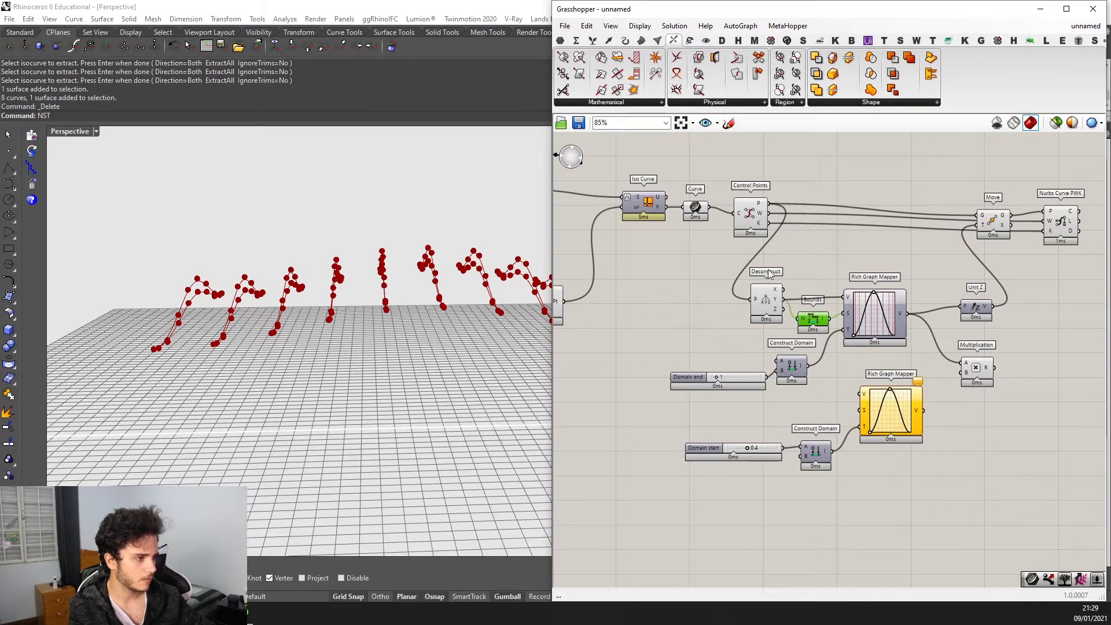
Shift the upper Construct Domain and its slider upward and add a Range component in the gap above the lower Construct Domain.
{"action": "right_click_drag", "start_coordinate": [769, 274], "coordinate": [737, 289]}
{"action": "scroll", "coordinate": [737, 326], "scroll_direction": "up", "scroll_amount": 1}
{"action": "left_click_drag", "start_coordinate": [774, 429], "coordinate": [698, 367]}
{"action": "left_click_drag", "start_coordinate": [764, 392], "coordinate": [759, 357]}
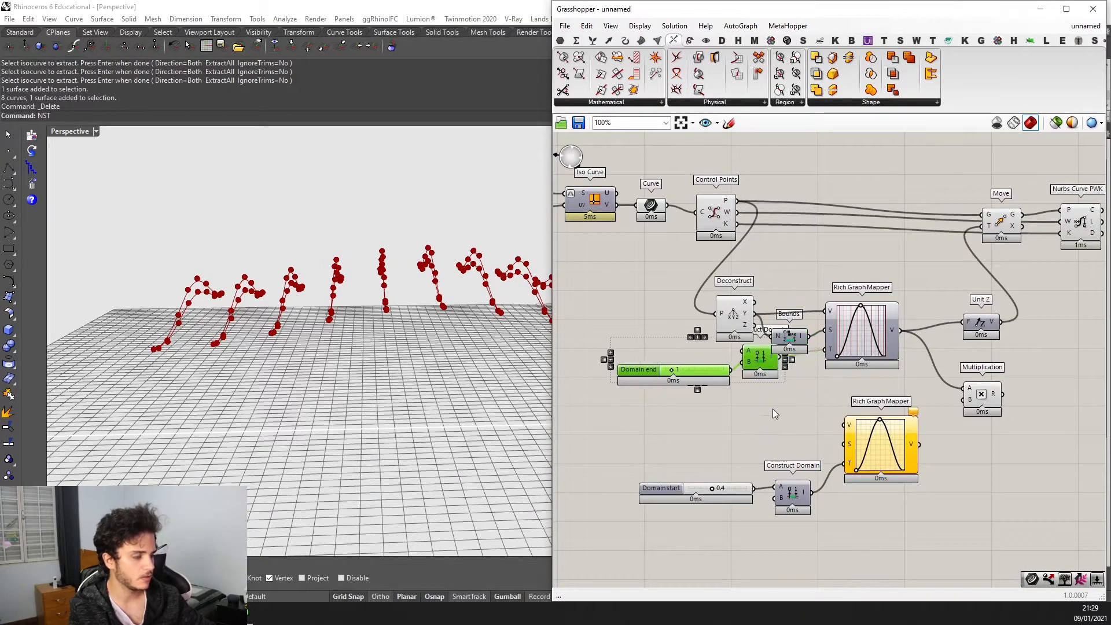
{"action": "double_click", "coordinate": [775, 413]}
{"action": "type", "text": "range"}
{"action": "key", "text": "Return"}
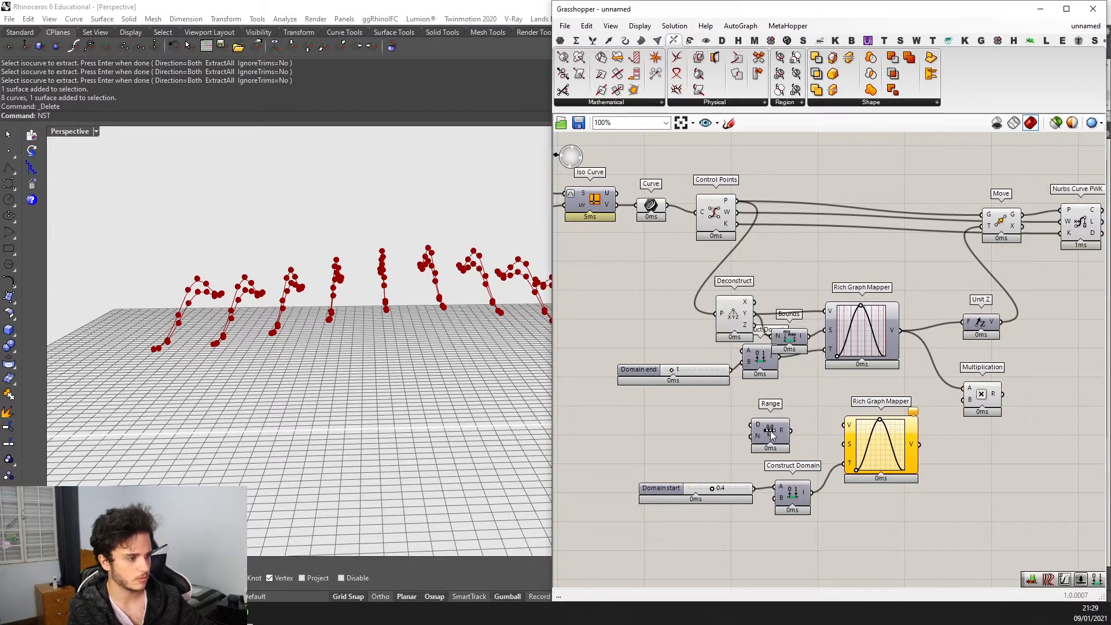
{"action": "scroll", "coordinate": [841, 439], "scroll_direction": "down", "scroll_amount": 5}
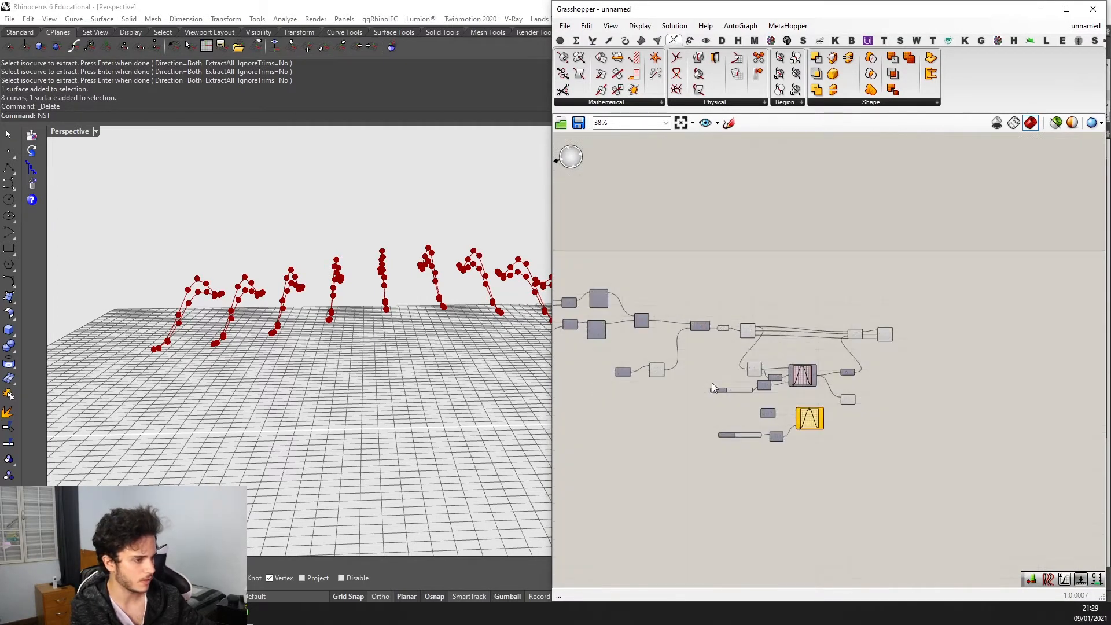
{"action": "scroll", "coordinate": [713, 387], "scroll_direction": "up", "scroll_amount": 5}
{"action": "left_click", "coordinate": [738, 421]}
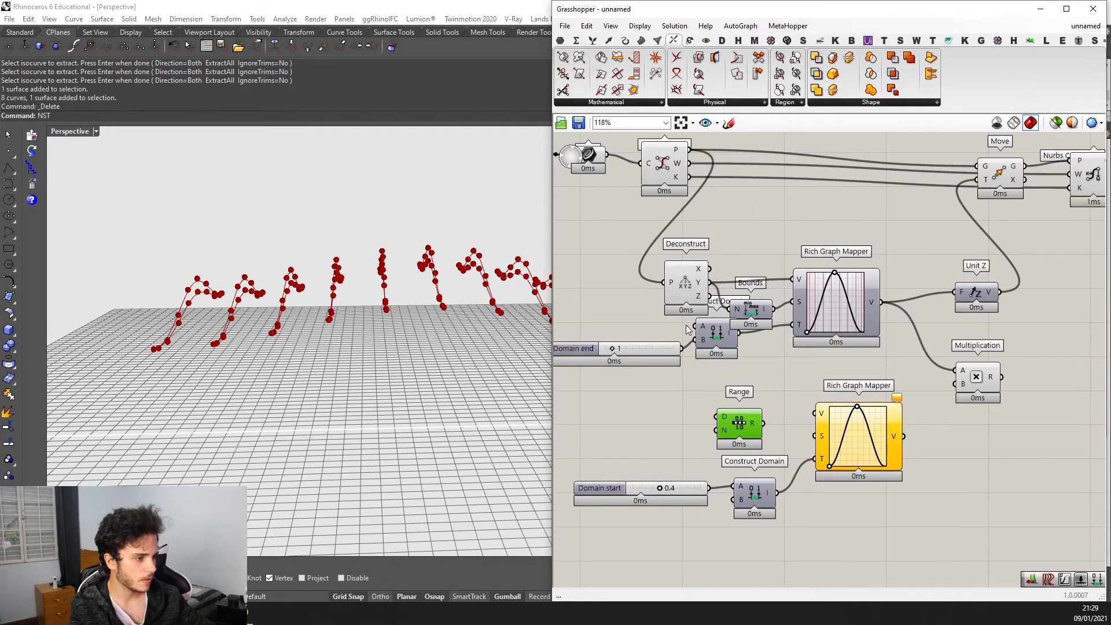
Add a Tree Statistics component fed by the Control Points' P output and place it beside Range, below the Domain end slider.
{"action": "scroll", "coordinate": [730, 396], "scroll_direction": "up", "scroll_amount": 1}
{"action": "scroll", "coordinate": [758, 428], "scroll_direction": "down", "scroll_amount": 1}
{"action": "right_click_drag", "start_coordinate": [729, 249], "coordinate": [755, 285]}
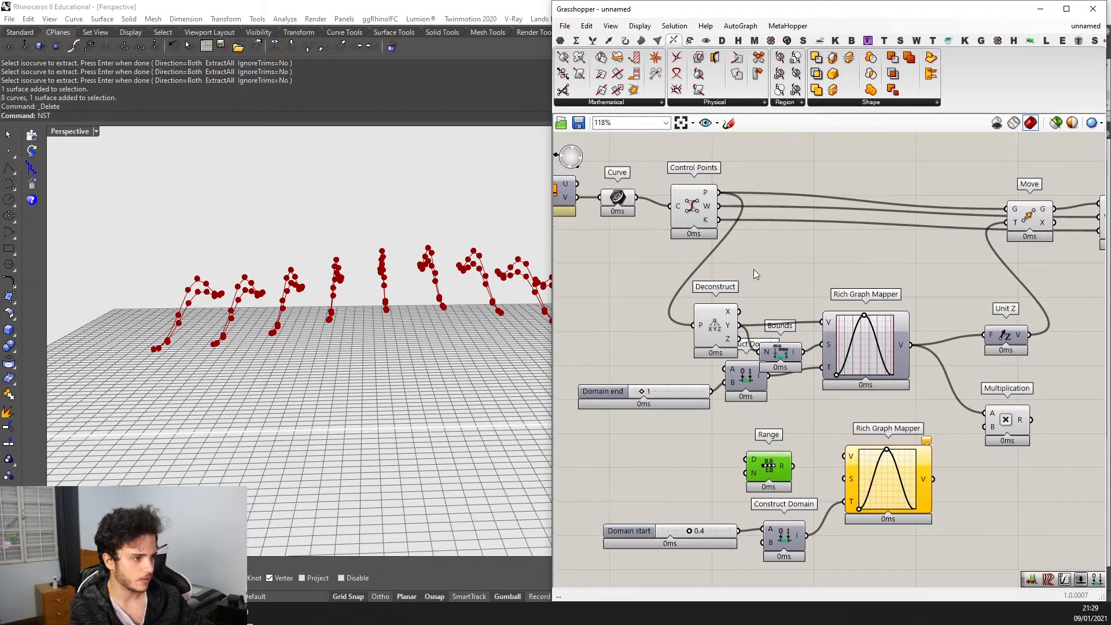
{"action": "double_click", "coordinate": [755, 274]}
{"action": "type", "text": "tre"}
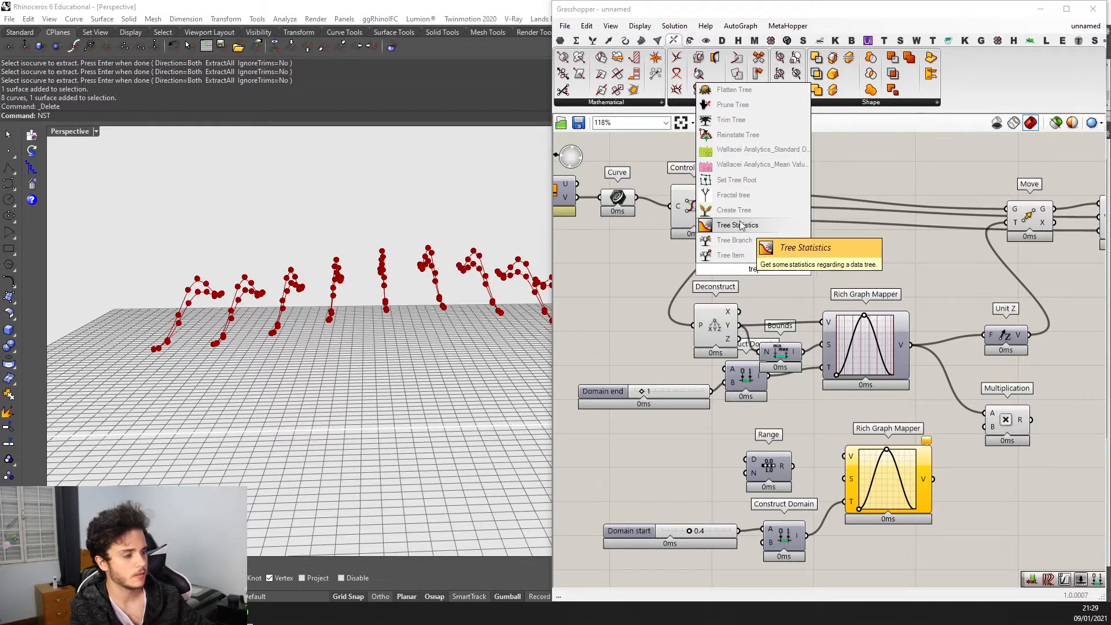
{"action": "left_click", "coordinate": [731, 228]}
{"action": "scroll", "coordinate": [763, 234], "scroll_direction": "up", "scroll_amount": 1}
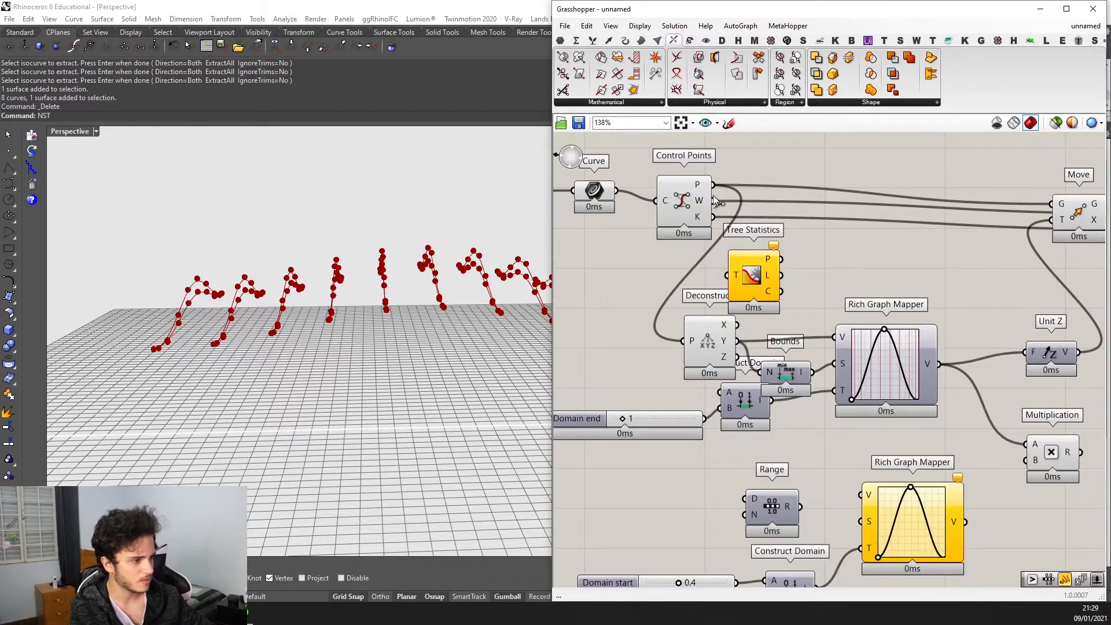
{"action": "left_click_drag", "start_coordinate": [736, 288], "coordinate": [609, 496]}
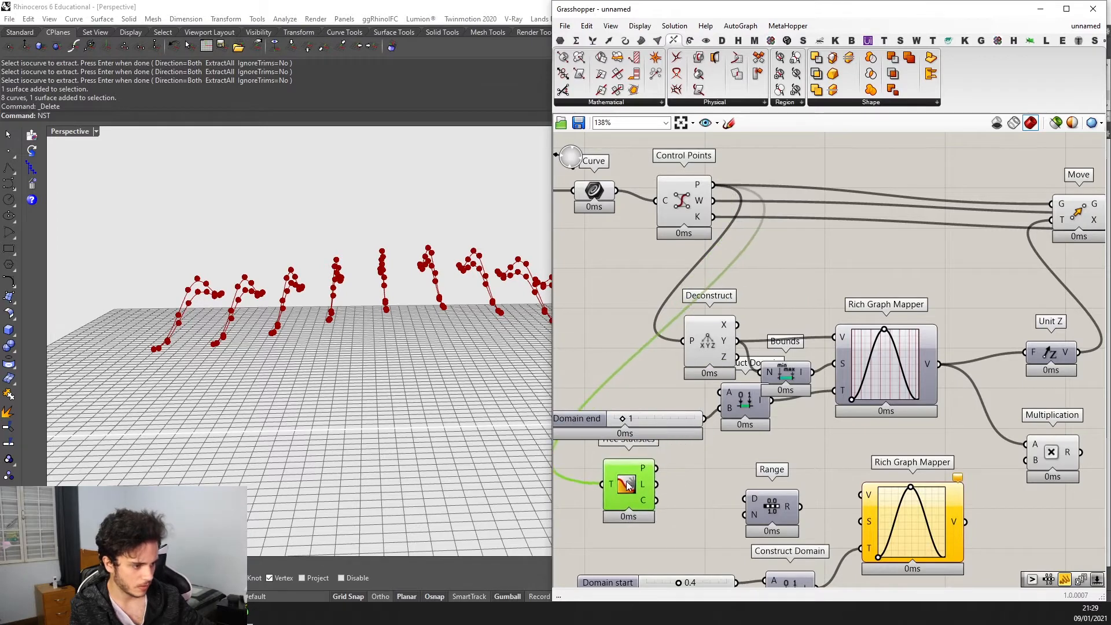
Connect Tree Statistics' Count output to Range's N input, move Range closer and check its list of values.
{"action": "scroll", "coordinate": [609, 497], "scroll_direction": "up", "scroll_amount": 2}
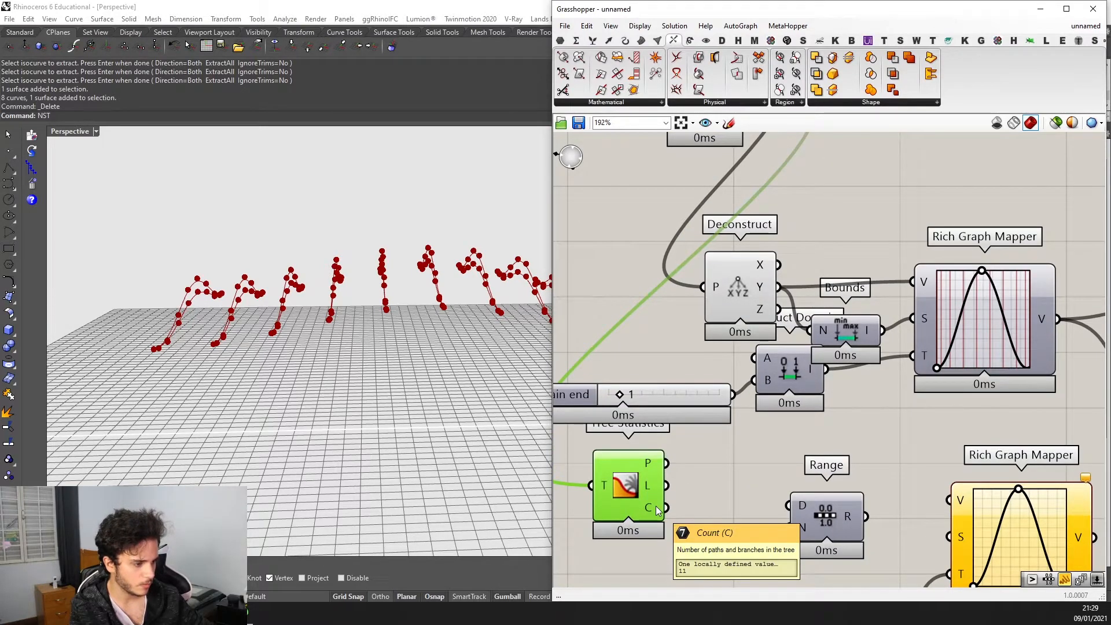
{"action": "scroll", "coordinate": [657, 509], "scroll_direction": "down", "scroll_amount": 2}
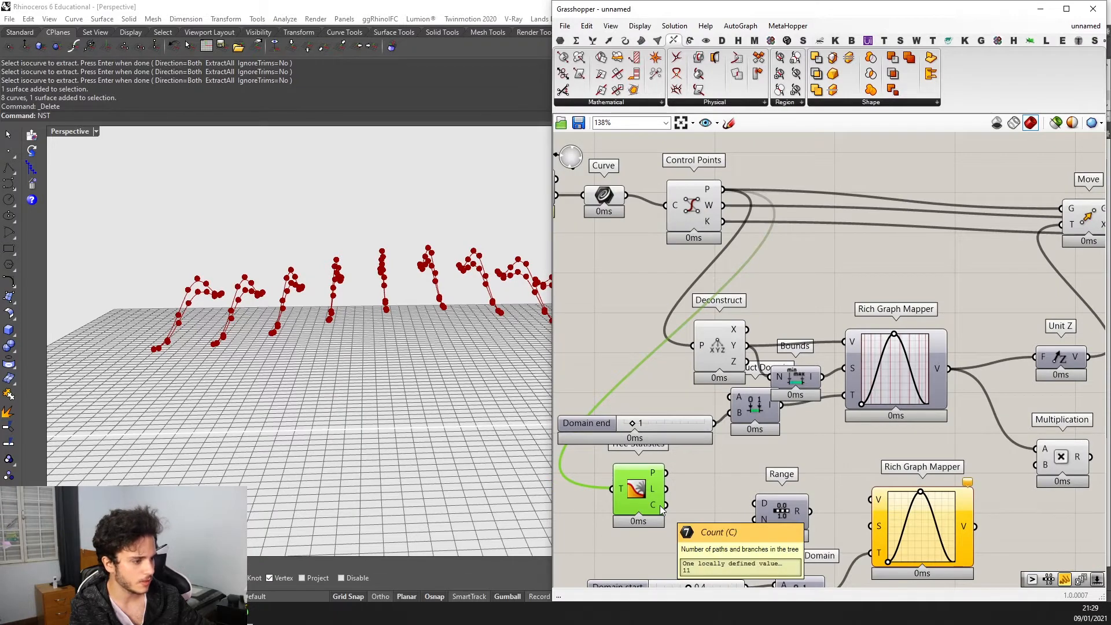
{"action": "scroll", "coordinate": [689, 472], "scroll_direction": "down", "scroll_amount": 2}
{"action": "right_click_drag", "start_coordinate": [695, 464], "coordinate": [676, 413]}
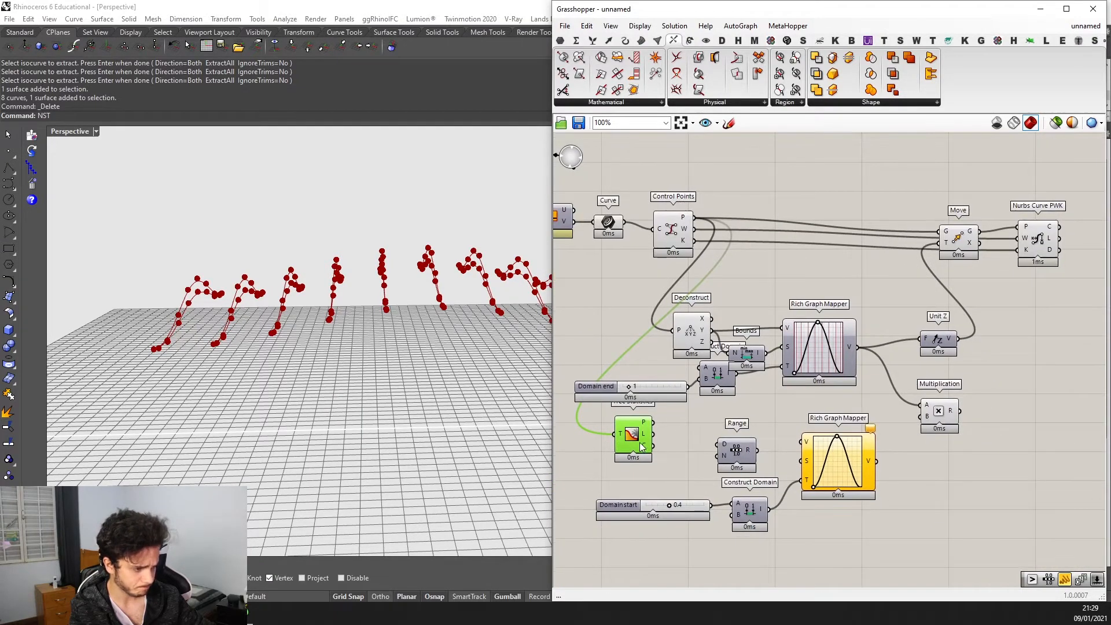
{"action": "scroll", "coordinate": [647, 468], "scroll_direction": "up", "scroll_amount": 2}
{"action": "left_click_drag", "start_coordinate": [656, 466], "coordinate": [716, 437]}
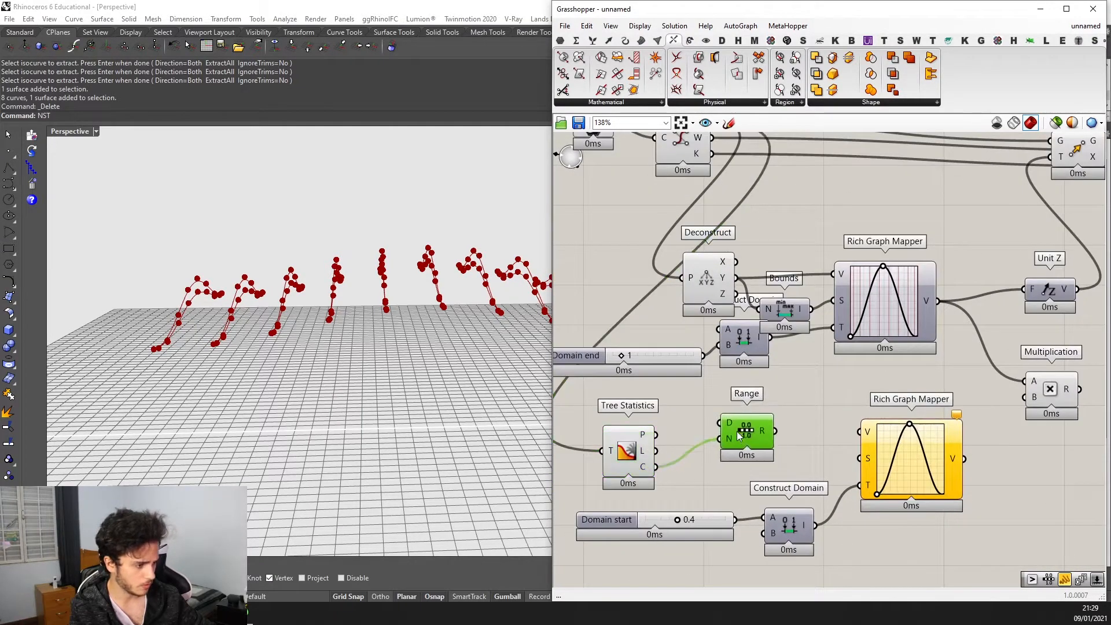
{"action": "mouse_move", "coordinate": [757, 428]}
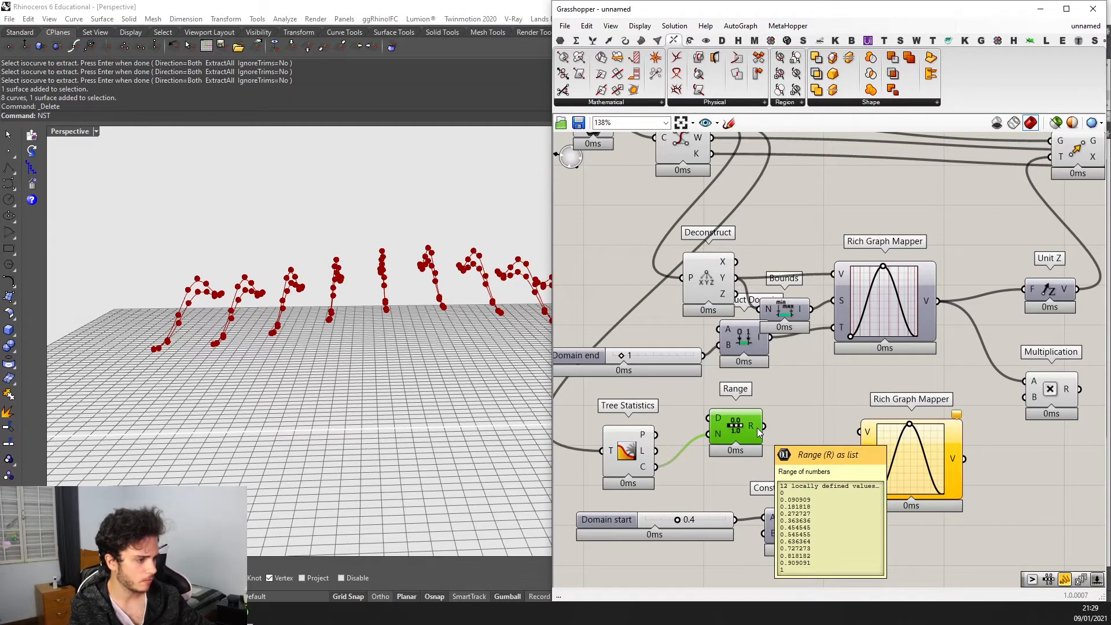
{"action": "scroll", "coordinate": [771, 425], "scroll_direction": "up", "scroll_amount": 2}
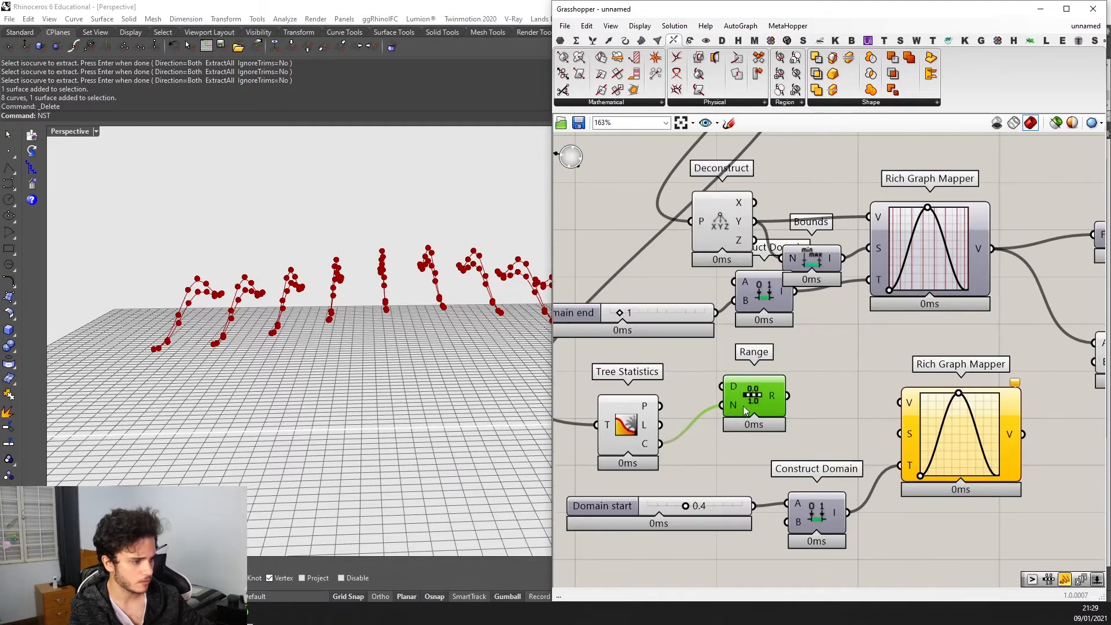
Apply the expression x-1 to the N input of the Range component.
{"action": "right_click_drag", "start_coordinate": [764, 389], "coordinate": [763, 393]}
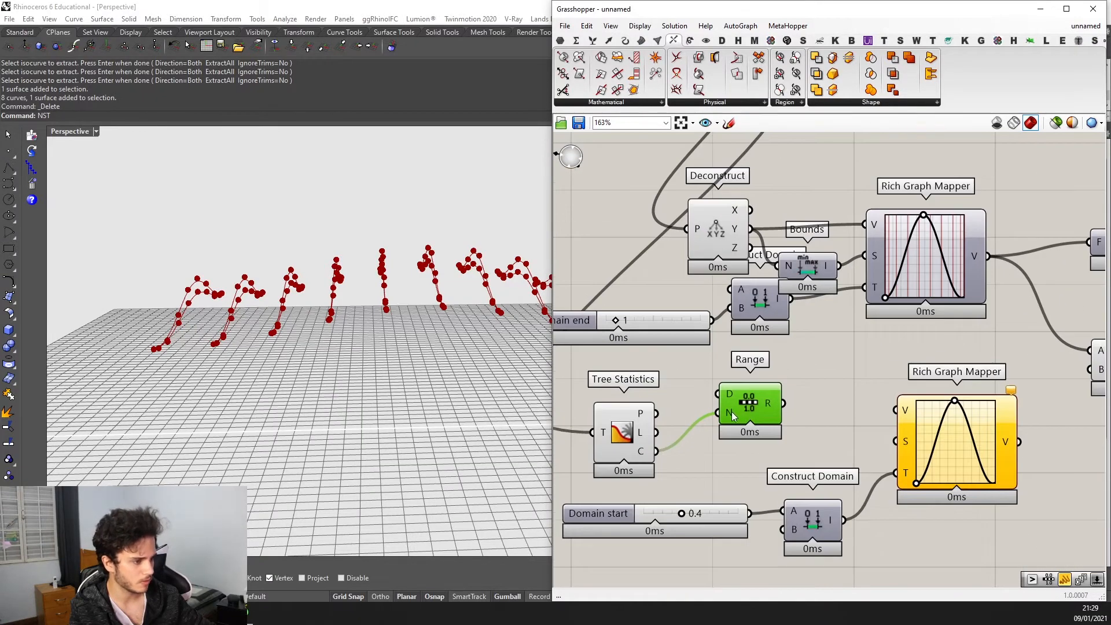
{"action": "right_click", "coordinate": [732, 411]}
{"action": "mouse_move", "coordinate": [806, 494]}
{"action": "left_click", "coordinate": [883, 508]}
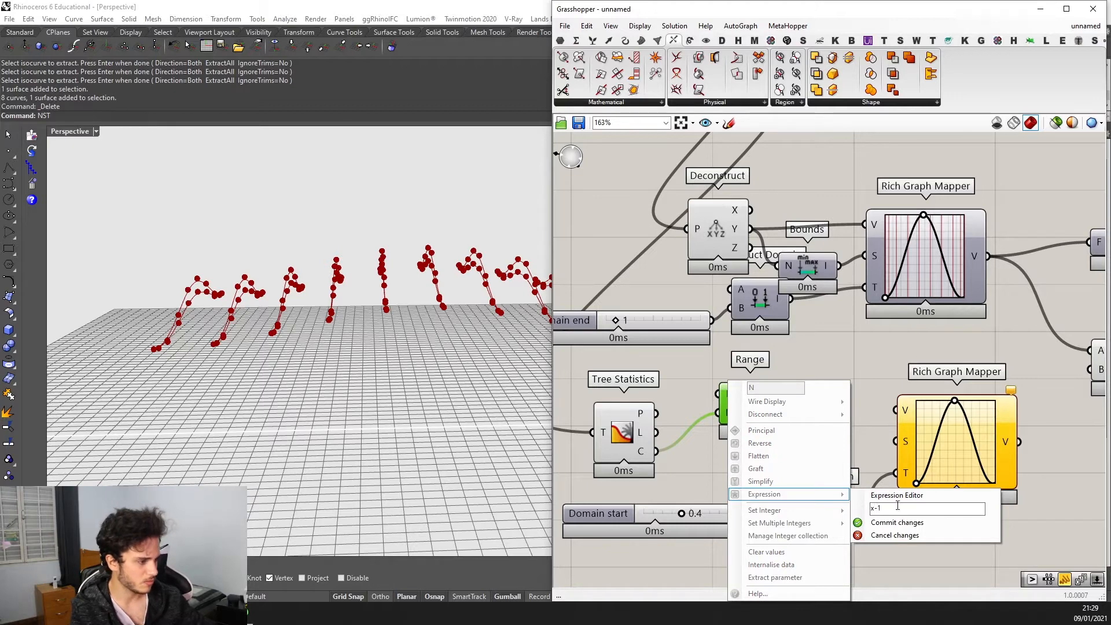
{"action": "type", "text": "x-1"}
{"action": "left_click", "coordinate": [902, 522]}
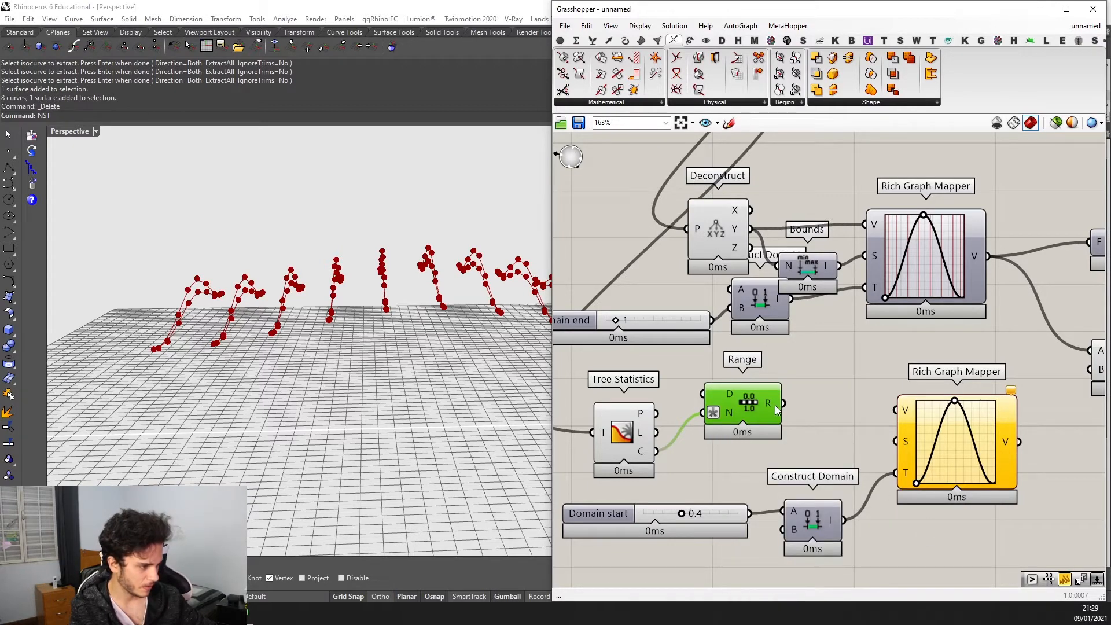
Nudge Tree Statistics and Range closer to the lower Rich Graph Mapper and connect Range's R output to the mapper's V input.
{"action": "scroll", "coordinate": [775, 451], "scroll_direction": "down", "scroll_amount": 4}
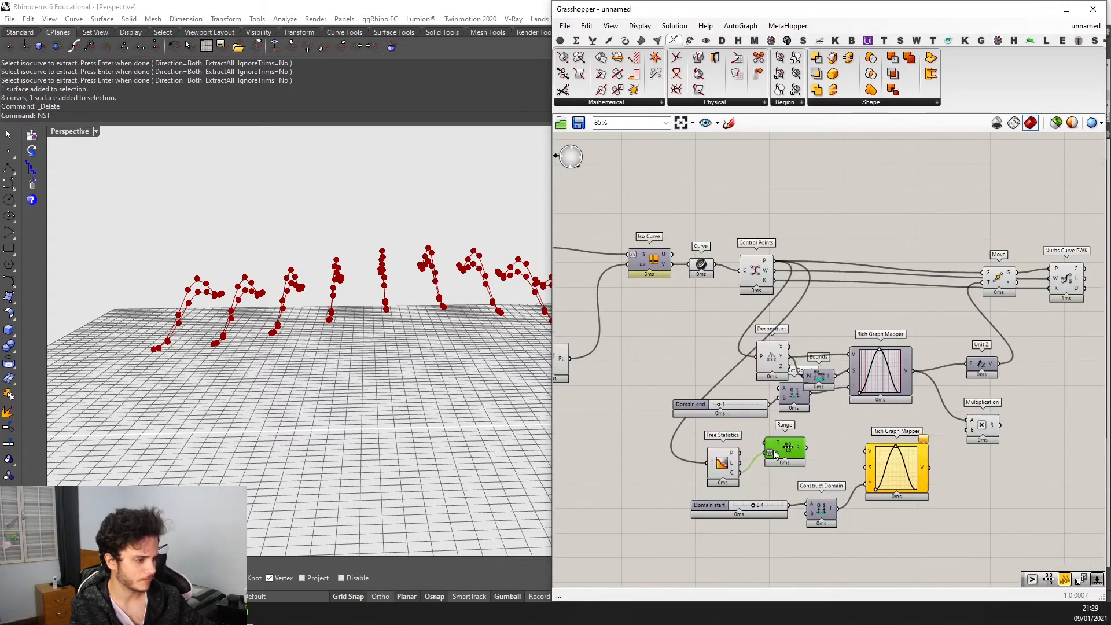
{"action": "scroll", "coordinate": [774, 454], "scroll_direction": "up", "scroll_amount": 1}
{"action": "left_click_drag", "start_coordinate": [849, 487], "coordinate": [681, 424]}
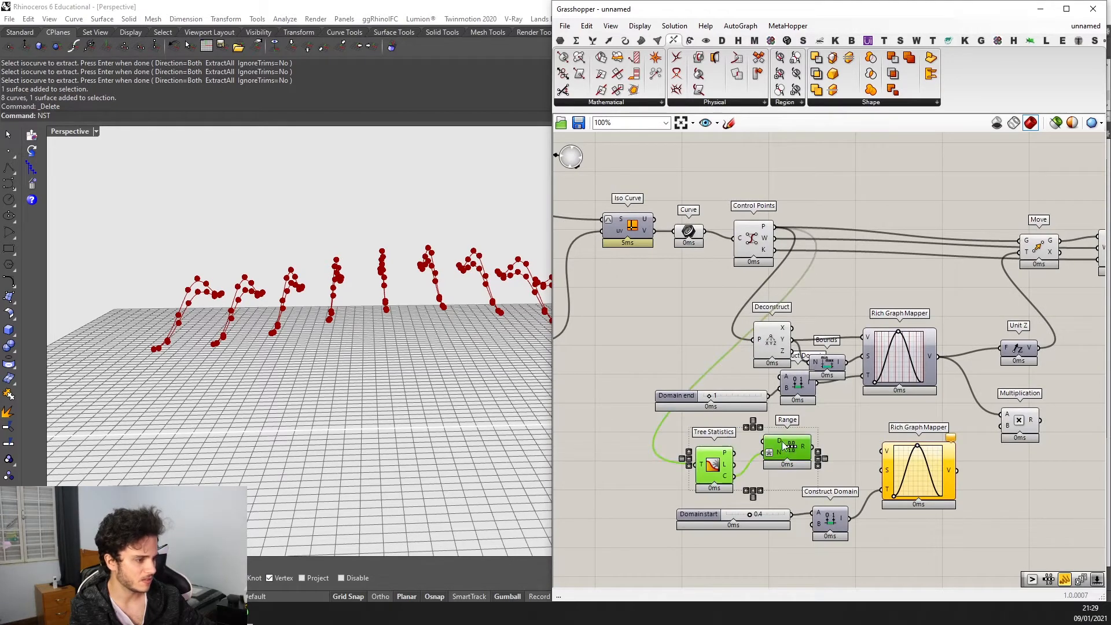
{"action": "right_click_drag", "start_coordinate": [783, 442], "coordinate": [736, 434]}
{"action": "scroll", "coordinate": [775, 447], "scroll_direction": "up", "scroll_amount": 1}
{"action": "left_click_drag", "start_coordinate": [759, 442], "coordinate": [874, 446]}
{"action": "scroll", "coordinate": [782, 443], "scroll_direction": "up", "scroll_amount": 2}
{"action": "right_click_drag", "start_coordinate": [779, 466], "coordinate": [756, 429]}
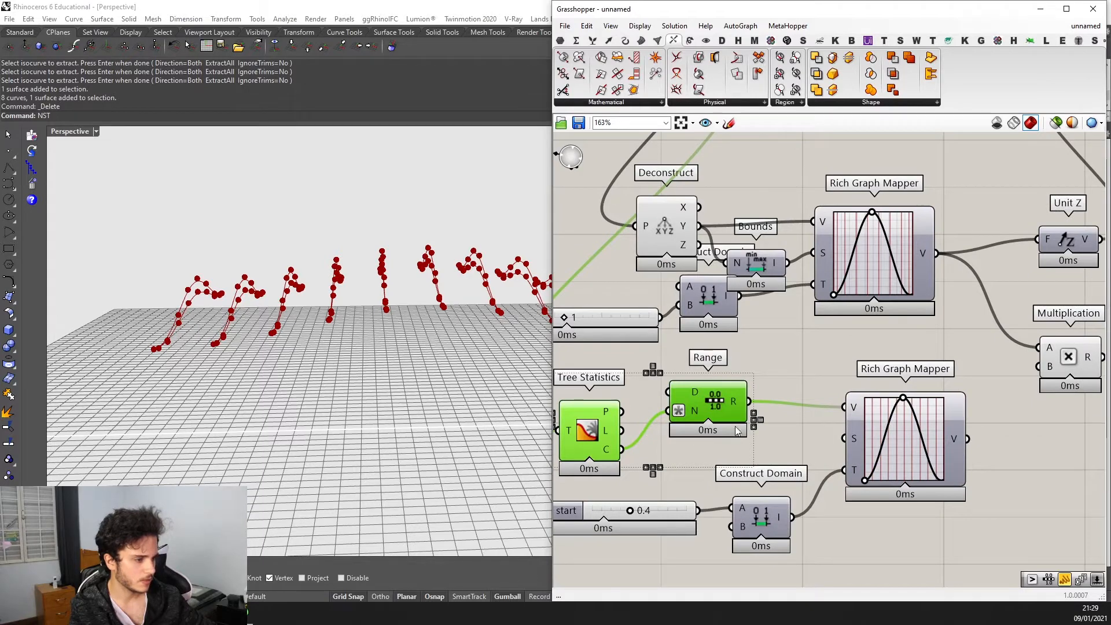
{"action": "scroll", "coordinate": [857, 435], "scroll_direction": "down", "scroll_amount": 2}
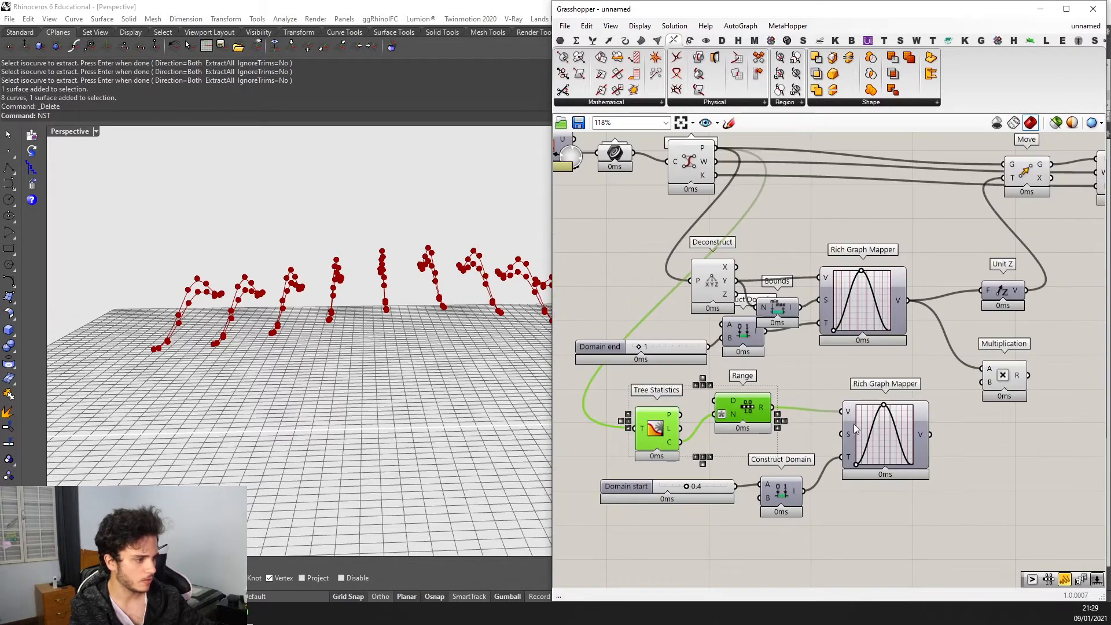
{"action": "scroll", "coordinate": [884, 421], "scroll_direction": "down", "scroll_amount": 1}
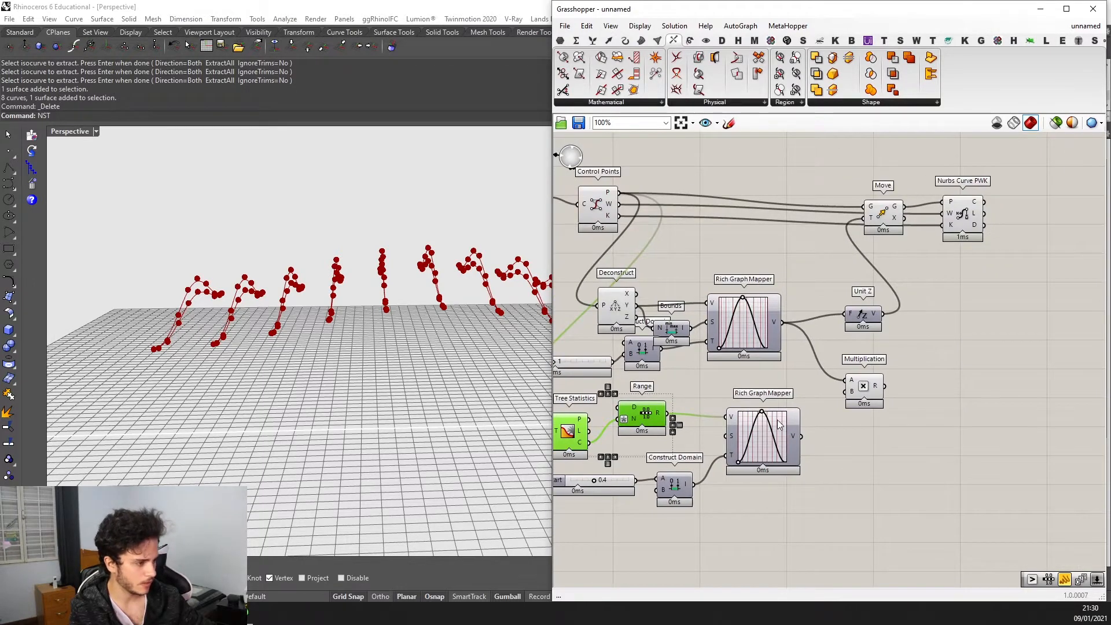
Connect the lower Rich Graph Mapper's output to Multiplication's B input, and Multiplication's R output to Unit Z's F input.
{"action": "scroll", "coordinate": [779, 426], "scroll_direction": "up", "scroll_amount": 1}
{"action": "left_click", "coordinate": [872, 386]}
{"action": "scroll", "coordinate": [781, 431], "scroll_direction": "up", "scroll_amount": 1}
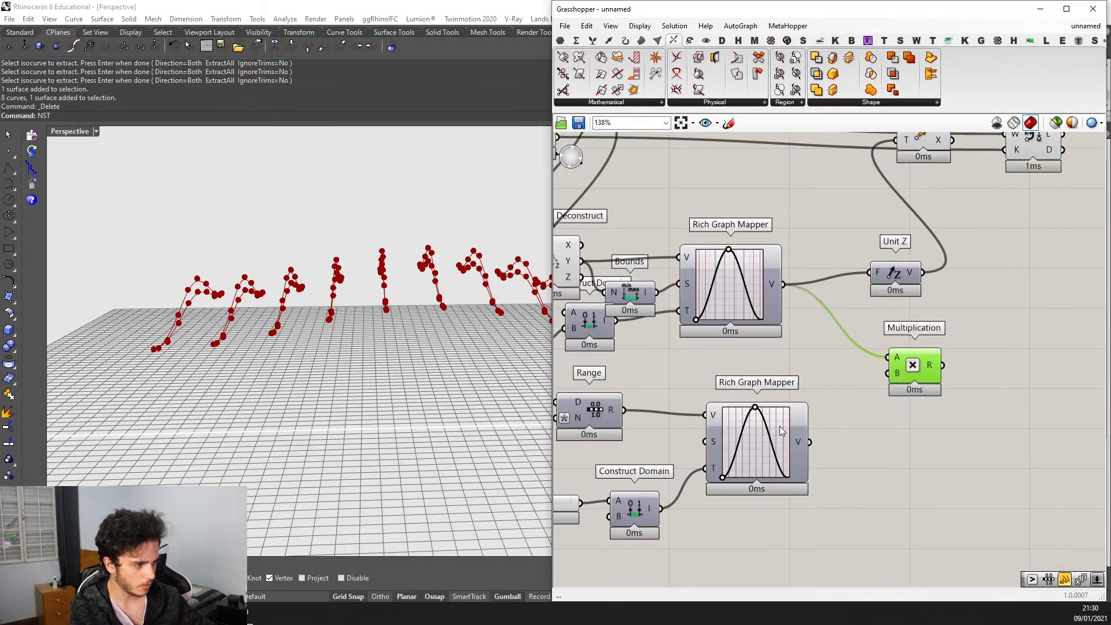
{"action": "scroll", "coordinate": [779, 426], "scroll_direction": "down", "scroll_amount": 1}
{"action": "scroll", "coordinate": [797, 423], "scroll_direction": "up", "scroll_amount": 1}
{"action": "left_click_drag", "start_coordinate": [809, 442], "coordinate": [872, 354]}
{"action": "right_click_drag", "start_coordinate": [873, 354], "coordinate": [764, 390]}
{"action": "left_click_drag", "start_coordinate": [785, 317], "coordinate": [816, 314]}
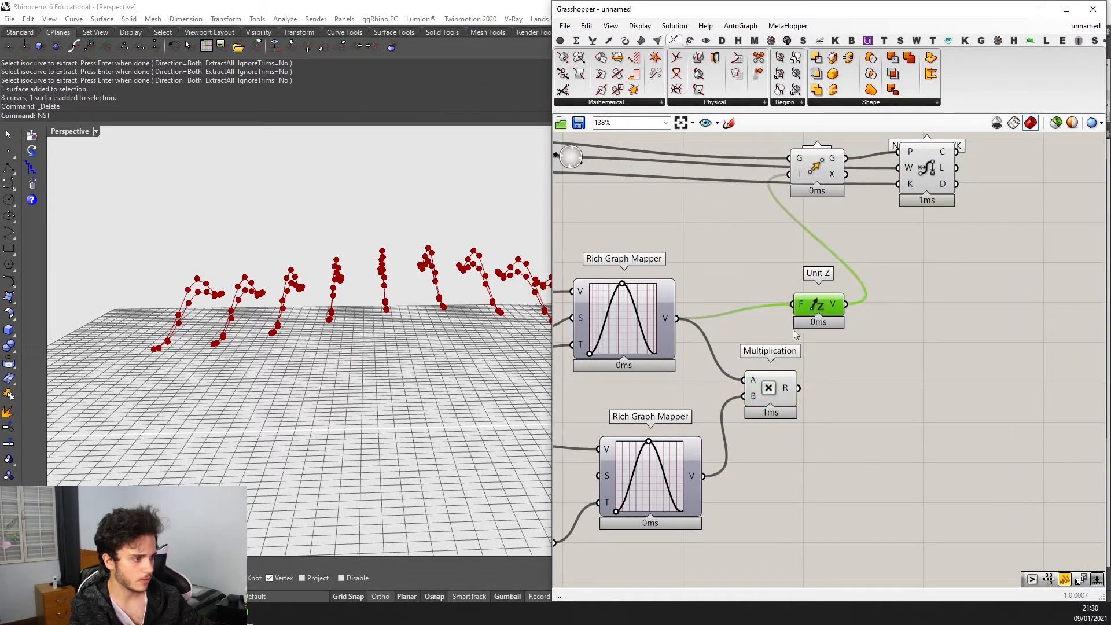
{"action": "left_click_drag", "start_coordinate": [800, 388], "coordinate": [793, 304]}
Select the Move component and examine its moved points in the perspective view to trace the Nurbs Curve PWK error.
{"action": "right_click_drag", "start_coordinate": [393, 295], "coordinate": [290, 350]}
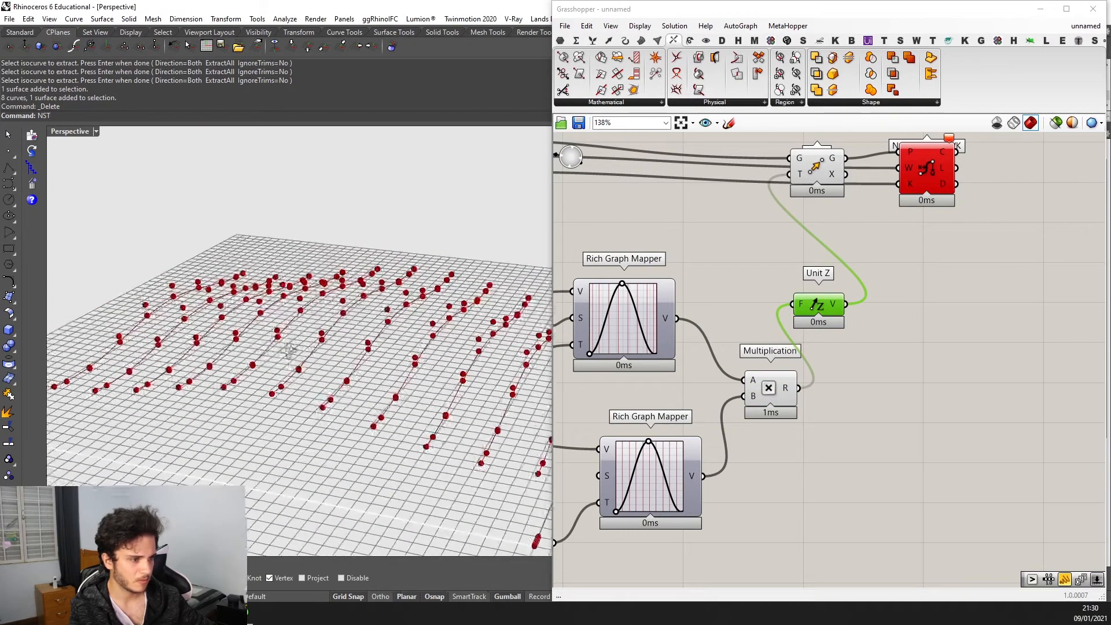
{"action": "scroll", "coordinate": [846, 319], "scroll_direction": "down", "scroll_amount": 3}
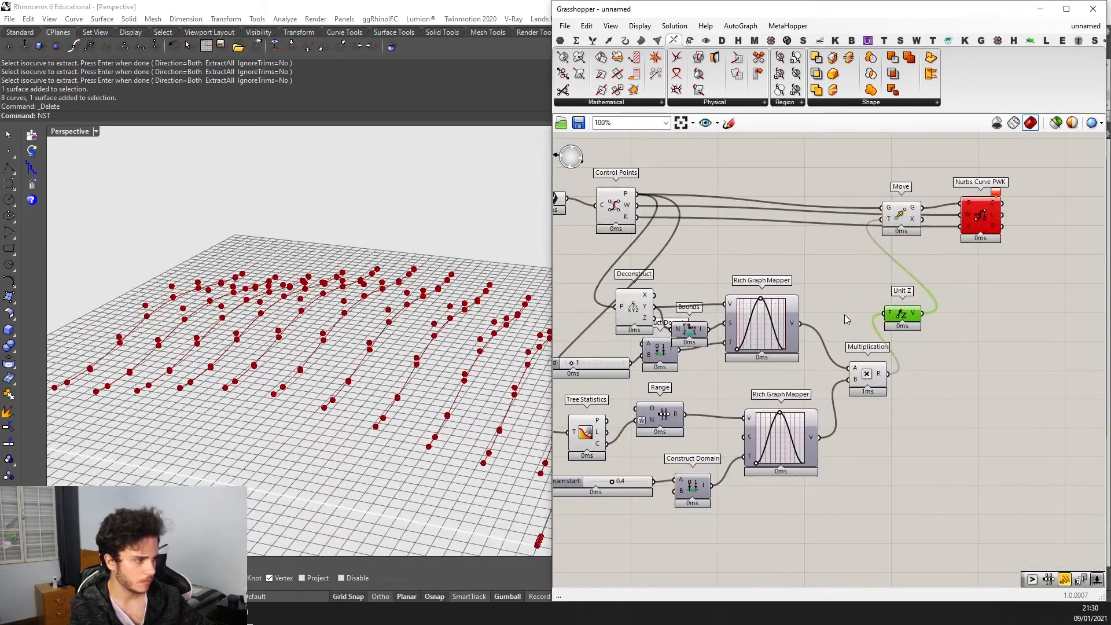
{"action": "left_click_drag", "start_coordinate": [904, 210], "coordinate": [908, 226]}
{"action": "right_click_drag", "start_coordinate": [522, 278], "coordinate": [436, 274]}
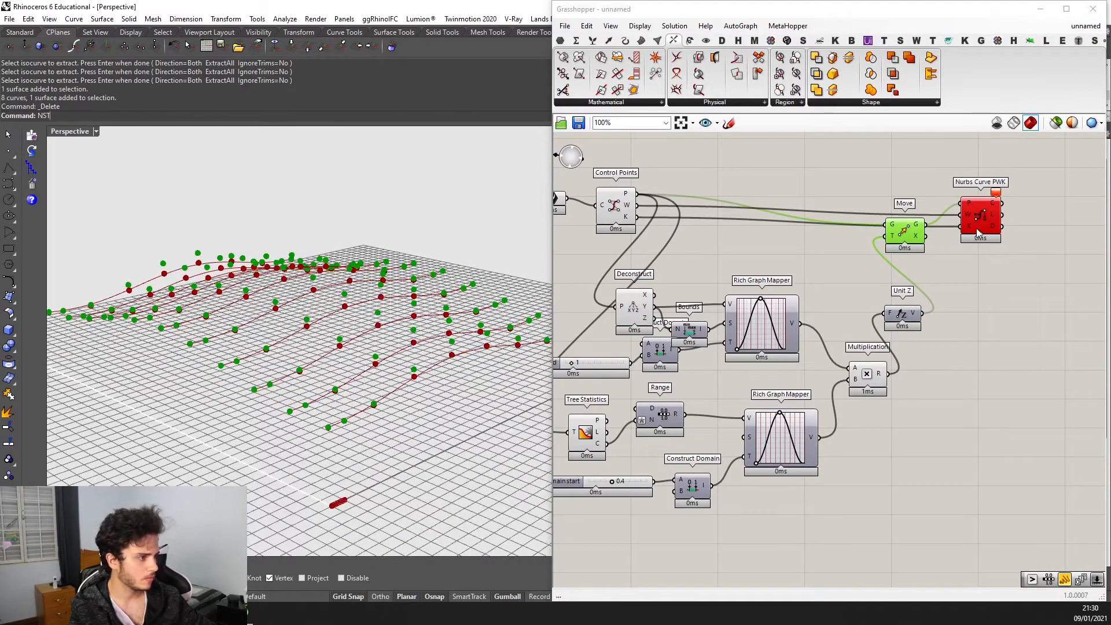
{"action": "mouse_move", "coordinate": [881, 374]}
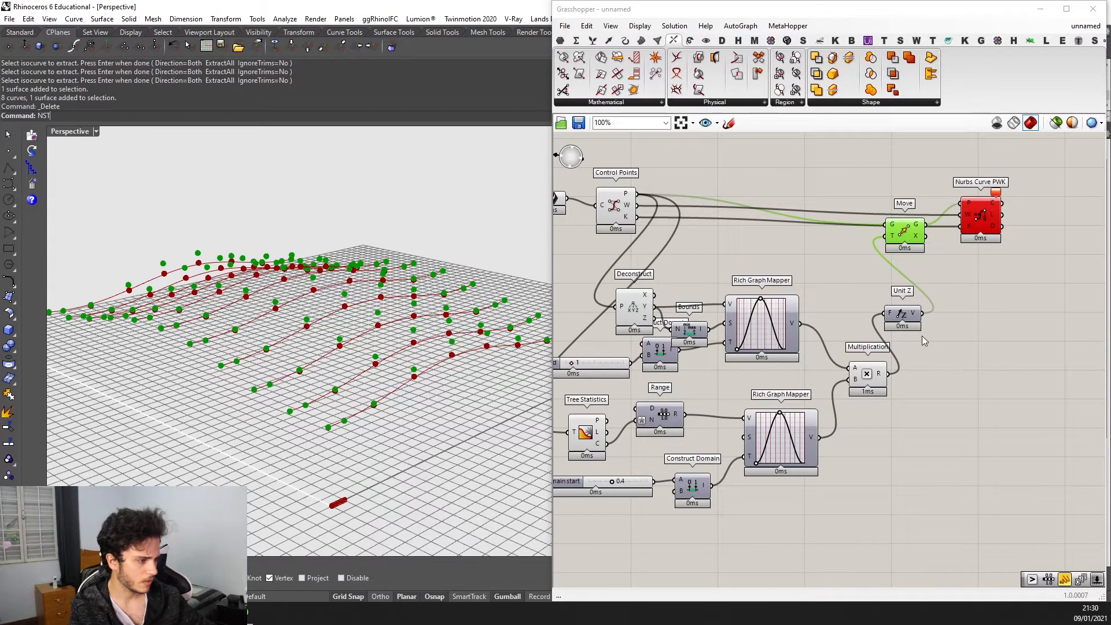
{"action": "scroll", "coordinate": [870, 327], "scroll_direction": "up", "scroll_amount": 2}
{"action": "scroll", "coordinate": [775, 399], "scroll_direction": "down", "scroll_amount": 2}
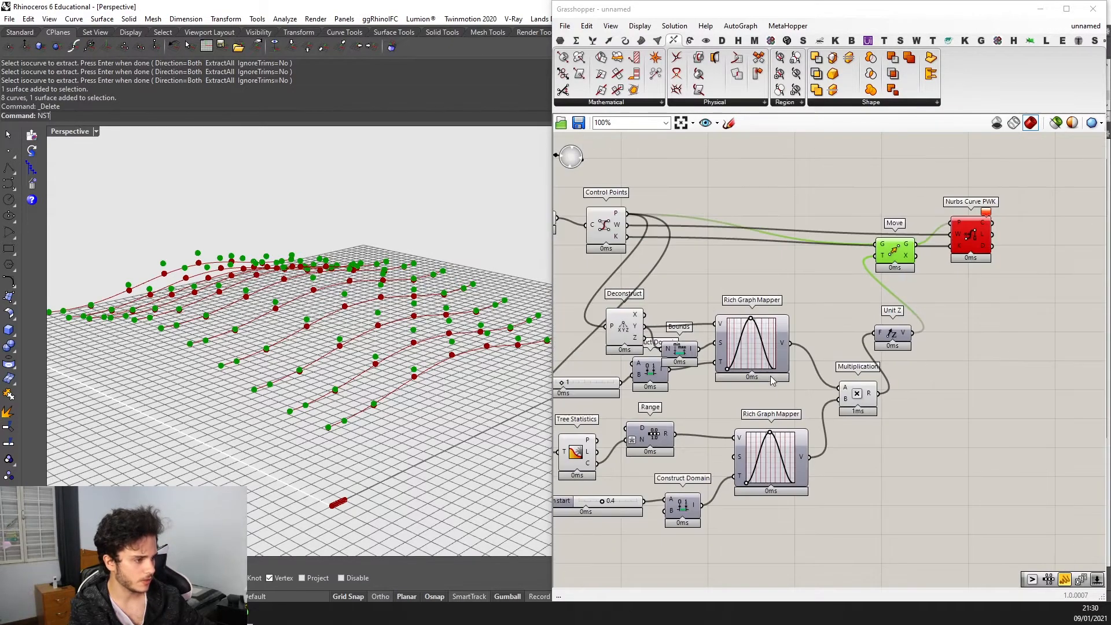
Add a Param Viewer beside Multiplication and use it to inspect the upper Rich Graph Mapper's output data structure.
{"action": "scroll", "coordinate": [805, 388], "scroll_direction": "down", "scroll_amount": 2}
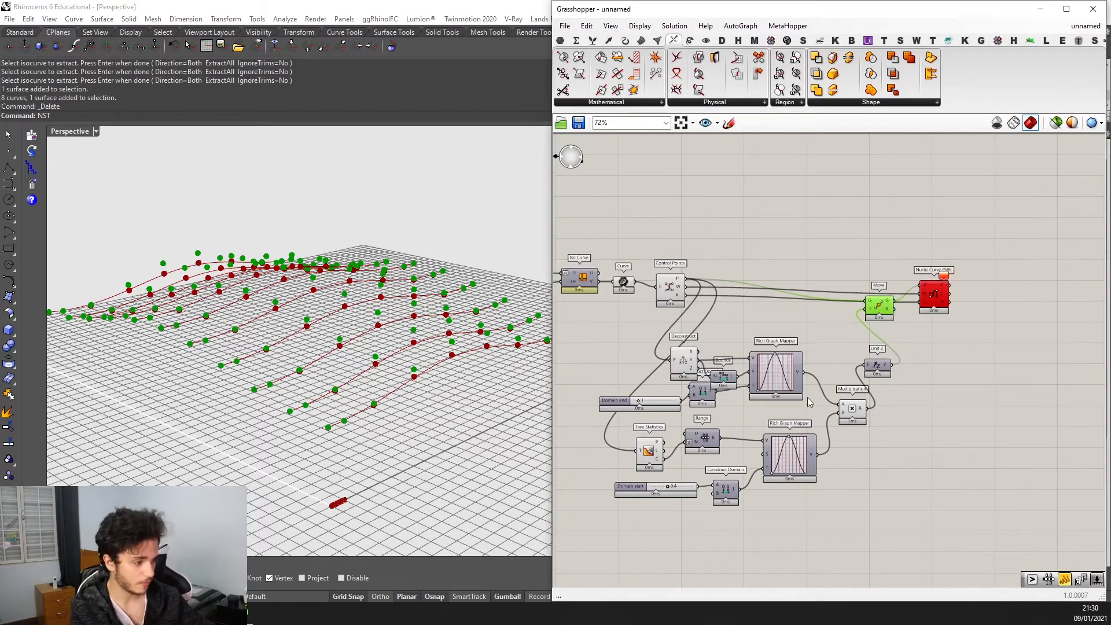
{"action": "left_click", "coordinate": [811, 304]}
{"action": "double_click", "coordinate": [811, 303]}
{"action": "type", "text": "param v"}
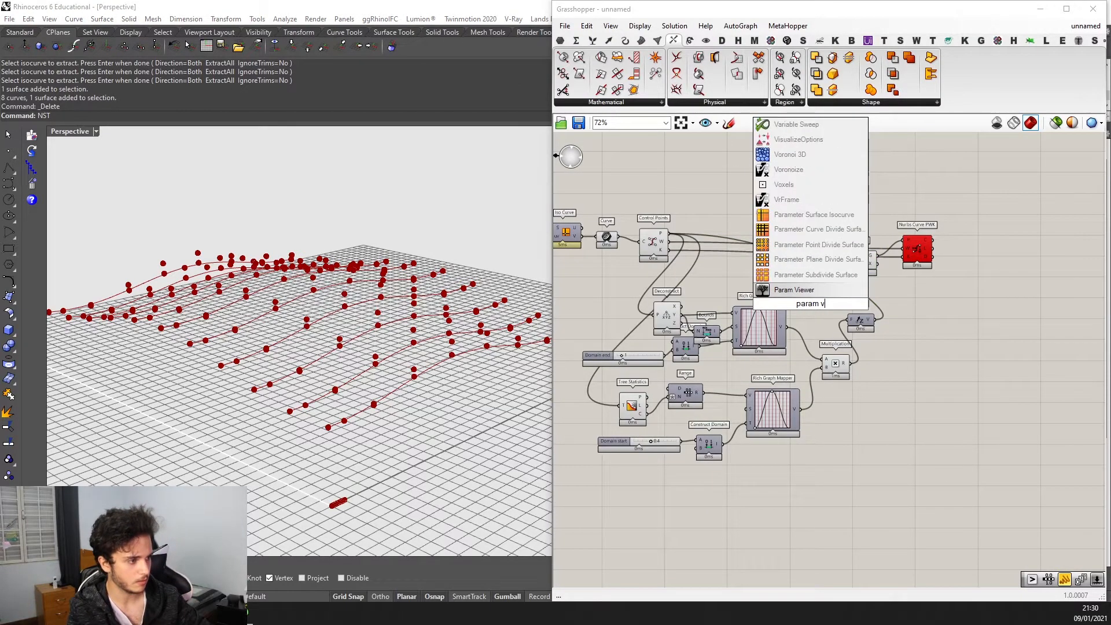
{"action": "key", "text": "Return"}
{"action": "scroll", "coordinate": [793, 308], "scroll_direction": "up", "scroll_amount": 4}
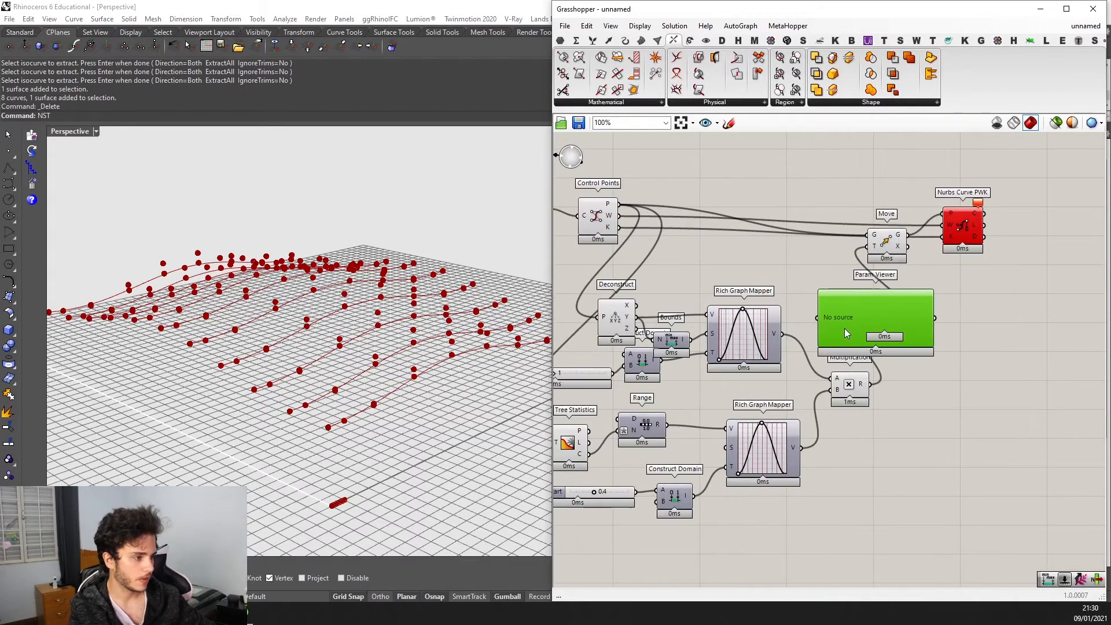
{"action": "left_click_drag", "start_coordinate": [776, 333], "coordinate": [944, 457]}
{"action": "right_click_drag", "start_coordinate": [839, 514], "coordinate": [805, 364]}
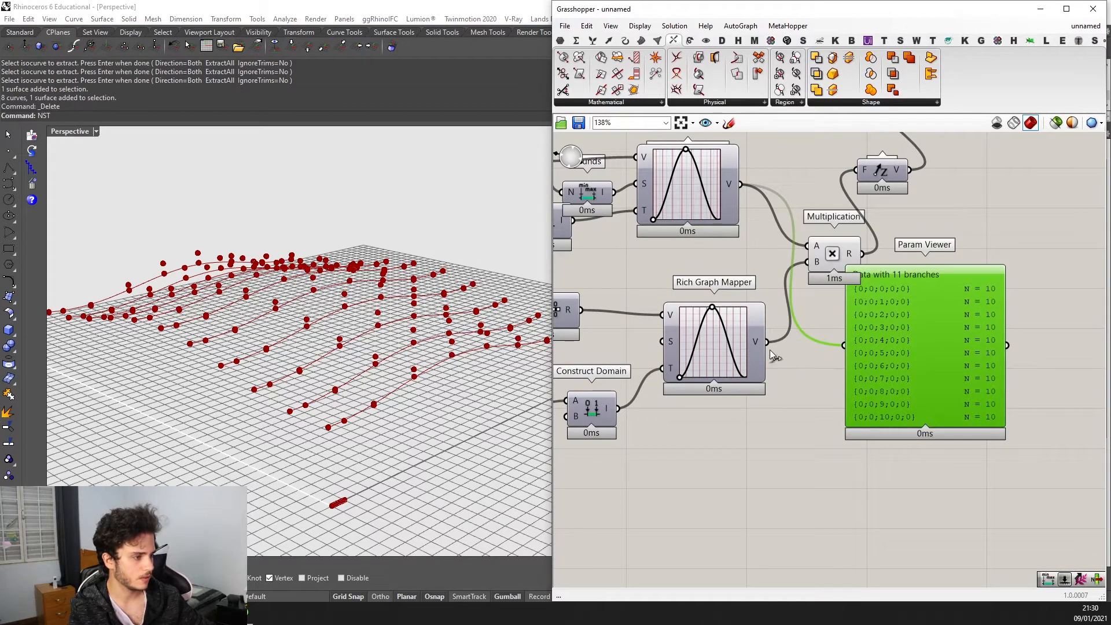
Rewire the Param Viewer to the lower Rich Graph Mapper's V output and inspect its branch structure.
{"action": "left_click_drag", "start_coordinate": [770, 347], "coordinate": [844, 346]}
{"action": "scroll", "coordinate": [929, 368], "scroll_direction": "up", "scroll_amount": 1}
{"action": "left_click_drag", "start_coordinate": [928, 353], "coordinate": [943, 421]}
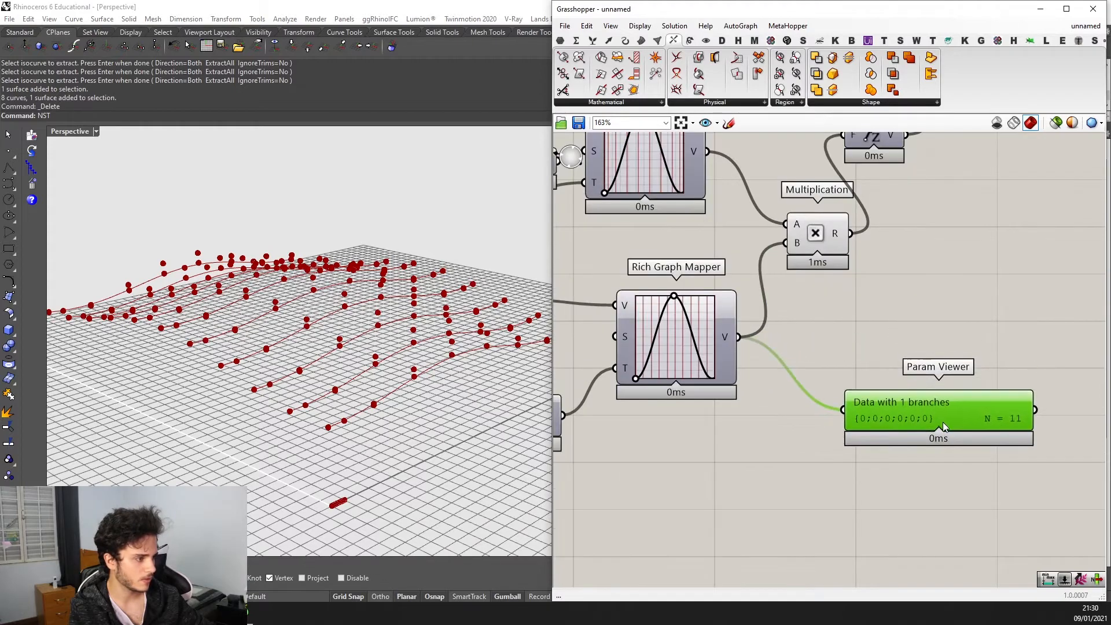
{"action": "scroll", "coordinate": [919, 382], "scroll_direction": "down", "scroll_amount": 3}
{"action": "scroll", "coordinate": [906, 366], "scroll_direction": "up", "scroll_amount": 2}
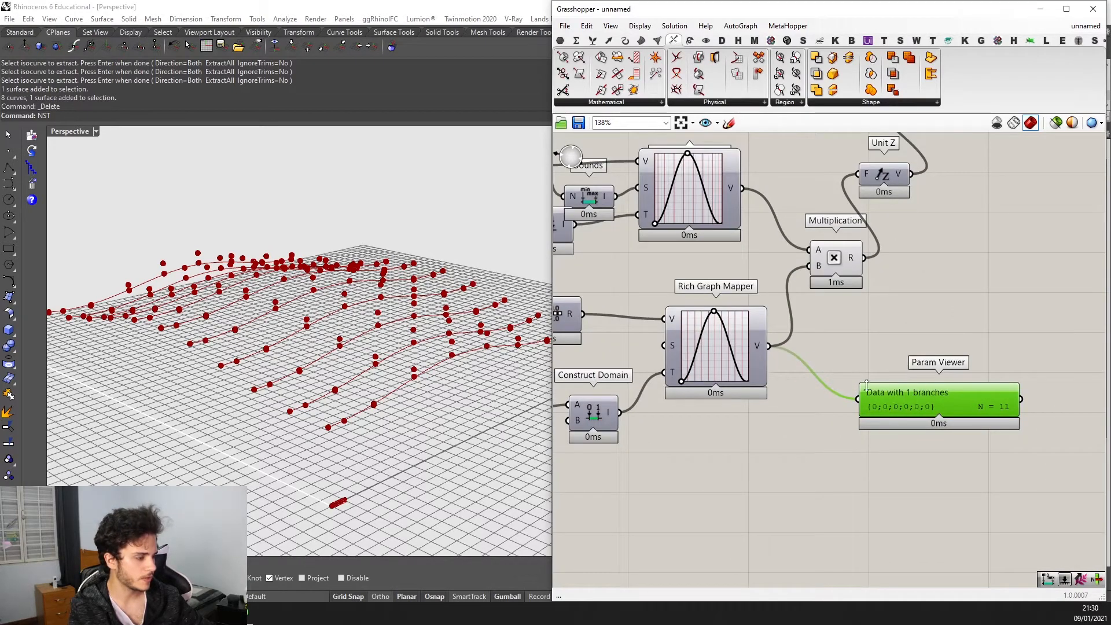
{"action": "left_click_drag", "start_coordinate": [943, 402], "coordinate": [947, 453]}
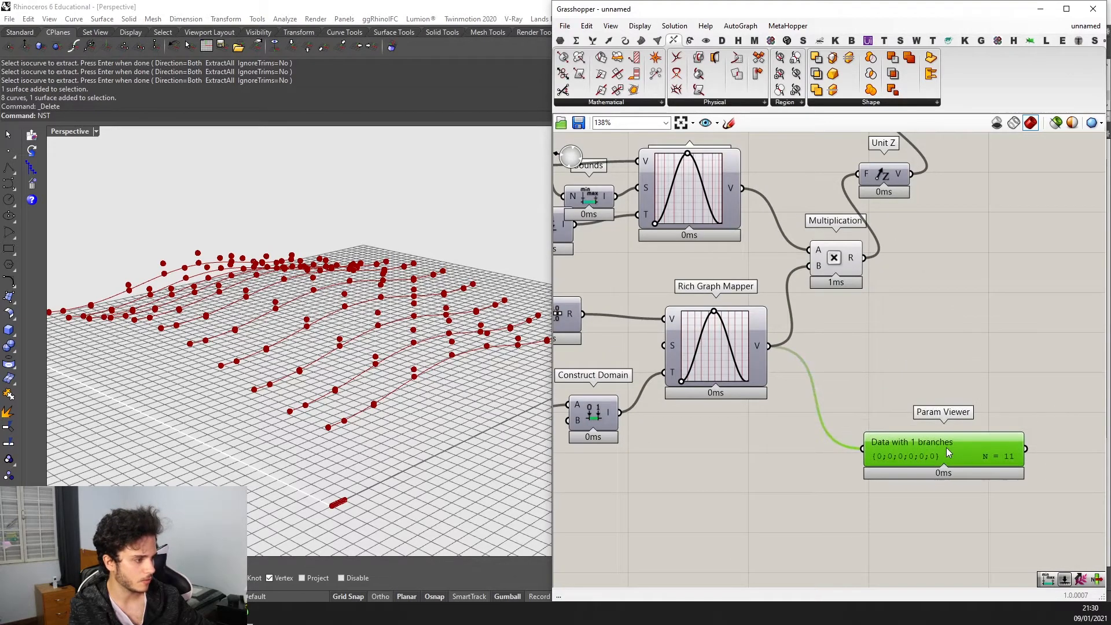
{"action": "scroll", "coordinate": [937, 422], "scroll_direction": "down", "scroll_amount": 1}
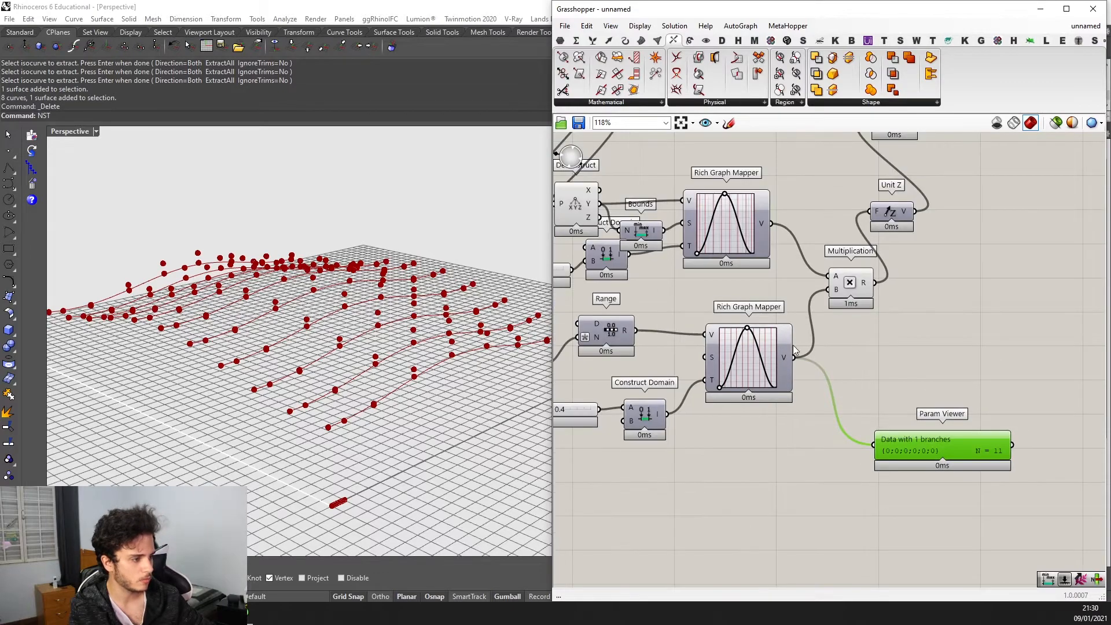
Graft the B input of the Multiplication component and check the resulting curves in the perspective view.
{"action": "right_click", "coordinate": [841, 294]}
{"action": "right_click", "coordinate": [835, 289]}
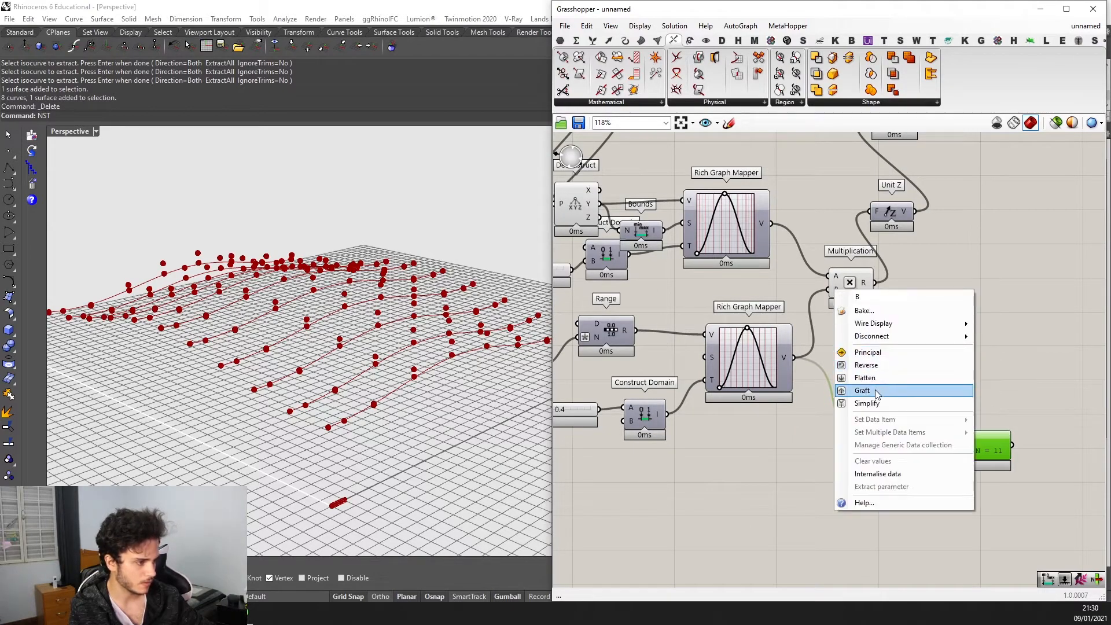
{"action": "left_click", "coordinate": [837, 387]}
{"action": "scroll", "coordinate": [457, 345], "scroll_direction": "up", "scroll_amount": 3}
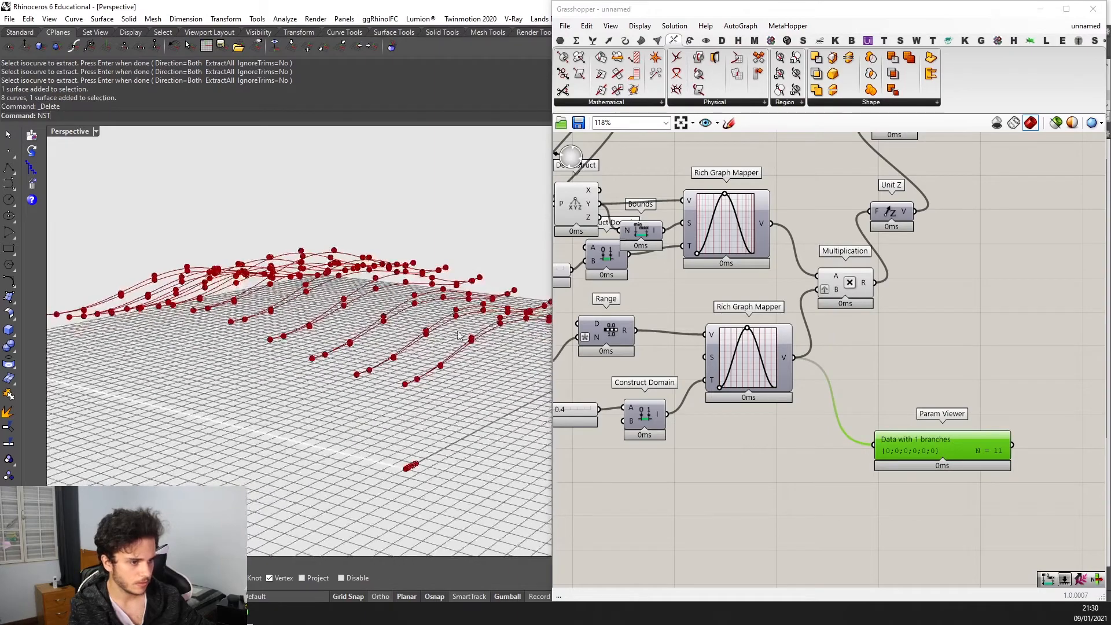
{"action": "scroll", "coordinate": [298, 349], "scroll_direction": "down", "scroll_amount": 3}
{"action": "right_click_drag", "start_coordinate": [298, 349], "coordinate": [376, 296]}
Delete the Param Viewer component.
{"action": "left_click", "coordinate": [958, 461]}
{"action": "left_click", "coordinate": [920, 450]}
{"action": "key", "text": "Delete"}
Turn off the preview of all components from Iso Curve through Move, leaving only Nurbs Curve PWK displayed.
{"action": "scroll", "coordinate": [783, 268], "scroll_direction": "down", "scroll_amount": 2}
{"action": "scroll", "coordinate": [783, 265], "scroll_direction": "down", "scroll_amount": 2}
{"action": "left_click_drag", "start_coordinate": [867, 422], "coordinate": [609, 149]}
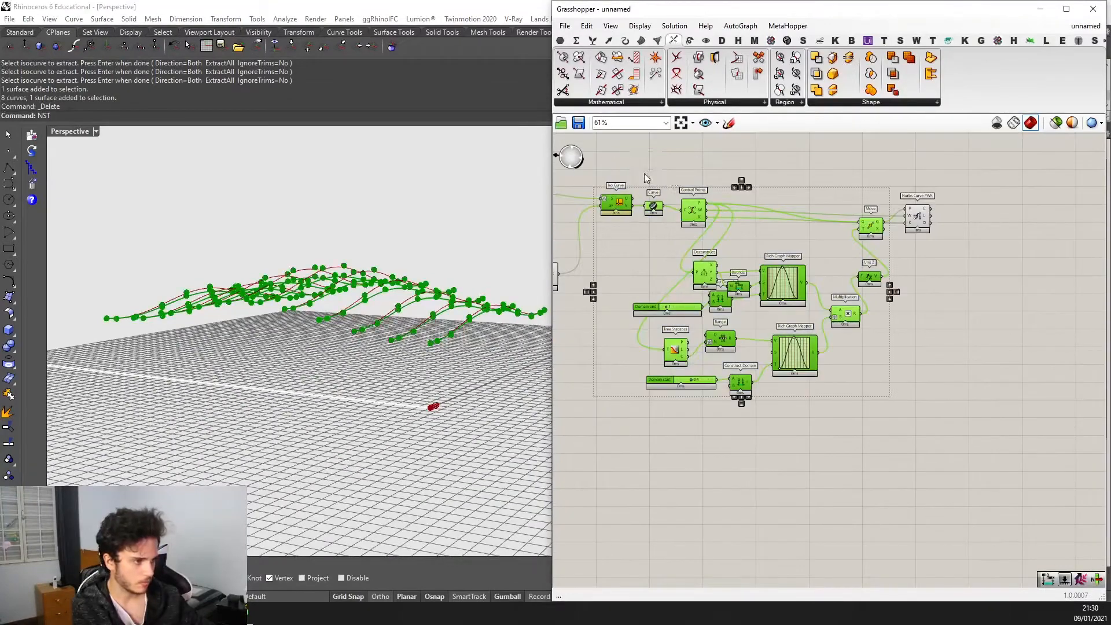
{"action": "middle_click", "coordinate": [672, 176]}
{"action": "left_click", "coordinate": [709, 141]}
{"action": "right_click_drag", "start_coordinate": [340, 202], "coordinate": [331, 248]}
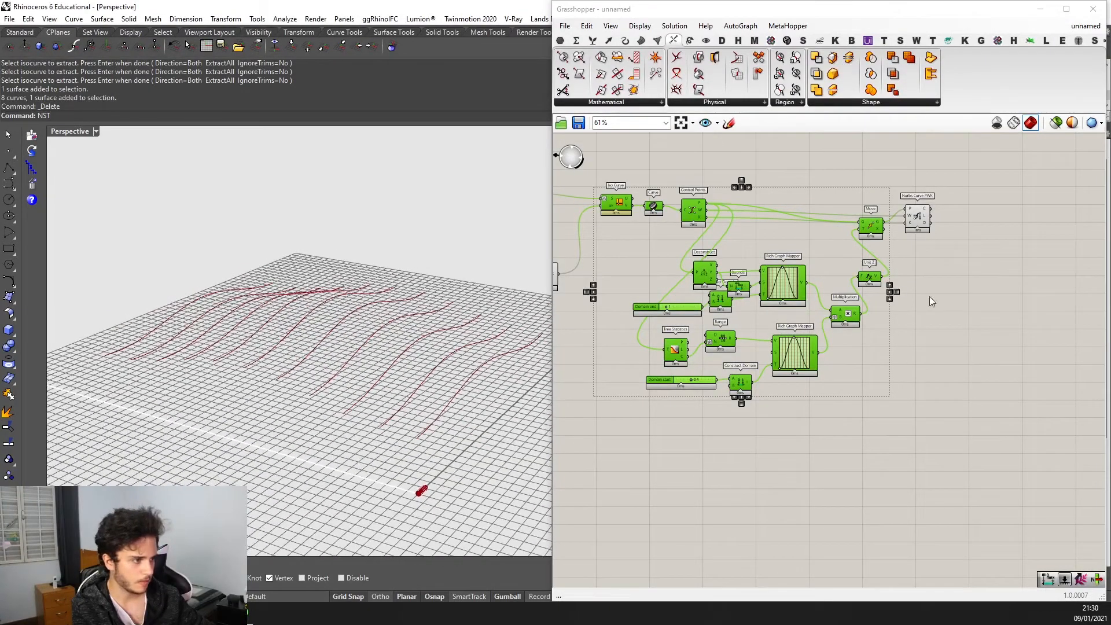
{"action": "left_click", "coordinate": [929, 296]}
Shift Nurbs Curve PWK aside, add a Curve parameter above Move and feed it from the Curve parameter after Iso Curve.
{"action": "scroll", "coordinate": [894, 213], "scroll_direction": "up", "scroll_amount": 2}
{"action": "left_click_drag", "start_coordinate": [927, 206], "coordinate": [956, 215]}
{"action": "right_click_drag", "start_coordinate": [958, 217], "coordinate": [905, 239]}
{"action": "double_click", "coordinate": [863, 200]}
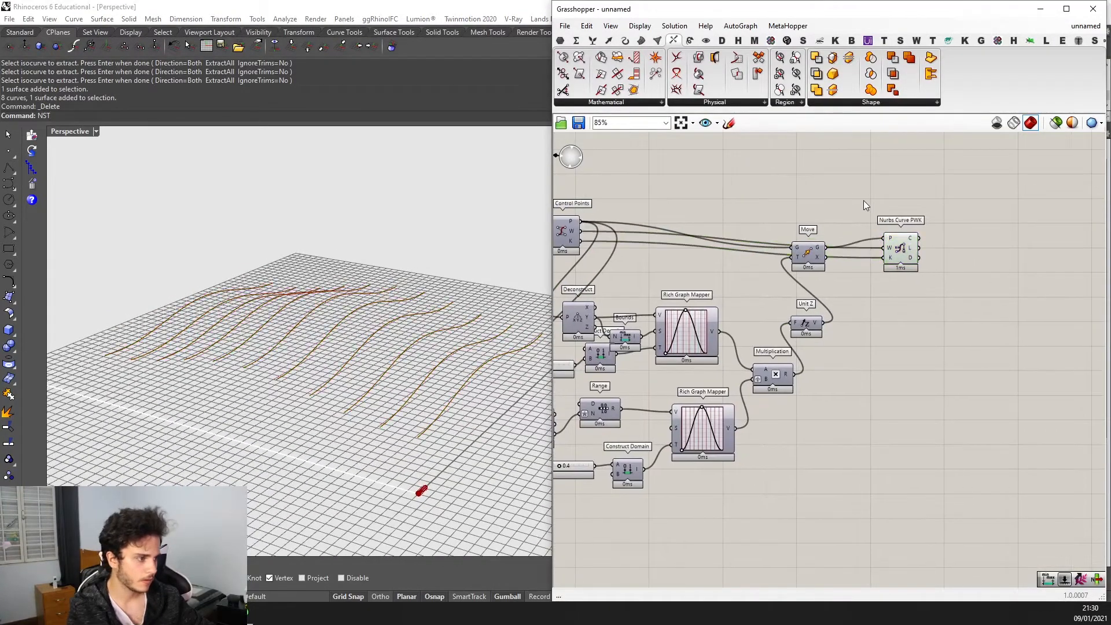
{"action": "type", "text": "cur"}
{"action": "left_click", "coordinate": [857, 186]}
{"action": "right_click_drag", "start_coordinate": [607, 231], "coordinate": [827, 292]}
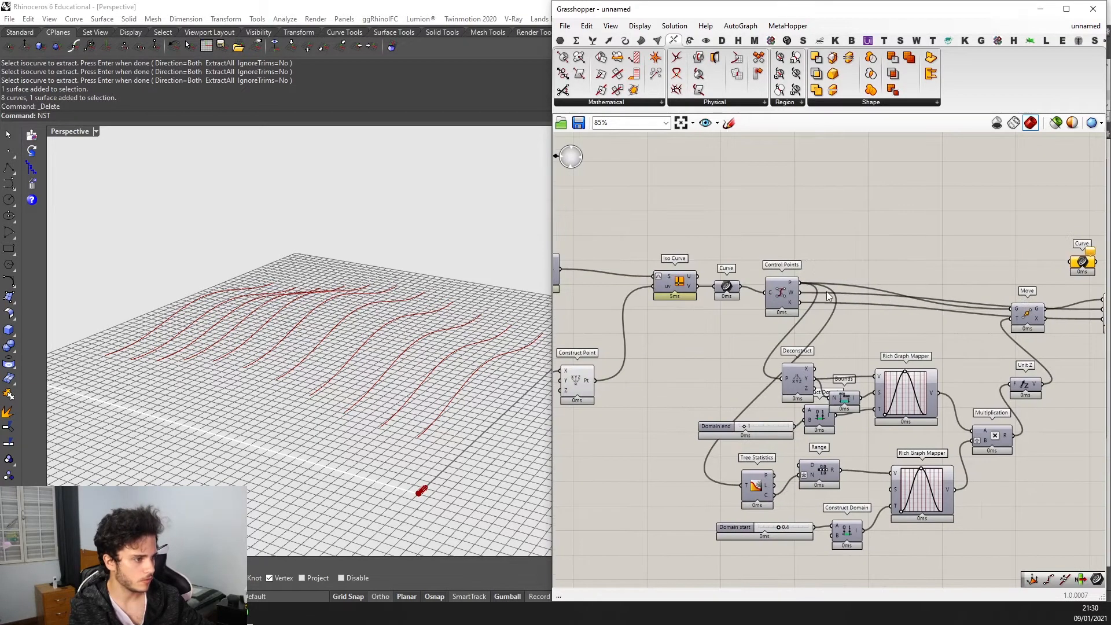
{"action": "left_click_drag", "start_coordinate": [734, 284], "coordinate": [1075, 252]}
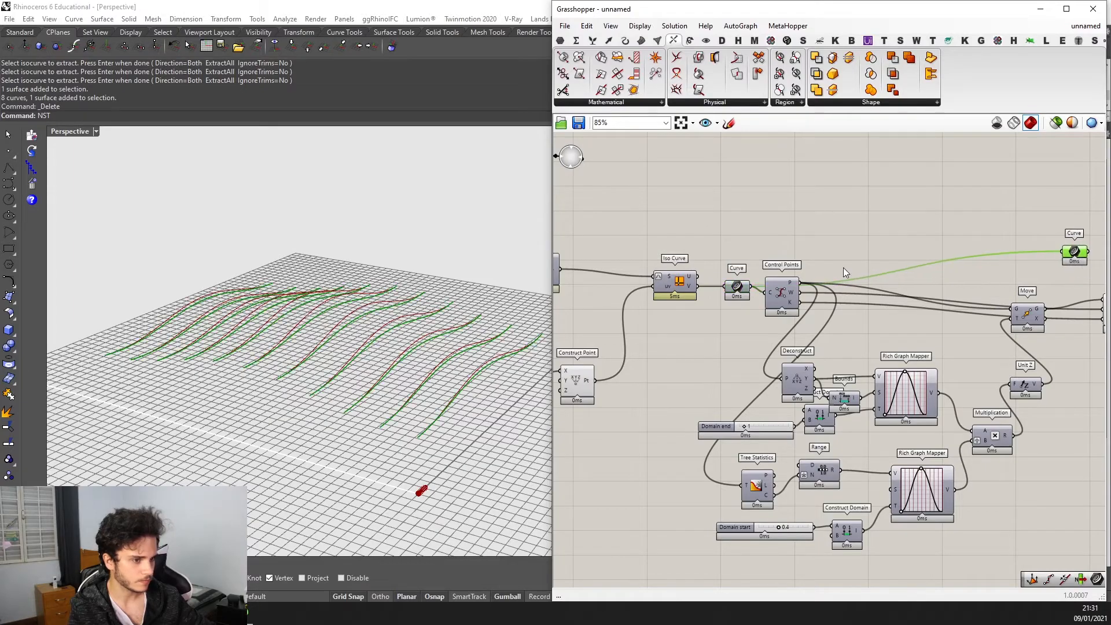
Compare the raised curves with the original isocurves and try a Domain start value of 0.2.
{"action": "right_click_drag", "start_coordinate": [404, 321], "coordinate": [295, 297]}
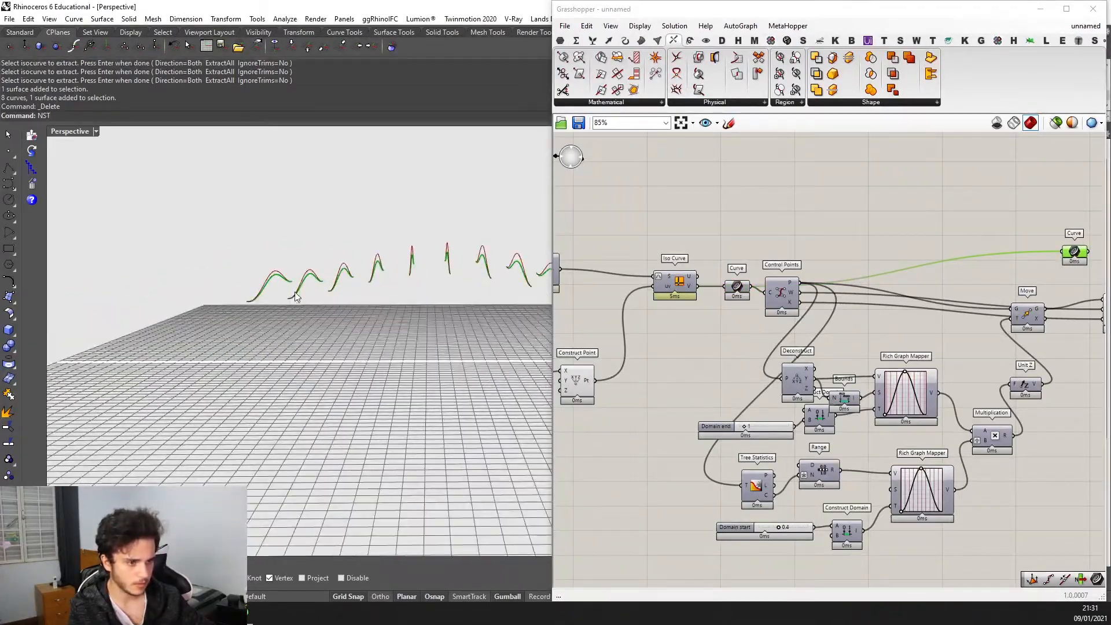
{"action": "right_click_drag", "start_coordinate": [454, 263], "coordinate": [283, 301]}
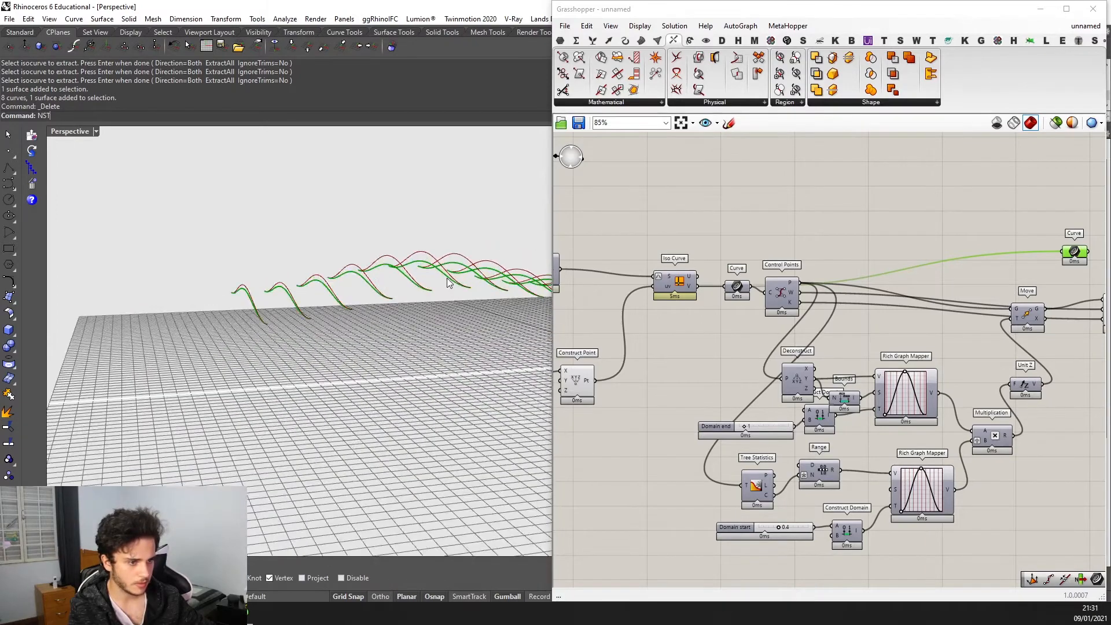
{"action": "scroll", "coordinate": [821, 487], "scroll_direction": "up", "scroll_amount": 5}
{"action": "left_click_drag", "start_coordinate": [841, 480], "coordinate": [822, 480]}
{"action": "right_click_drag", "start_coordinate": [402, 382], "coordinate": [378, 367]}
{"action": "scroll", "coordinate": [243, 291], "scroll_direction": "up", "scroll_amount": 3}
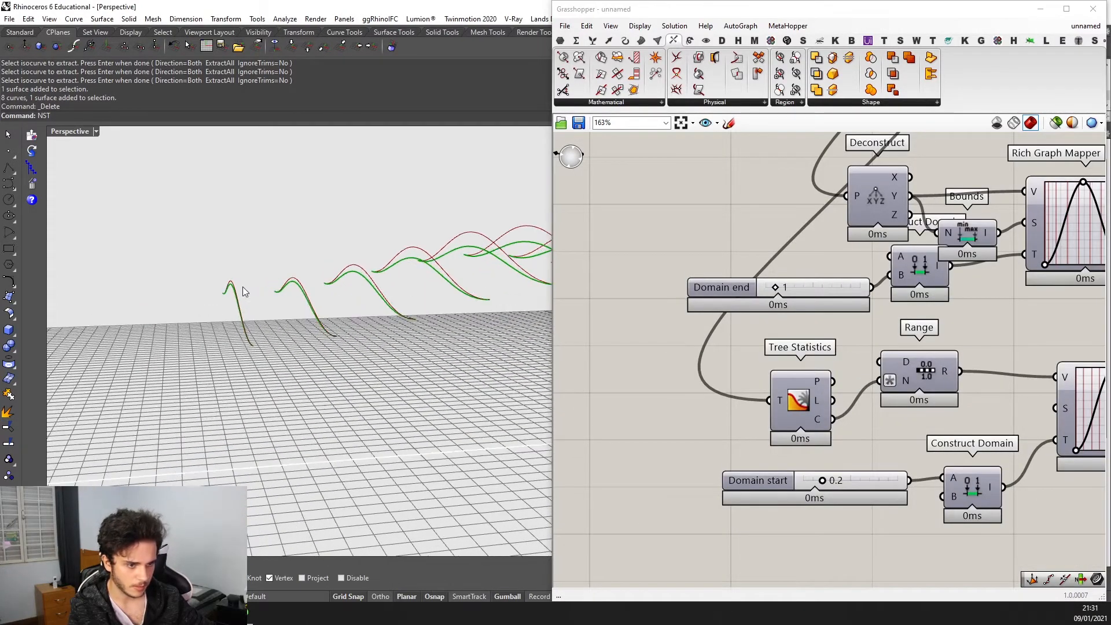
Set the Domain start slider to 0.1 and check how far the end curves rise above the original isocurves.
{"action": "scroll", "coordinate": [236, 292], "scroll_direction": "down", "scroll_amount": 3}
{"action": "scroll", "coordinate": [807, 443], "scroll_direction": "up", "scroll_amount": 1}
{"action": "left_click_drag", "start_coordinate": [826, 485], "coordinate": [813, 486]}
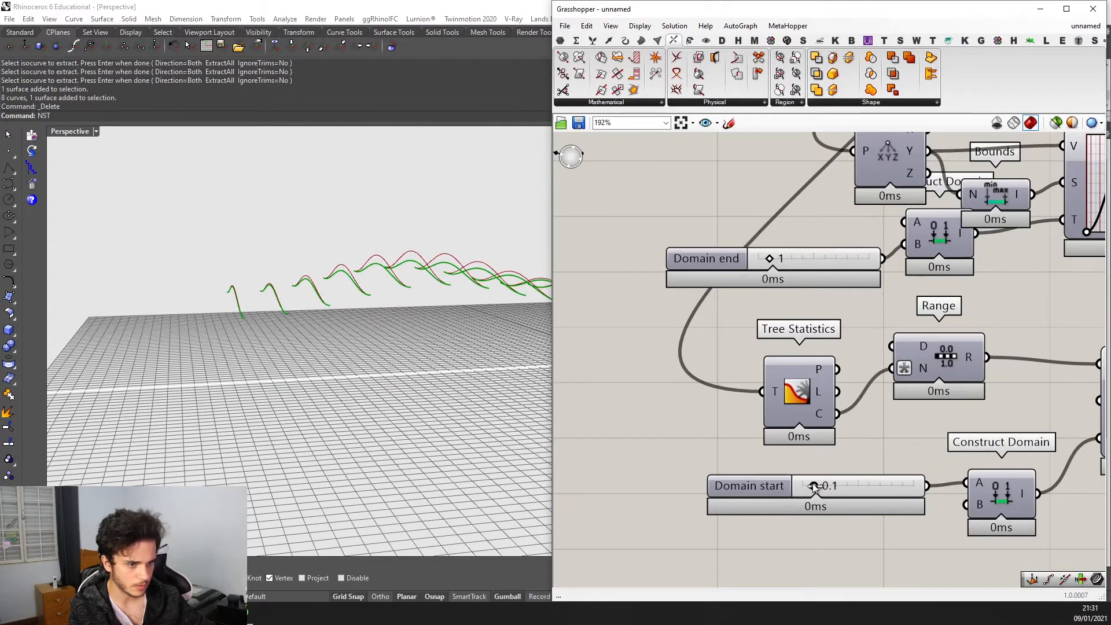
{"action": "right_click_drag", "start_coordinate": [252, 362], "coordinate": [266, 306]}
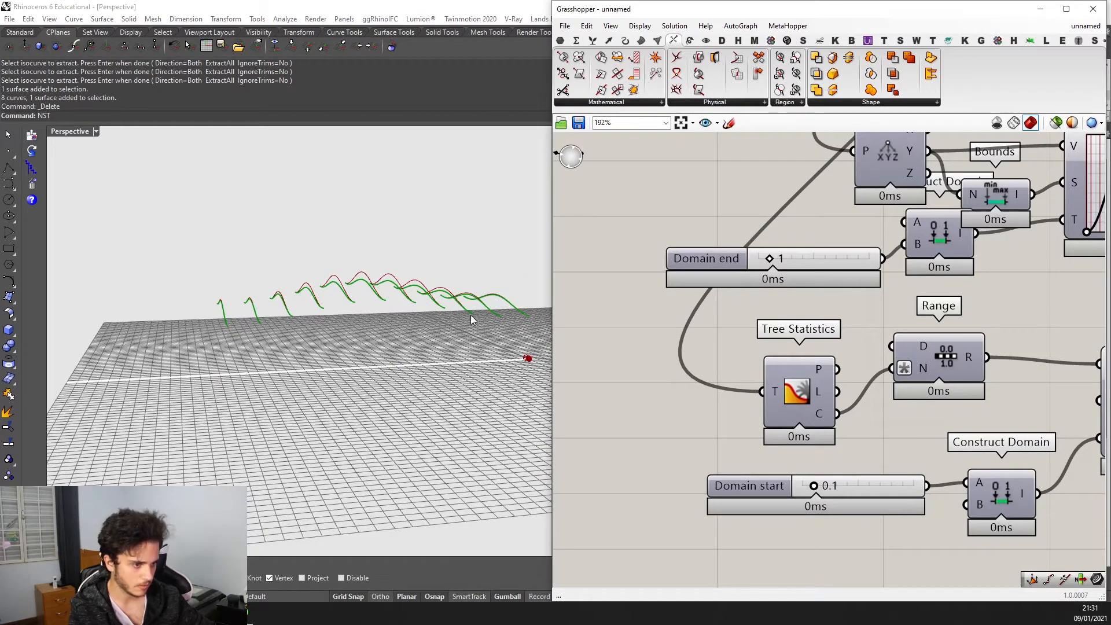
Examine the raised curves from several angles against the wavy roof in the browser's Korean National Football Centre image.
{"action": "middle_click", "coordinate": [413, 287]}
{"action": "right_click_drag", "start_coordinate": [405, 253], "coordinate": [410, 323]}
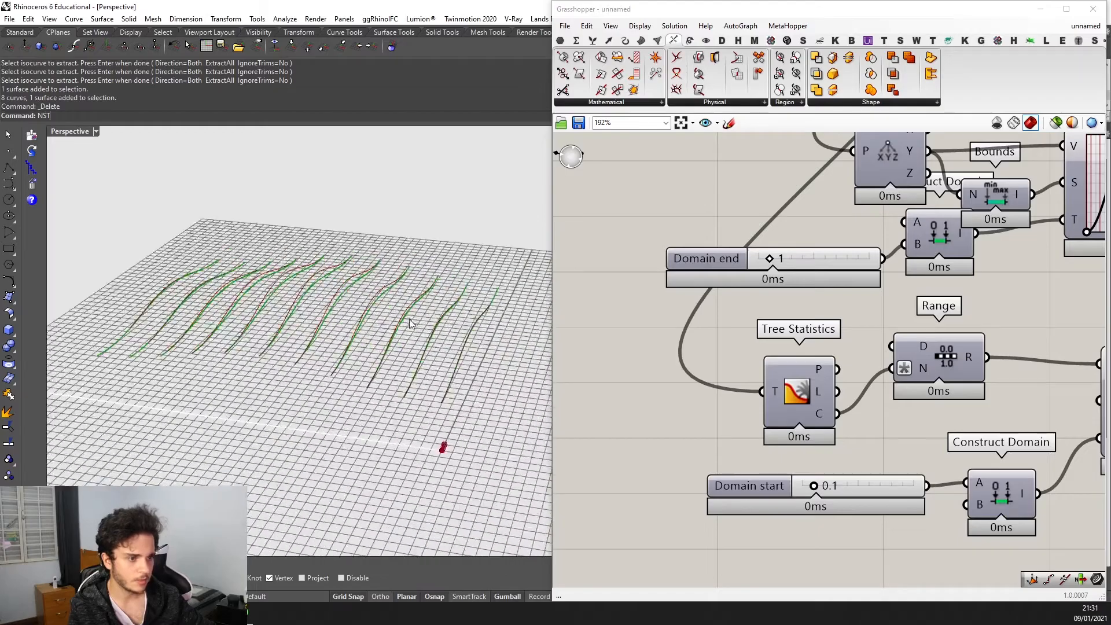
{"action": "left_click", "coordinate": [242, 613]}
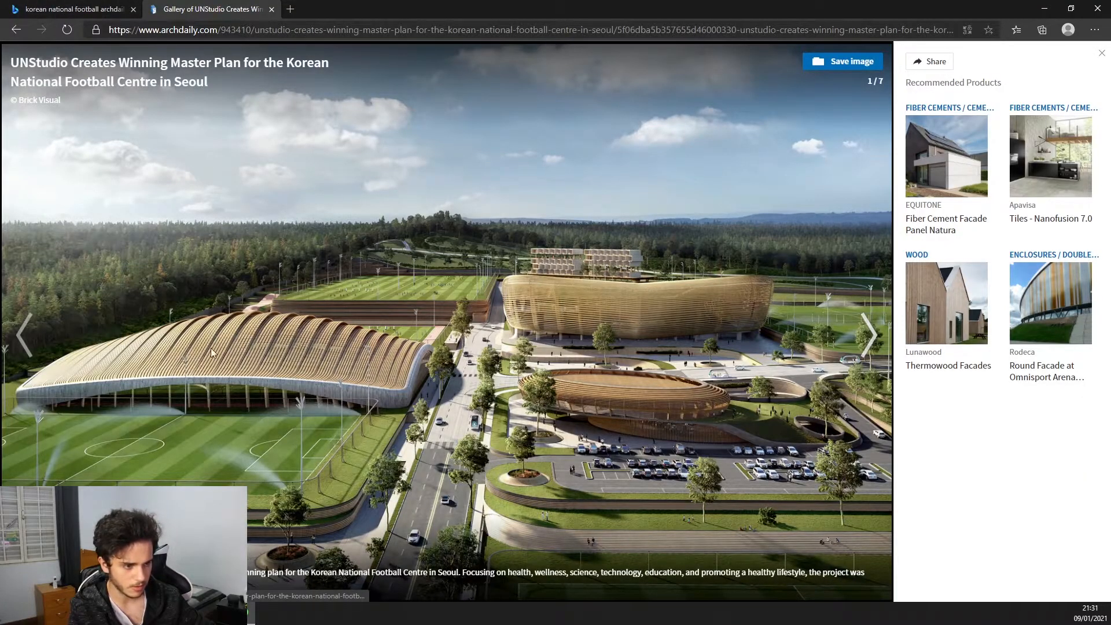
{"action": "left_click", "coordinate": [242, 613]}
{"action": "right_click_drag", "start_coordinate": [409, 398], "coordinate": [381, 359]}
{"action": "scroll", "coordinate": [810, 358], "scroll_direction": "down", "scroll_amount": 5}
{"action": "right_click_drag", "start_coordinate": [894, 356], "coordinate": [608, 399]}
{"action": "scroll", "coordinate": [788, 248], "scroll_direction": "up", "scroll_amount": 2}
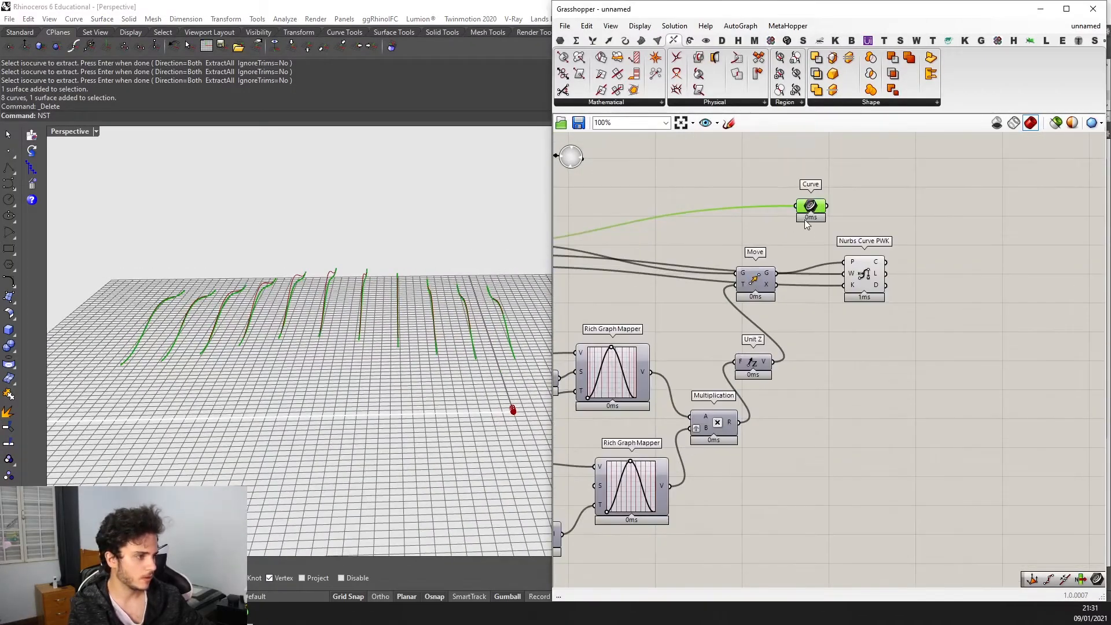
{"action": "mouse_move", "coordinate": [413, 296]}
{"action": "right_mouse_down"}
{"action": "mouse_move", "coordinate": [425, 296]}
{"action": "mouse_move", "coordinate": [419, 310]}
{"action": "right_mouse_up"}
{"action": "right_click_drag", "start_coordinate": [231, 307], "coordinate": [268, 302]}
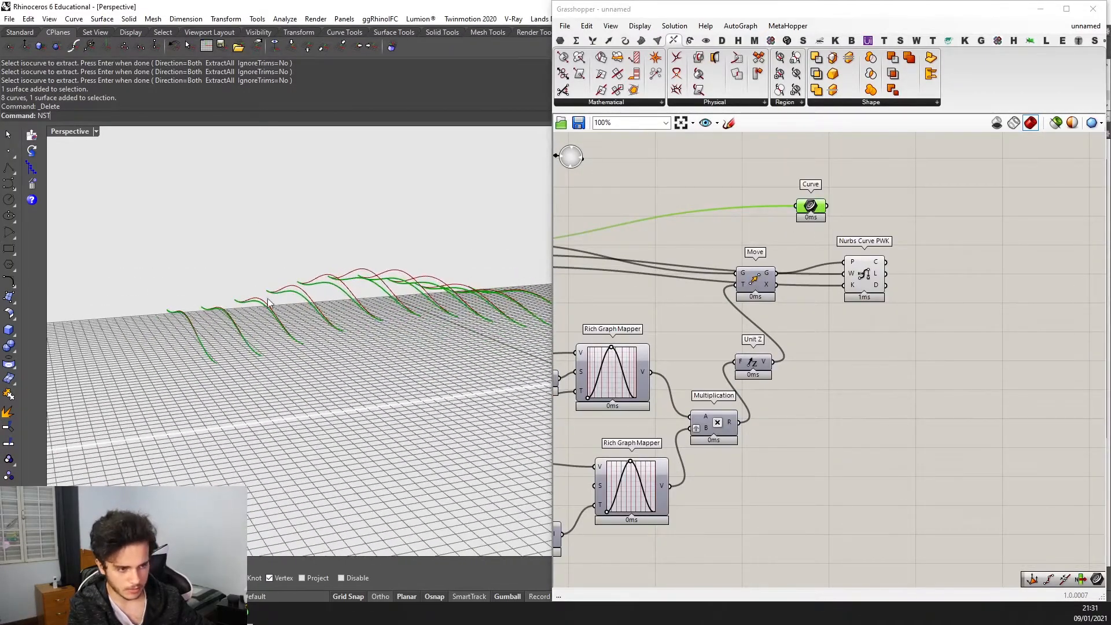
Highlight Nurbs Curve PWK and the Curve parameter above Move in turn to tell the raised curves from the original isocurves.
{"action": "middle_click", "coordinate": [504, 297]}
{"action": "right_click_drag", "start_coordinate": [790, 272], "coordinate": [748, 294]}
{"action": "left_click", "coordinate": [850, 288]}
{"action": "right_click_drag", "start_coordinate": [232, 254], "coordinate": [240, 289]}
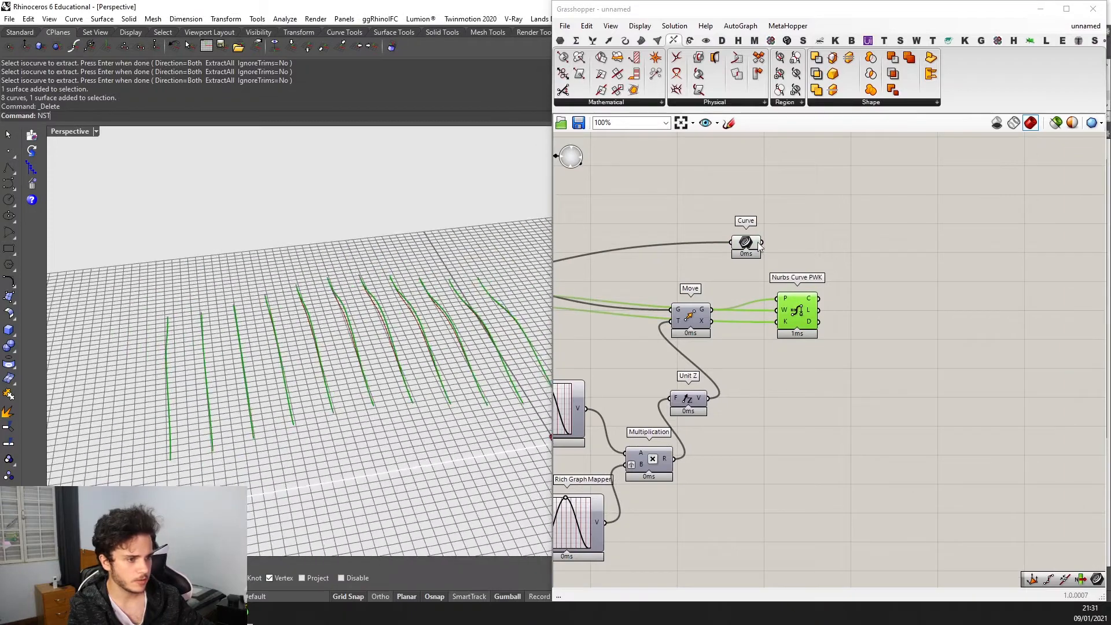
{"action": "left_click", "coordinate": [749, 245]}
{"action": "right_click_drag", "start_coordinate": [249, 243], "coordinate": [407, 323]}
{"action": "scroll", "coordinate": [855, 270], "scroll_direction": "up", "scroll_amount": 1}
{"action": "left_click", "coordinate": [788, 328]}
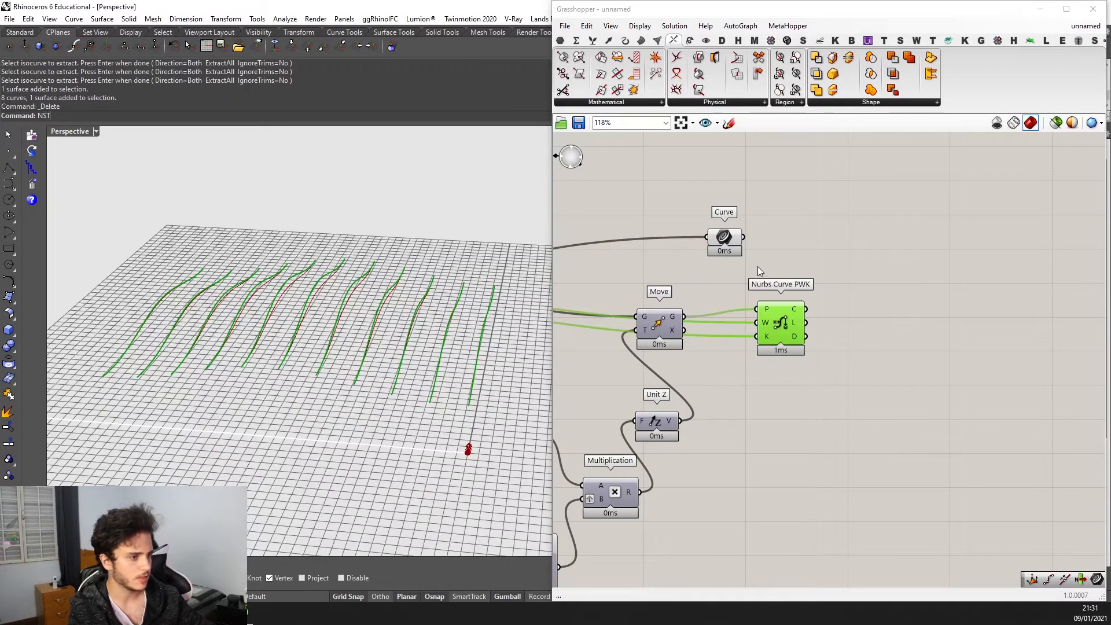
Shift the Curve parameter above Move aside, add a Shift List component after it and connect the curves to its L input.
{"action": "scroll", "coordinate": [817, 229], "scroll_direction": "up", "scroll_amount": 1}
{"action": "left_click_drag", "start_coordinate": [712, 244], "coordinate": [690, 245]}
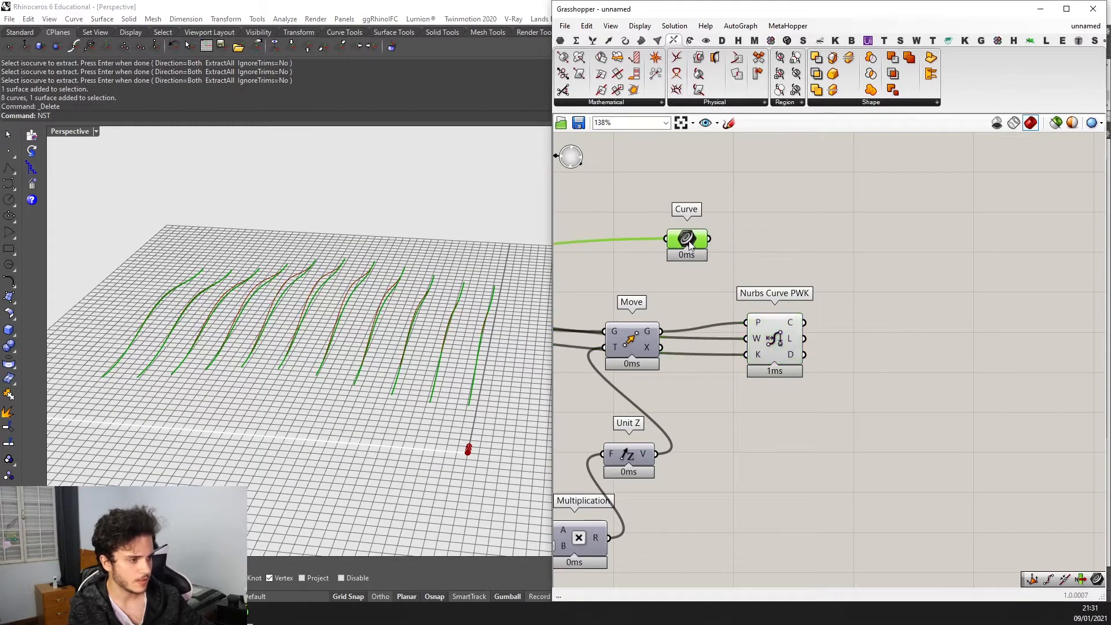
{"action": "double_click", "coordinate": [761, 228]}
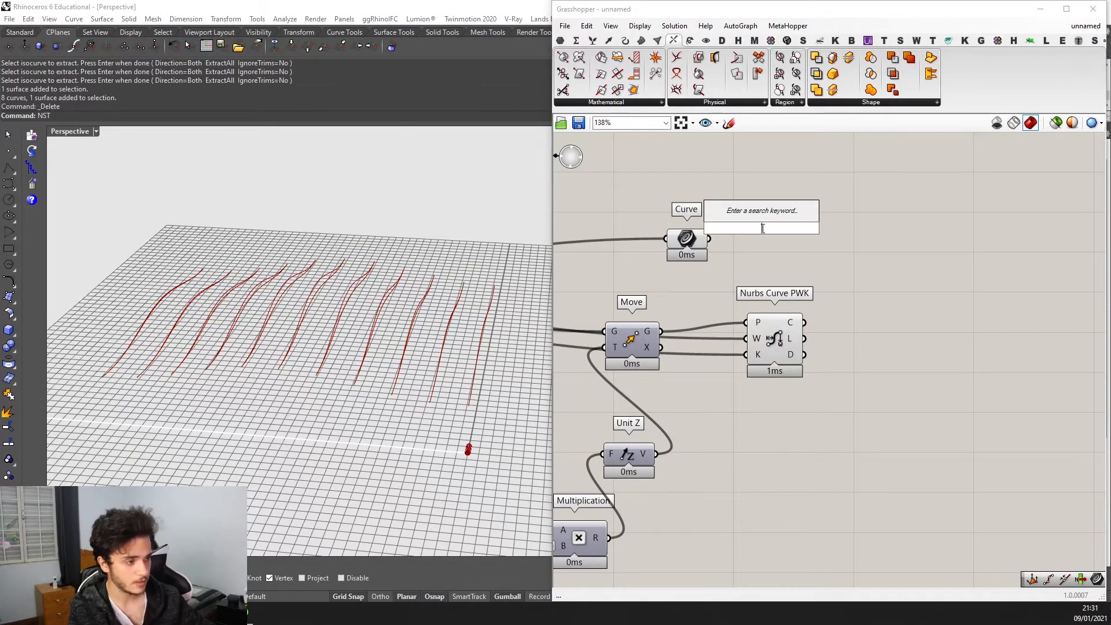
{"action": "type", "text": "shift"}
{"action": "key", "text": "Return"}
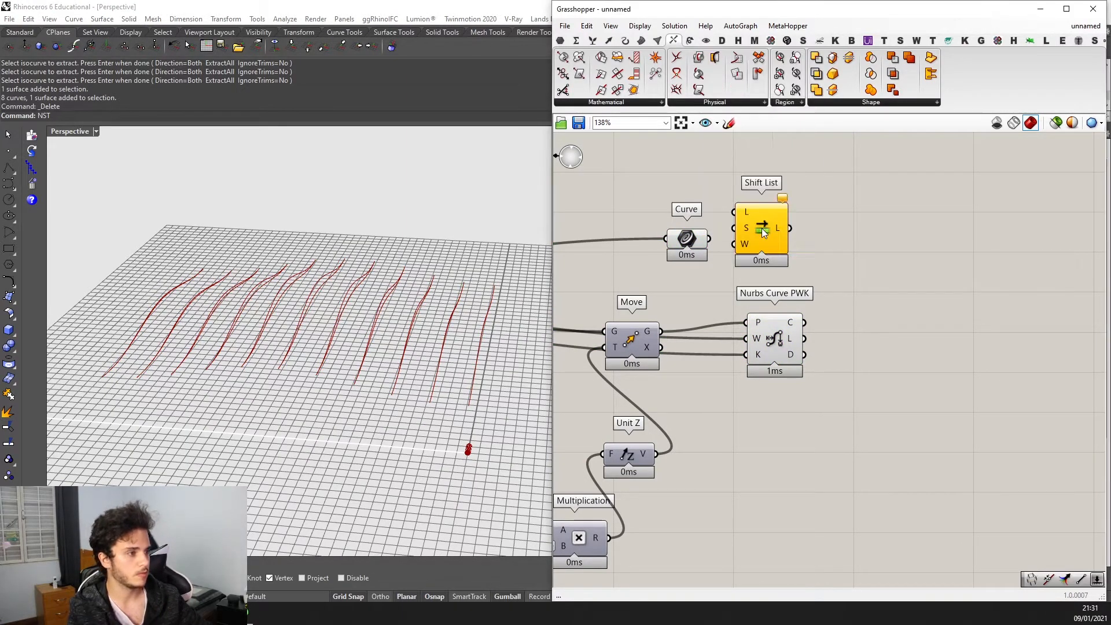
{"action": "scroll", "coordinate": [753, 243], "scroll_direction": "up", "scroll_amount": 2}
{"action": "left_click_drag", "start_coordinate": [686, 245], "coordinate": [763, 260]}
{"action": "scroll", "coordinate": [762, 261], "scroll_direction": "down", "scroll_amount": 2}
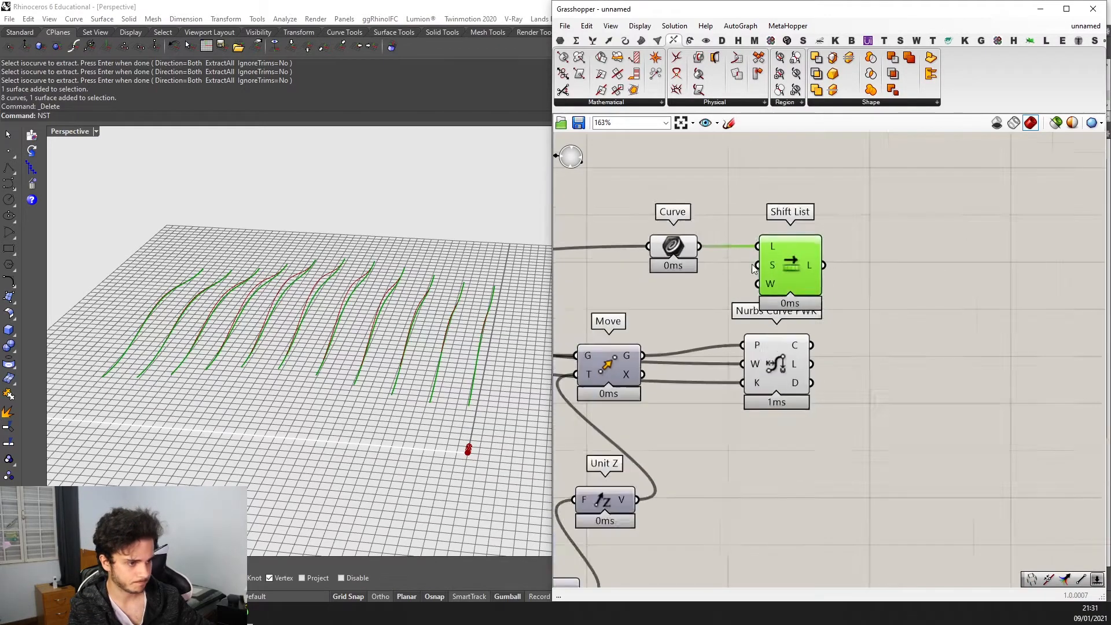
Add a panel beyond Shift List, feed it from the Curve parameter, and enlarge it to show all the curves' branches.
{"action": "right_click_drag", "start_coordinate": [301, 269], "coordinate": [364, 280]}
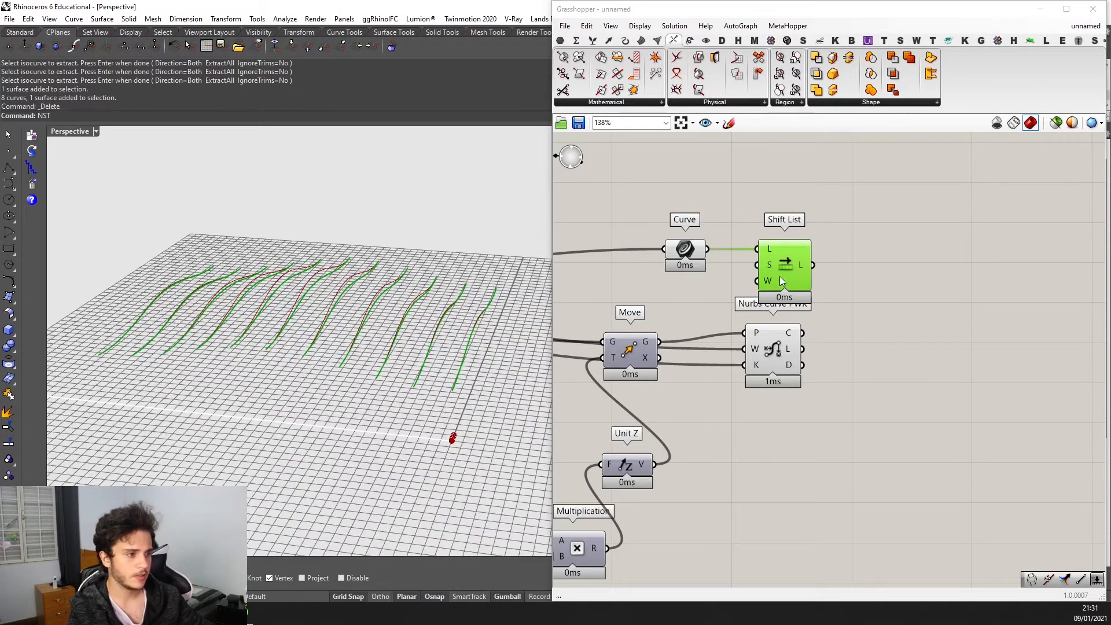
{"action": "double_click", "coordinate": [912, 248]}
{"action": "type", "text": "panel"}
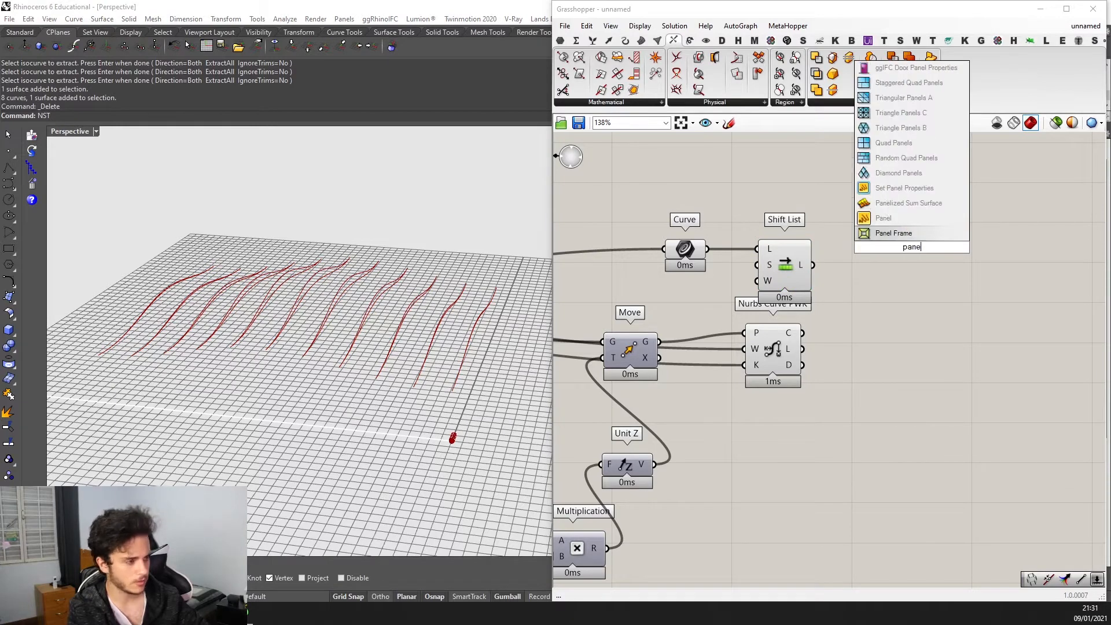
{"action": "key", "text": "Return"}
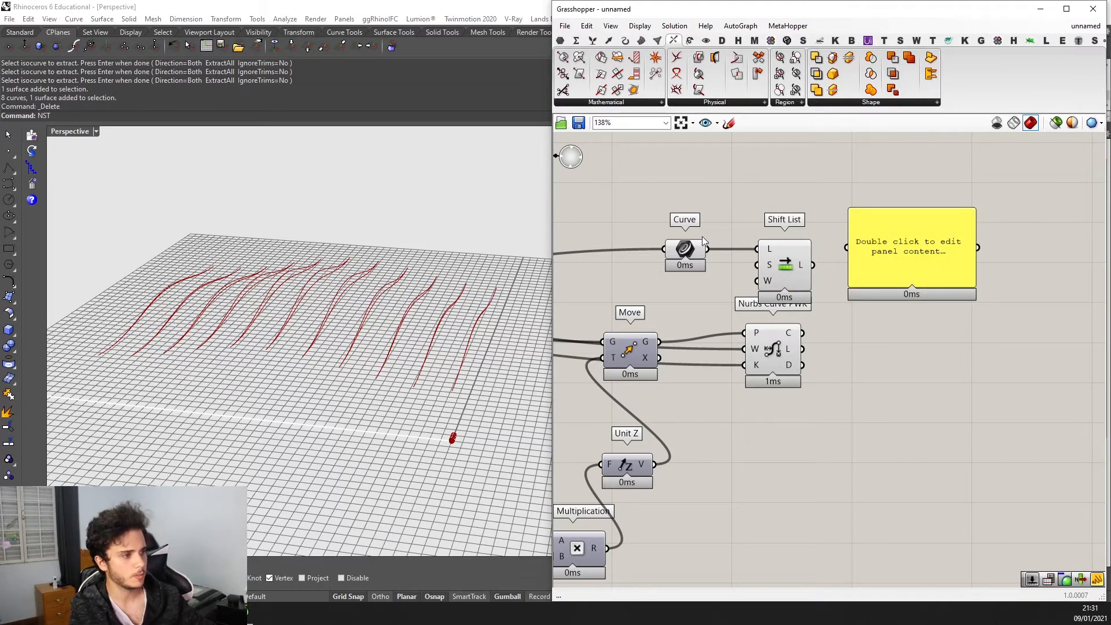
{"action": "left_click_drag", "start_coordinate": [707, 248], "coordinate": [938, 548]}
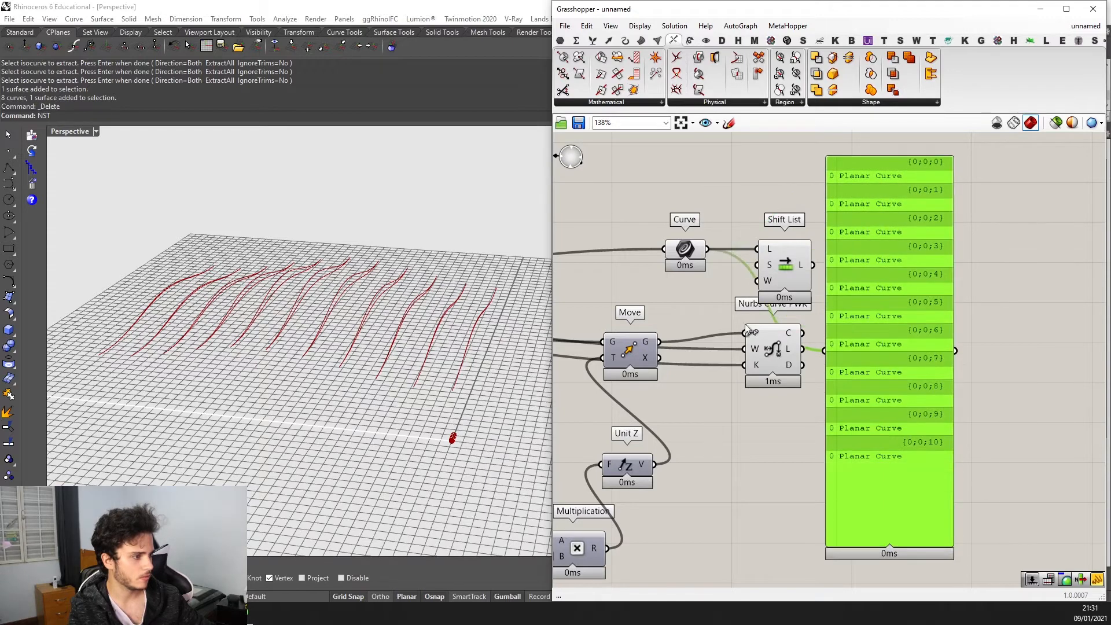
{"action": "left_click_drag", "start_coordinate": [923, 215], "coordinate": [919, 186]}
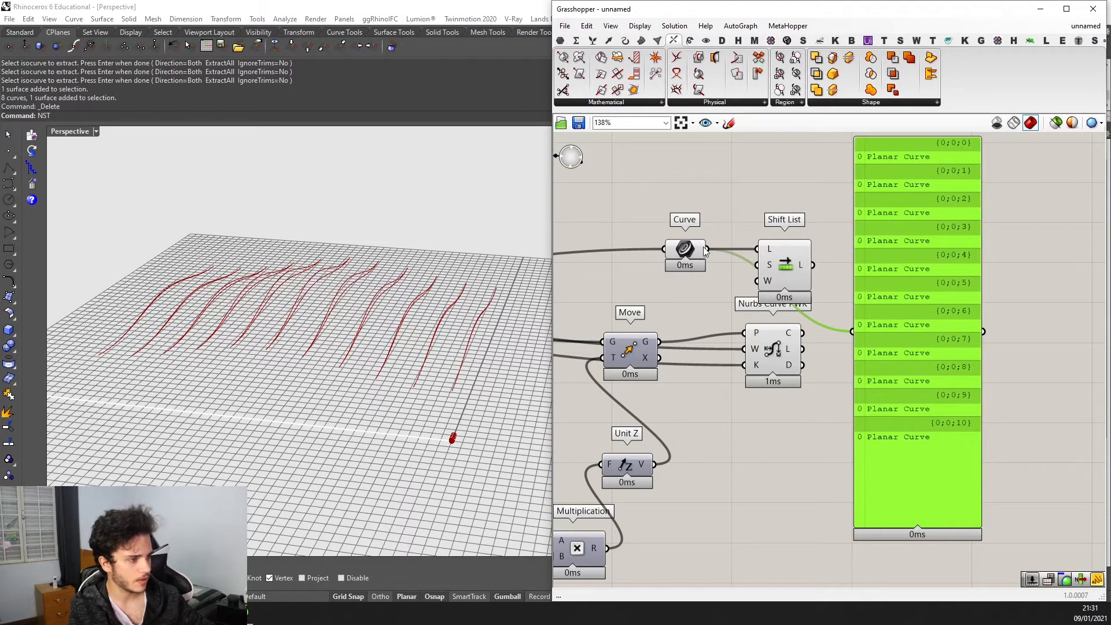
{"action": "right_click_drag", "start_coordinate": [964, 191], "coordinate": [950, 225]}
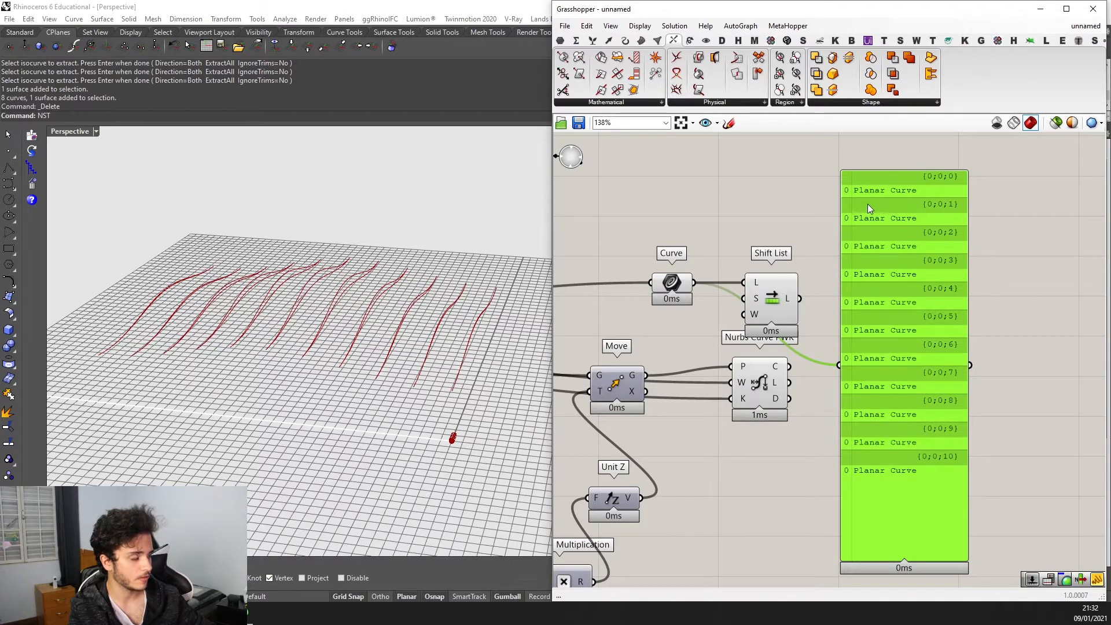
Flatten the Curve parameter feeding Shift List and move the panel farther away.
{"action": "right_click", "coordinate": [685, 276]}
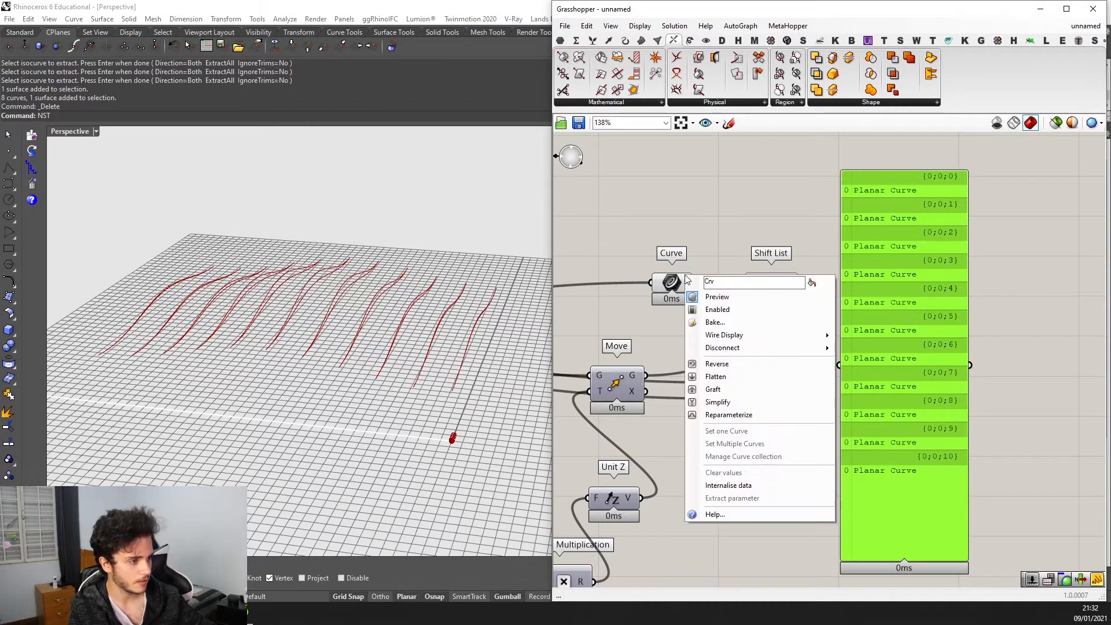
{"action": "left_click", "coordinate": [726, 384]}
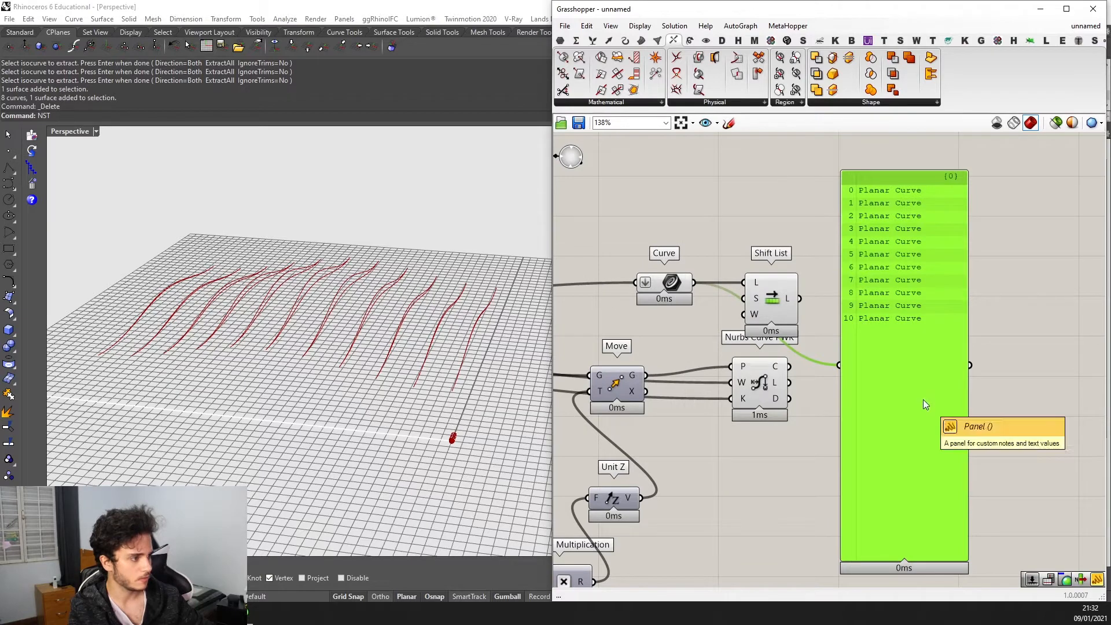
{"action": "left_click_drag", "start_coordinate": [907, 357], "coordinate": [932, 323]}
Examine the Shift List component and the options of its Wrap input alongside the listed curves.
{"action": "left_click", "coordinate": [780, 297]}
{"action": "left_click_drag", "start_coordinate": [779, 296], "coordinate": [797, 294]}
{"action": "scroll", "coordinate": [925, 178], "scroll_direction": "up", "scroll_amount": 2}
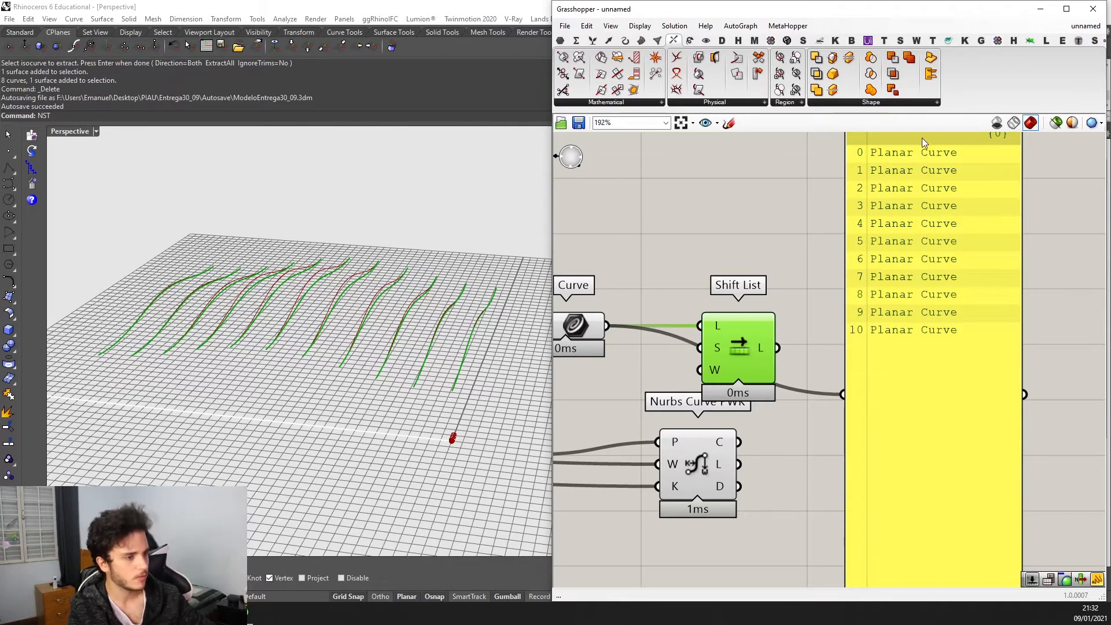
{"action": "scroll", "coordinate": [911, 162], "scroll_direction": "down", "scroll_amount": 1}
{"action": "scroll", "coordinate": [756, 345], "scroll_direction": "up", "scroll_amount": 1}
{"action": "right_click", "coordinate": [745, 337]}
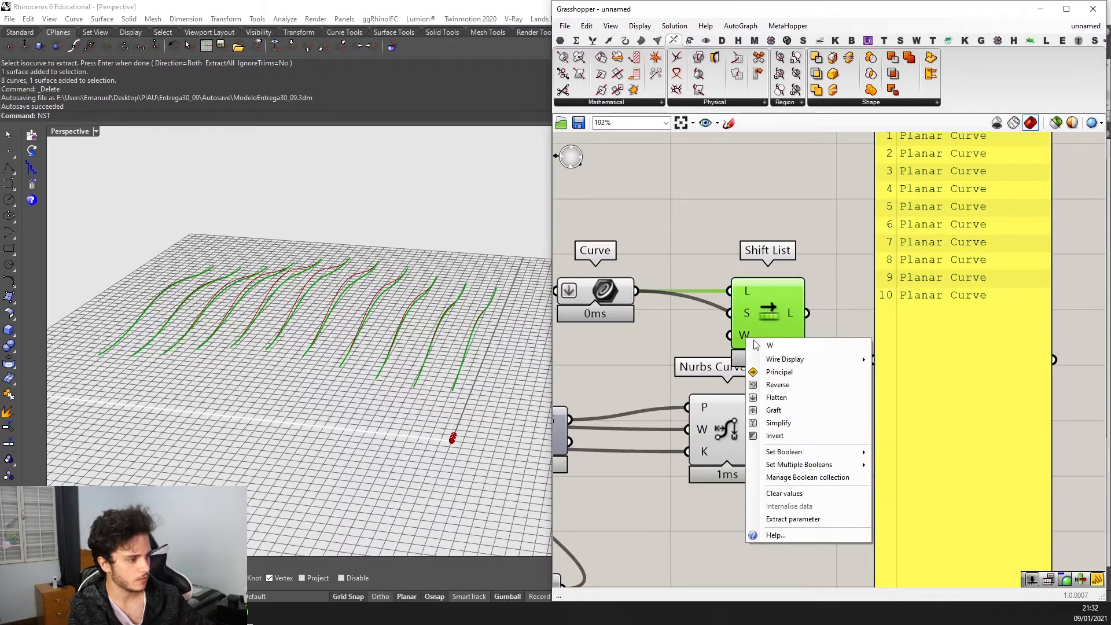
{"action": "scroll", "coordinate": [877, 373], "scroll_direction": "down", "scroll_amount": 2}
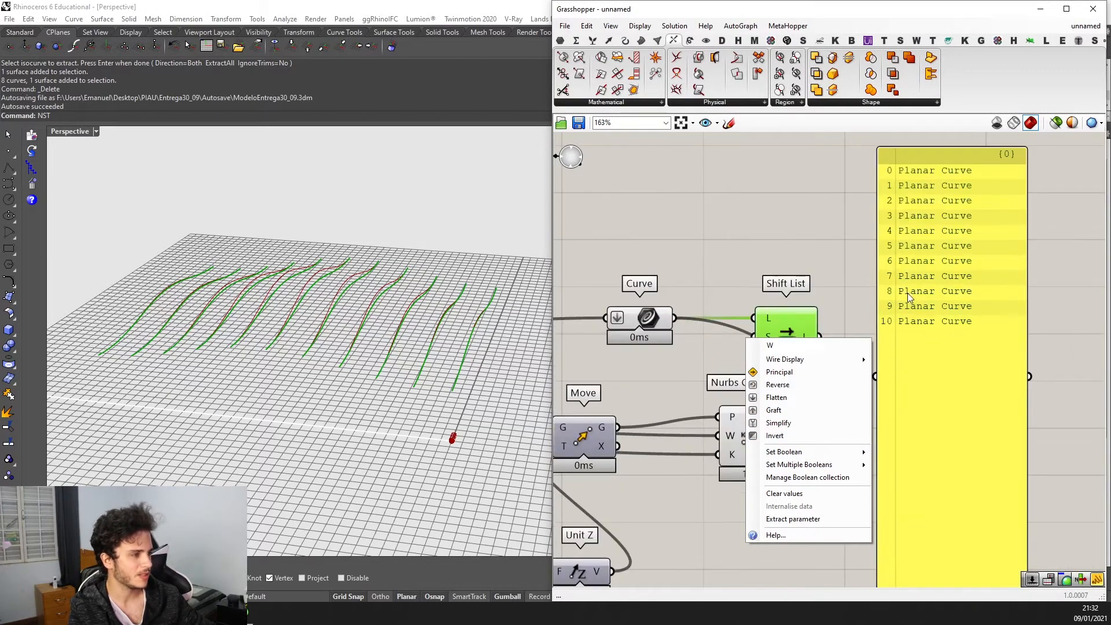
{"action": "left_click", "coordinate": [807, 231]}
{"action": "scroll", "coordinate": [800, 338], "scroll_direction": "down", "scroll_amount": 1}
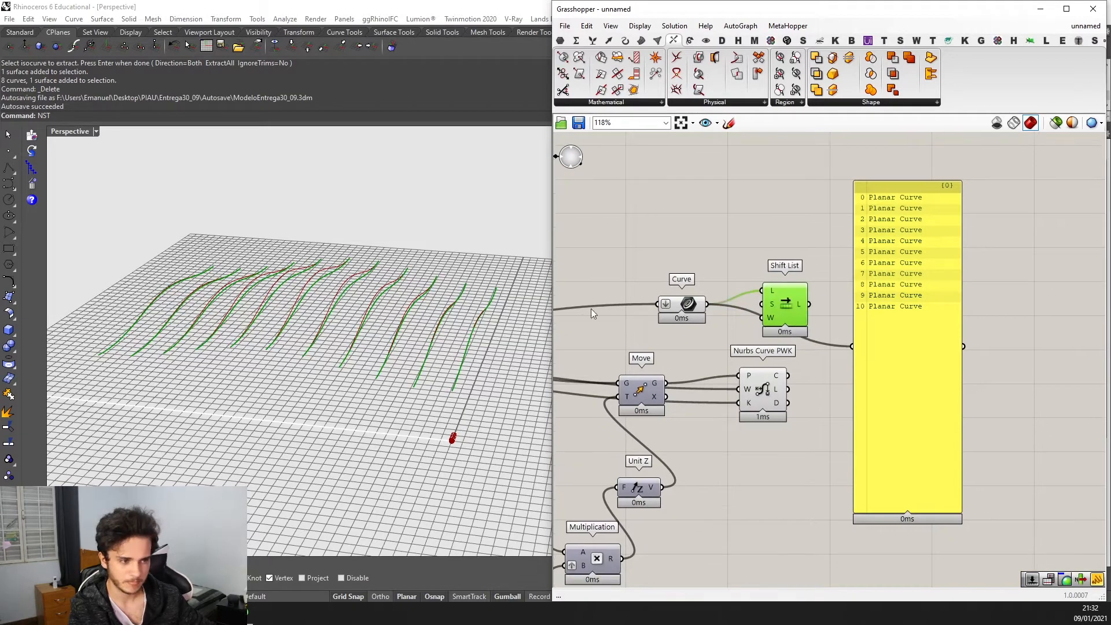
Reposition Shift List, the panel and Nurbs Curve PWK to free space between Shift List and the panel.
{"action": "scroll", "coordinate": [726, 320], "scroll_direction": "up", "scroll_amount": 1}
{"action": "right_click_drag", "start_coordinate": [726, 321], "coordinate": [691, 311]}
{"action": "left_click_drag", "start_coordinate": [720, 300], "coordinate": [708, 316]}
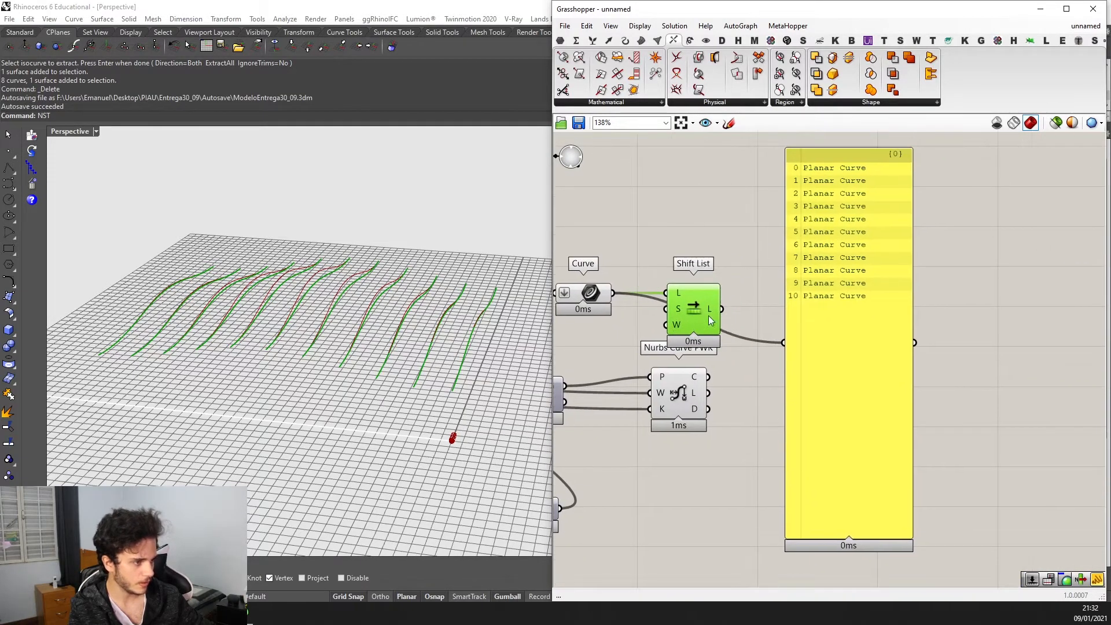
{"action": "left_click_drag", "start_coordinate": [816, 301], "coordinate": [896, 311]}
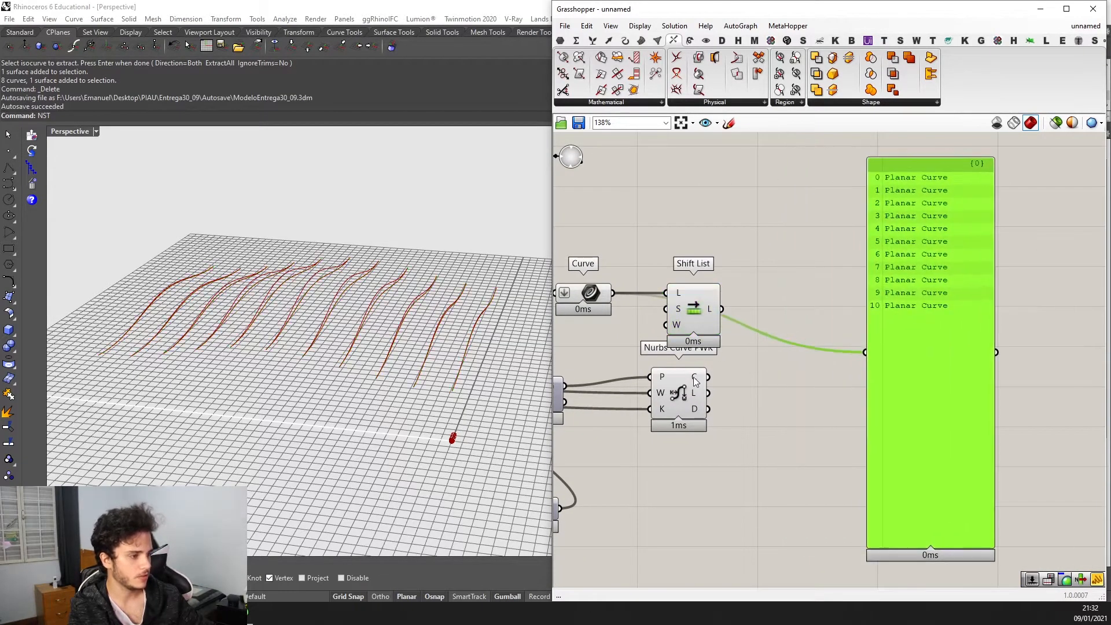
{"action": "left_click_drag", "start_coordinate": [671, 395], "coordinate": [706, 402]}
{"action": "right_click_drag", "start_coordinate": [364, 382], "coordinate": [474, 375]}
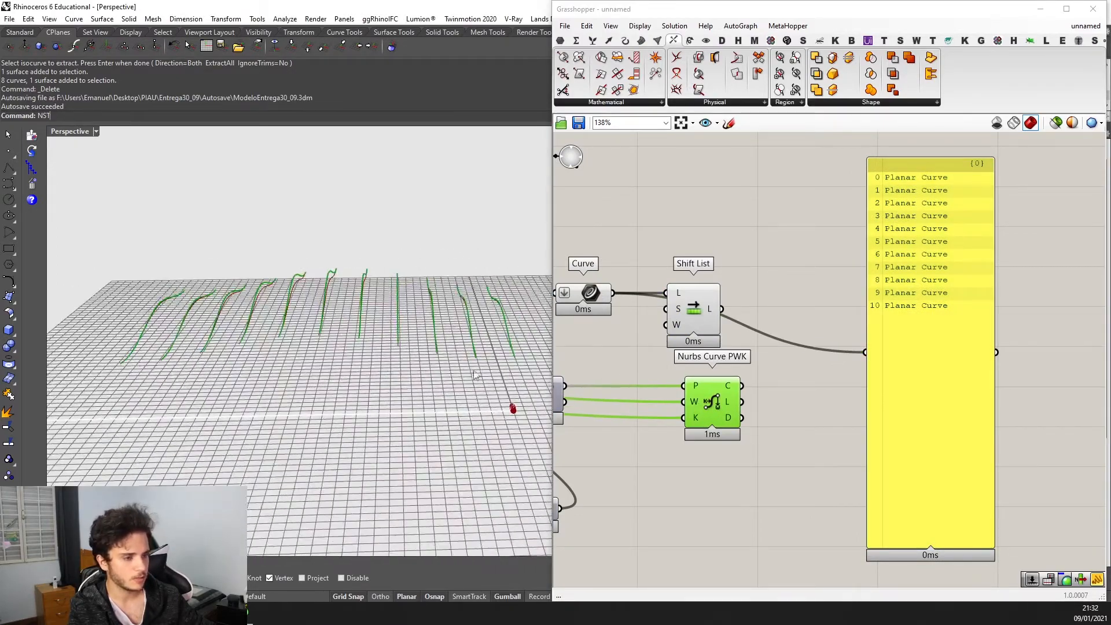
Add a Merge component between Shift List and the panel.
{"action": "double_click", "coordinate": [763, 293]}
{"action": "type", "text": "merg"}
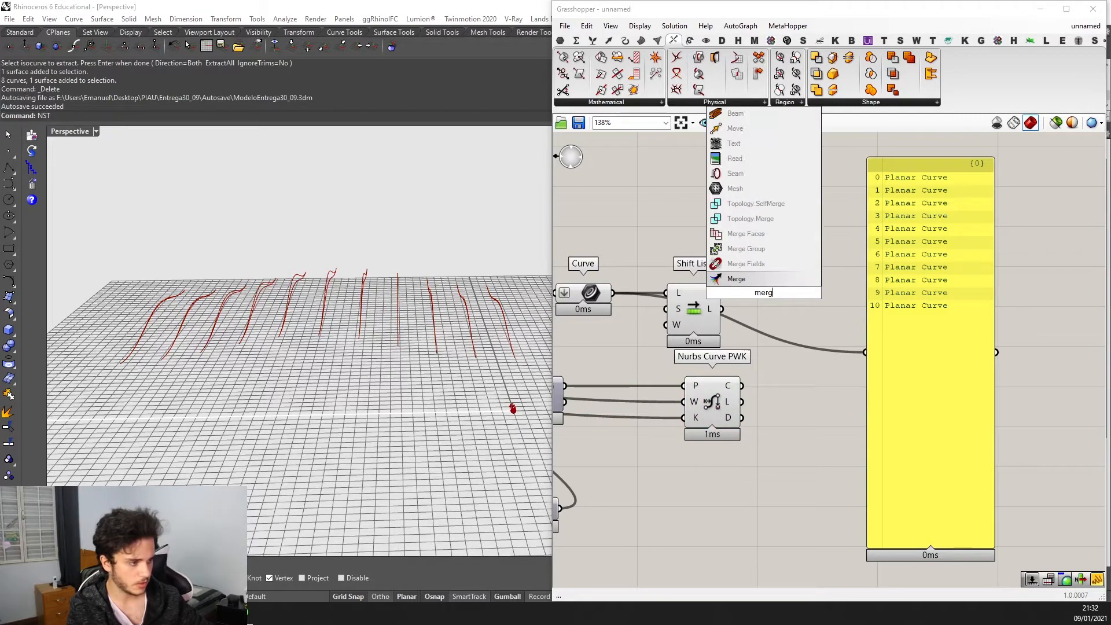
{"action": "key", "text": "Return"}
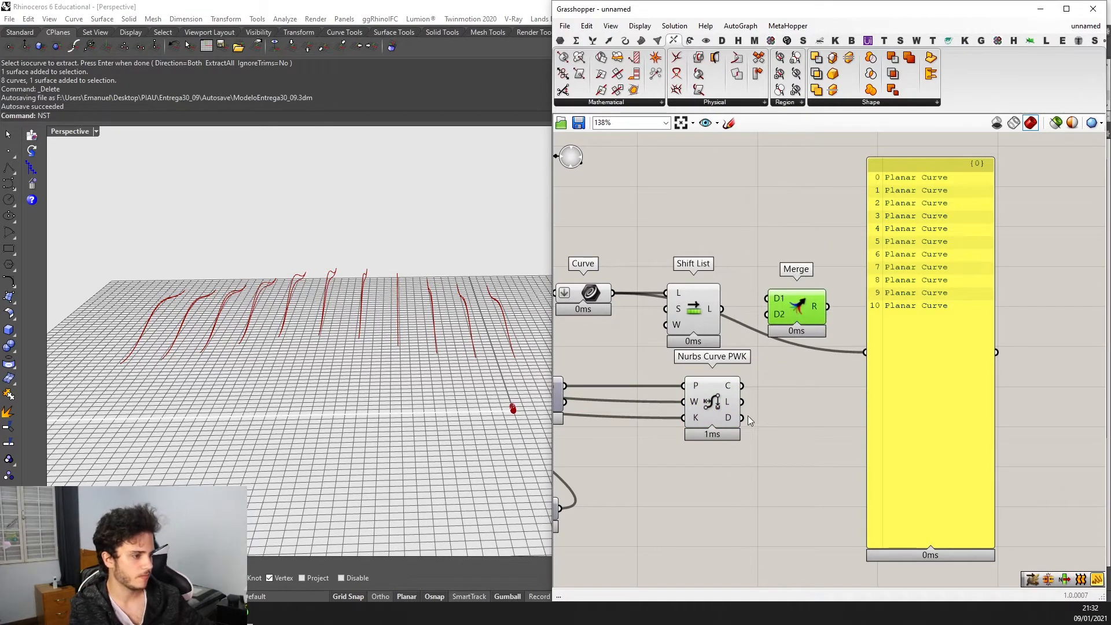
Feed the panel from Nurbs Curve PWK's C output and flatten that output.
{"action": "left_click_drag", "start_coordinate": [832, 355], "coordinate": [873, 343]}
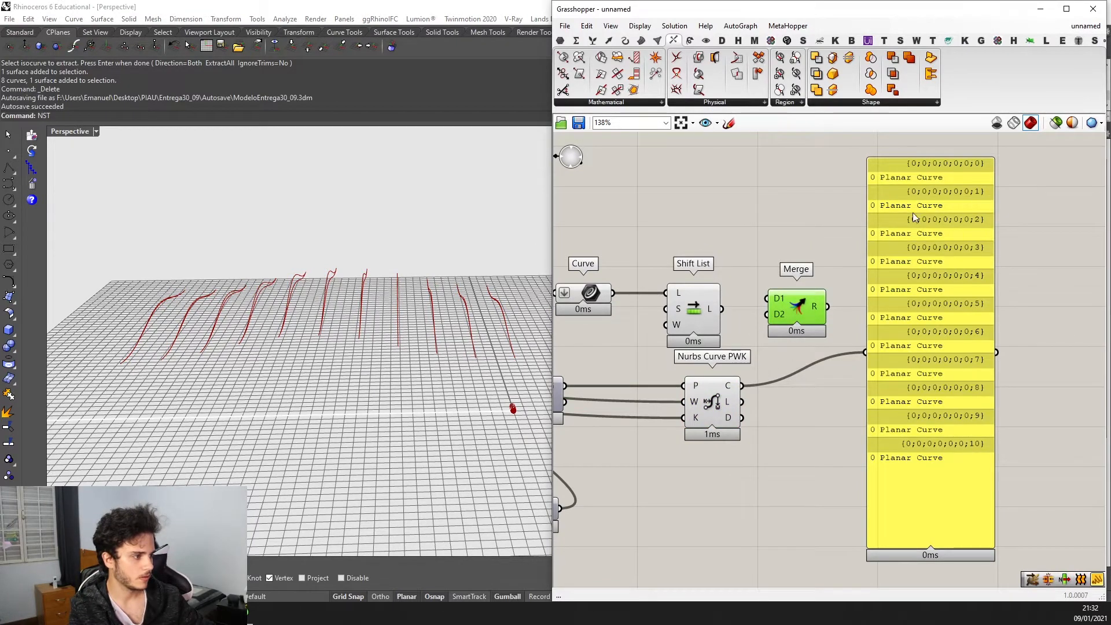
{"action": "left_click_drag", "start_coordinate": [704, 411], "coordinate": [681, 411]}
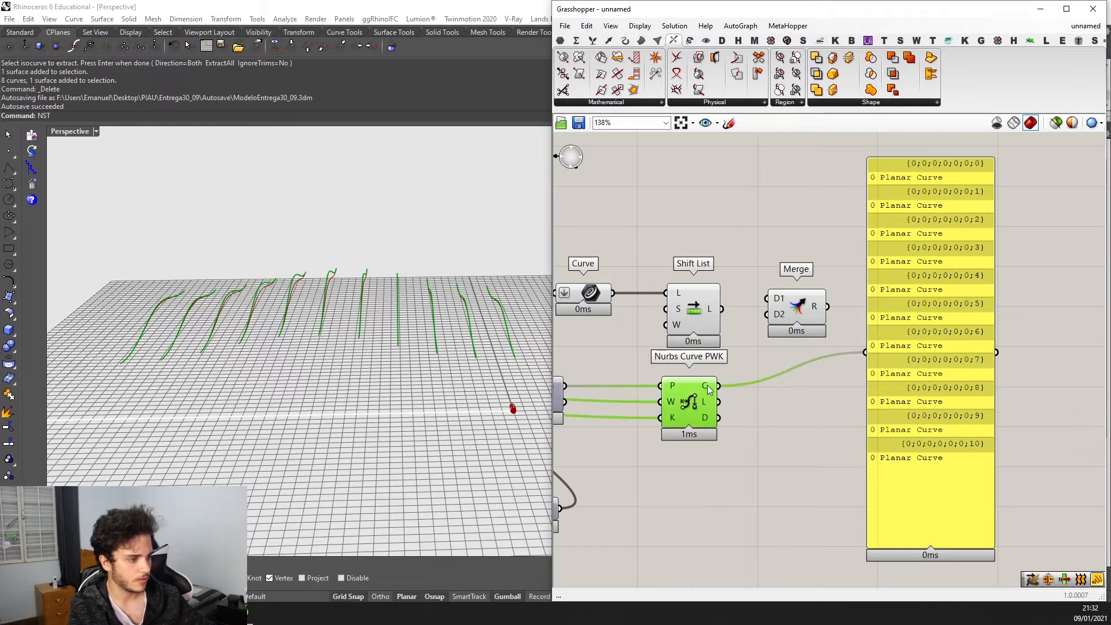
{"action": "right_click", "coordinate": [709, 389]}
{"action": "left_click", "coordinate": [734, 450]}
Connect Shift List's output to Merge's D1 input and Nurbs Curve PWK's C output to D2.
{"action": "left_click_drag", "start_coordinate": [793, 308], "coordinate": [799, 310]}
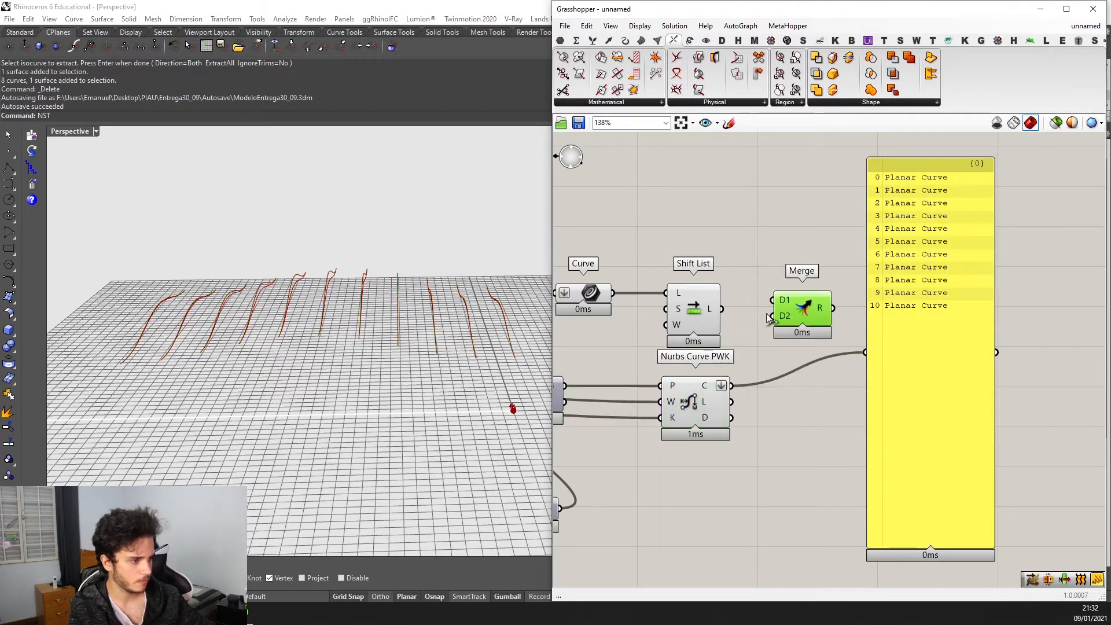
{"action": "left_click_drag", "start_coordinate": [698, 318], "coordinate": [773, 300]}
{"action": "left_click_drag", "start_coordinate": [731, 385], "coordinate": [790, 331]}
Graft both the D1 and D2 inputs of Merge and feed its merged result to the panel.
{"action": "right_click", "coordinate": [790, 331]}
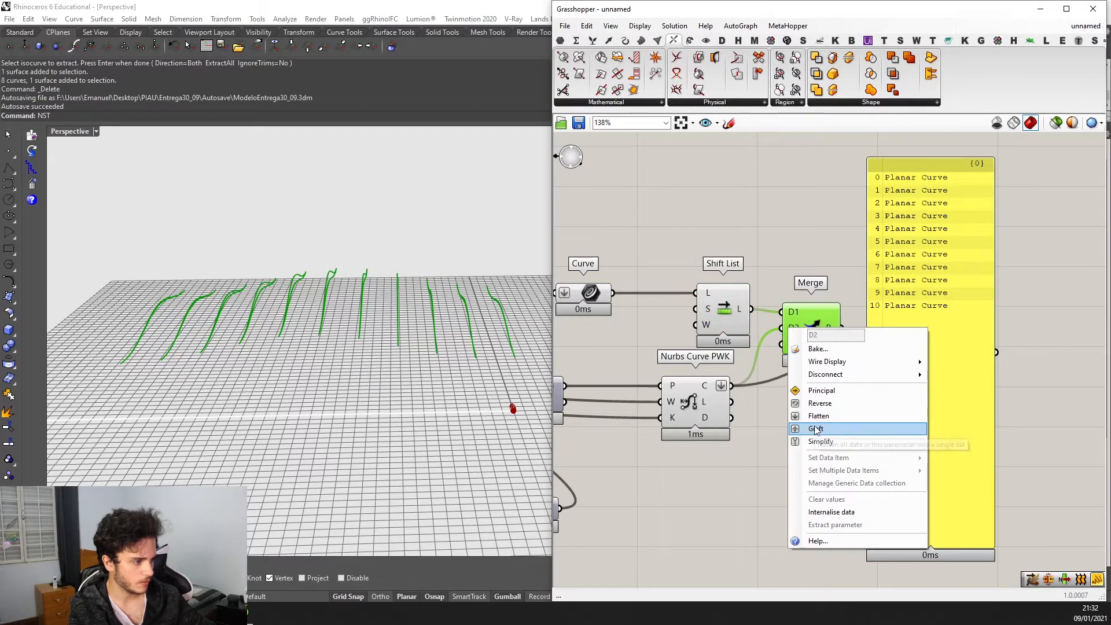
{"action": "left_click", "coordinate": [819, 425]}
{"action": "right_click", "coordinate": [792, 312]}
{"action": "left_click", "coordinate": [824, 414]}
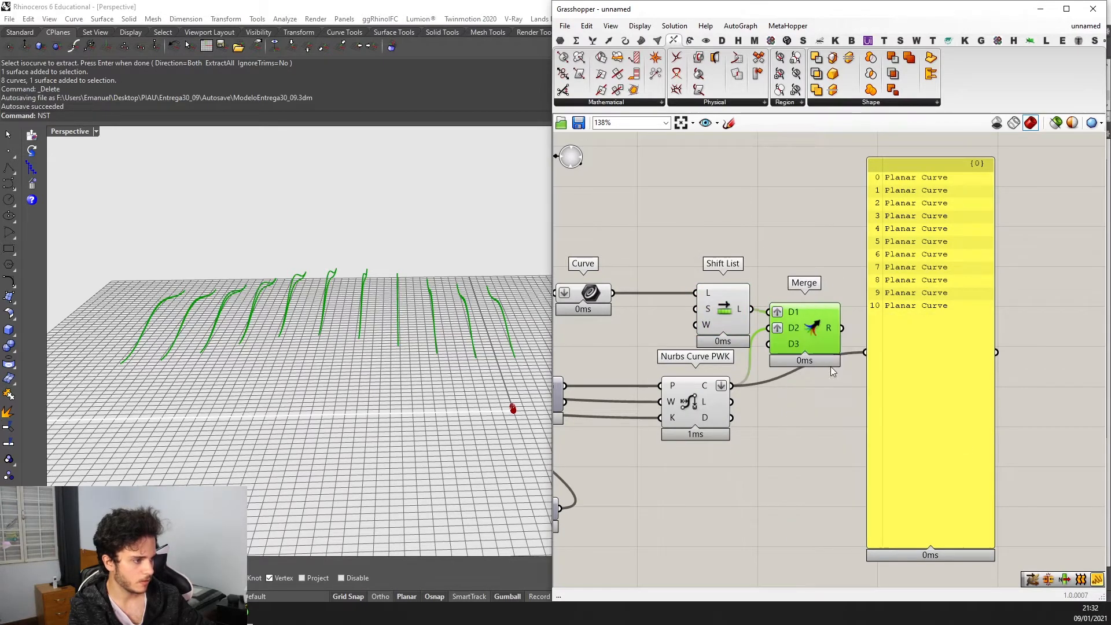
{"action": "left_click_drag", "start_coordinate": [841, 328], "coordinate": [907, 305]}
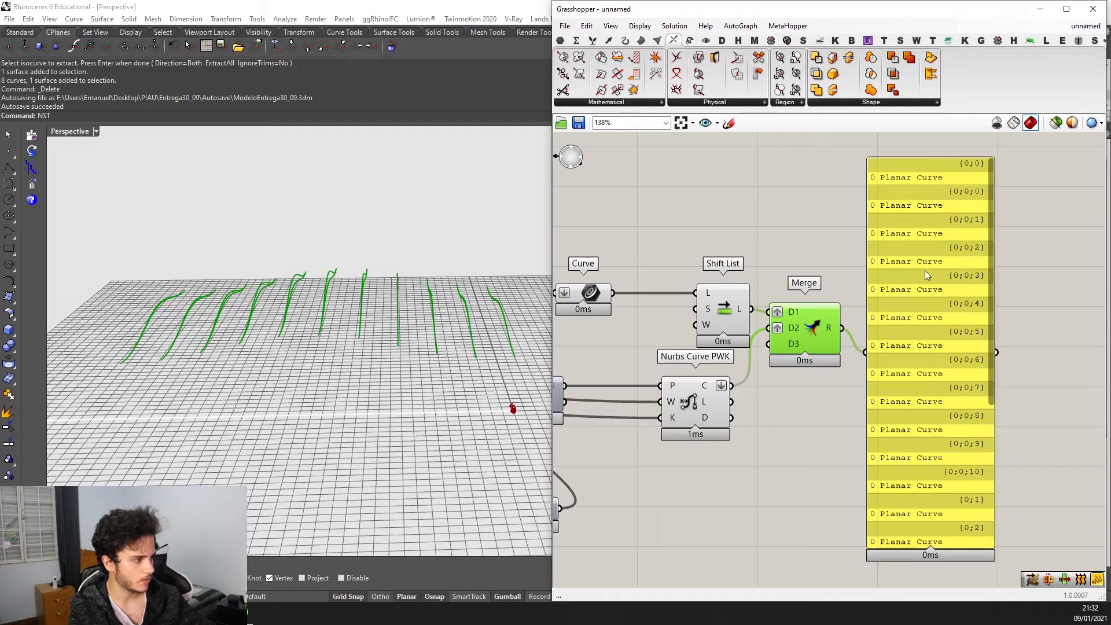
Rewire the panel to inspect Shift List's output and Nurbs Curve PWK's C output separately.
{"action": "scroll", "coordinate": [905, 251], "scroll_direction": "up", "scroll_amount": 2}
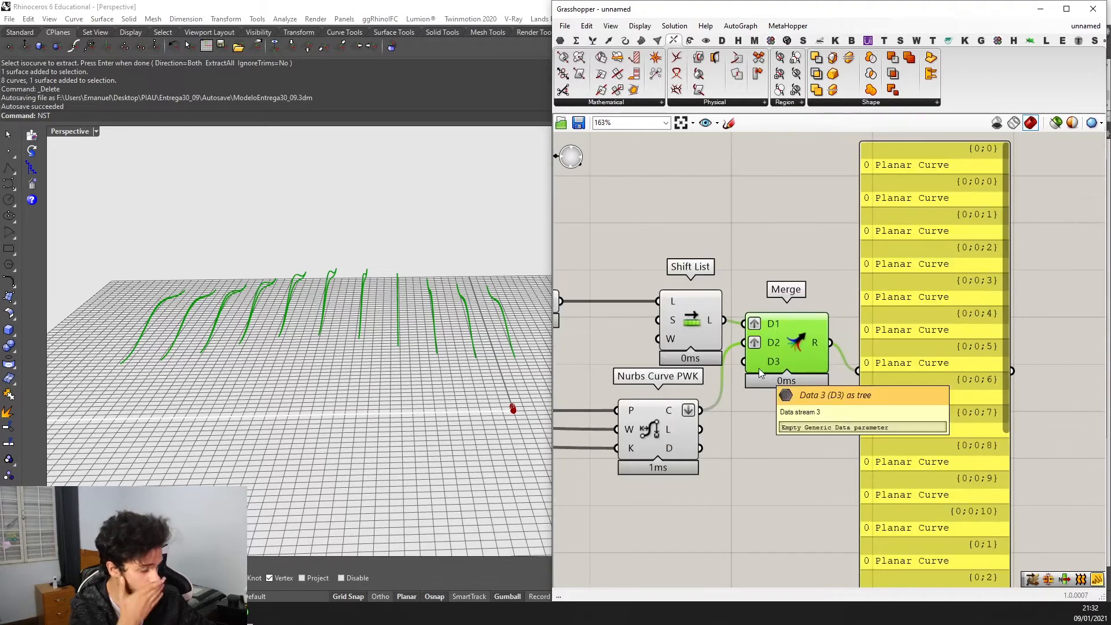
{"action": "scroll", "coordinate": [758, 368], "scroll_direction": "down", "scroll_amount": 2}
{"action": "left_click_drag", "start_coordinate": [716, 399], "coordinate": [847, 365]}
{"action": "left_click_drag", "start_coordinate": [910, 334], "coordinate": [938, 298]}
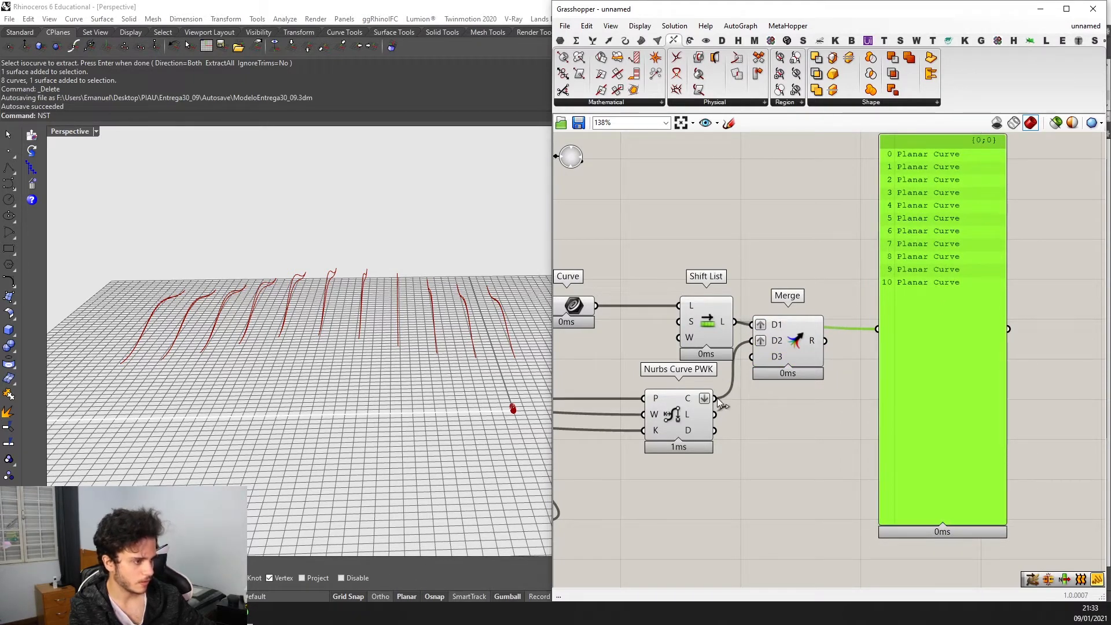
{"action": "left_click_drag", "start_coordinate": [716, 399], "coordinate": [876, 329], "text": "shift"}
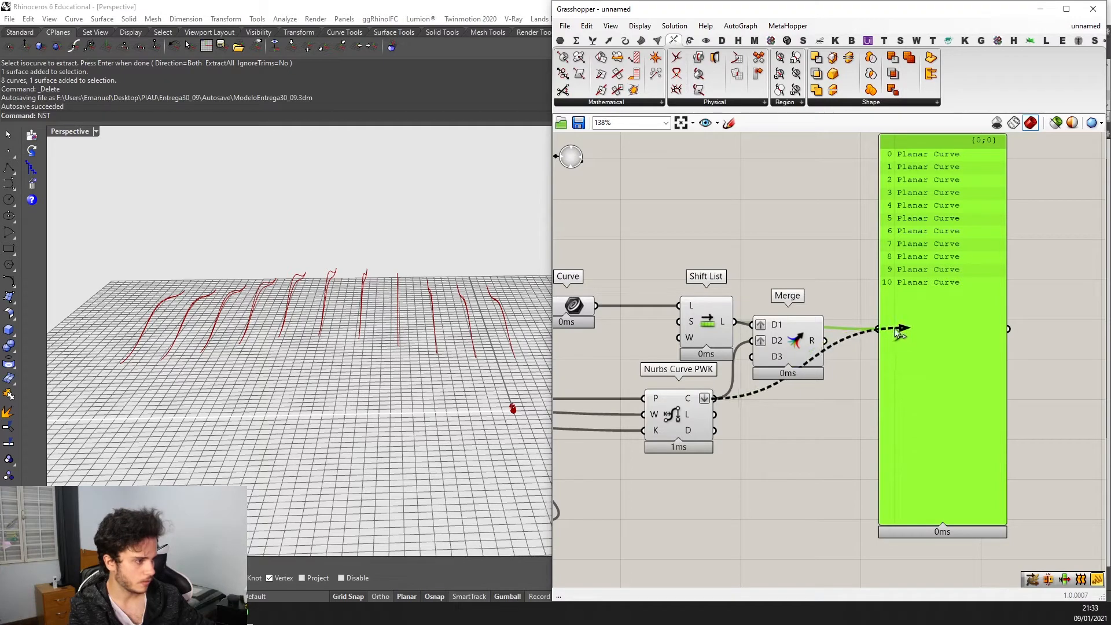
Simplify Shift List's L output, reconnect Merge's result to the panel, and space Merge away from Shift List.
{"action": "right_click", "coordinate": [724, 328]}
{"action": "left_click", "coordinate": [765, 412]}
{"action": "left_click_drag", "start_coordinate": [829, 337], "coordinate": [875, 329]}
{"action": "right_click_drag", "start_coordinate": [945, 272], "coordinate": [907, 309]}
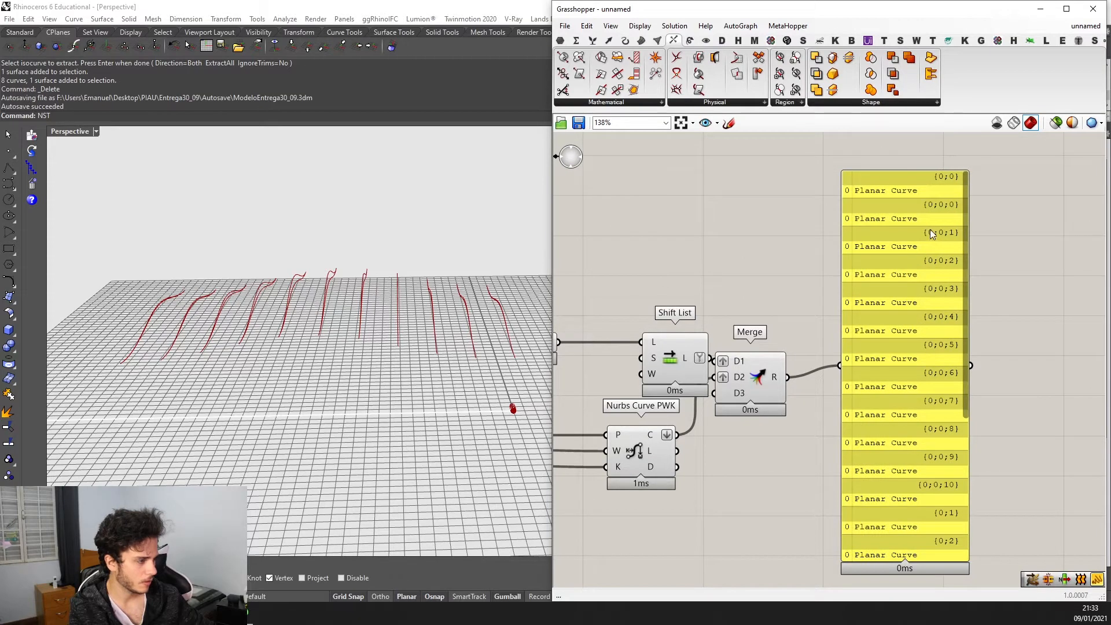
{"action": "left_click_drag", "start_coordinate": [760, 394], "coordinate": [779, 401]}
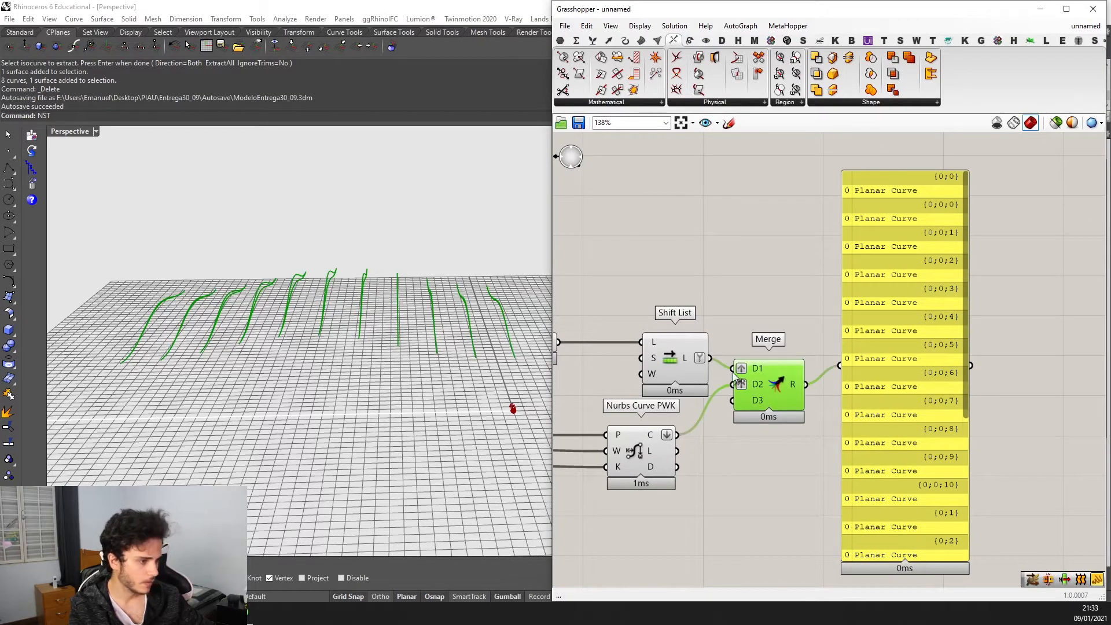
Remove the simplification from Shift List's L output and simplify Merge's D1 and D2 inputs instead.
{"action": "right_click", "coordinate": [700, 363]}
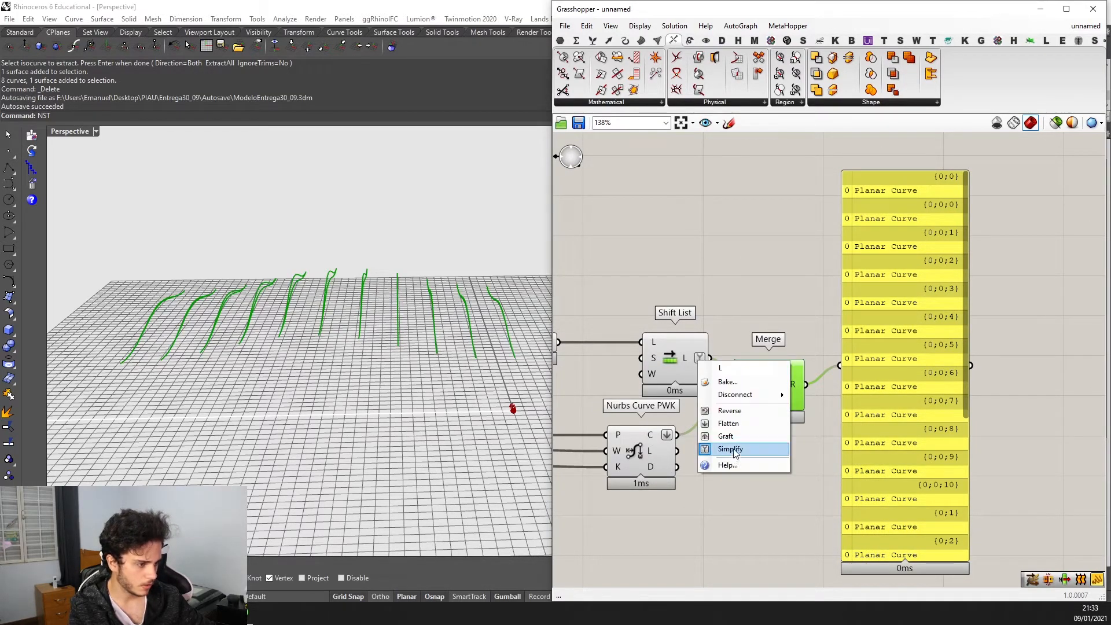
{"action": "left_click", "coordinate": [736, 451]}
{"action": "right_click", "coordinate": [764, 368]}
{"action": "left_click", "coordinate": [796, 481]}
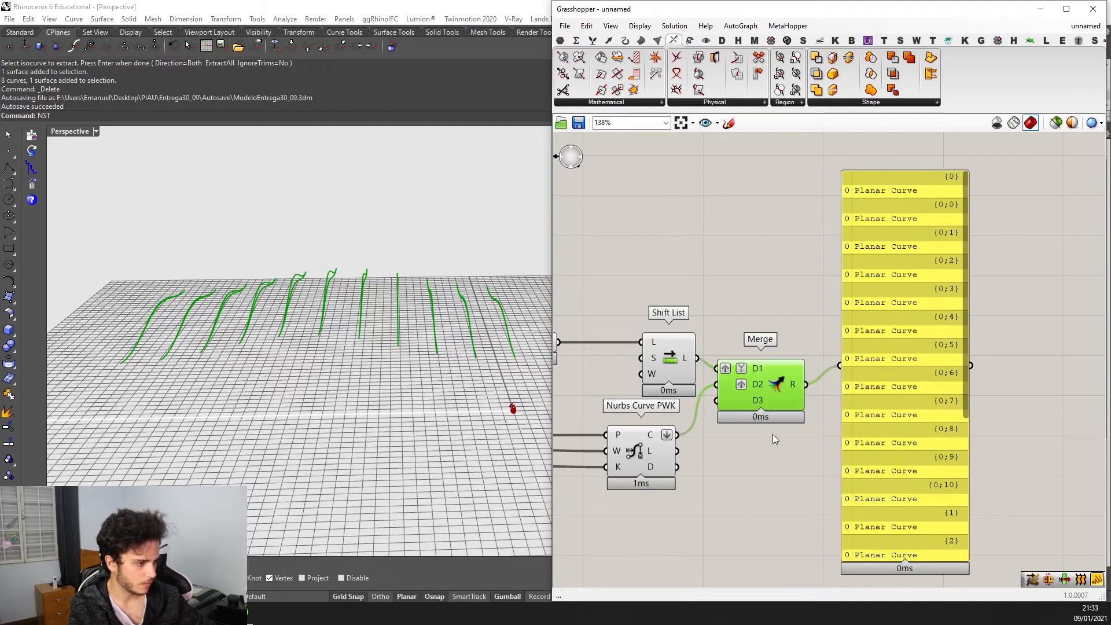
{"action": "right_click", "coordinate": [757, 385]}
{"action": "left_click", "coordinate": [810, 494]}
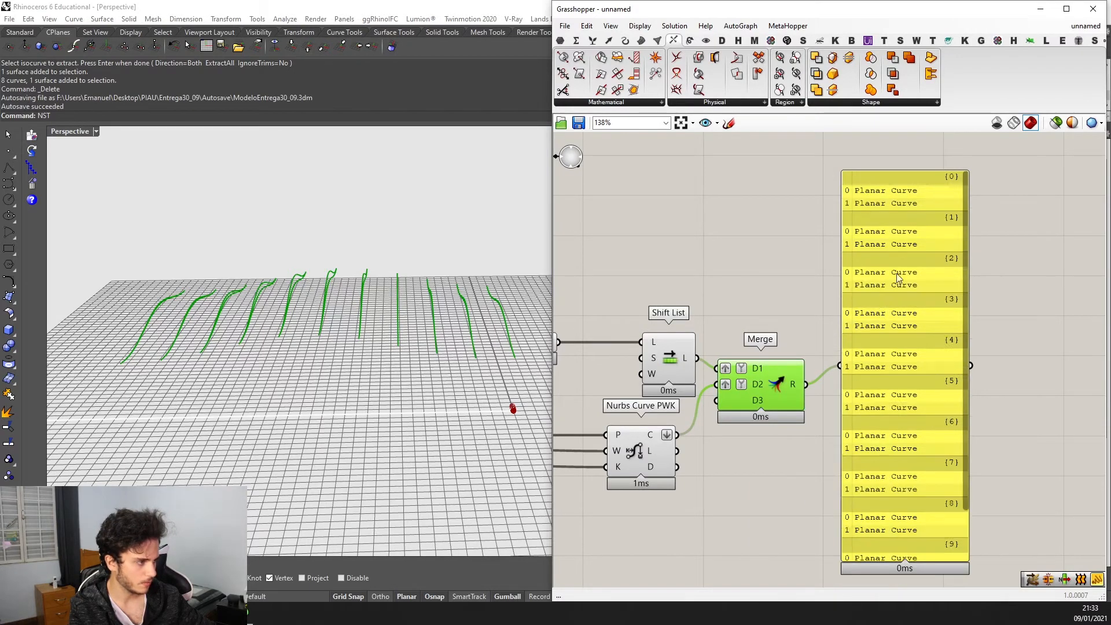
Check the merged branches in the panel and left-align the Shift List and Nurbs Curve PWK components.
{"action": "scroll", "coordinate": [895, 363], "scroll_direction": "down", "scroll_amount": 2}
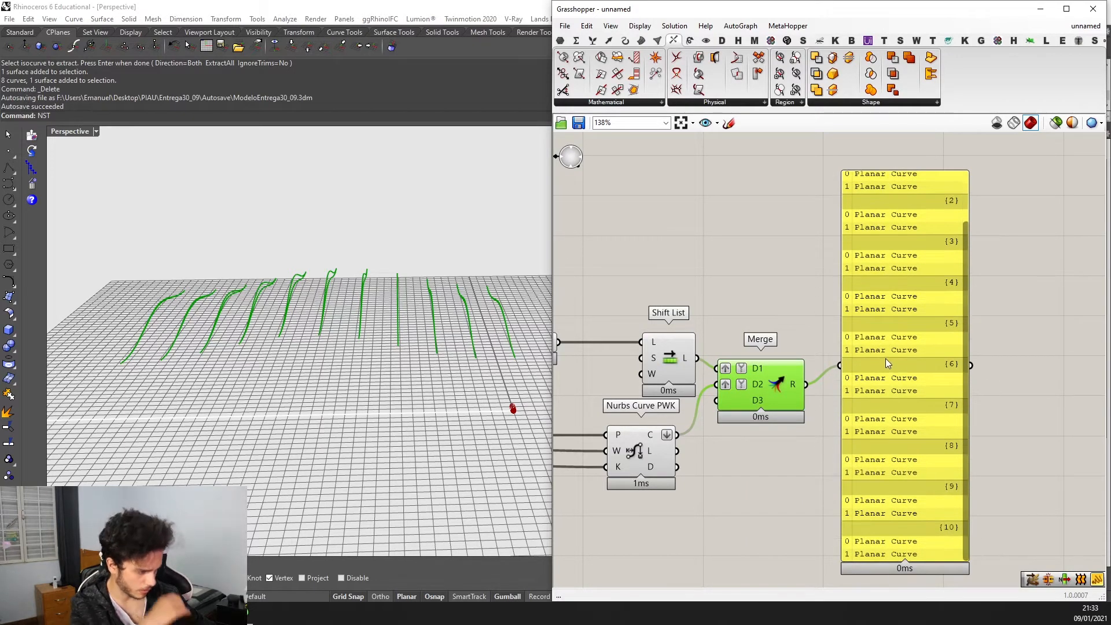
{"action": "left_click_drag", "start_coordinate": [884, 355], "coordinate": [890, 355]}
{"action": "left_click_drag", "start_coordinate": [707, 505], "coordinate": [638, 297]}
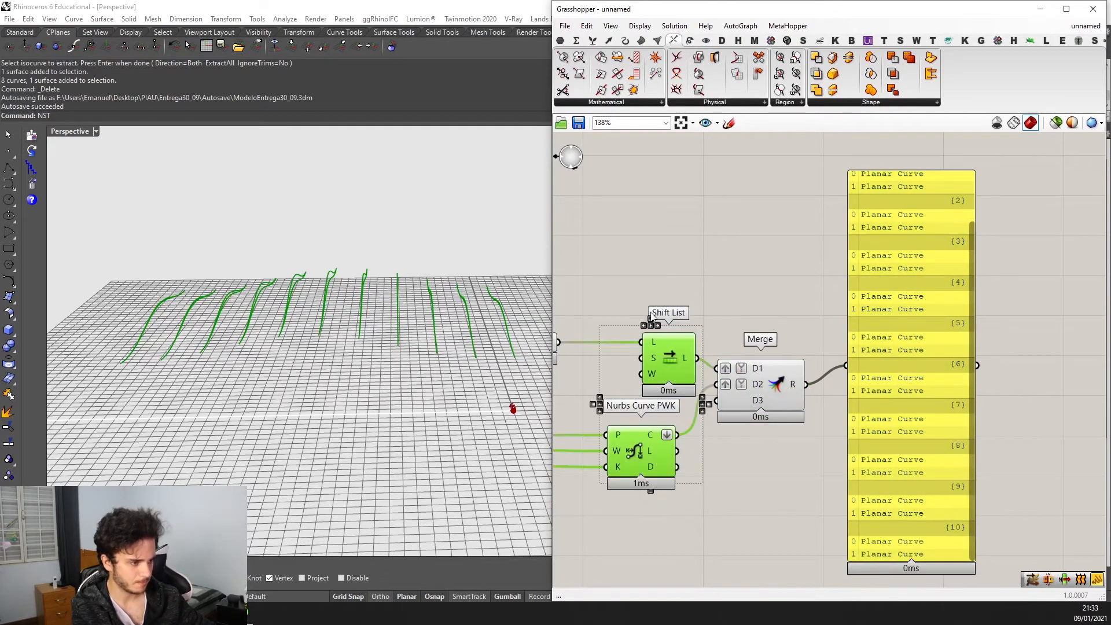
{"action": "left_click", "coordinate": [644, 325]}
{"action": "scroll", "coordinate": [731, 336], "scroll_direction": "down", "scroll_amount": 2}
{"action": "left_click", "coordinate": [803, 350]}
{"action": "scroll", "coordinate": [802, 360], "scroll_direction": "up", "scroll_amount": 2}
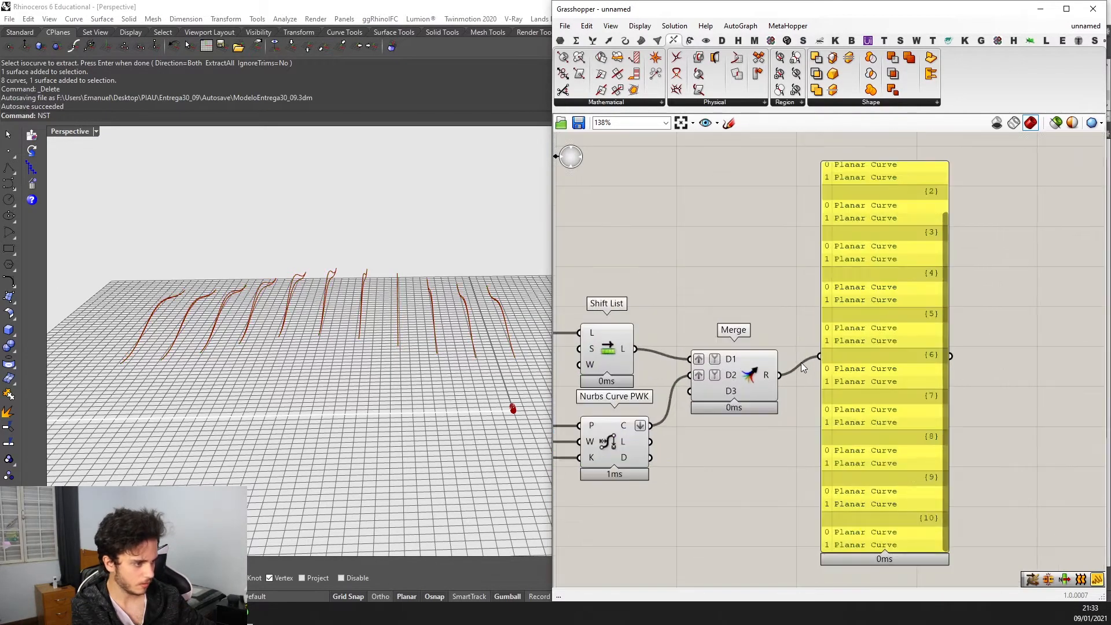
Highlight Merge's curves in the Perspective viewport and move the panel farther away from Merge.
{"action": "left_click", "coordinate": [754, 376]}
{"action": "right_click_drag", "start_coordinate": [395, 324], "coordinate": [317, 253]}
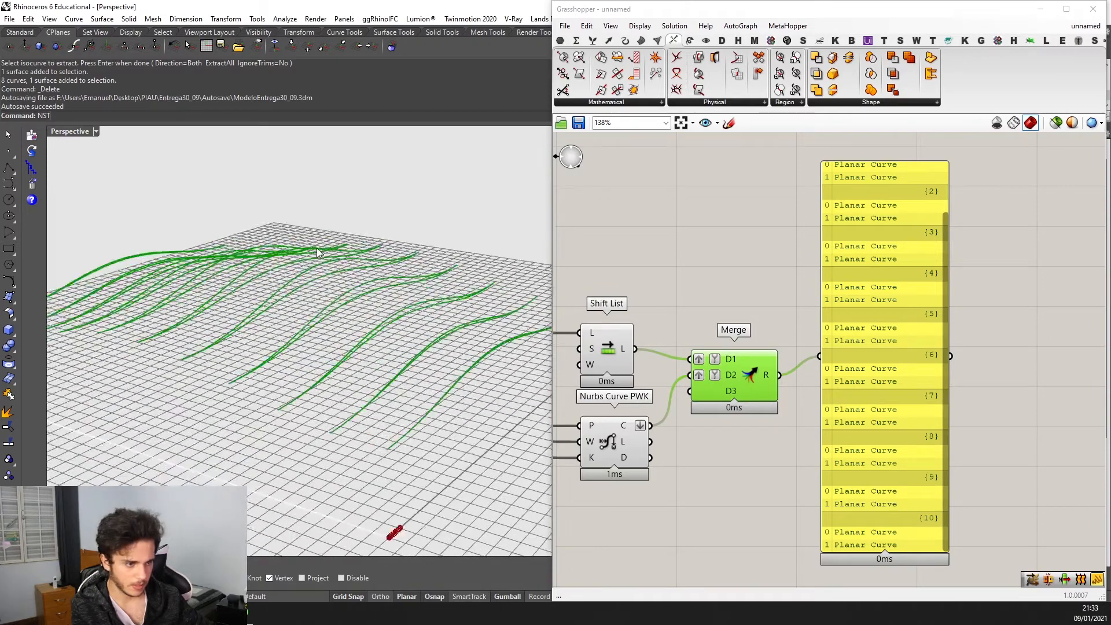
{"action": "scroll", "coordinate": [794, 352], "scroll_direction": "down", "scroll_amount": 2}
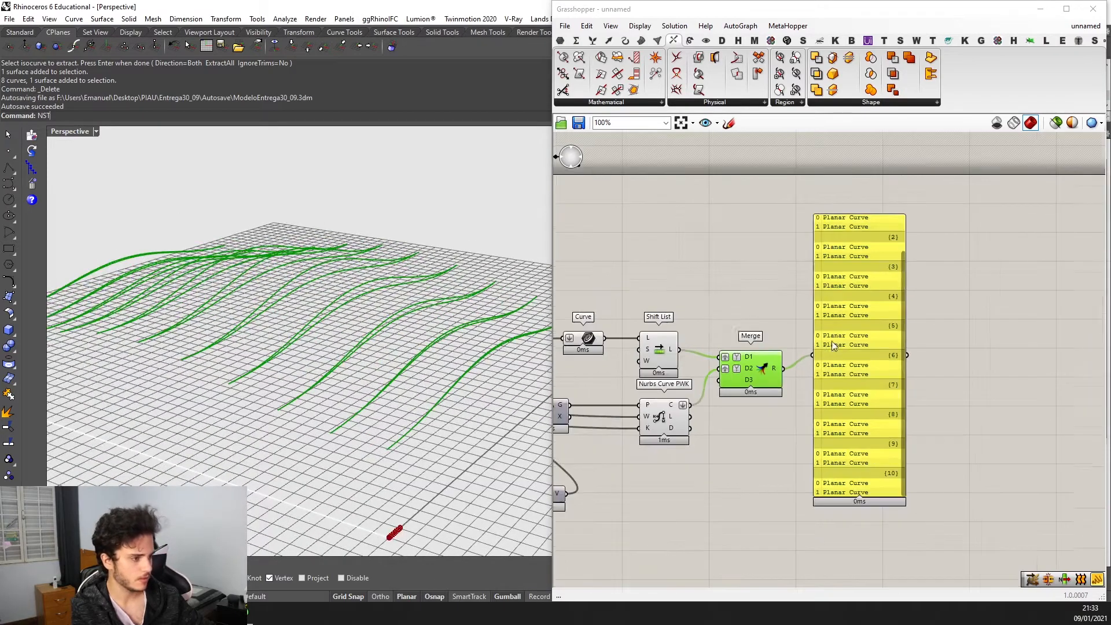
{"action": "left_click_drag", "start_coordinate": [832, 342], "coordinate": [869, 353]}
{"action": "double_click", "coordinate": [799, 320]}
{"action": "type", "text": "loft"}
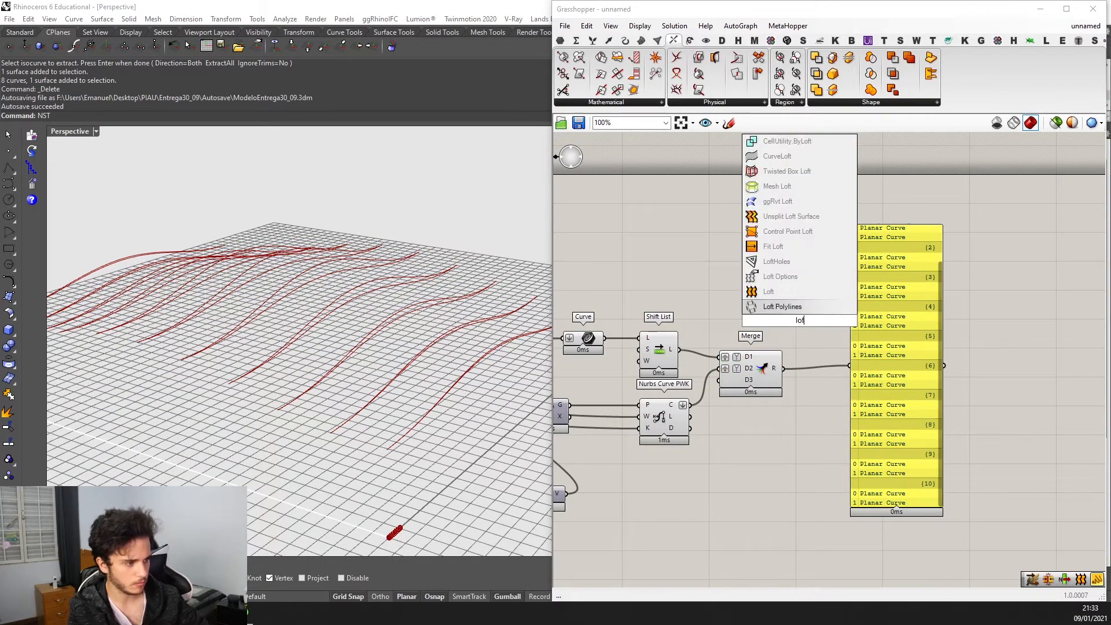
{"action": "key", "text": "Return"}
{"action": "key", "text": "ctrl+z"}
Add a Loft component between Merge and the panel, connect Merge's R output to its C input, and inspect the lofted surfaces.
{"action": "double_click", "coordinate": [795, 322]}
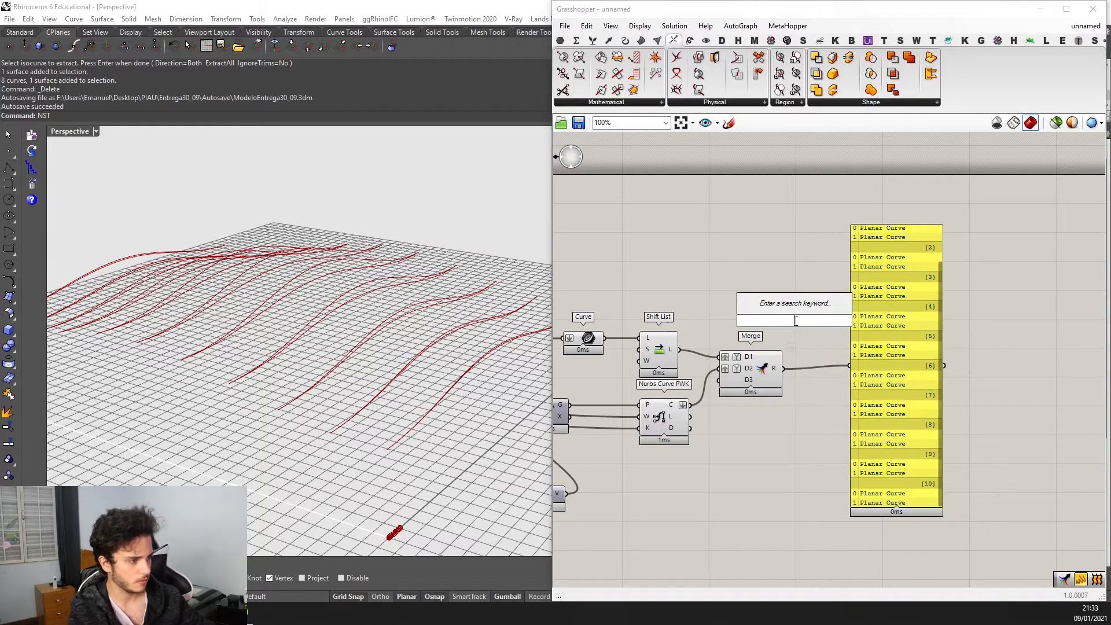
{"action": "type", "text": "lof"}
{"action": "key", "text": "Return"}
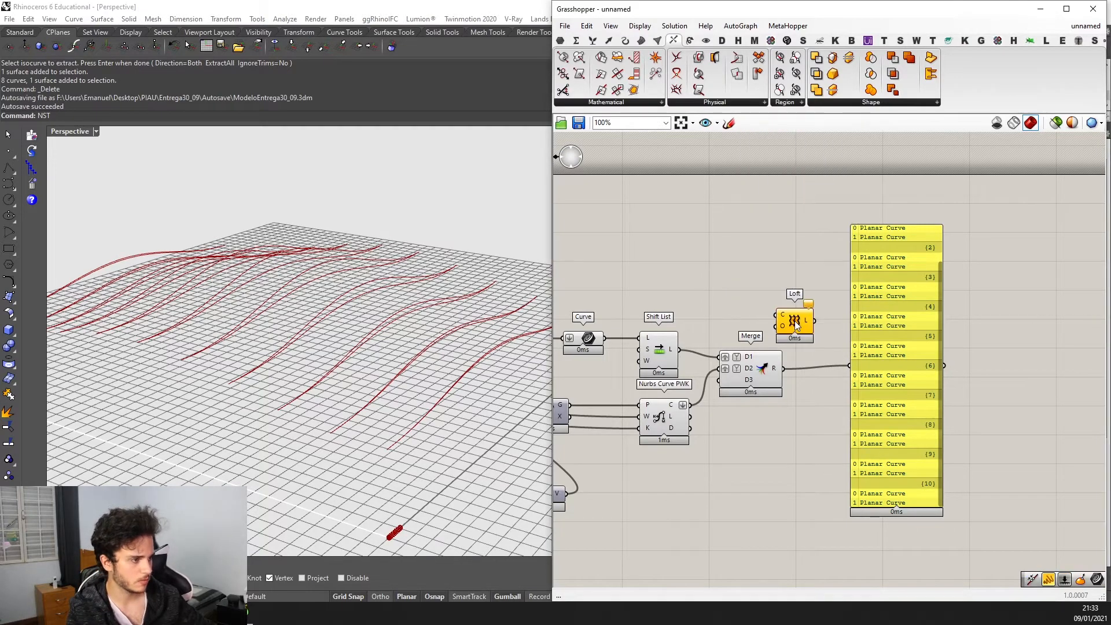
{"action": "scroll", "coordinate": [804, 336], "scroll_direction": "up", "scroll_amount": 2}
{"action": "left_click_drag", "start_coordinate": [762, 399], "coordinate": [806, 377]}
{"action": "right_click_drag", "start_coordinate": [376, 347], "coordinate": [310, 319]}
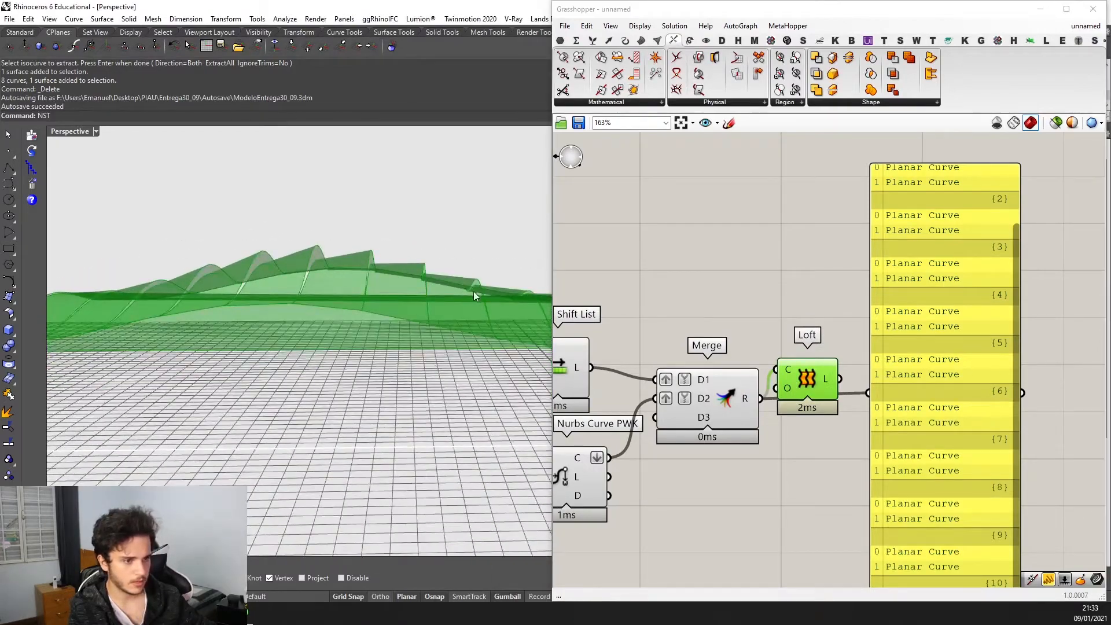
{"action": "mouse_move", "coordinate": [474, 296]}
{"action": "right_mouse_down"}
{"action": "mouse_move", "coordinate": [506, 390]}
{"action": "mouse_move", "coordinate": [521, 365]}
{"action": "mouse_move", "coordinate": [386, 300]}
{"action": "mouse_move", "coordinate": [472, 282]}
{"action": "right_mouse_up"}
{"action": "right_click_drag", "start_coordinate": [199, 314], "coordinate": [492, 319]}
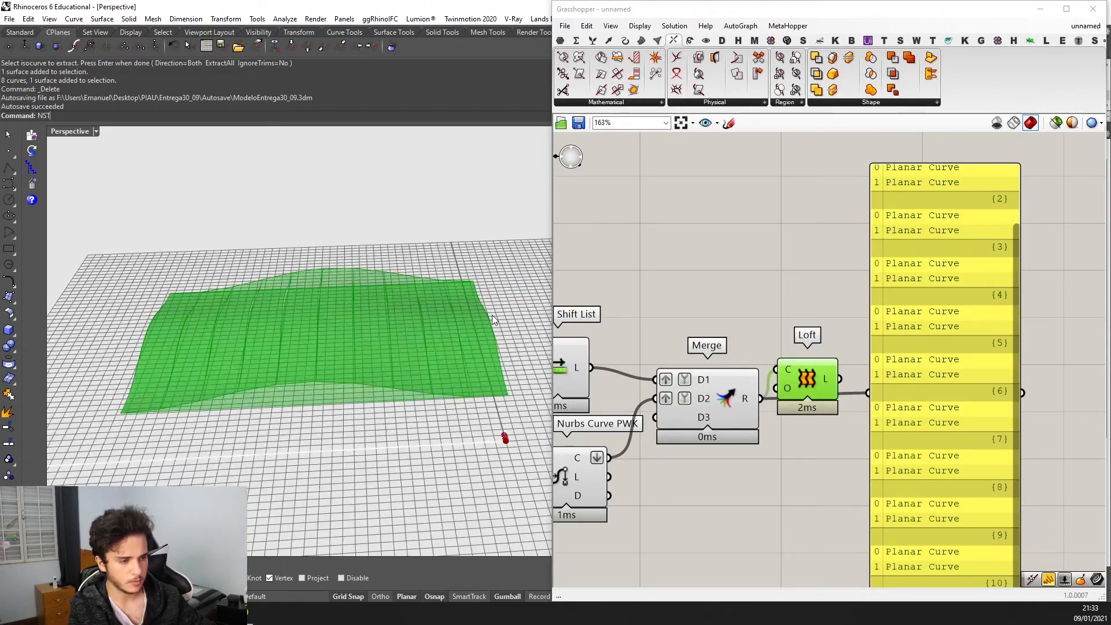
Set Shift List's W (wrap) input to False and check the lofted strips in the viewport.
{"action": "right_click_drag", "start_coordinate": [636, 317], "coordinate": [690, 320]}
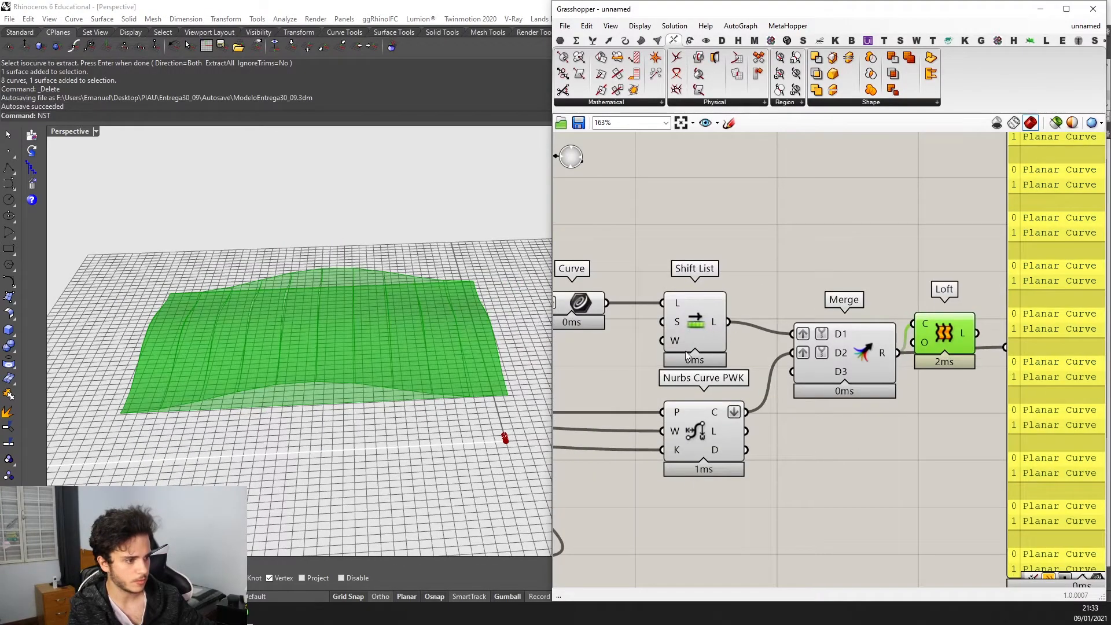
{"action": "scroll", "coordinate": [677, 341], "scroll_direction": "up", "scroll_amount": 2}
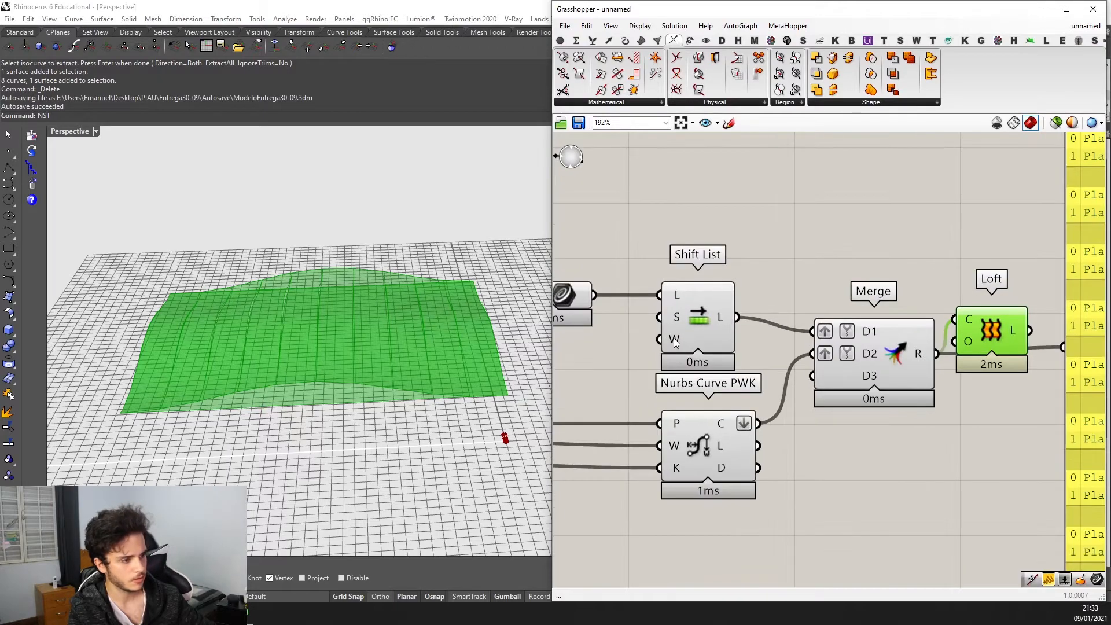
{"action": "right_click", "coordinate": [672, 339]}
{"action": "mouse_move", "coordinate": [719, 454]}
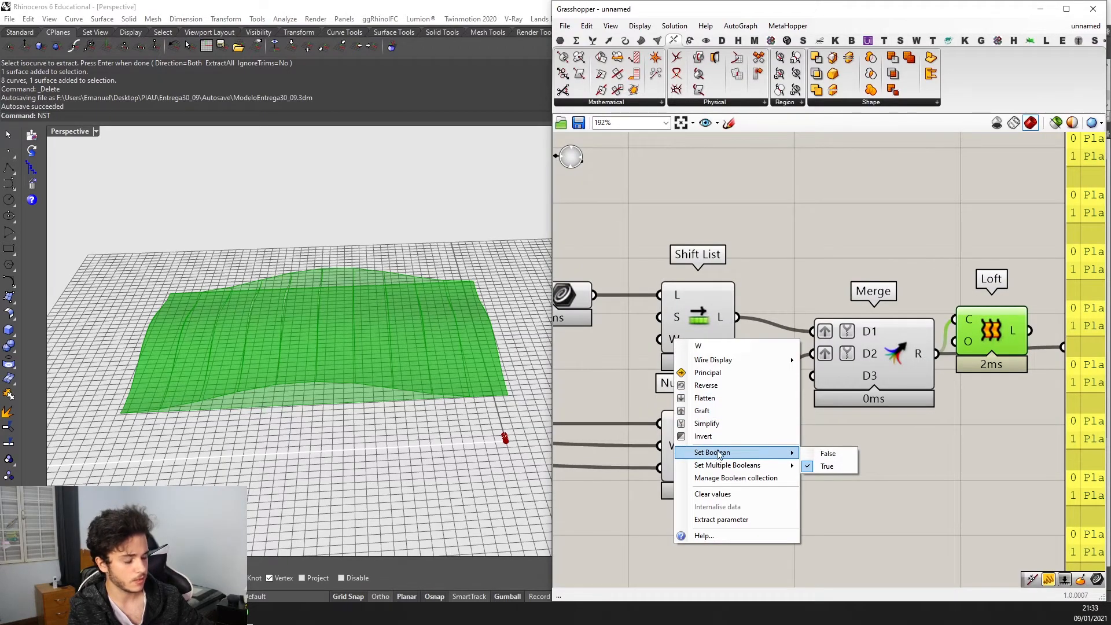
{"action": "left_click", "coordinate": [827, 453]}
{"action": "right_click_drag", "start_coordinate": [385, 439], "coordinate": [468, 351]}
{"action": "scroll", "coordinate": [909, 288], "scroll_direction": "down", "scroll_amount": 4}
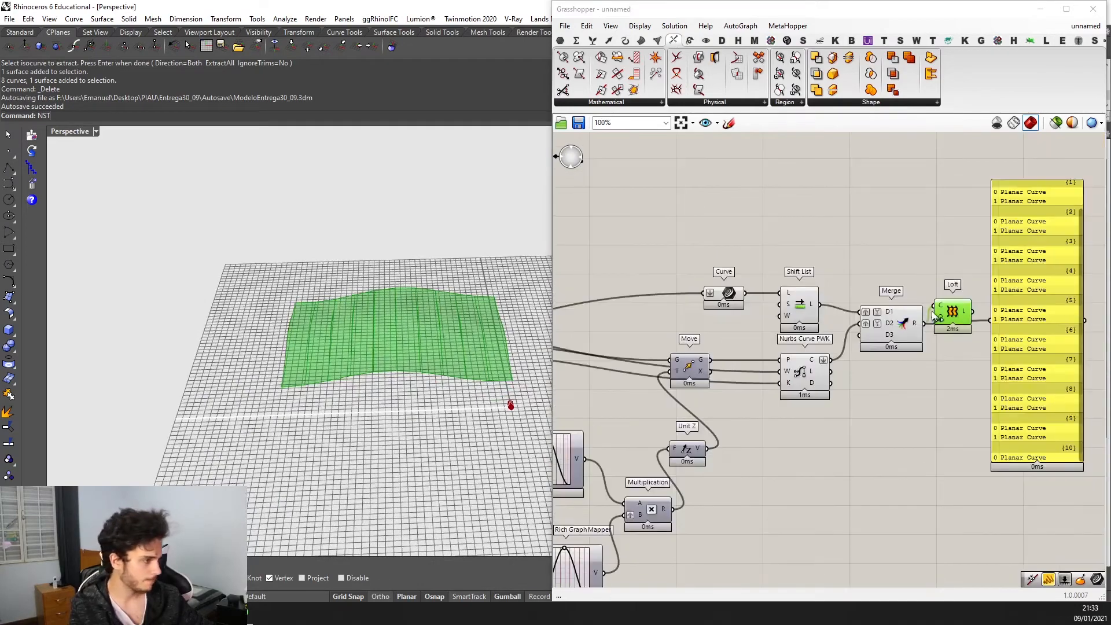
{"action": "scroll", "coordinate": [841, 293], "scroll_direction": "down", "scroll_amount": 6}
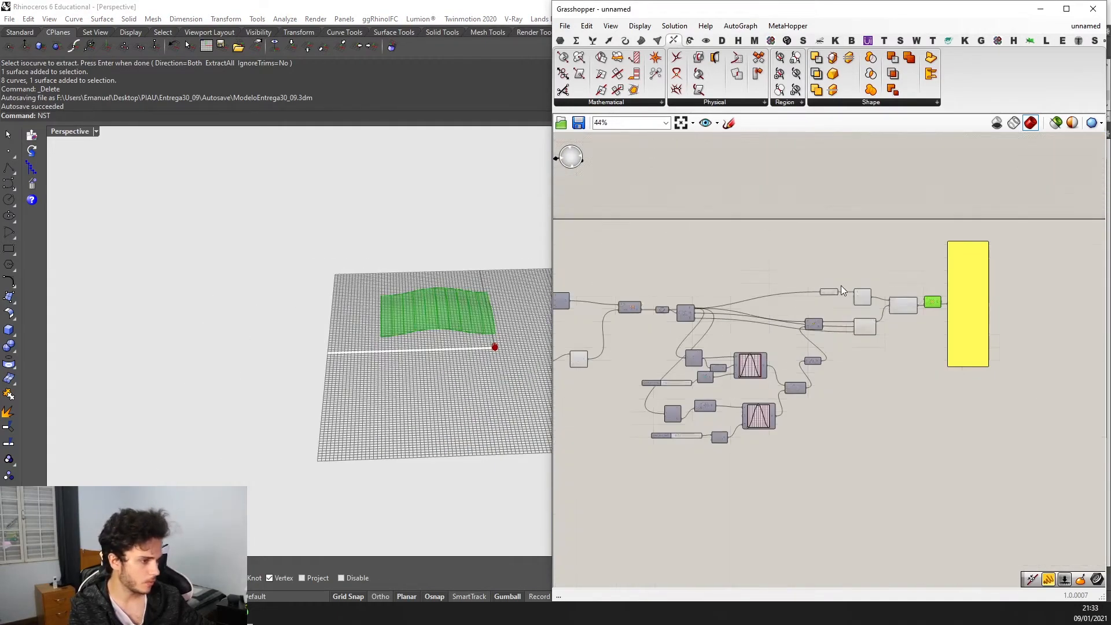
Add a Custom Preview component and place it between Loft and the panel, below the Merge wire.
{"action": "scroll", "coordinate": [862, 295], "scroll_direction": "up", "scroll_amount": 4}
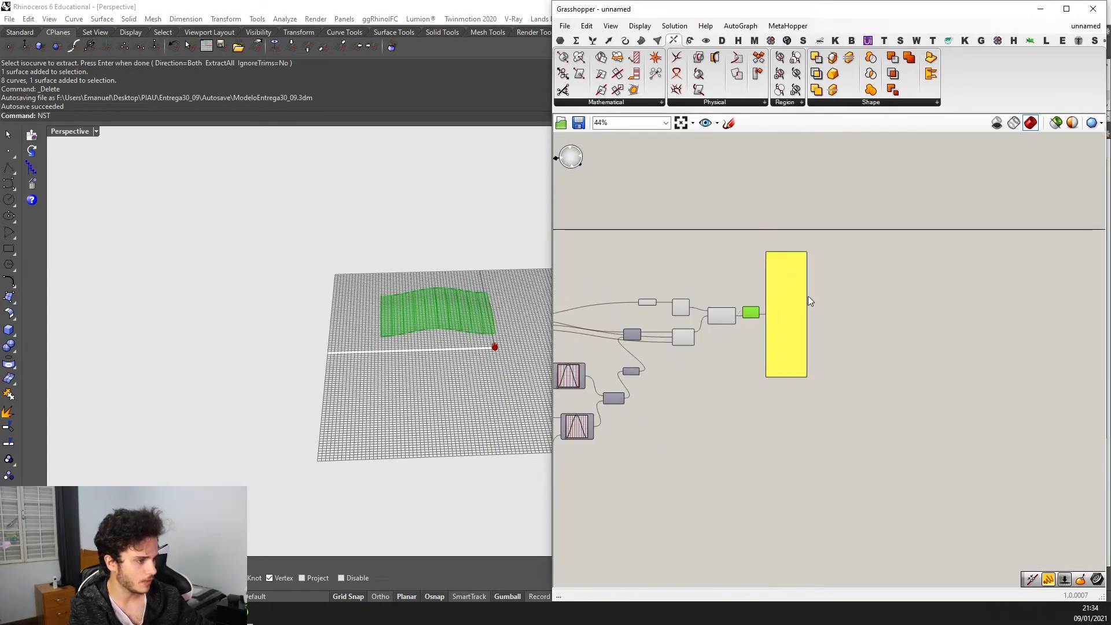
{"action": "left_click", "coordinate": [818, 292]}
{"action": "scroll", "coordinate": [345, 312], "scroll_direction": "up", "scroll_amount": 2}
{"action": "scroll", "coordinate": [345, 313], "scroll_direction": "down", "scroll_amount": 2}
{"action": "scroll", "coordinate": [764, 336], "scroll_direction": "up", "scroll_amount": 2}
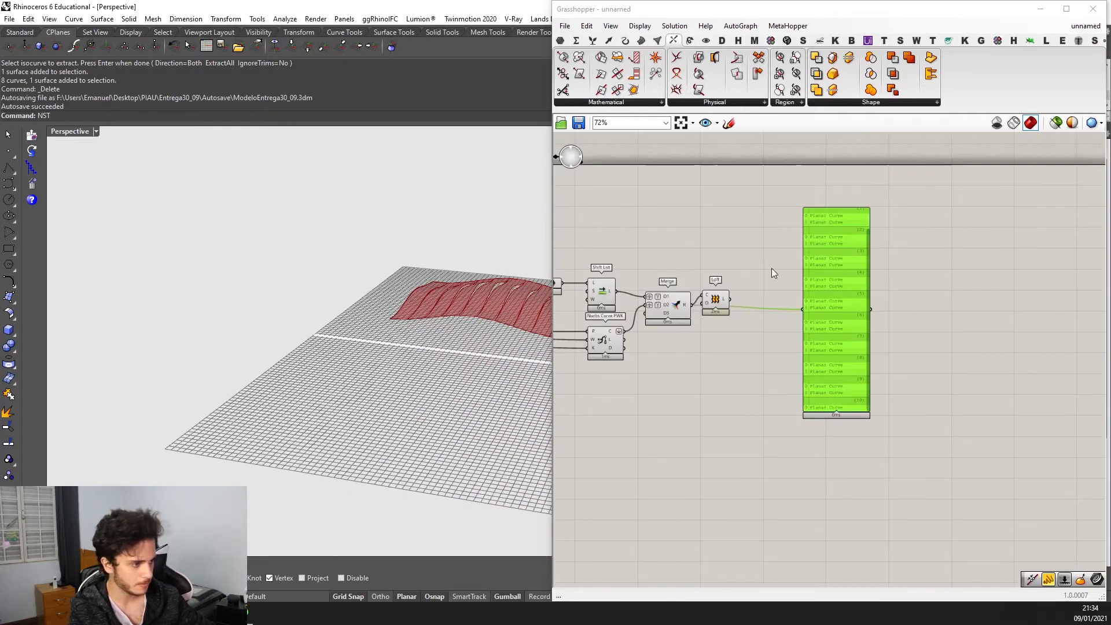
{"action": "double_click", "coordinate": [764, 257]}
{"action": "type", "text": "custom"}
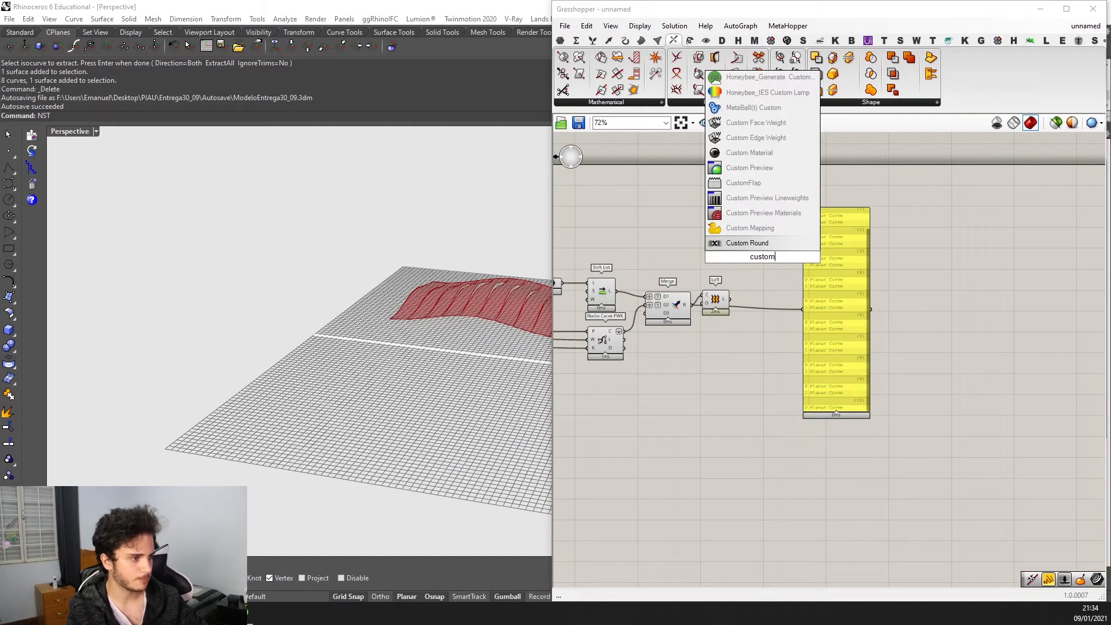
{"action": "key", "text": "Up"}
{"action": "key", "text": "Up"}
{"action": "key", "text": "Up"}
{"action": "key", "text": "Up"}
{"action": "key", "text": "Up"}
{"action": "key", "text": "Return"}
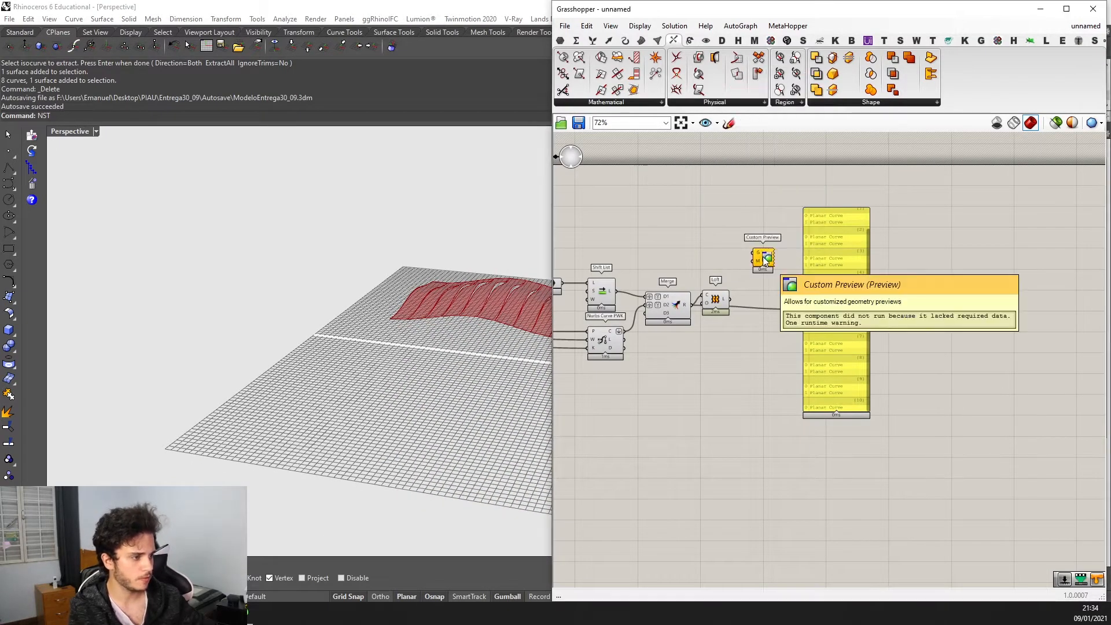
{"action": "scroll", "coordinate": [765, 261], "scroll_direction": "up", "scroll_amount": 3}
{"action": "left_click_drag", "start_coordinate": [764, 262], "coordinate": [822, 404]}
{"action": "scroll", "coordinate": [681, 346], "scroll_direction": "up", "scroll_amount": 1}
{"action": "scroll", "coordinate": [757, 313], "scroll_direction": "down", "scroll_amount": 1}
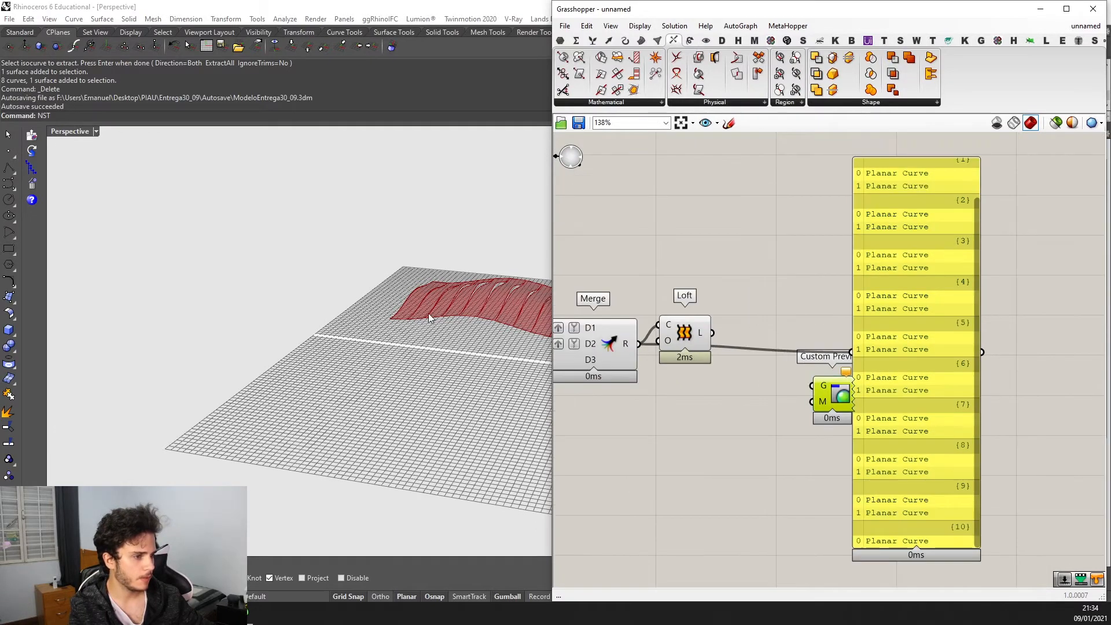
Move the panel farther away and add a Mesh Surface component above Custom Preview.
{"action": "right_click_drag", "start_coordinate": [429, 314], "coordinate": [376, 343]}
{"action": "right_click_drag", "start_coordinate": [831, 331], "coordinate": [735, 310]}
{"action": "left_click_drag", "start_coordinate": [860, 307], "coordinate": [957, 305]}
{"action": "left_click", "coordinate": [769, 274]}
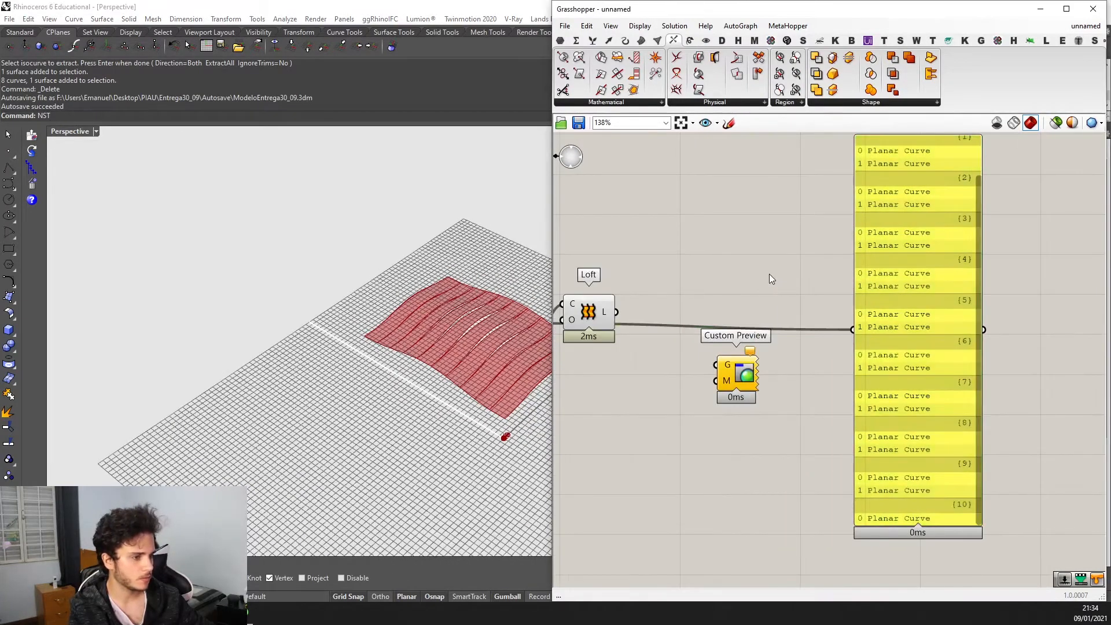
{"action": "double_click", "coordinate": [770, 275]}
{"action": "type", "text": "mesh sur"}
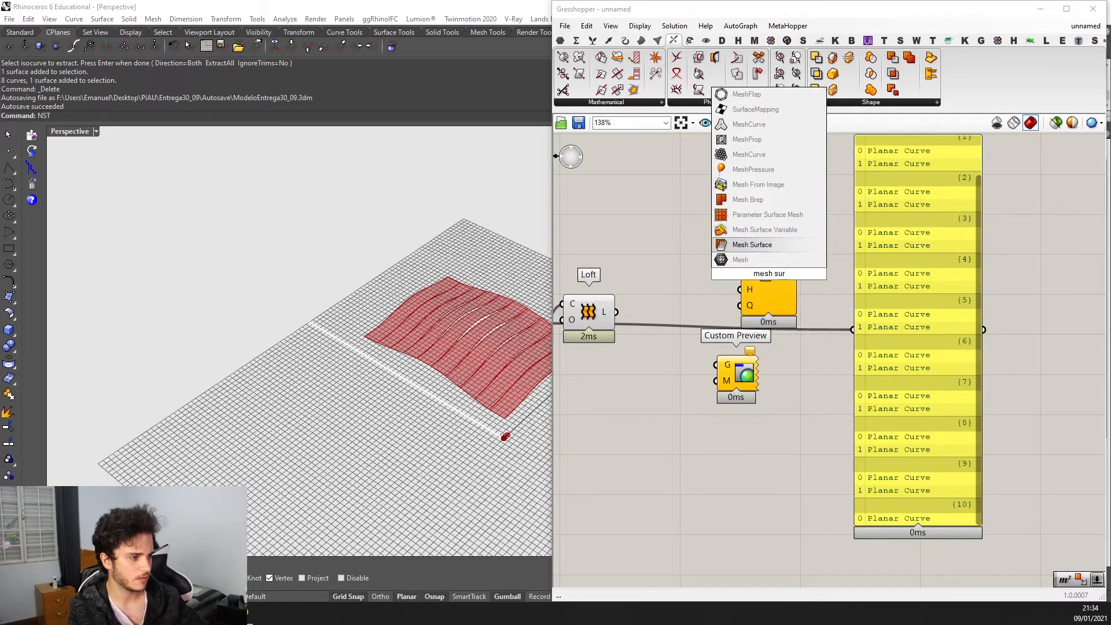
{"action": "key", "text": "Return"}
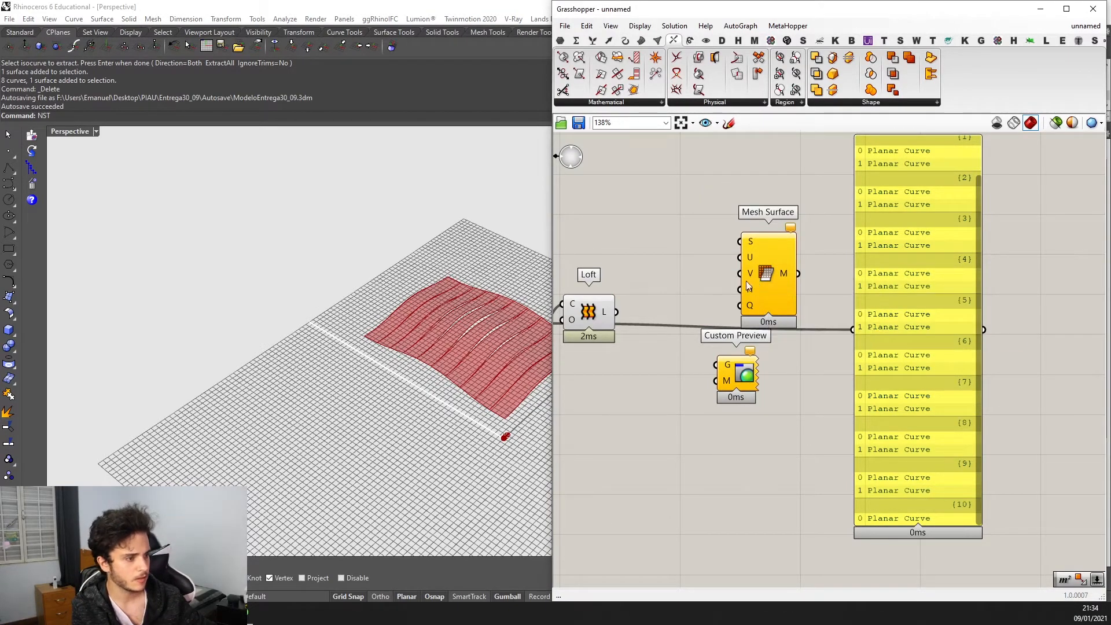
Switch the Perspective viewport to Rendered display mode and inspect the lofted strips.
{"action": "left_click", "coordinate": [596, 316]}
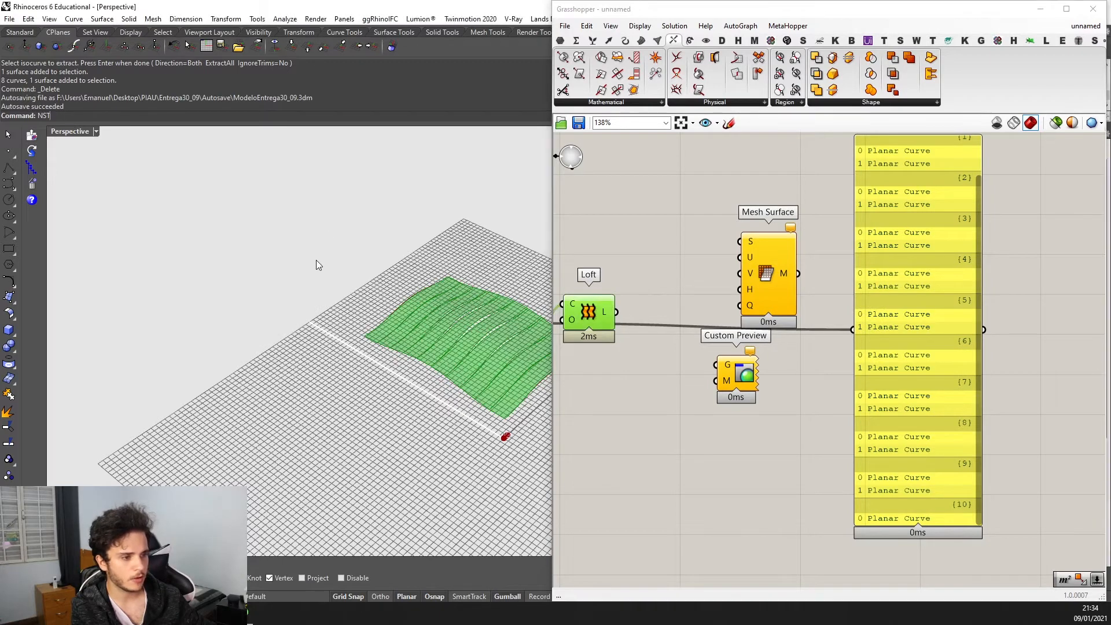
{"action": "right_click_drag", "start_coordinate": [315, 259], "coordinate": [278, 232]}
{"action": "left_click", "coordinate": [87, 132]}
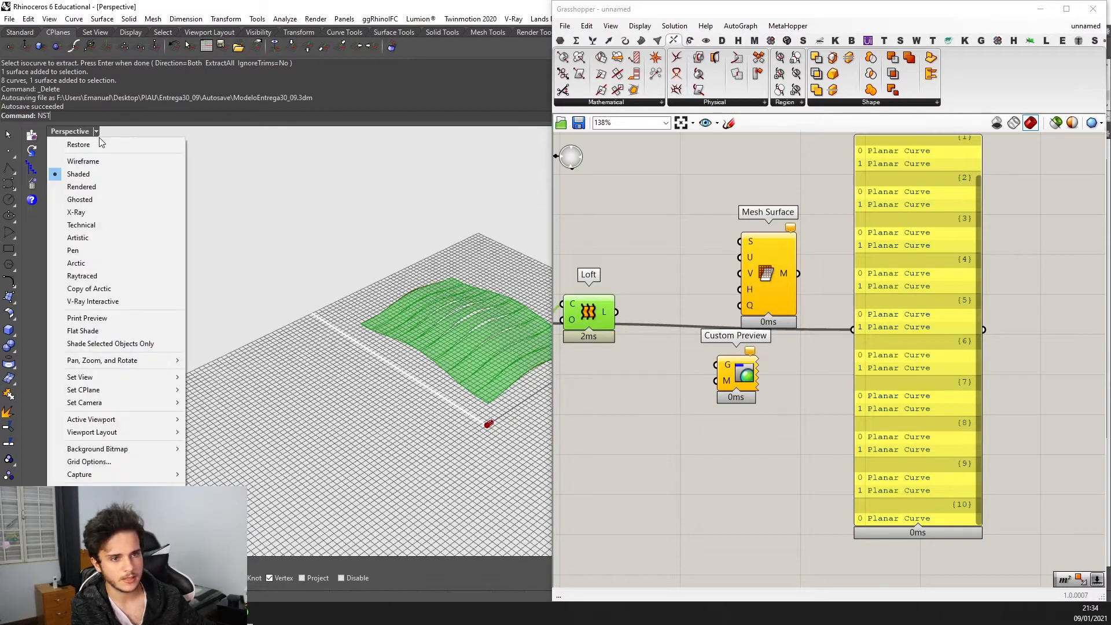
{"action": "left_click", "coordinate": [102, 191]}
{"action": "left_click", "coordinate": [860, 245]}
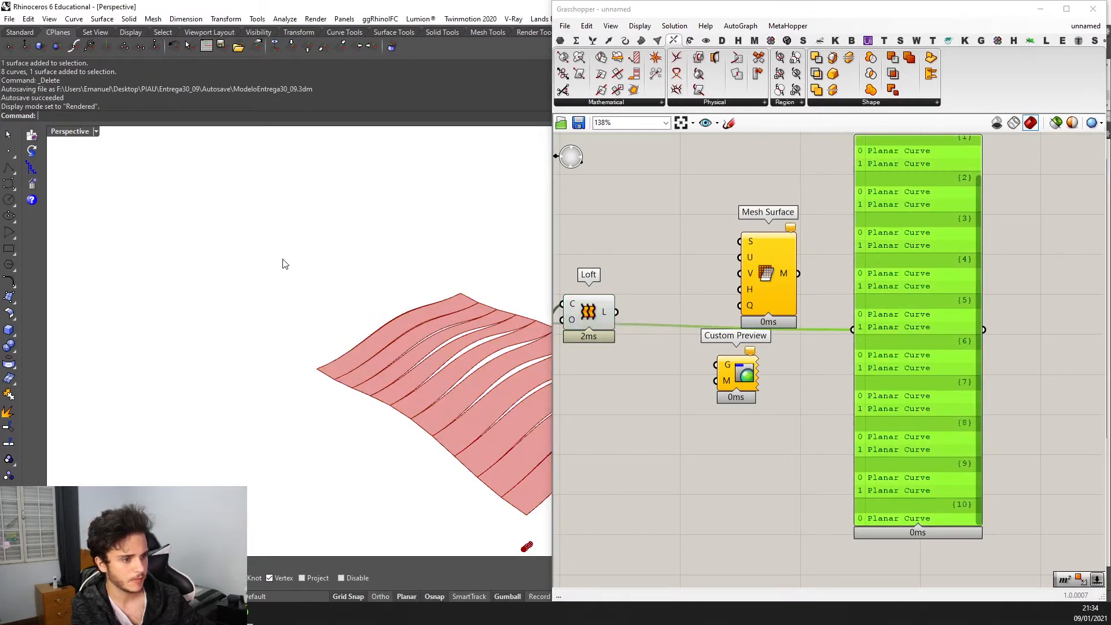
{"action": "right_click_drag", "start_coordinate": [284, 262], "coordinate": [288, 235]}
{"action": "scroll", "coordinate": [581, 281], "scroll_direction": "down", "scroll_amount": 1}
{"action": "right_click_drag", "start_coordinate": [427, 290], "coordinate": [412, 335]}
{"action": "scroll", "coordinate": [677, 313], "scroll_direction": "up", "scroll_amount": 3}
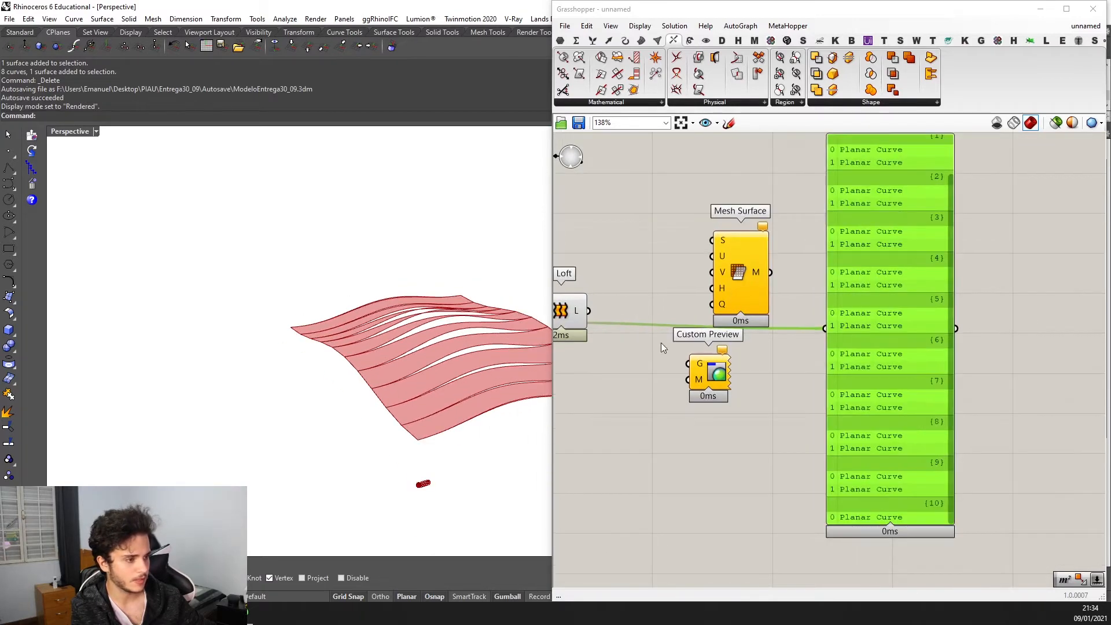
Connect Loft's output to Custom Preview's geometry input and turn off the preview of the components from Control Points through Loft.
{"action": "left_click_drag", "start_coordinate": [584, 306], "coordinate": [731, 377]}
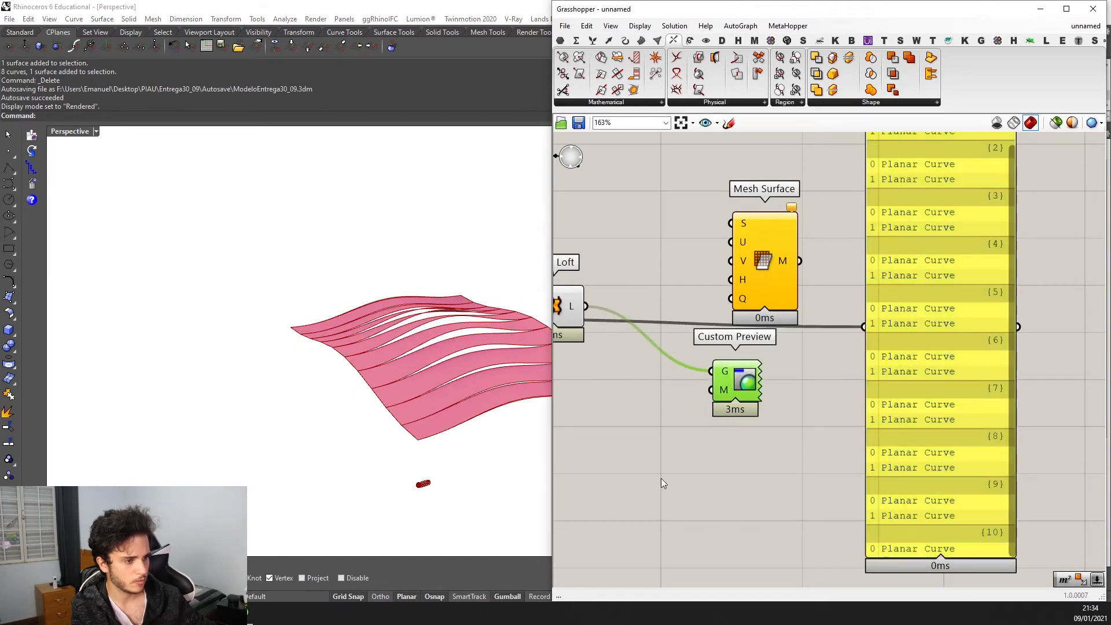
{"action": "left_click", "coordinate": [661, 478]}
{"action": "scroll", "coordinate": [597, 302], "scroll_direction": "down", "scroll_amount": 3}
{"action": "right_click_drag", "start_coordinate": [598, 304], "coordinate": [861, 304]}
{"action": "scroll", "coordinate": [848, 335], "scroll_direction": "down", "scroll_amount": 6}
{"action": "left_click_drag", "start_coordinate": [867, 415], "coordinate": [597, 237]}
{"action": "middle_click", "coordinate": [726, 256]}
{"action": "left_click", "coordinate": [759, 226]}
Examine the previewed roof strips and the gaps between them from several angles in the Perspective viewport.
{"action": "scroll", "coordinate": [445, 347], "scroll_direction": "up", "scroll_amount": 3}
{"action": "right_click_drag", "start_coordinate": [439, 288], "coordinate": [364, 302]}
{"action": "scroll", "coordinate": [364, 301], "scroll_direction": "down", "scroll_amount": 3}
{"action": "scroll", "coordinate": [359, 290], "scroll_direction": "up", "scroll_amount": 6}
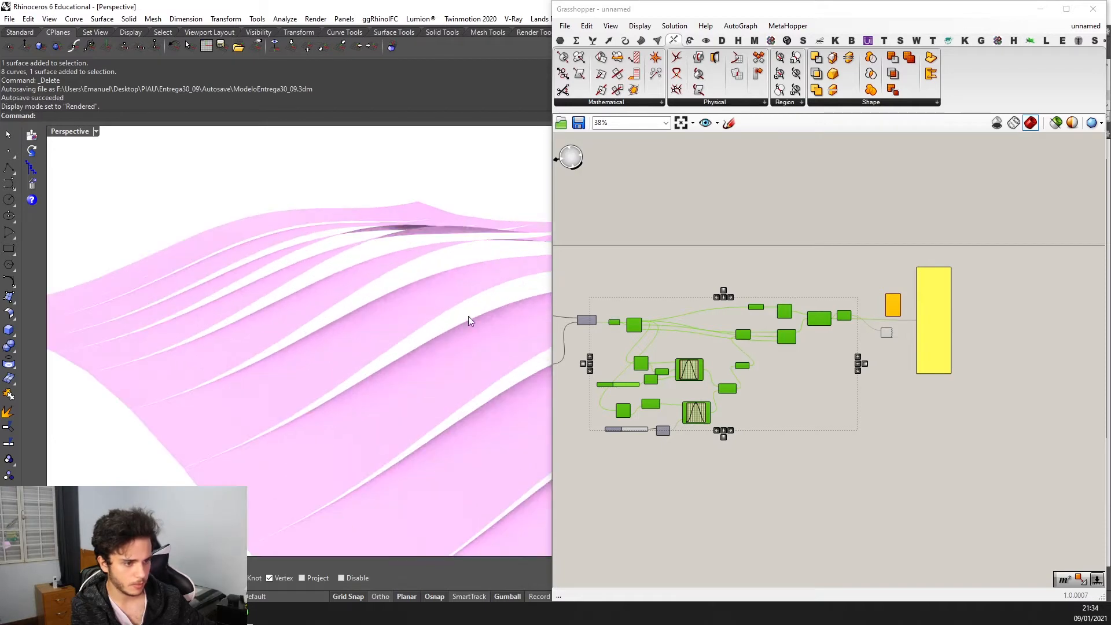
{"action": "right_click_drag", "start_coordinate": [386, 222], "coordinate": [479, 268]}
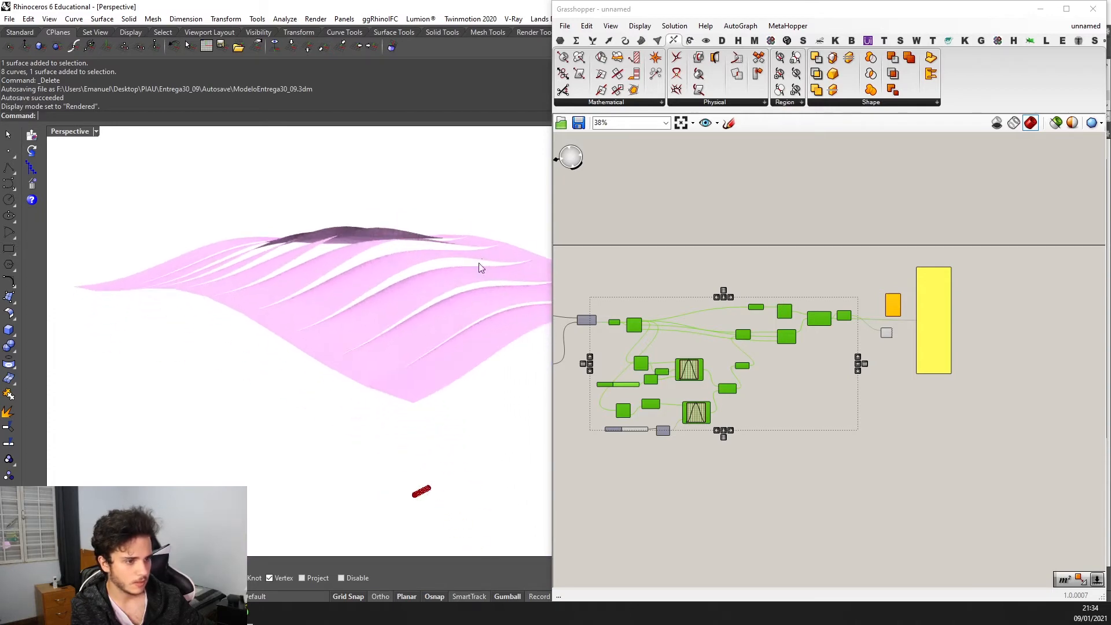
{"action": "scroll", "coordinate": [933, 315], "scroll_direction": "up", "scroll_amount": 4}
{"action": "scroll", "coordinate": [374, 291], "scroll_direction": "up", "scroll_amount": 2}
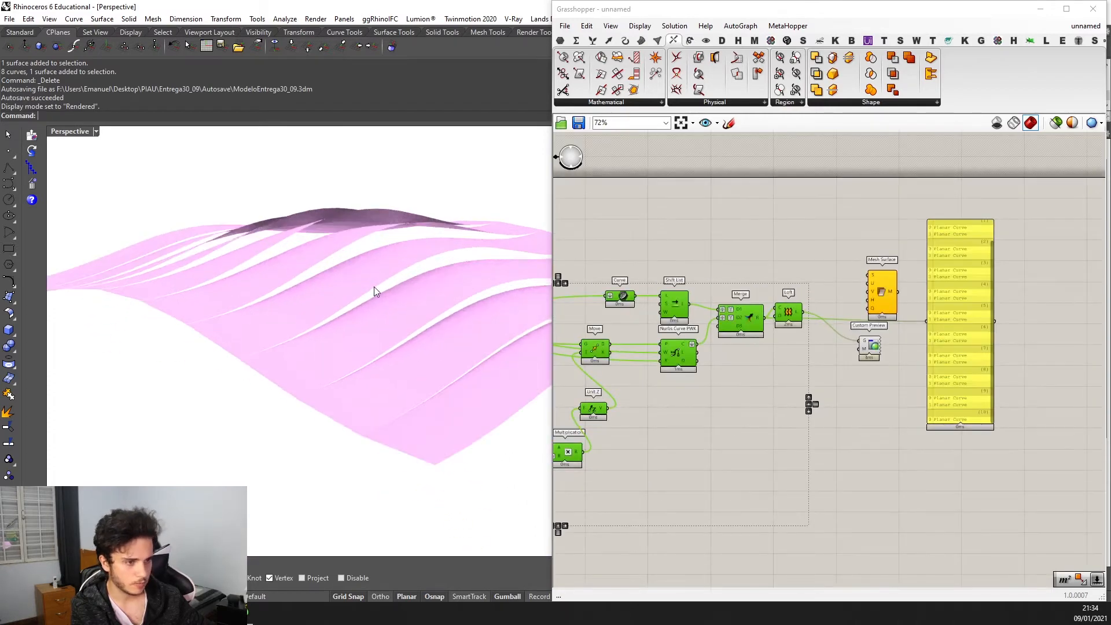
{"action": "right_click_drag", "start_coordinate": [401, 283], "coordinate": [370, 254]}
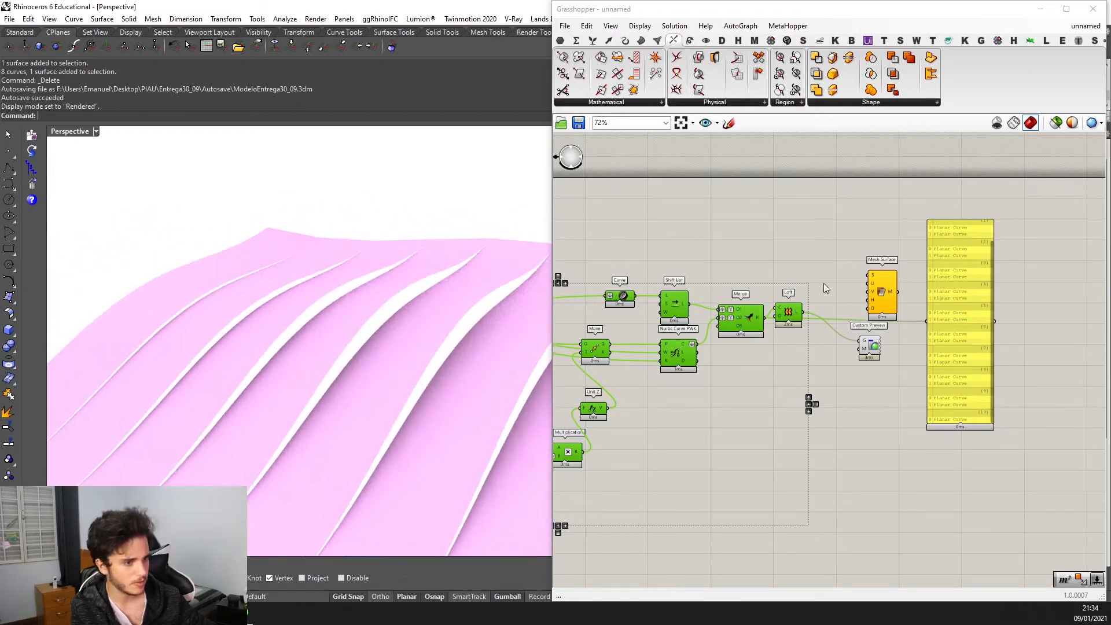
Set the Grasshopper preview mesh quality to High Quality and check the strips in the viewport.
{"action": "right_click_drag", "start_coordinate": [919, 232], "coordinate": [880, 232]}
{"action": "left_click", "coordinate": [852, 215]}
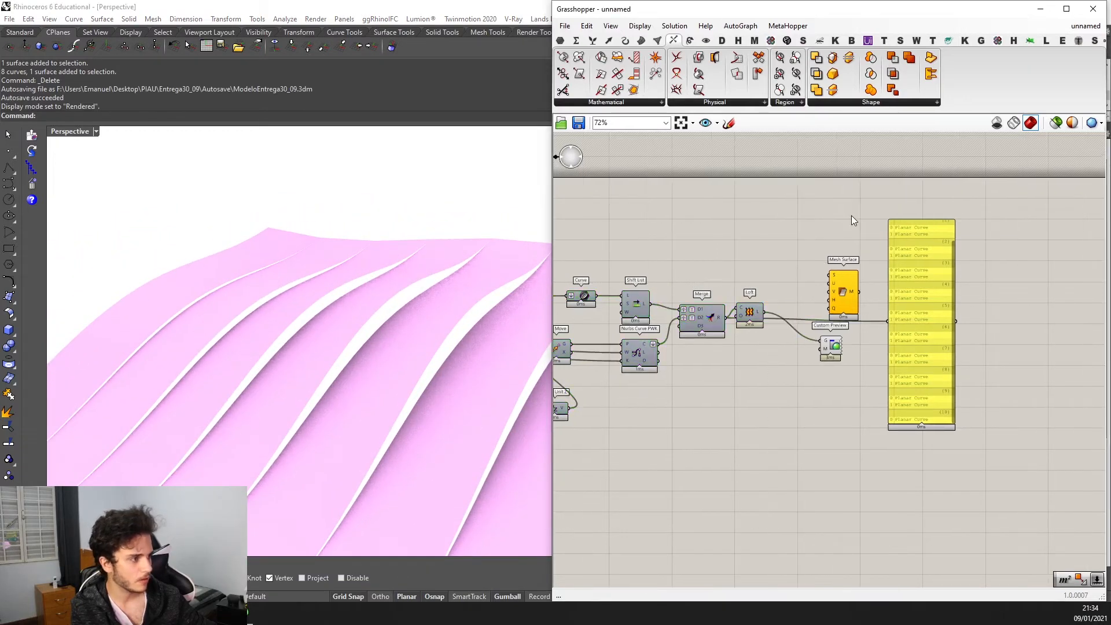
{"action": "left_click", "coordinate": [1090, 123]}
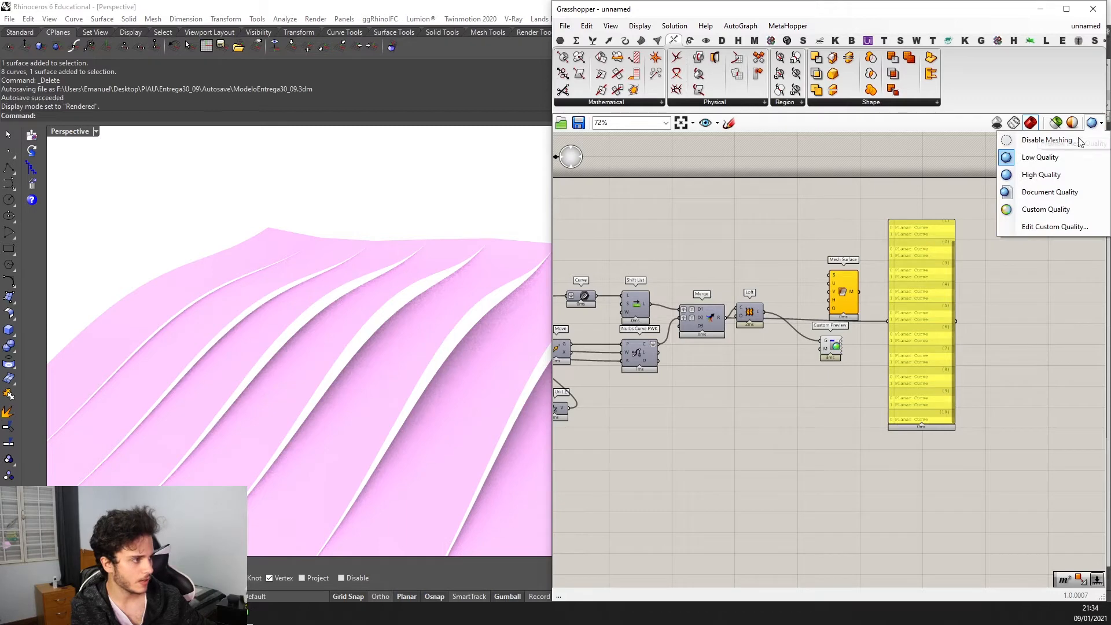
{"action": "left_click", "coordinate": [1041, 174]}
{"action": "right_click_drag", "start_coordinate": [399, 260], "coordinate": [445, 266]}
{"action": "scroll", "coordinate": [846, 282], "scroll_direction": "up", "scroll_amount": 5}
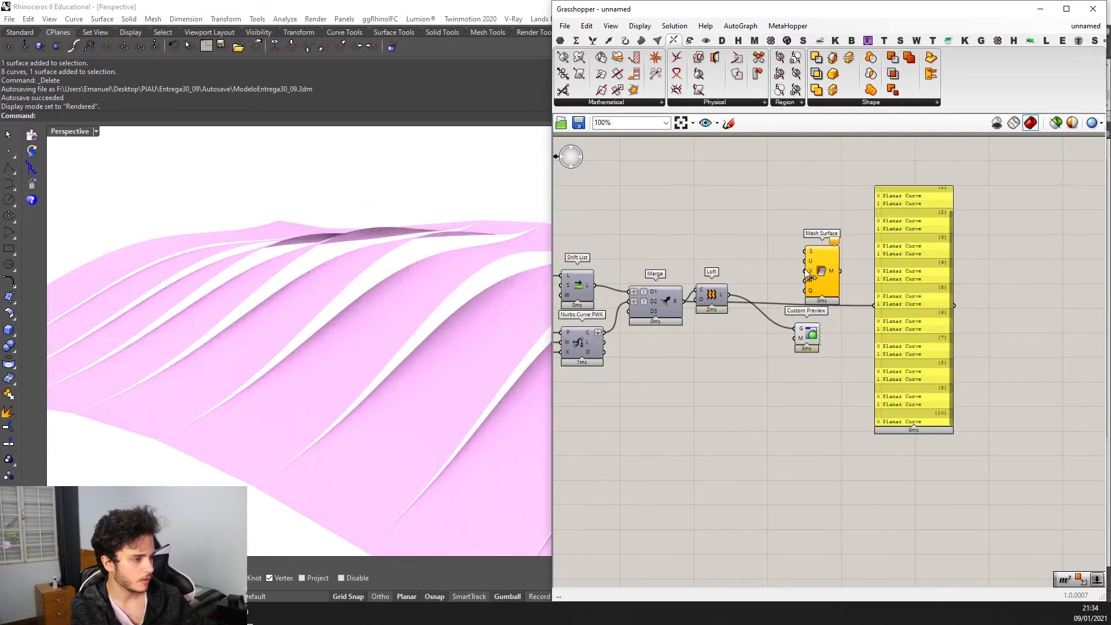
Insert Mesh Surface between Loft and Custom Preview, wiring L to S and M to G, and tidy the component layout.
{"action": "scroll", "coordinate": [708, 310], "scroll_direction": "up", "scroll_amount": 2}
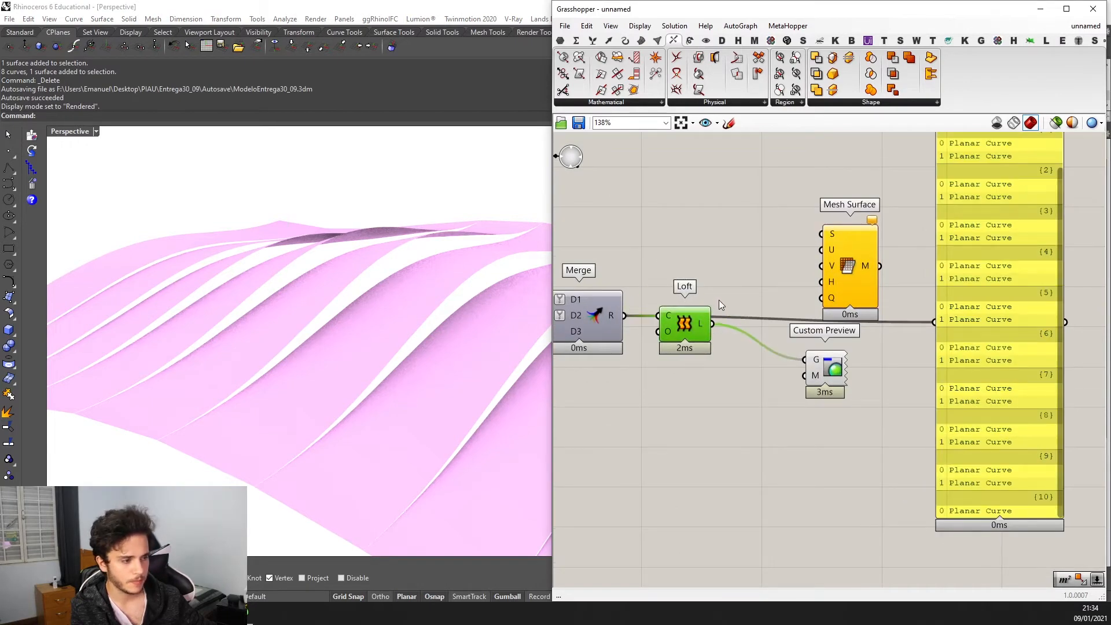
{"action": "right_click_drag", "start_coordinate": [718, 299], "coordinate": [725, 295]}
{"action": "left_click_drag", "start_coordinate": [701, 314], "coordinate": [720, 317]}
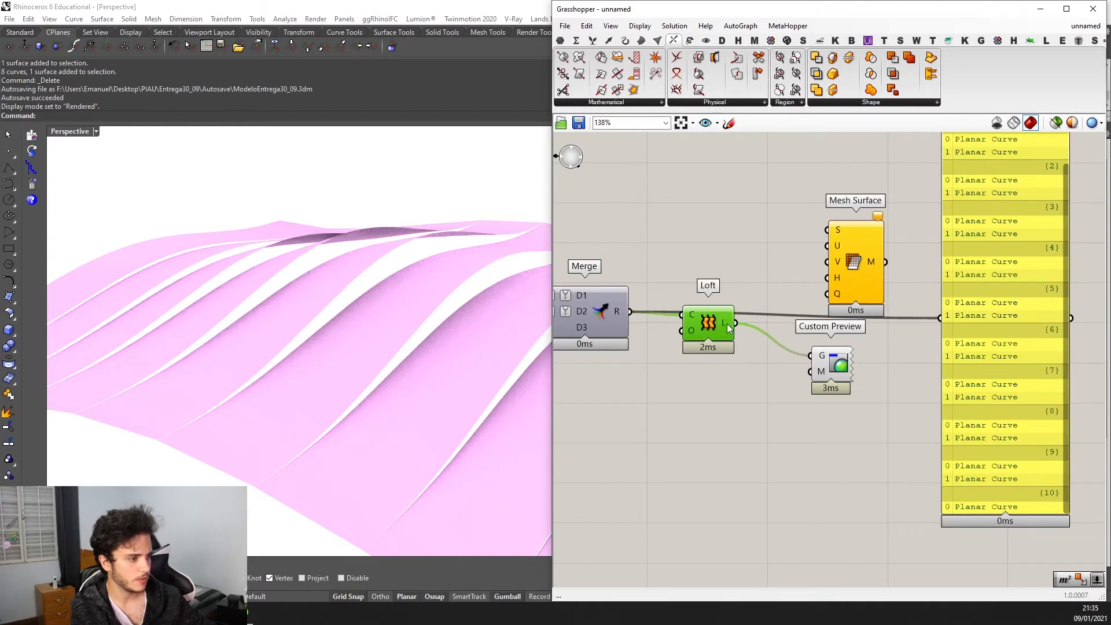
{"action": "left_click_drag", "start_coordinate": [817, 228], "coordinate": [756, 416]}
{"action": "left_click_drag", "start_coordinate": [835, 363], "coordinate": [866, 373]}
{"action": "left_click", "coordinate": [763, 396]}
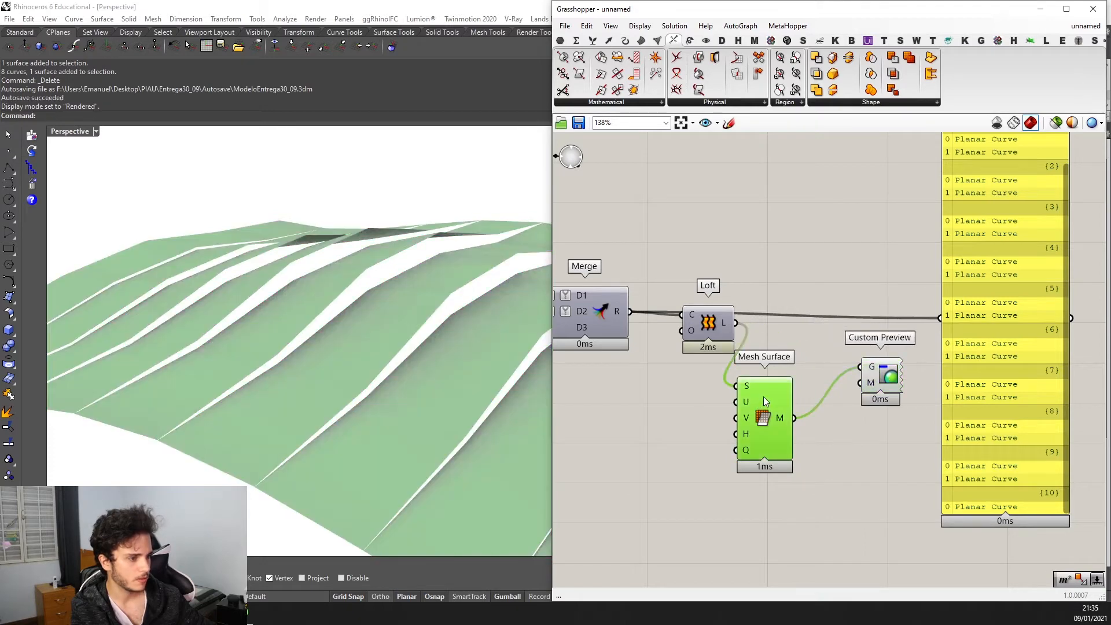
{"action": "left_click_drag", "start_coordinate": [762, 397], "coordinate": [797, 378]}
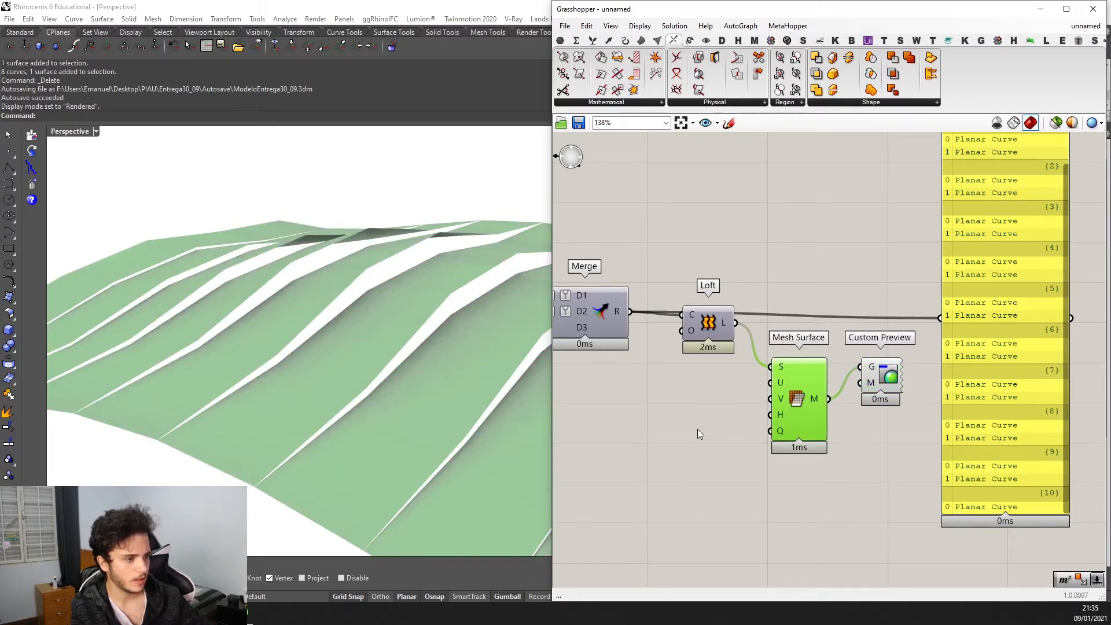
Add a number slider set to 50 and connect it to Mesh Surface's U and V inputs.
{"action": "double_click", "coordinate": [678, 422]}
{"action": "type", "text": "50"}
{"action": "key", "text": "Return"}
{"action": "scroll", "coordinate": [700, 421], "scroll_direction": "up", "scroll_amount": 2}
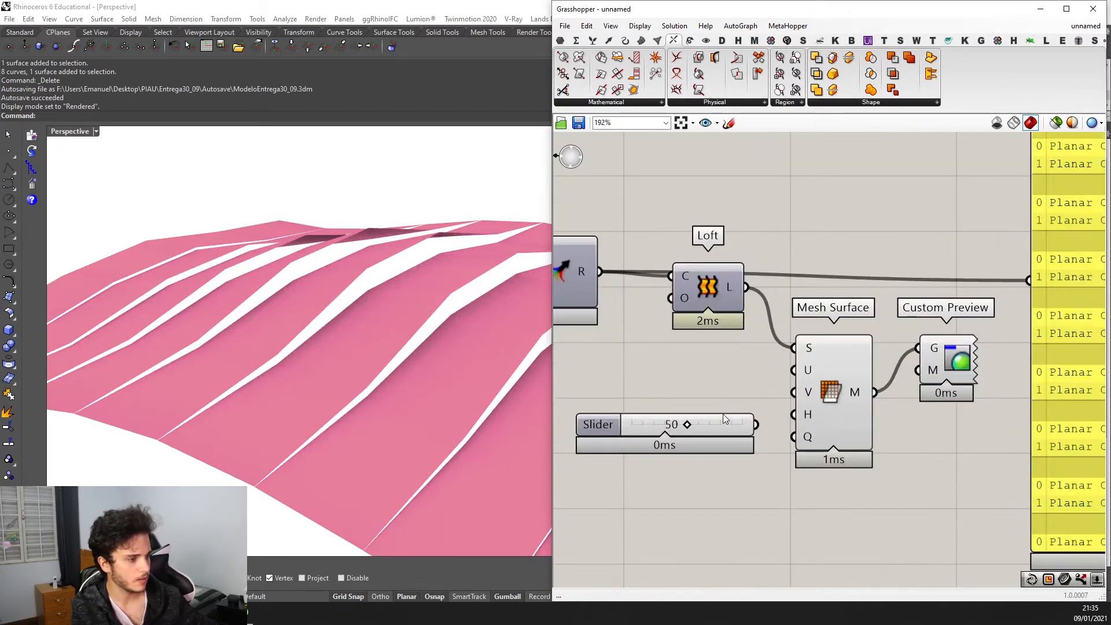
{"action": "left_click_drag", "start_coordinate": [724, 424], "coordinate": [713, 409]}
{"action": "scroll", "coordinate": [735, 408], "scroll_direction": "up", "scroll_amount": 1}
{"action": "left_click_drag", "start_coordinate": [813, 412], "coordinate": [759, 410]}
{"action": "scroll", "coordinate": [515, 371], "scroll_direction": "down", "scroll_amount": 3}
{"action": "right_click_drag", "start_coordinate": [460, 363], "coordinate": [406, 317]}
{"action": "scroll", "coordinate": [328, 348], "scroll_direction": "down", "scroll_amount": 6}
{"action": "scroll", "coordinate": [293, 289], "scroll_direction": "up", "scroll_amount": 5}
{"action": "scroll", "coordinate": [463, 329], "scroll_direction": "down", "scroll_amount": 3}
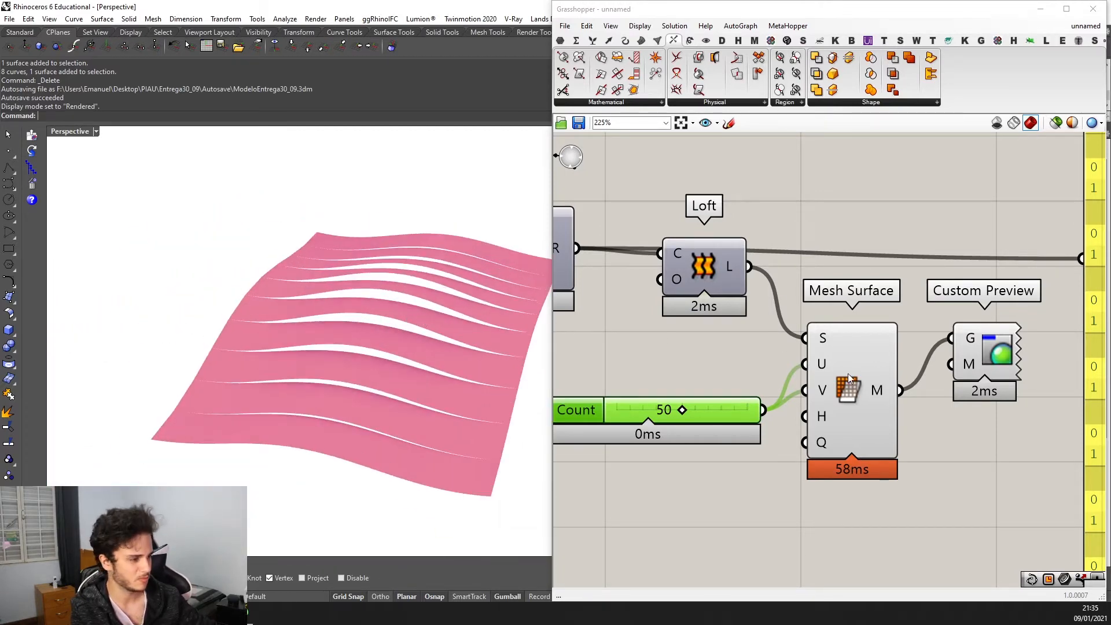
Turn off Mesh Surface's own preview so only Custom Preview draws the strips.
{"action": "left_click", "coordinate": [848, 375]}
{"action": "middle_click", "coordinate": [855, 351]}
{"action": "left_click", "coordinate": [892, 316]}
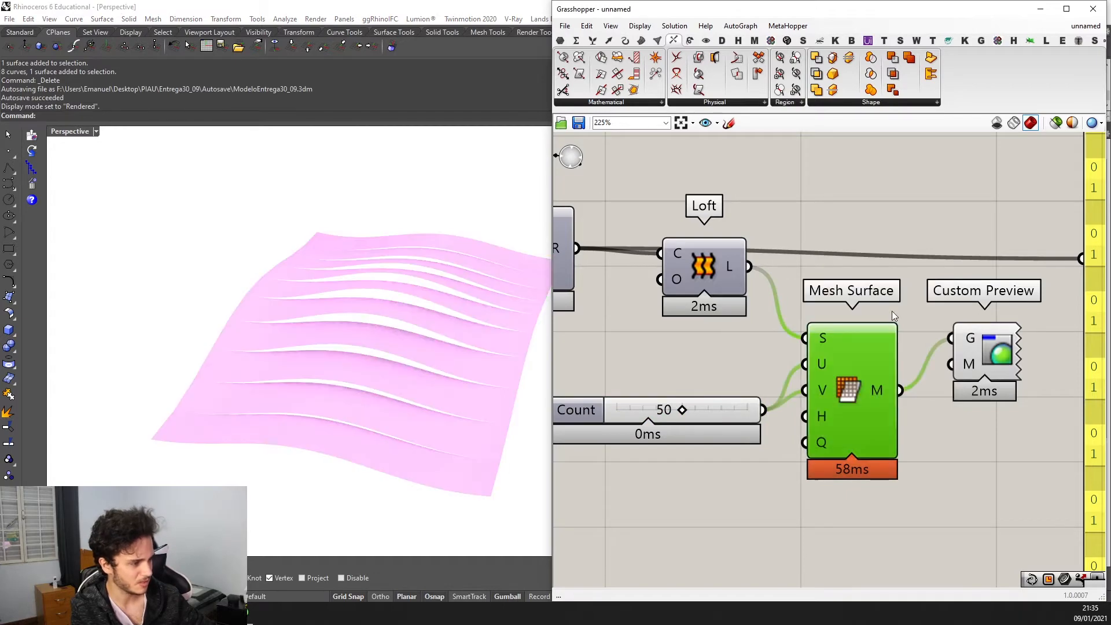
{"action": "mouse_move", "coordinate": [399, 321]}
{"action": "right_mouse_down"}
{"action": "mouse_move", "coordinate": [372, 318]}
{"action": "mouse_move", "coordinate": [352, 297]}
{"action": "mouse_move", "coordinate": [372, 278]}
{"action": "mouse_move", "coordinate": [262, 255]}
{"action": "mouse_move", "coordinate": [548, 321]}
{"action": "mouse_move", "coordinate": [399, 297]}
{"action": "mouse_move", "coordinate": [491, 307]}
{"action": "right_mouse_up"}
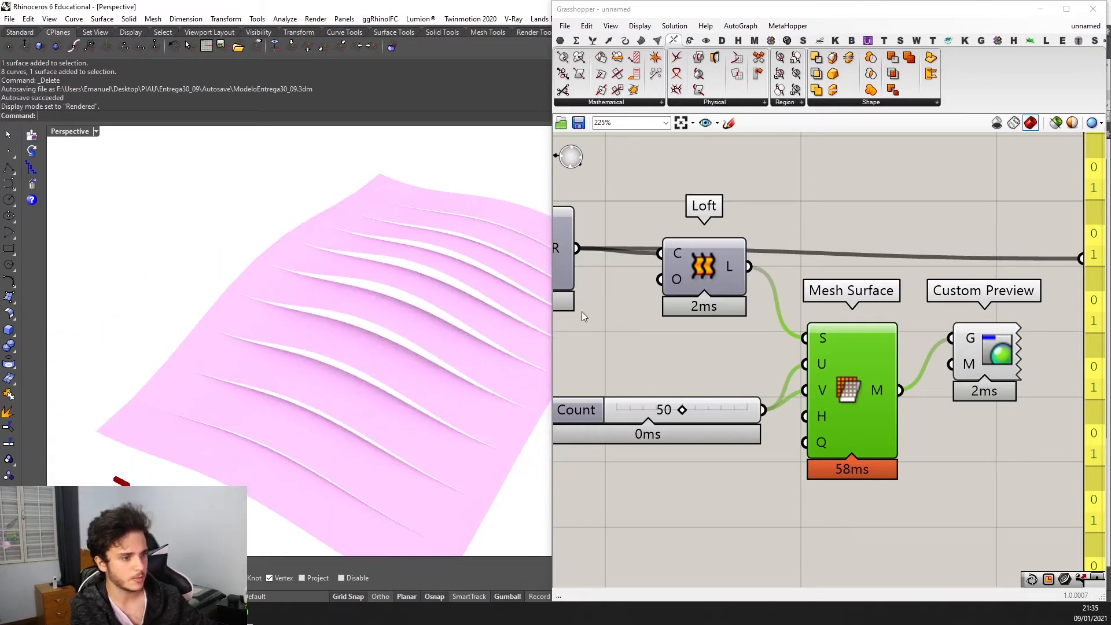
{"action": "scroll", "coordinate": [583, 316], "scroll_direction": "down", "scroll_amount": 3}
Add a Colour Swatch below Mesh Surface and connect it to Custom Preview's M input.
{"action": "left_click", "coordinate": [872, 356]}
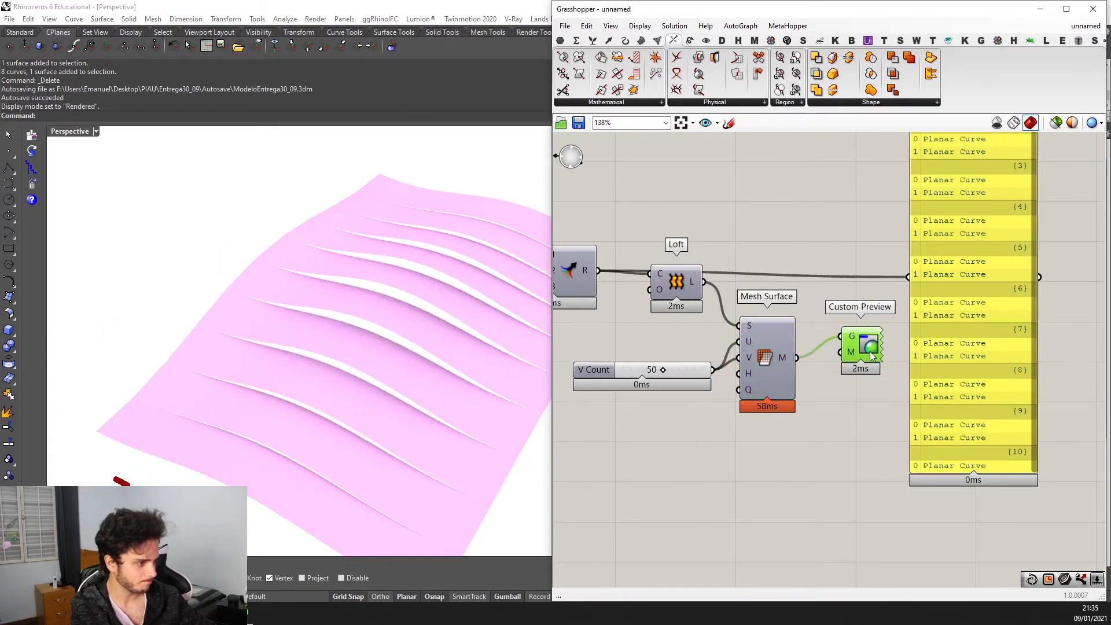
{"action": "double_click", "coordinate": [793, 455]}
{"action": "type", "text": "swat"}
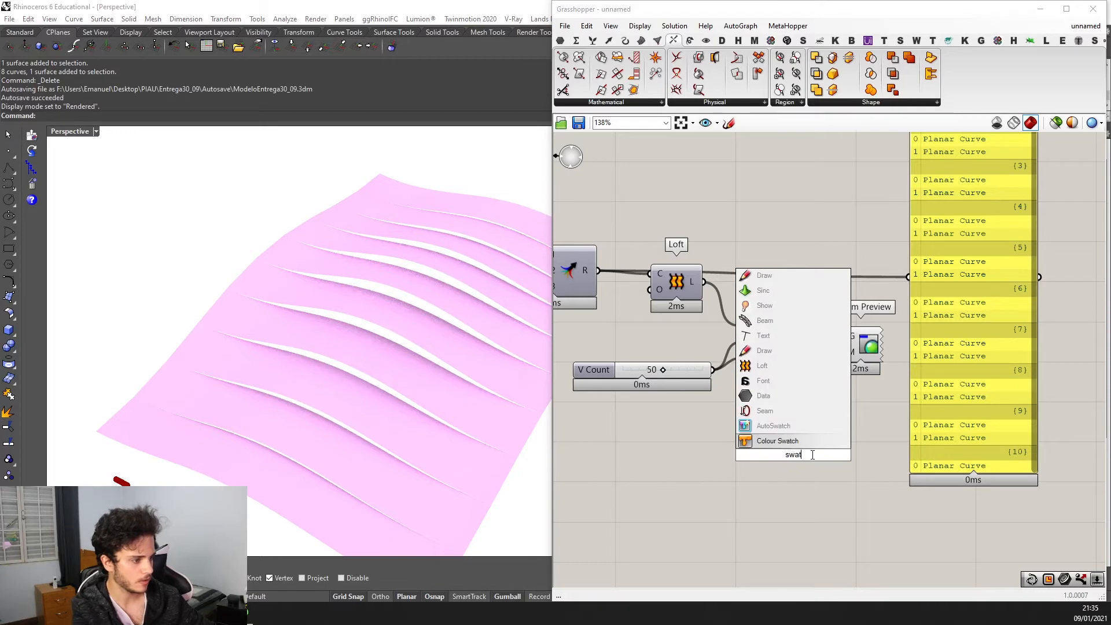
{"action": "left_click", "coordinate": [798, 440]}
{"action": "scroll", "coordinate": [807, 443], "scroll_direction": "up", "scroll_amount": 3}
{"action": "left_click_drag", "start_coordinate": [837, 459], "coordinate": [861, 335]}
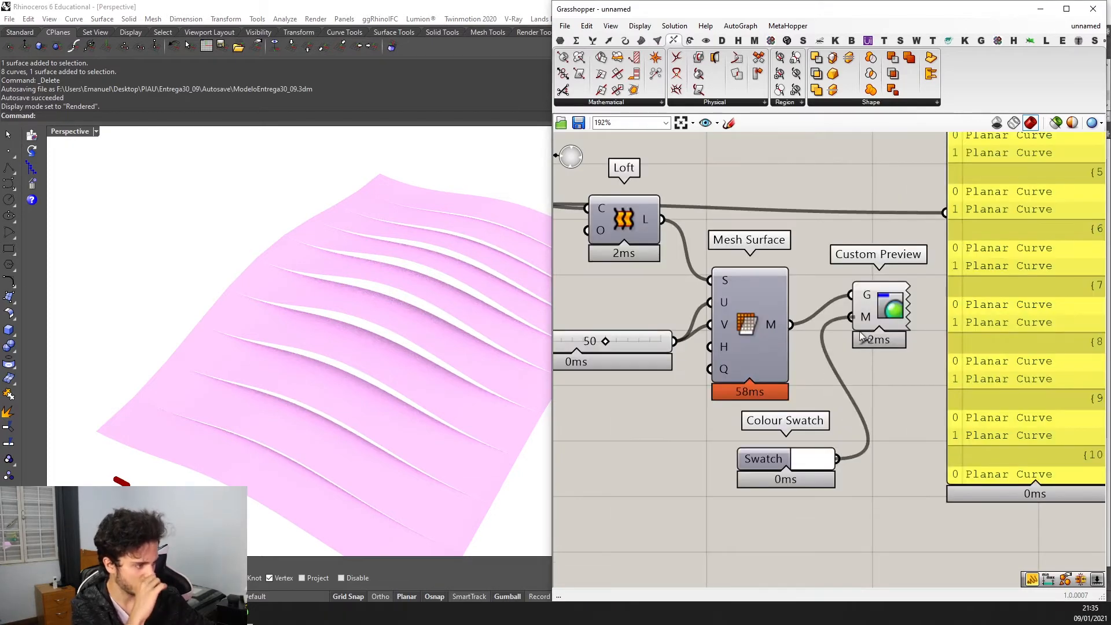
Change the Colour Swatch to a neutral near-black and check the roof strips in the viewport.
{"action": "left_click", "coordinate": [819, 463]}
{"action": "mouse_move", "coordinate": [868, 478]}
{"action": "left_mouse_down"}
{"action": "mouse_move", "coordinate": [905, 455]}
{"action": "mouse_move", "coordinate": [855, 445]}
{"action": "mouse_move", "coordinate": [883, 475]}
{"action": "left_mouse_up"}
{"action": "left_click_drag", "start_coordinate": [850, 529], "coordinate": [862, 528]}
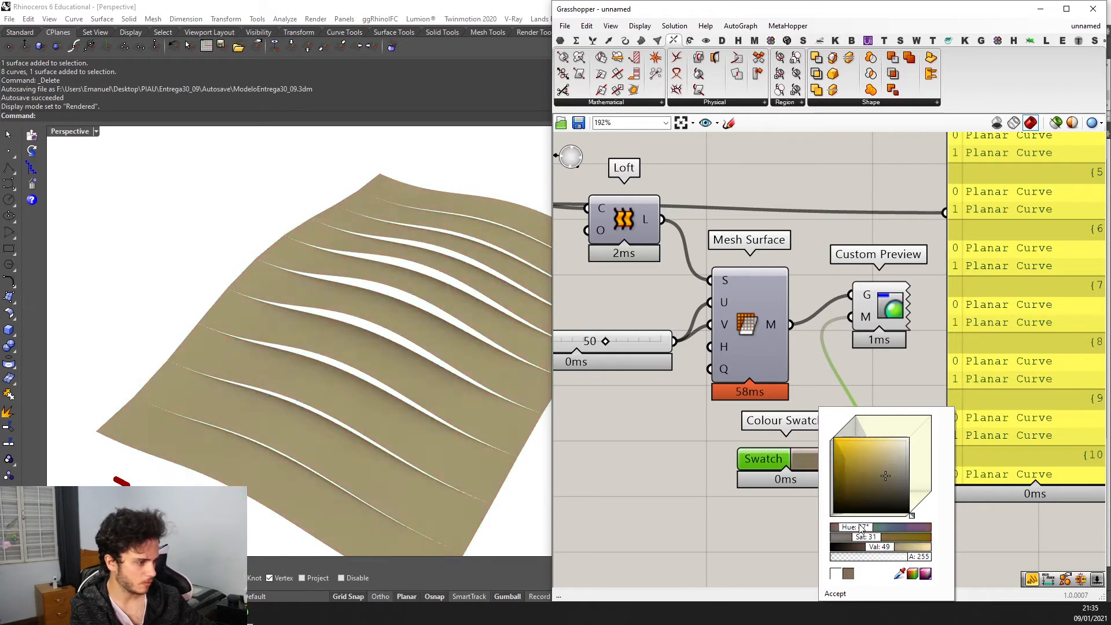
{"action": "left_click_drag", "start_coordinate": [850, 487], "coordinate": [853, 491]}
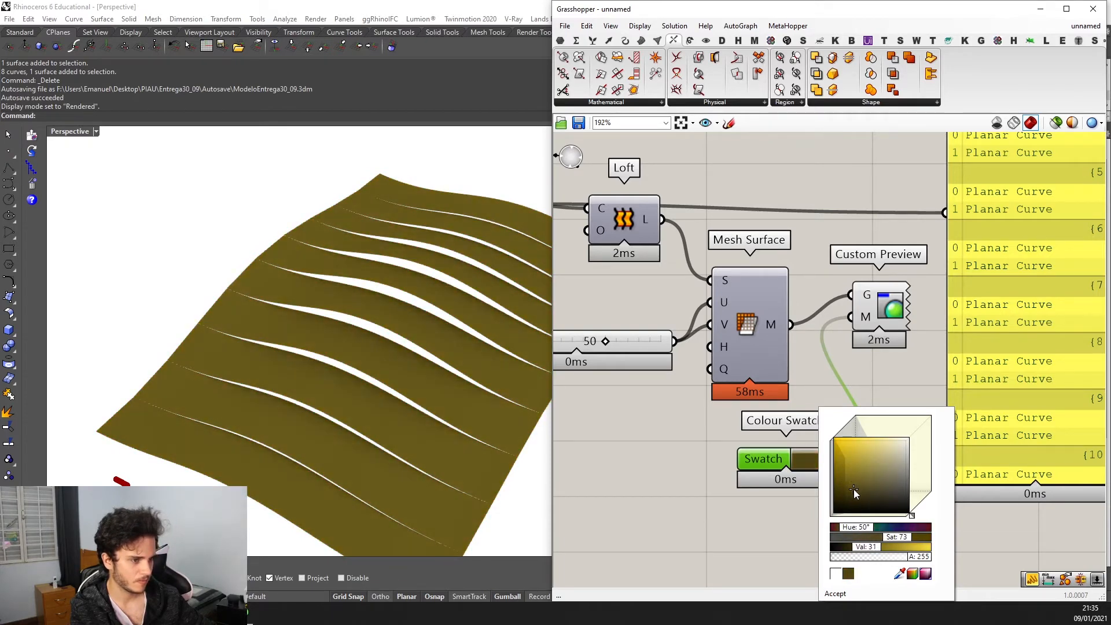
{"action": "left_click_drag", "start_coordinate": [861, 546], "coordinate": [839, 546]}
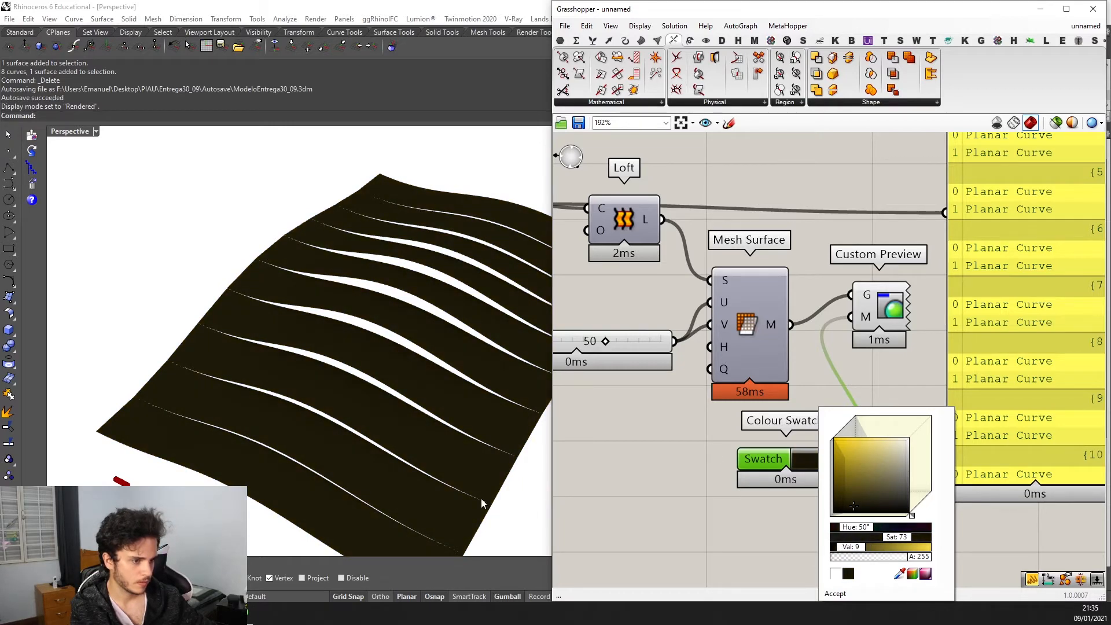
{"action": "right_click_drag", "start_coordinate": [481, 498], "coordinate": [408, 402]}
{"action": "scroll", "coordinate": [852, 493], "scroll_direction": "up", "scroll_amount": 1}
{"action": "left_click", "coordinate": [807, 460]}
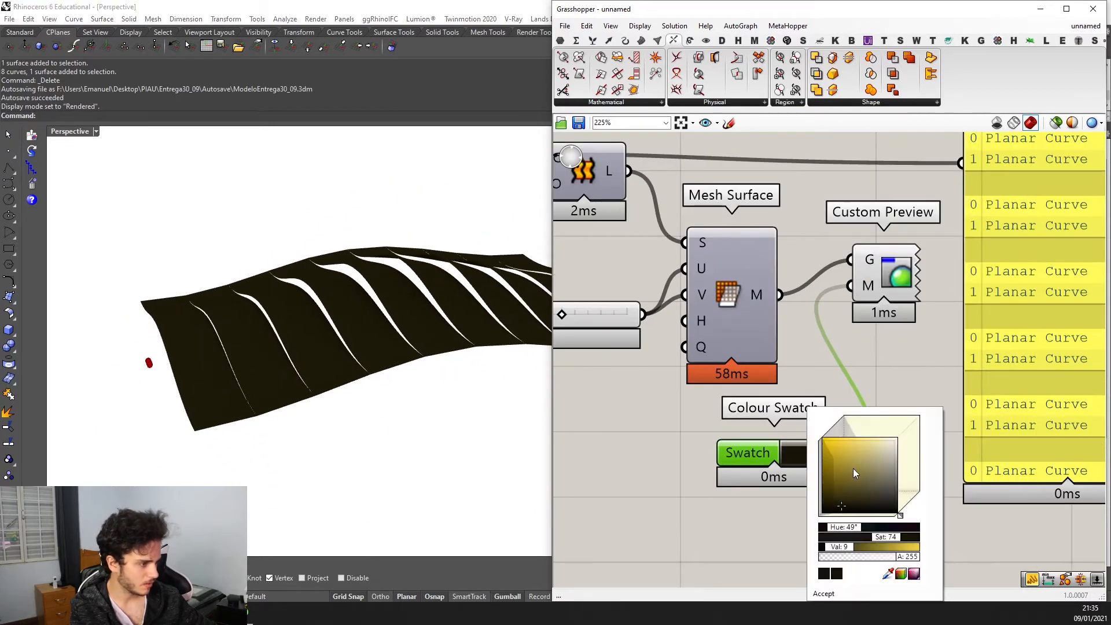
{"action": "left_click_drag", "start_coordinate": [862, 484], "coordinate": [895, 507]}
{"action": "mouse_move", "coordinate": [377, 451]}
{"action": "right_mouse_down"}
{"action": "mouse_move", "coordinate": [346, 405]}
{"action": "mouse_move", "coordinate": [243, 390]}
{"action": "mouse_move", "coordinate": [372, 404]}
{"action": "mouse_move", "coordinate": [384, 391]}
{"action": "right_mouse_up"}
{"action": "scroll", "coordinate": [590, 347], "scroll_direction": "down", "scroll_amount": 2}
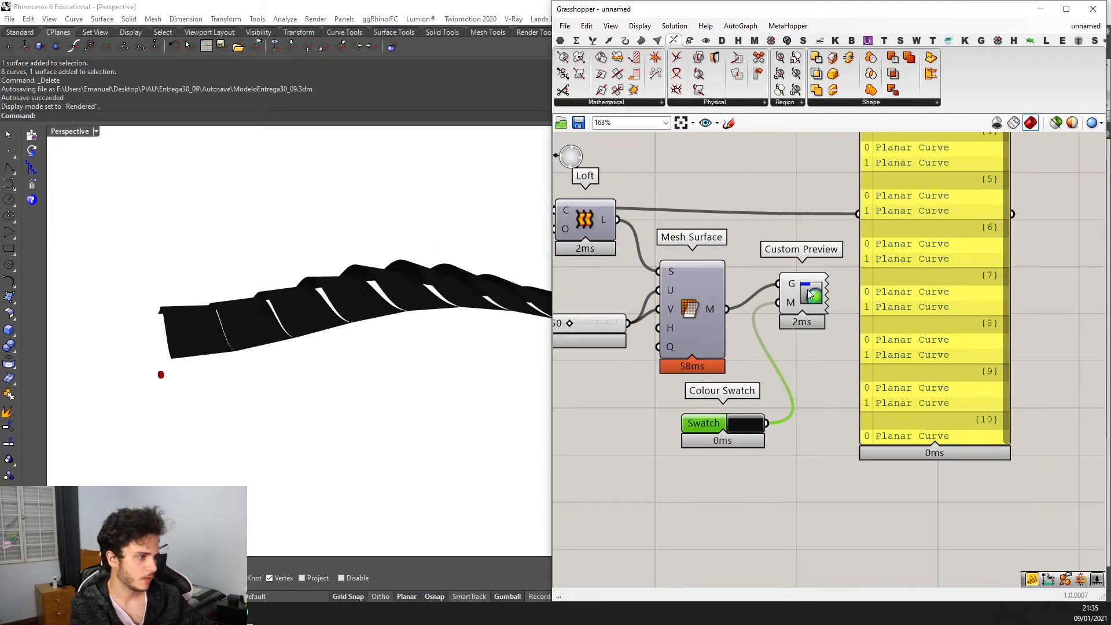
Delete the yellow data panel and adjust the position of Custom Preview.
{"action": "scroll", "coordinate": [810, 295], "scroll_direction": "down", "scroll_amount": 2}
{"action": "left_click", "coordinate": [890, 320]}
{"action": "key", "text": "Delete"}
{"action": "left_click_drag", "start_coordinate": [777, 340], "coordinate": [786, 344]}
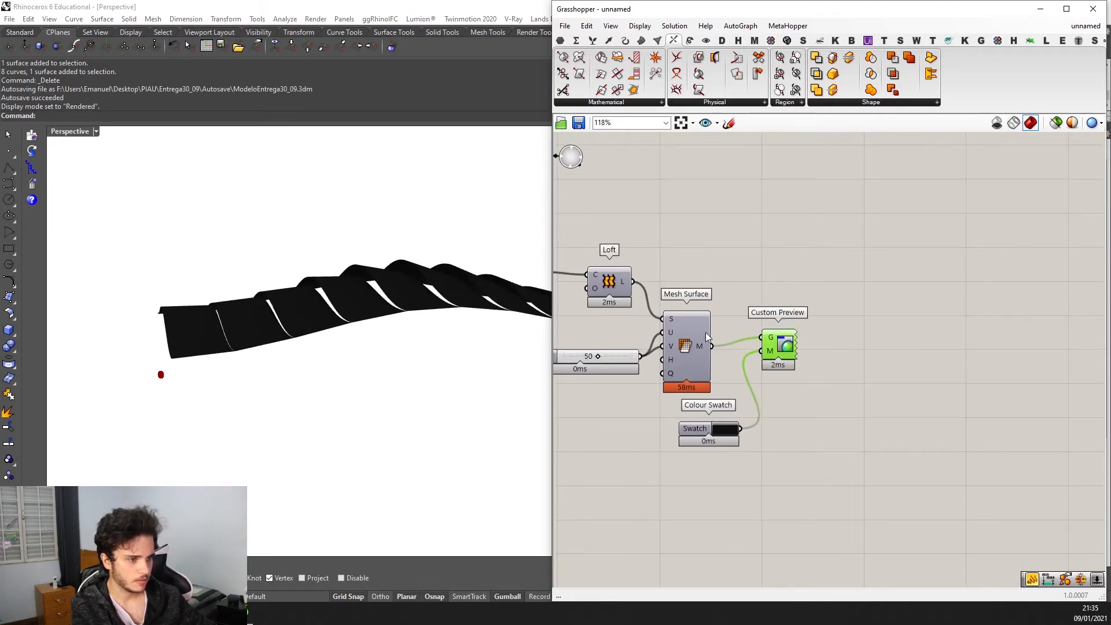
Examine the dark roof from above and from the side, and look over the upstream definition.
{"action": "right_click_drag", "start_coordinate": [370, 370], "coordinate": [531, 314]}
{"action": "scroll", "coordinate": [790, 258], "scroll_direction": "down", "scroll_amount": 3}
{"action": "right_click_drag", "start_coordinate": [930, 262], "coordinate": [1044, 259]}
{"action": "scroll", "coordinate": [1042, 259], "scroll_direction": "down", "scroll_amount": 3}
{"action": "scroll", "coordinate": [738, 290], "scroll_direction": "up", "scroll_amount": 2}
{"action": "right_click_drag", "start_coordinate": [737, 290], "coordinate": [827, 290]}
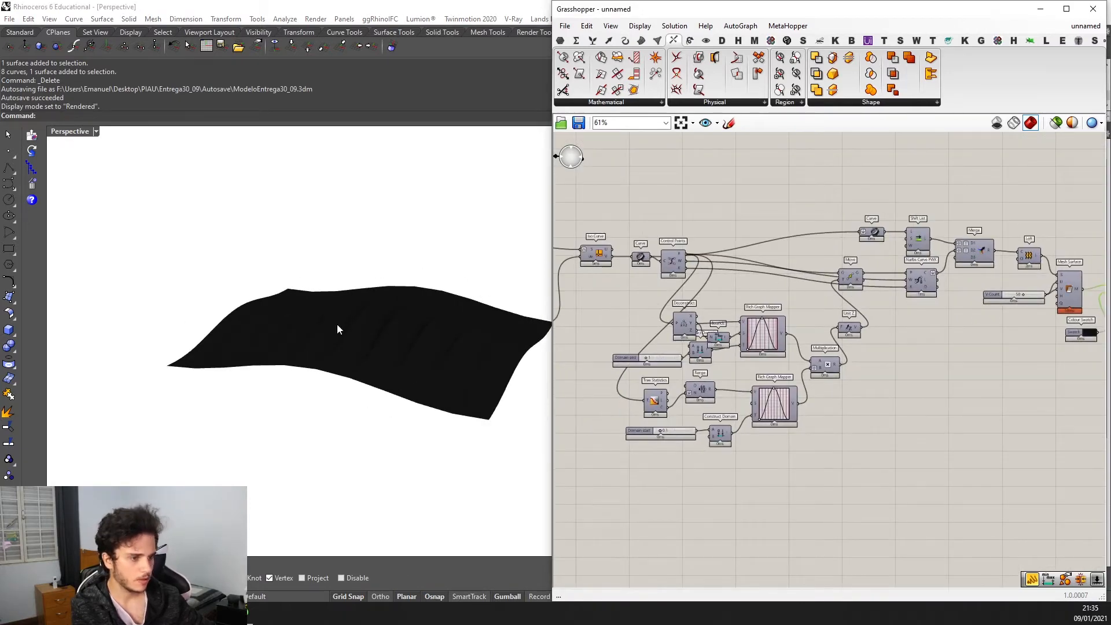
{"action": "right_click_drag", "start_coordinate": [338, 328], "coordinate": [306, 302]}
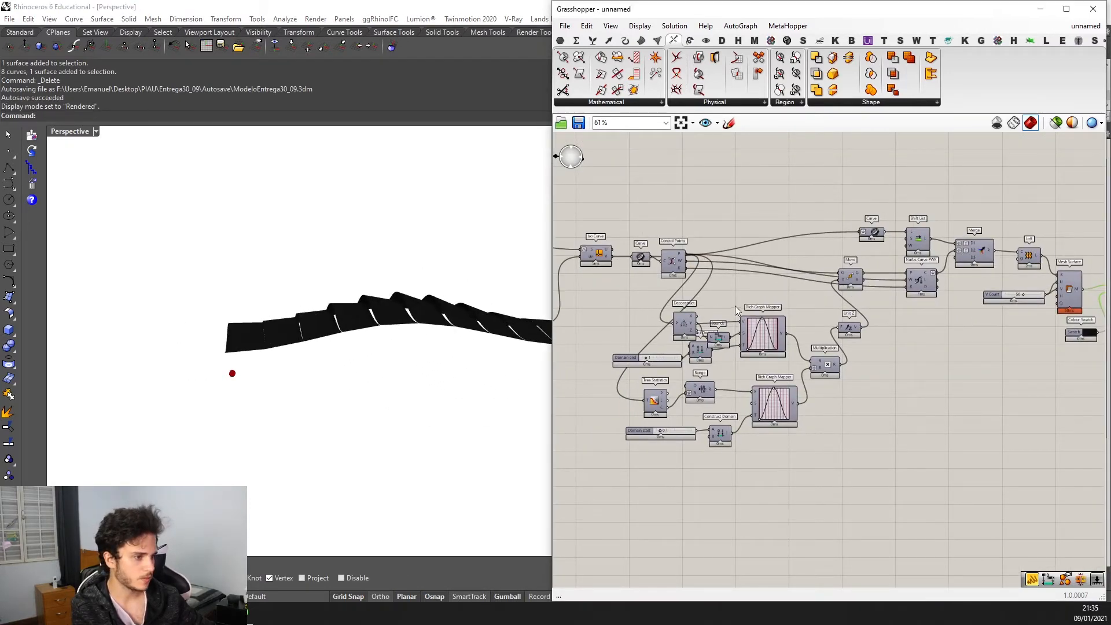
Add a number slider set to 50 and connect it to the N input of the Range feeding Construct Point.
{"action": "scroll", "coordinate": [671, 335], "scroll_direction": "up", "scroll_amount": 5}
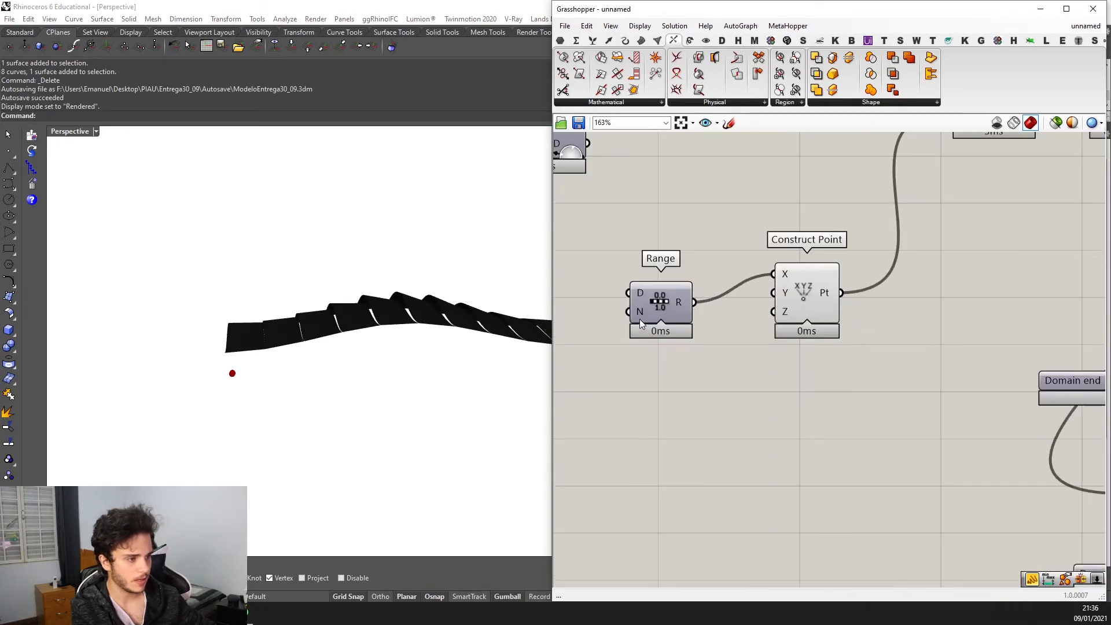
{"action": "double_click", "coordinate": [601, 355]}
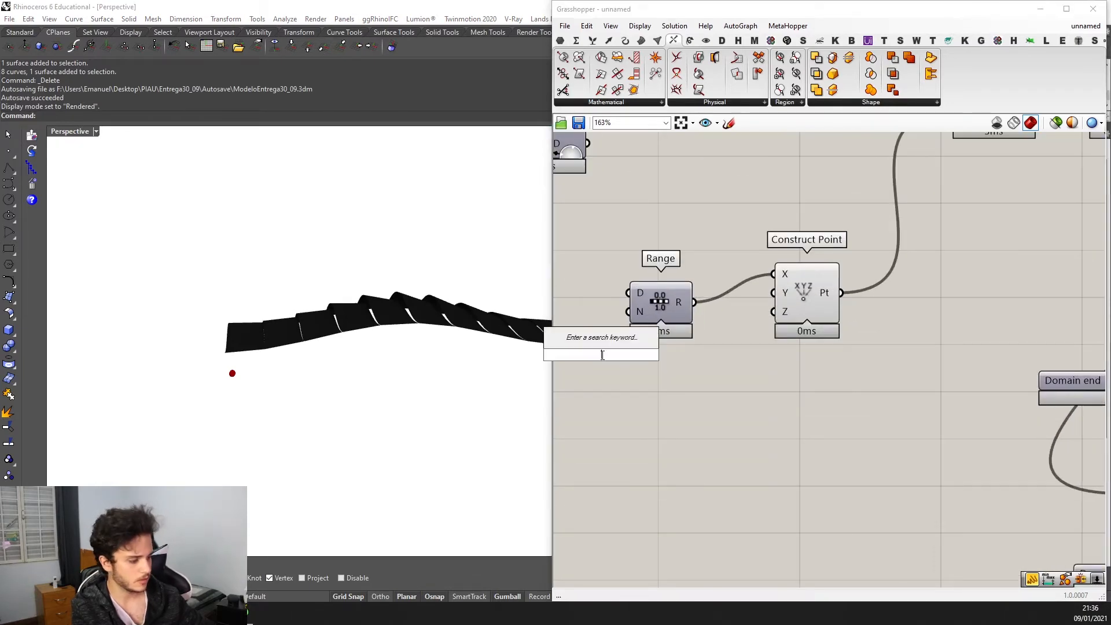
{"action": "type", "text": "50"}
{"action": "key", "text": "Return"}
{"action": "left_click_drag", "start_coordinate": [656, 360], "coordinate": [566, 339]}
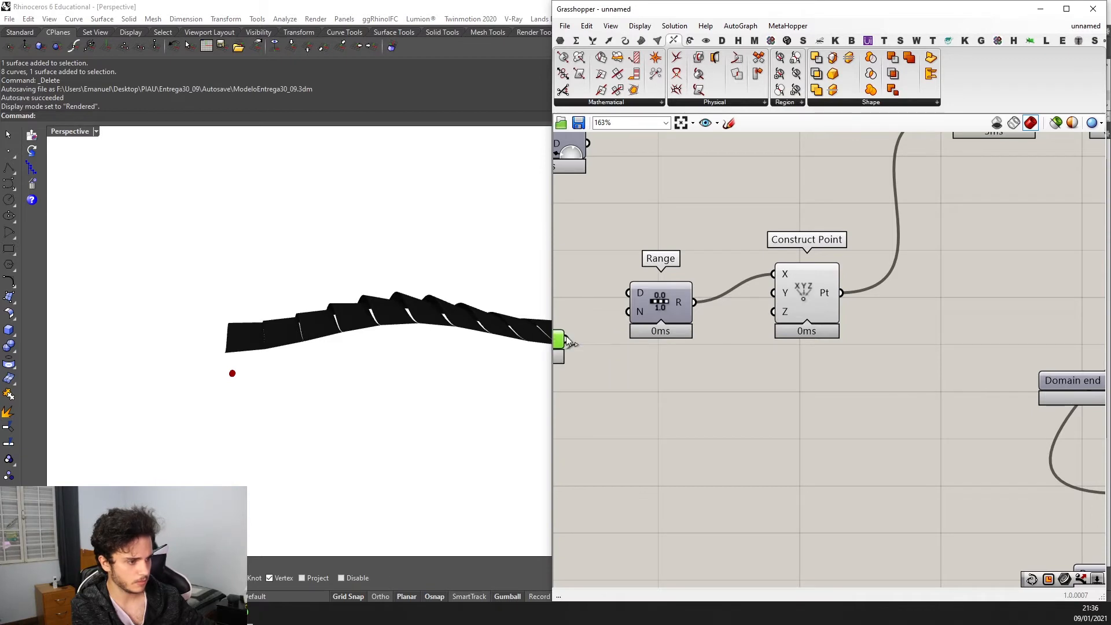
{"action": "left_click_drag", "start_coordinate": [619, 312], "coordinate": [628, 311]}
{"action": "scroll", "coordinate": [578, 308], "scroll_direction": "up", "scroll_amount": 1}
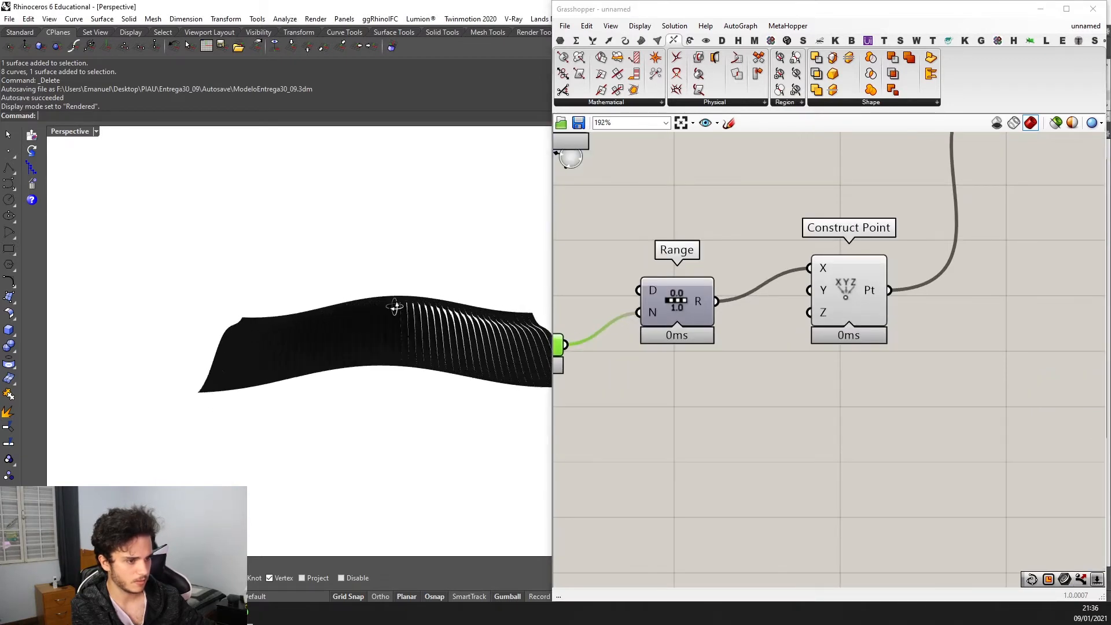
{"action": "scroll", "coordinate": [346, 310], "scroll_direction": "up", "scroll_amount": 6}
{"action": "right_click_drag", "start_coordinate": [346, 310], "coordinate": [399, 336]}
Set the Range's Steps slider to 25 and check the strip density in the viewport.
{"action": "right_click_drag", "start_coordinate": [609, 302], "coordinate": [765, 304]}
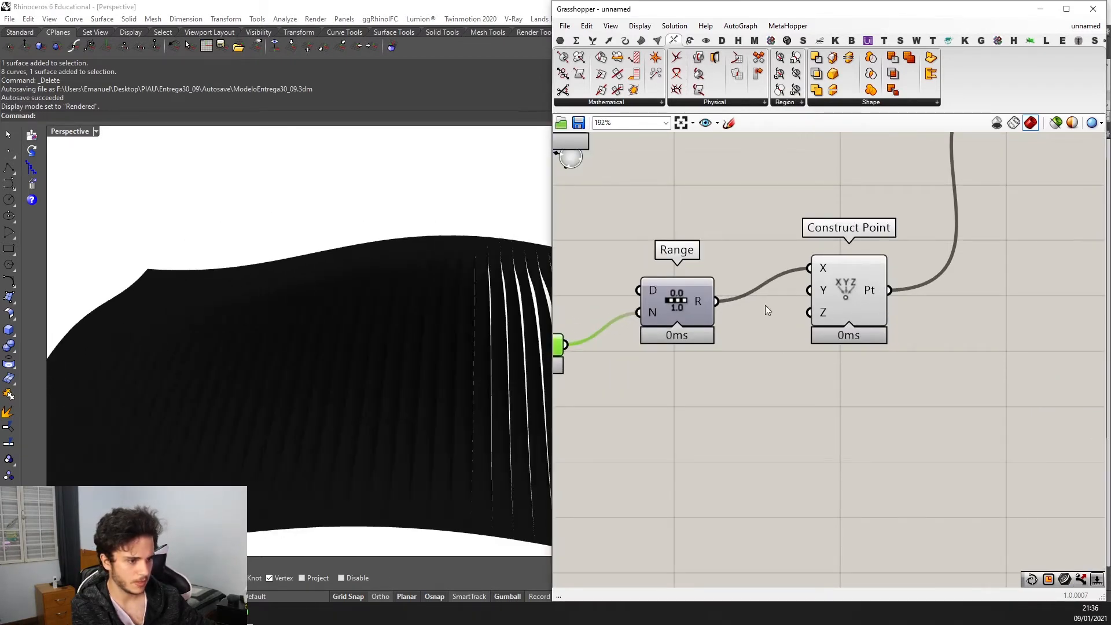
{"action": "scroll", "coordinate": [671, 344], "scroll_direction": "up", "scroll_amount": 2}
{"action": "left_click_drag", "start_coordinate": [631, 346], "coordinate": [597, 345]}
{"action": "right_click_drag", "start_coordinate": [465, 325], "coordinate": [421, 255]}
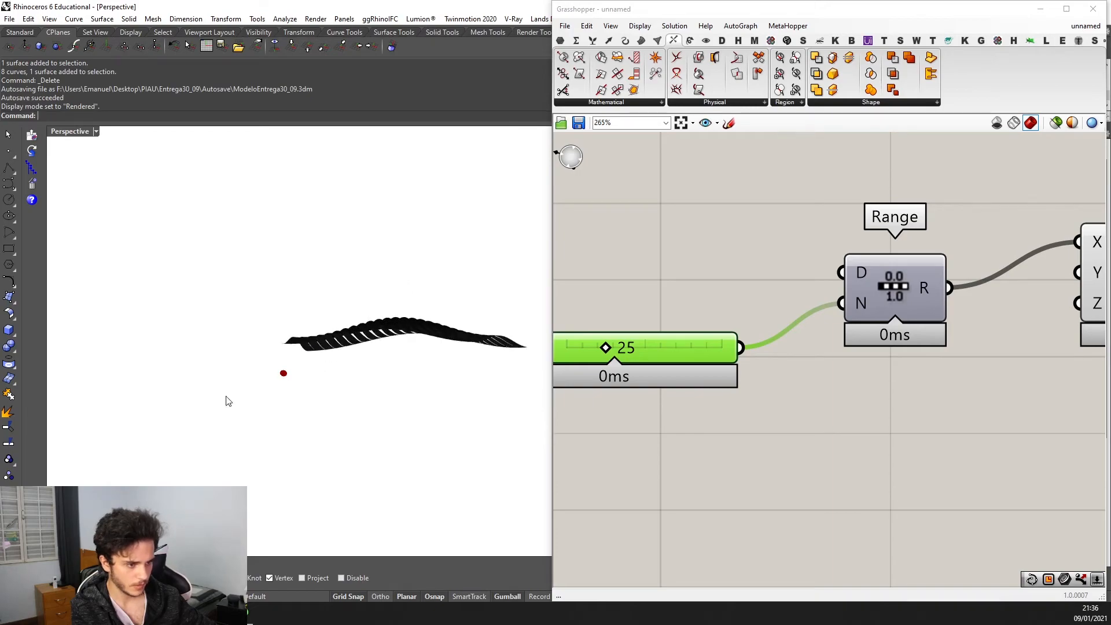
{"action": "left_click", "coordinate": [248, 620]}
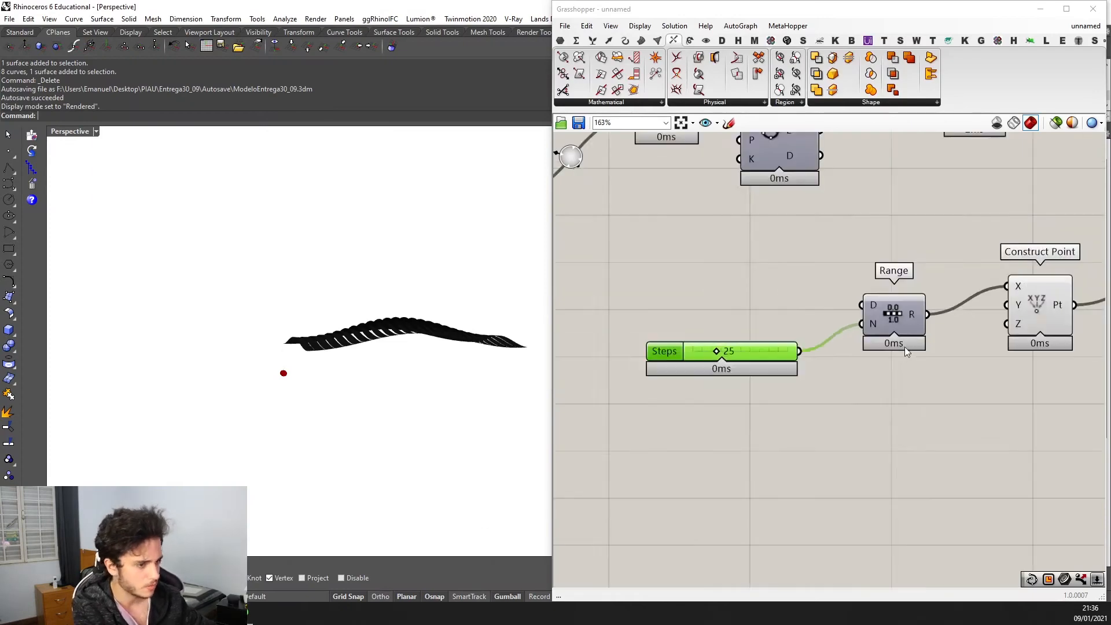
Examine the downstream definition through to Custom Preview, and view the dark roof strips in the viewport from several angles.
{"action": "right_click_drag", "start_coordinate": [950, 226], "coordinate": [842, 234]}
{"action": "scroll", "coordinate": [807, 260], "scroll_direction": "up", "scroll_amount": 1}
{"action": "scroll", "coordinate": [808, 261], "scroll_direction": "down", "scroll_amount": 2}
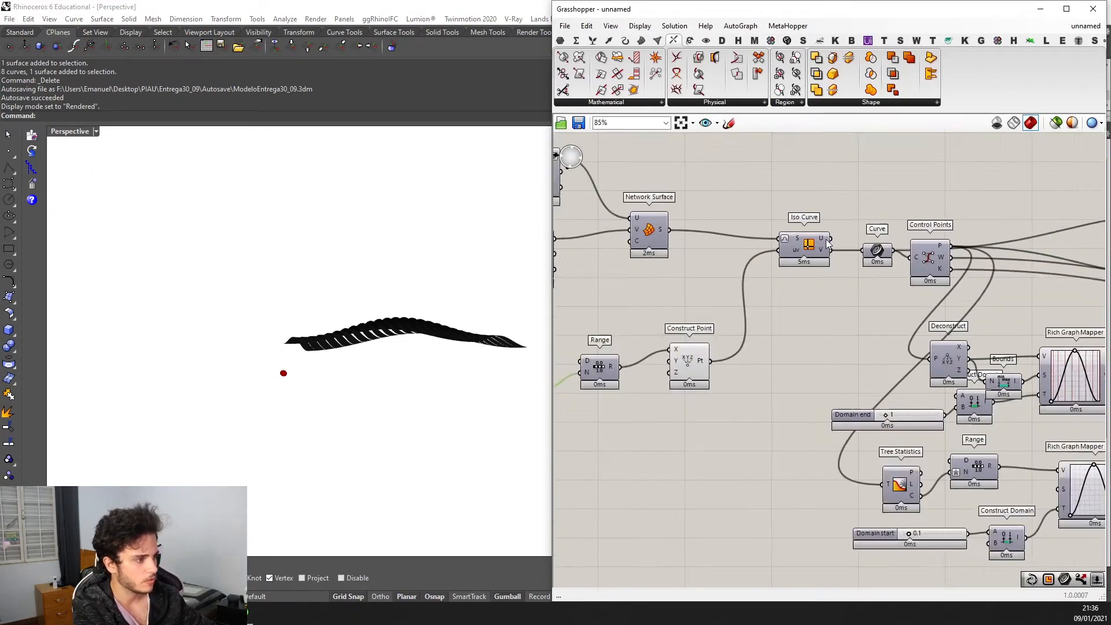
{"action": "scroll", "coordinate": [831, 225], "scroll_direction": "down", "scroll_amount": 3}
{"action": "right_click_drag", "start_coordinate": [983, 252], "coordinate": [887, 283]}
{"action": "scroll", "coordinate": [886, 284], "scroll_direction": "down", "scroll_amount": 1}
{"action": "right_click_drag", "start_coordinate": [1094, 325], "coordinate": [900, 301]}
{"action": "scroll", "coordinate": [895, 296], "scroll_direction": "up", "scroll_amount": 4}
{"action": "scroll", "coordinate": [862, 282], "scroll_direction": "up", "scroll_amount": 1}
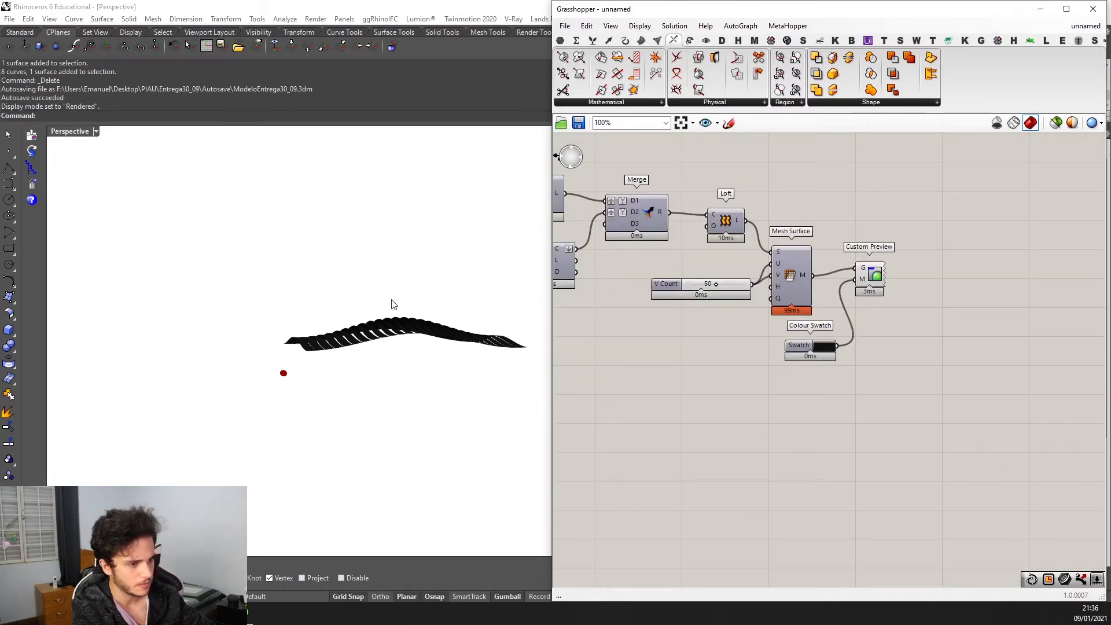
{"action": "right_click_drag", "start_coordinate": [394, 304], "coordinate": [409, 359]}
{"action": "scroll", "coordinate": [412, 359], "scroll_direction": "up", "scroll_amount": 2}
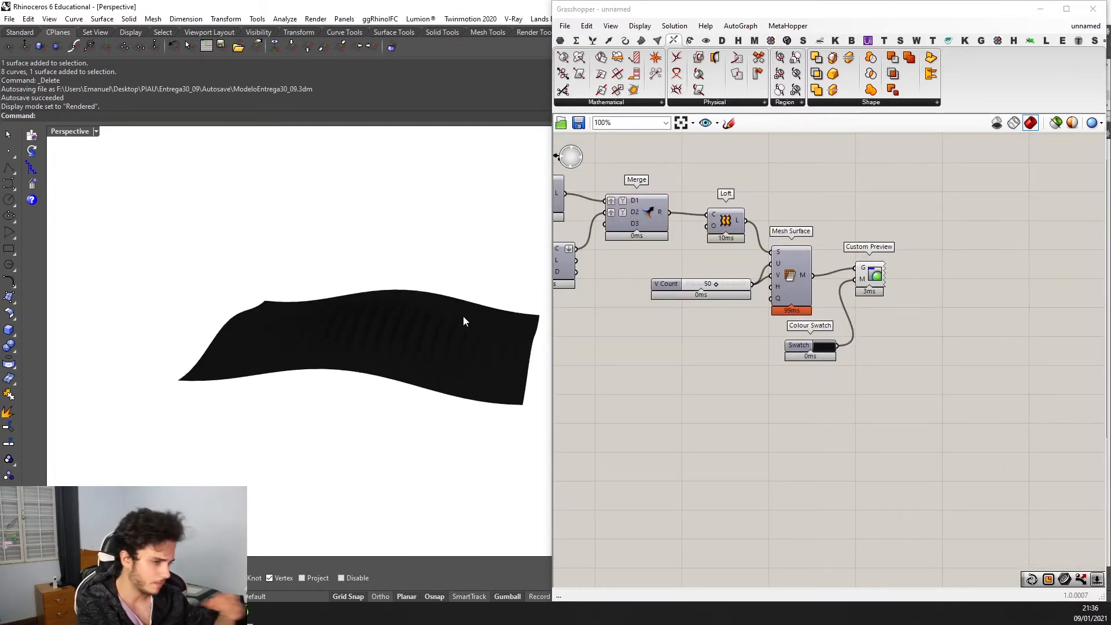
{"action": "scroll", "coordinate": [360, 385], "scroll_direction": "up", "scroll_amount": 1}
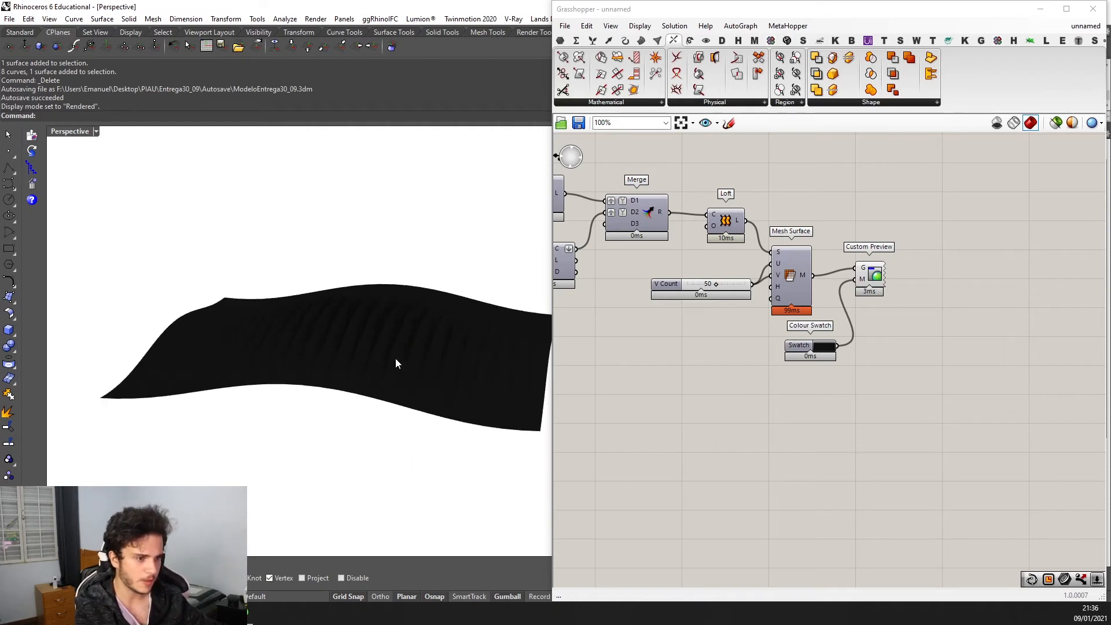
{"action": "right_click_drag", "start_coordinate": [396, 363], "coordinate": [475, 331]}
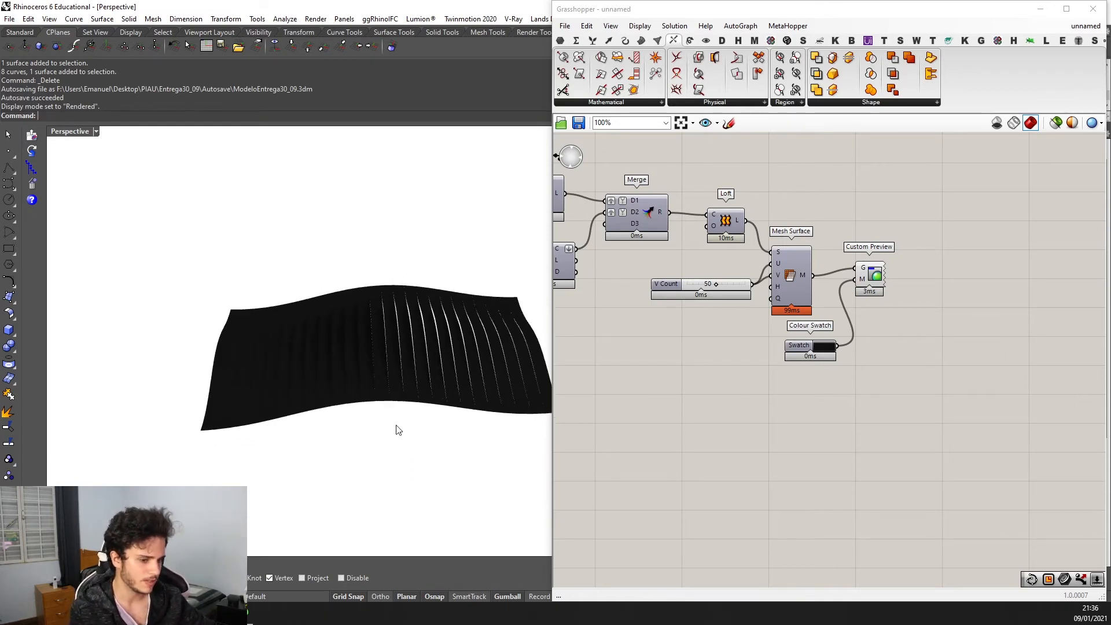
Compare the roof strips with the ArchDaily image of UNStudio's Korean National Football Centre in the browser.
{"action": "left_click", "coordinate": [240, 612]}
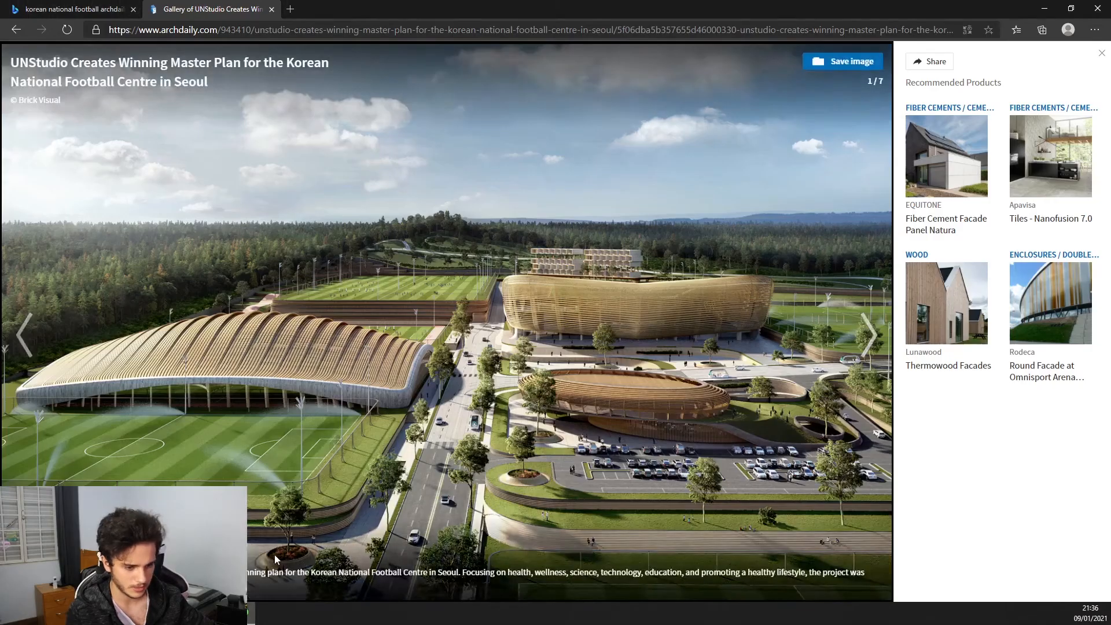
{"action": "left_click", "coordinate": [240, 612]}
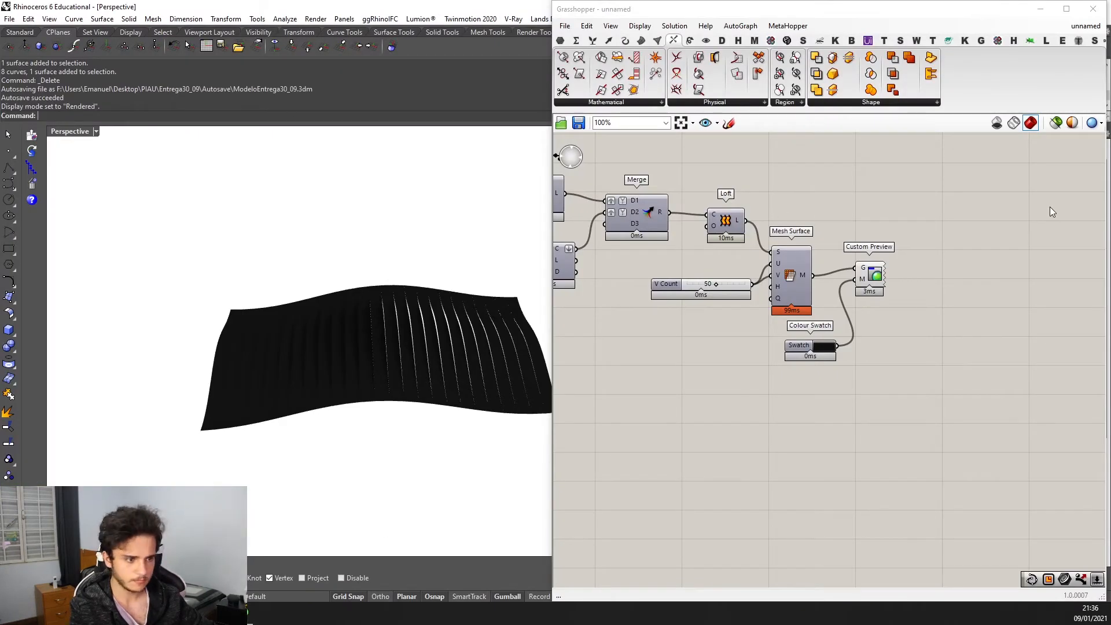
{"action": "right_click_drag", "start_coordinate": [395, 272], "coordinate": [439, 279]}
Try the Domain start slider at 0.0 and at 0.2 while checking the strips' profile from the side.
{"action": "right_click_drag", "start_coordinate": [739, 240], "coordinate": [983, 239]}
{"action": "scroll", "coordinate": [984, 239], "scroll_direction": "down", "scroll_amount": 3}
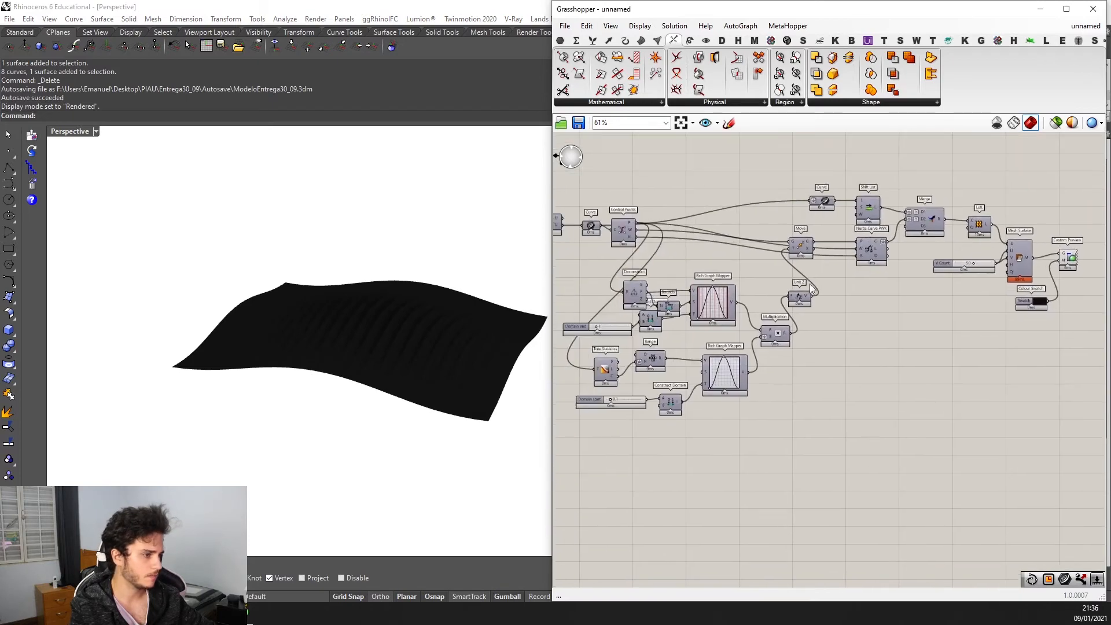
{"action": "scroll", "coordinate": [610, 407], "scroll_direction": "up", "scroll_amount": 1}
{"action": "right_click_drag", "start_coordinate": [609, 407], "coordinate": [682, 380]}
{"action": "scroll", "coordinate": [682, 381], "scroll_direction": "up", "scroll_amount": 3}
{"action": "left_click", "coordinate": [695, 365]}
{"action": "scroll", "coordinate": [696, 364], "scroll_direction": "up", "scroll_amount": 2}
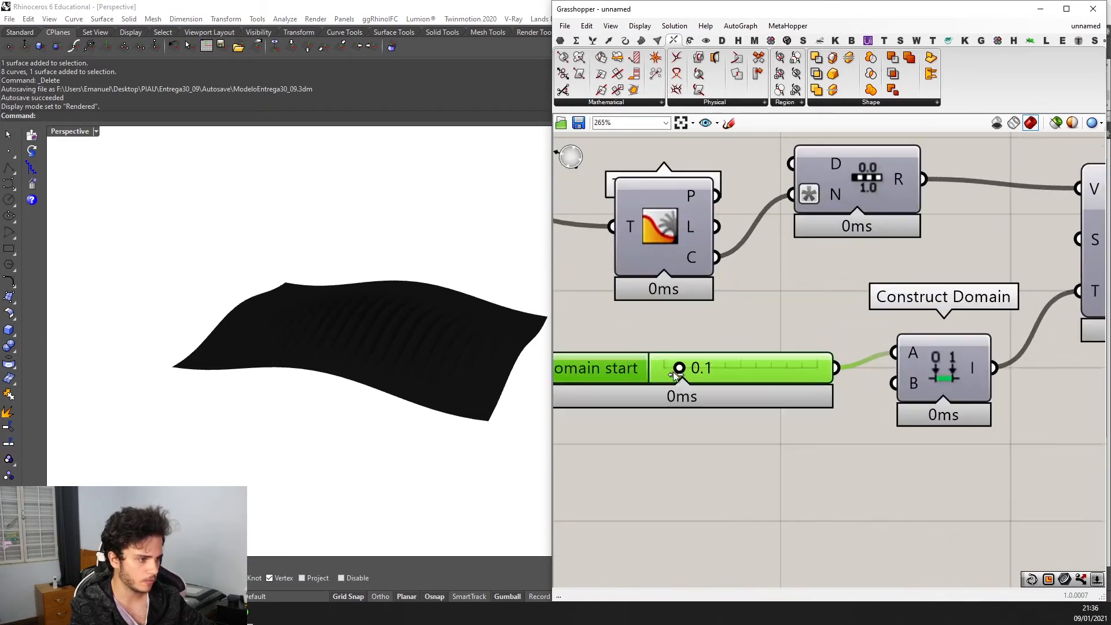
{"action": "right_click_drag", "start_coordinate": [460, 366], "coordinate": [238, 330]}
{"action": "scroll", "coordinate": [667, 379], "scroll_direction": "up", "scroll_amount": 1}
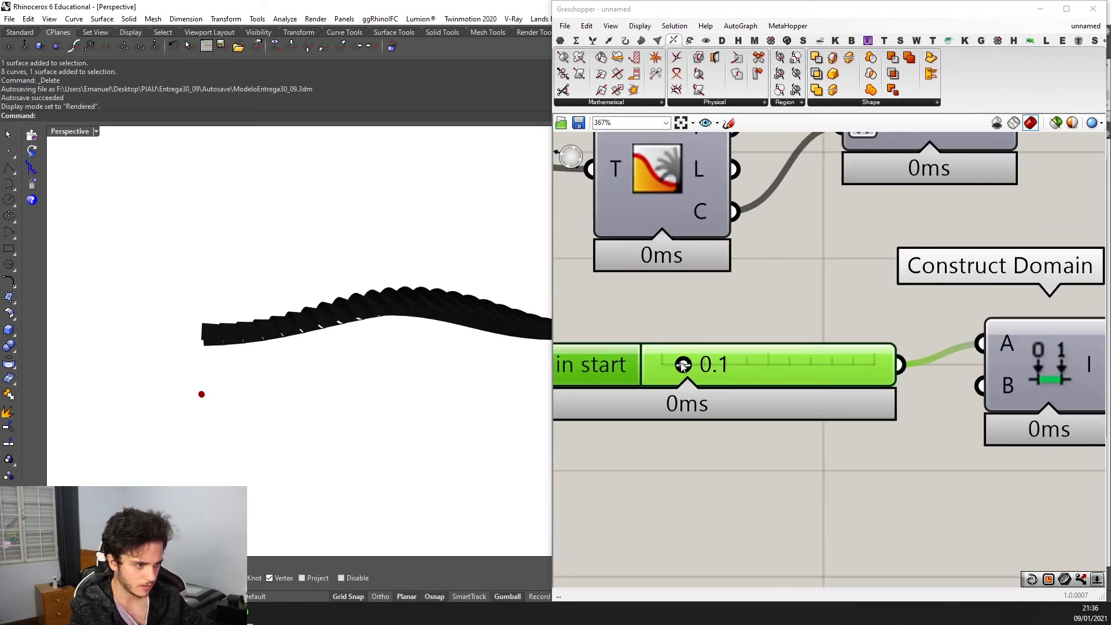
{"action": "left_click_drag", "start_coordinate": [672, 365], "coordinate": [661, 366]}
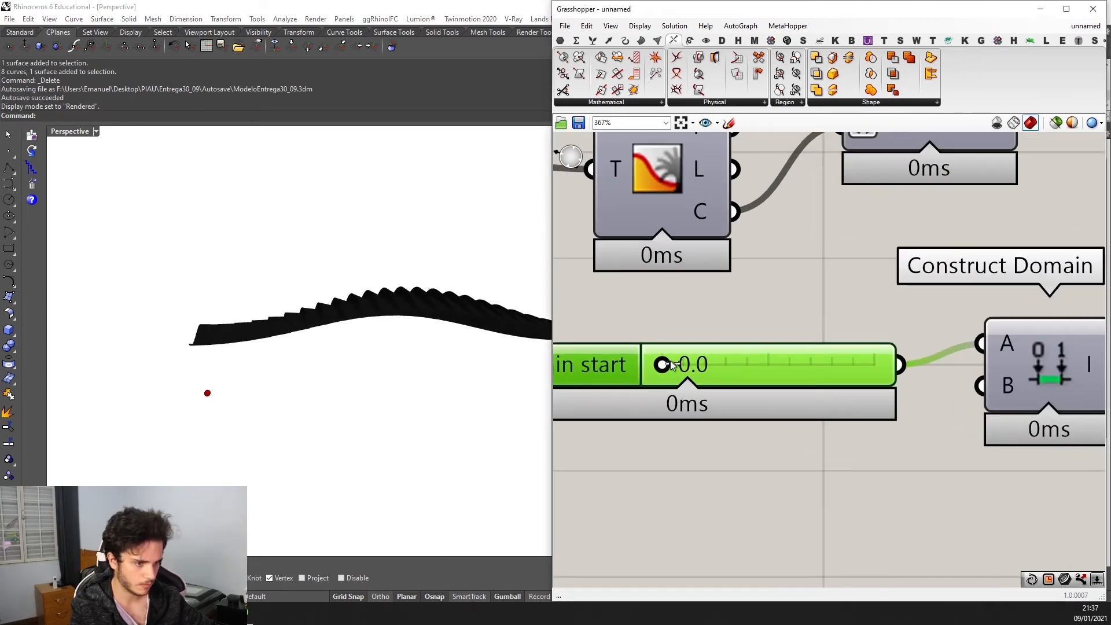
{"action": "left_click_drag", "start_coordinate": [698, 362], "coordinate": [711, 363]}
{"action": "scroll", "coordinate": [184, 345], "scroll_direction": "up", "scroll_amount": 2}
{"action": "right_click_drag", "start_coordinate": [190, 344], "coordinate": [275, 330]}
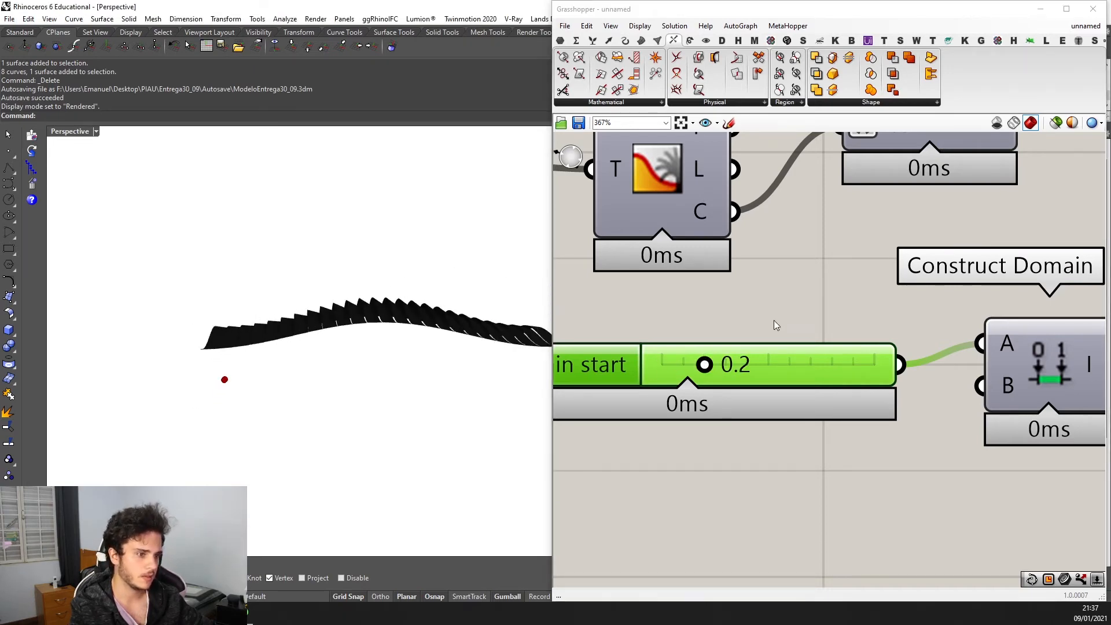
Try the Domain end slider at 2 and check the height of the raised strips.
{"action": "scroll", "coordinate": [775, 325], "scroll_direction": "down", "scroll_amount": 2}
{"action": "right_click_drag", "start_coordinate": [706, 400], "coordinate": [720, 472]}
{"action": "scroll", "coordinate": [720, 473], "scroll_direction": "down", "scroll_amount": 2}
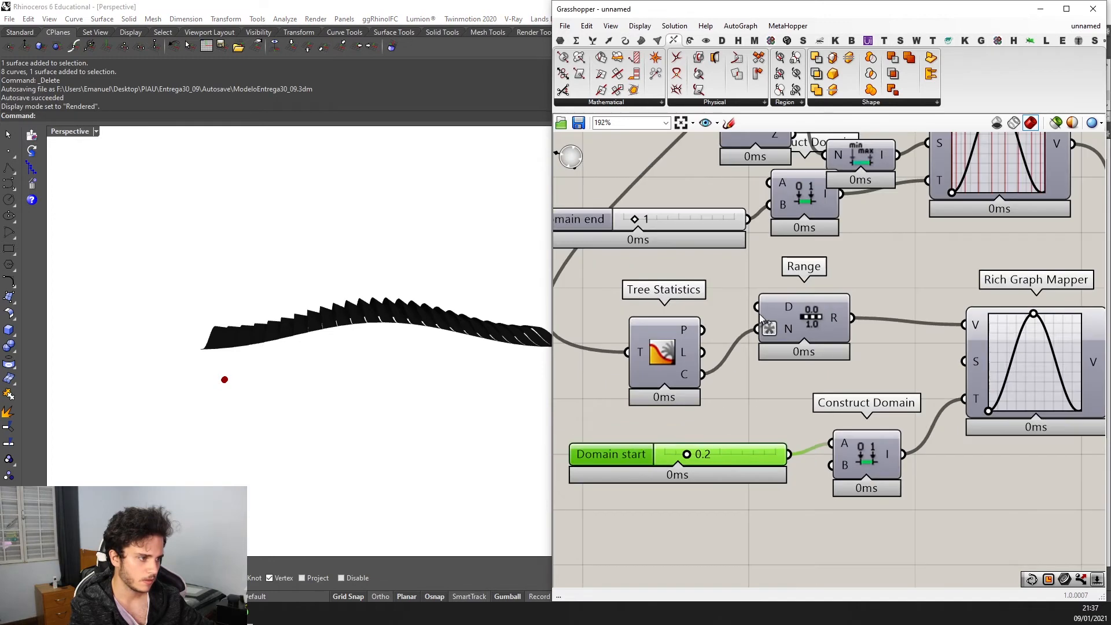
{"action": "right_click_drag", "start_coordinate": [758, 313], "coordinate": [780, 384]}
{"action": "scroll", "coordinate": [646, 291], "scroll_direction": "up", "scroll_amount": 2}
{"action": "left_click_drag", "start_coordinate": [669, 290], "coordinate": [672, 289]}
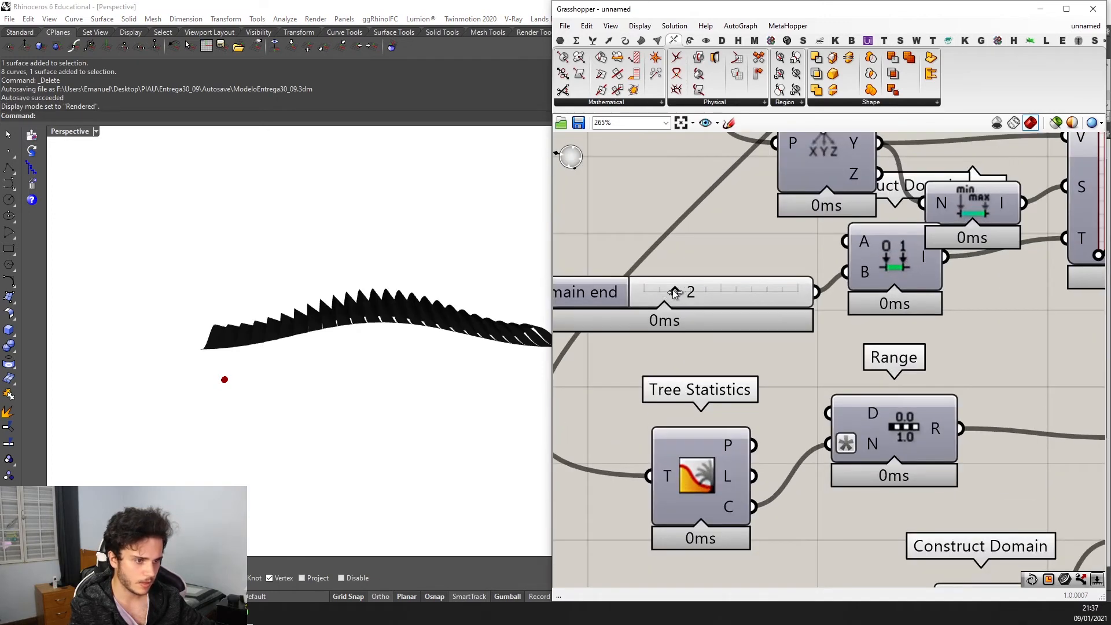
{"action": "scroll", "coordinate": [376, 283], "scroll_direction": "up", "scroll_amount": 1}
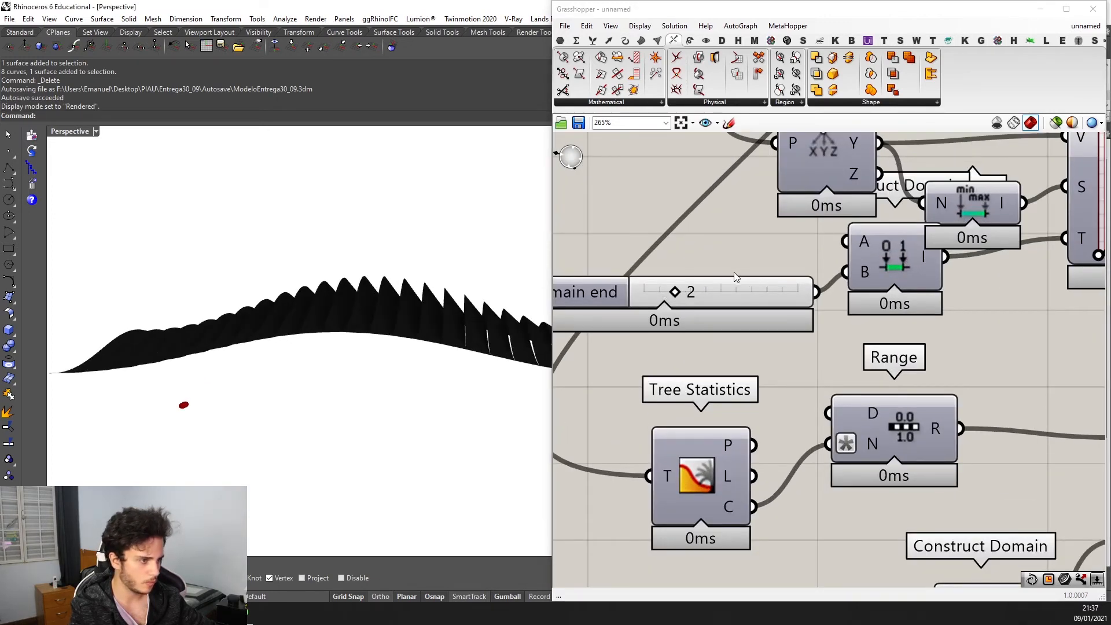
Set the Domain end slider's accuracy to three decimal digits and its value to 1.019.
{"action": "scroll", "coordinate": [735, 276], "scroll_direction": "down", "scroll_amount": 2}
{"action": "scroll", "coordinate": [744, 278], "scroll_direction": "up", "scroll_amount": 1}
{"action": "left_click", "coordinate": [859, 261]}
{"action": "right_click", "coordinate": [755, 287]}
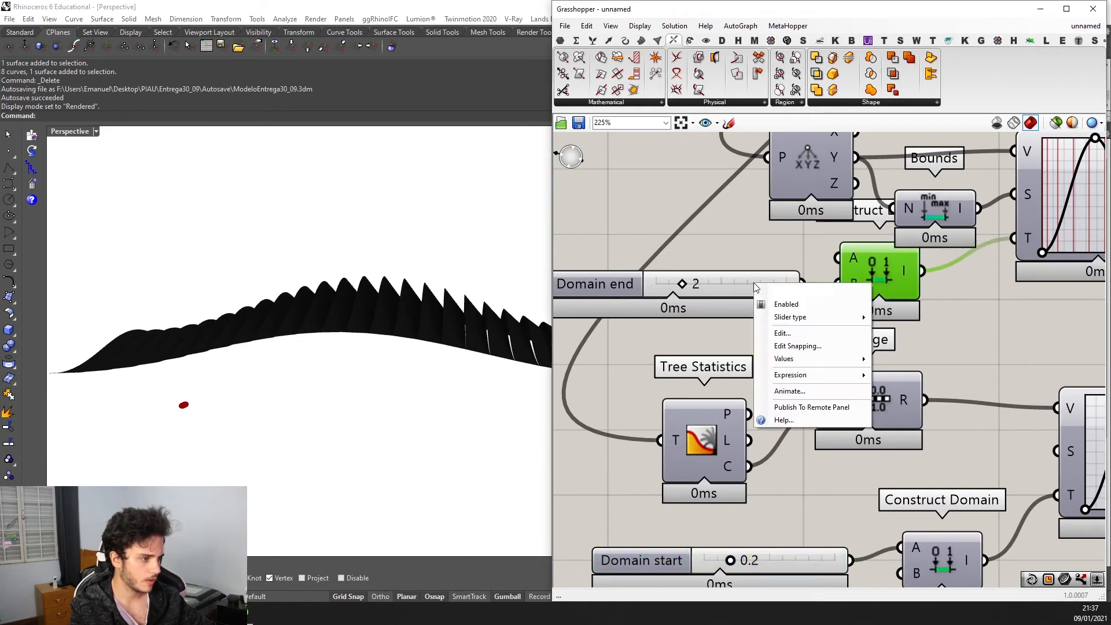
{"action": "left_click", "coordinate": [804, 334]}
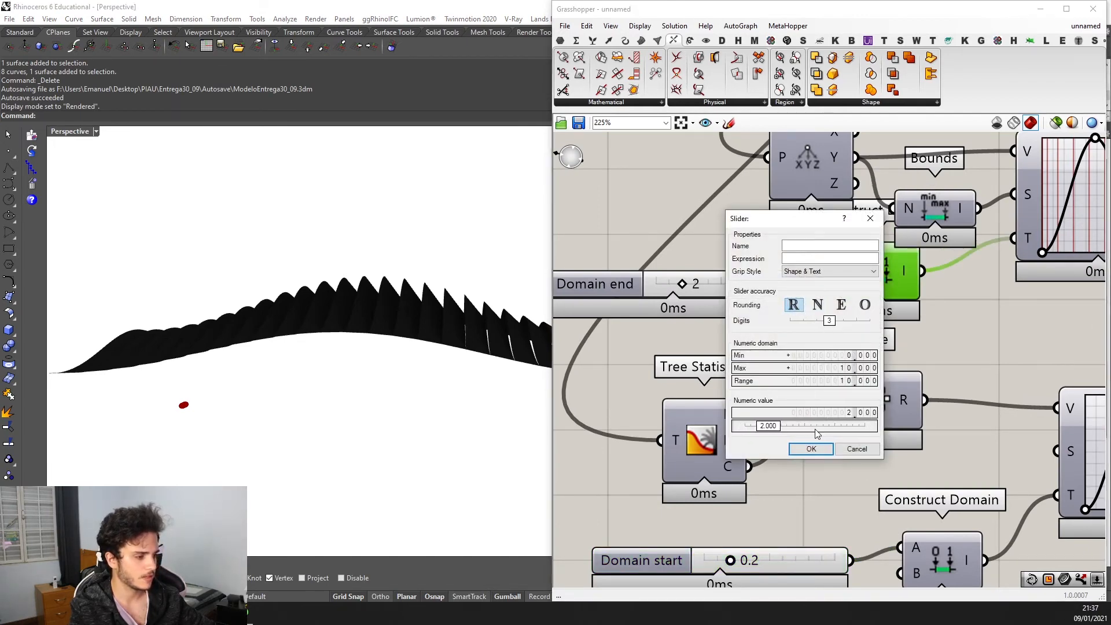
{"action": "left_click", "coordinate": [811, 448]}
{"action": "scroll", "coordinate": [671, 274], "scroll_direction": "up", "scroll_amount": 1}
{"action": "mouse_move", "coordinate": [684, 283]}
{"action": "left_mouse_down"}
{"action": "mouse_move", "coordinate": [652, 281]}
{"action": "mouse_move", "coordinate": [666, 281]}
{"action": "left_mouse_up"}
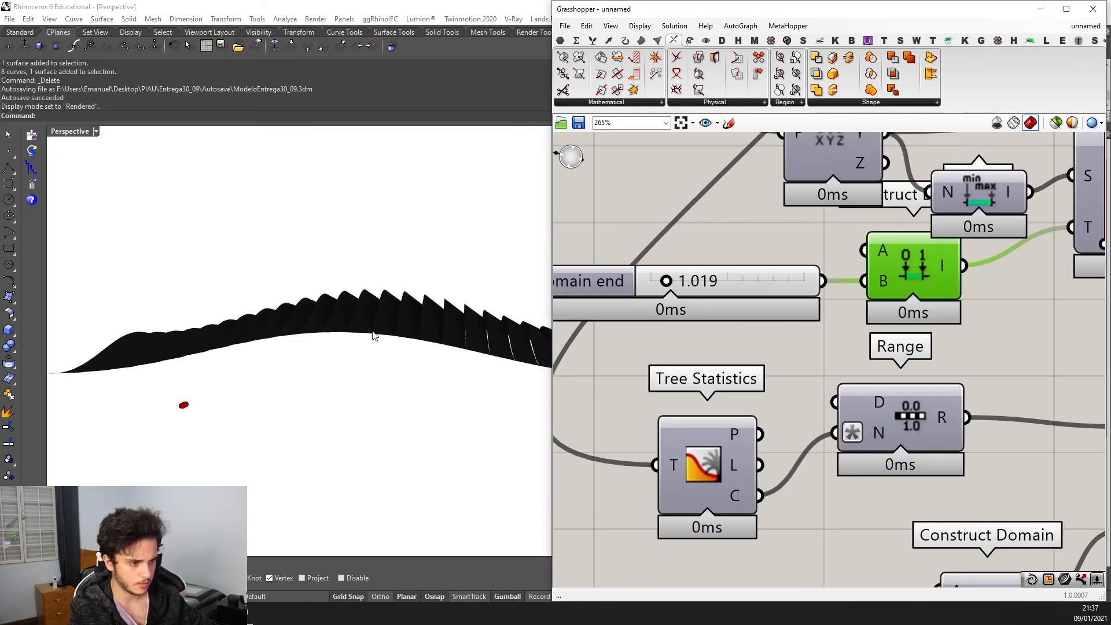
{"action": "mouse_move", "coordinate": [373, 336]}
{"action": "right_mouse_down"}
{"action": "mouse_move", "coordinate": [392, 325]}
{"action": "mouse_move", "coordinate": [380, 332]}
{"action": "right_mouse_up"}
Set the Domain start slider's accuracy to three decimal digits and its value to 0.231.
{"action": "scroll", "coordinate": [850, 439], "scroll_direction": "down", "scroll_amount": 3}
{"action": "right_click_drag", "start_coordinate": [856, 445], "coordinate": [820, 325]}
{"action": "scroll", "coordinate": [786, 432], "scroll_direction": "up", "scroll_amount": 2}
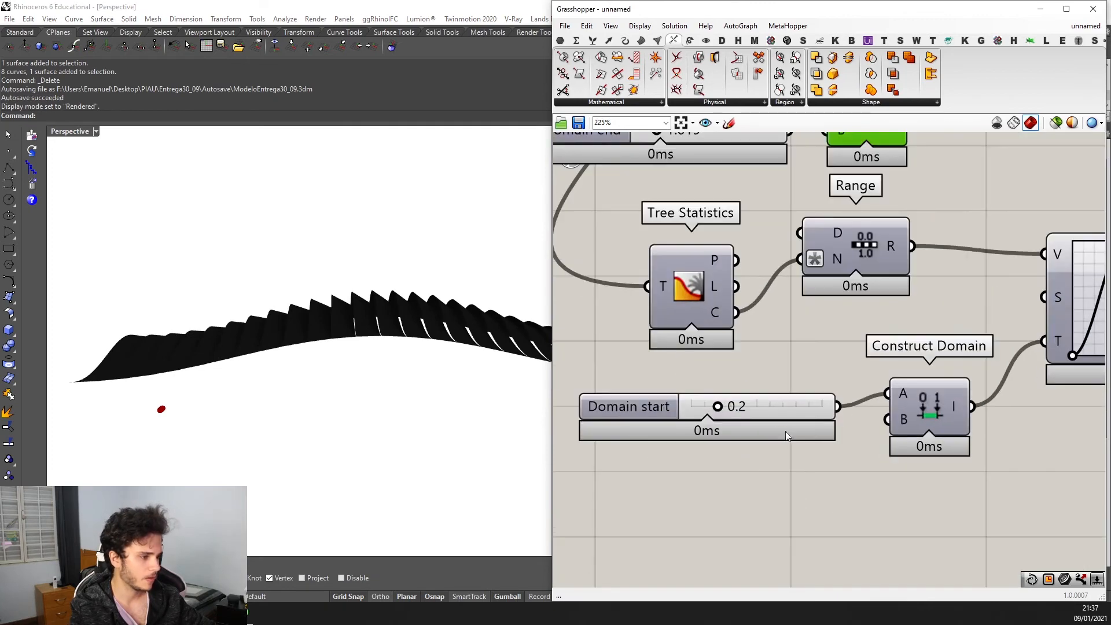
{"action": "right_click", "coordinate": [776, 409]}
{"action": "left_click", "coordinate": [810, 460]}
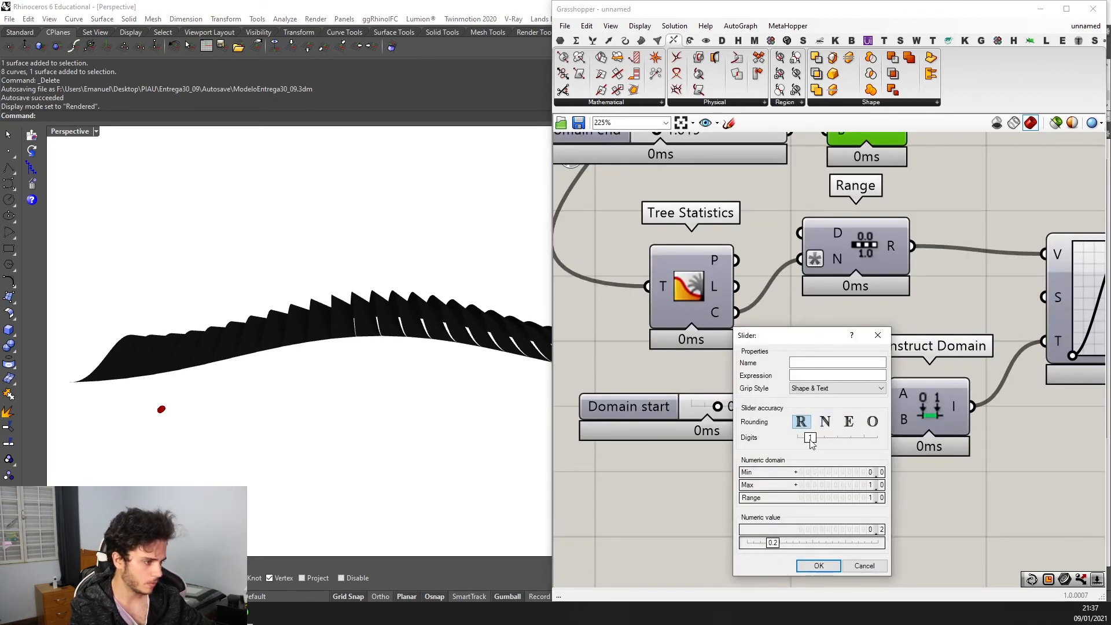
{"action": "left_click_drag", "start_coordinate": [809, 438], "coordinate": [836, 438]}
{"action": "left_click", "coordinate": [818, 566]}
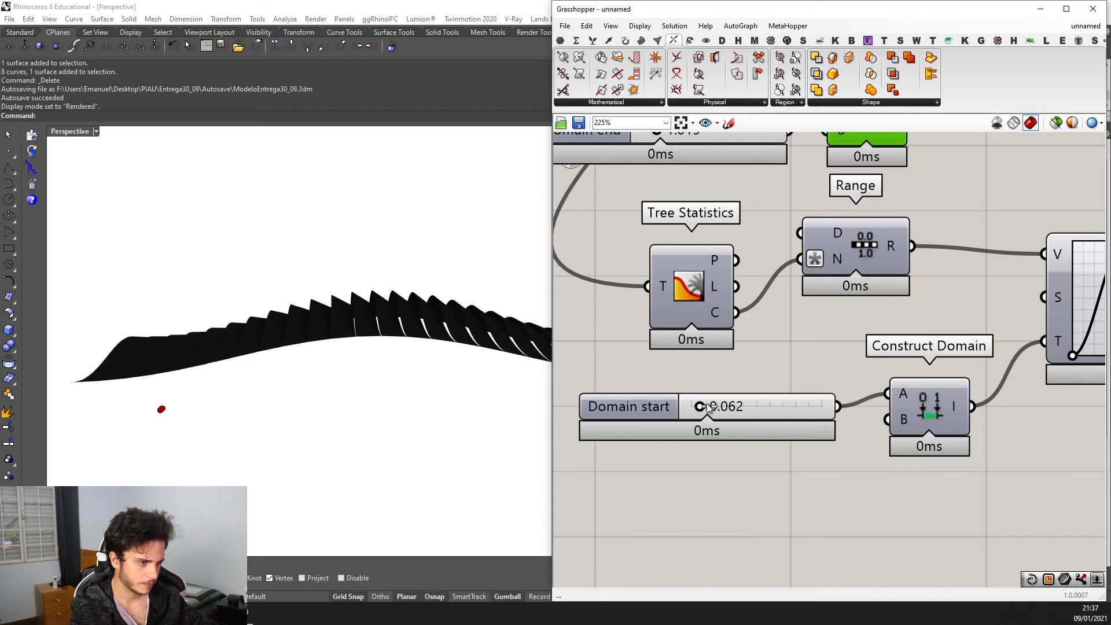
{"action": "mouse_move", "coordinate": [708, 407]}
{"action": "left_mouse_down"}
{"action": "mouse_move", "coordinate": [730, 405]}
{"action": "mouse_move", "coordinate": [719, 405]}
{"action": "left_mouse_up"}
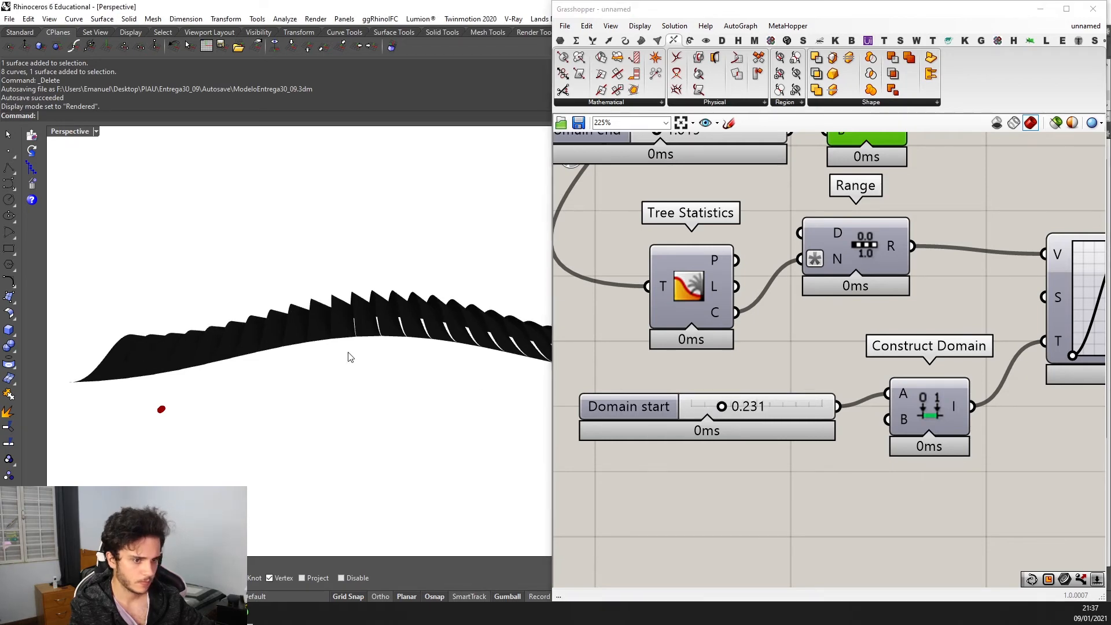
Set the base Rectangle's Y Size slider to 46 and its X size slider to 40, and check the enlarged roof.
{"action": "scroll", "coordinate": [796, 307], "scroll_direction": "down", "scroll_amount": 5}
{"action": "scroll", "coordinate": [802, 371], "scroll_direction": "down", "scroll_amount": 1}
{"action": "right_click_drag", "start_coordinate": [875, 325], "coordinate": [831, 338]}
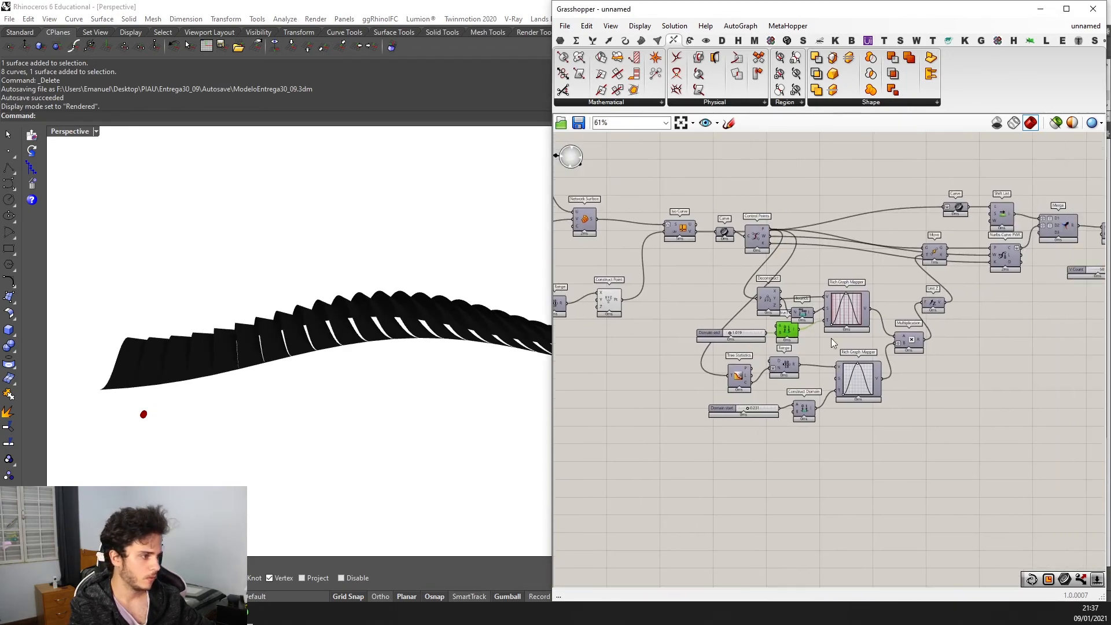
{"action": "scroll", "coordinate": [847, 354], "scroll_direction": "up", "scroll_amount": 4}
{"action": "right_click_drag", "start_coordinate": [288, 280], "coordinate": [307, 332]}
{"action": "scroll", "coordinate": [684, 315], "scroll_direction": "down", "scroll_amount": 7}
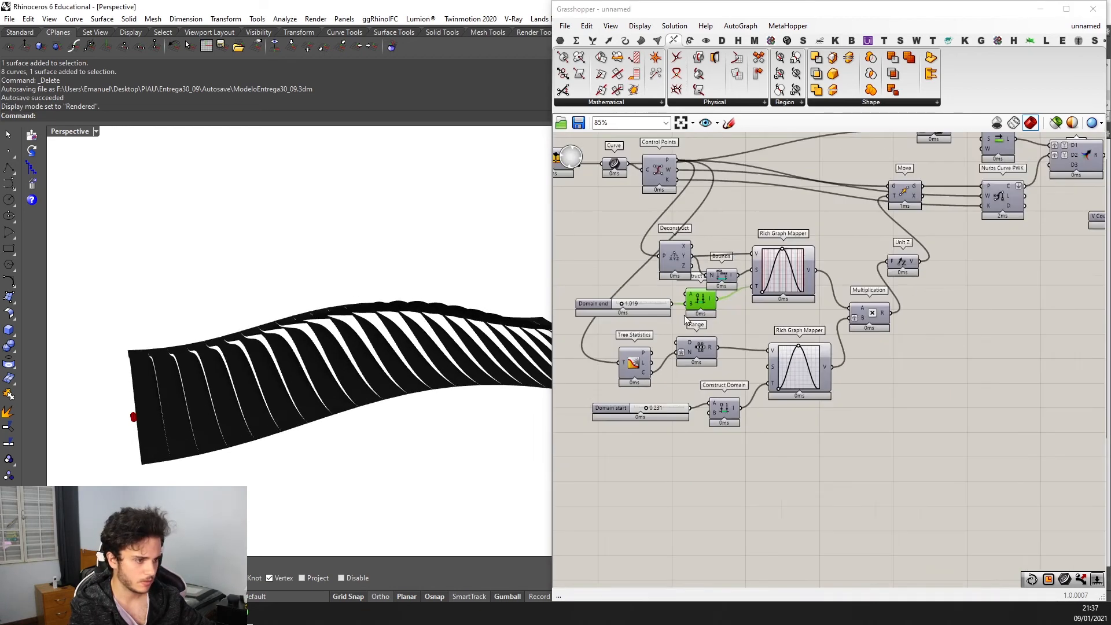
{"action": "scroll", "coordinate": [619, 313], "scroll_direction": "up", "scroll_amount": 7}
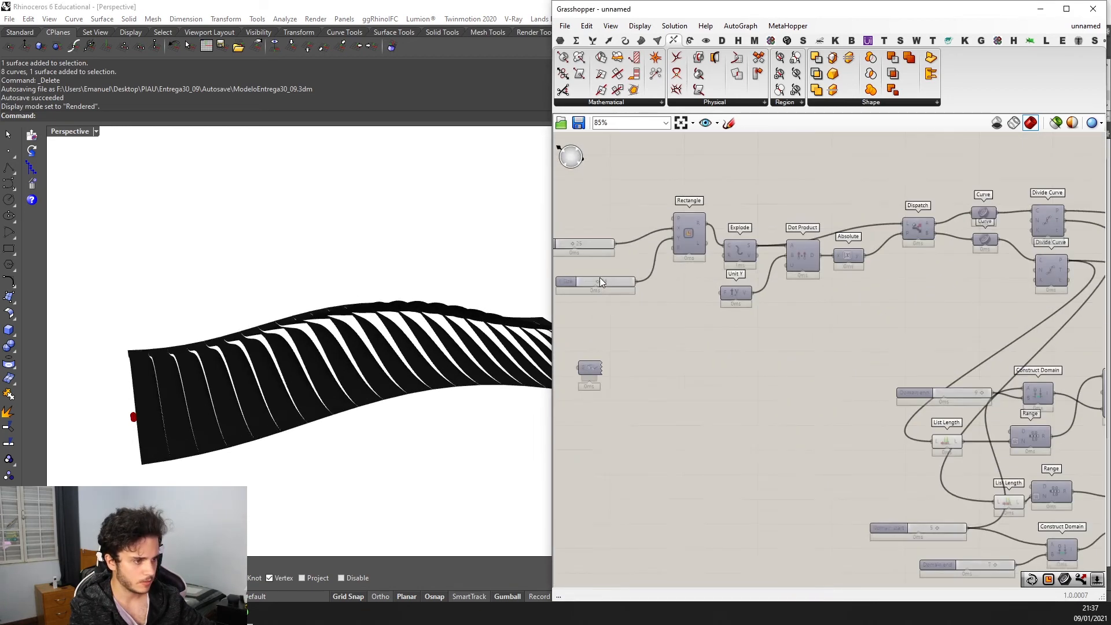
{"action": "right_click_drag", "start_coordinate": [347, 307], "coordinate": [375, 323]}
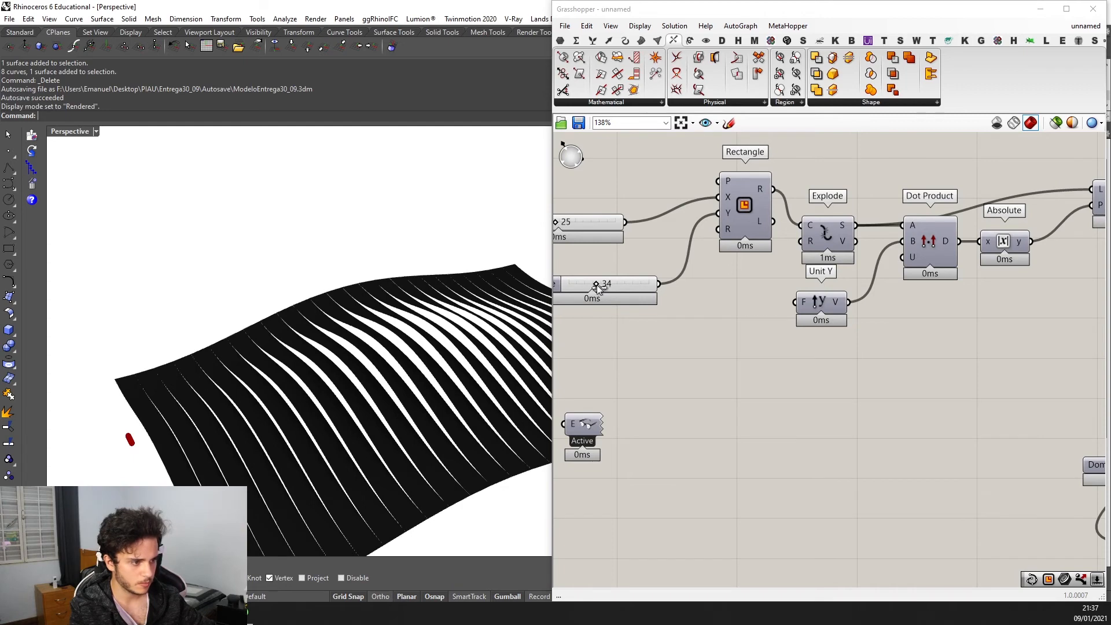
{"action": "mouse_move", "coordinate": [597, 287]}
{"action": "left_mouse_down"}
{"action": "mouse_move", "coordinate": [584, 281]}
{"action": "mouse_move", "coordinate": [607, 282]}
{"action": "mouse_move", "coordinate": [600, 267]}
{"action": "left_mouse_up"}
{"action": "right_click_drag", "start_coordinate": [585, 217], "coordinate": [614, 265]}
{"action": "left_click_drag", "start_coordinate": [582, 269], "coordinate": [596, 270]}
{"action": "right_click_drag", "start_coordinate": [258, 290], "coordinate": [323, 300]}
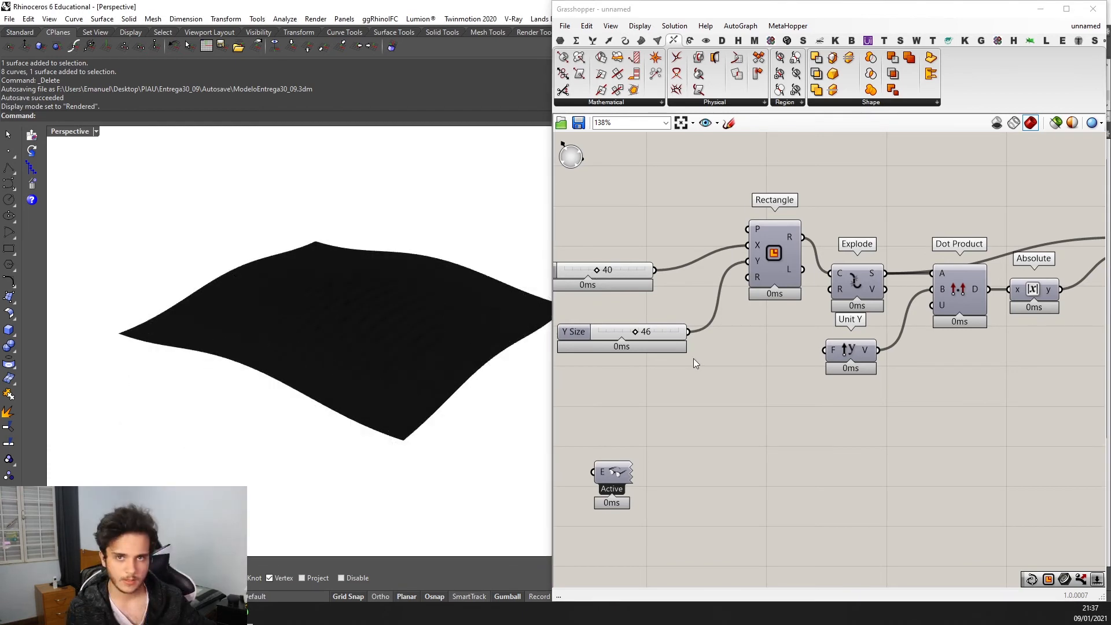